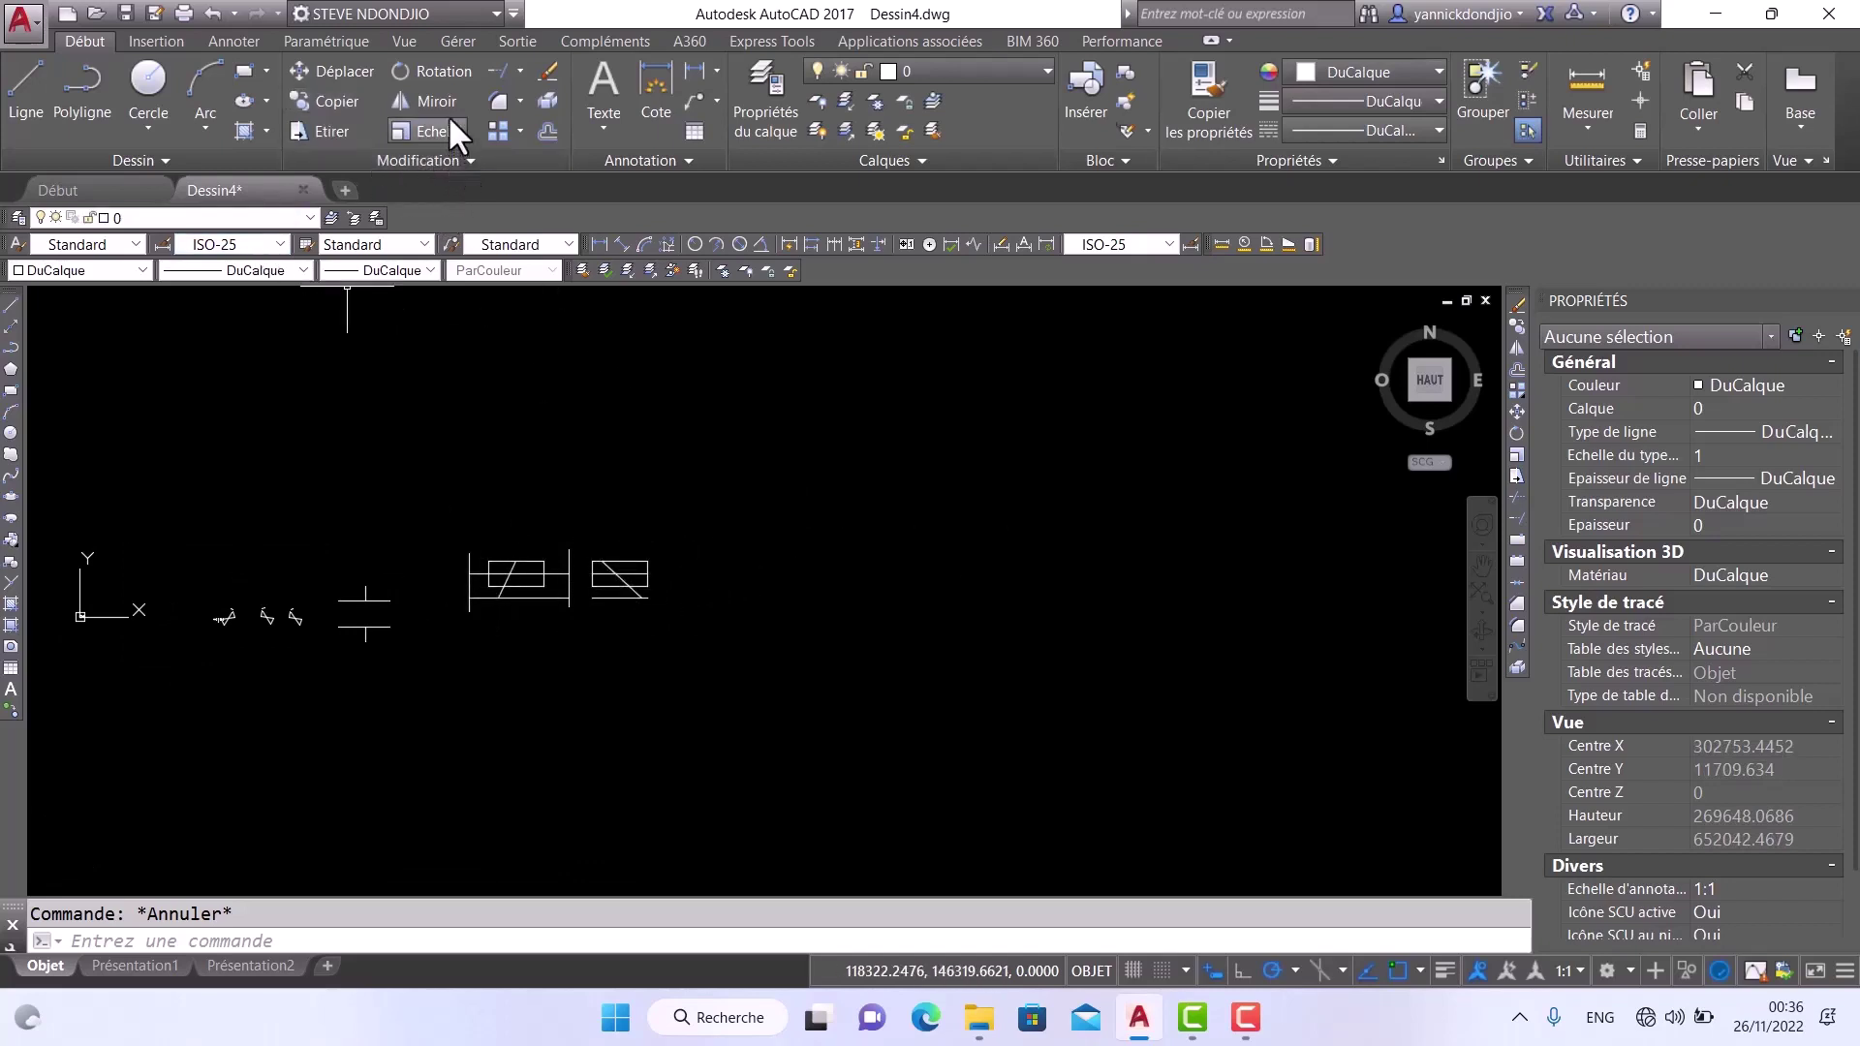
{"action": "left_click", "coordinate": [520, 102]}
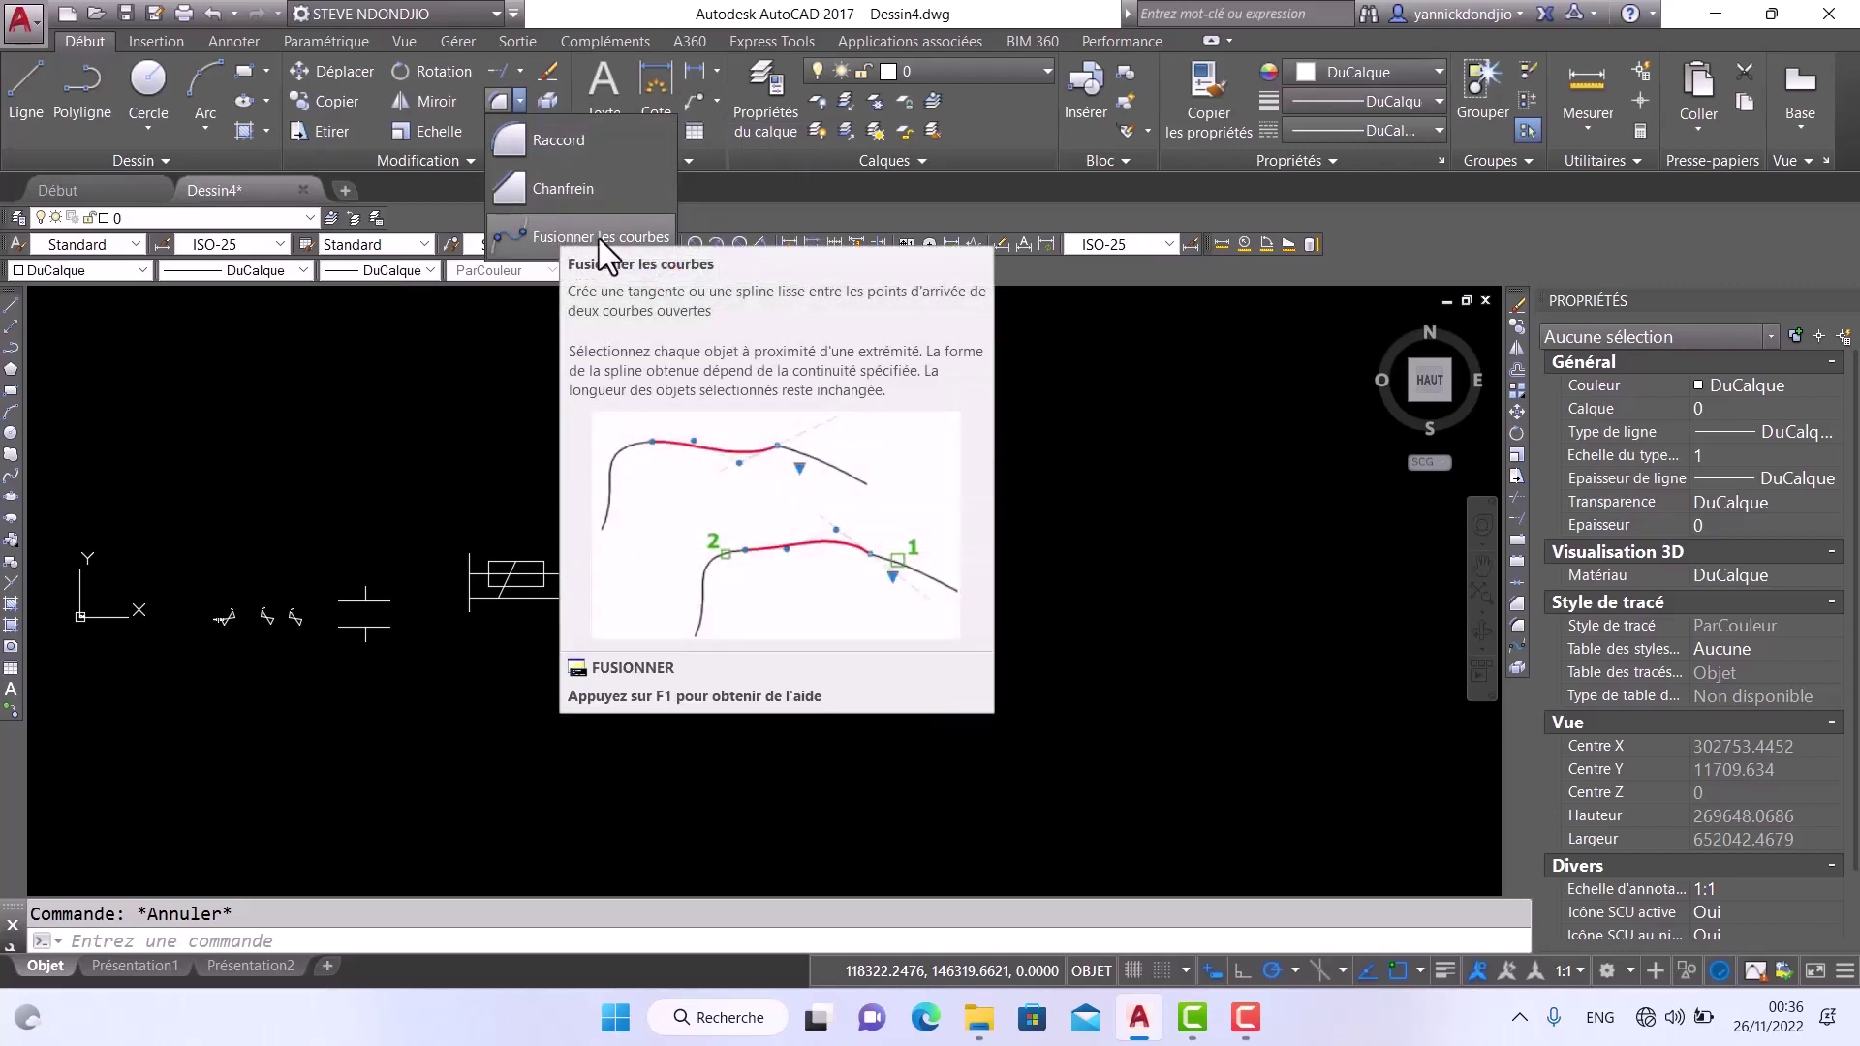
{"action": "left_click", "coordinate": [833, 715]}
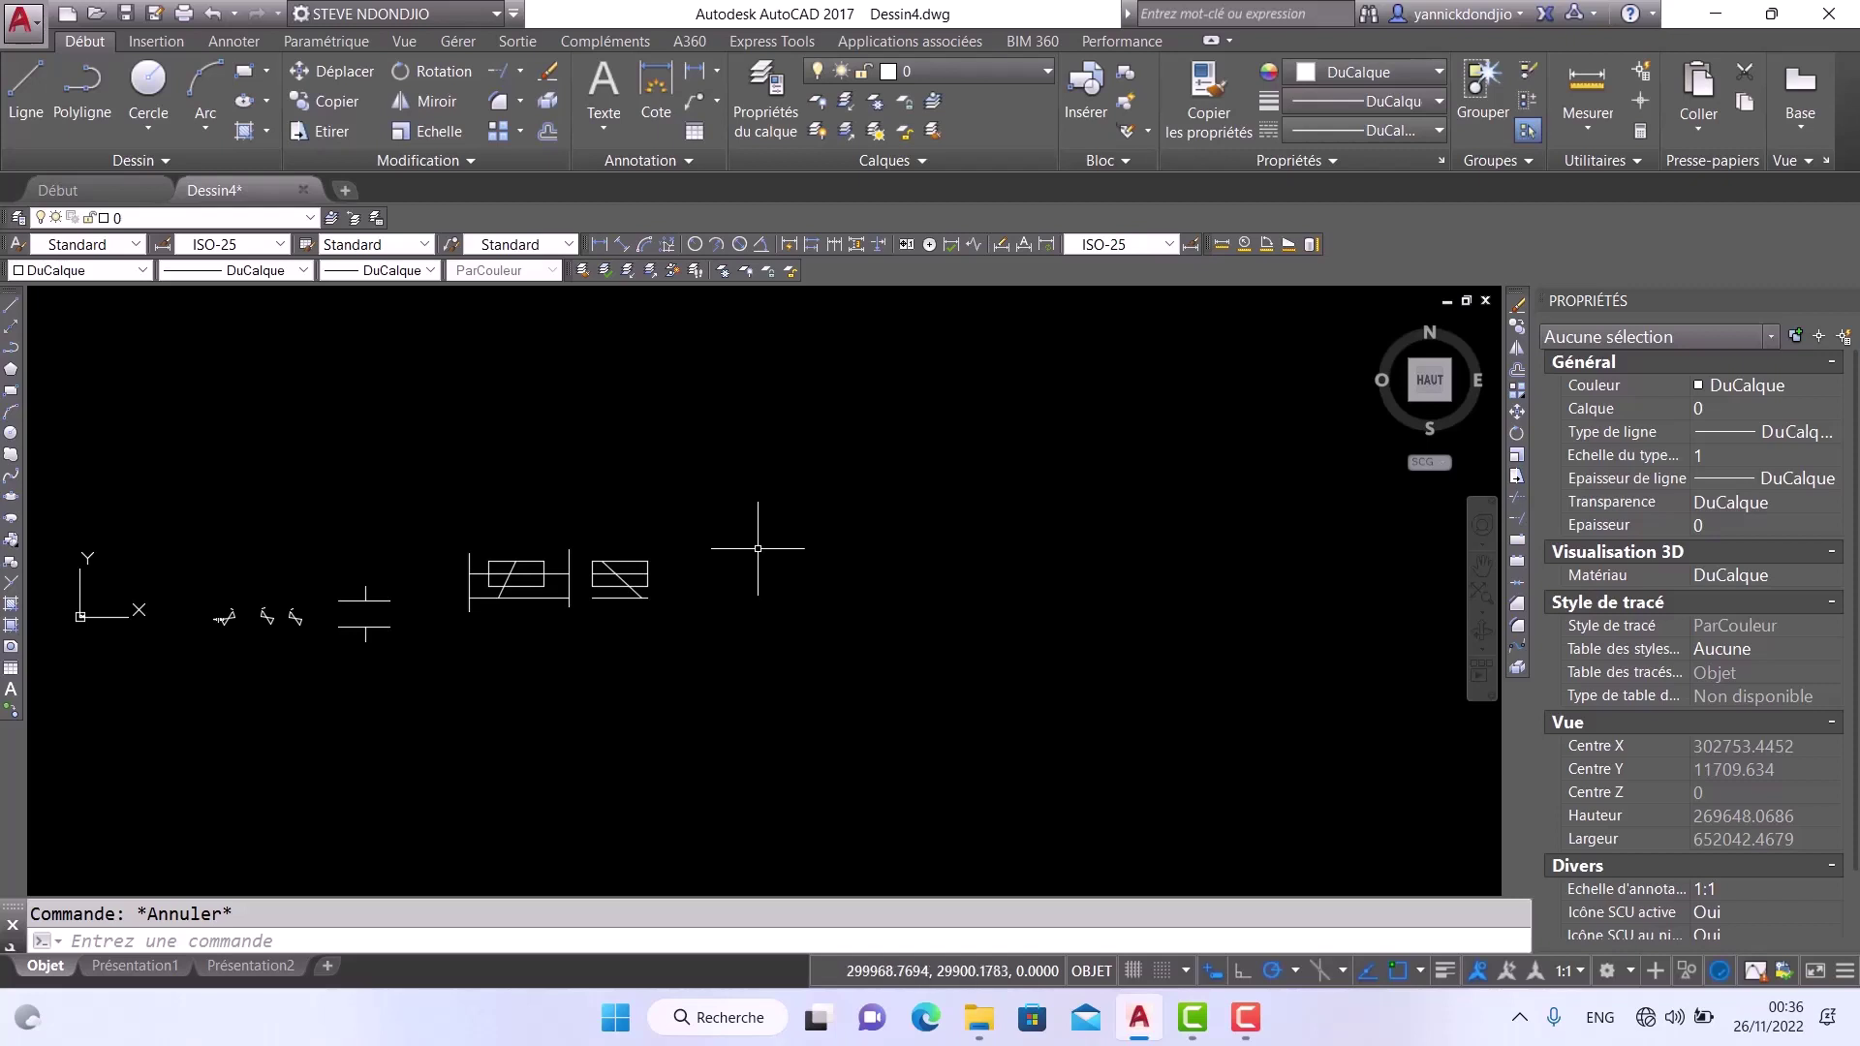
Draw a vertical line and a horizontal line meeting in an open right-angled corner, to the right of the existing figures
{"action": "scroll", "coordinate": [658, 517], "scroll_direction": "down", "scroll_amount": 2}
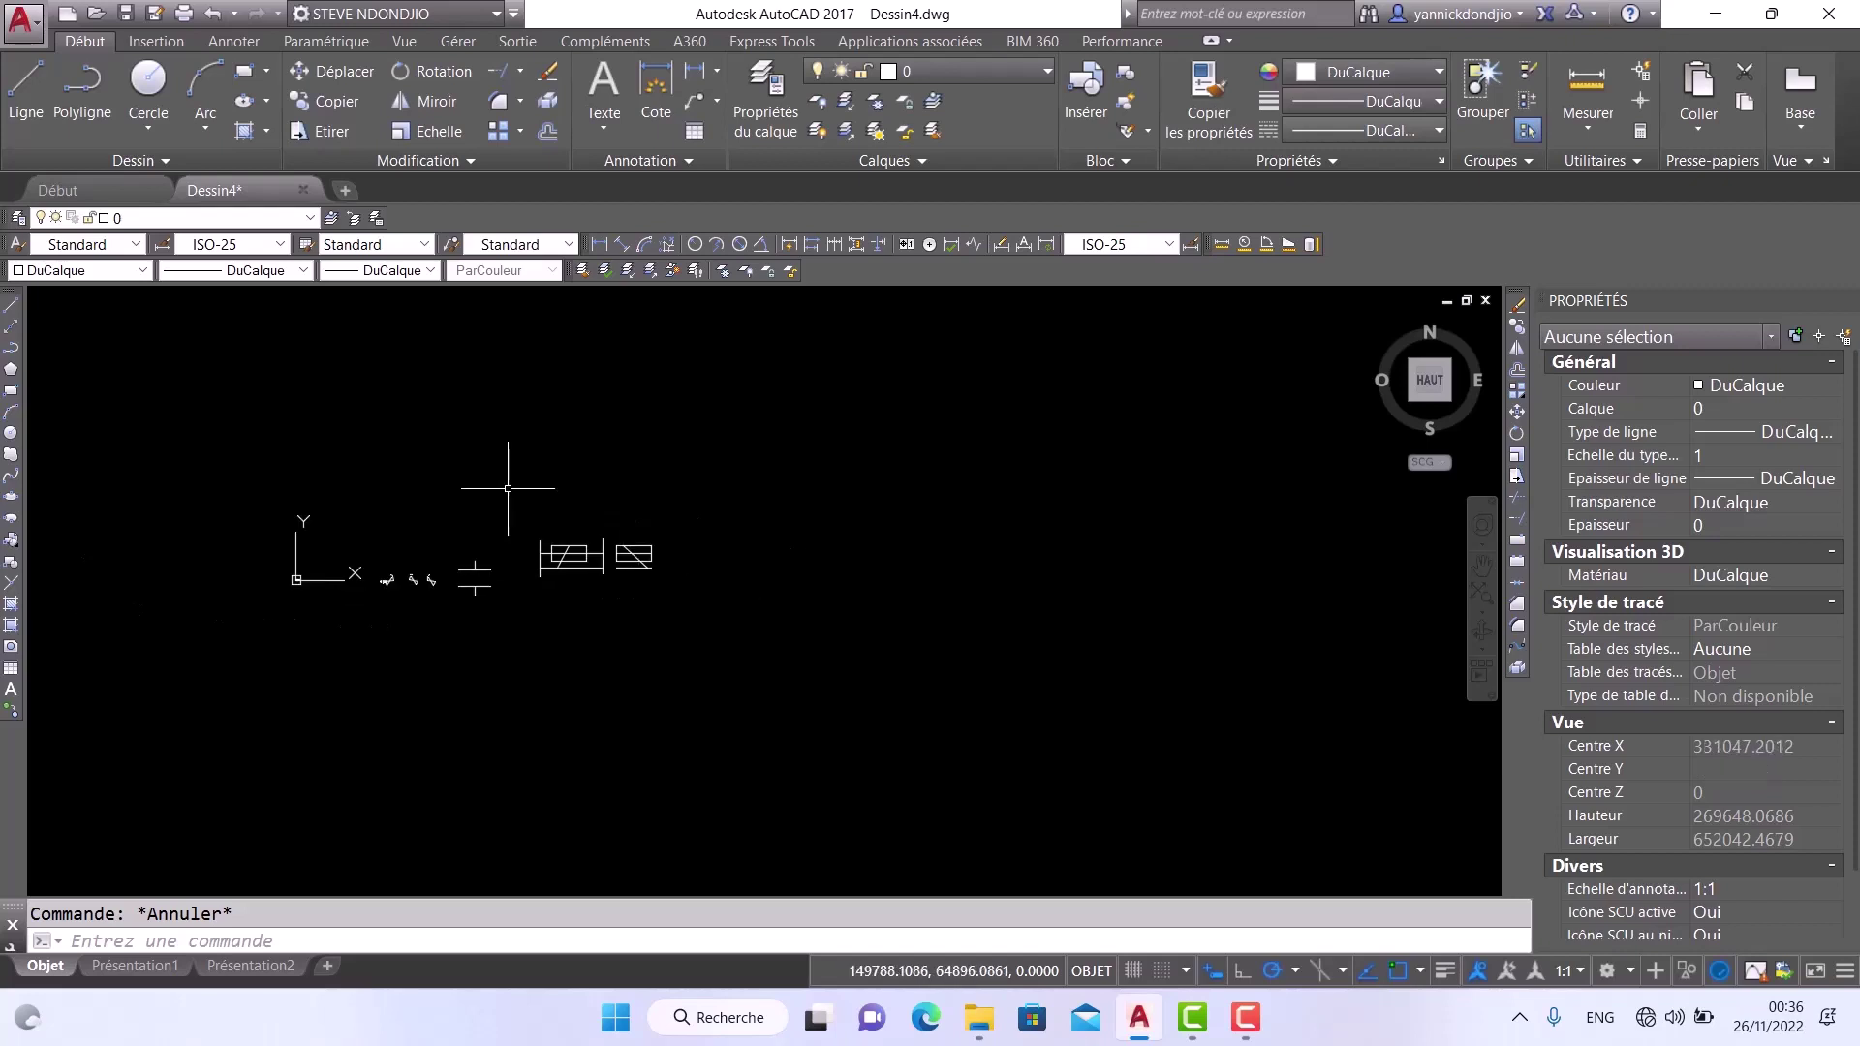
{"action": "left_click", "coordinate": [33, 82]}
{"action": "left_click", "coordinate": [869, 620]}
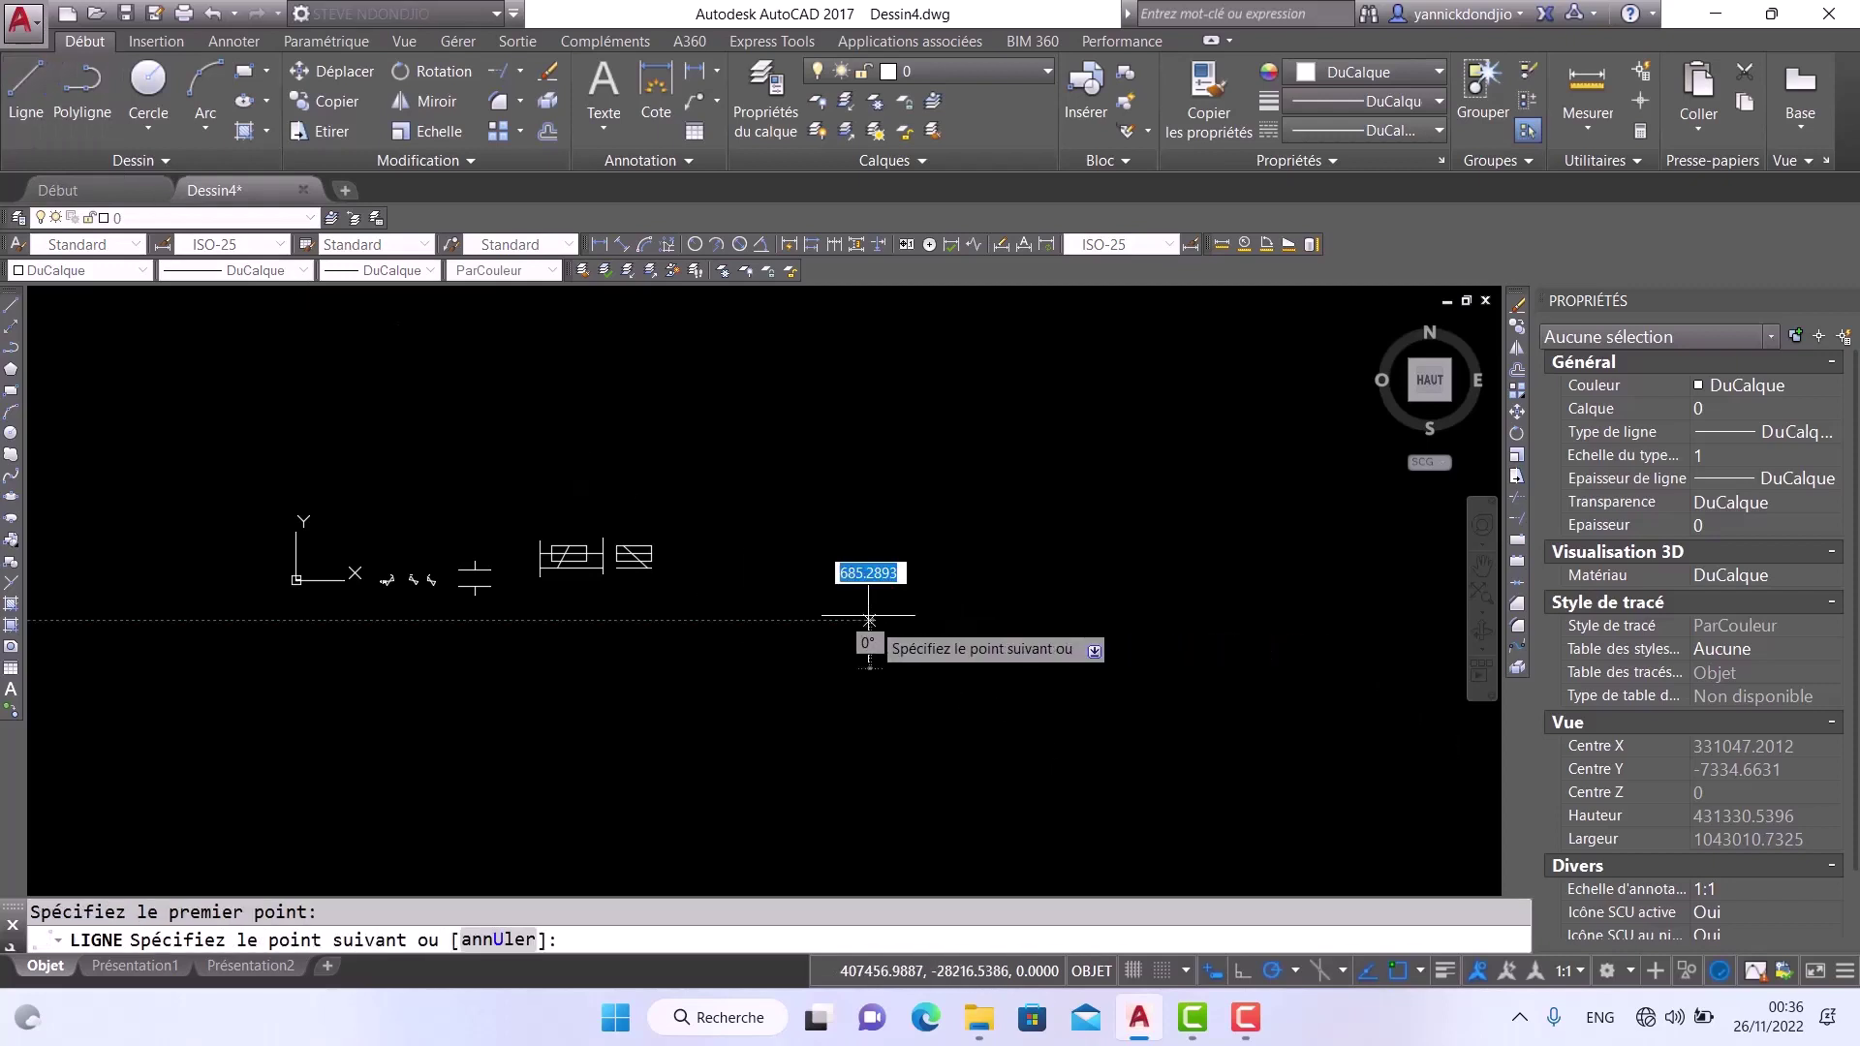
{"action": "left_click", "coordinate": [871, 443]}
{"action": "left_click", "coordinate": [1179, 443]}
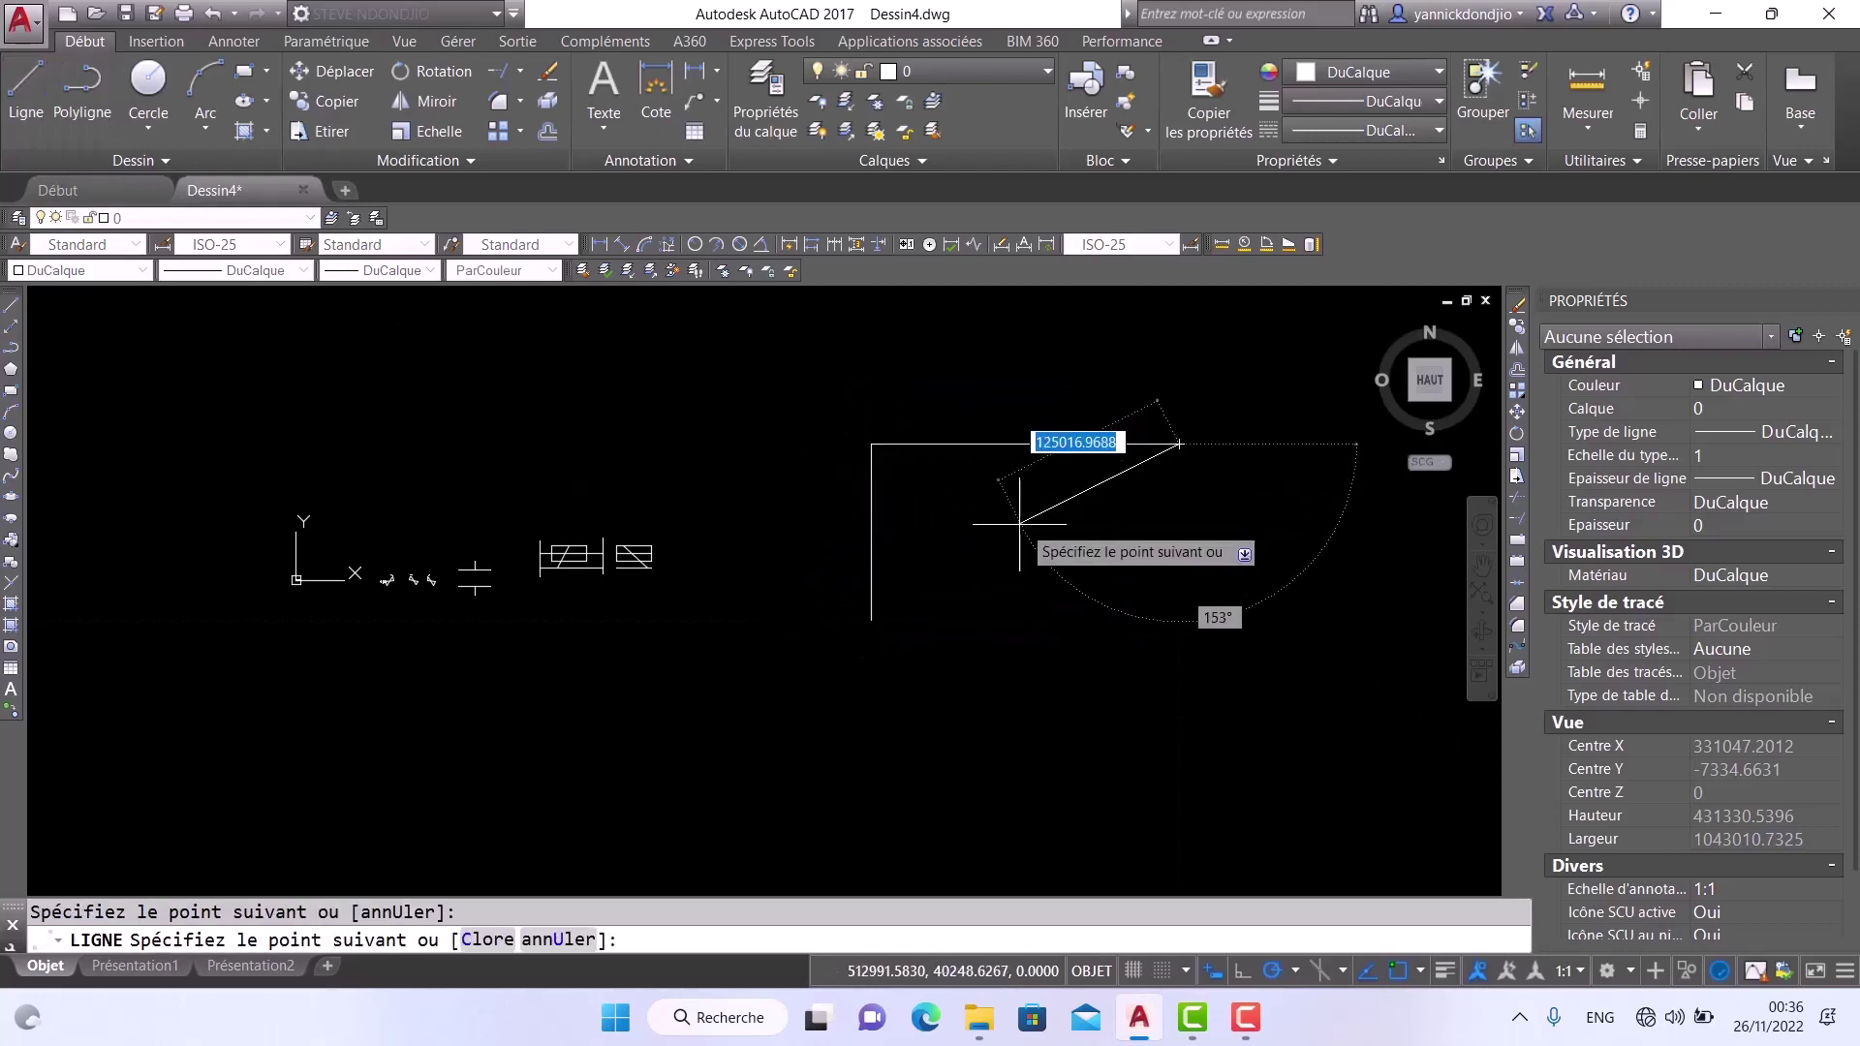
{"action": "key", "text": "Escape"}
{"action": "key", "text": "Escape"}
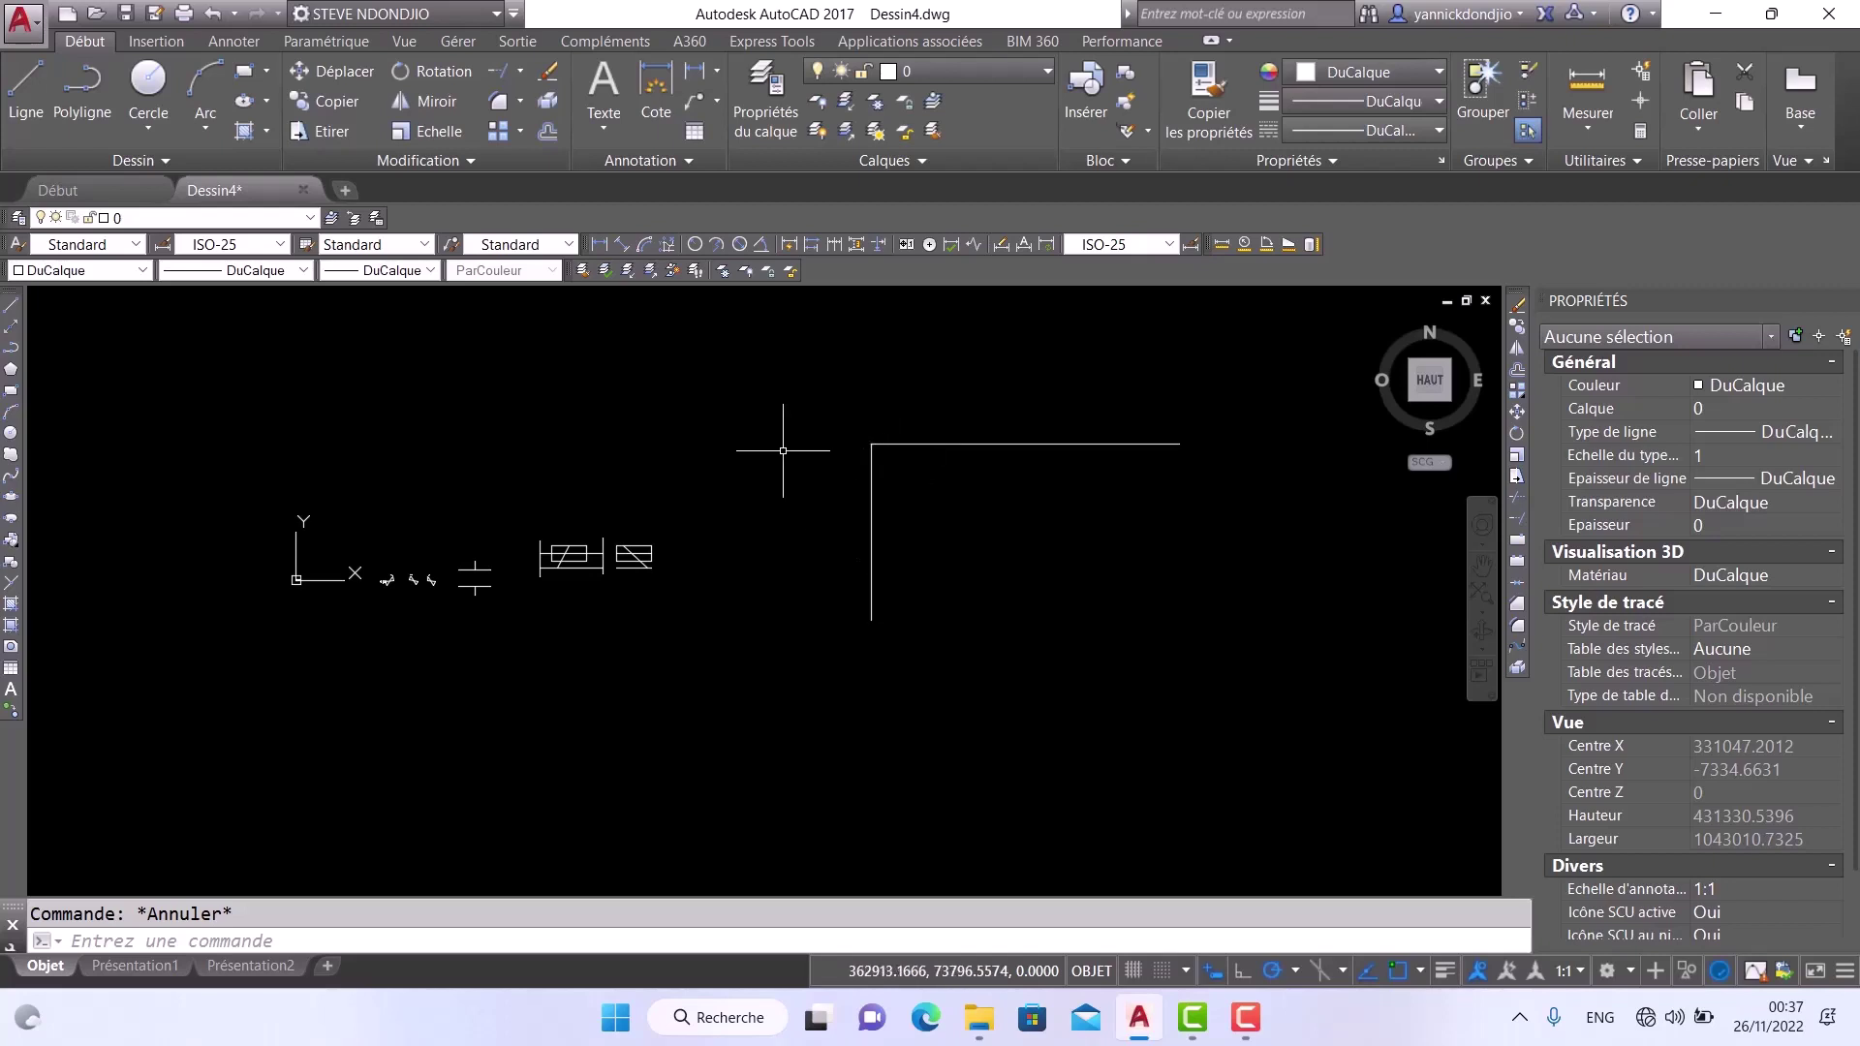
Fillet the corner between the vertical and horizontal lines with a radius of 5
{"action": "left_click", "coordinate": [498, 98]}
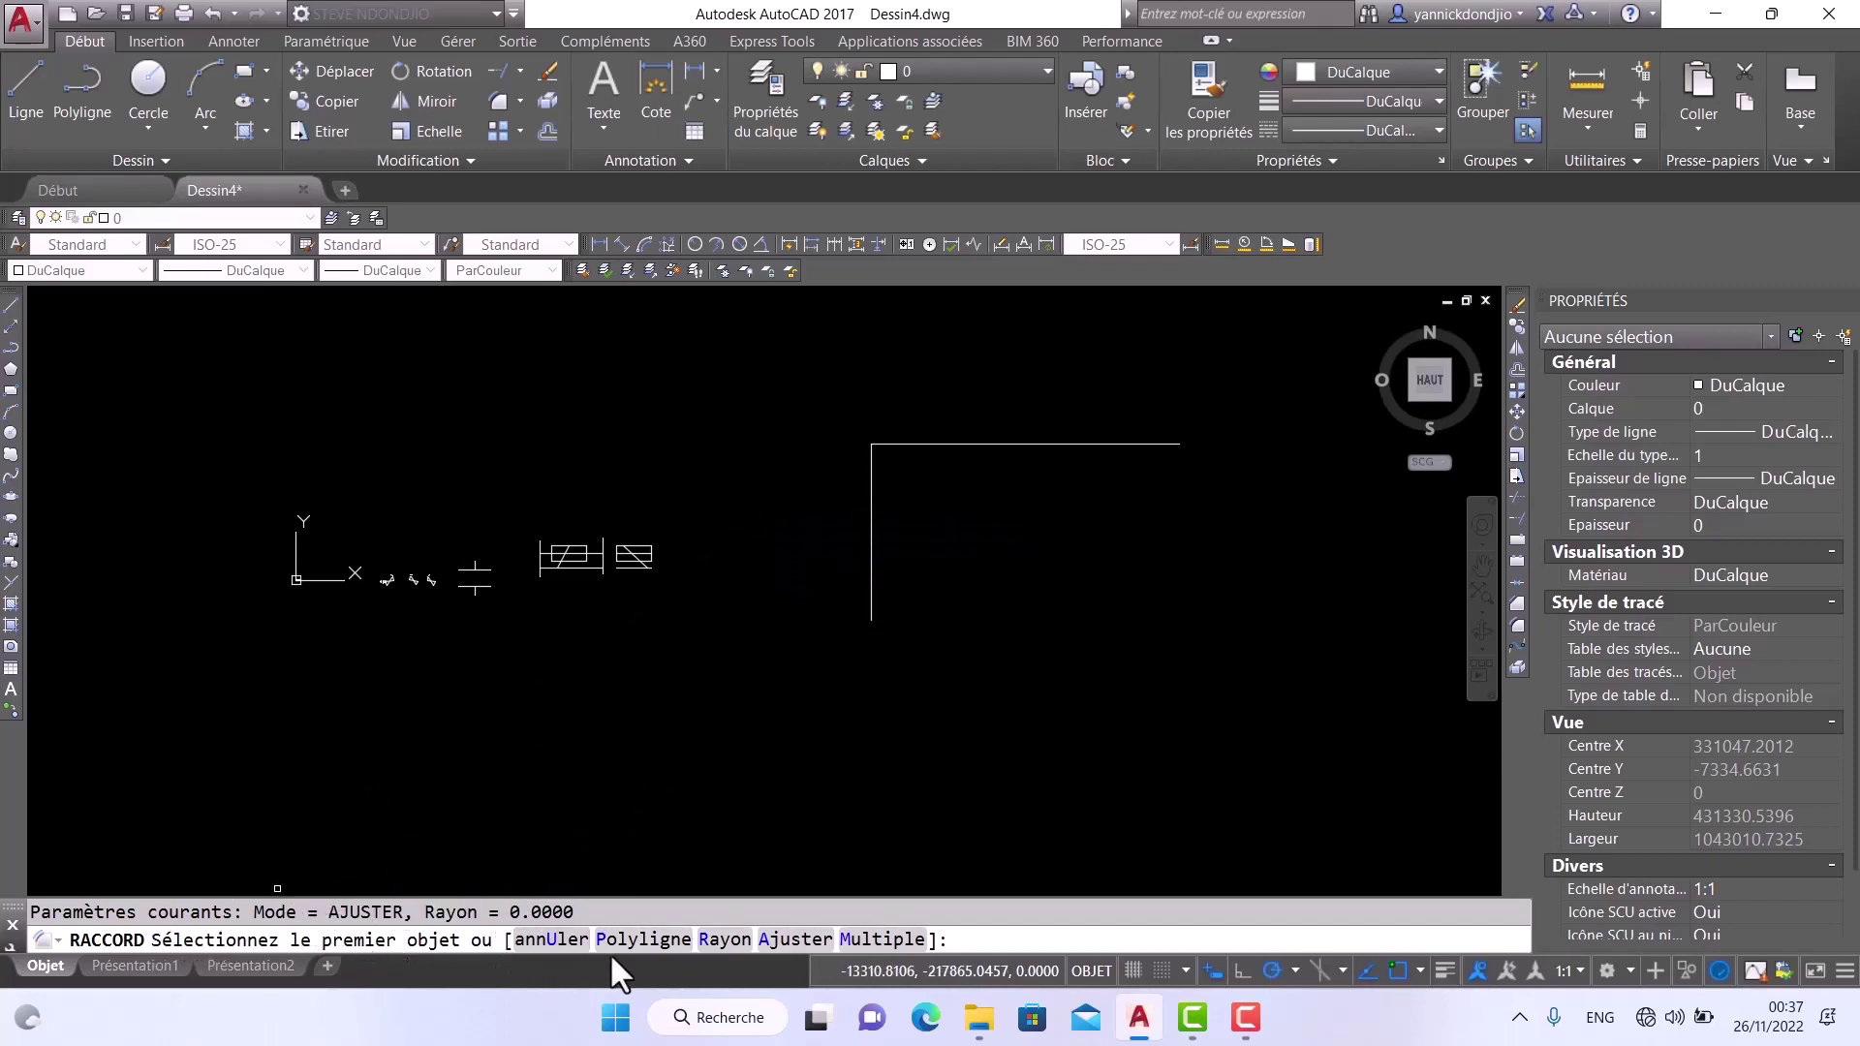
{"action": "left_click", "coordinate": [724, 939]}
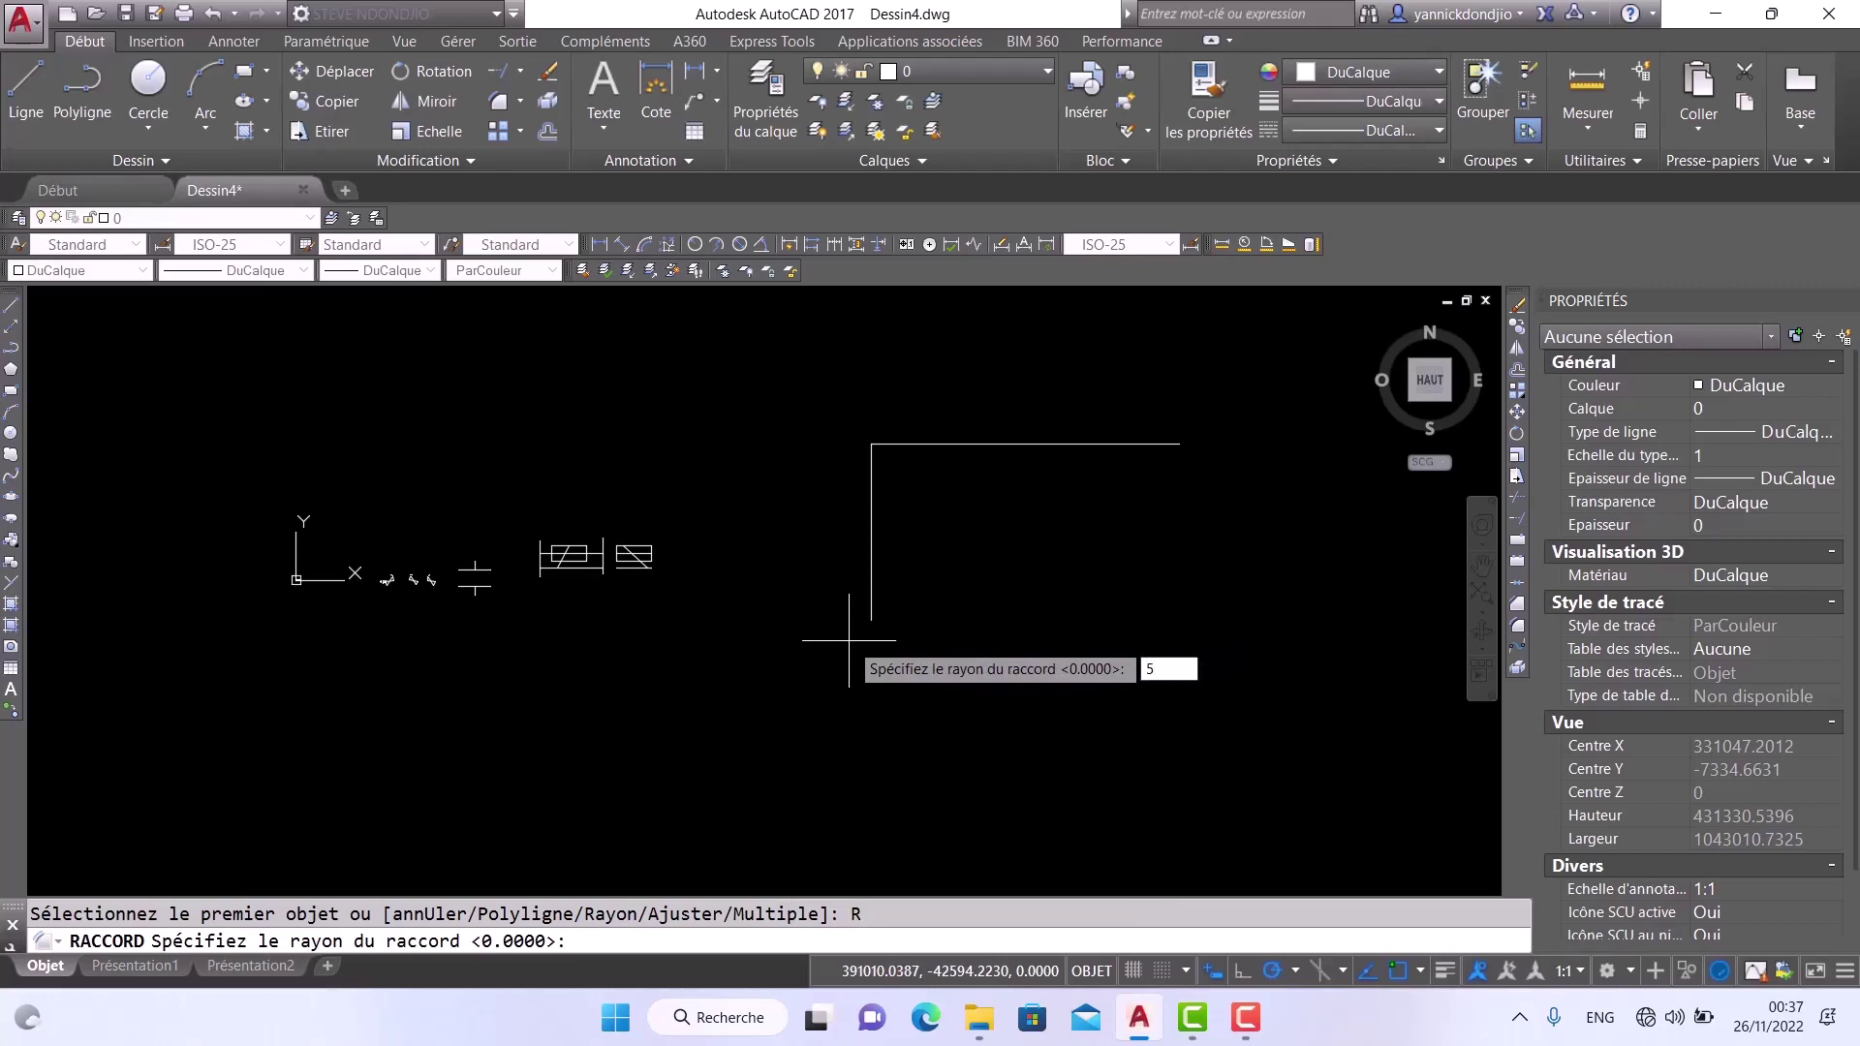
{"action": "key", "text": "Return"}
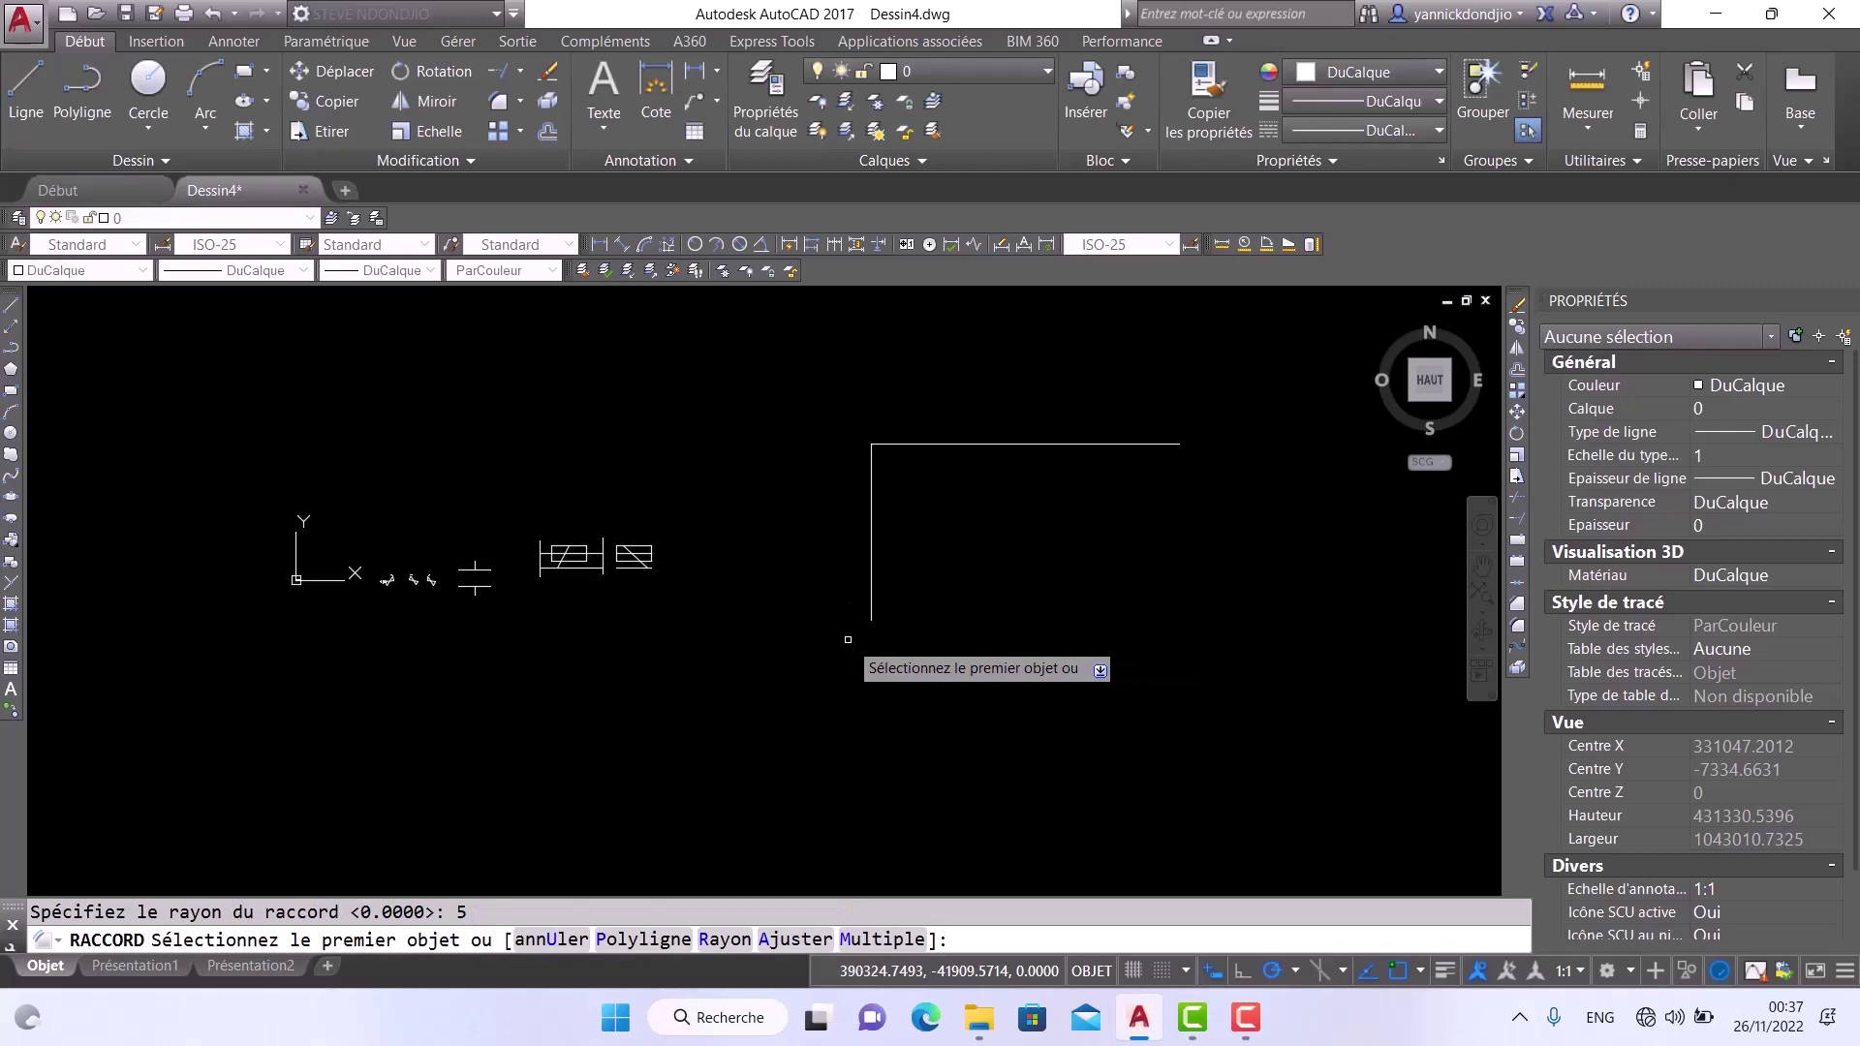
{"action": "left_click", "coordinate": [871, 547]}
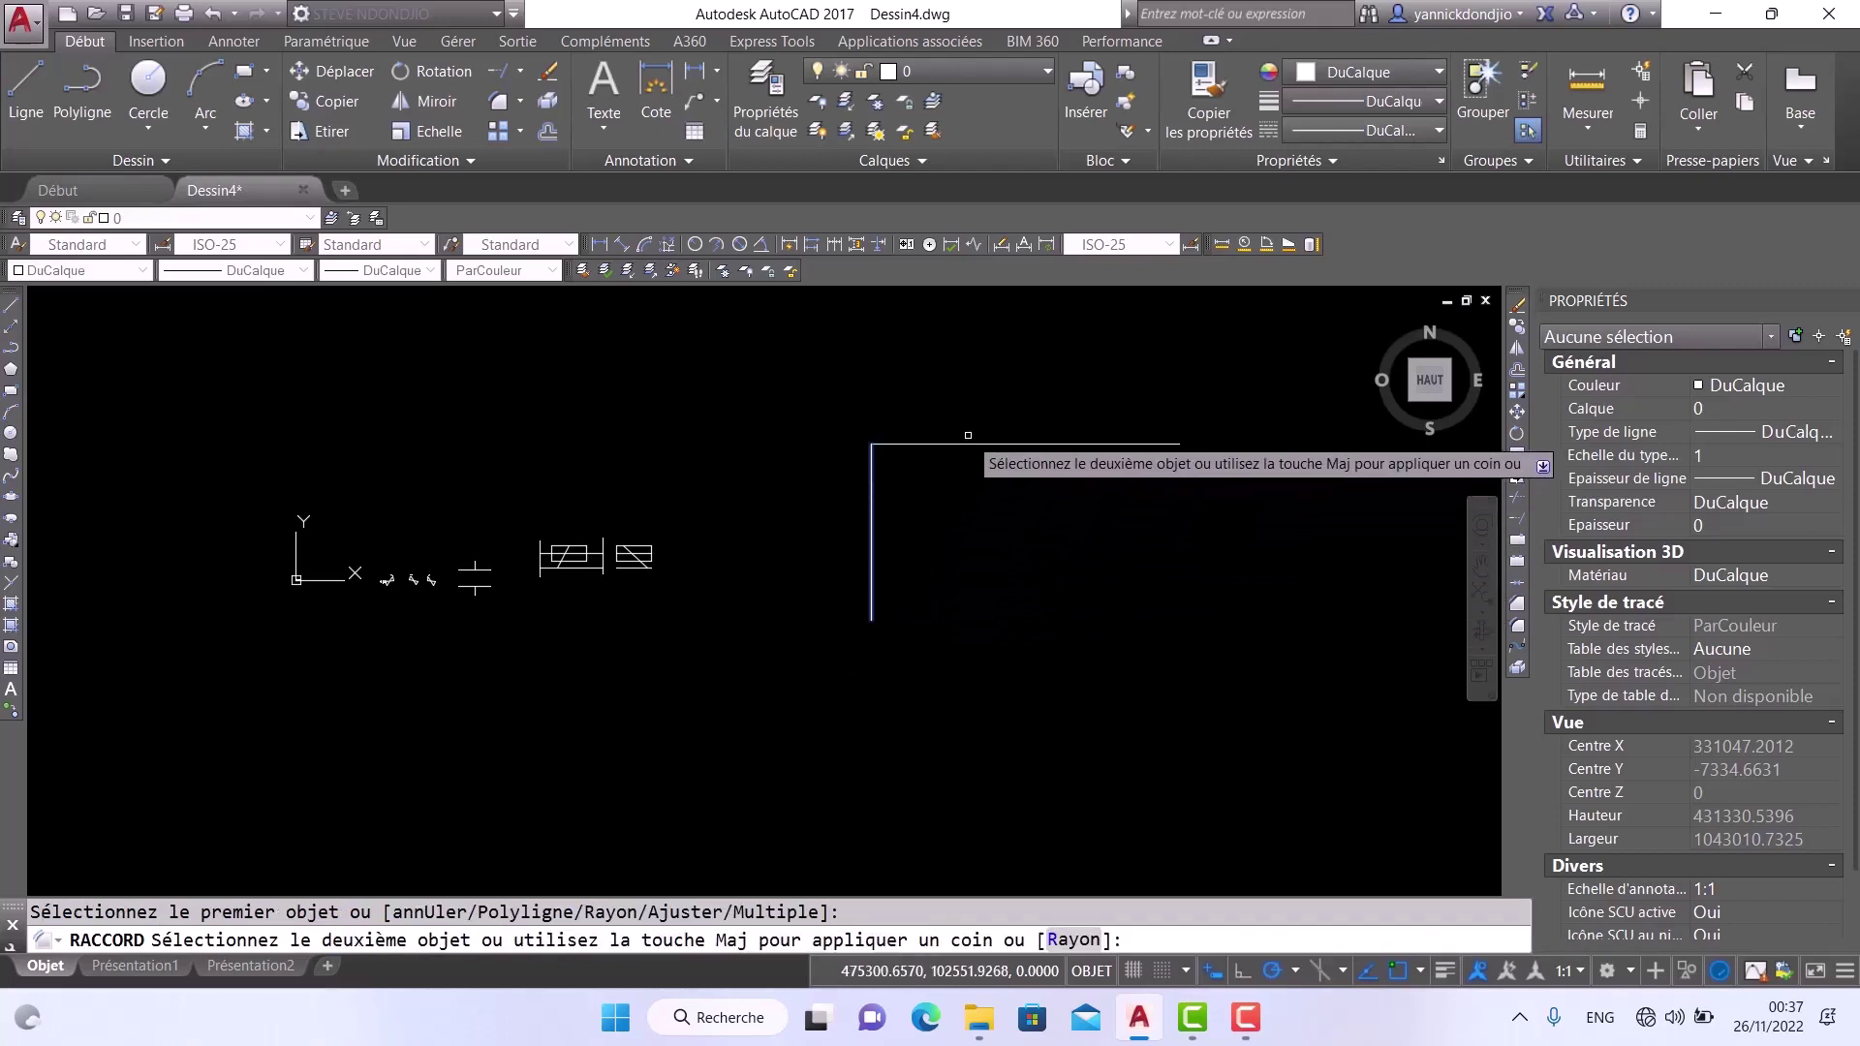
{"action": "left_click", "coordinate": [969, 447]}
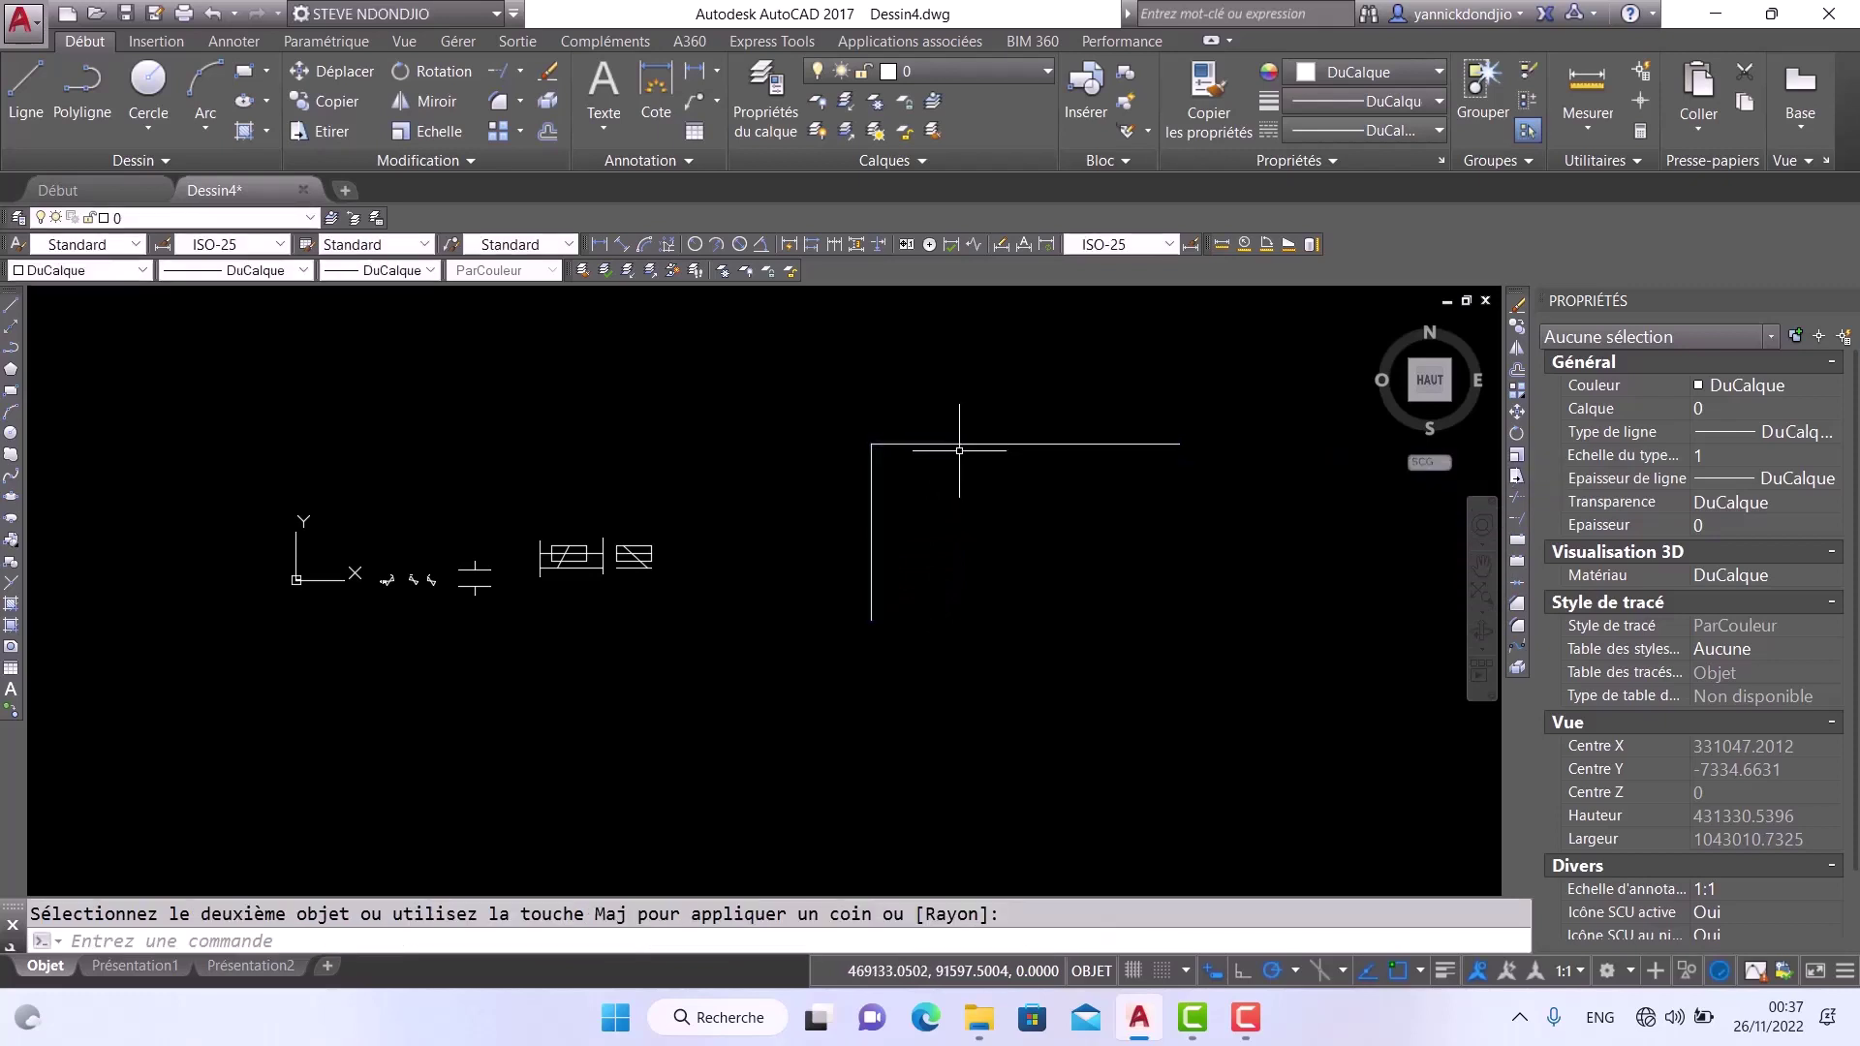
Examine the filleted corner closely and at several magnifications to check the shape of the rounding
{"action": "scroll", "coordinate": [914, 452], "scroll_direction": "up", "scroll_amount": 15}
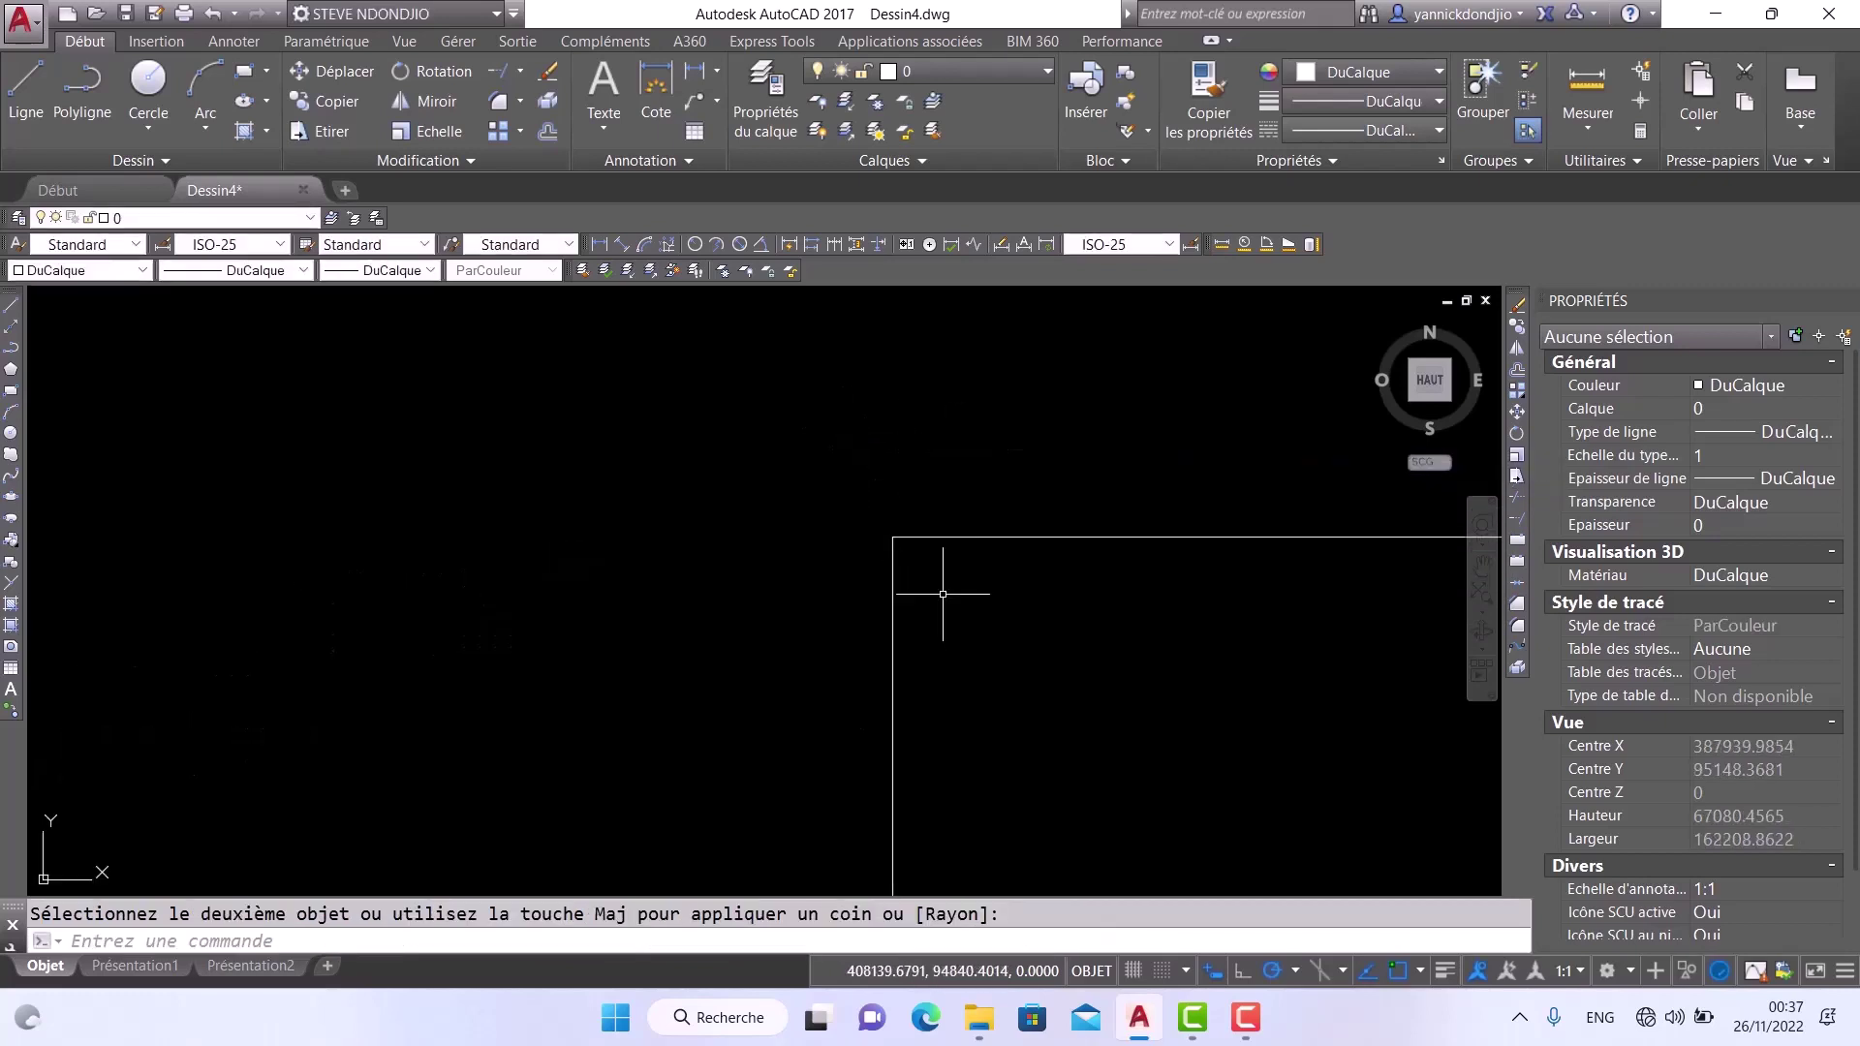
{"action": "scroll", "coordinate": [871, 468], "scroll_direction": "up", "scroll_amount": 15}
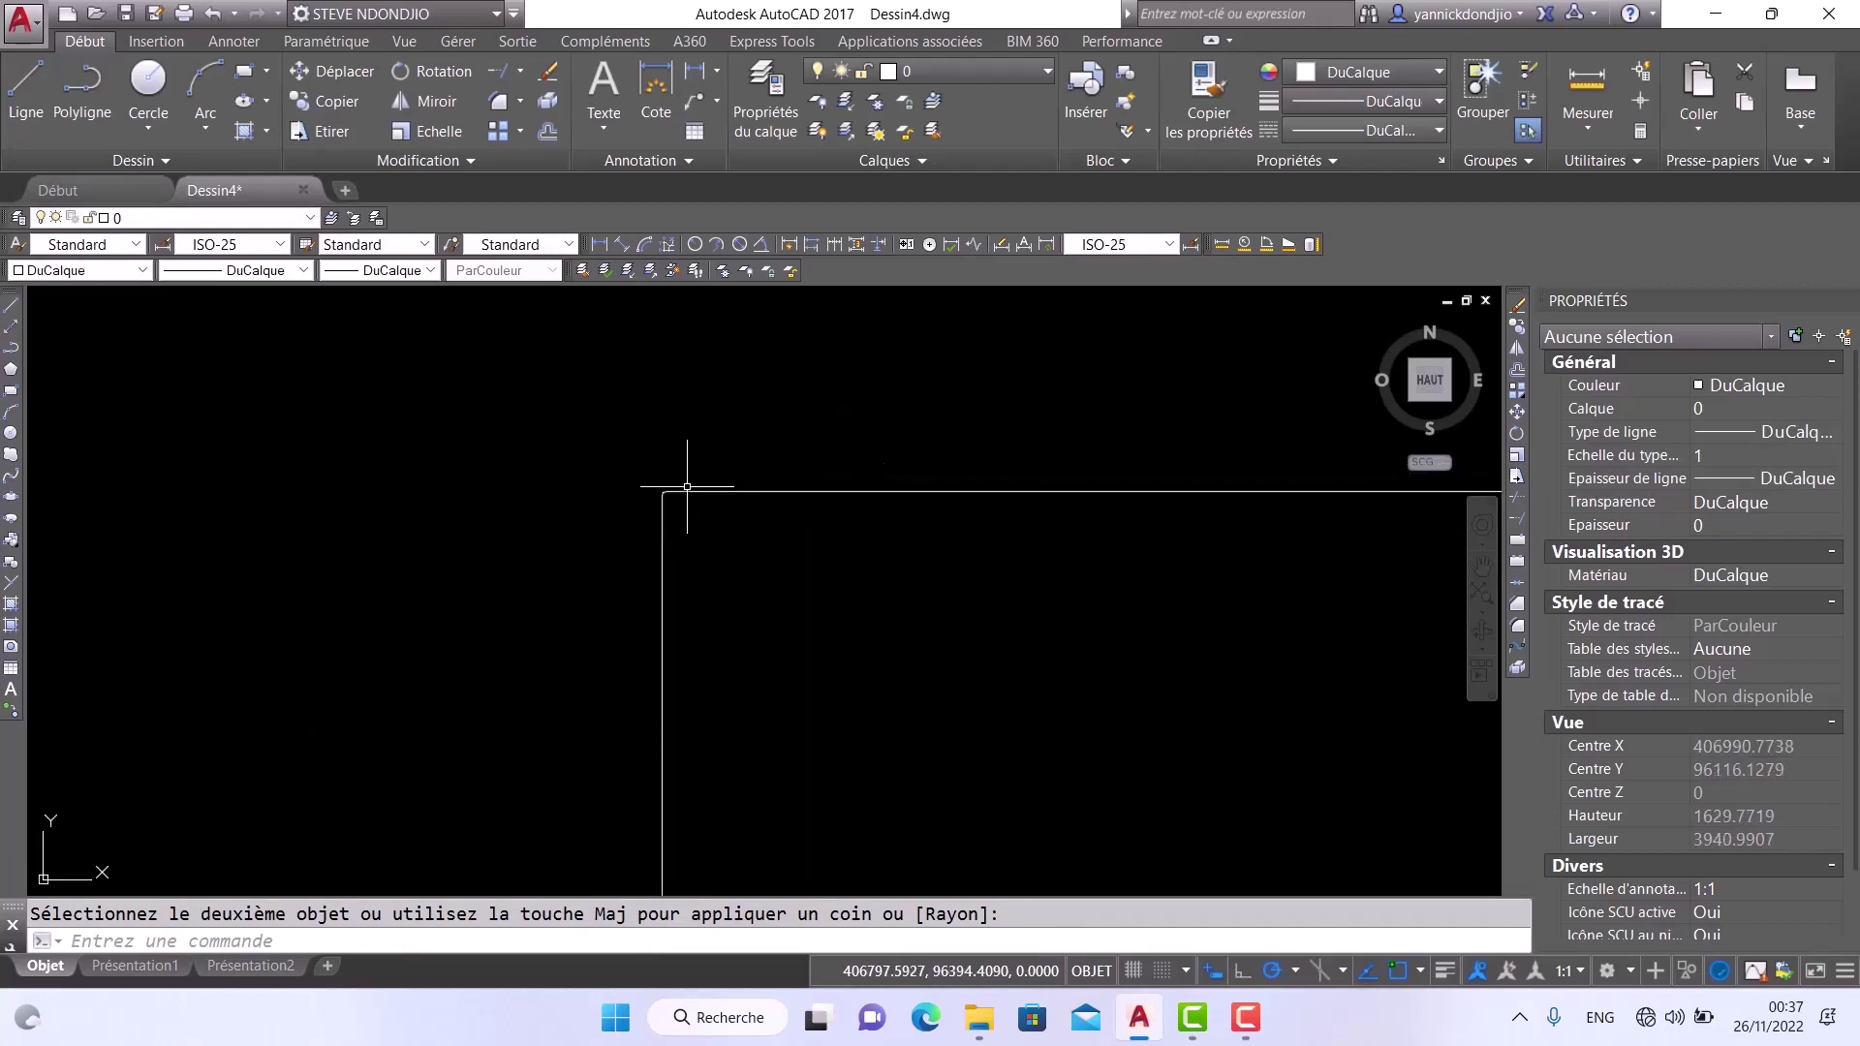
{"action": "scroll", "coordinate": [558, 513], "scroll_direction": "up", "scroll_amount": 10}
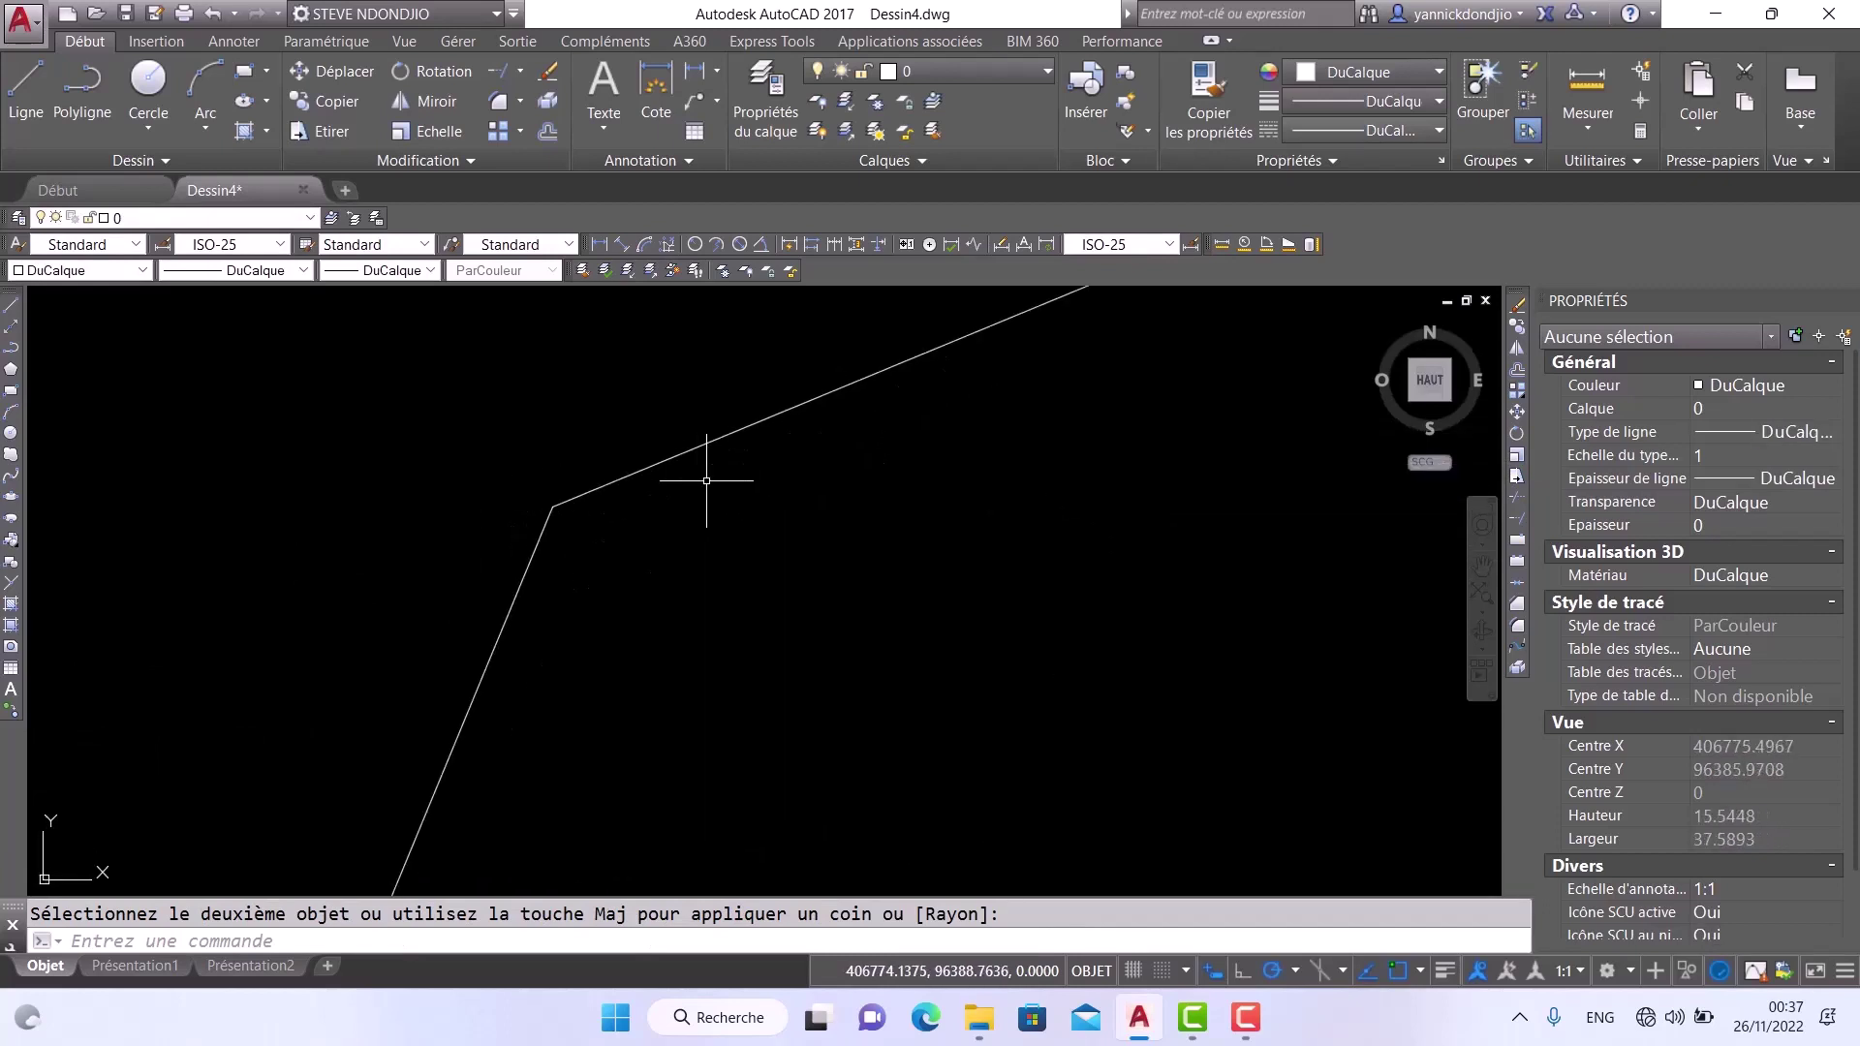
{"action": "scroll", "coordinate": [647, 467], "scroll_direction": "down", "scroll_amount": 8}
{"action": "scroll", "coordinate": [643, 465], "scroll_direction": "down", "scroll_amount": 4}
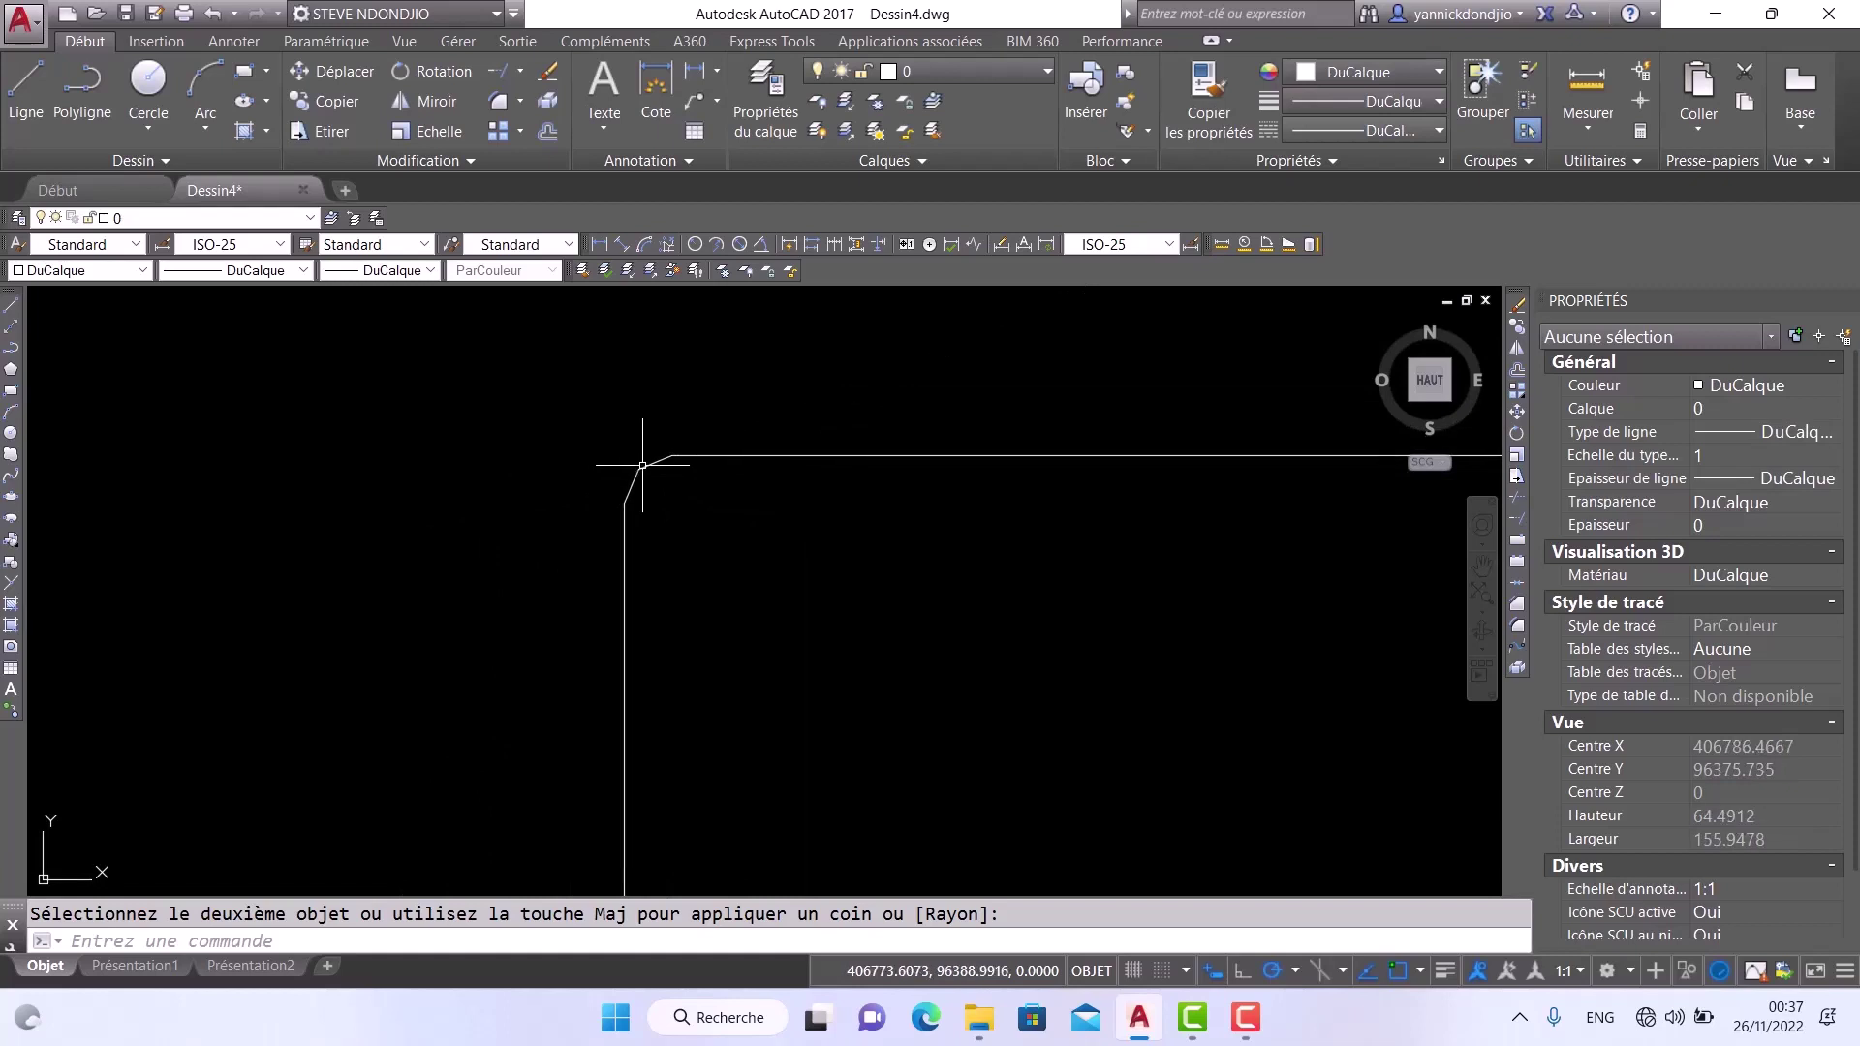
{"action": "scroll", "coordinate": [636, 469], "scroll_direction": "up", "scroll_amount": 4}
{"action": "scroll", "coordinate": [636, 468], "scroll_direction": "up", "scroll_amount": 4}
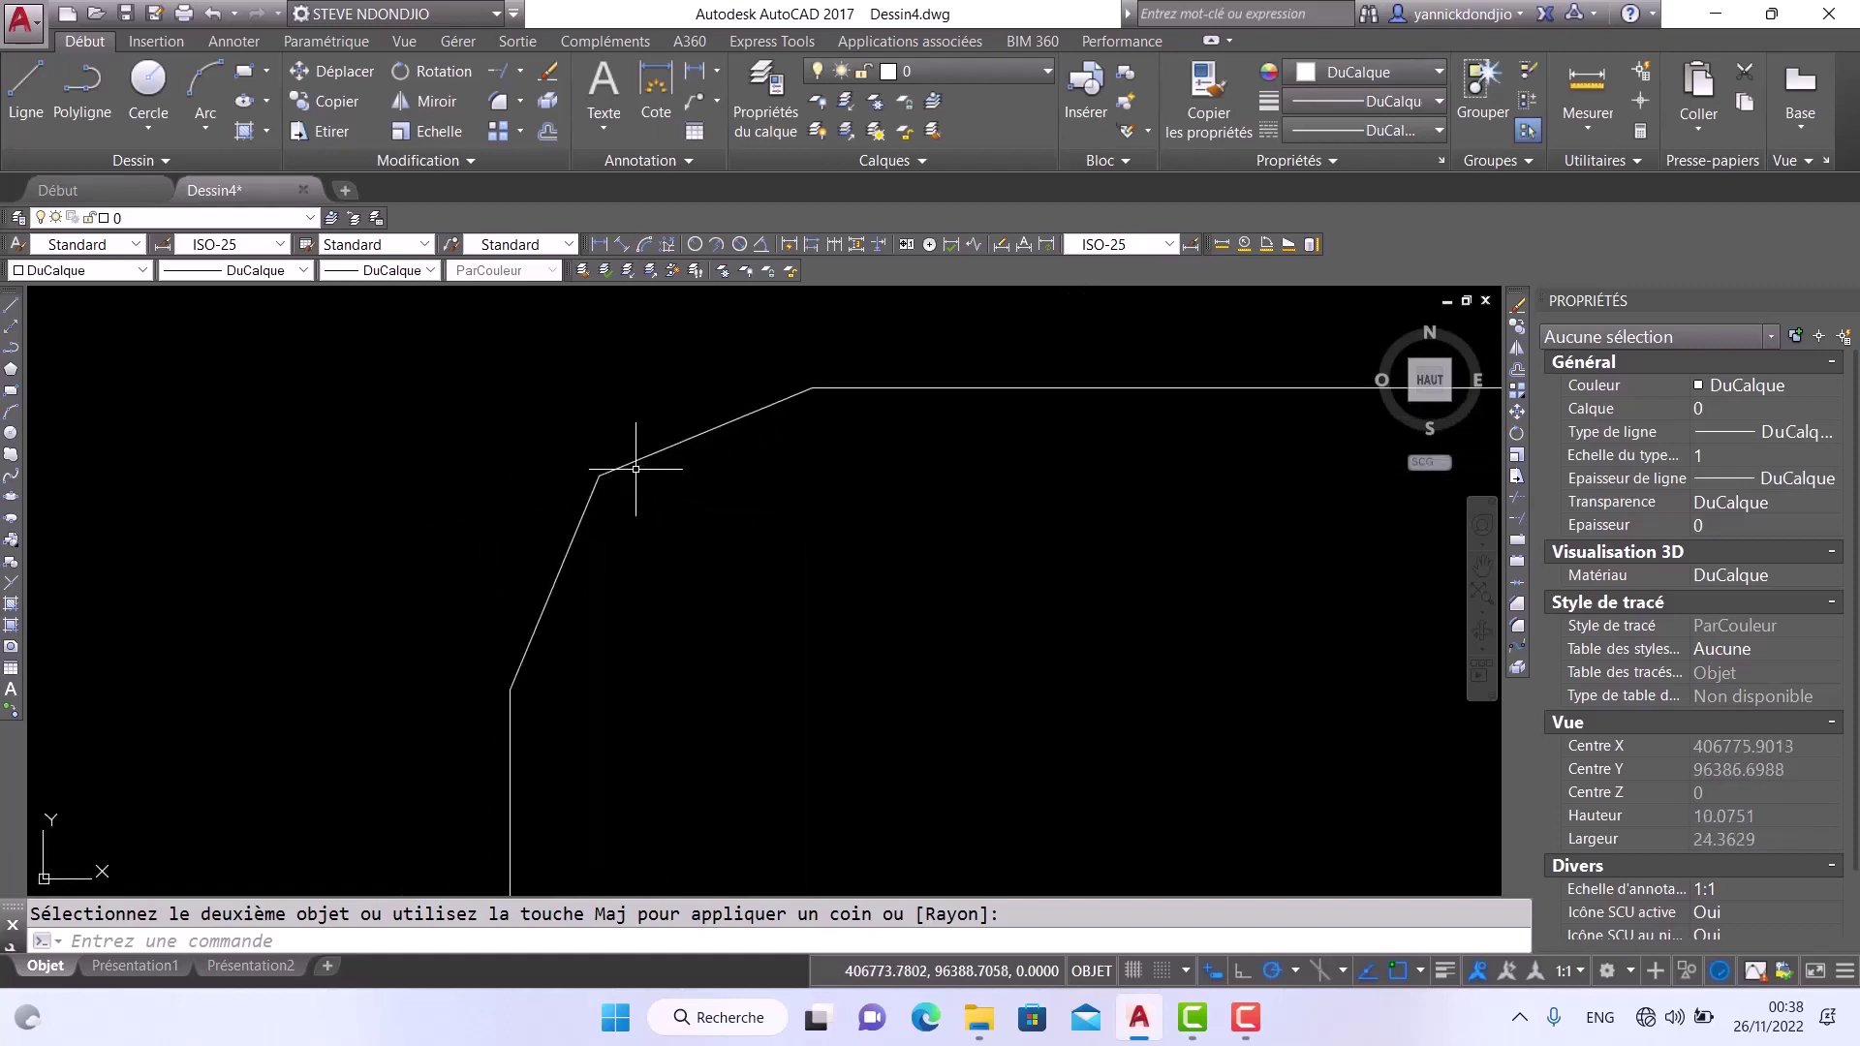
{"action": "scroll", "coordinate": [631, 469], "scroll_direction": "down", "scroll_amount": 10}
{"action": "scroll", "coordinate": [629, 469], "scroll_direction": "down", "scroll_amount": 10}
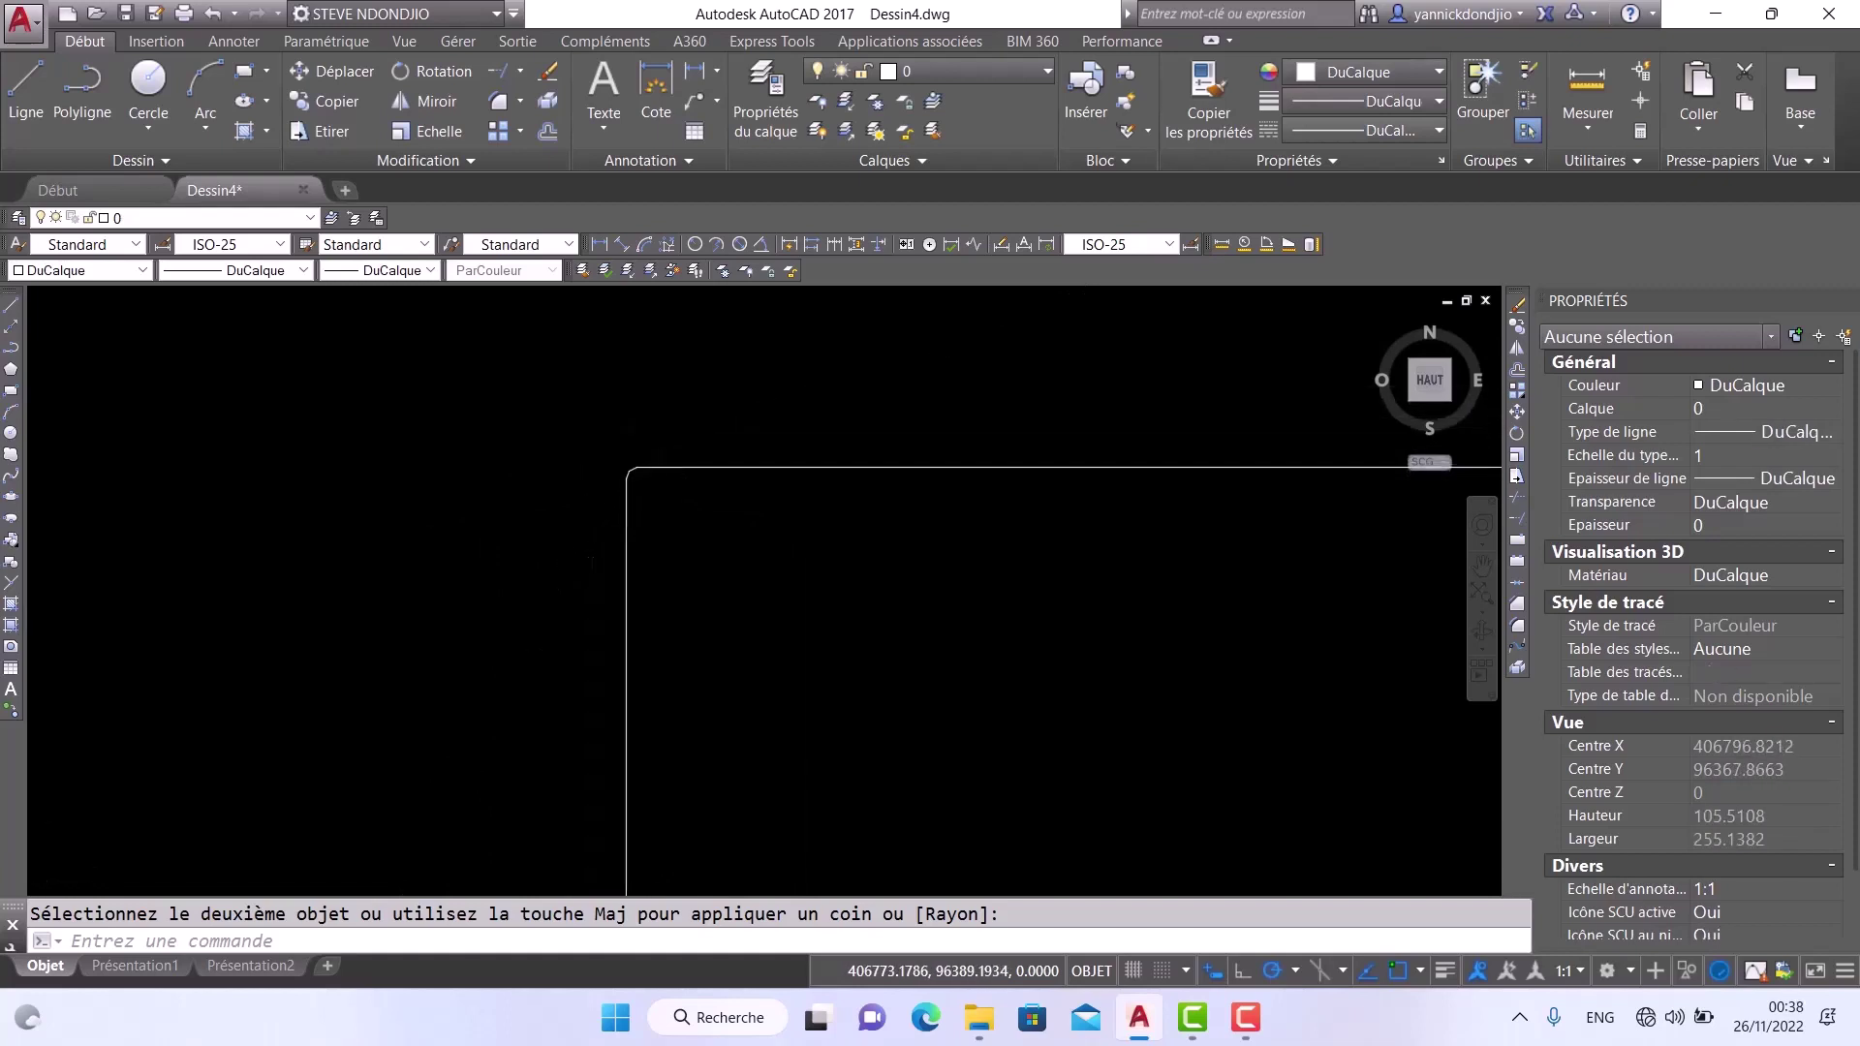
{"action": "scroll", "coordinate": [632, 471], "scroll_direction": "up", "scroll_amount": 10}
{"action": "scroll", "coordinate": [681, 460], "scroll_direction": "up", "scroll_amount": 6}
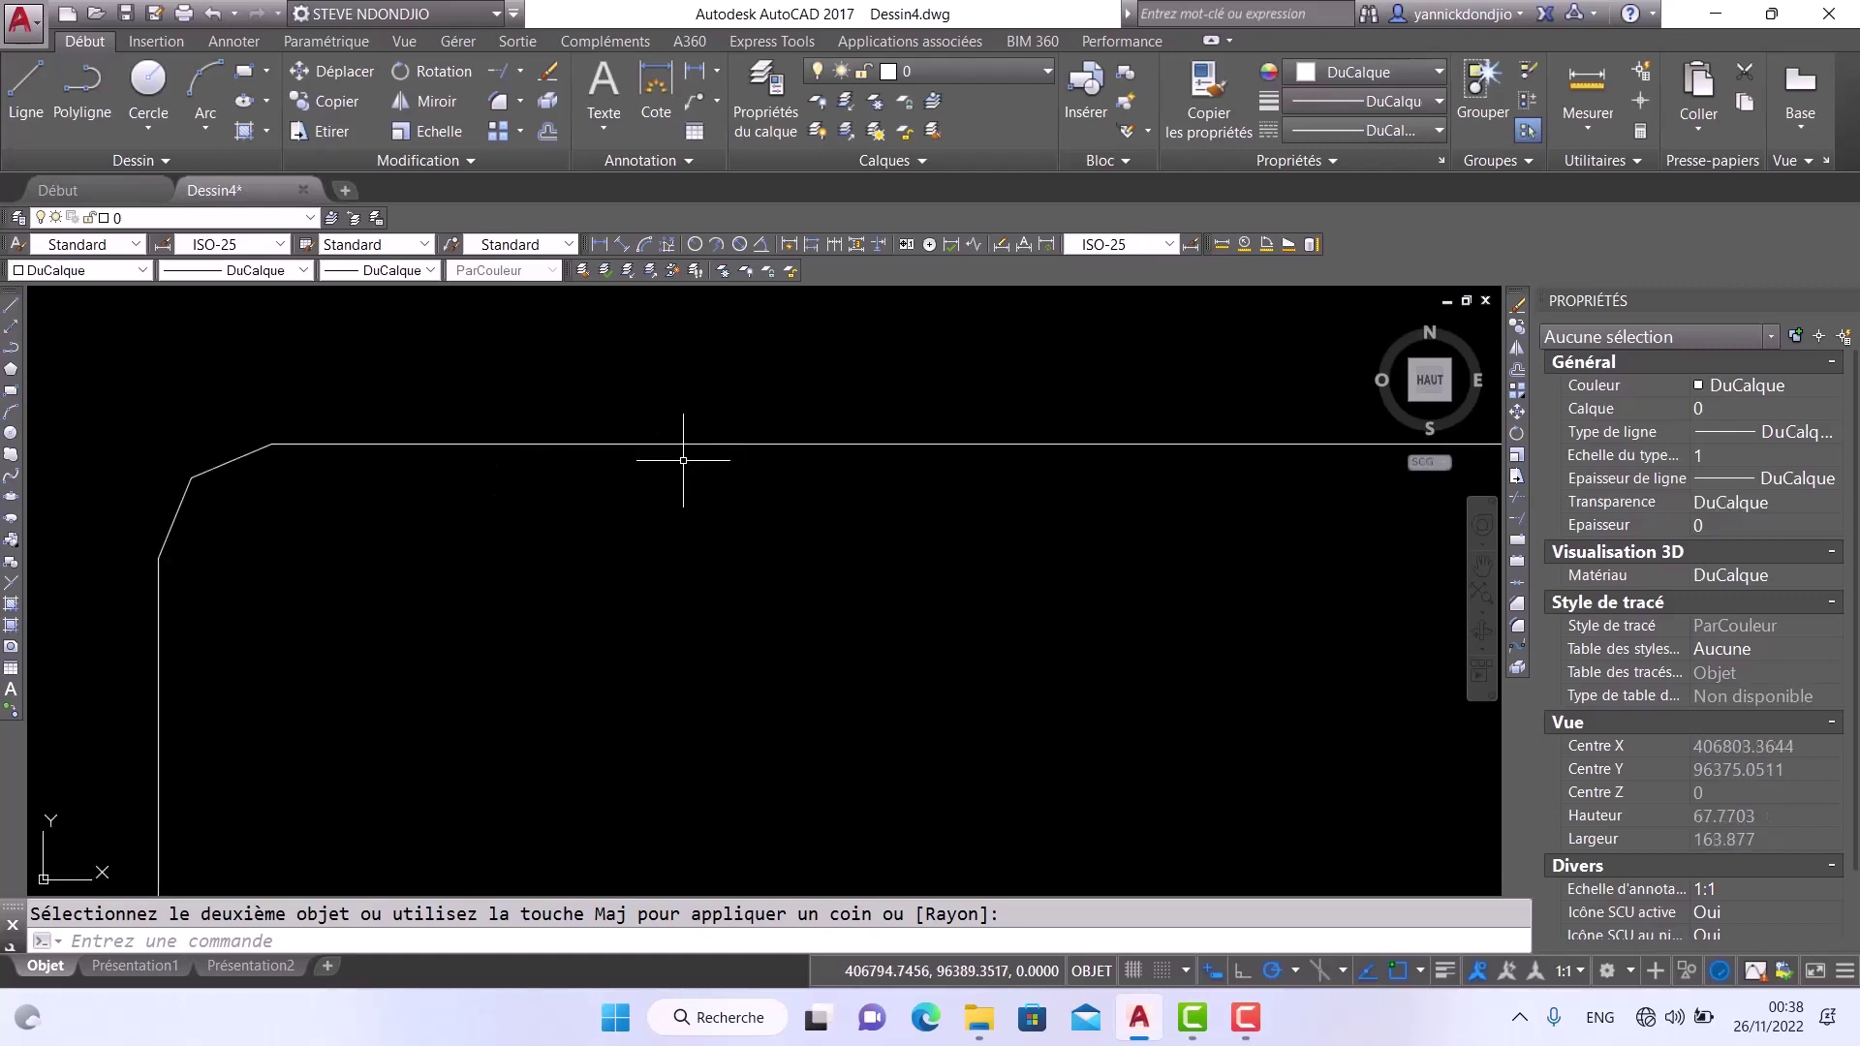
{"action": "scroll", "coordinate": [1354, 494], "scroll_direction": "up", "scroll_amount": 4}
{"action": "scroll", "coordinate": [1256, 524], "scroll_direction": "down", "scroll_amount": 8}
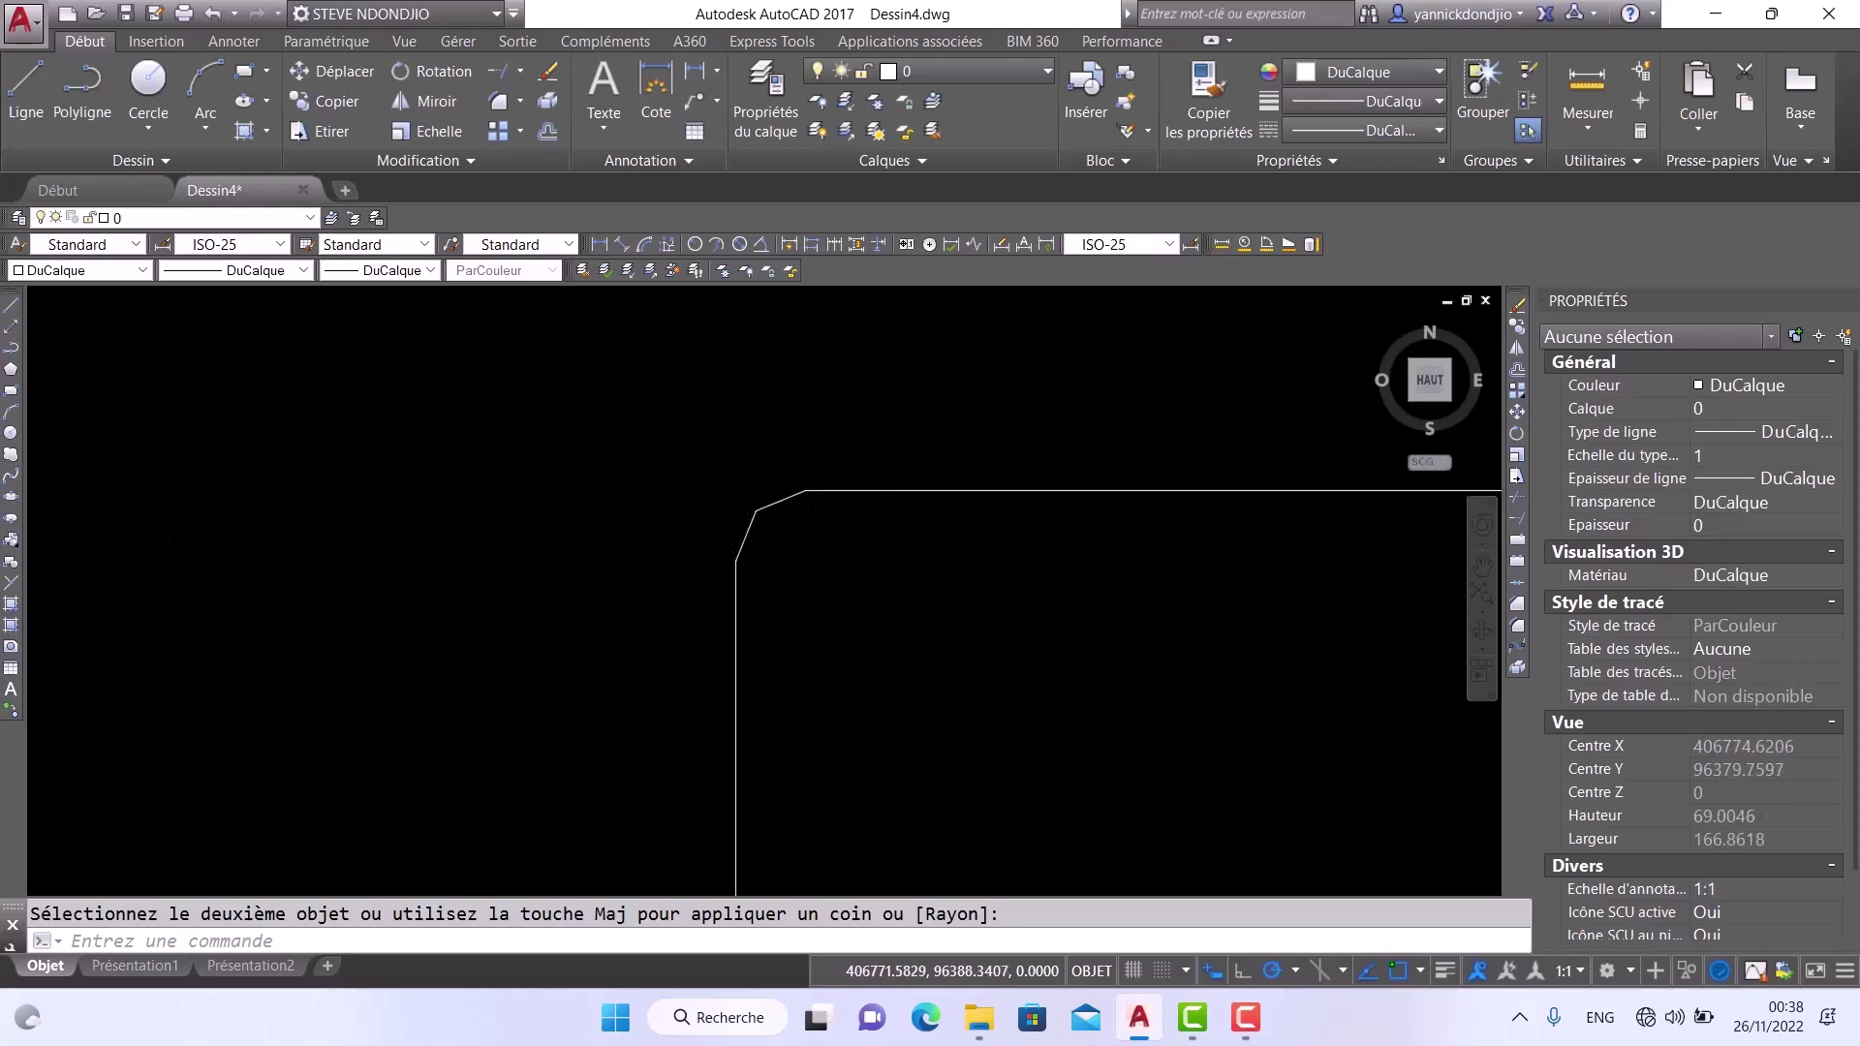
{"action": "scroll", "coordinate": [742, 513], "scroll_direction": "up", "scroll_amount": 8}
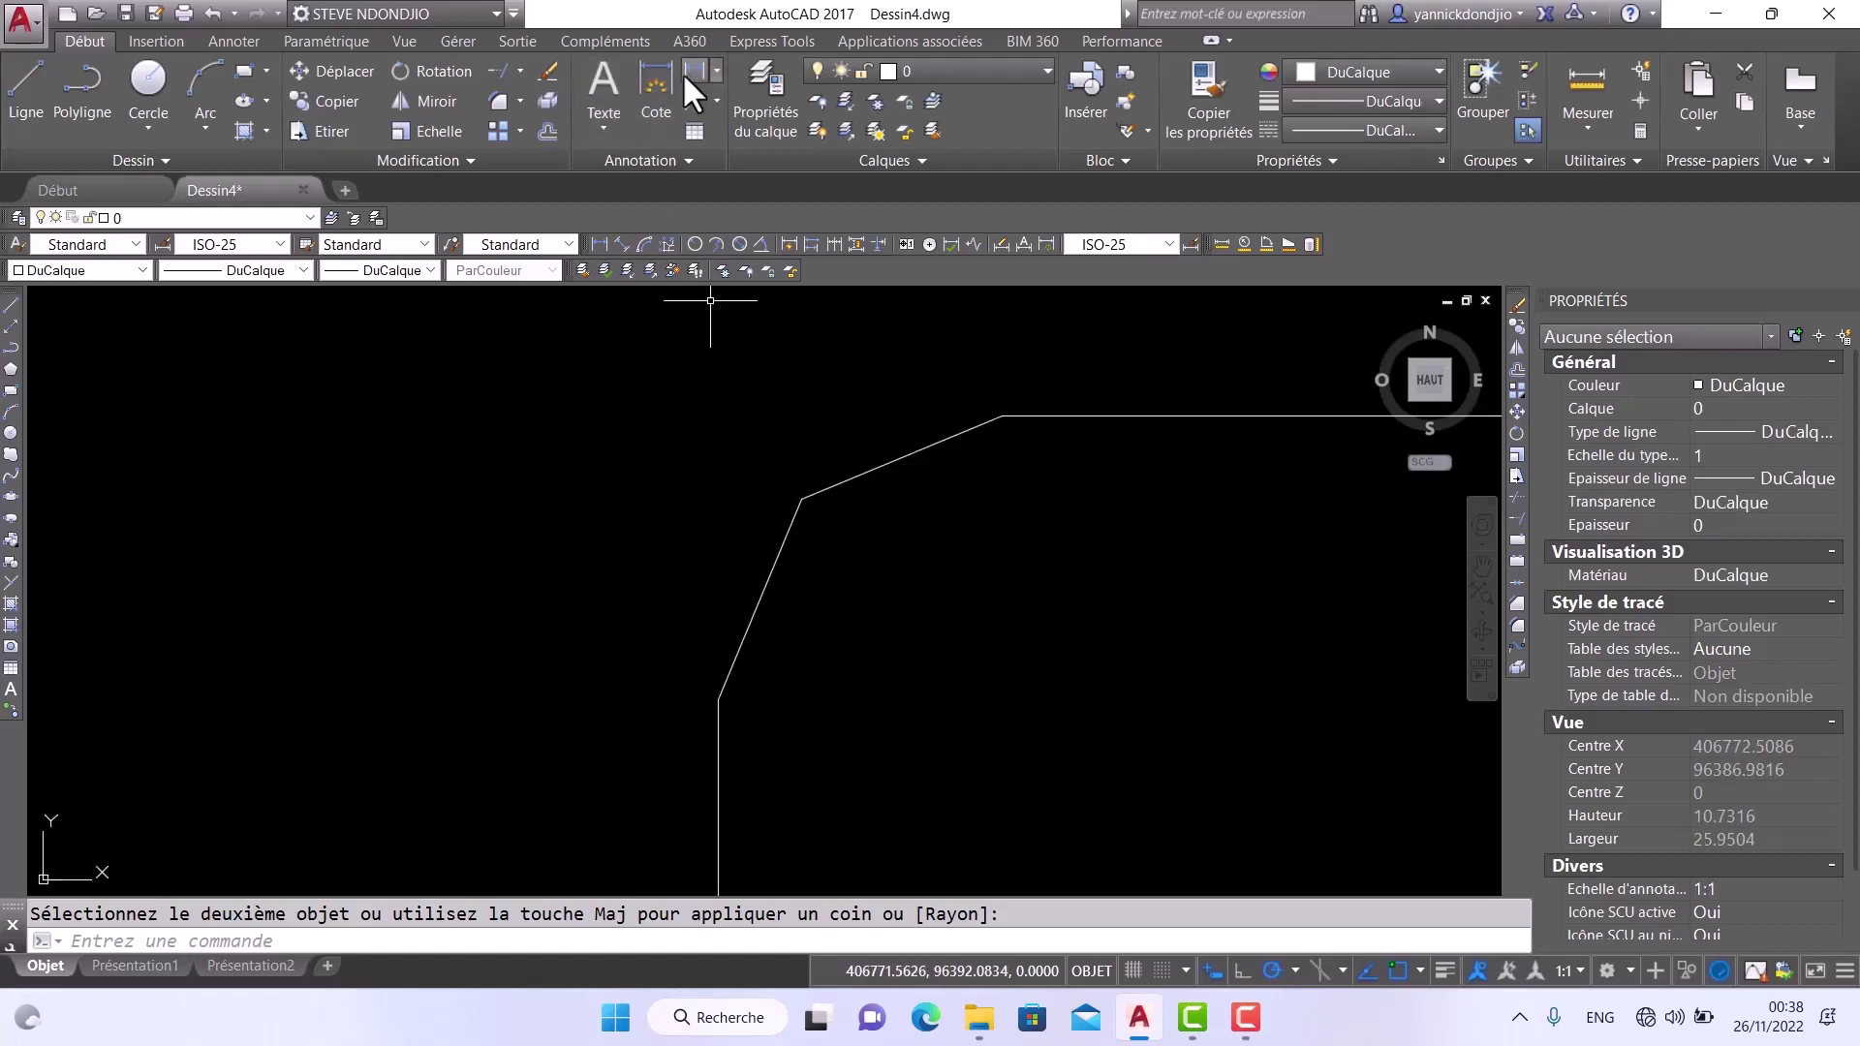
Add a radius dimension to the fillet arc, placing it just outside the corner
{"action": "left_click", "coordinate": [716, 73]}
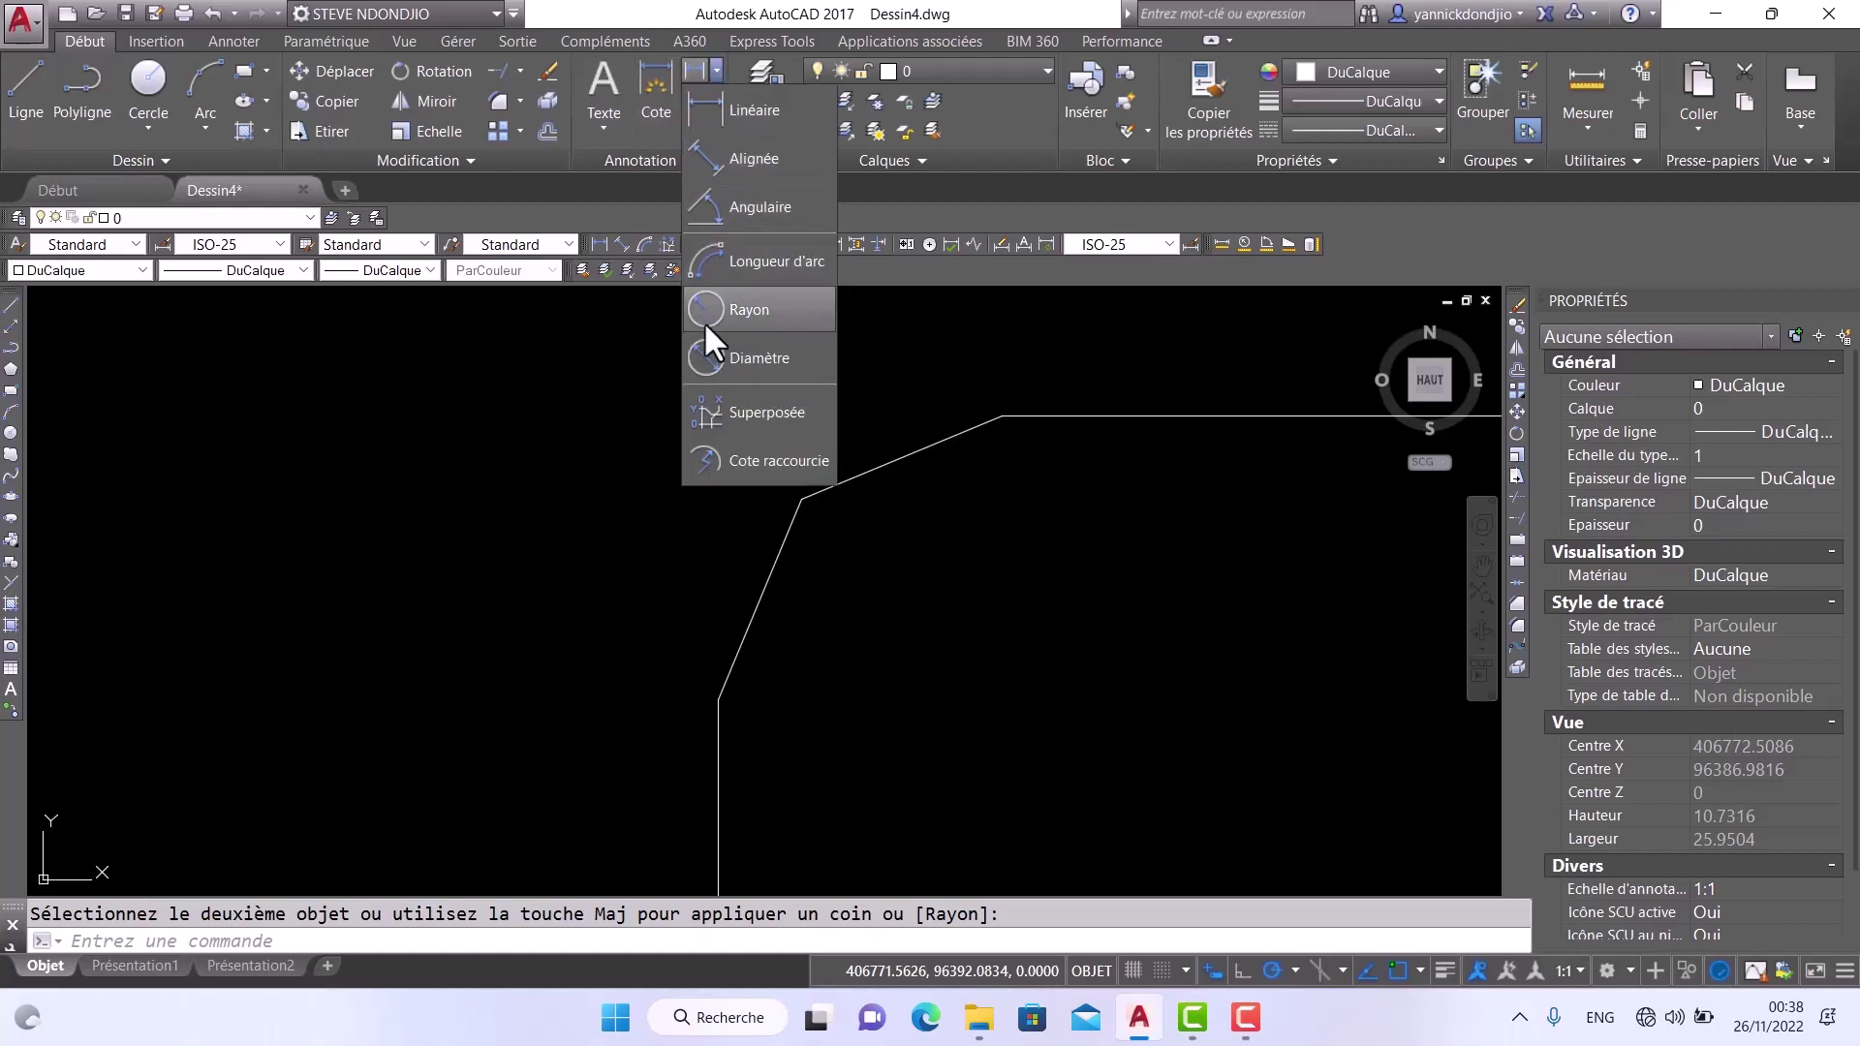
{"action": "left_click", "coordinate": [740, 312]}
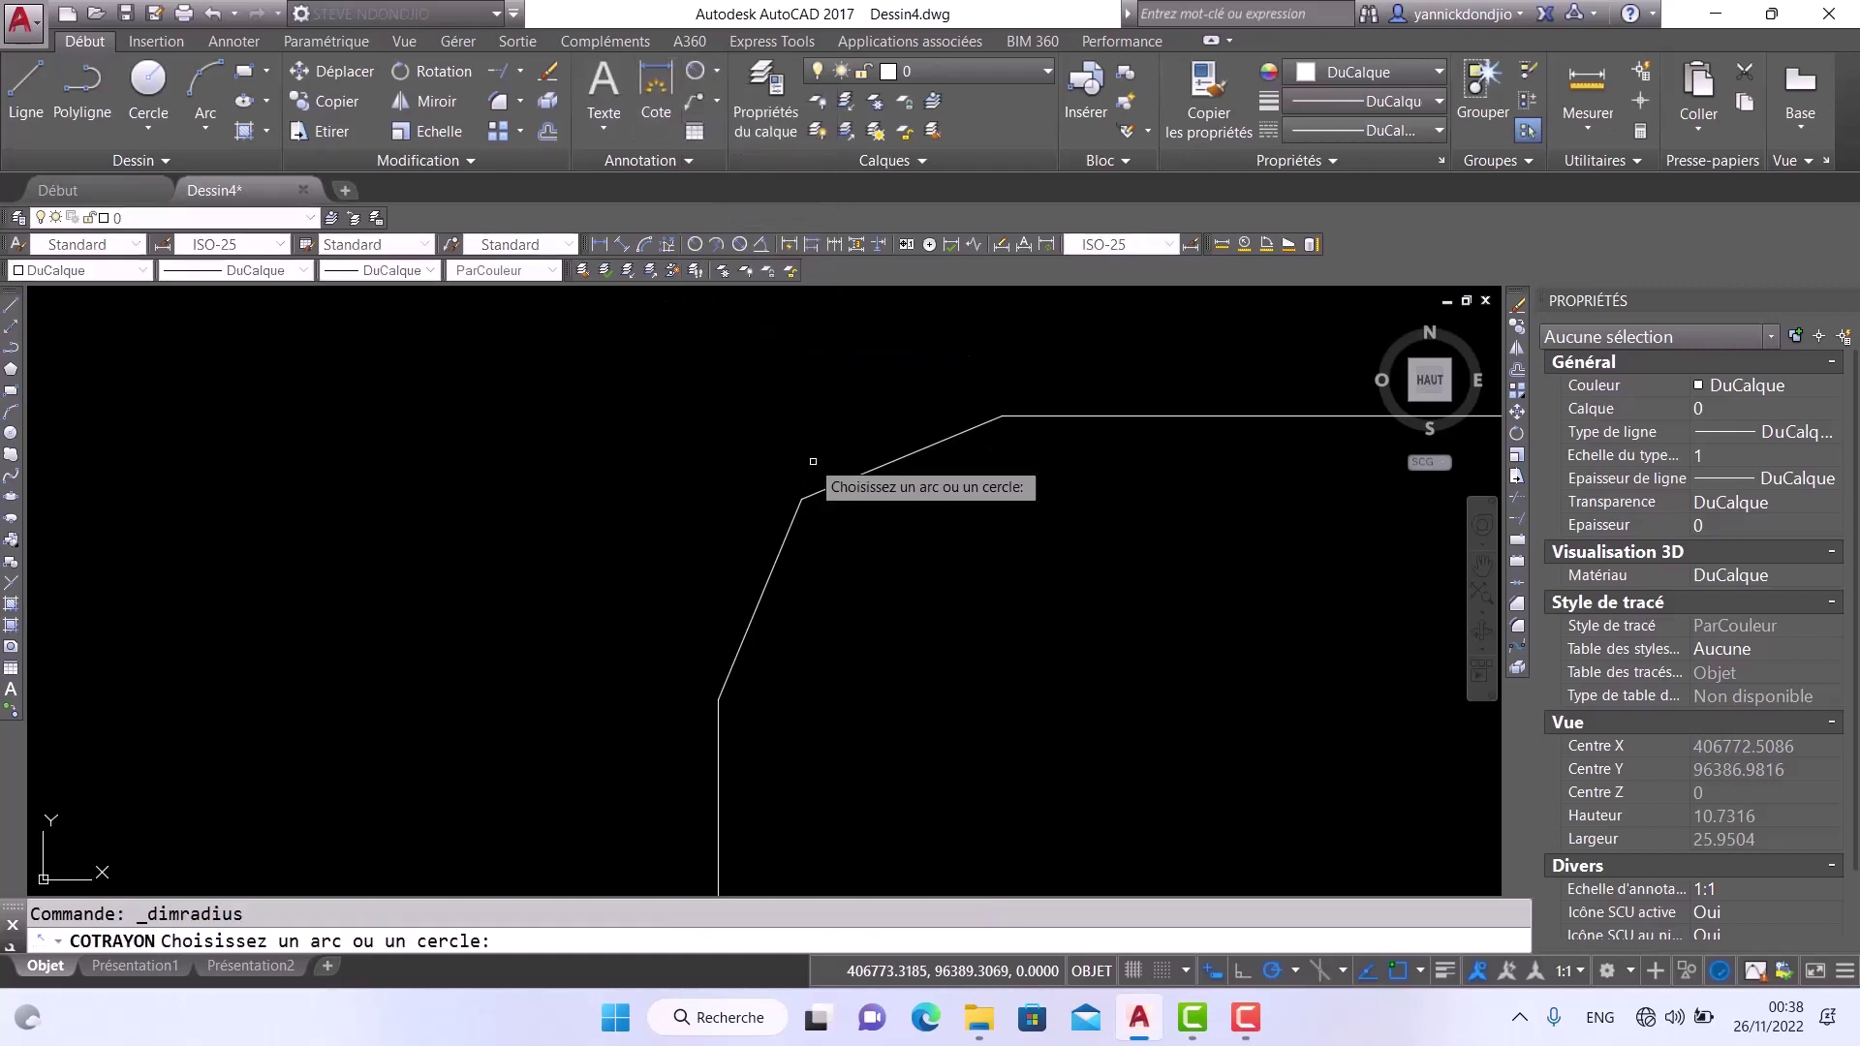
{"action": "left_click", "coordinate": [805, 502]}
{"action": "scroll", "coordinate": [727, 452], "scroll_direction": "down", "scroll_amount": 2}
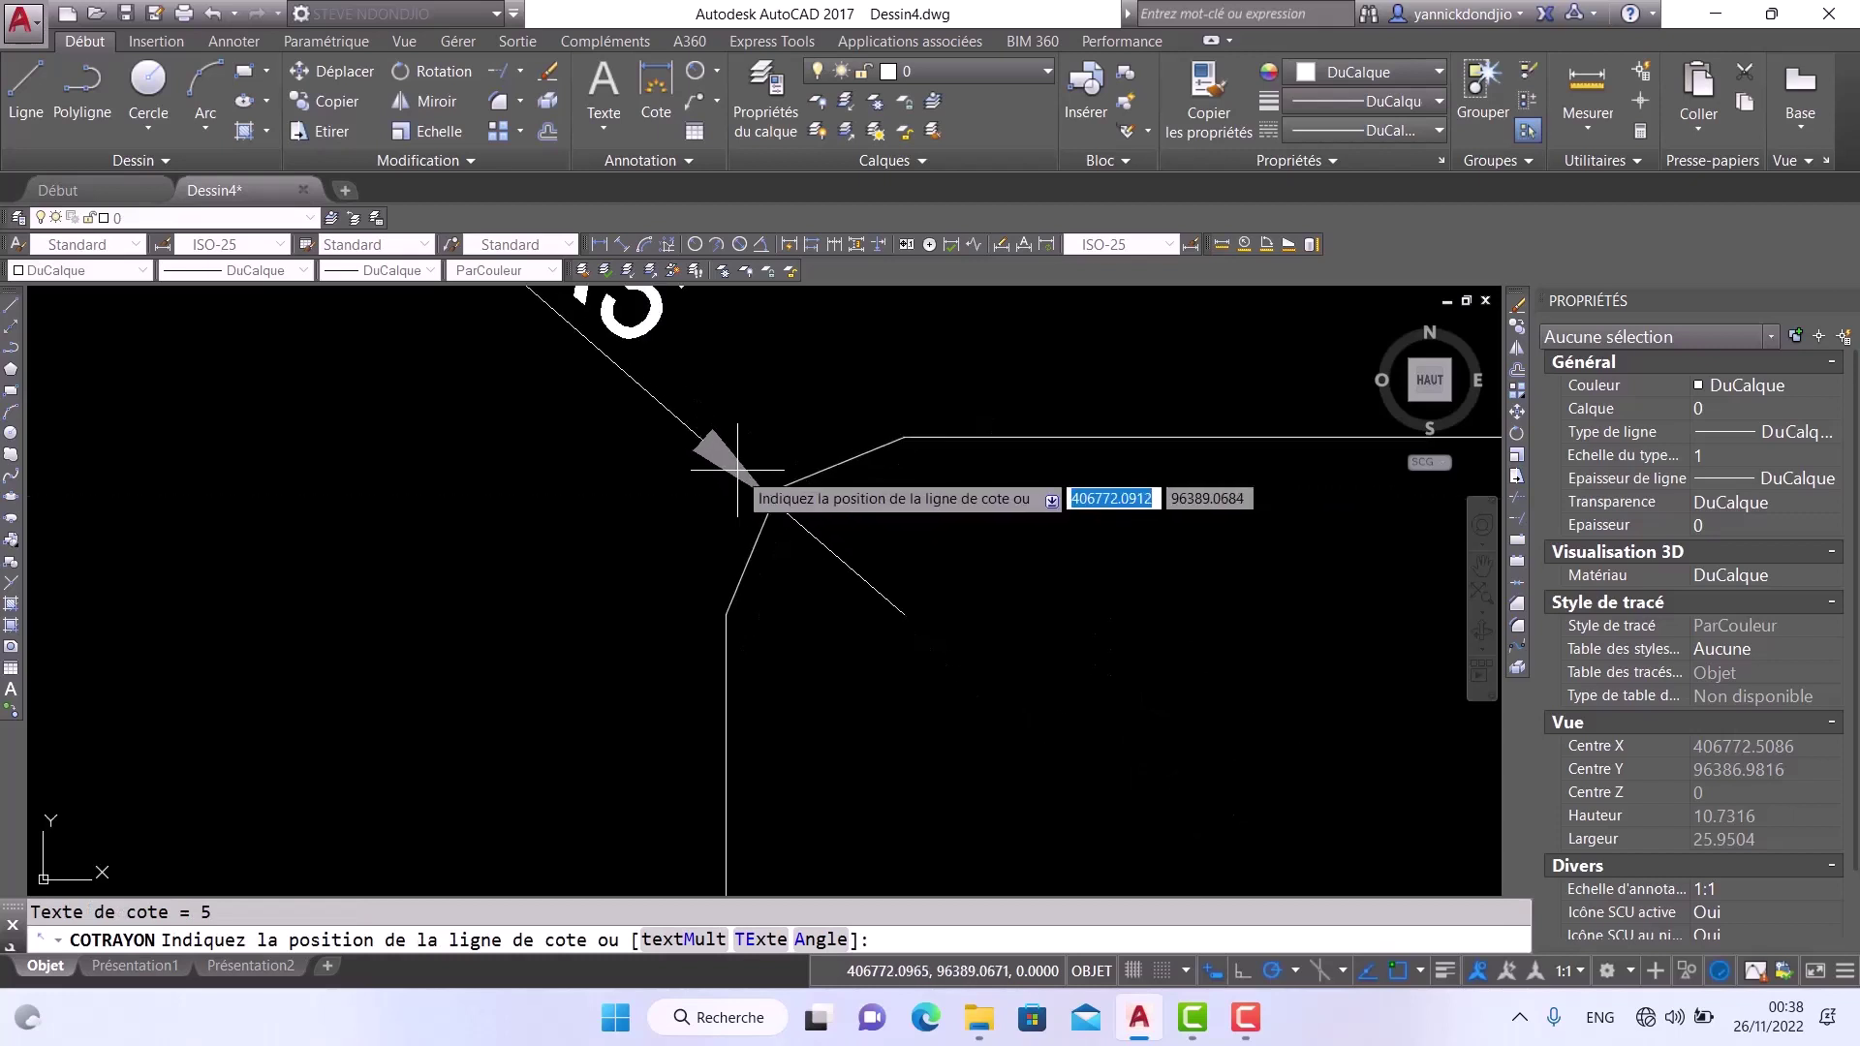
{"action": "scroll", "coordinate": [726, 452], "scroll_direction": "down", "scroll_amount": 5}
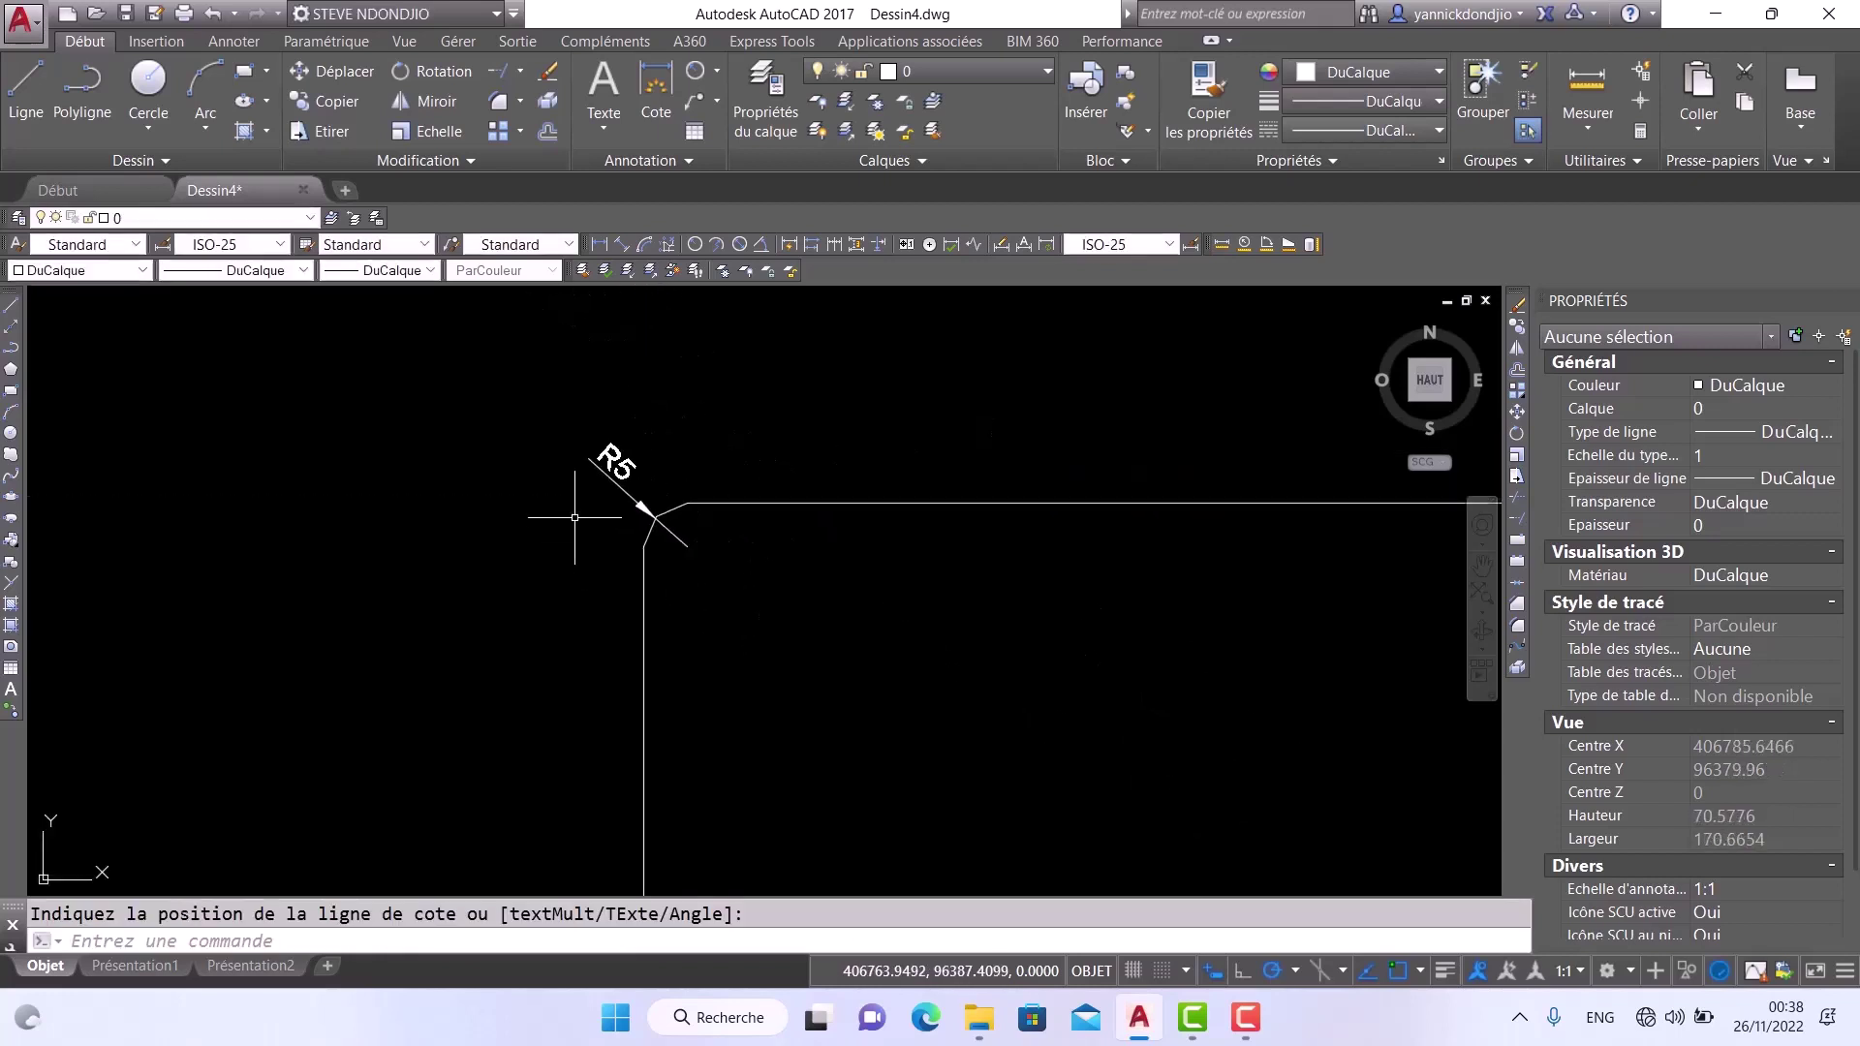
Examine the radius dimension and the fillet arc in relation to the adjoining lines
{"action": "scroll", "coordinate": [610, 495], "scroll_direction": "up", "scroll_amount": 3}
{"action": "scroll", "coordinate": [620, 496], "scroll_direction": "down", "scroll_amount": 5}
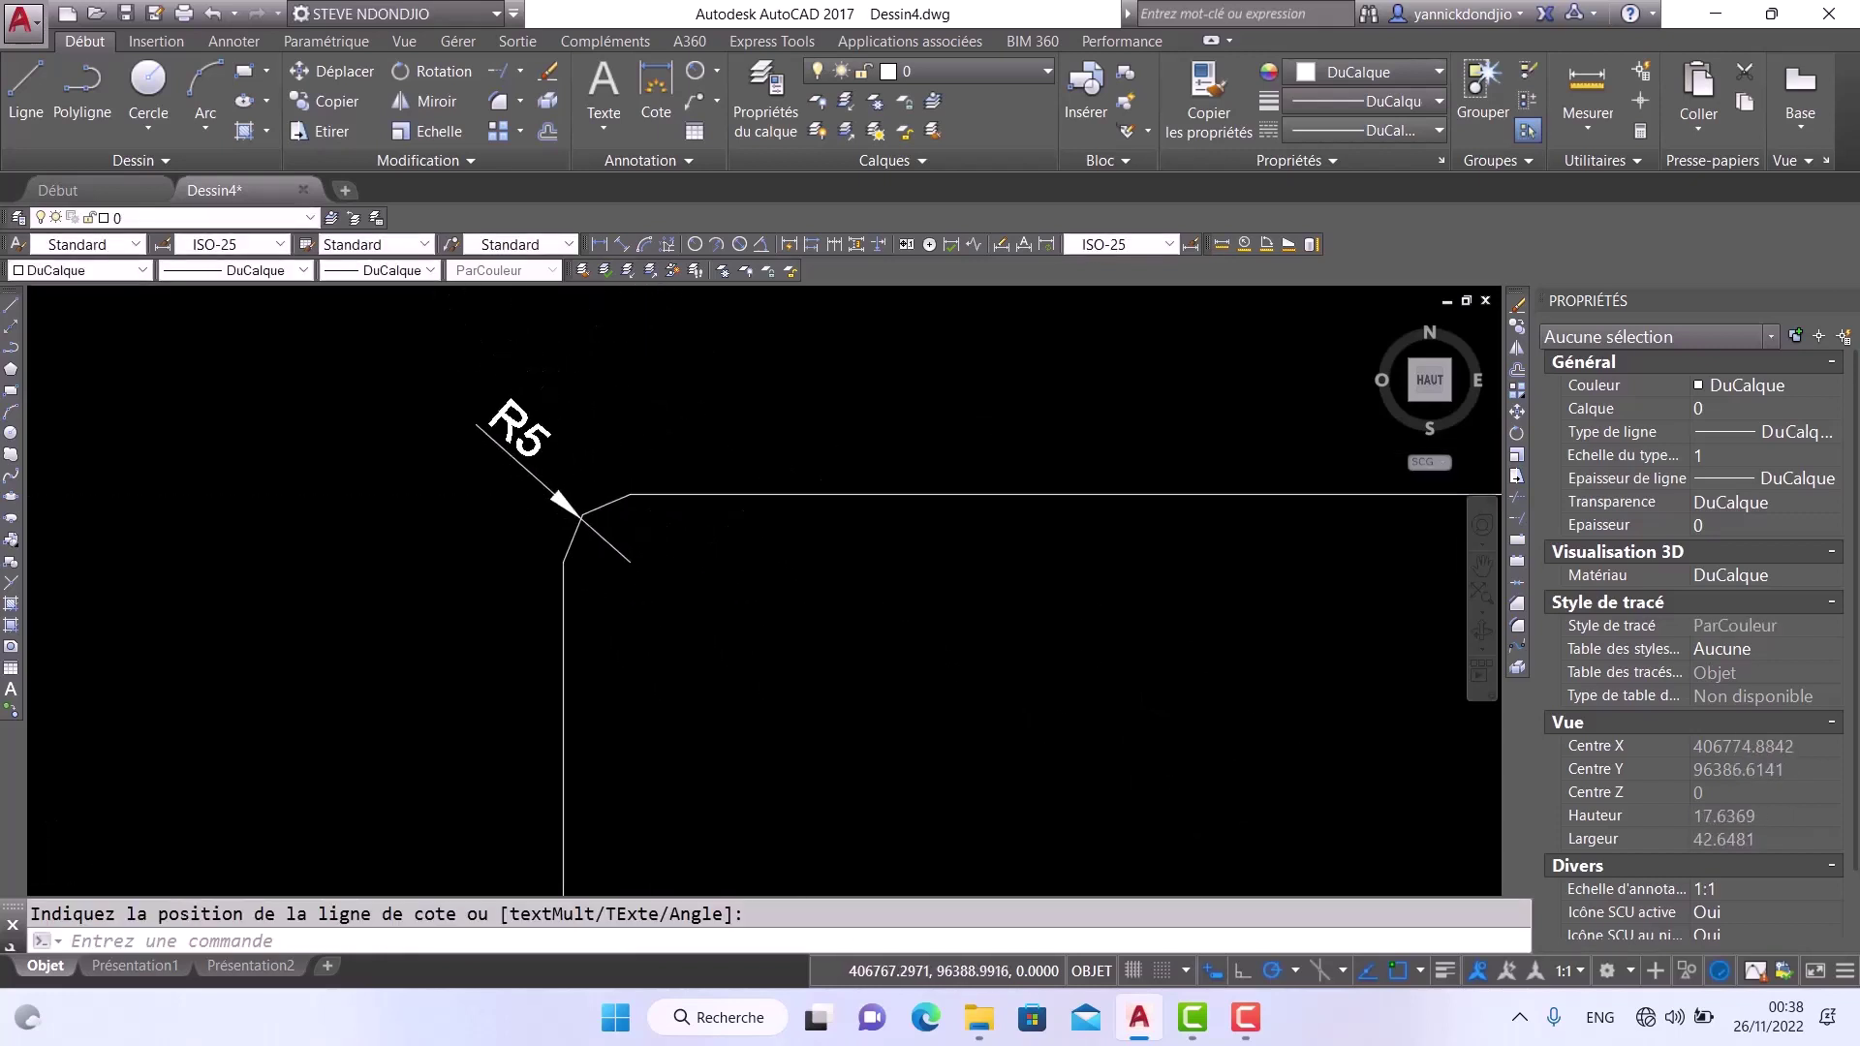
{"action": "scroll", "coordinate": [511, 507], "scroll_direction": "down", "scroll_amount": 4}
{"action": "scroll", "coordinate": [506, 539], "scroll_direction": "up", "scroll_amount": 4}
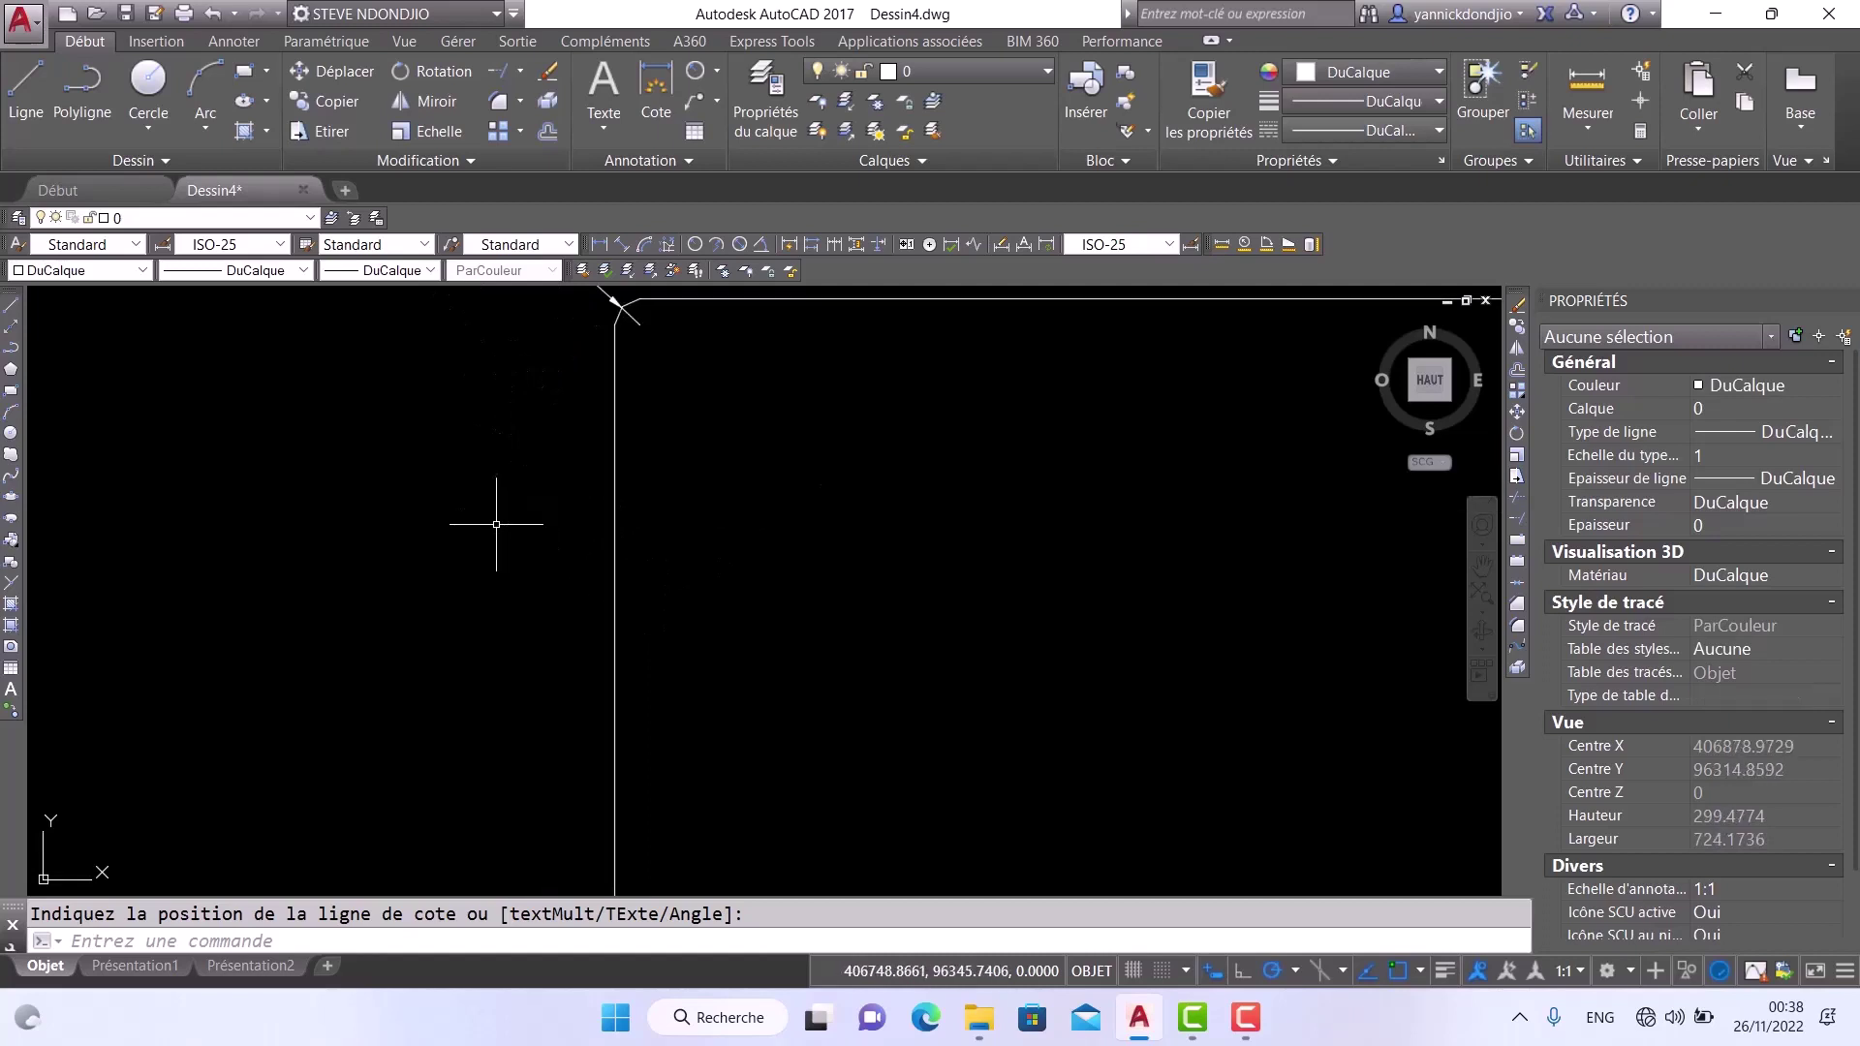
{"action": "scroll", "coordinate": [571, 465], "scroll_direction": "up", "scroll_amount": 10}
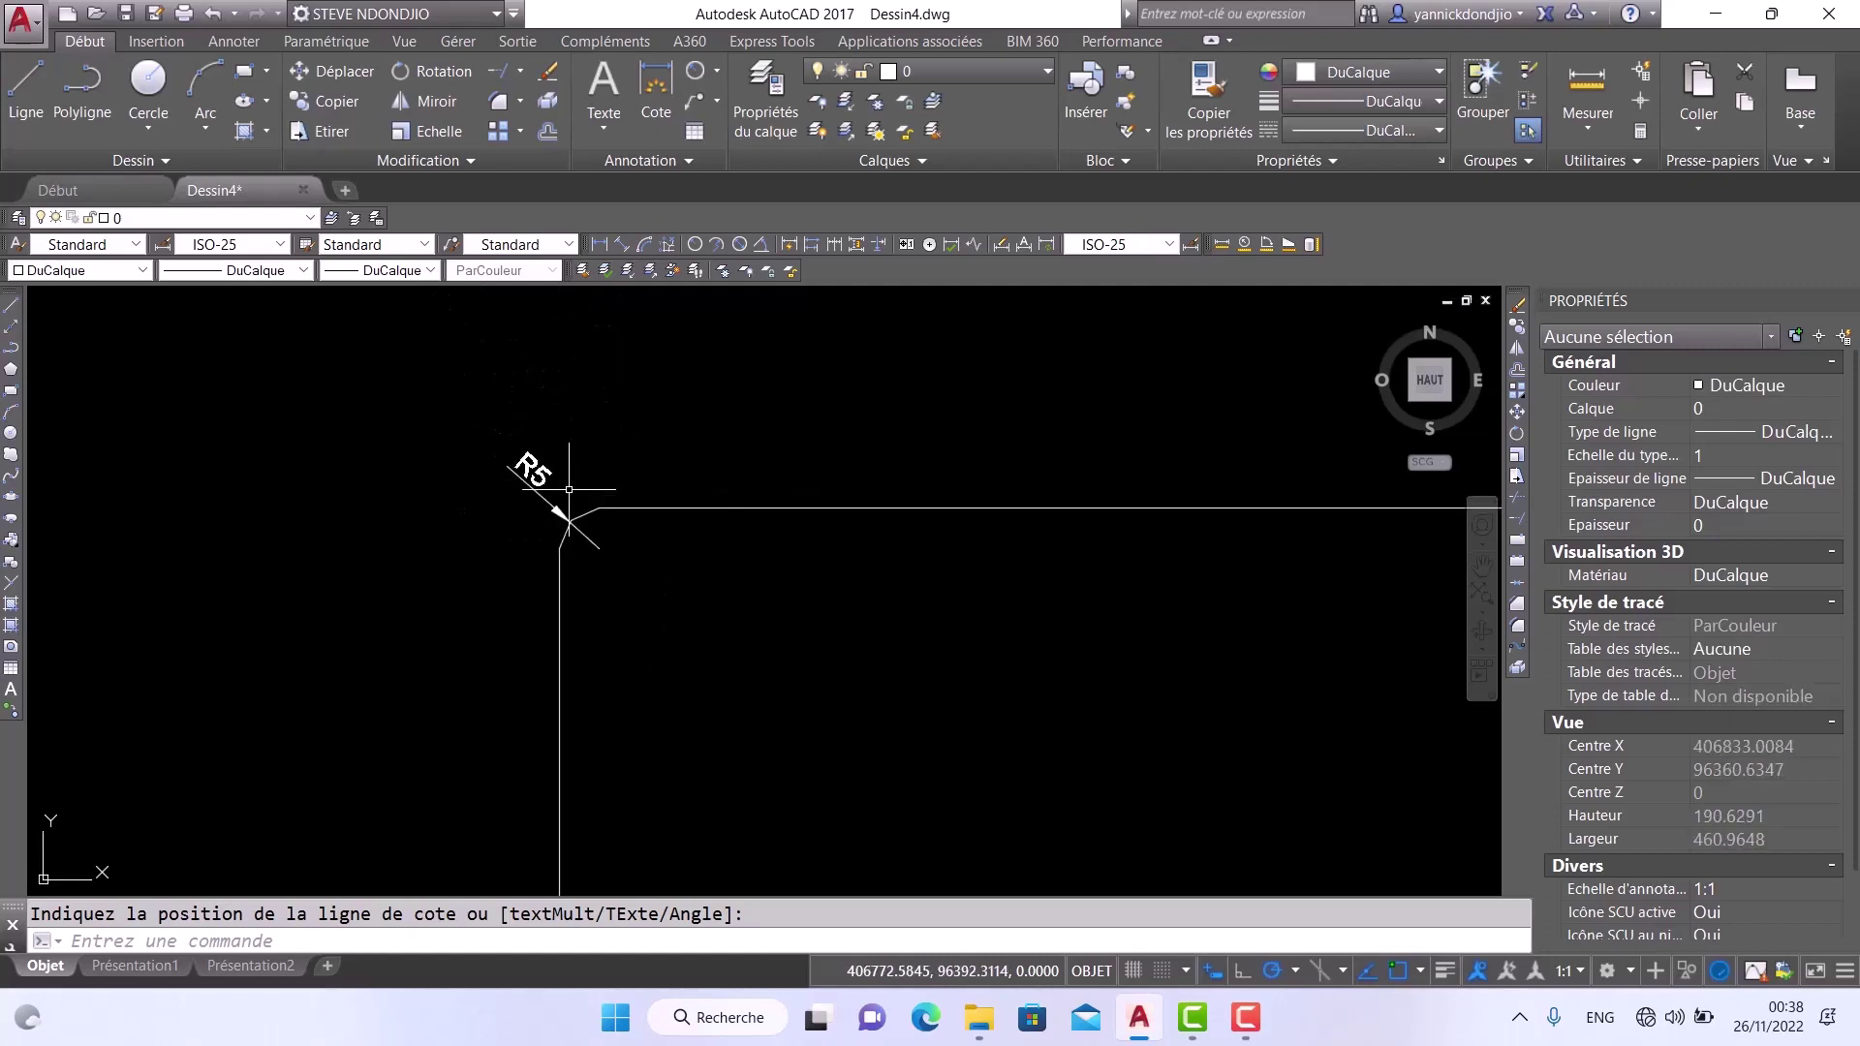
{"action": "scroll", "coordinate": [569, 492], "scroll_direction": "down", "scroll_amount": 10}
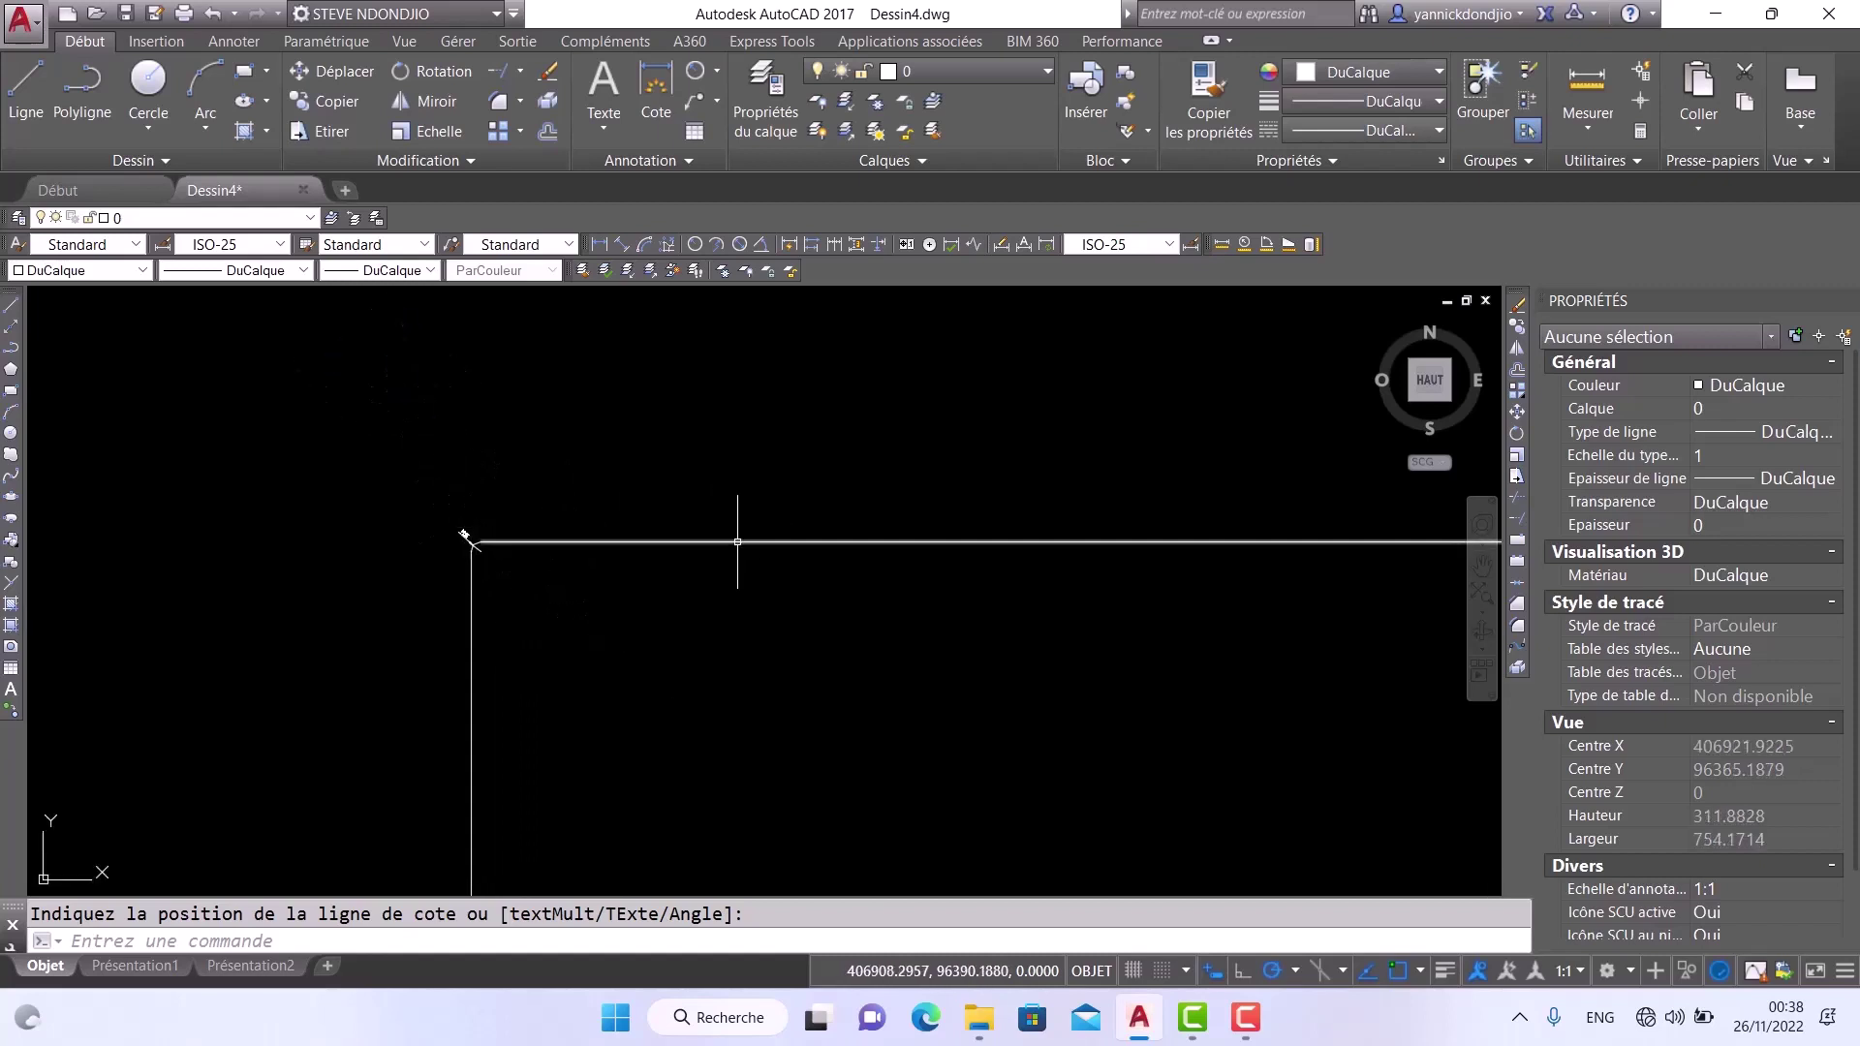
{"action": "scroll", "coordinate": [561, 508], "scroll_direction": "up", "scroll_amount": 7}
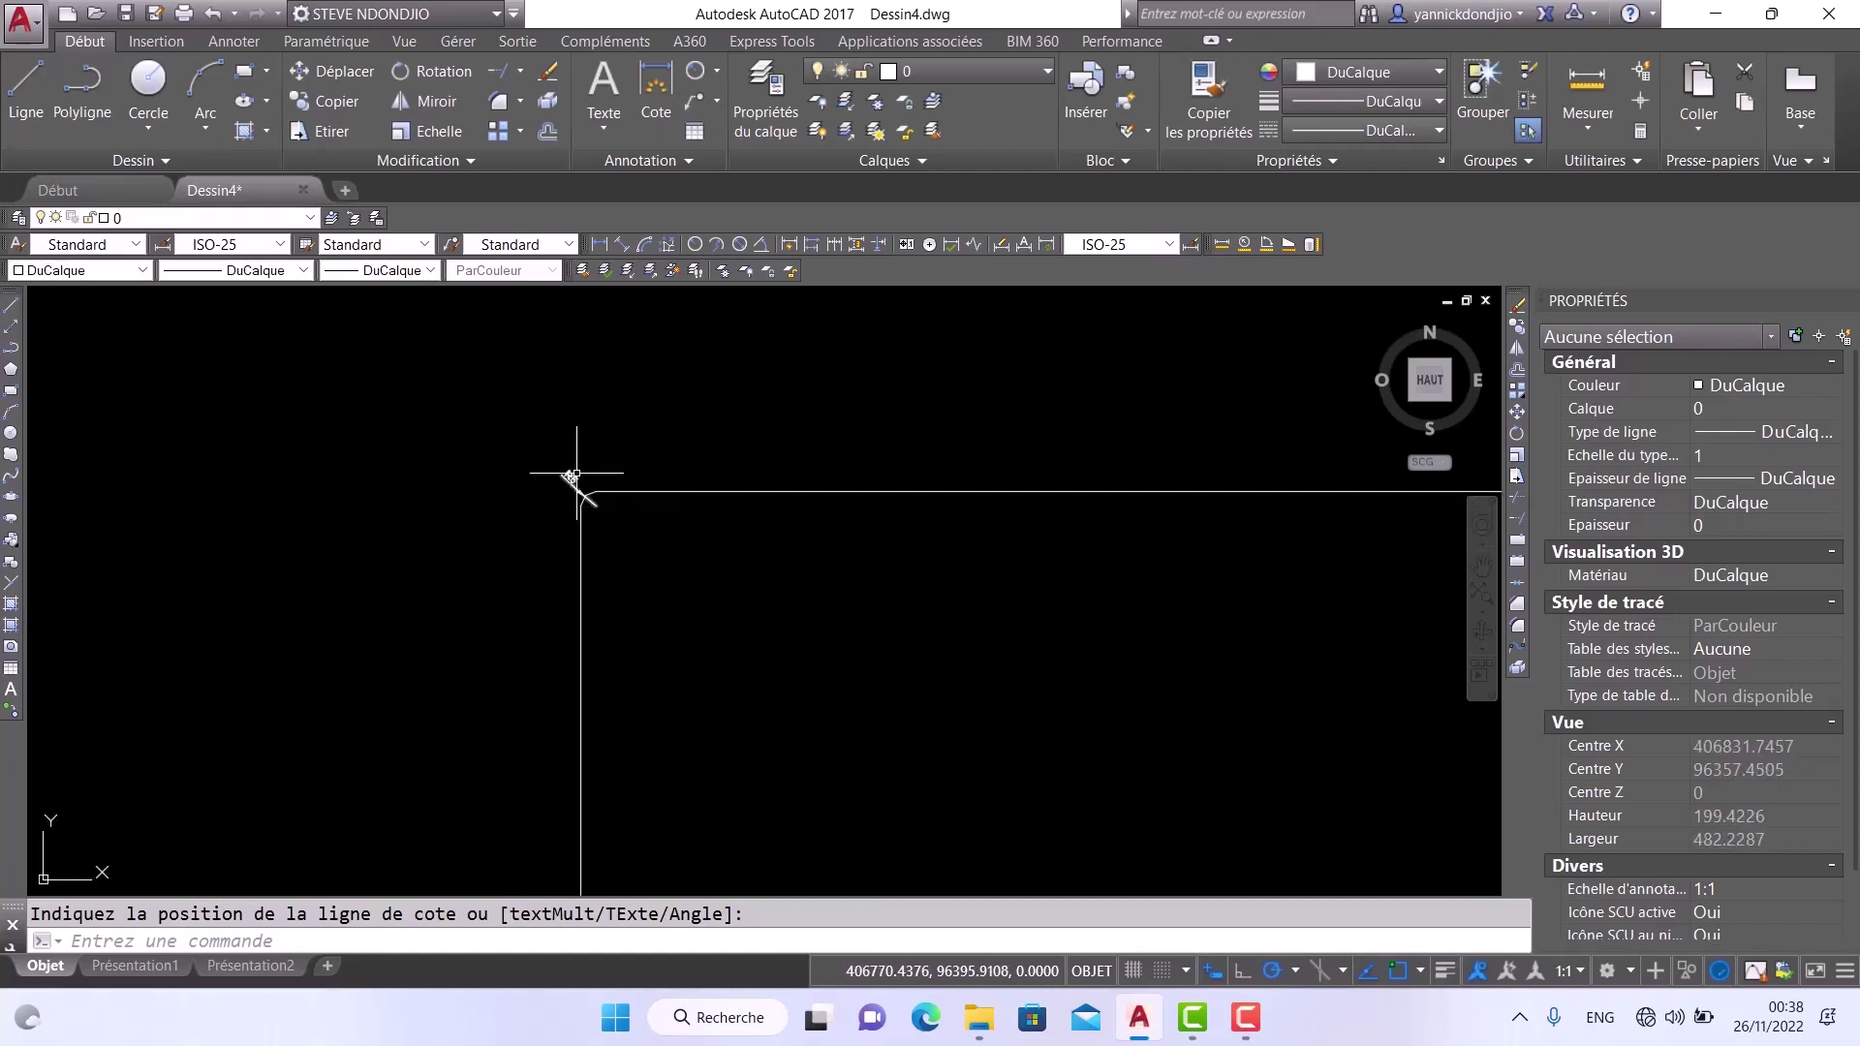
{"action": "scroll", "coordinate": [579, 586], "scroll_direction": "up", "scroll_amount": 10}
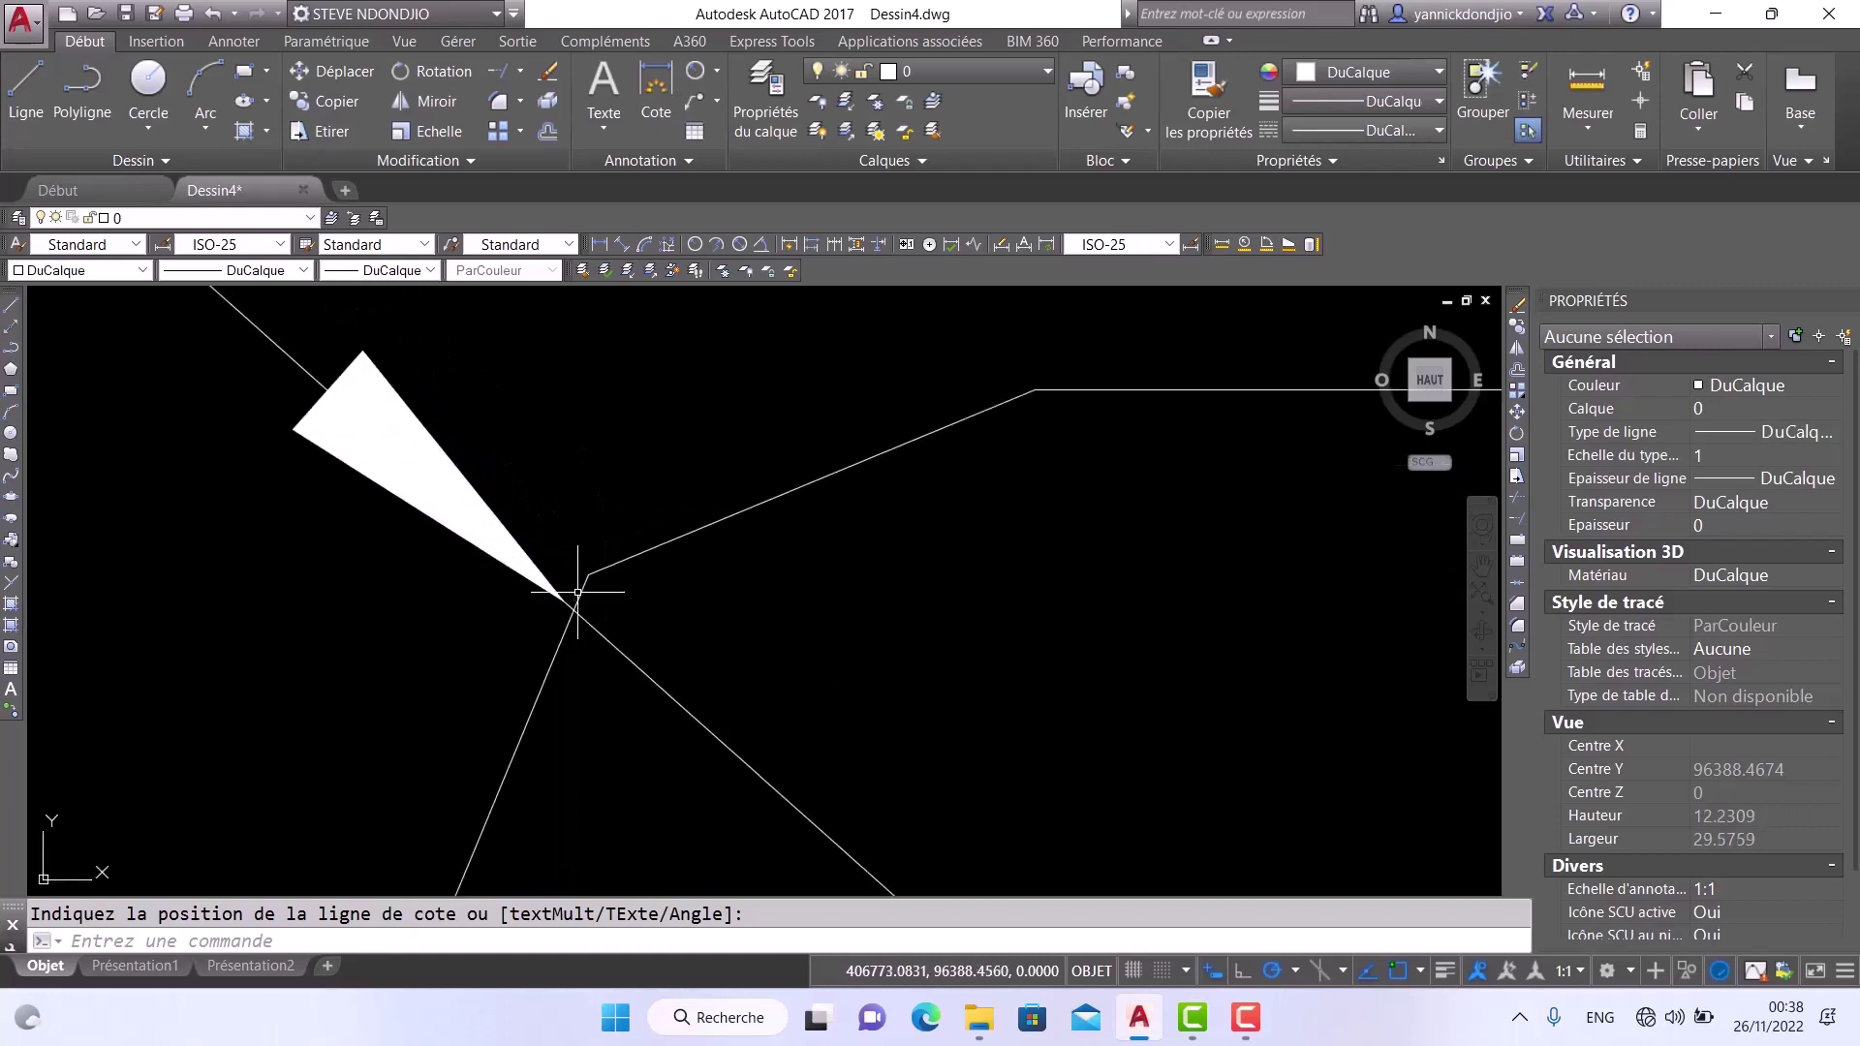
Draw a second right-angled corner beside the first, using a vertical line upward and a horizontal line to the right
{"action": "scroll", "coordinate": [578, 586], "scroll_direction": "down", "scroll_amount": 20}
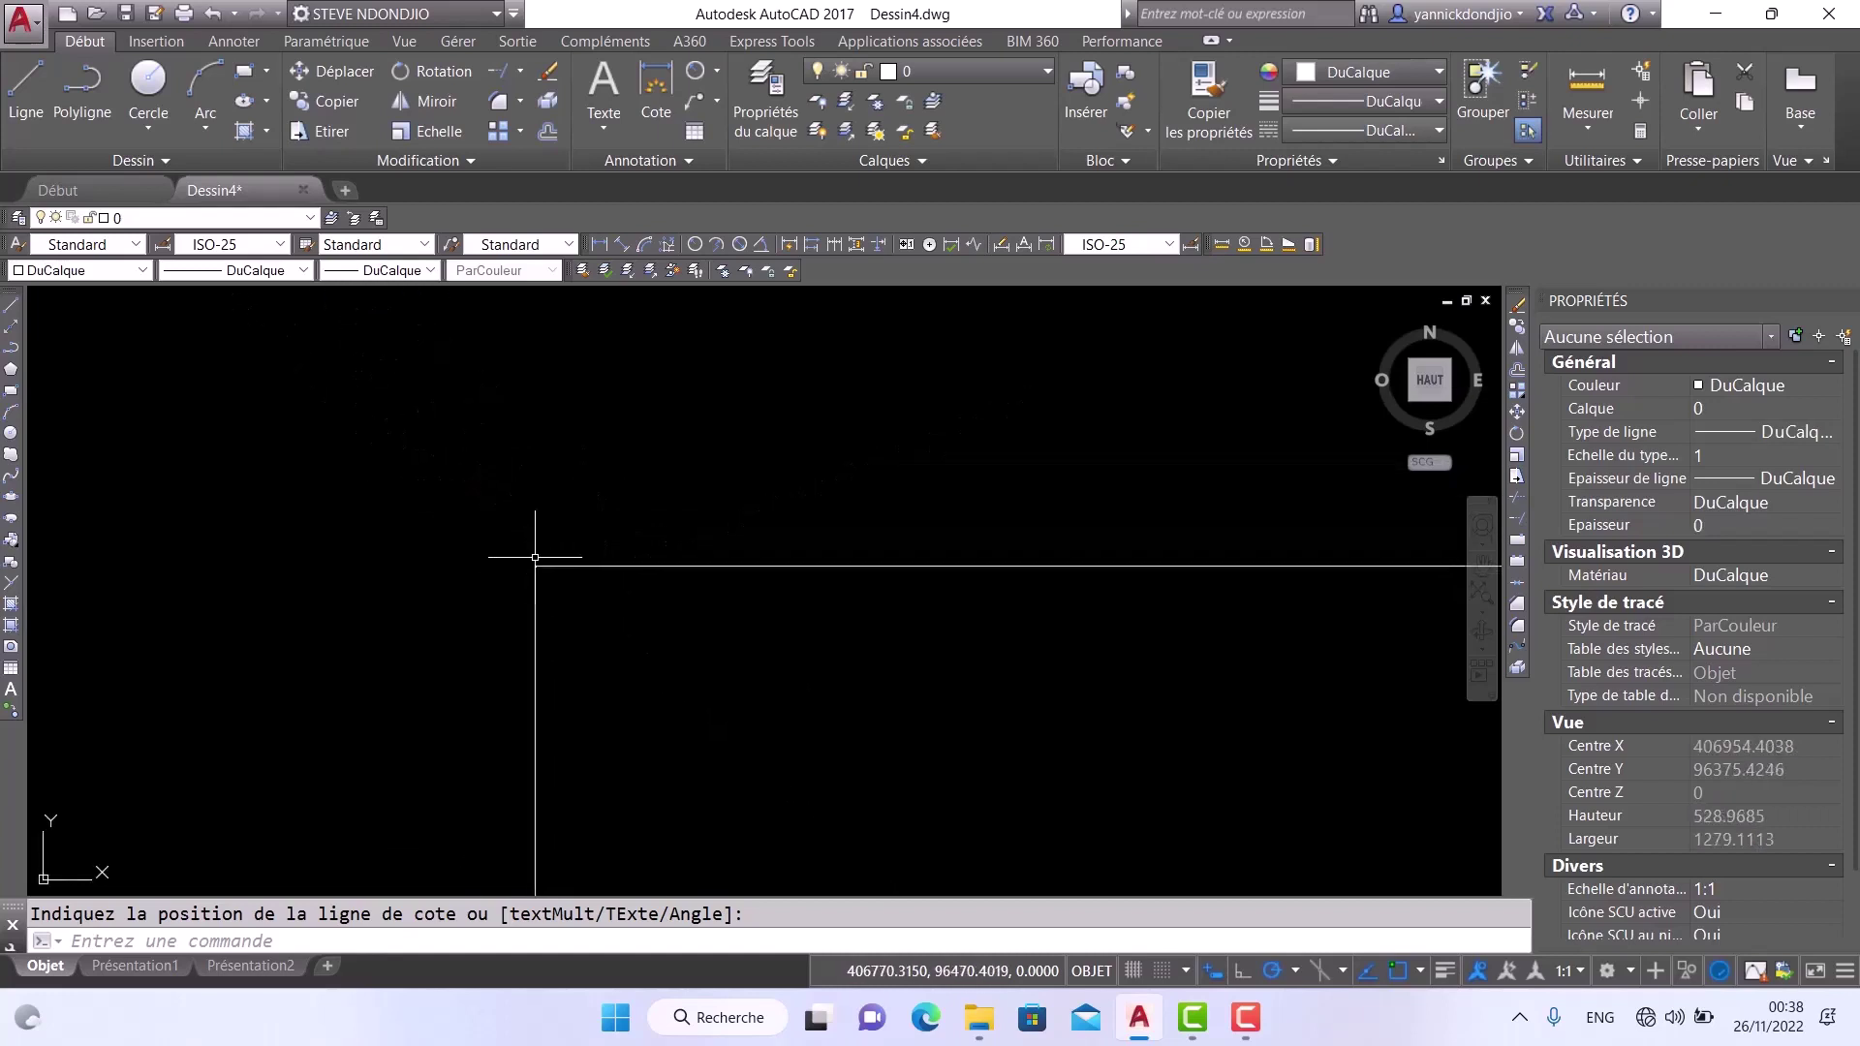
{"action": "scroll", "coordinate": [540, 545], "scroll_direction": "down", "scroll_amount": 20}
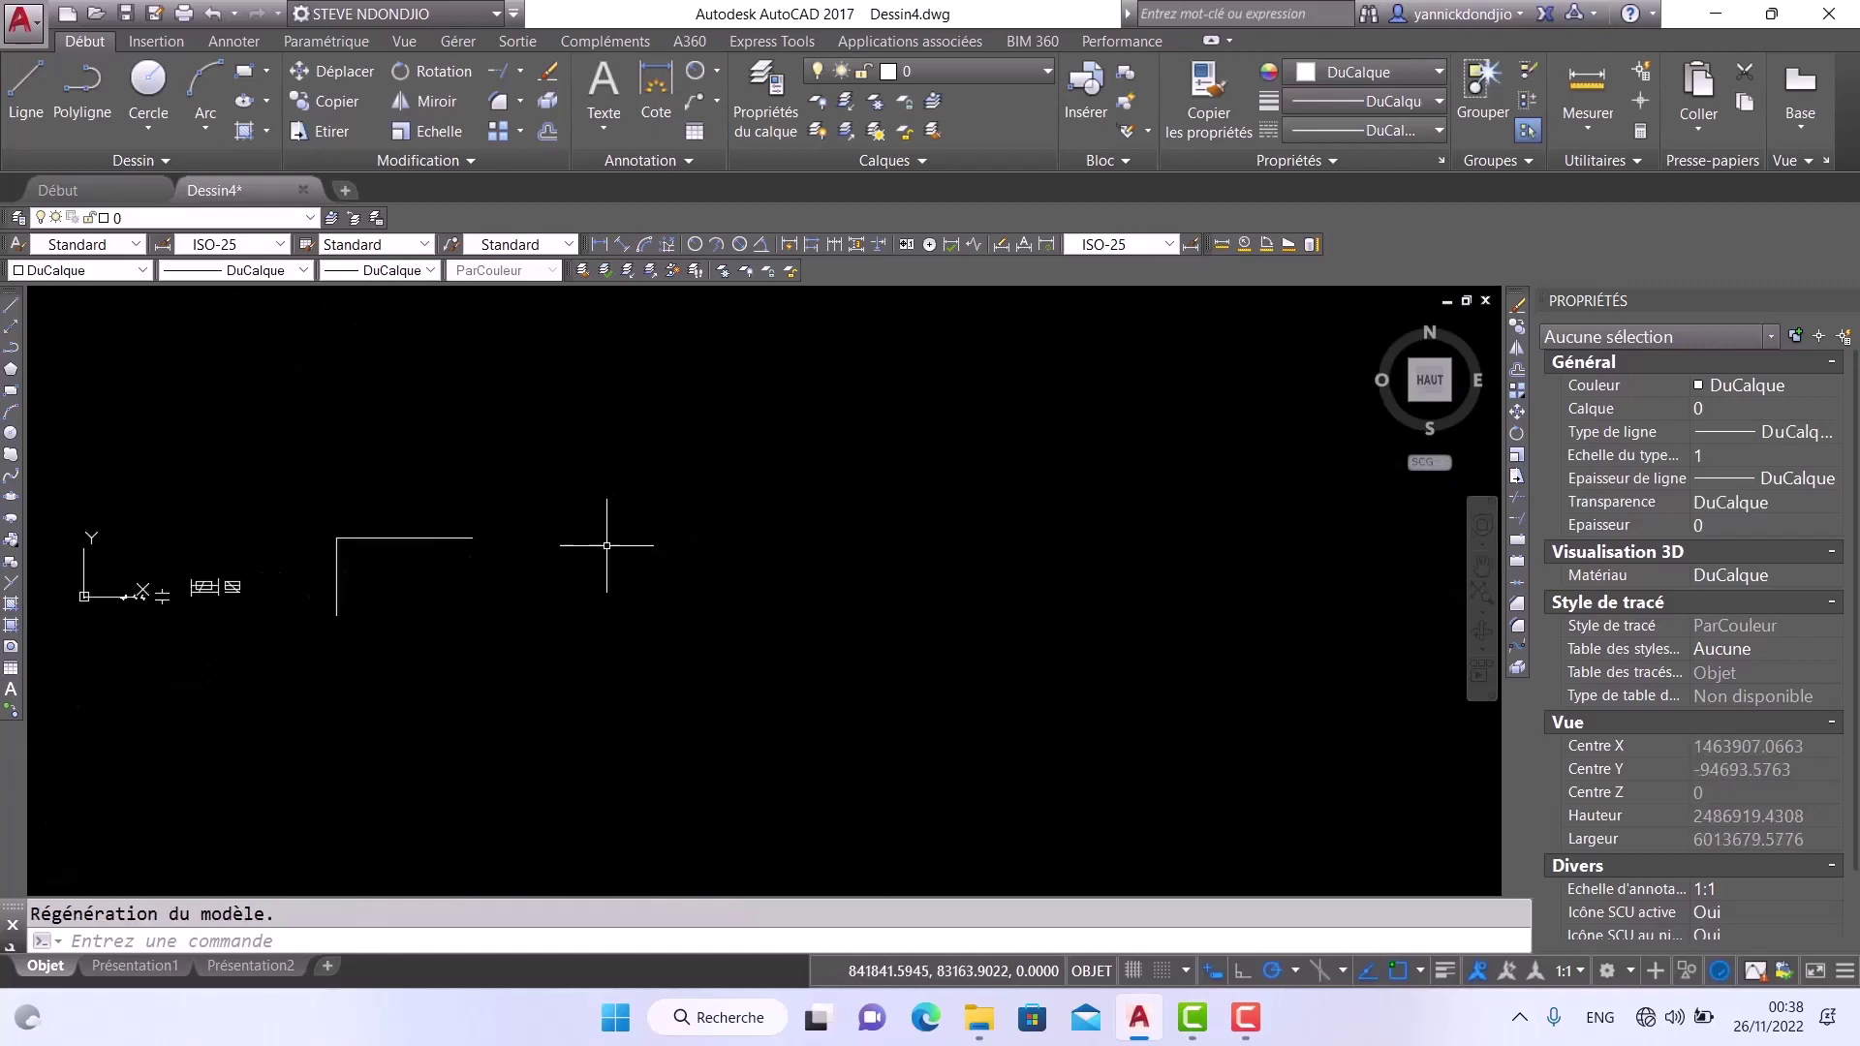
{"action": "left_click", "coordinate": [21, 82]}
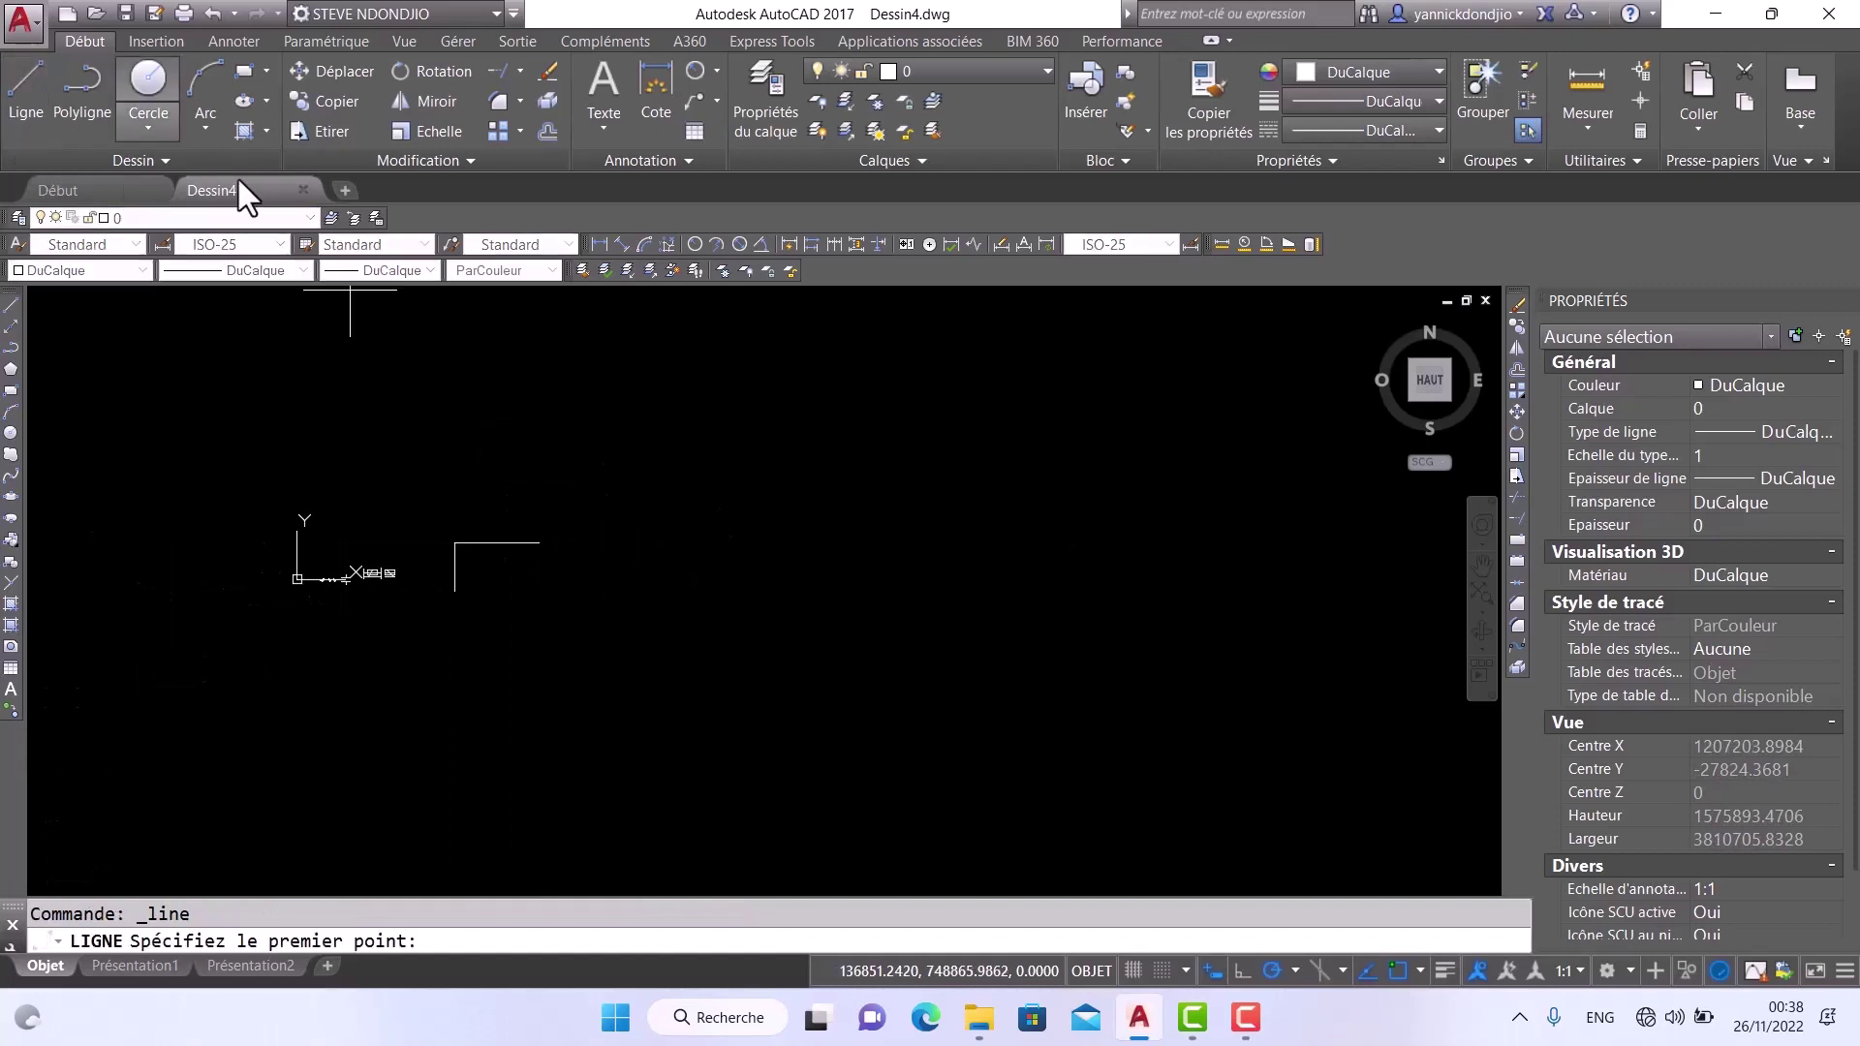
{"action": "left_click", "coordinate": [715, 565]}
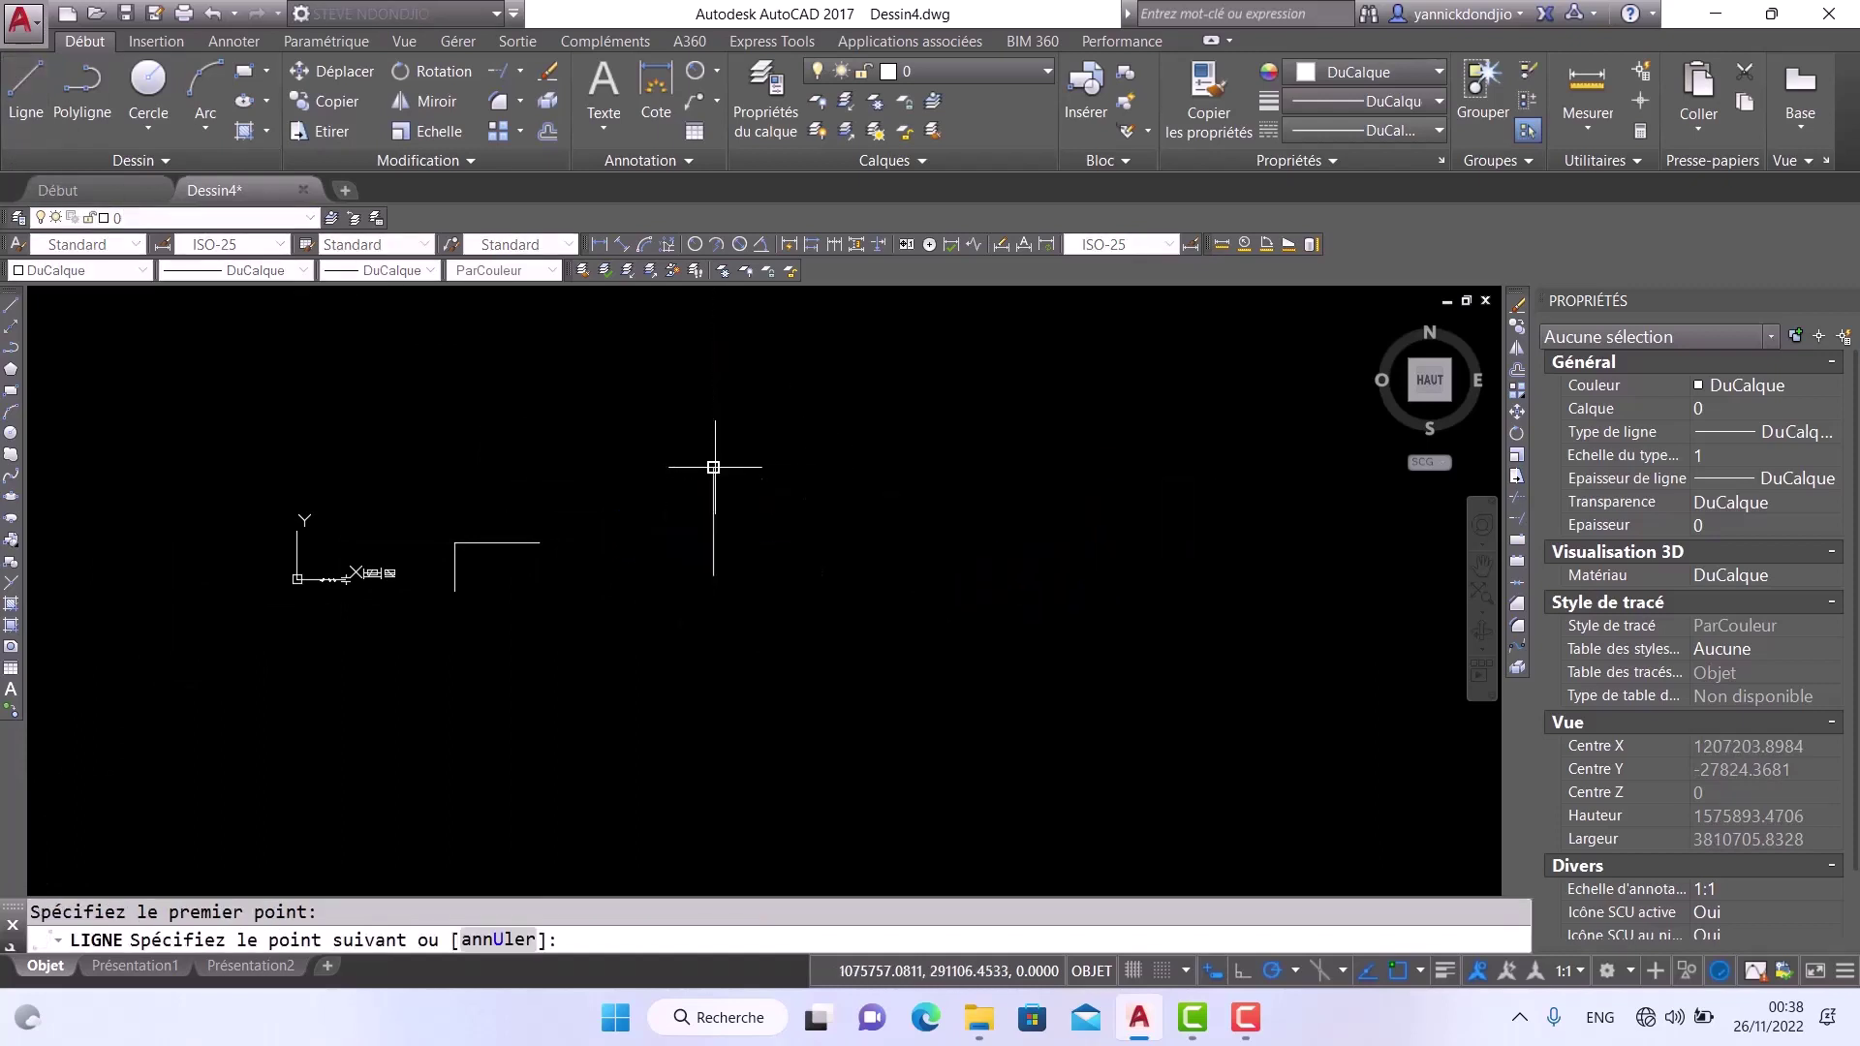
{"action": "left_click", "coordinate": [713, 468]}
{"action": "left_click", "coordinate": [848, 467]}
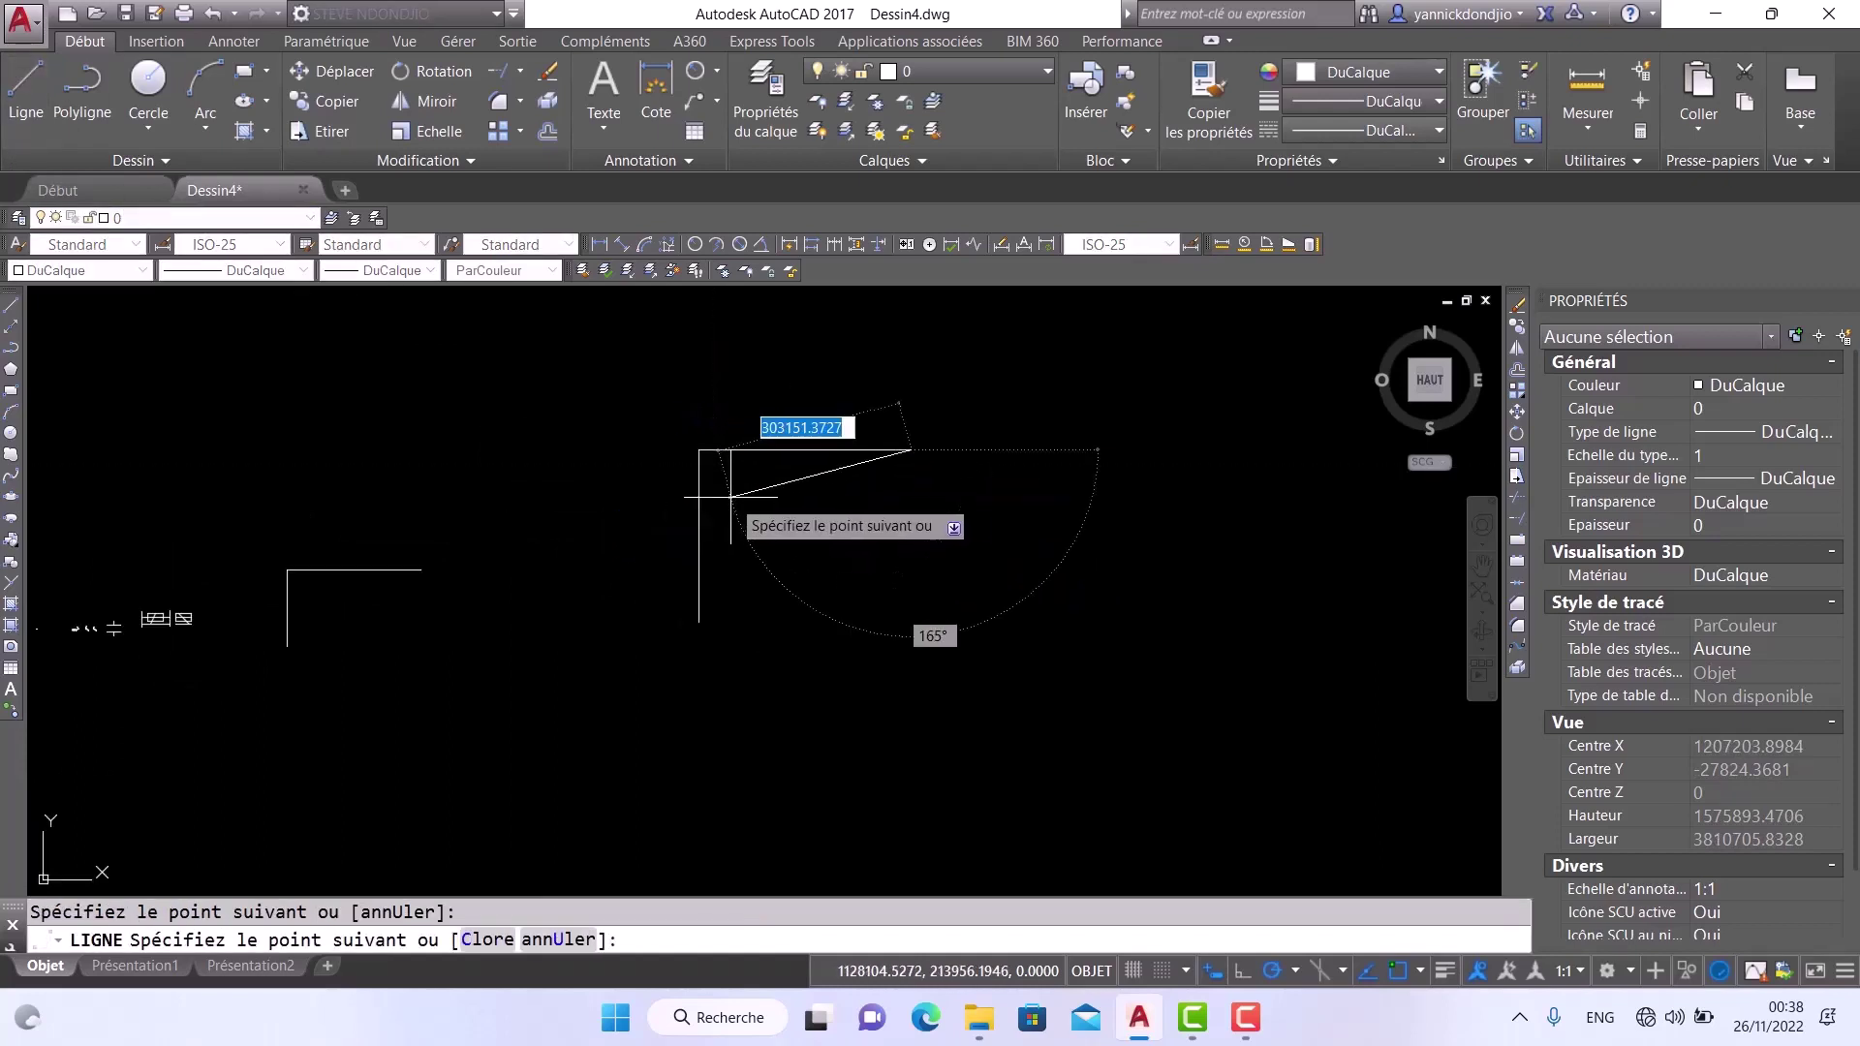
{"action": "scroll", "coordinate": [722, 489], "scroll_direction": "up", "scroll_amount": 5}
{"action": "key", "text": "Escape"}
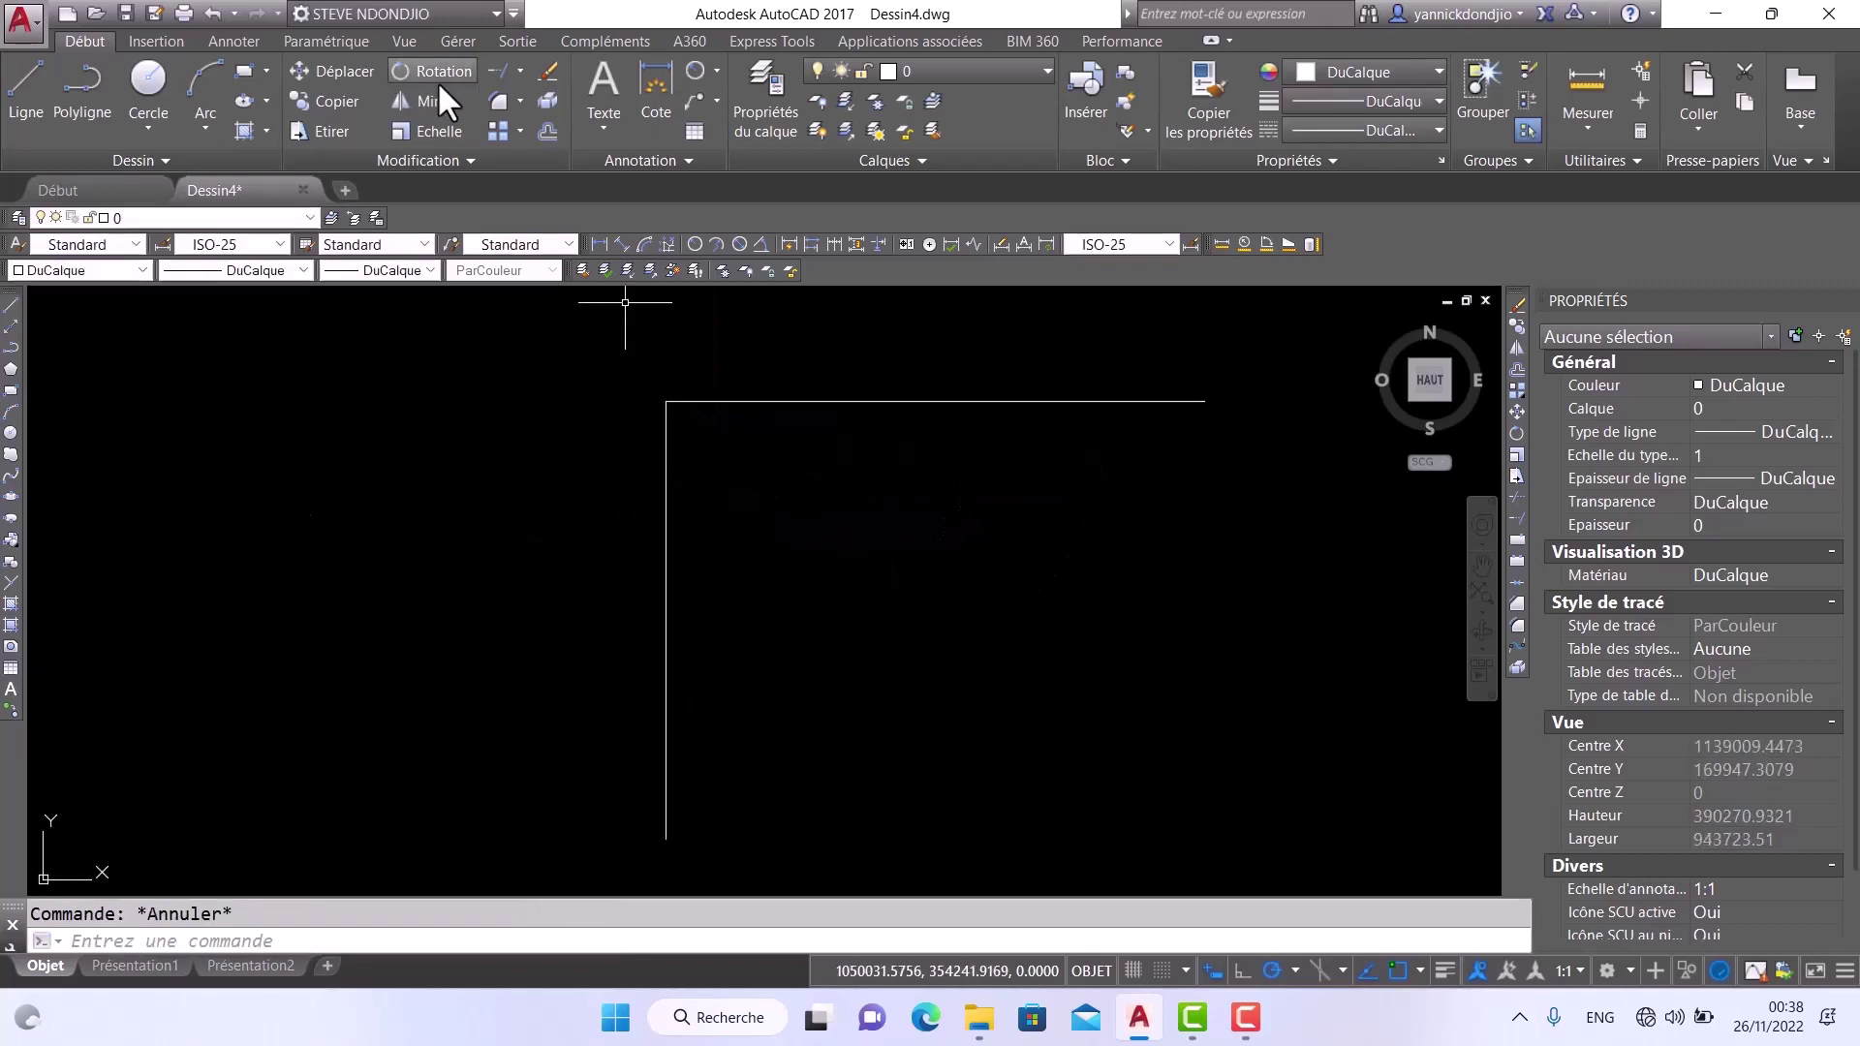
Fillet the second corner between its vertical and horizontal lines with a radius of 20
{"action": "left_click", "coordinate": [490, 101]}
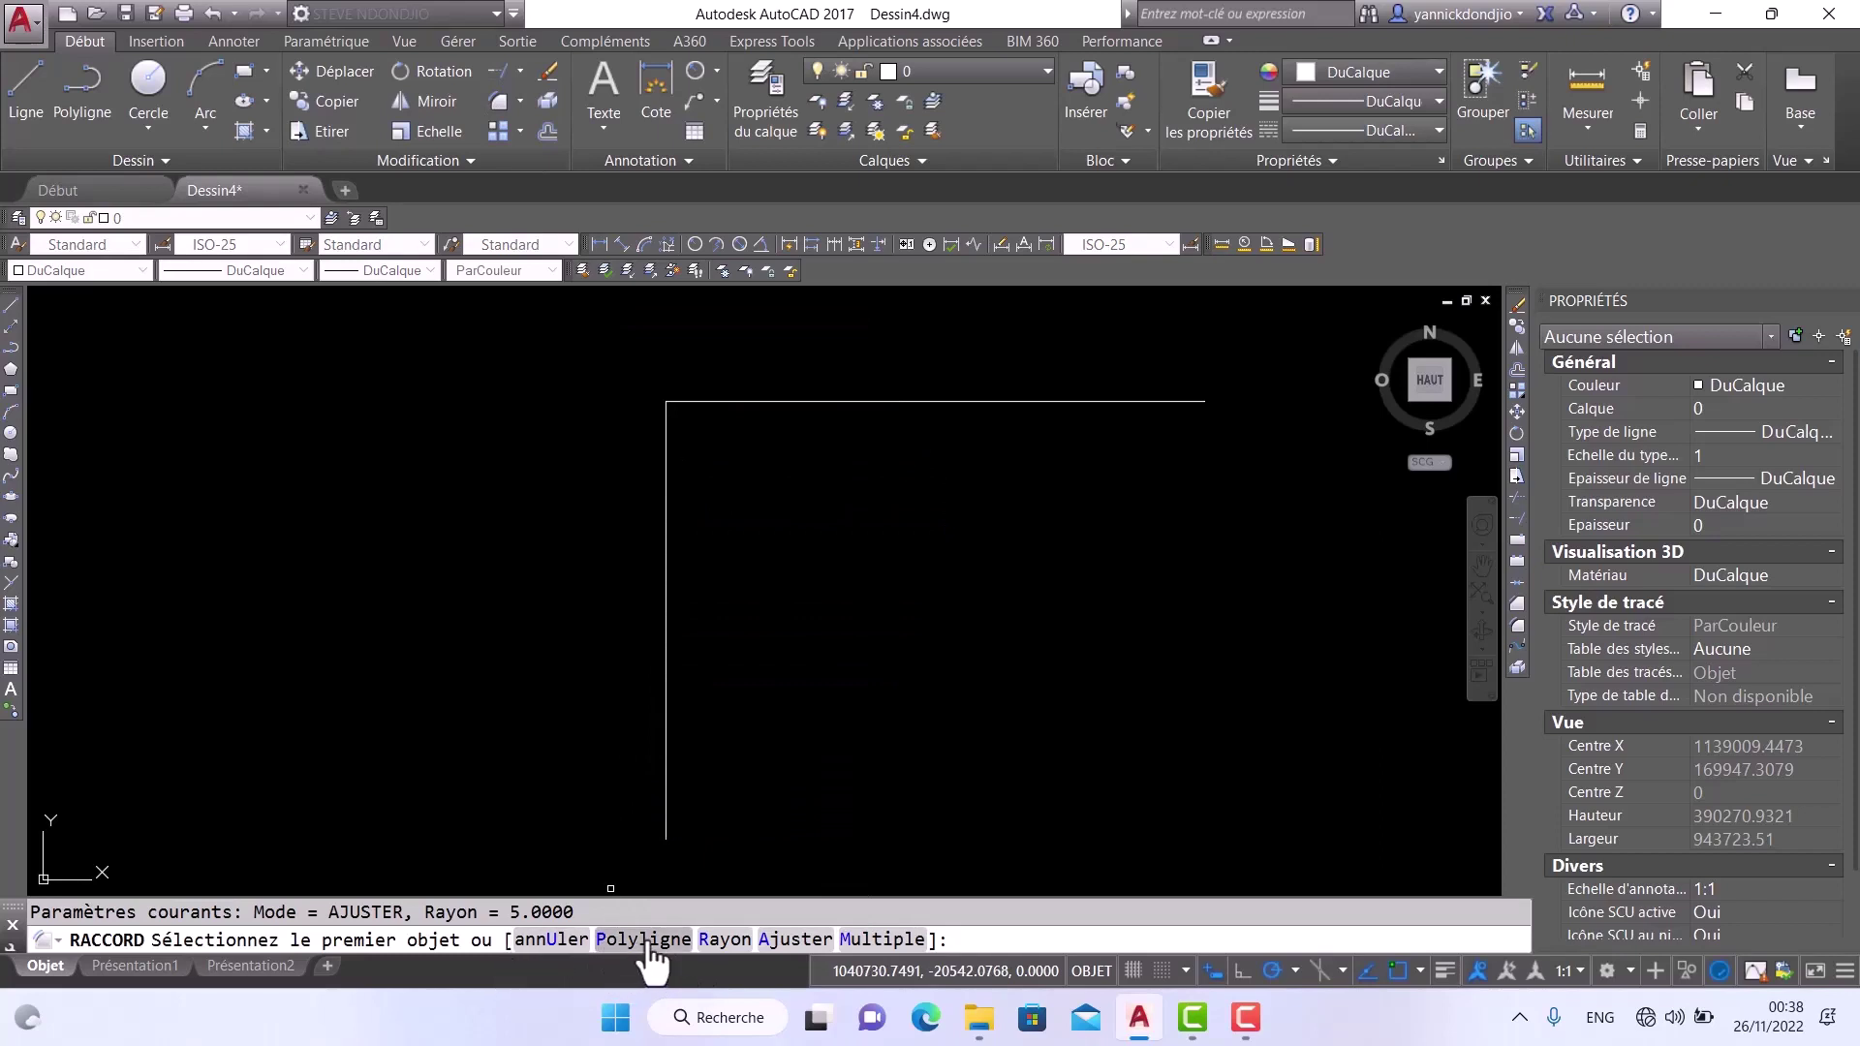
{"action": "left_click", "coordinate": [722, 939]}
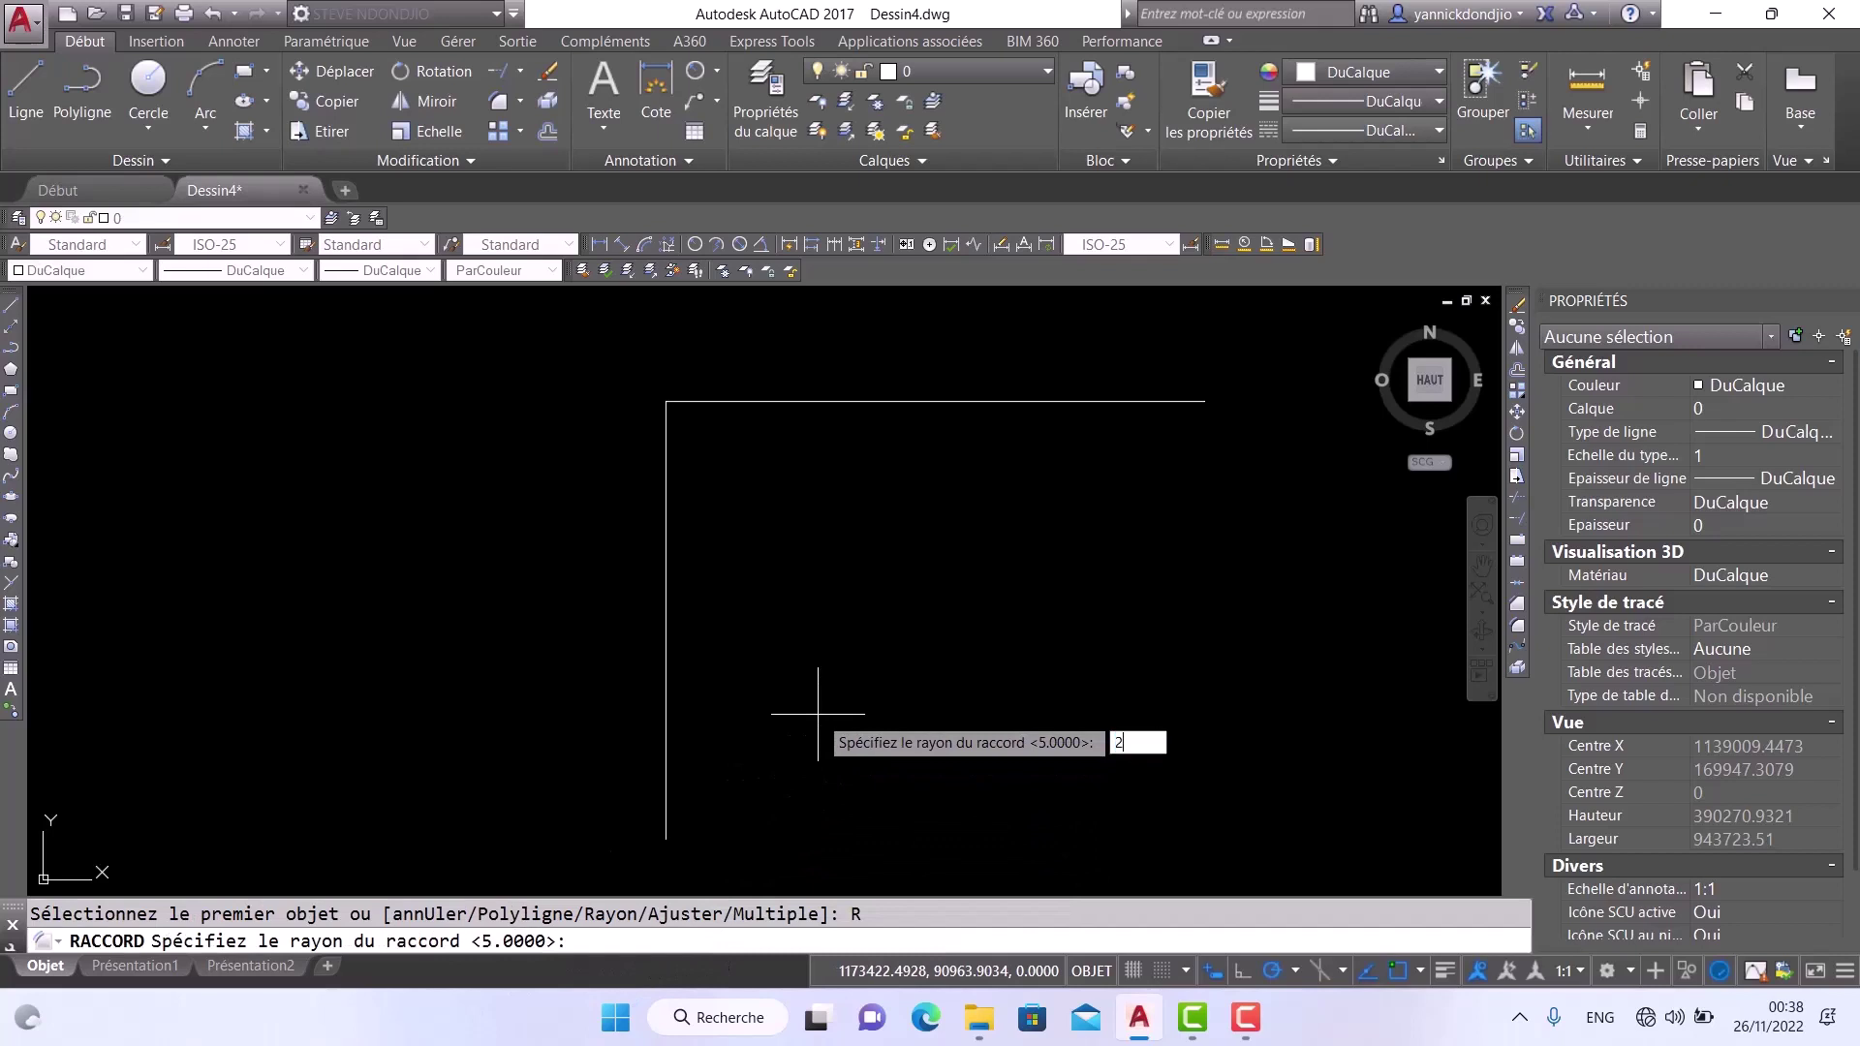
{"action": "key", "text": "Return"}
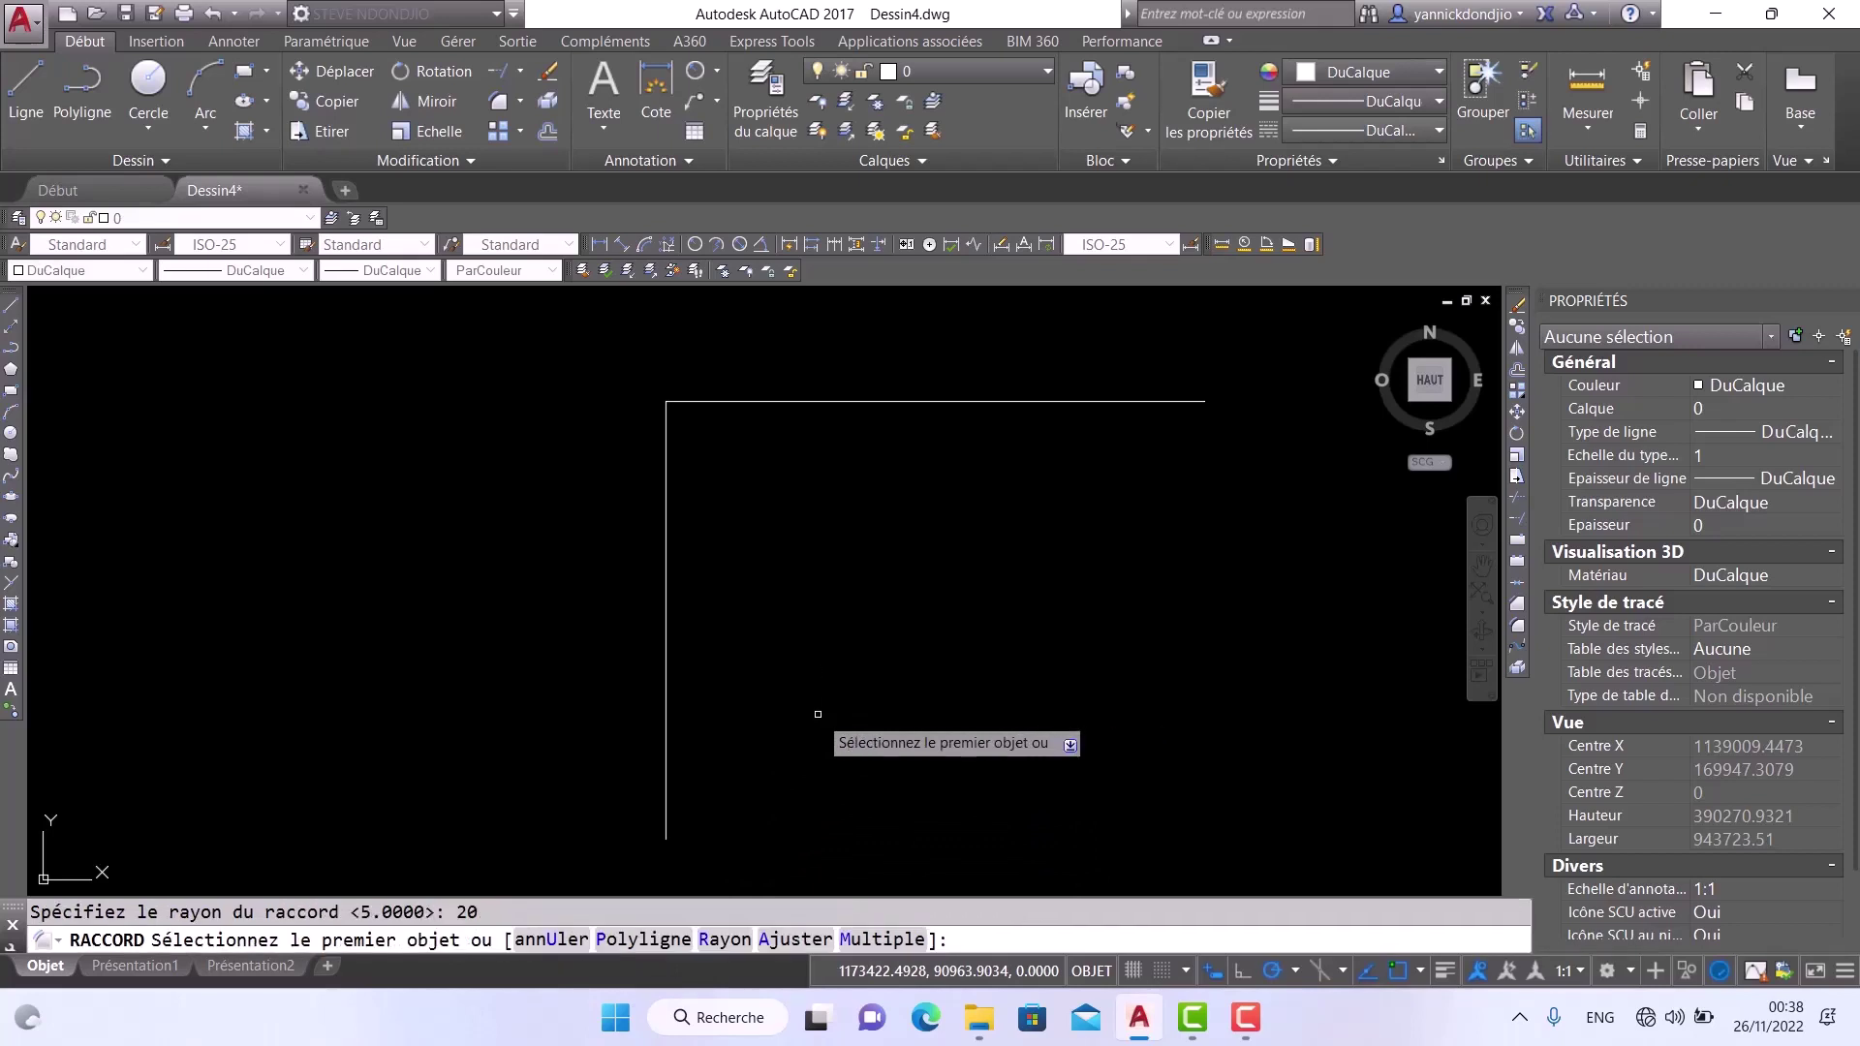
{"action": "left_click", "coordinate": [666, 596]}
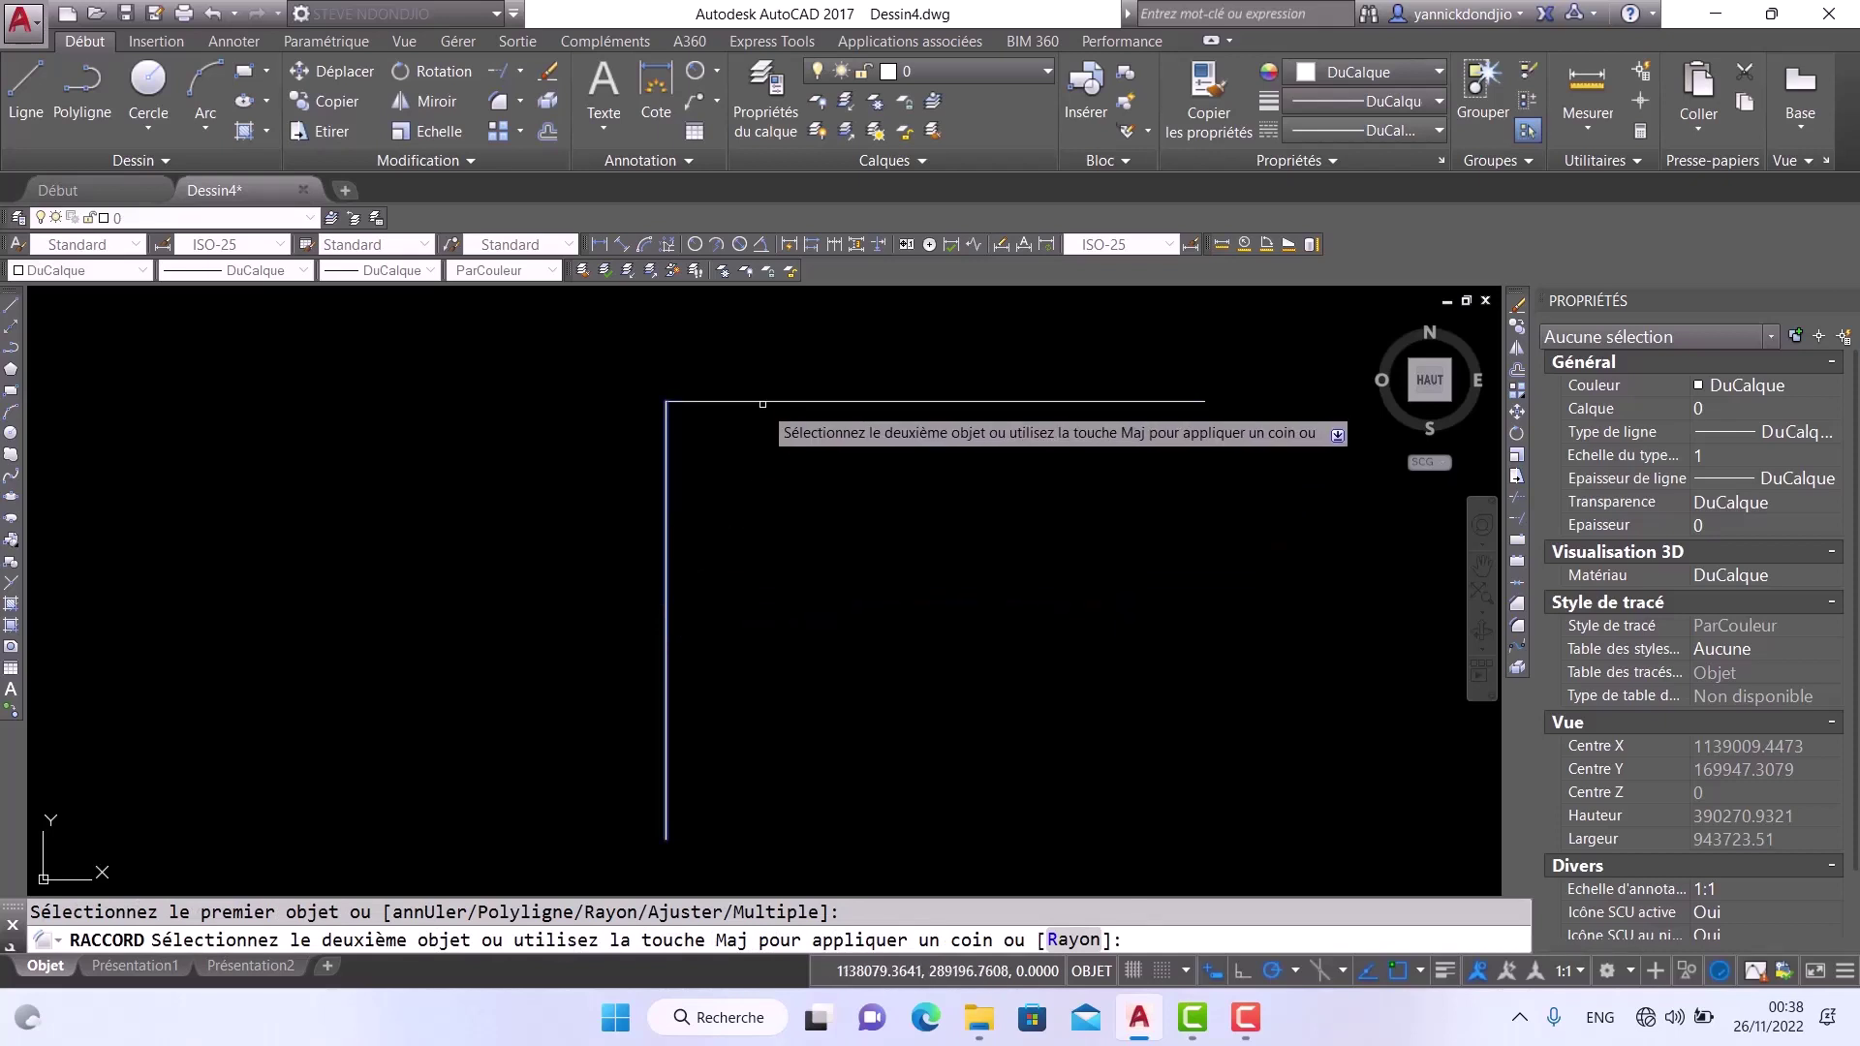
{"action": "left_click", "coordinate": [763, 400]}
Add a radius dimension to the second corner's fillet arc, placing it inside the corner
{"action": "scroll", "coordinate": [652, 373], "scroll_direction": "up", "scroll_amount": 14}
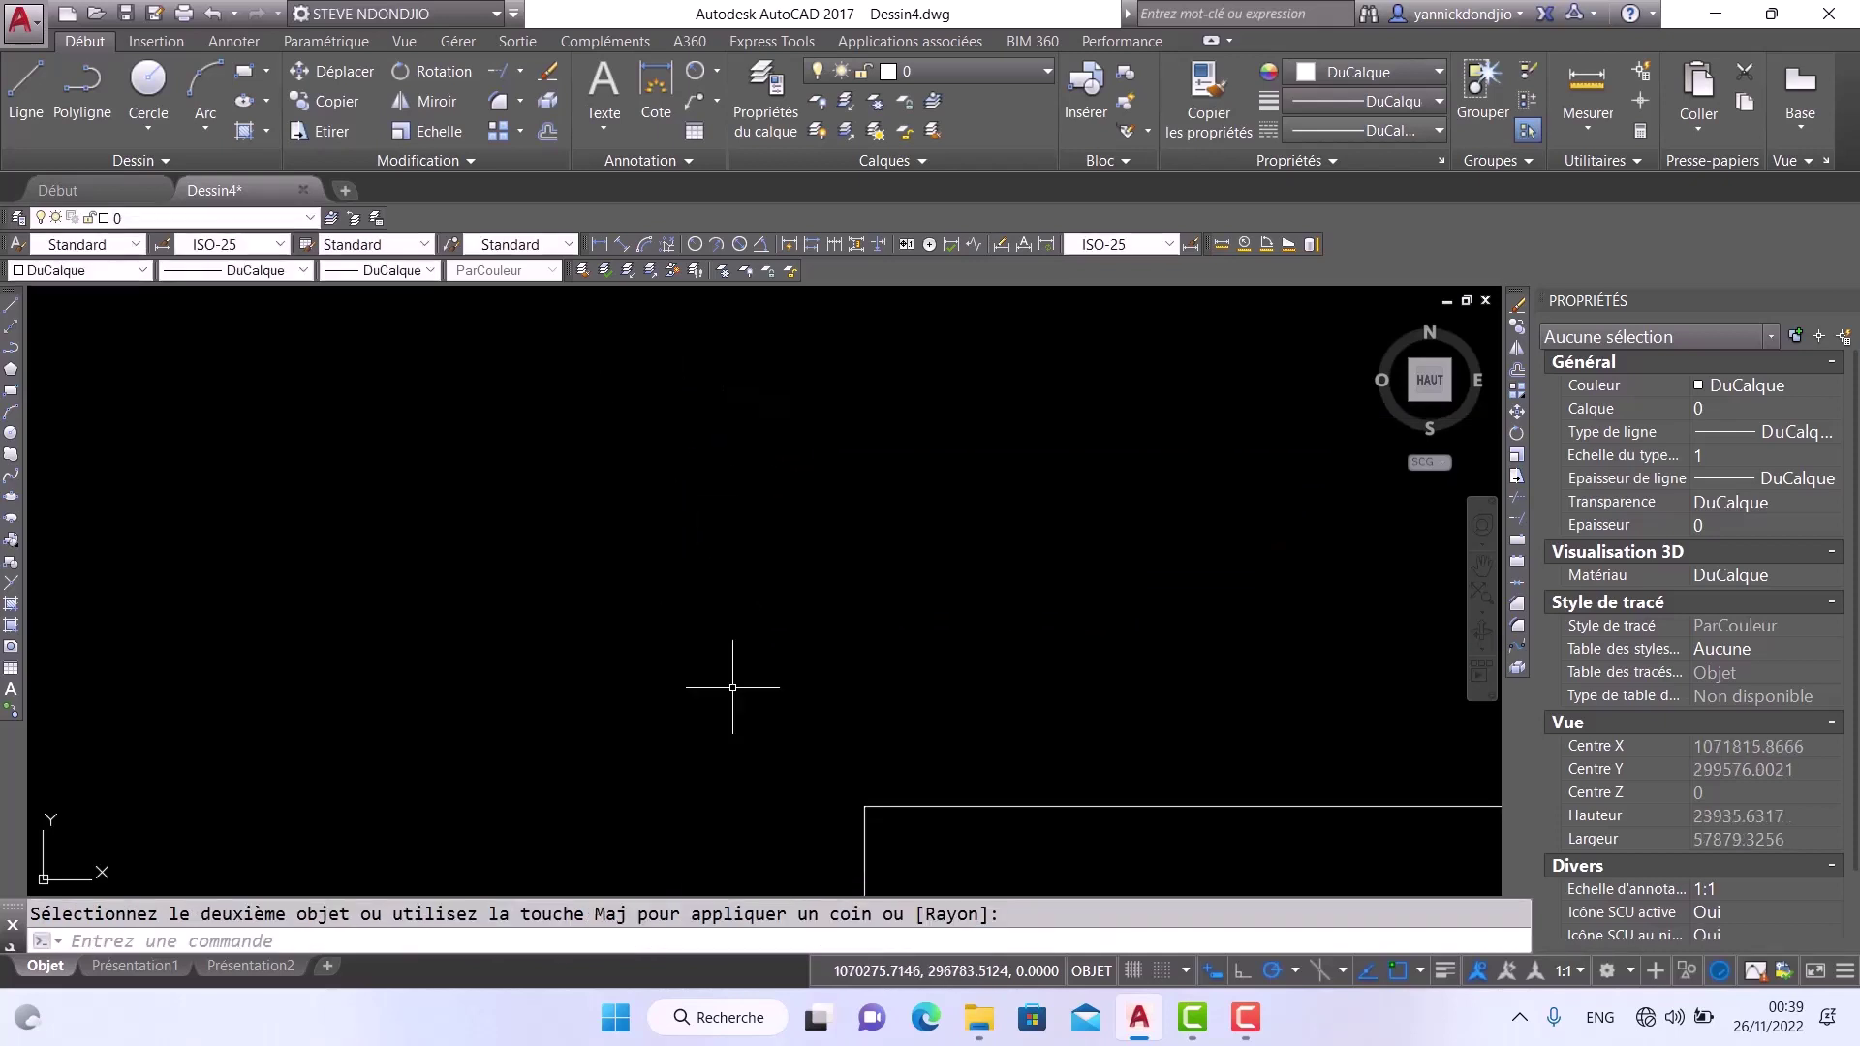
{"action": "scroll", "coordinate": [890, 826], "scroll_direction": "up", "scroll_amount": 15}
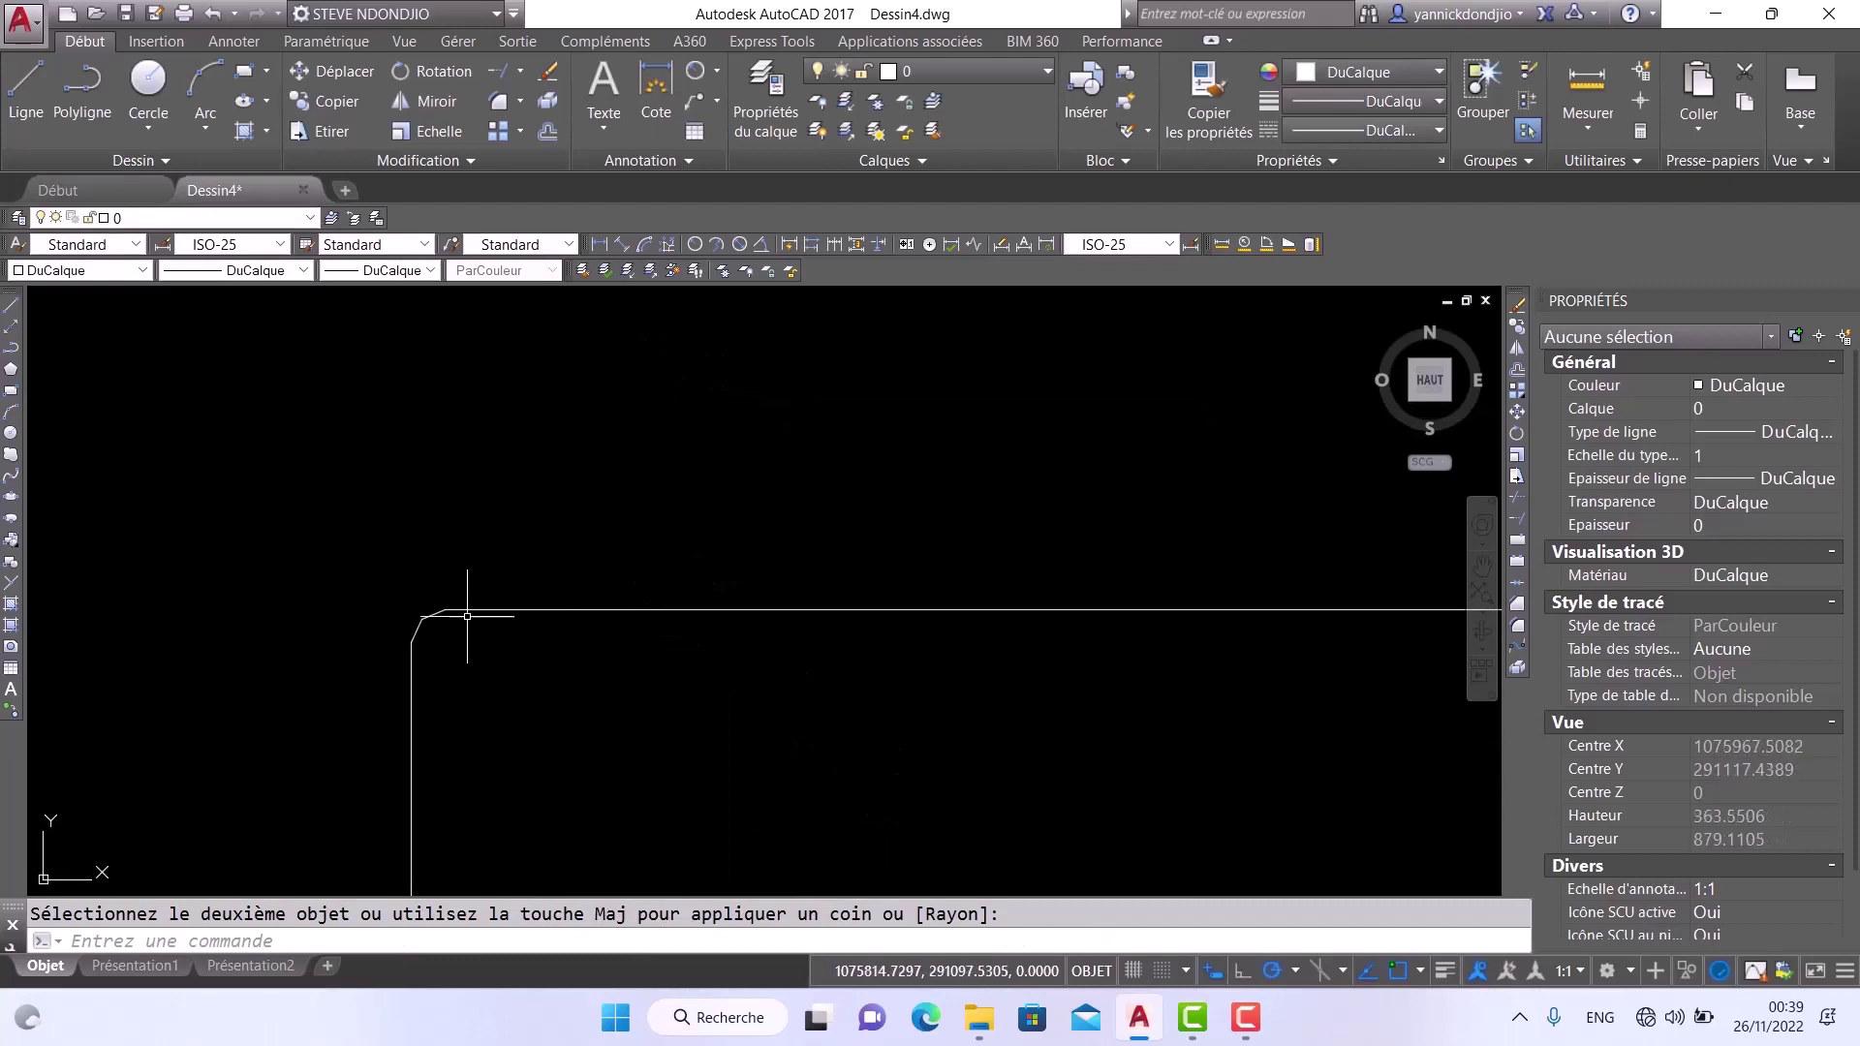
{"action": "scroll", "coordinate": [552, 630], "scroll_direction": "up", "scroll_amount": 7}
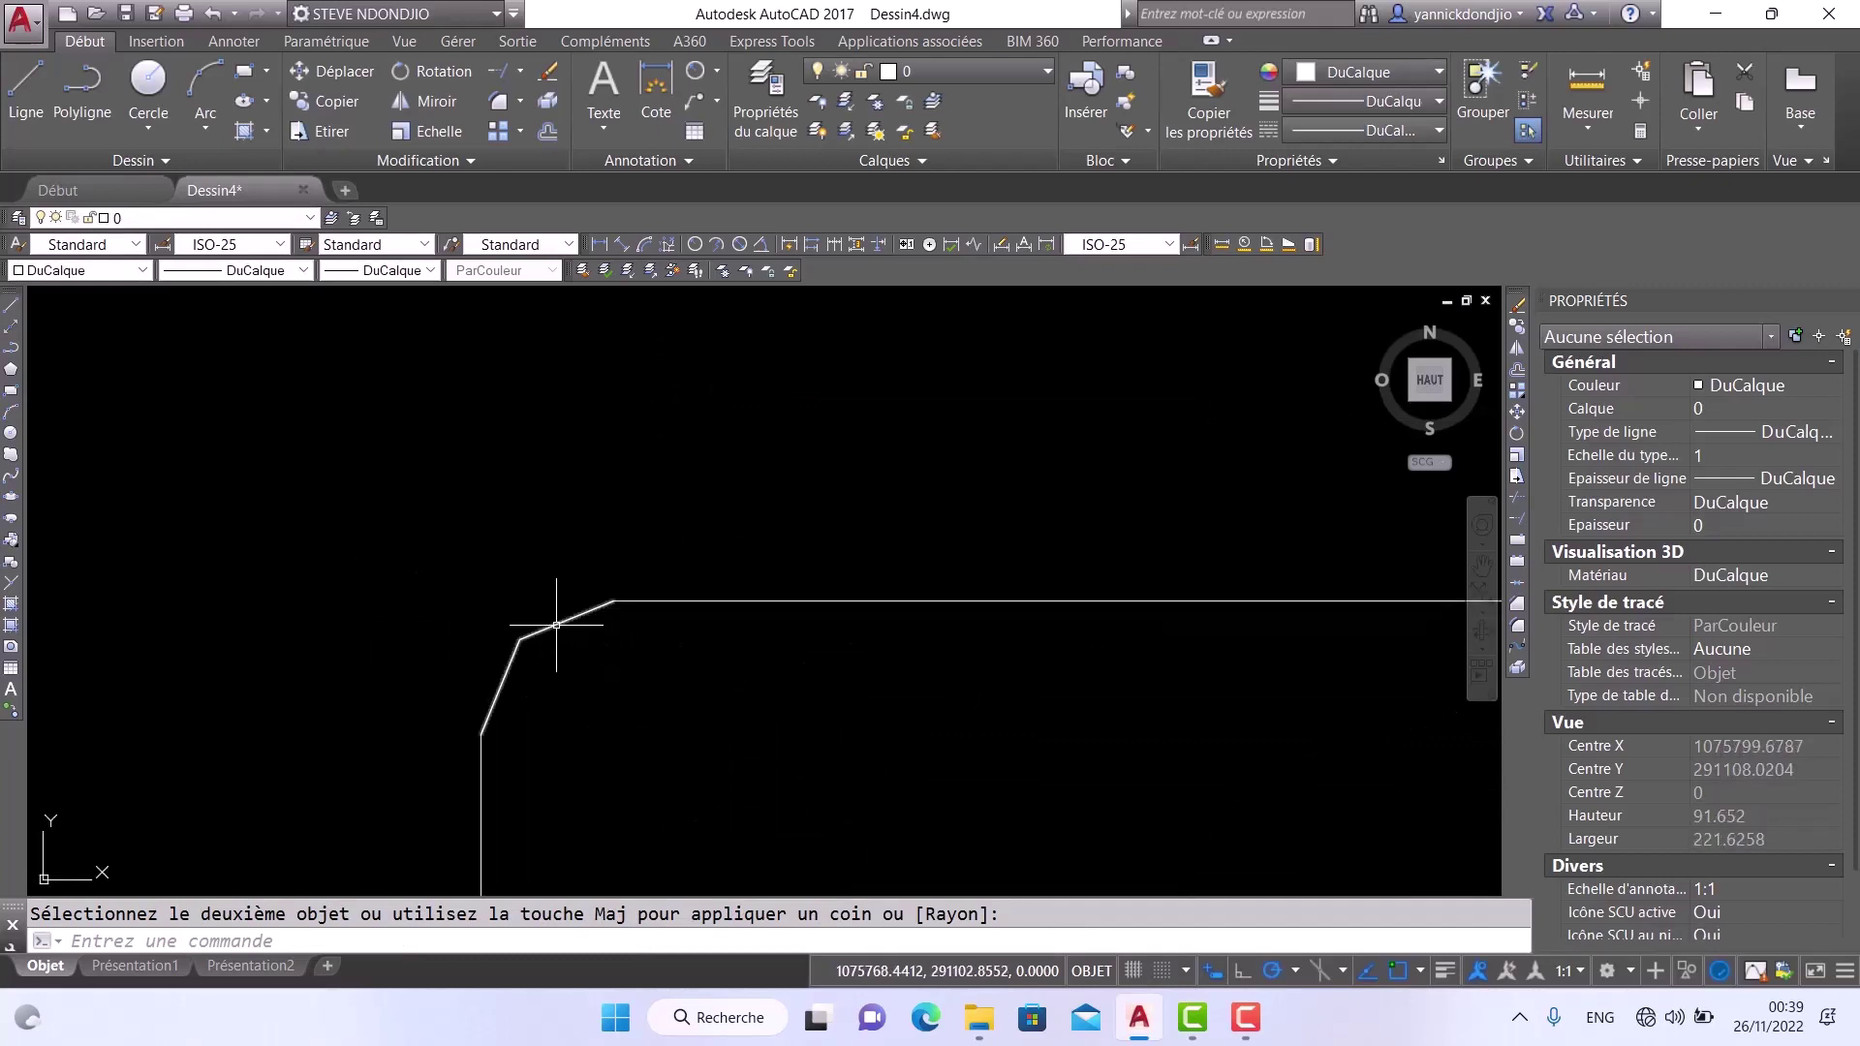
{"action": "scroll", "coordinate": [556, 624], "scroll_direction": "down", "scroll_amount": 10}
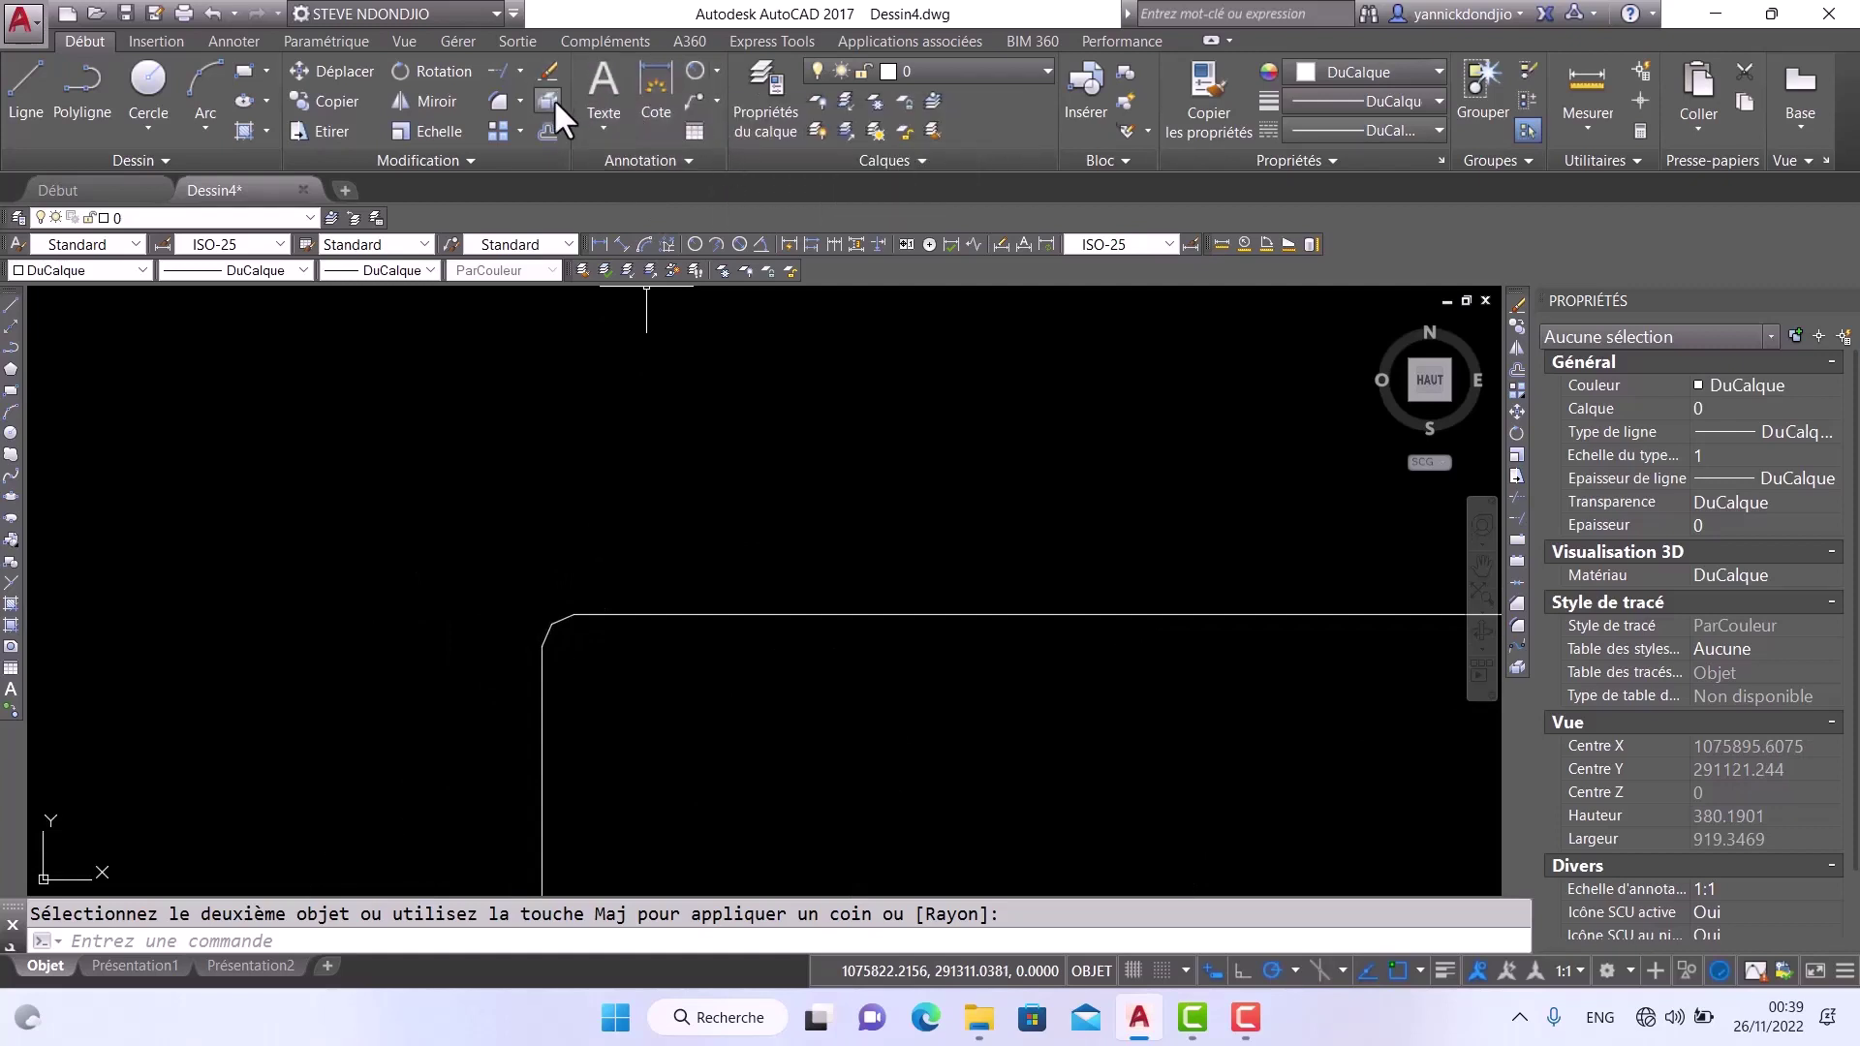
{"action": "left_click", "coordinate": [717, 72]}
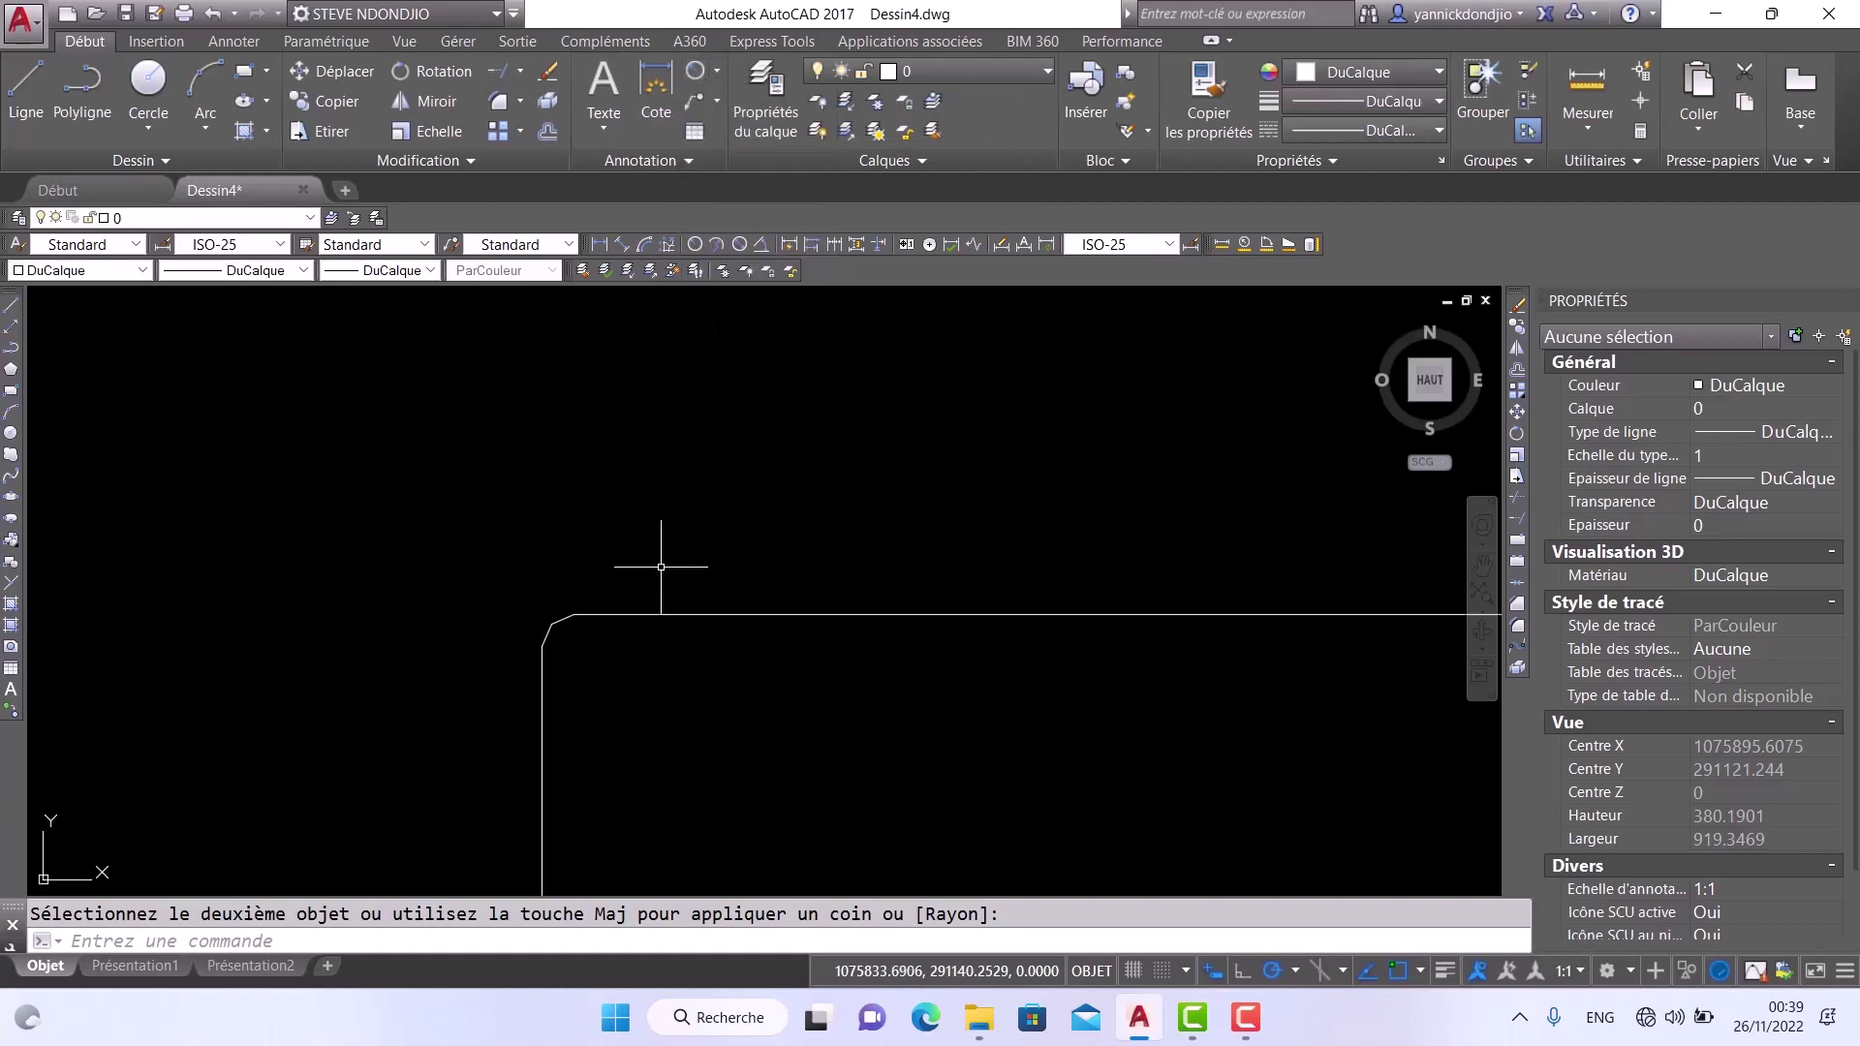
{"action": "left_click", "coordinate": [553, 623]}
{"action": "mouse_move", "coordinate": [551, 625]}
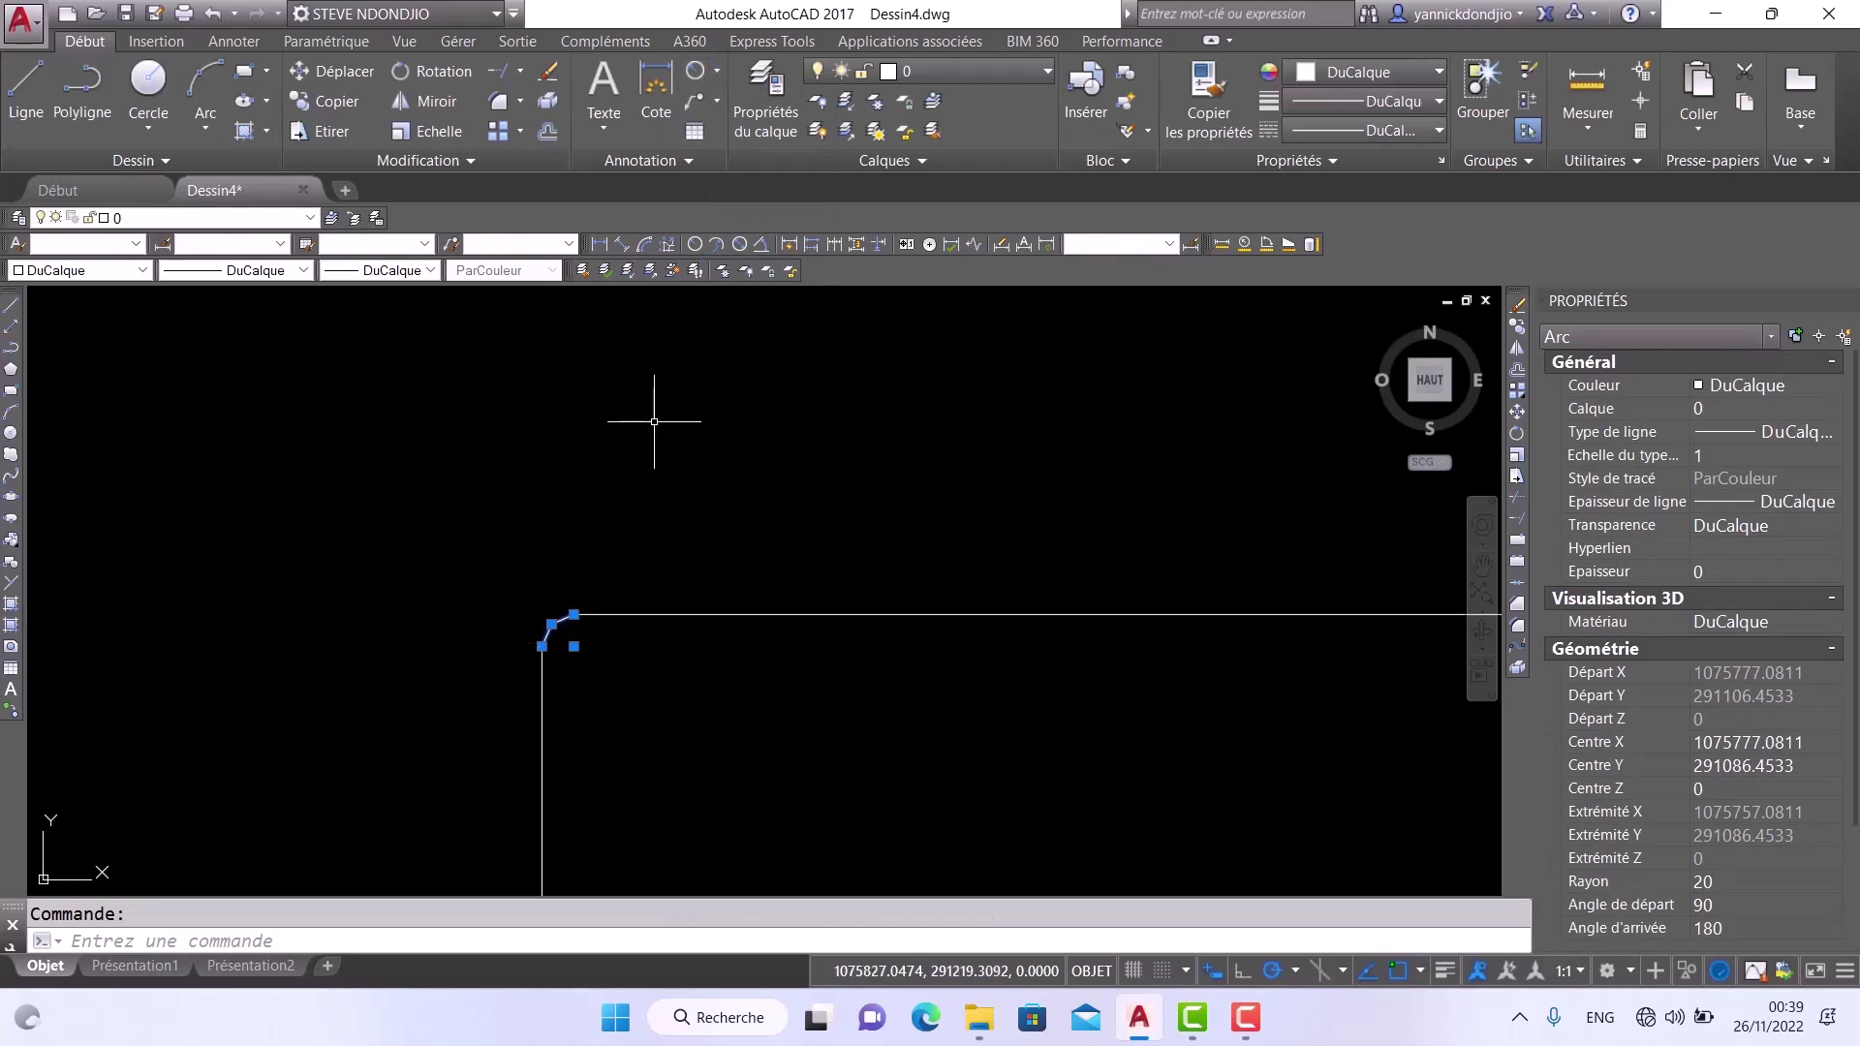
{"action": "left_click", "coordinate": [693, 69]}
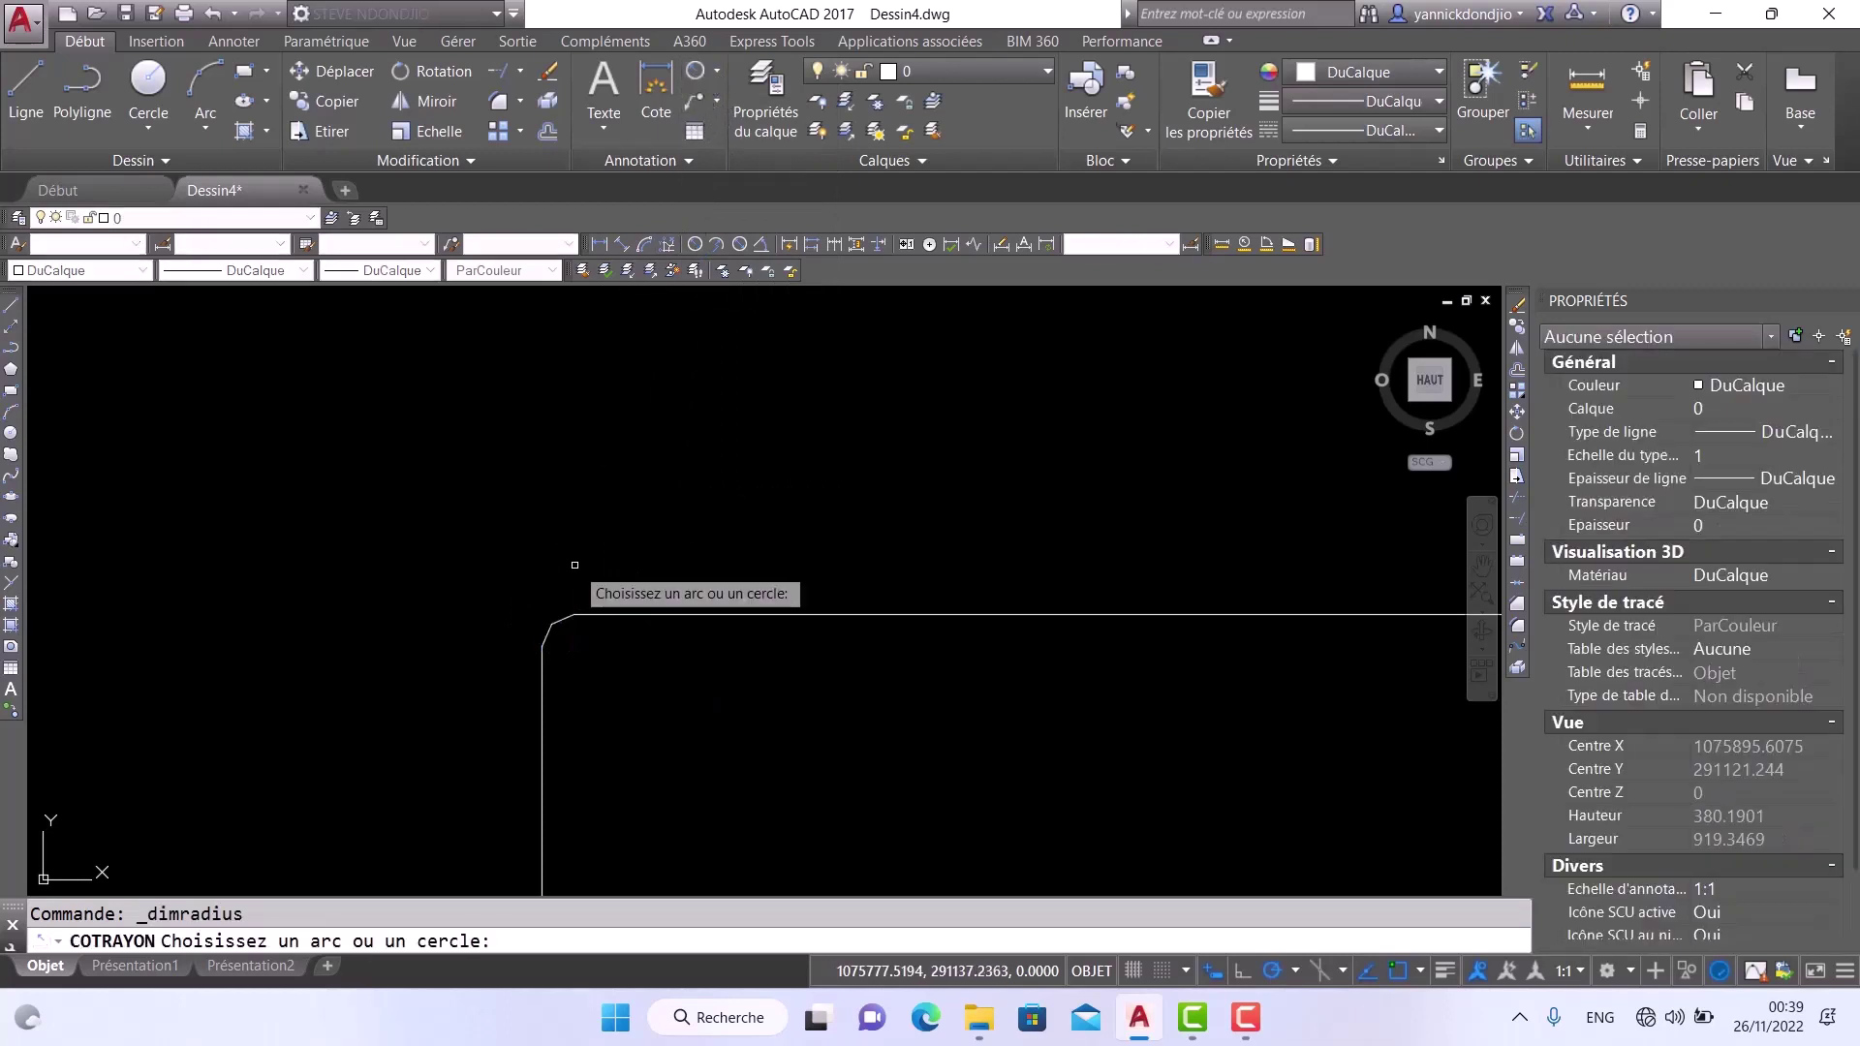
{"action": "left_click", "coordinate": [553, 623]}
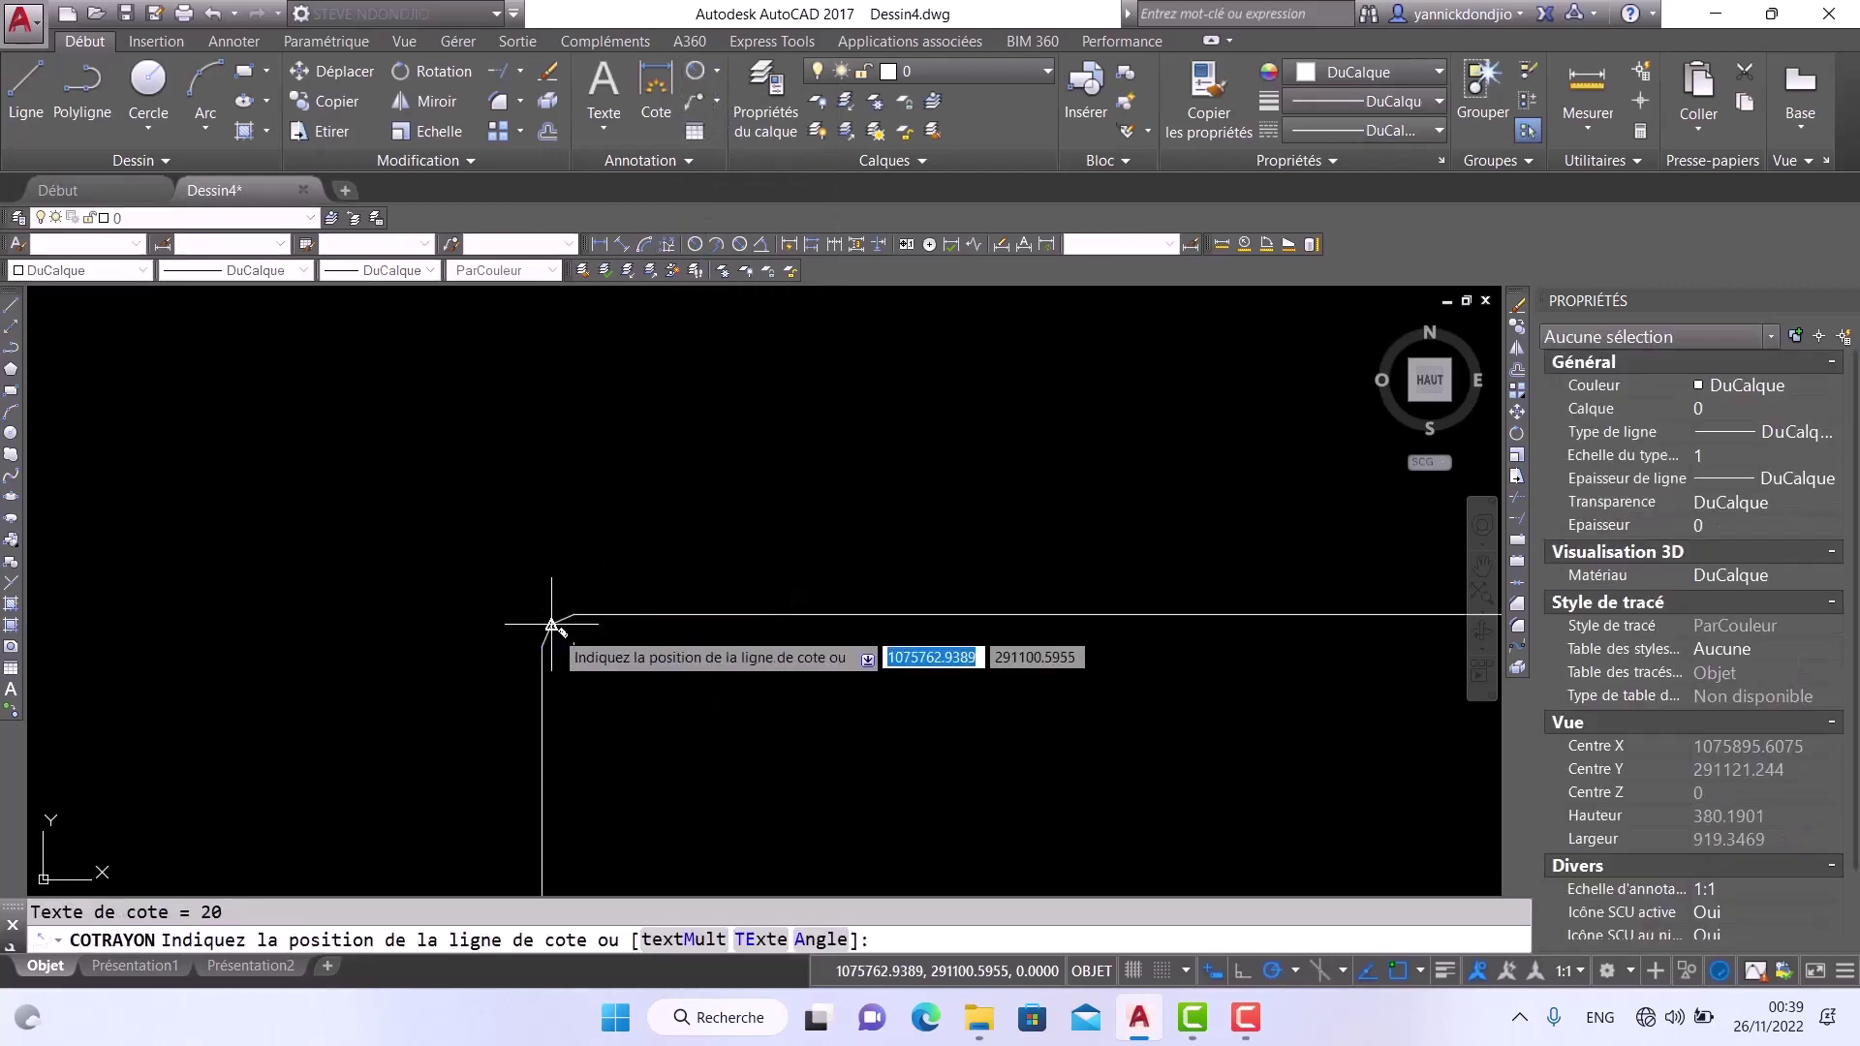
{"action": "scroll", "coordinate": [552, 623], "scroll_direction": "up", "scroll_amount": 5}
{"action": "left_click", "coordinate": [593, 691]}
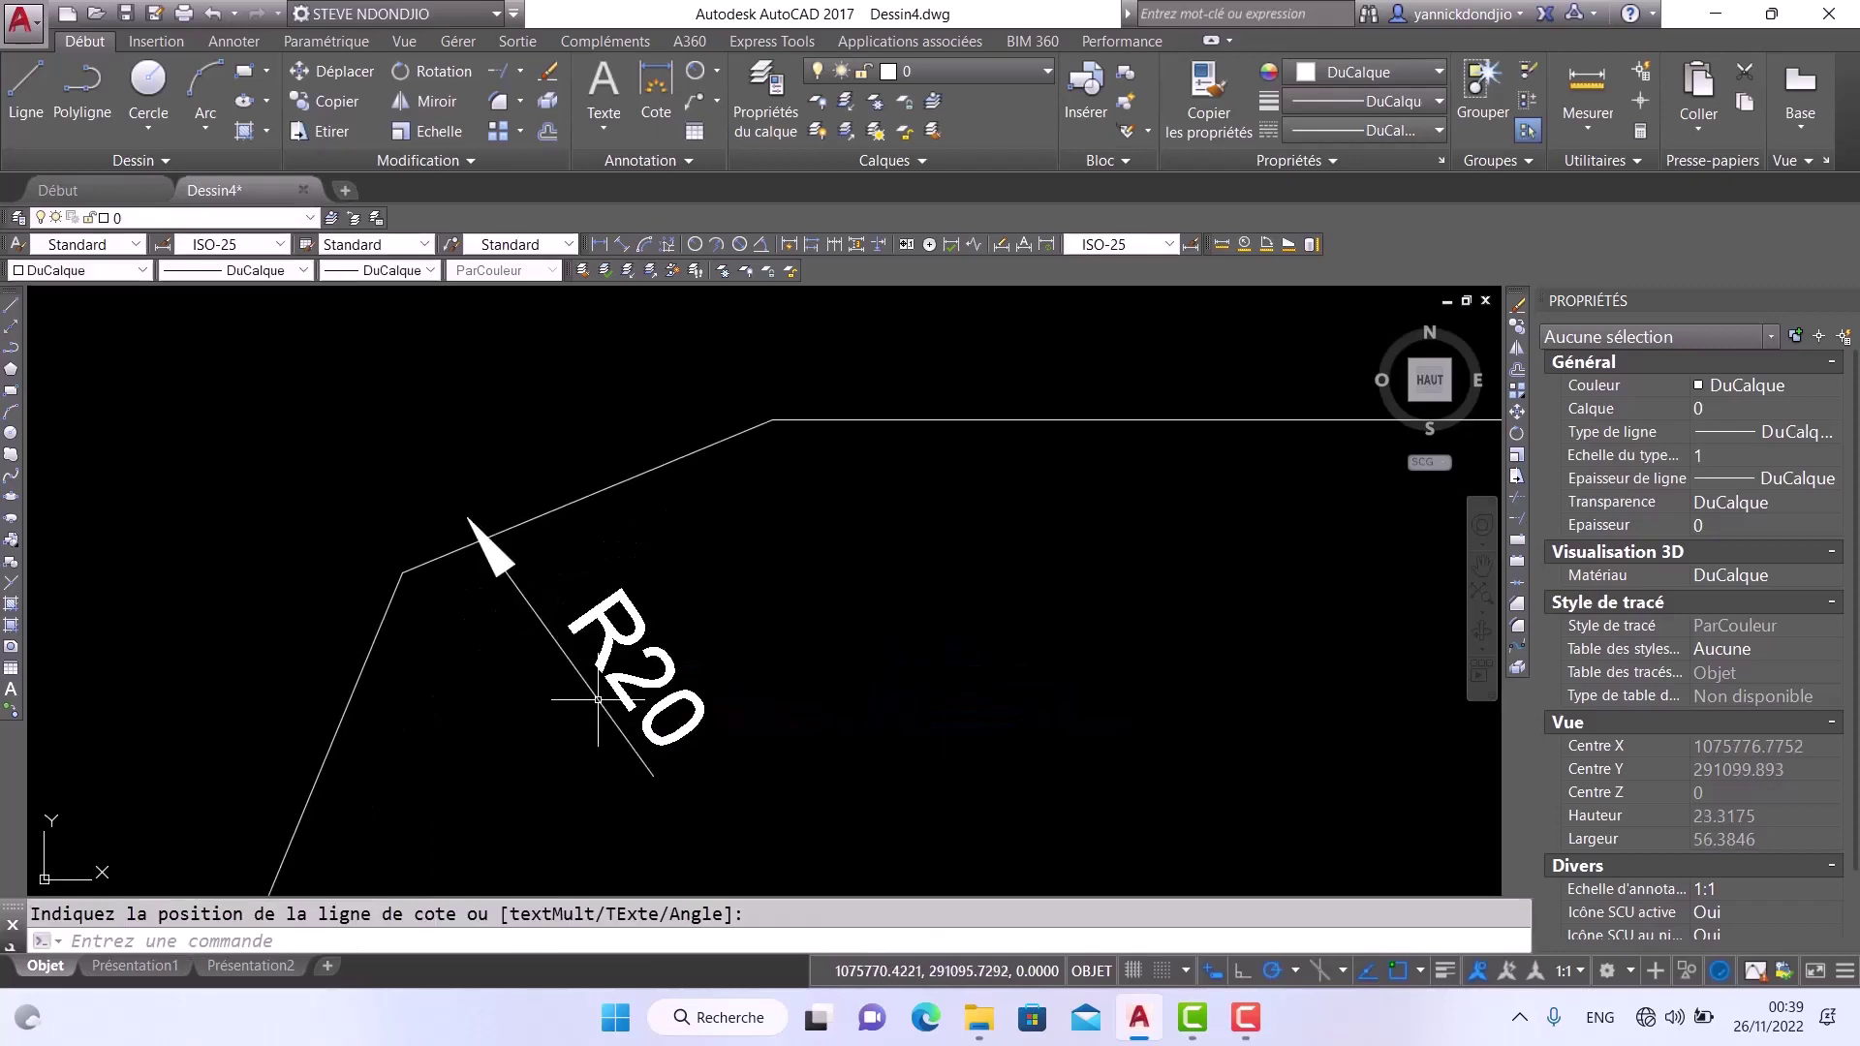
{"action": "key", "text": "Escape"}
Examine the dimensioned fillet at several magnifications, comparing the rounding with the full length of the corner's lines
{"action": "scroll", "coordinate": [559, 584], "scroll_direction": "down", "scroll_amount": 10}
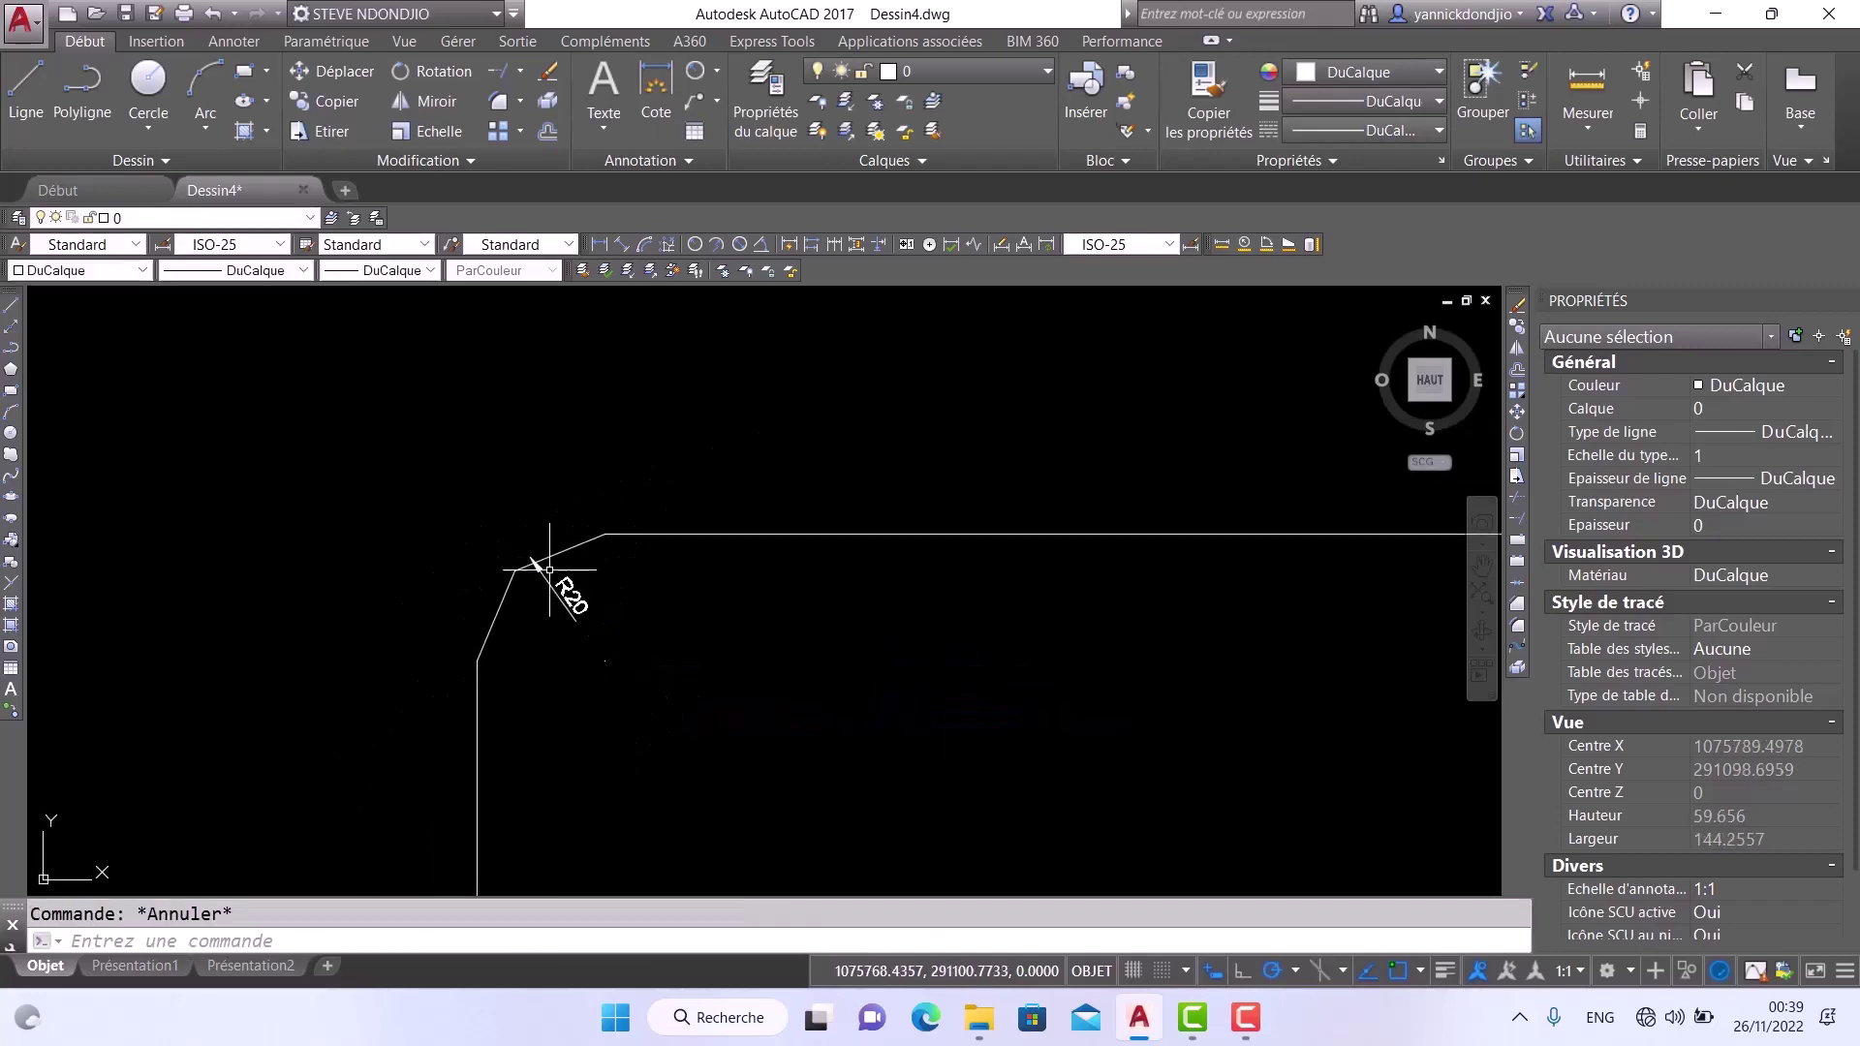
{"action": "scroll", "coordinate": [555, 586], "scroll_direction": "up", "scroll_amount": 2}
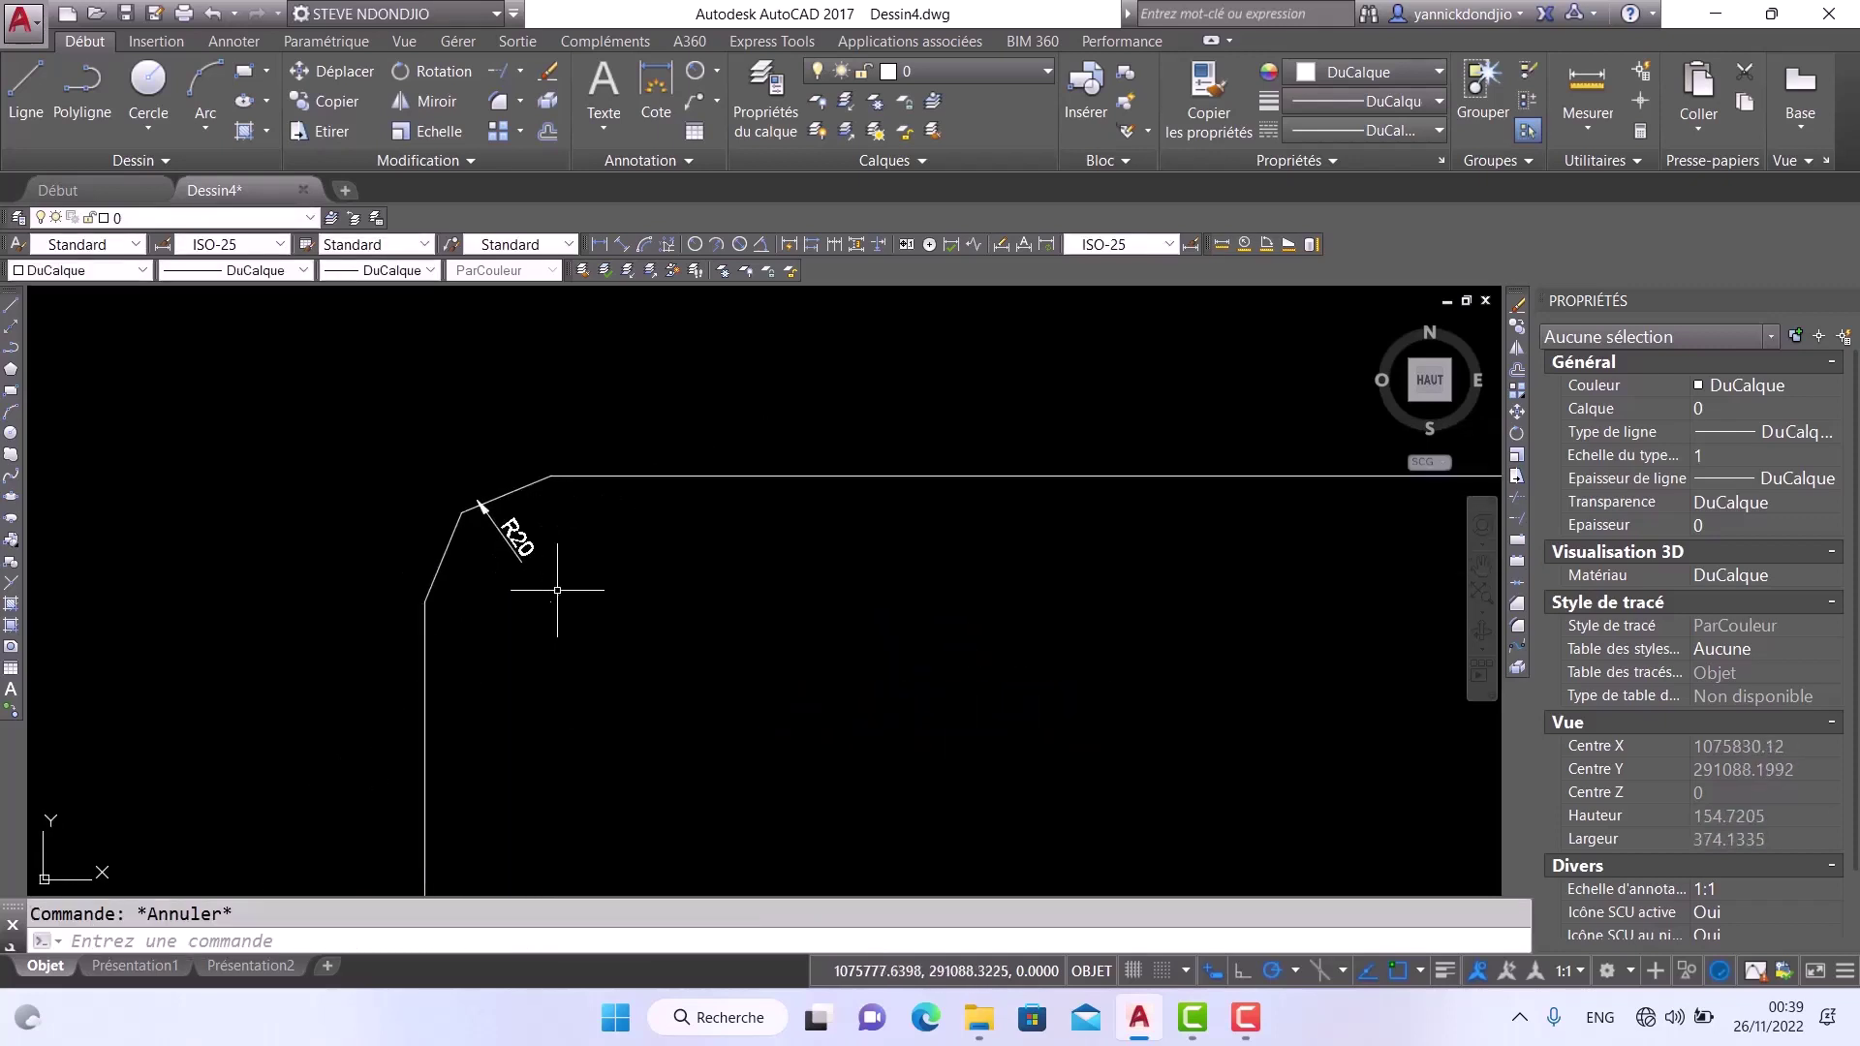
{"action": "scroll", "coordinate": [556, 591], "scroll_direction": "down", "scroll_amount": 3}
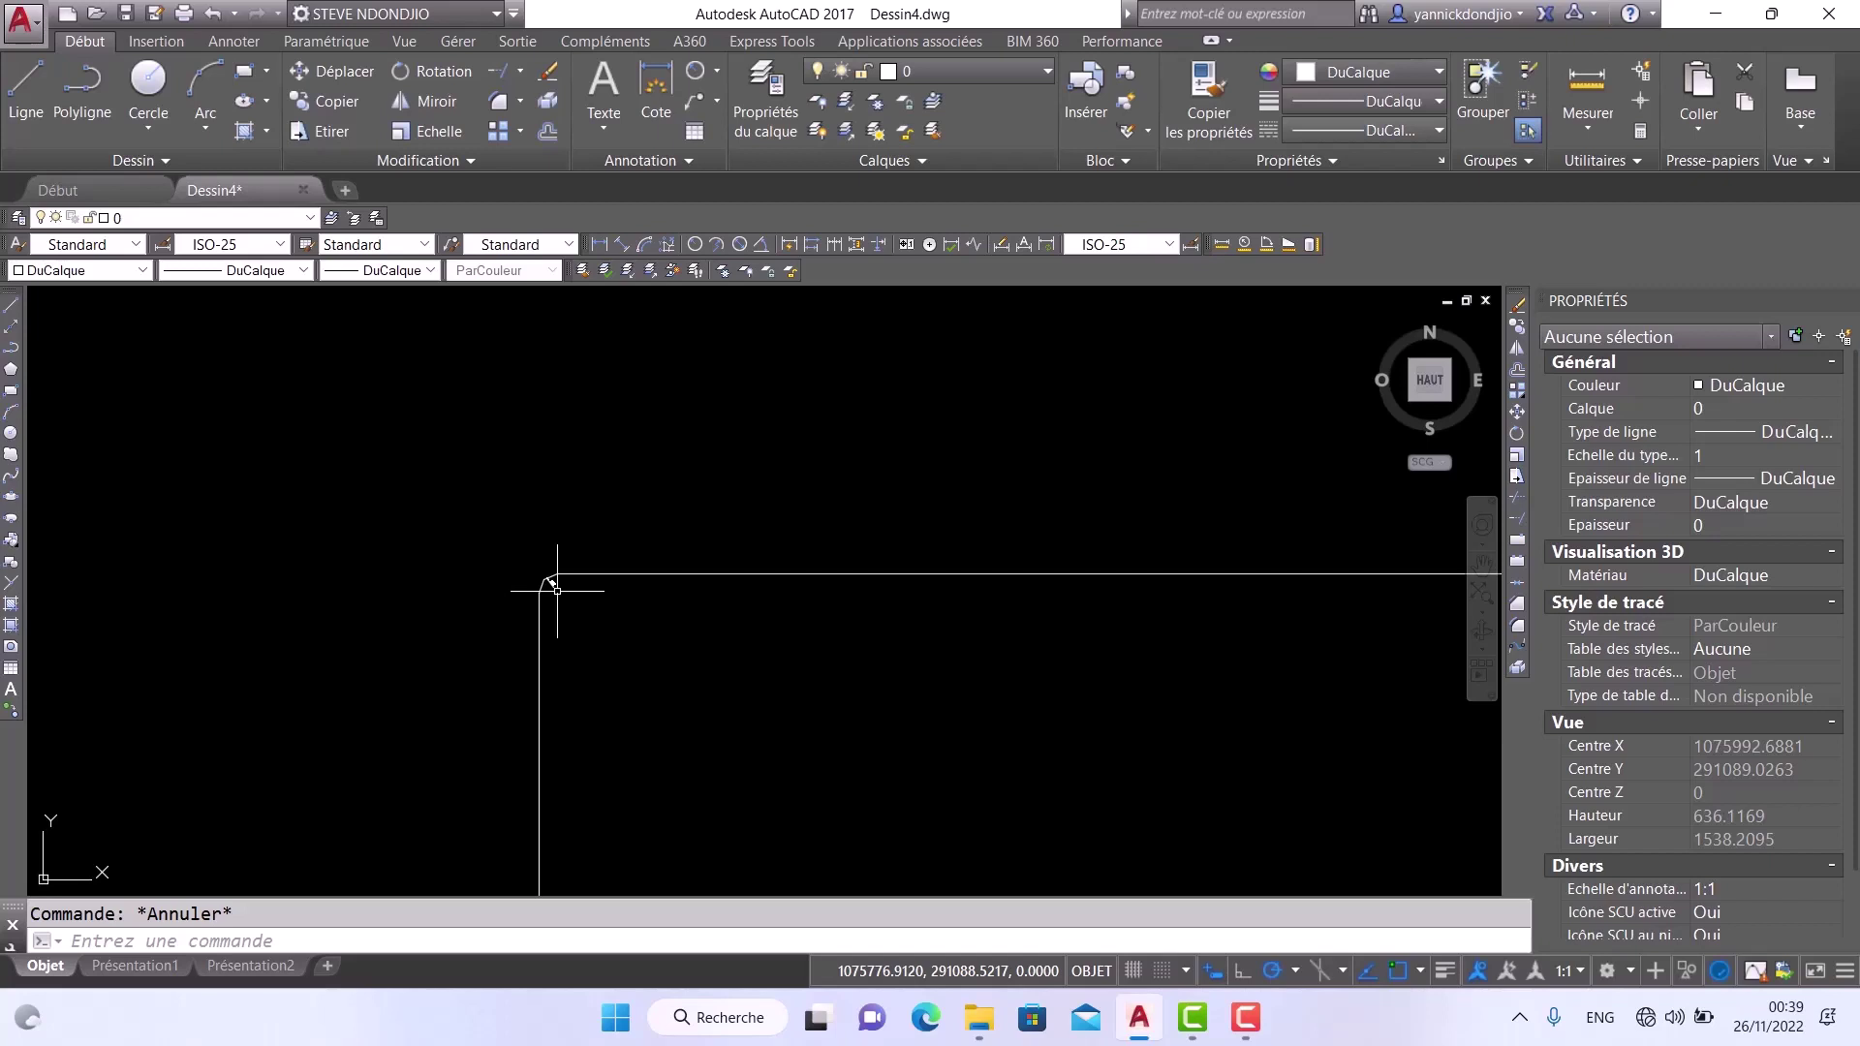
{"action": "scroll", "coordinate": [554, 586], "scroll_direction": "down", "scroll_amount": 10}
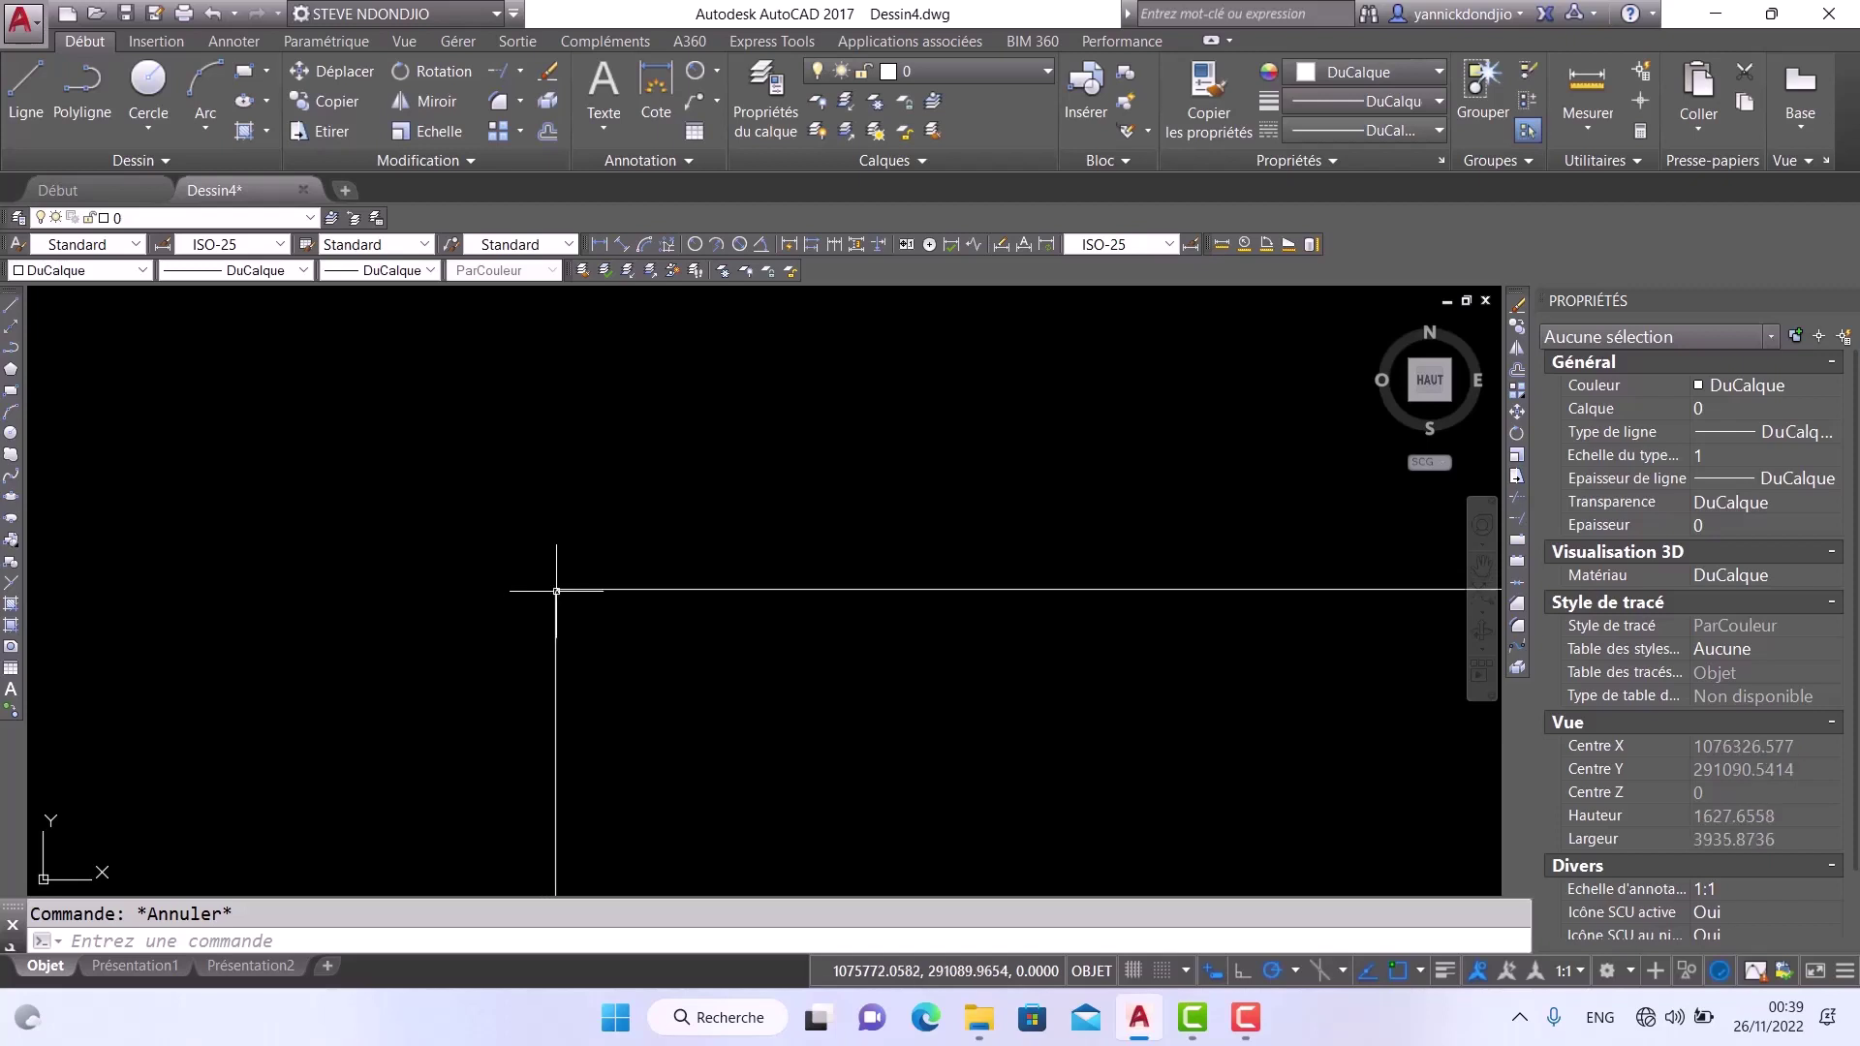
{"action": "scroll", "coordinate": [532, 601], "scroll_direction": "down", "scroll_amount": 4}
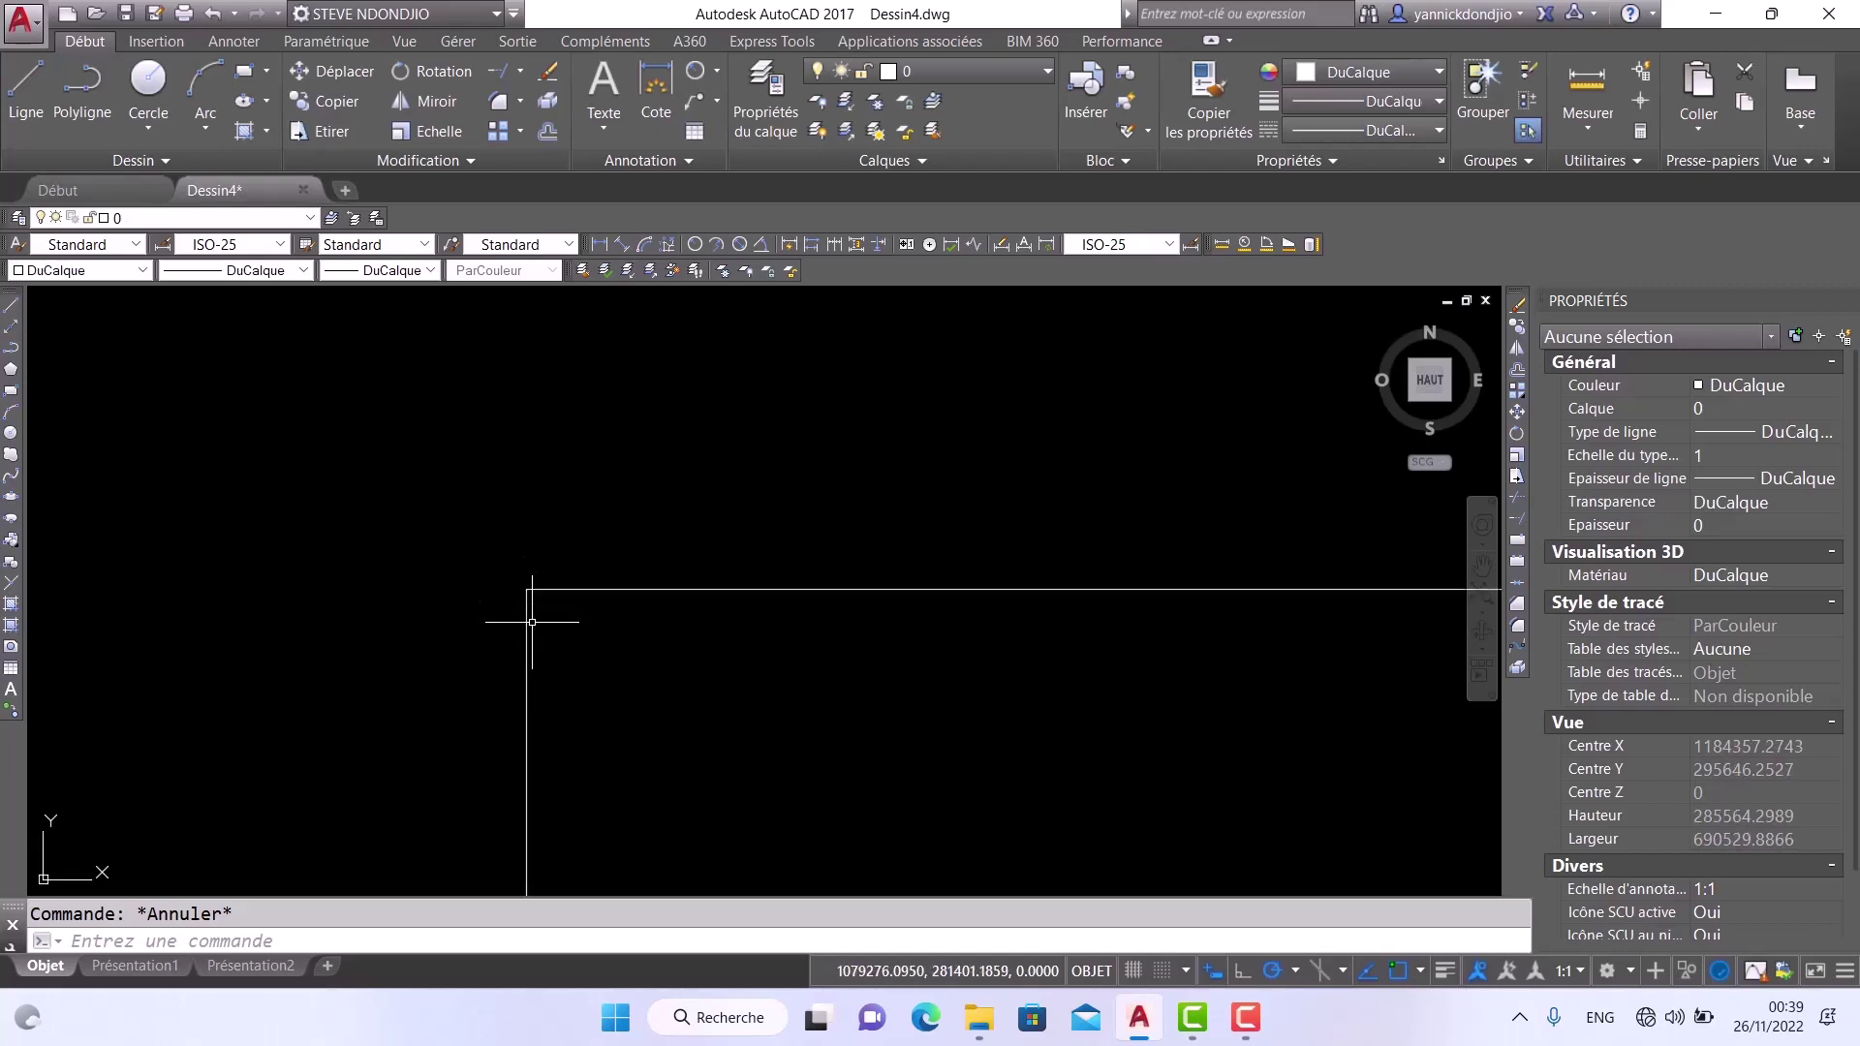
{"action": "scroll", "coordinate": [427, 614], "scroll_direction": "down", "scroll_amount": 1}
{"action": "scroll", "coordinate": [913, 588], "scroll_direction": "down", "scroll_amount": 2}
{"action": "scroll", "coordinate": [872, 591], "scroll_direction": "up", "scroll_amount": 4}
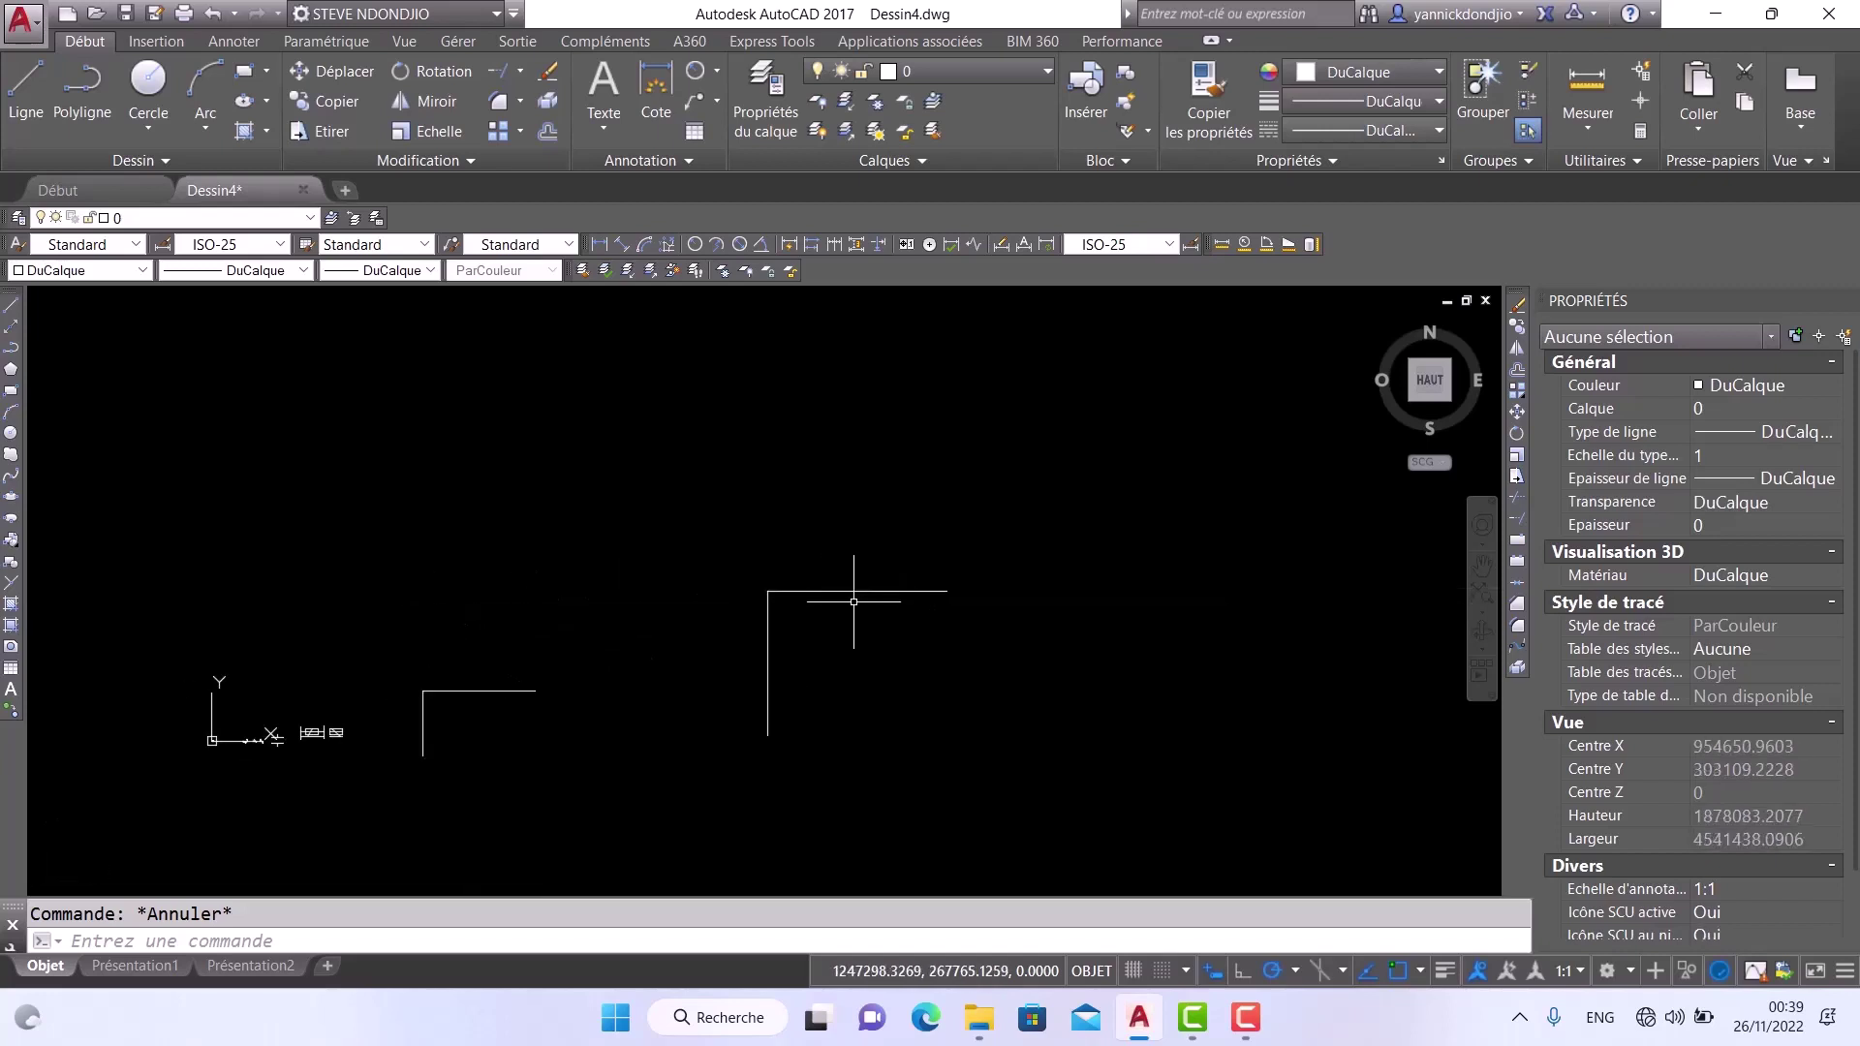
{"action": "scroll", "coordinate": [573, 640], "scroll_direction": "up", "scroll_amount": 4}
{"action": "scroll", "coordinate": [573, 639], "scroll_direction": "down", "scroll_amount": 6}
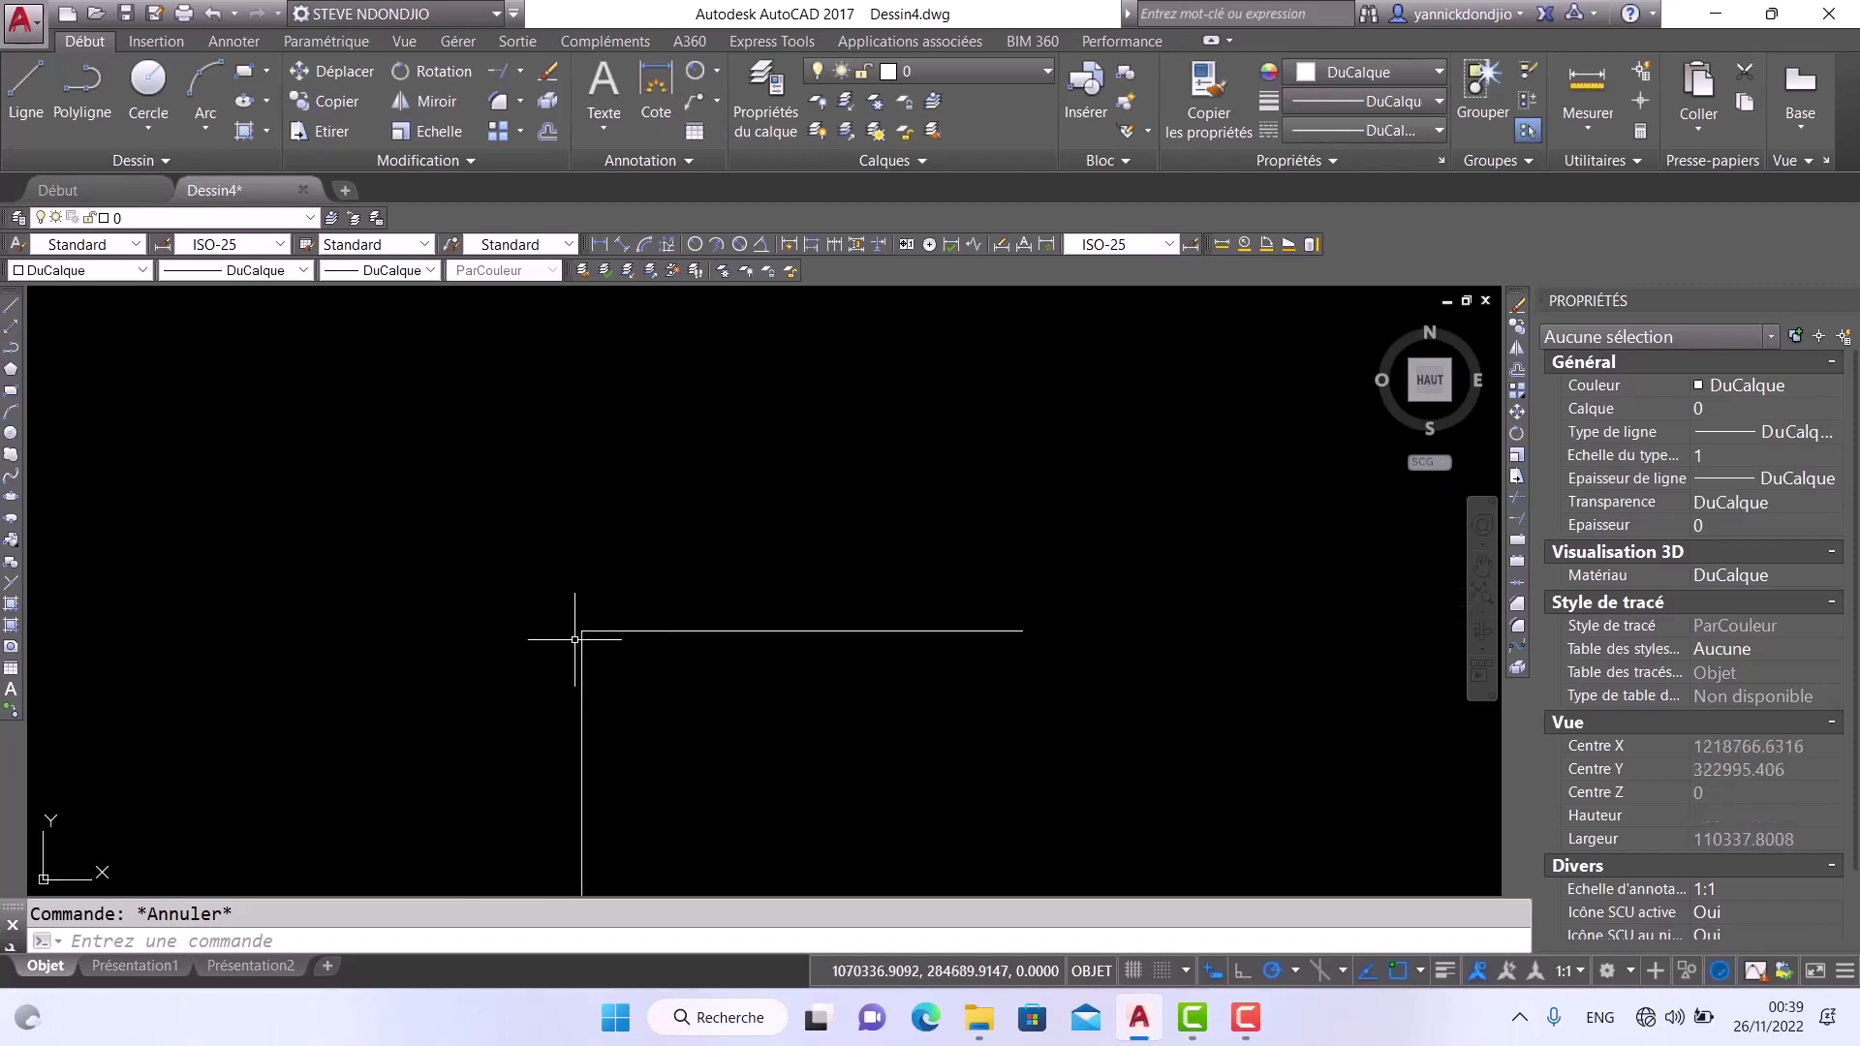
{"action": "scroll", "coordinate": [748, 610], "scroll_direction": "down", "scroll_amount": 4}
{"action": "scroll", "coordinate": [731, 611], "scroll_direction": "up", "scroll_amount": 4}
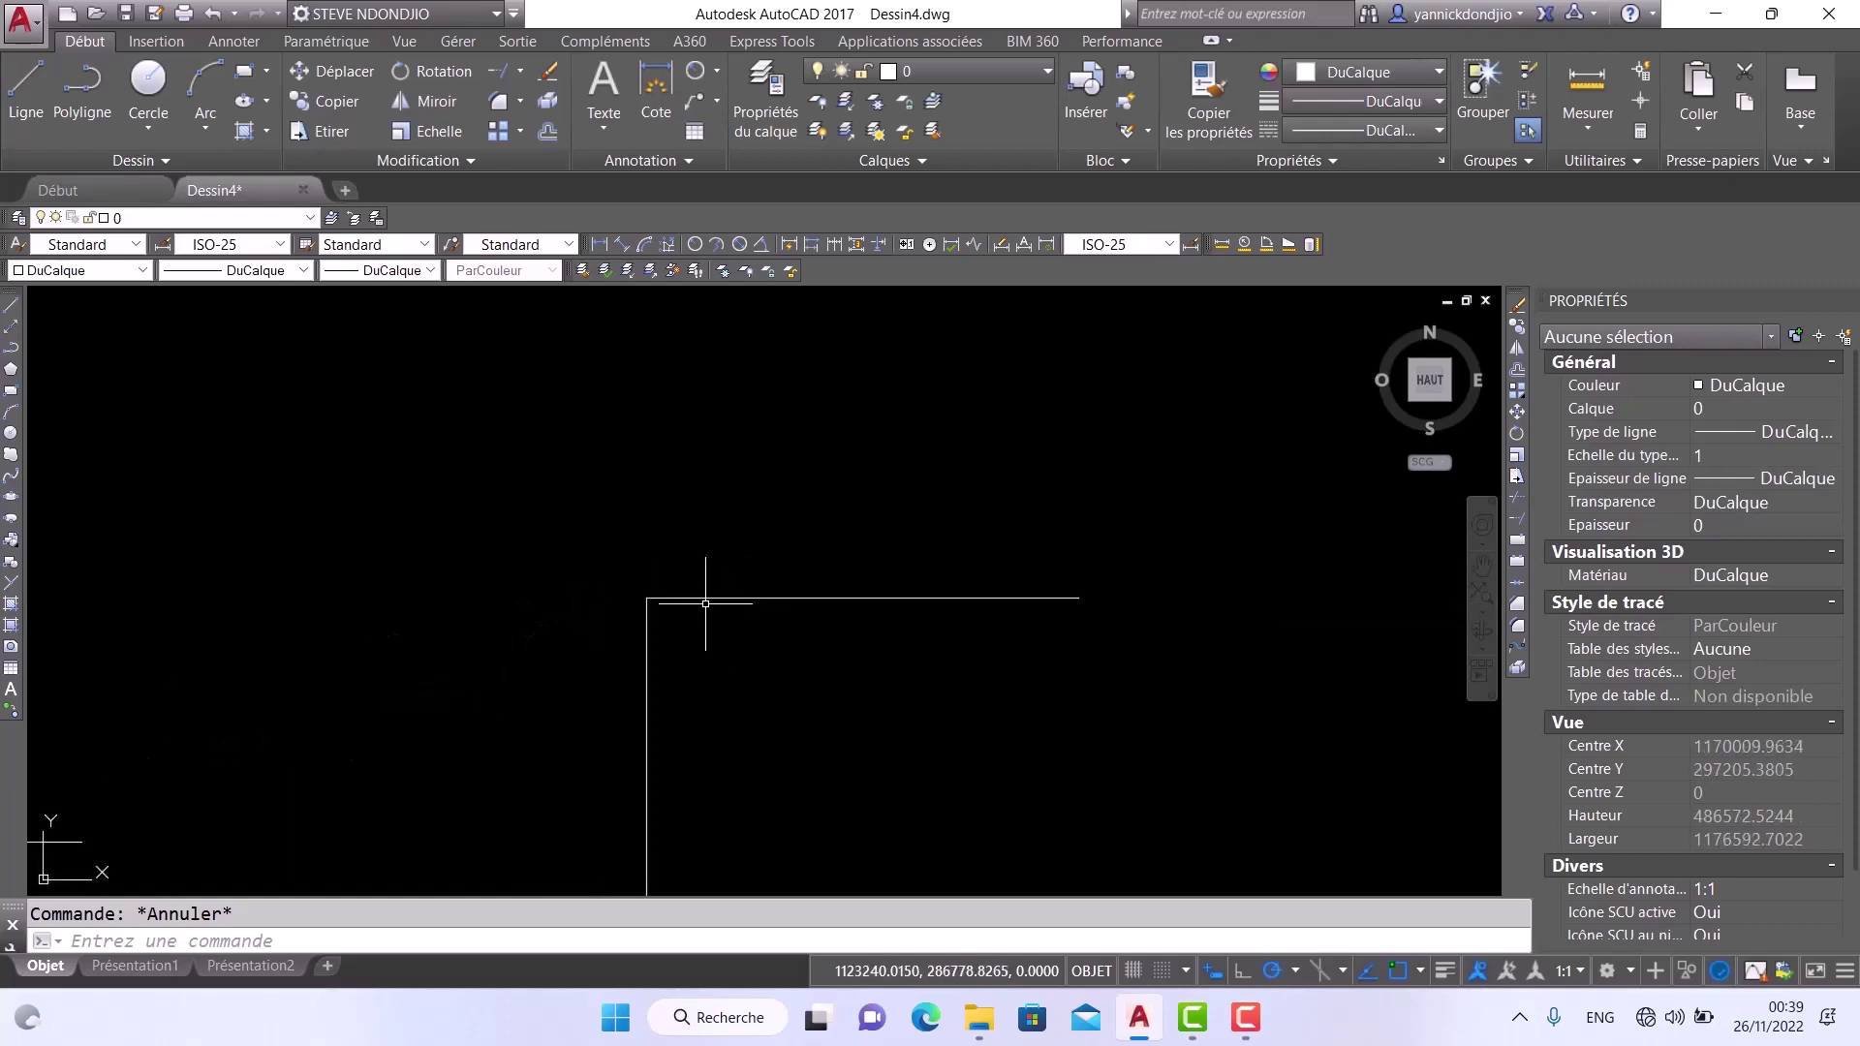
Fillet the second corner's vertical and horizontal lines again with a radius of 500 and check the larger rounding
{"action": "left_click", "coordinate": [498, 100]}
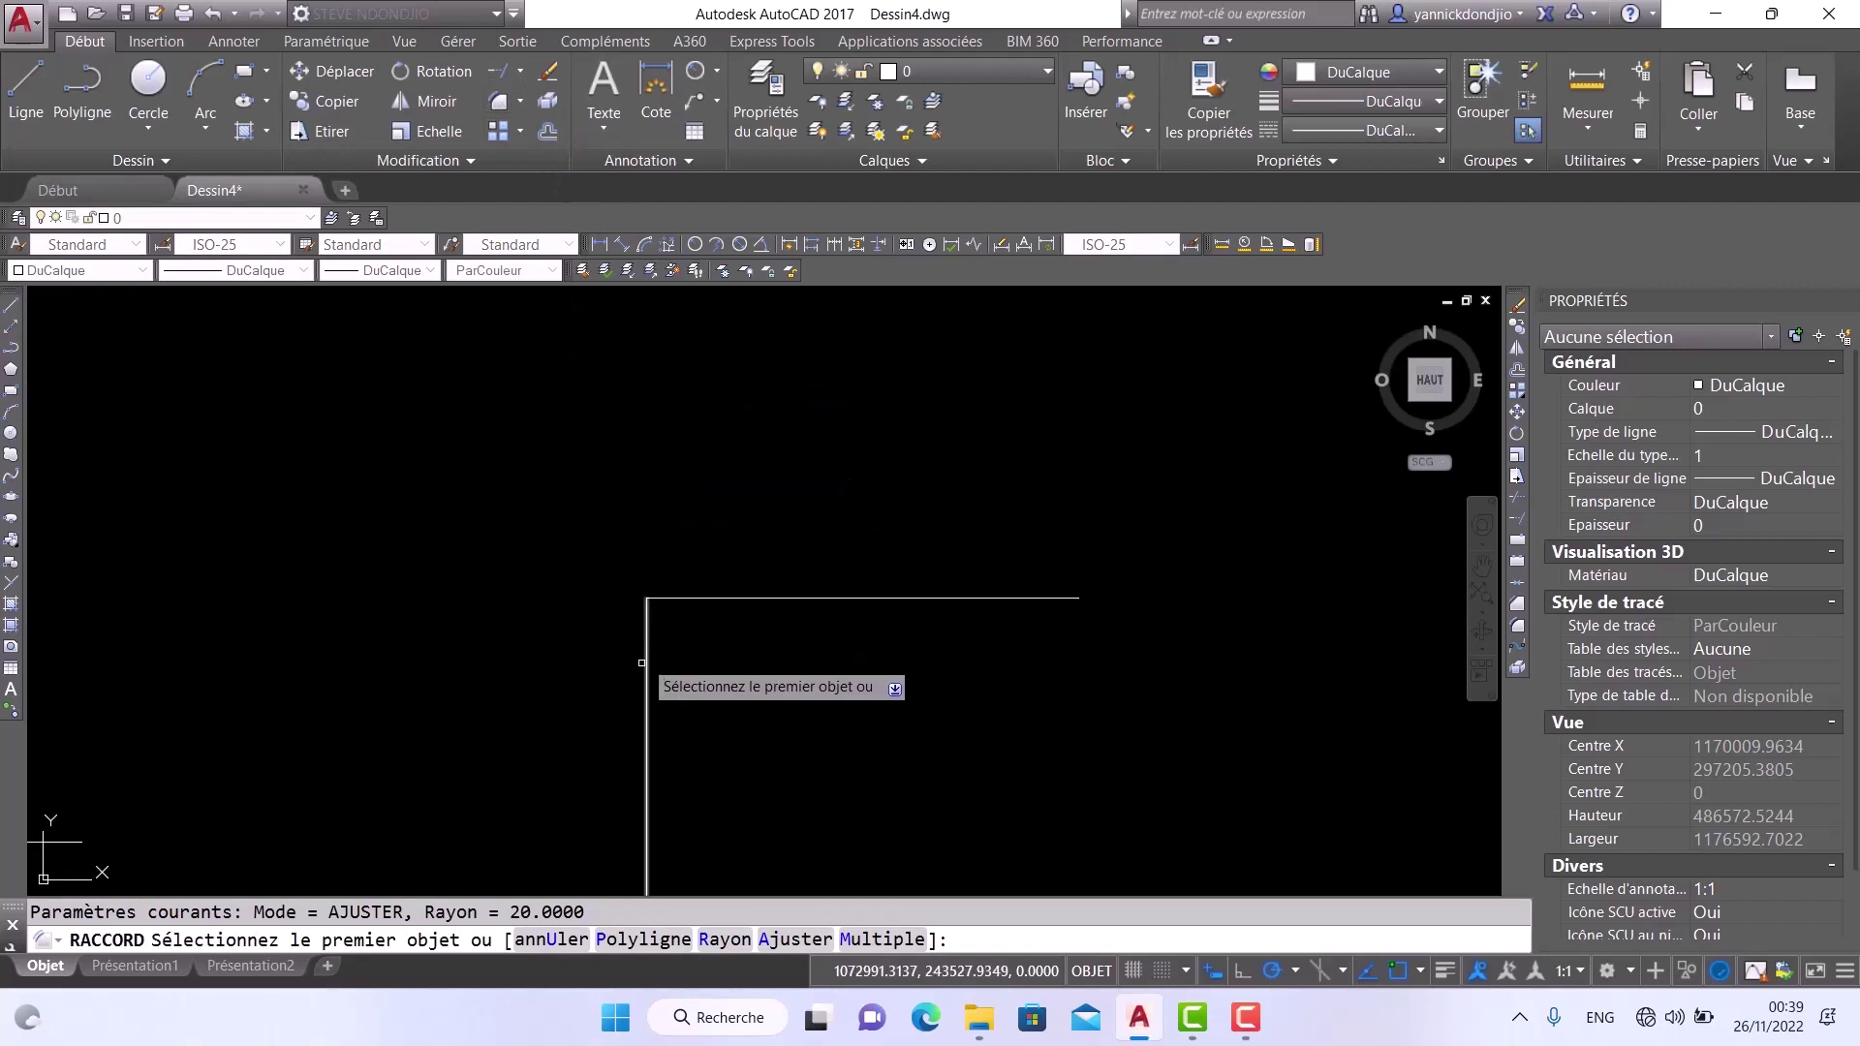
{"action": "left_click", "coordinate": [725, 939]}
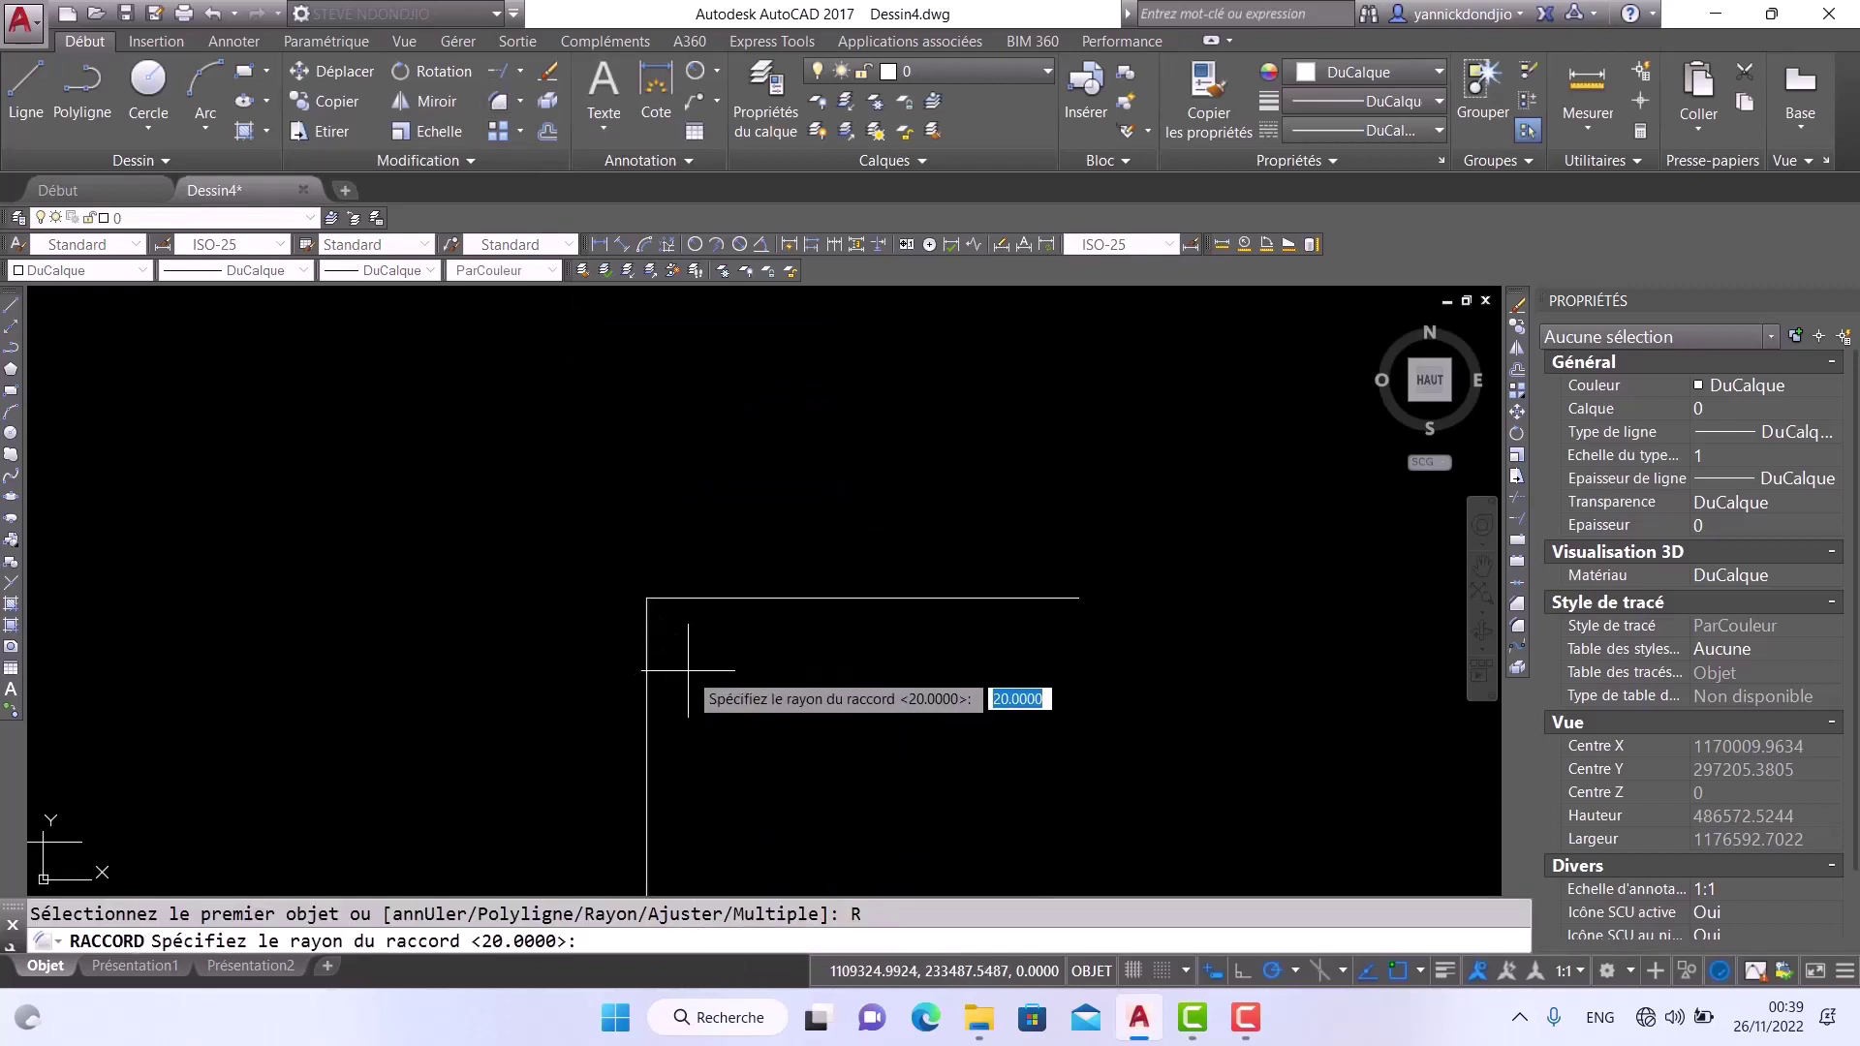
{"action": "type", "text": "500"}
{"action": "key", "text": "Return"}
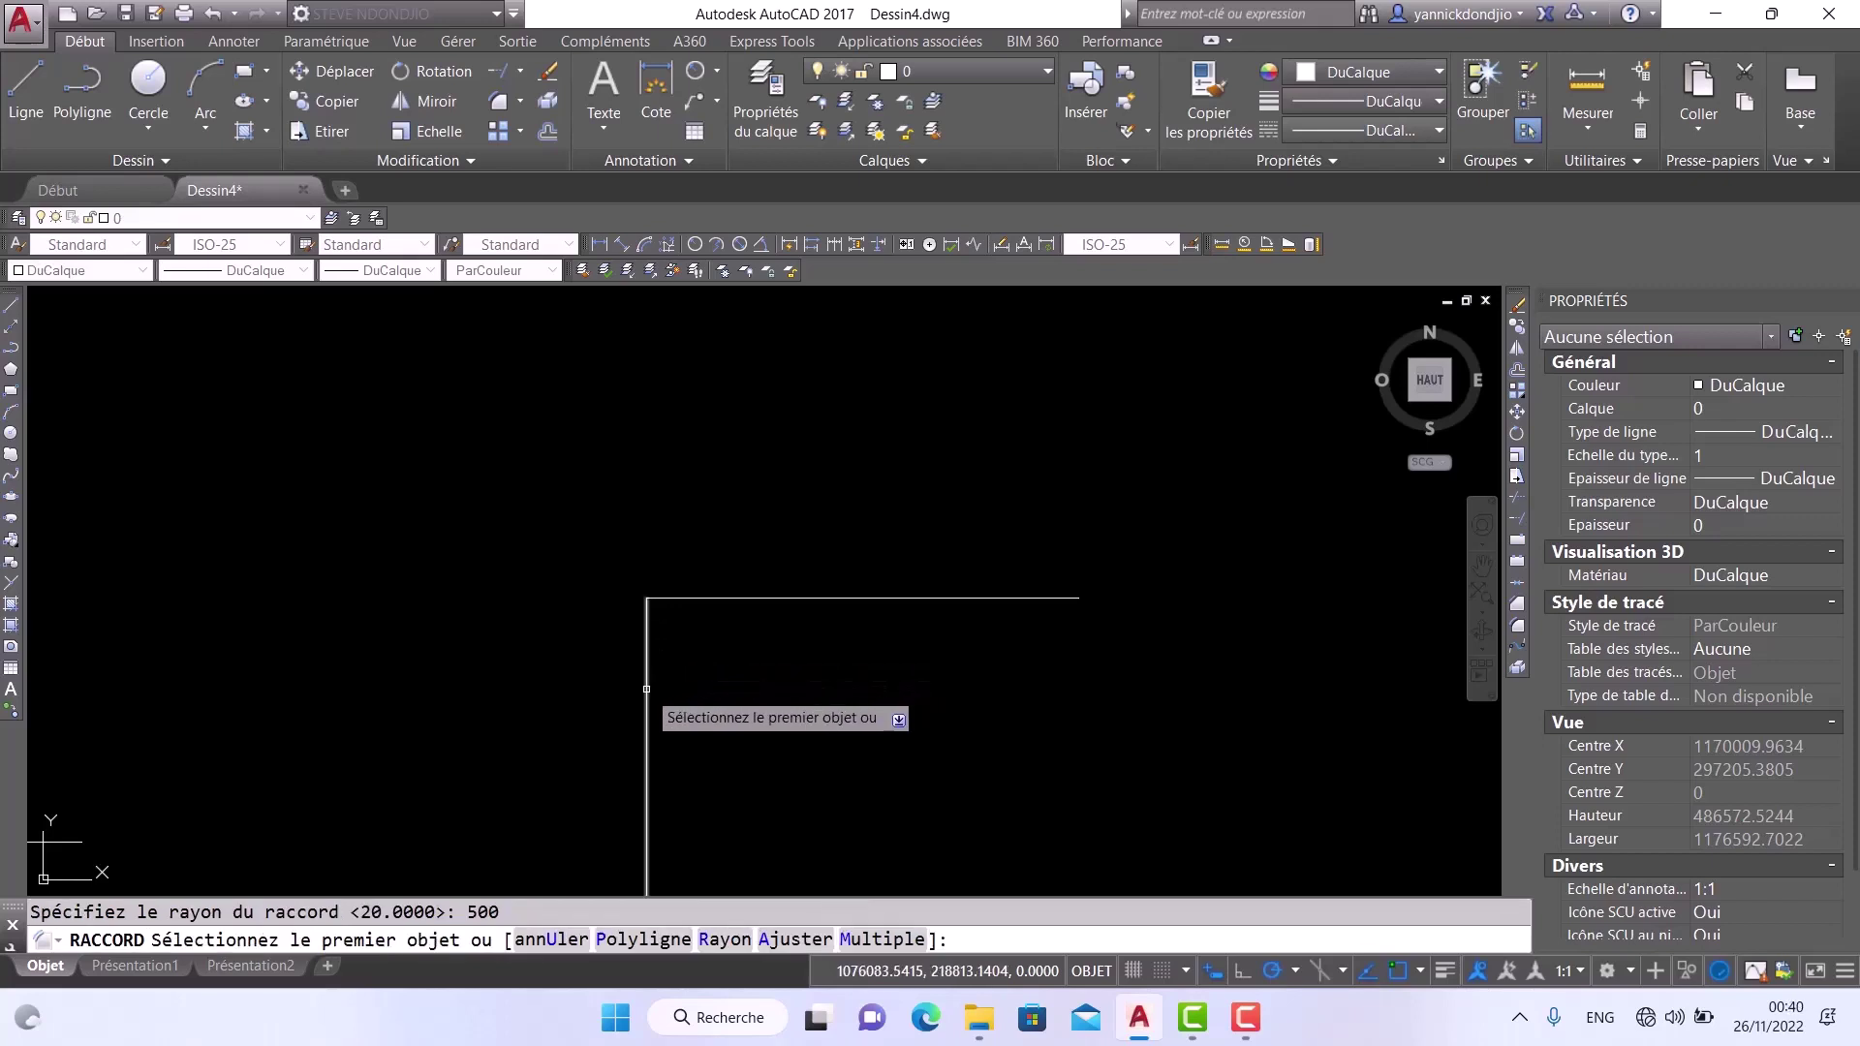
{"action": "left_click", "coordinate": [646, 689]}
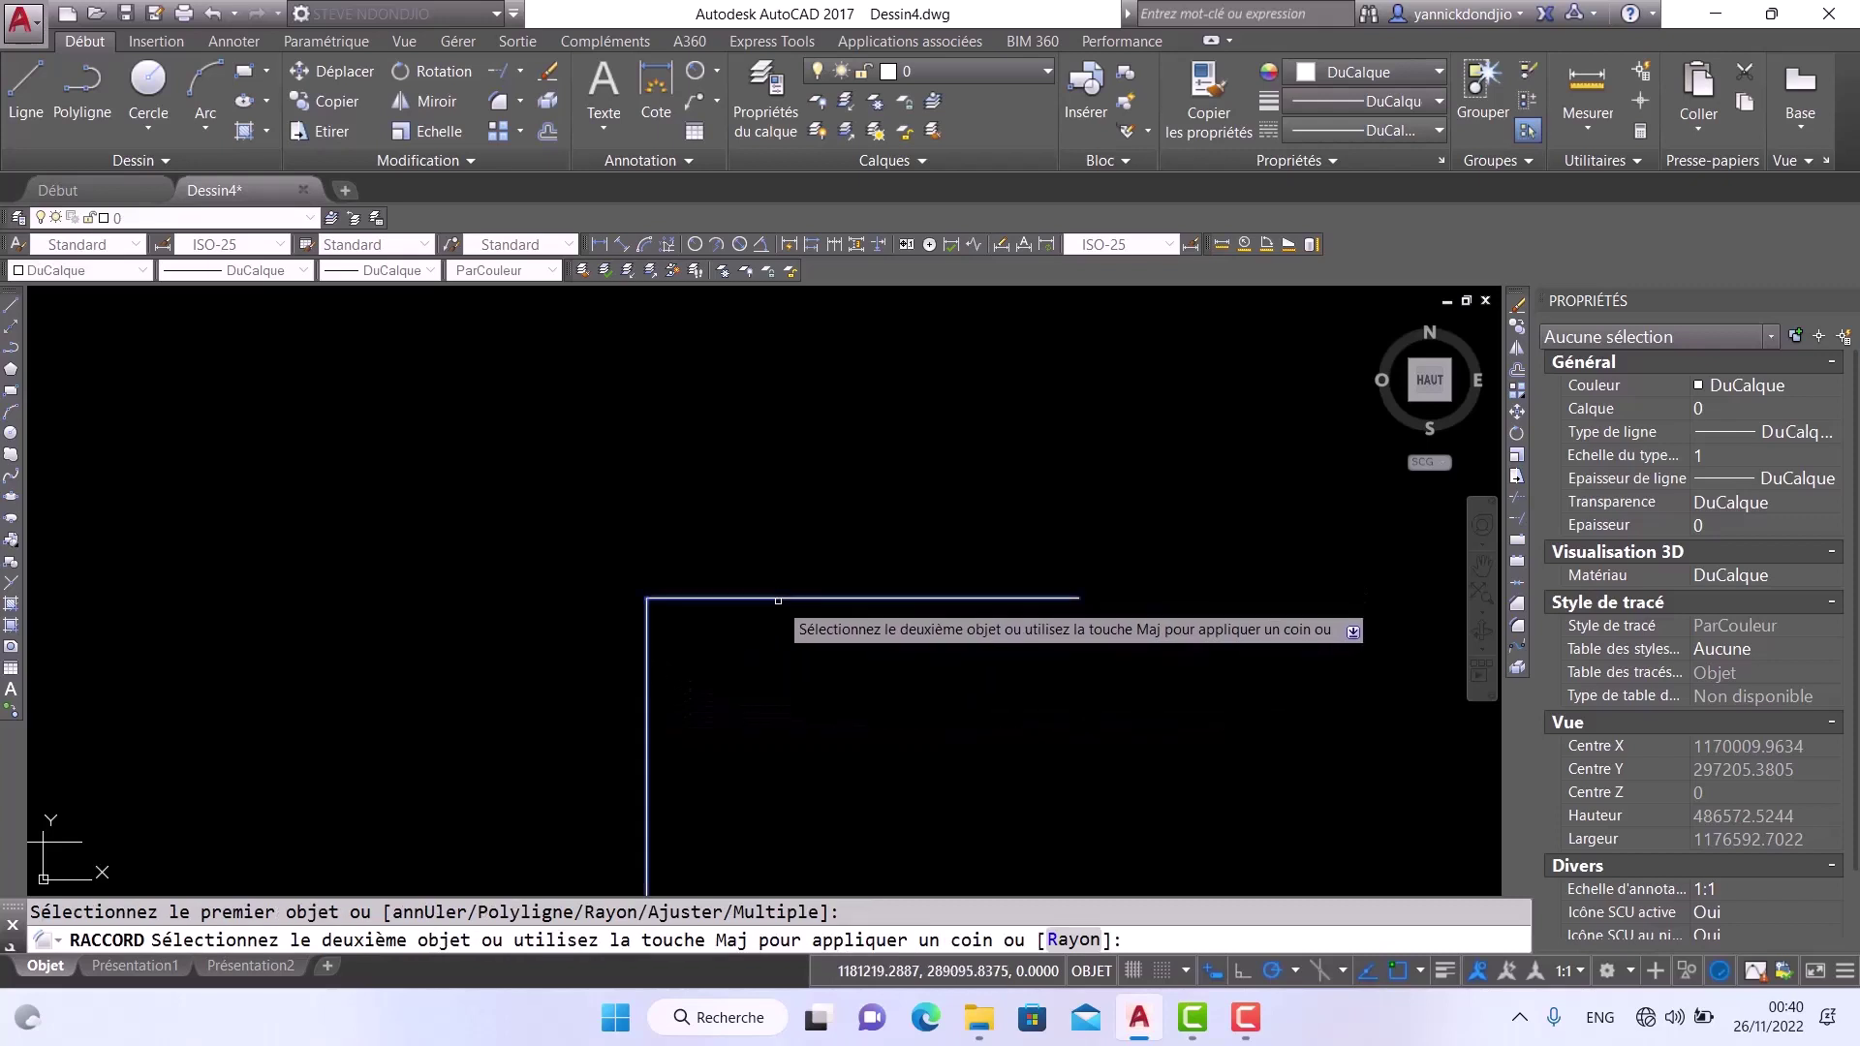
{"action": "left_click", "coordinate": [778, 600]}
{"action": "scroll", "coordinate": [665, 594], "scroll_direction": "up", "scroll_amount": 8}
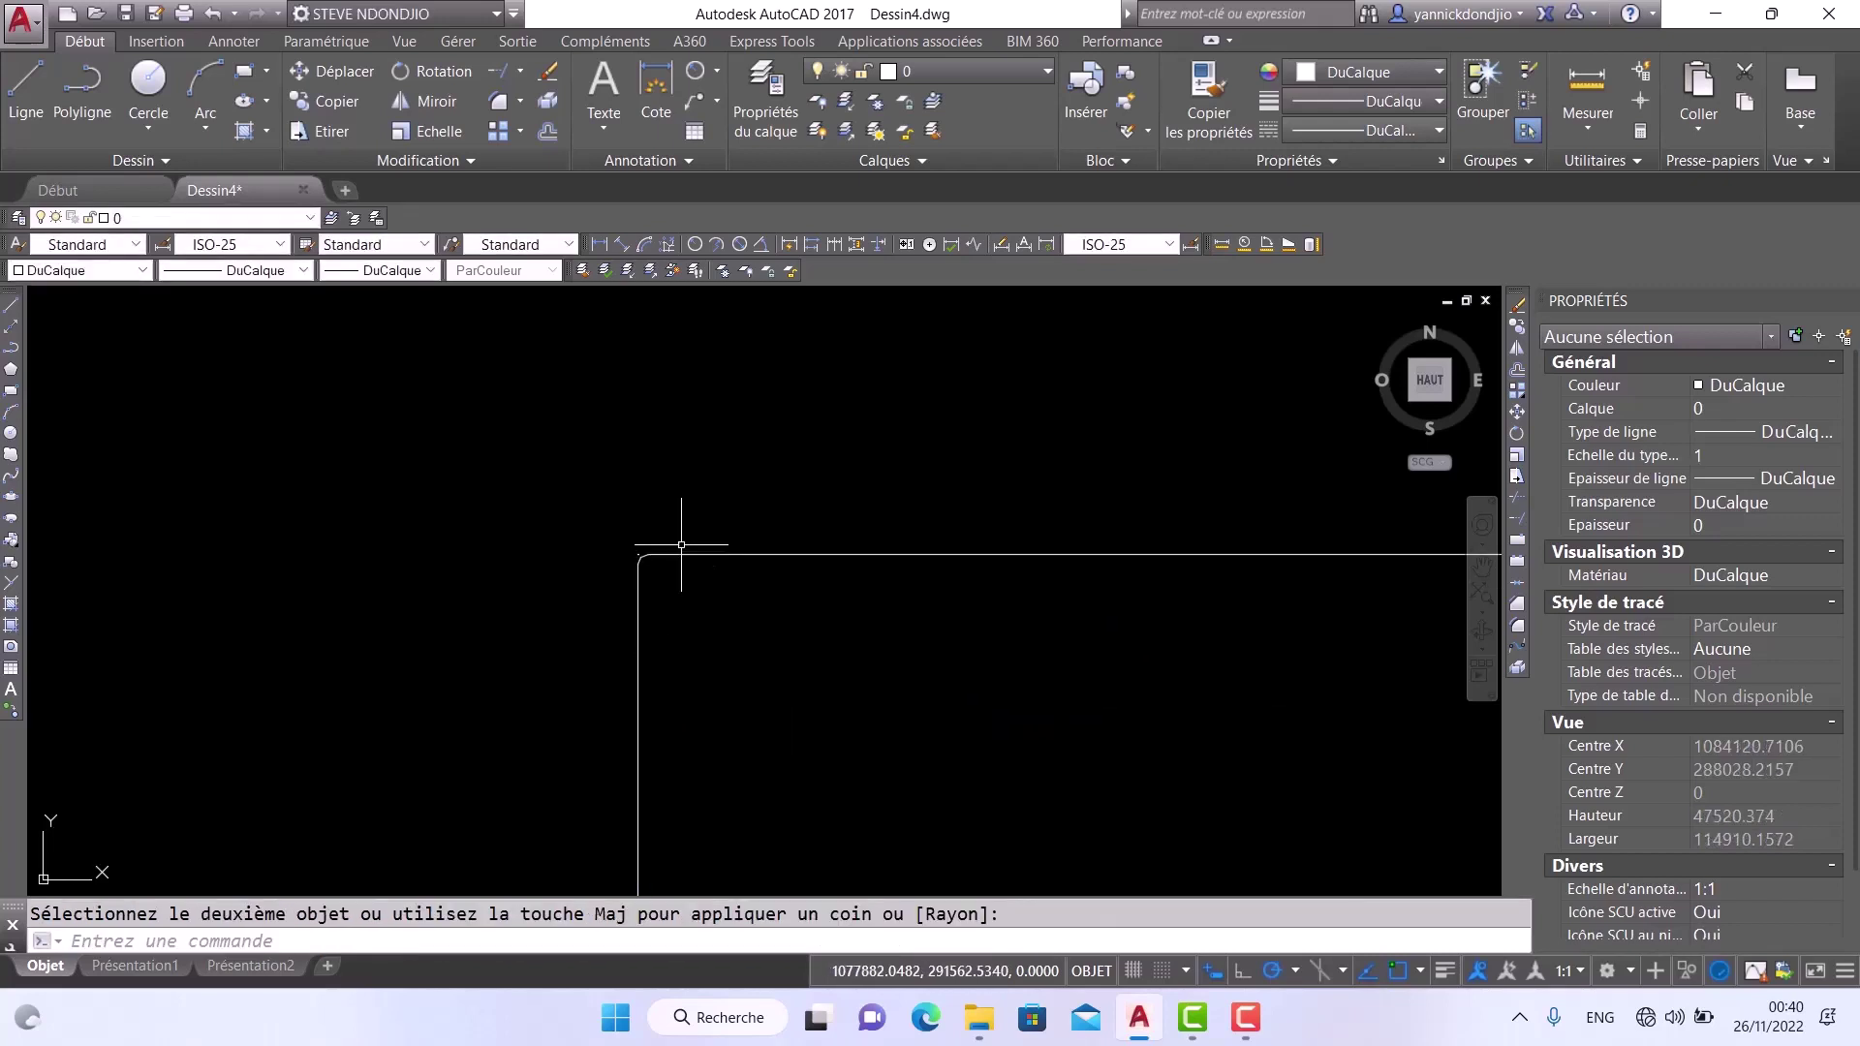
{"action": "scroll", "coordinate": [681, 545], "scroll_direction": "up", "scroll_amount": 5}
{"action": "scroll", "coordinate": [376, 591], "scroll_direction": "up", "scroll_amount": 5}
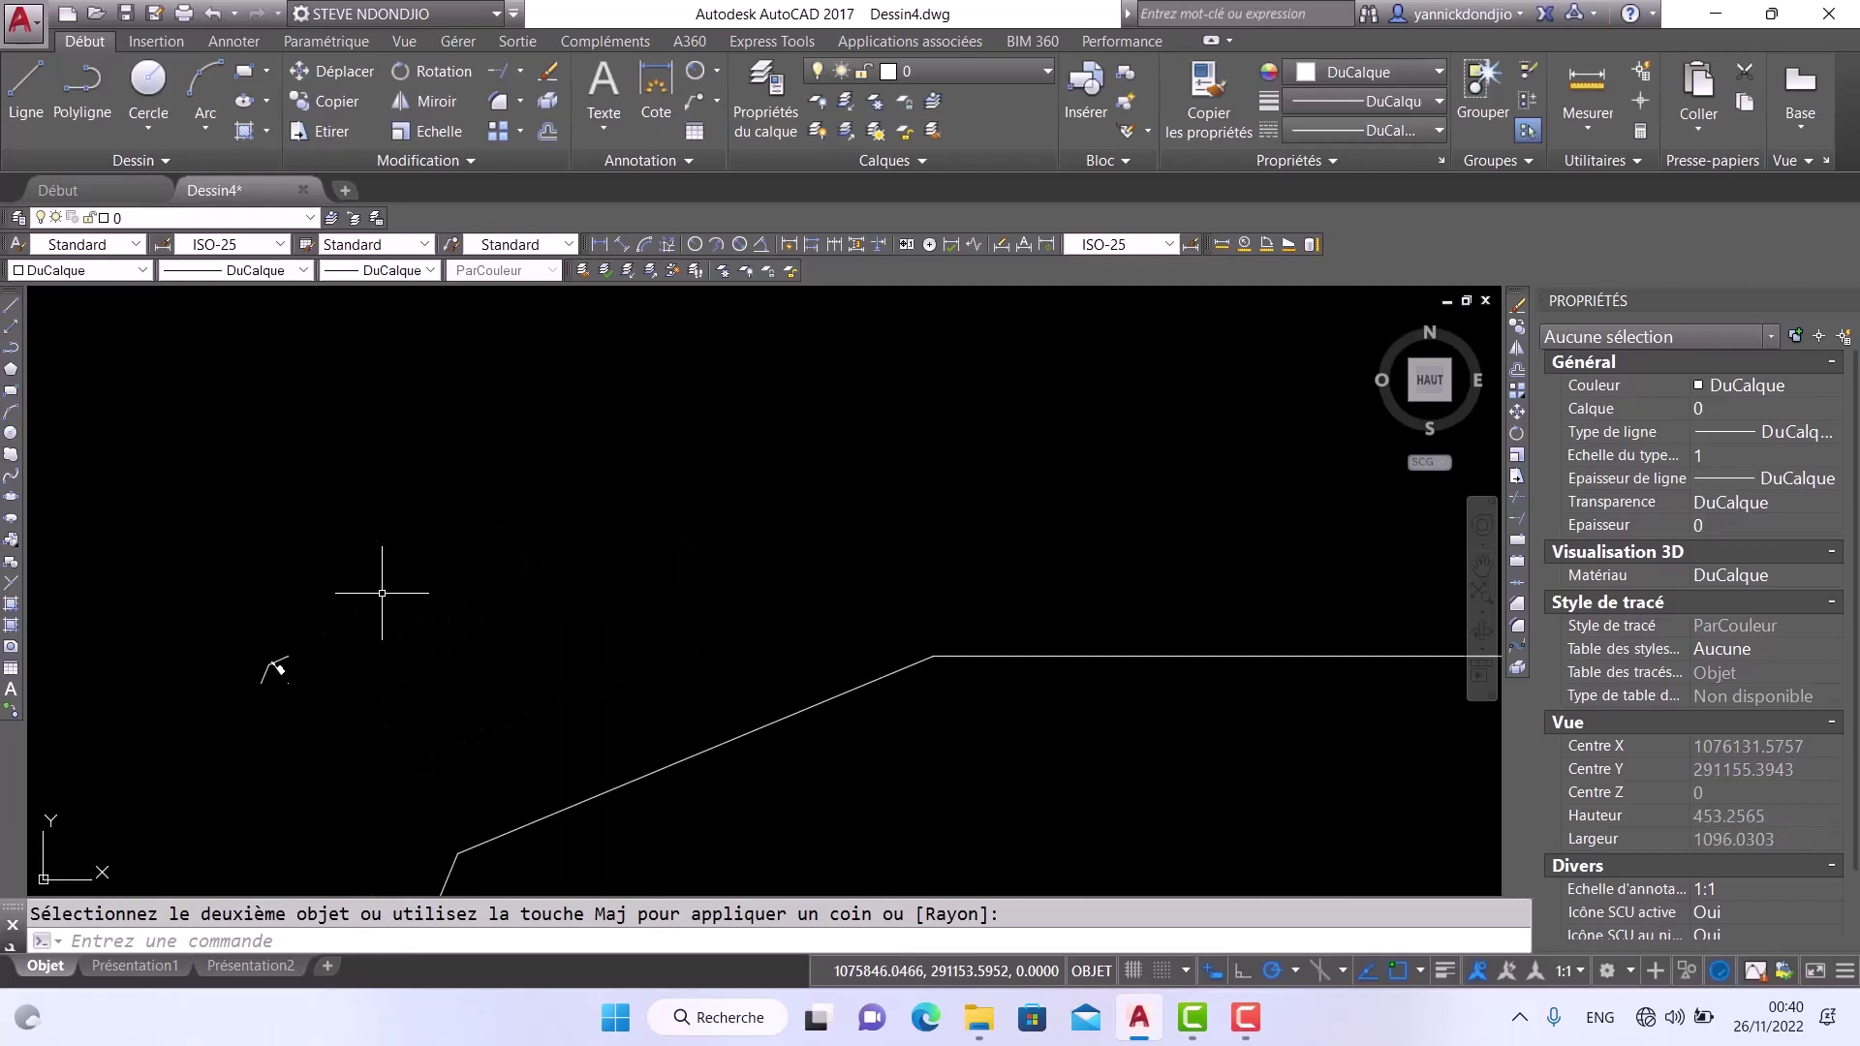
{"action": "scroll", "coordinate": [382, 593], "scroll_direction": "down", "scroll_amount": 20}
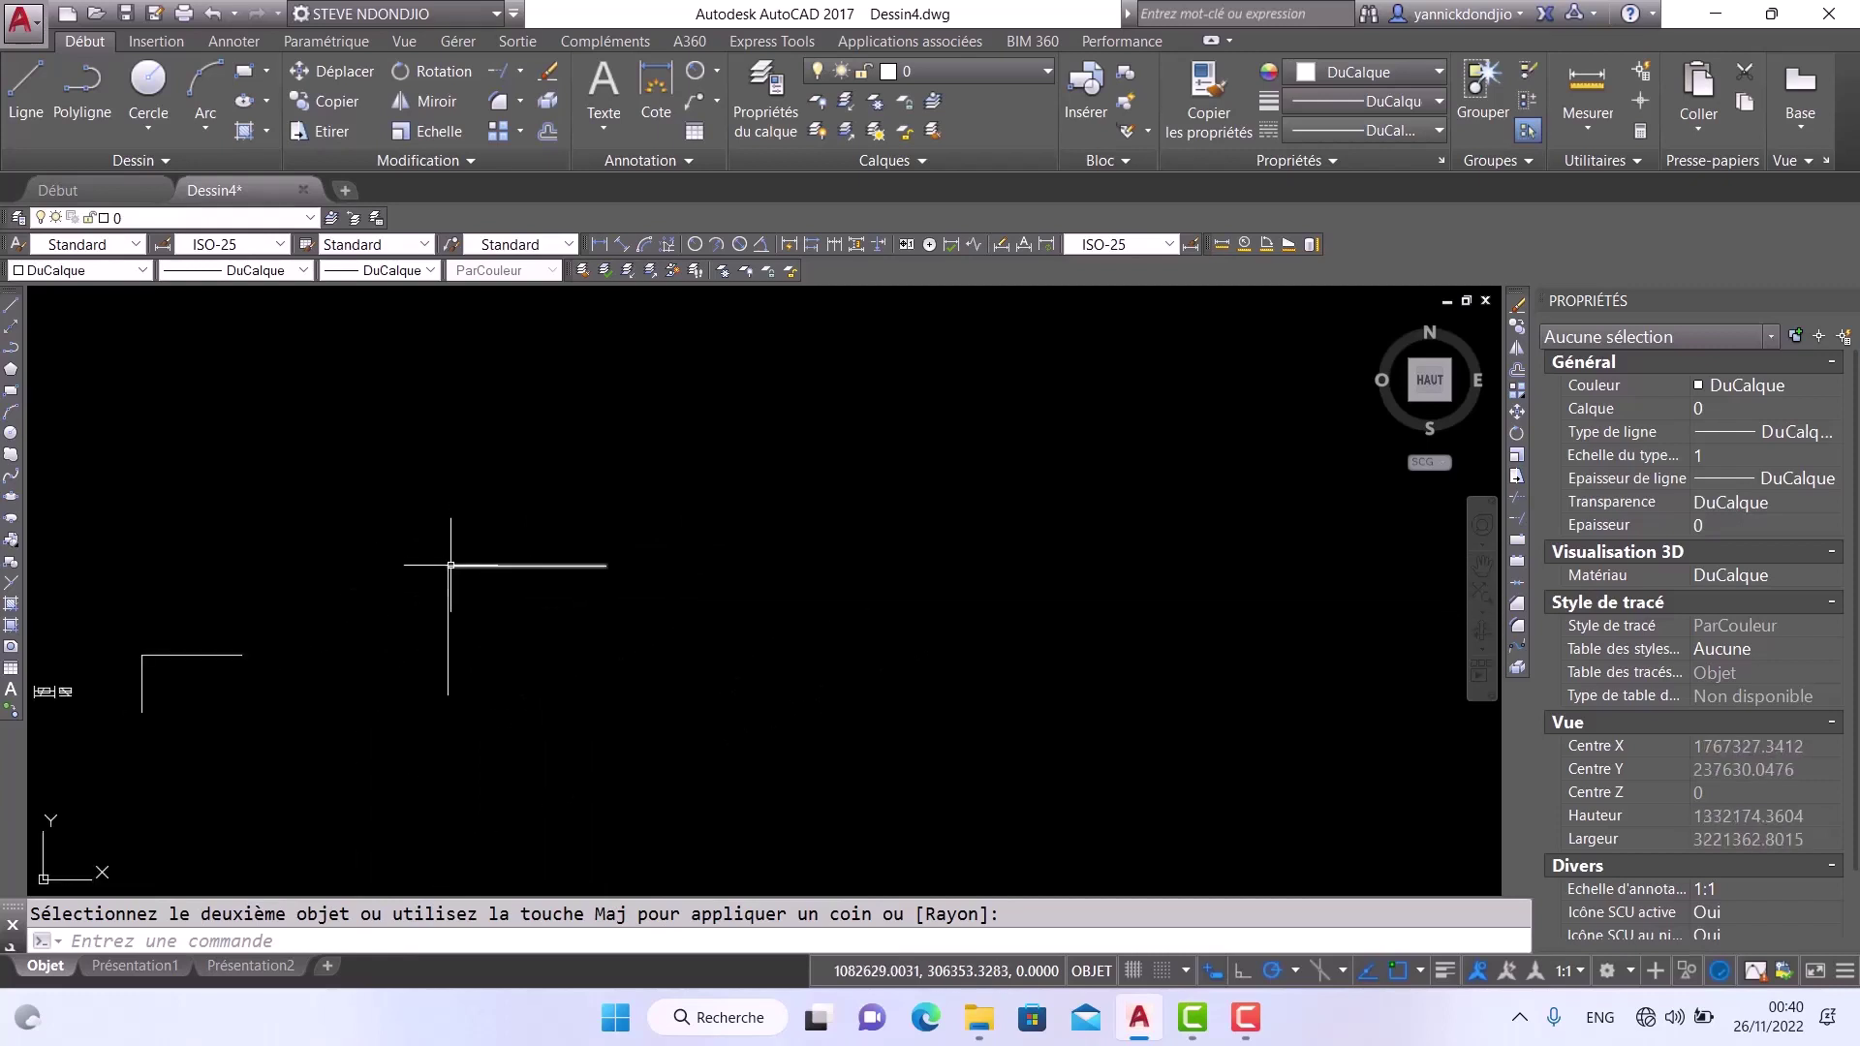
{"action": "scroll", "coordinate": [586, 582], "scroll_direction": "down", "scroll_amount": 2}
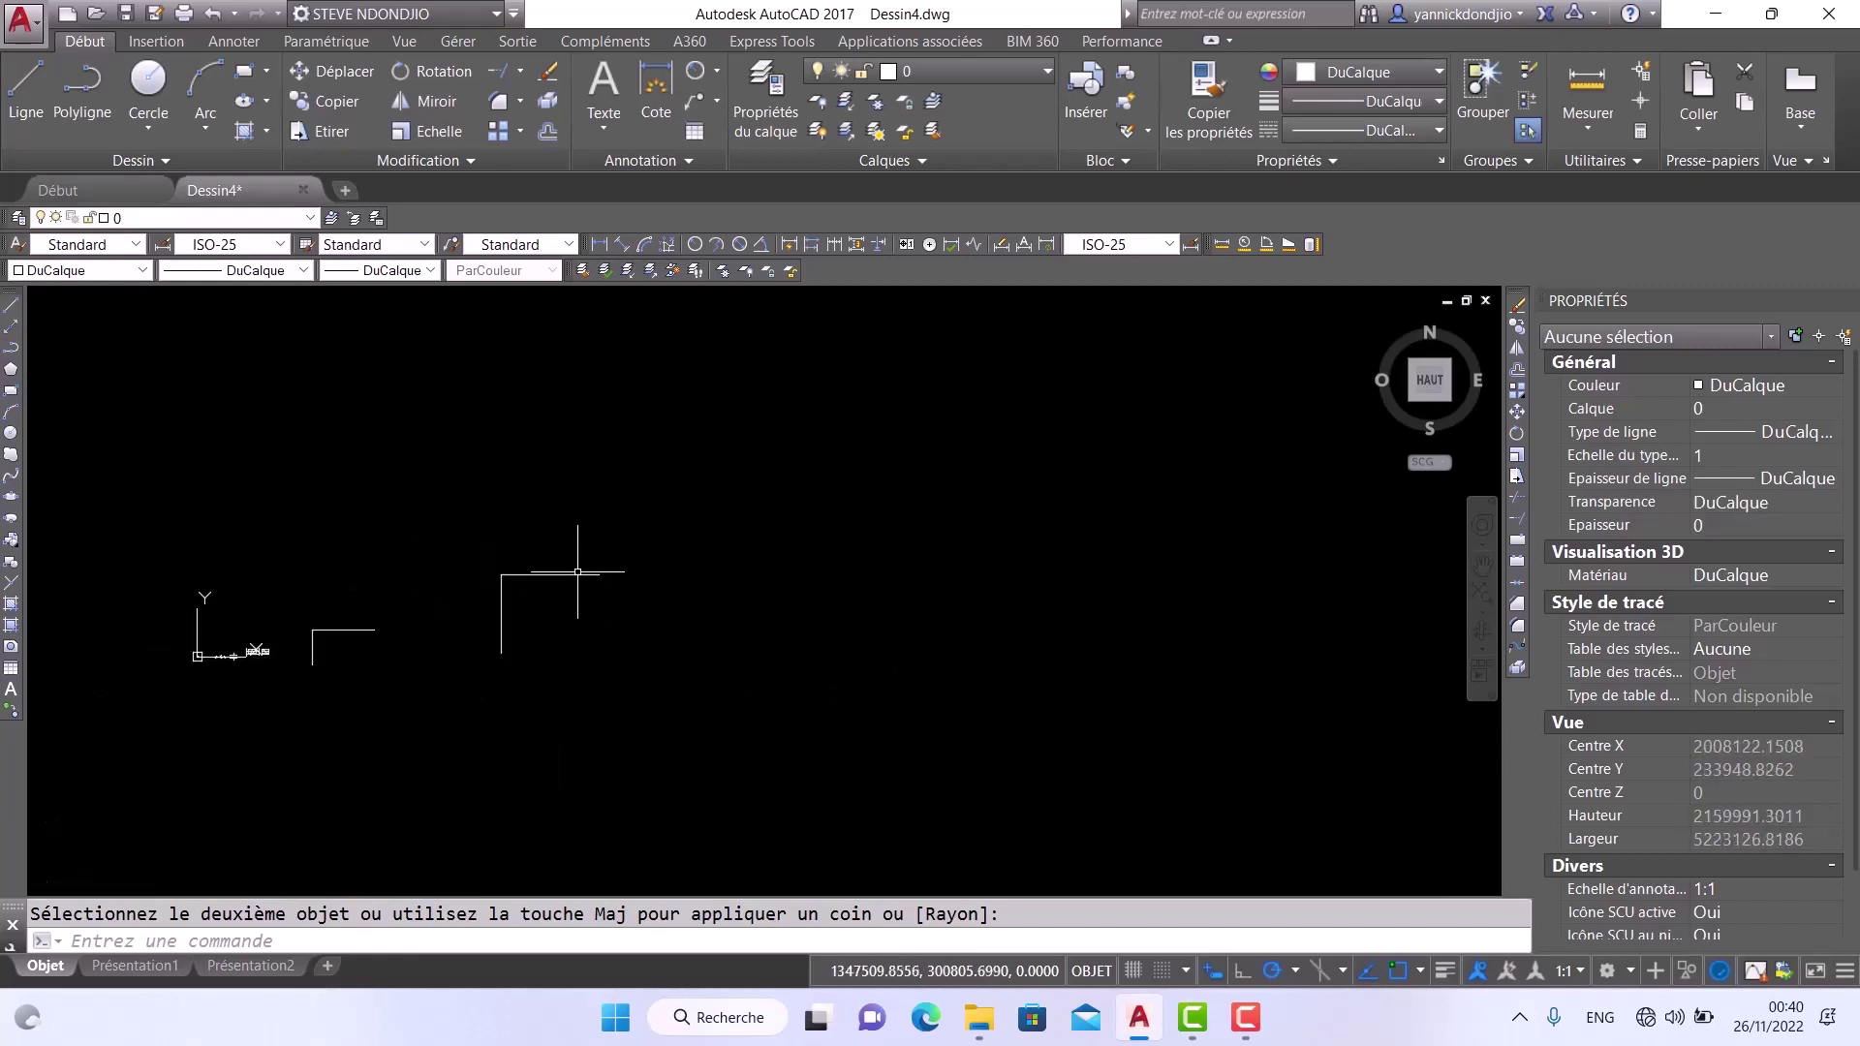
Check the drawing's length, angle and insertion unit settings with the UNITES command, leaving them as they are
{"action": "key", "text": "Escape"}
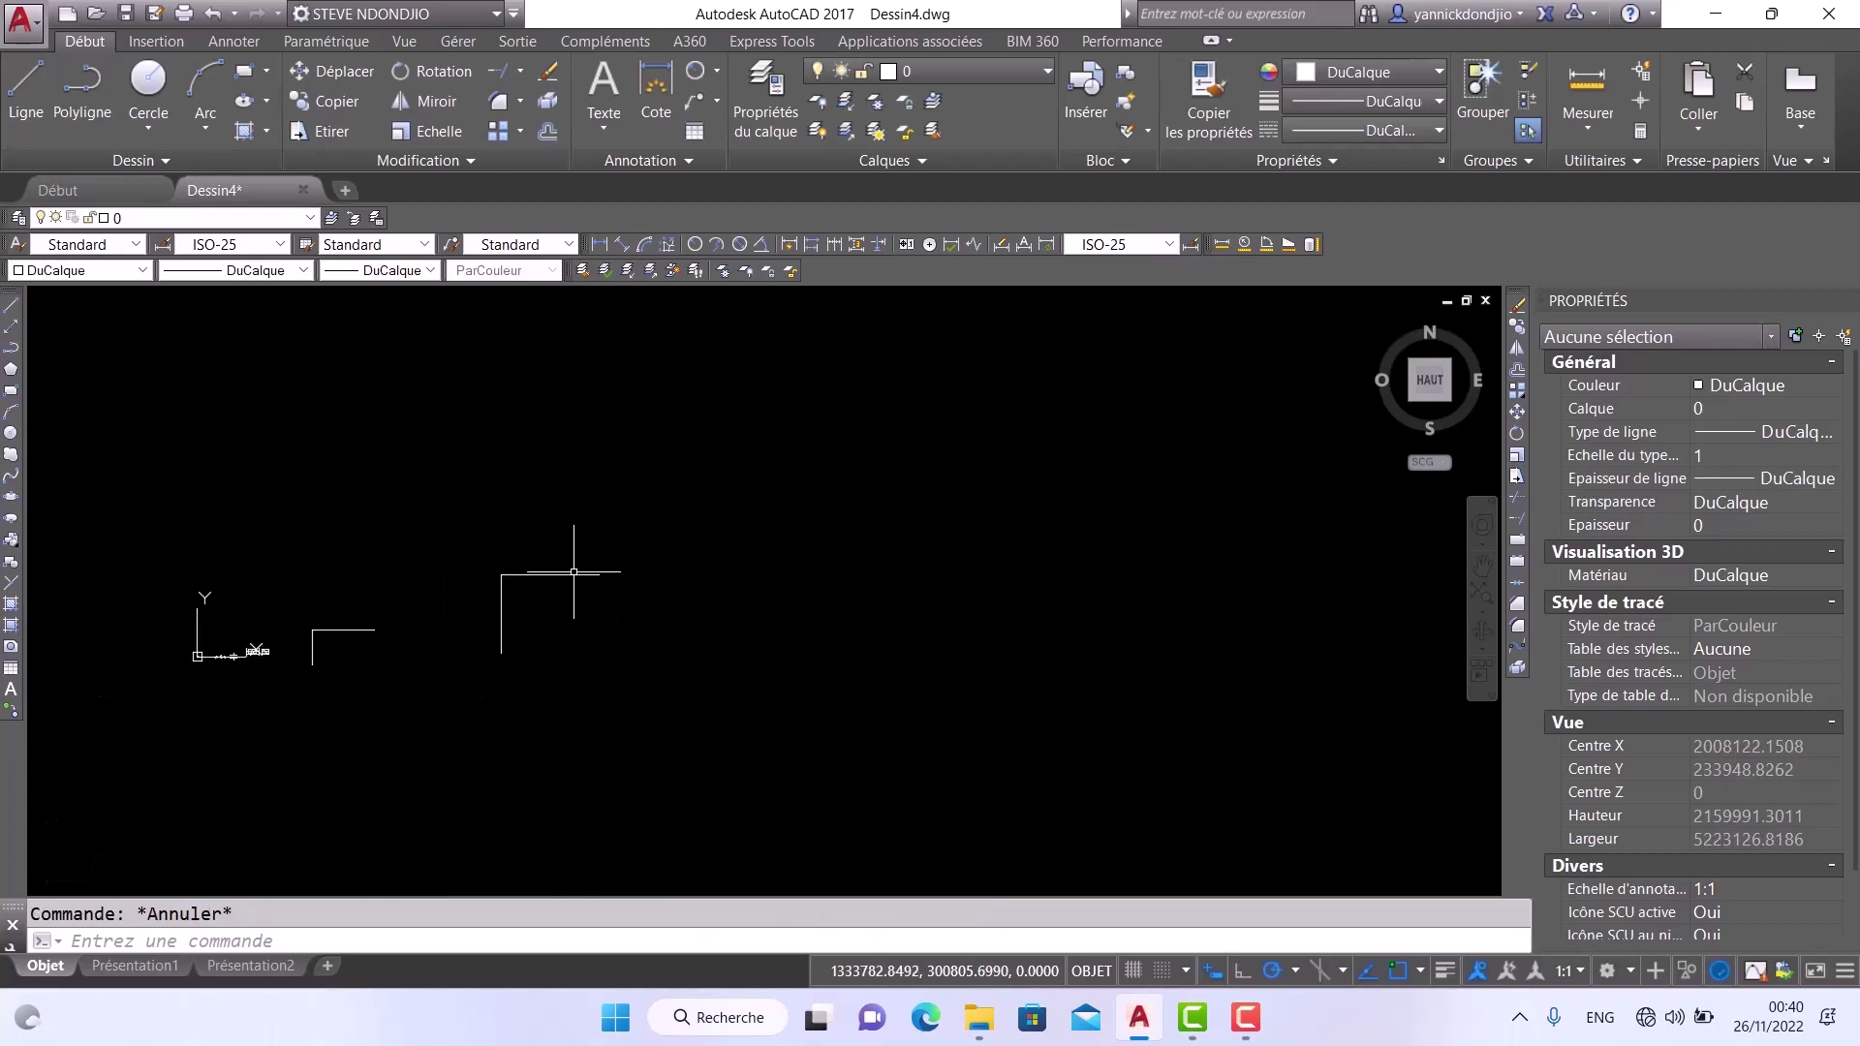
{"action": "type", "text": "UN"}
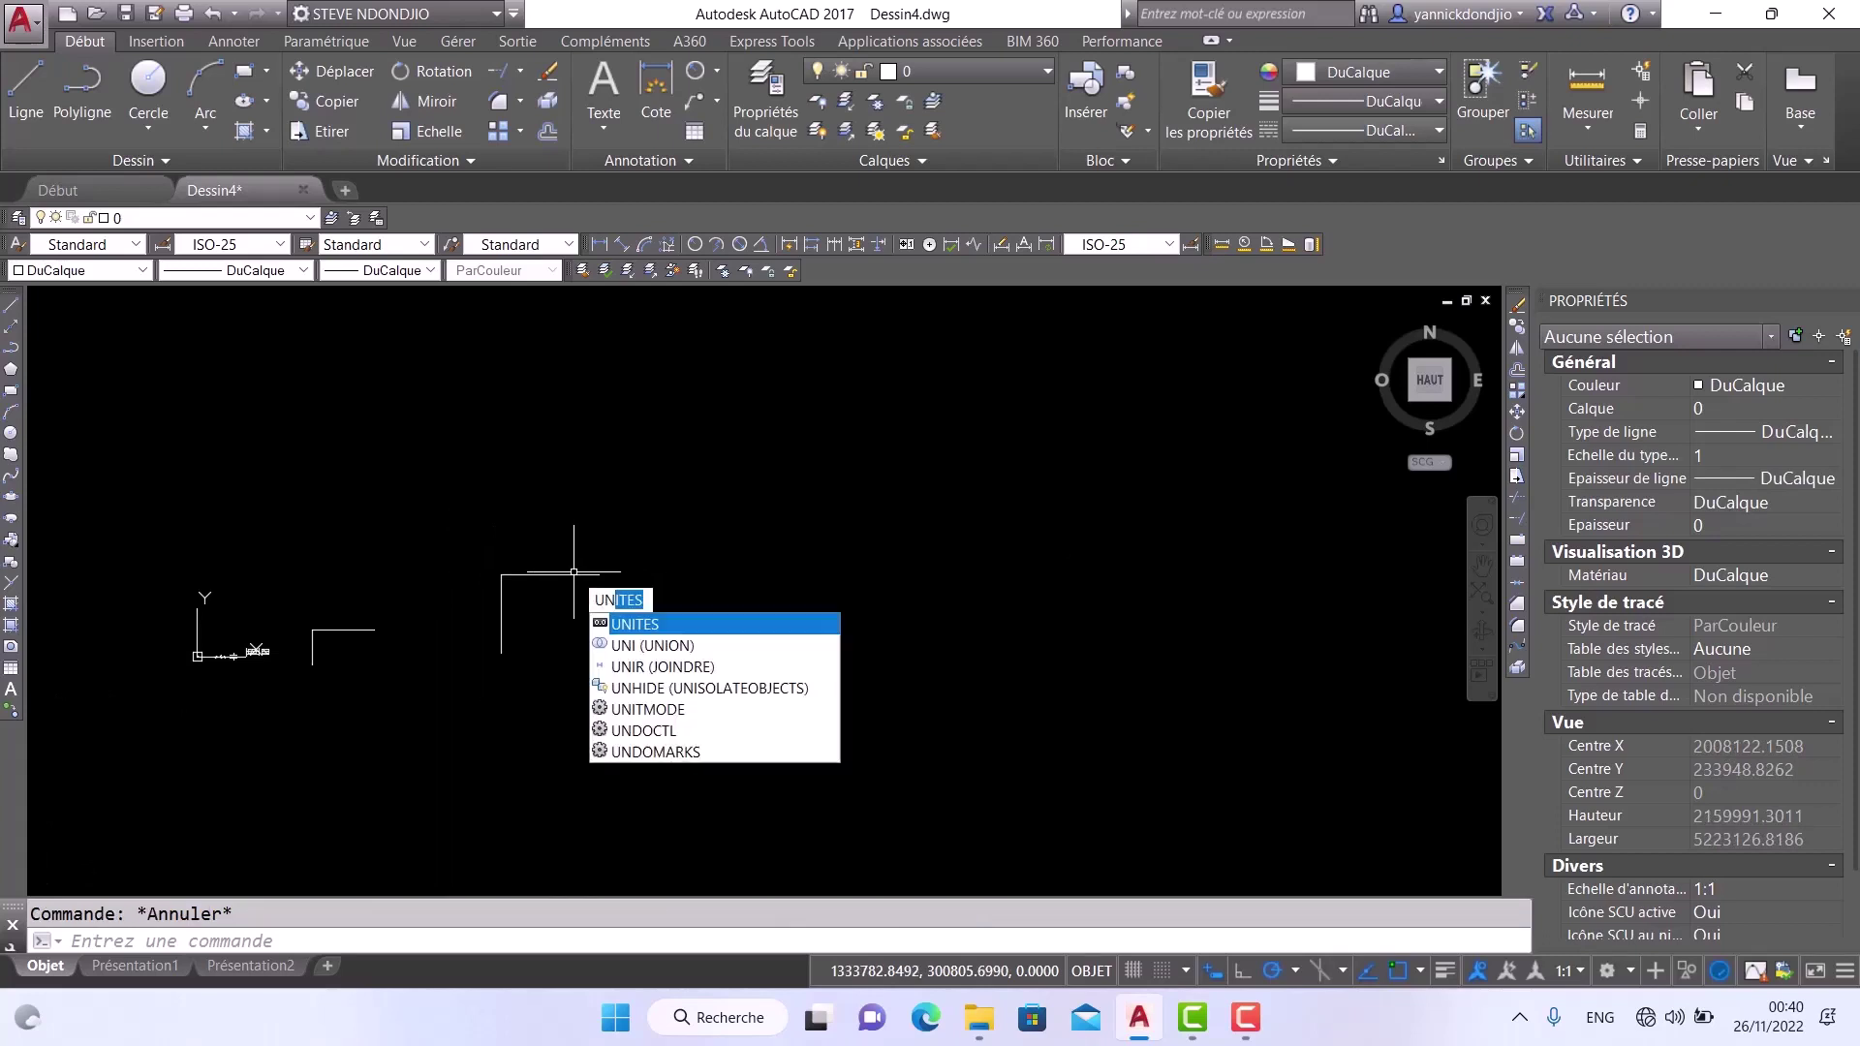
{"action": "type", "text": "O"}
{"action": "type", "text": "I"}
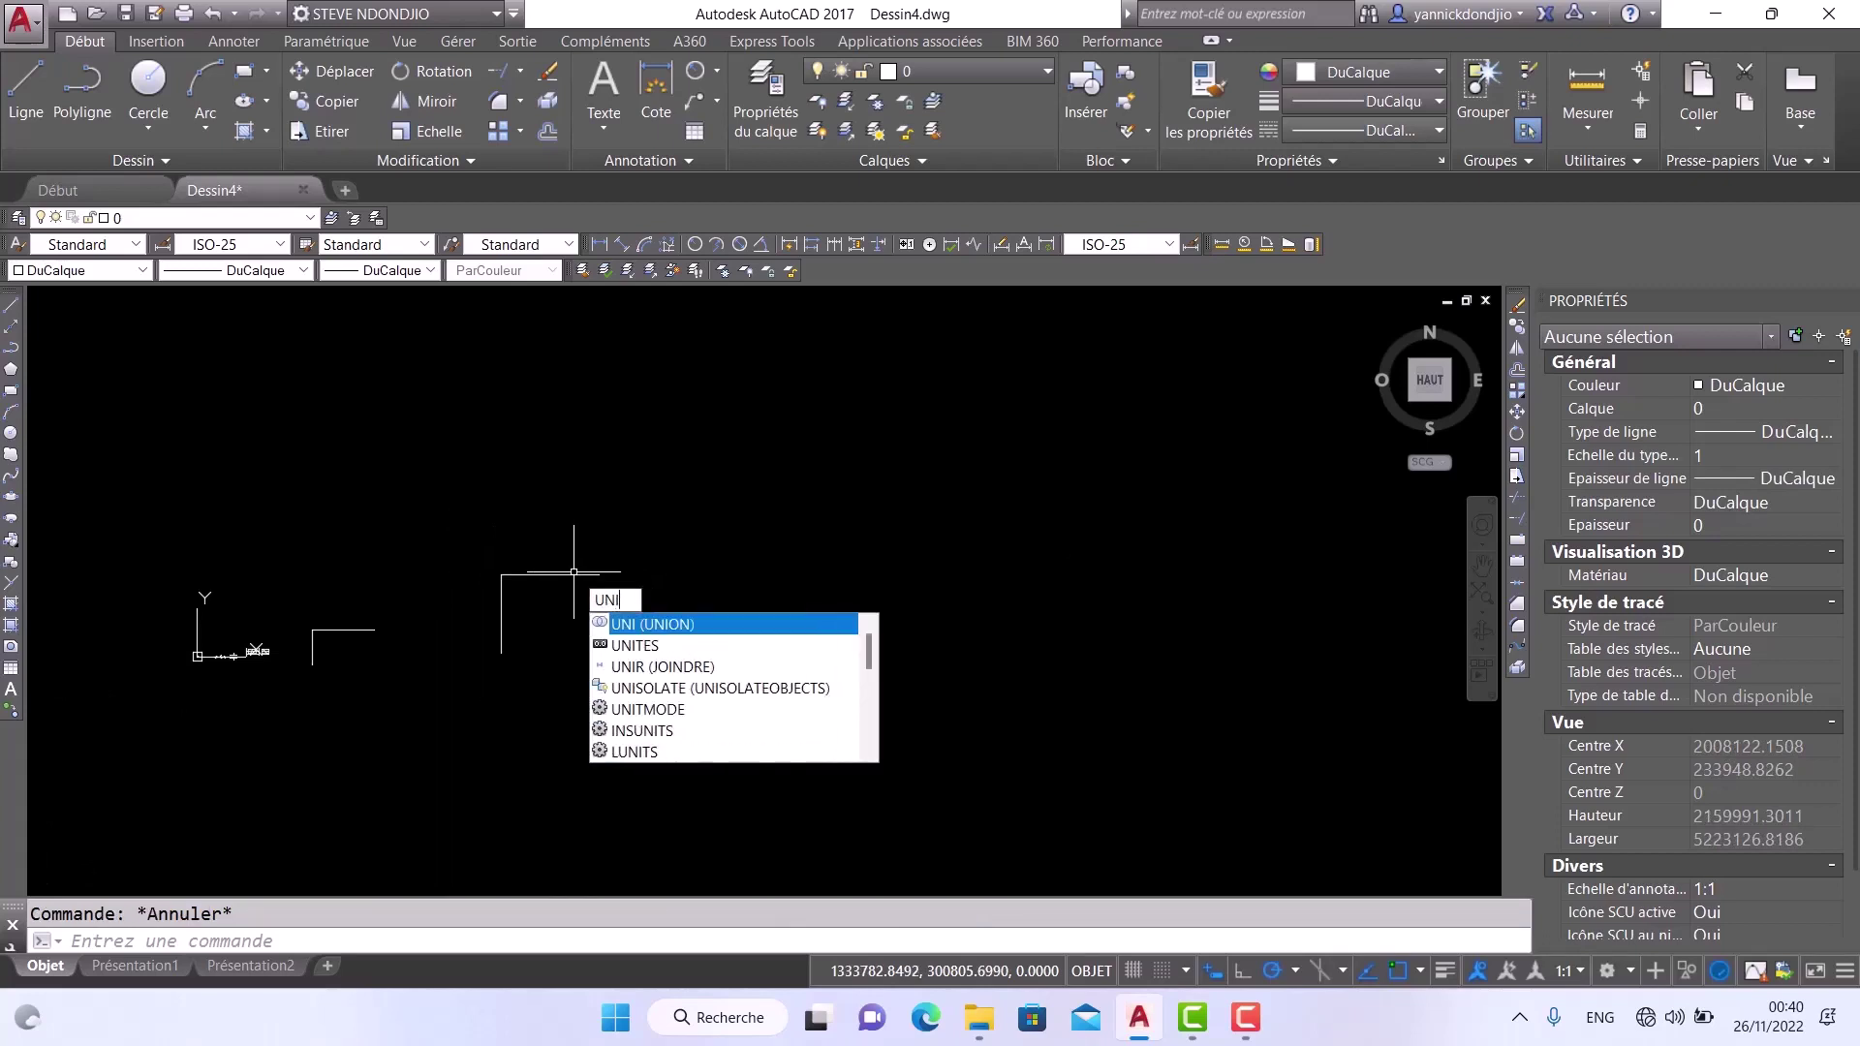
{"action": "left_click", "coordinate": [625, 647]}
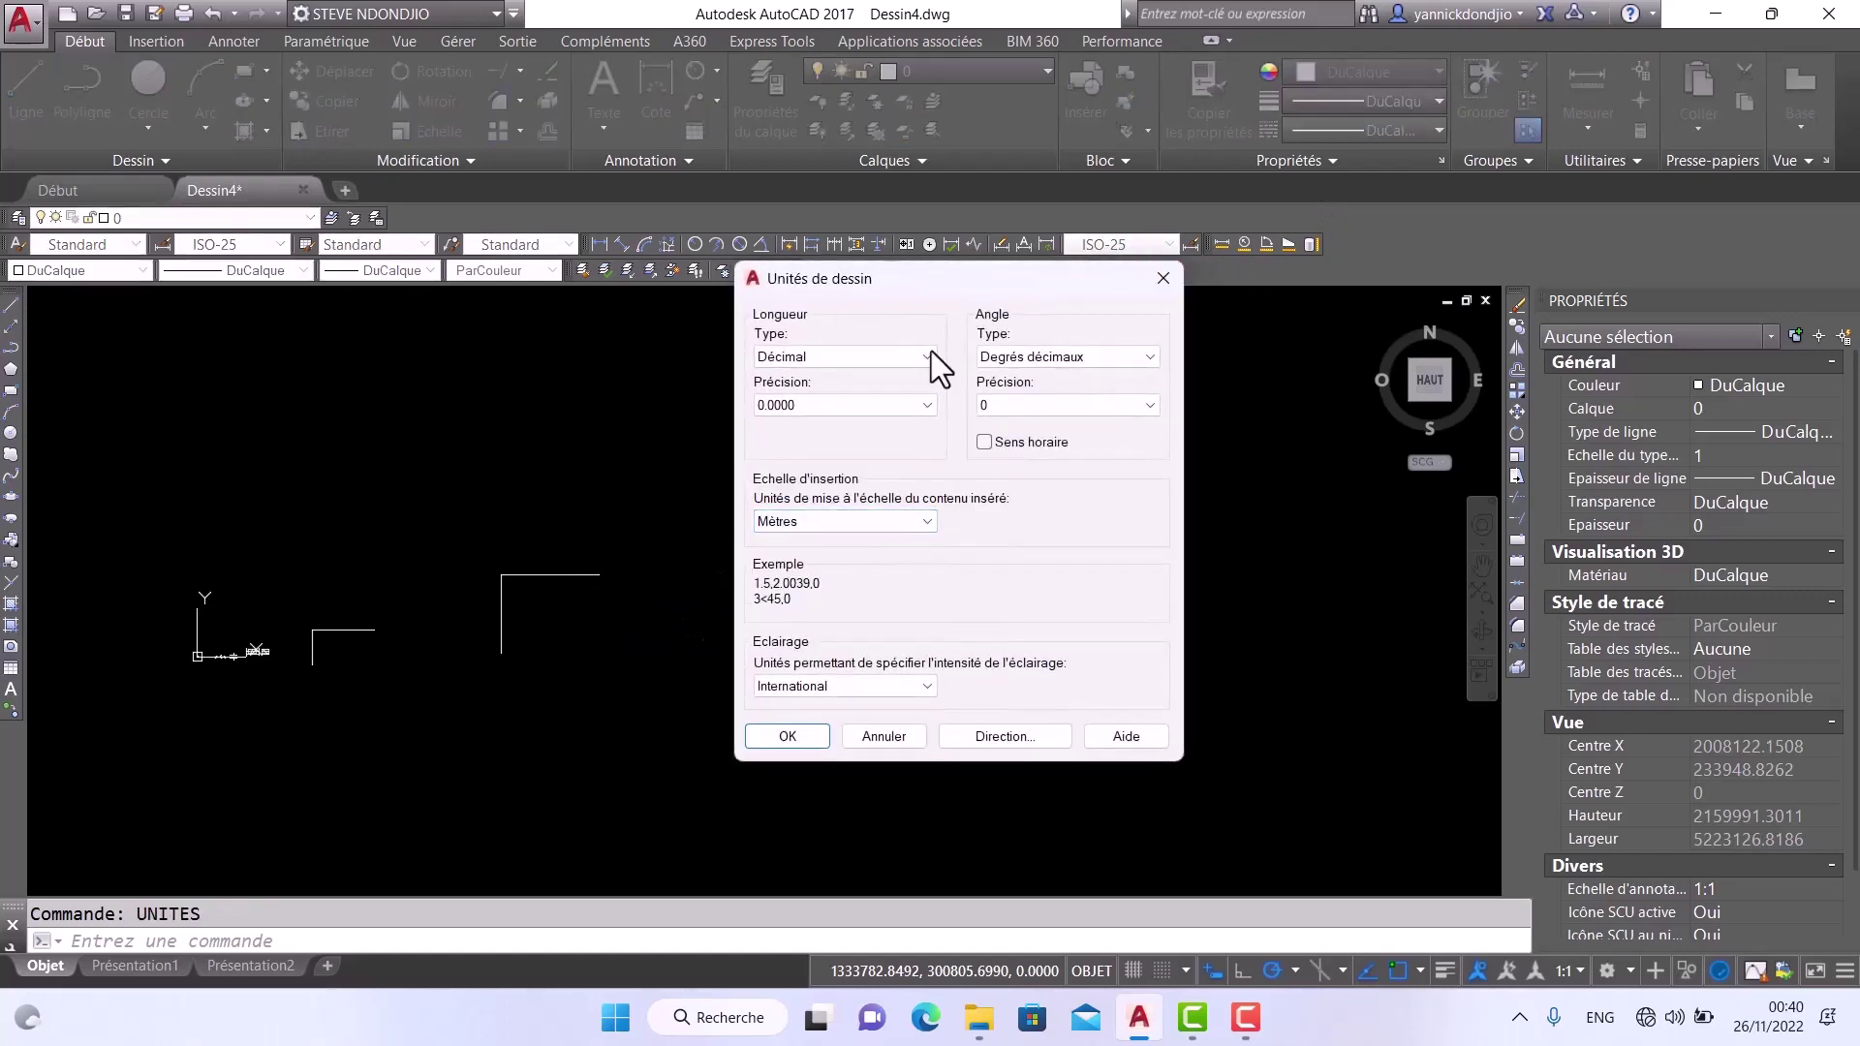
{"action": "left_click", "coordinate": [1164, 278]}
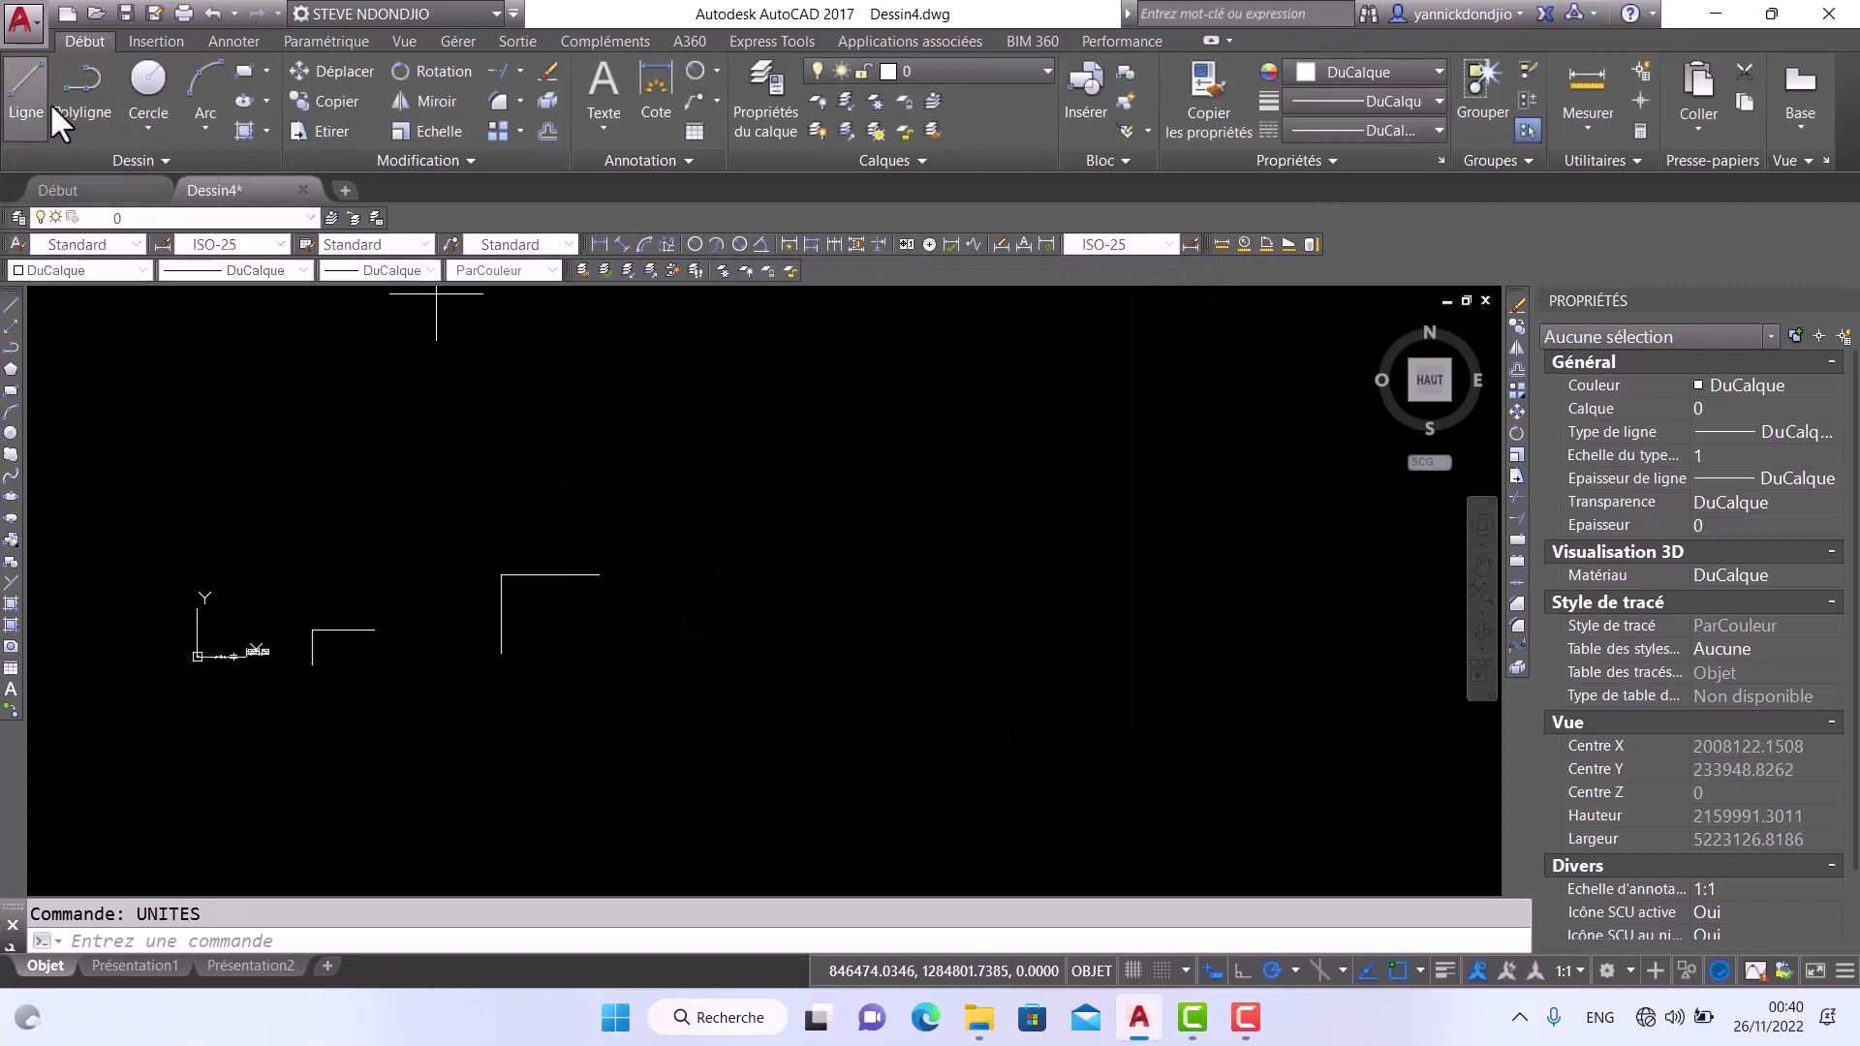
Draw a new right-angled corner in empty space, with a horizontal line and a shorter vertical line going down from its right end
{"action": "left_click", "coordinate": [26, 85]}
{"action": "left_click", "coordinate": [746, 553]}
{"action": "scroll", "coordinate": [822, 552], "scroll_direction": "up", "scroll_amount": 5}
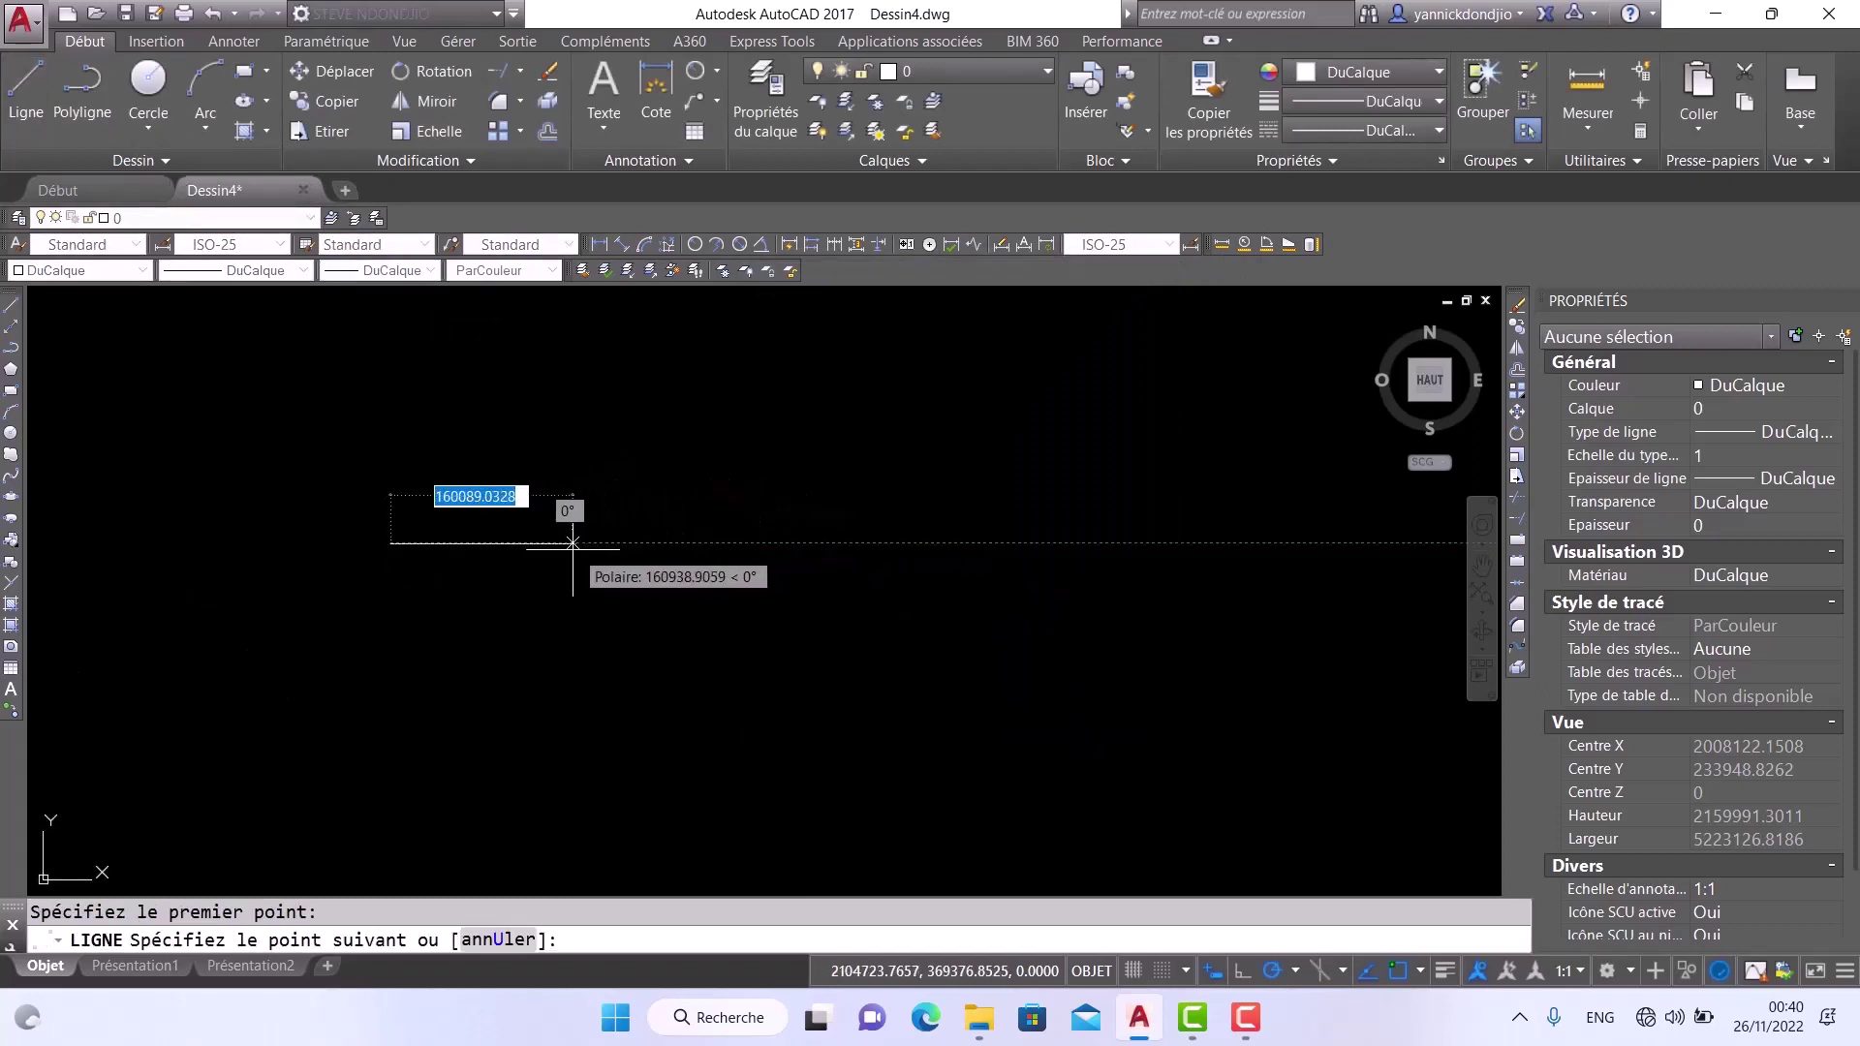
{"action": "scroll", "coordinate": [580, 542], "scroll_direction": "up", "scroll_amount": 4}
{"action": "scroll", "coordinate": [1021, 514], "scroll_direction": "down", "scroll_amount": 4}
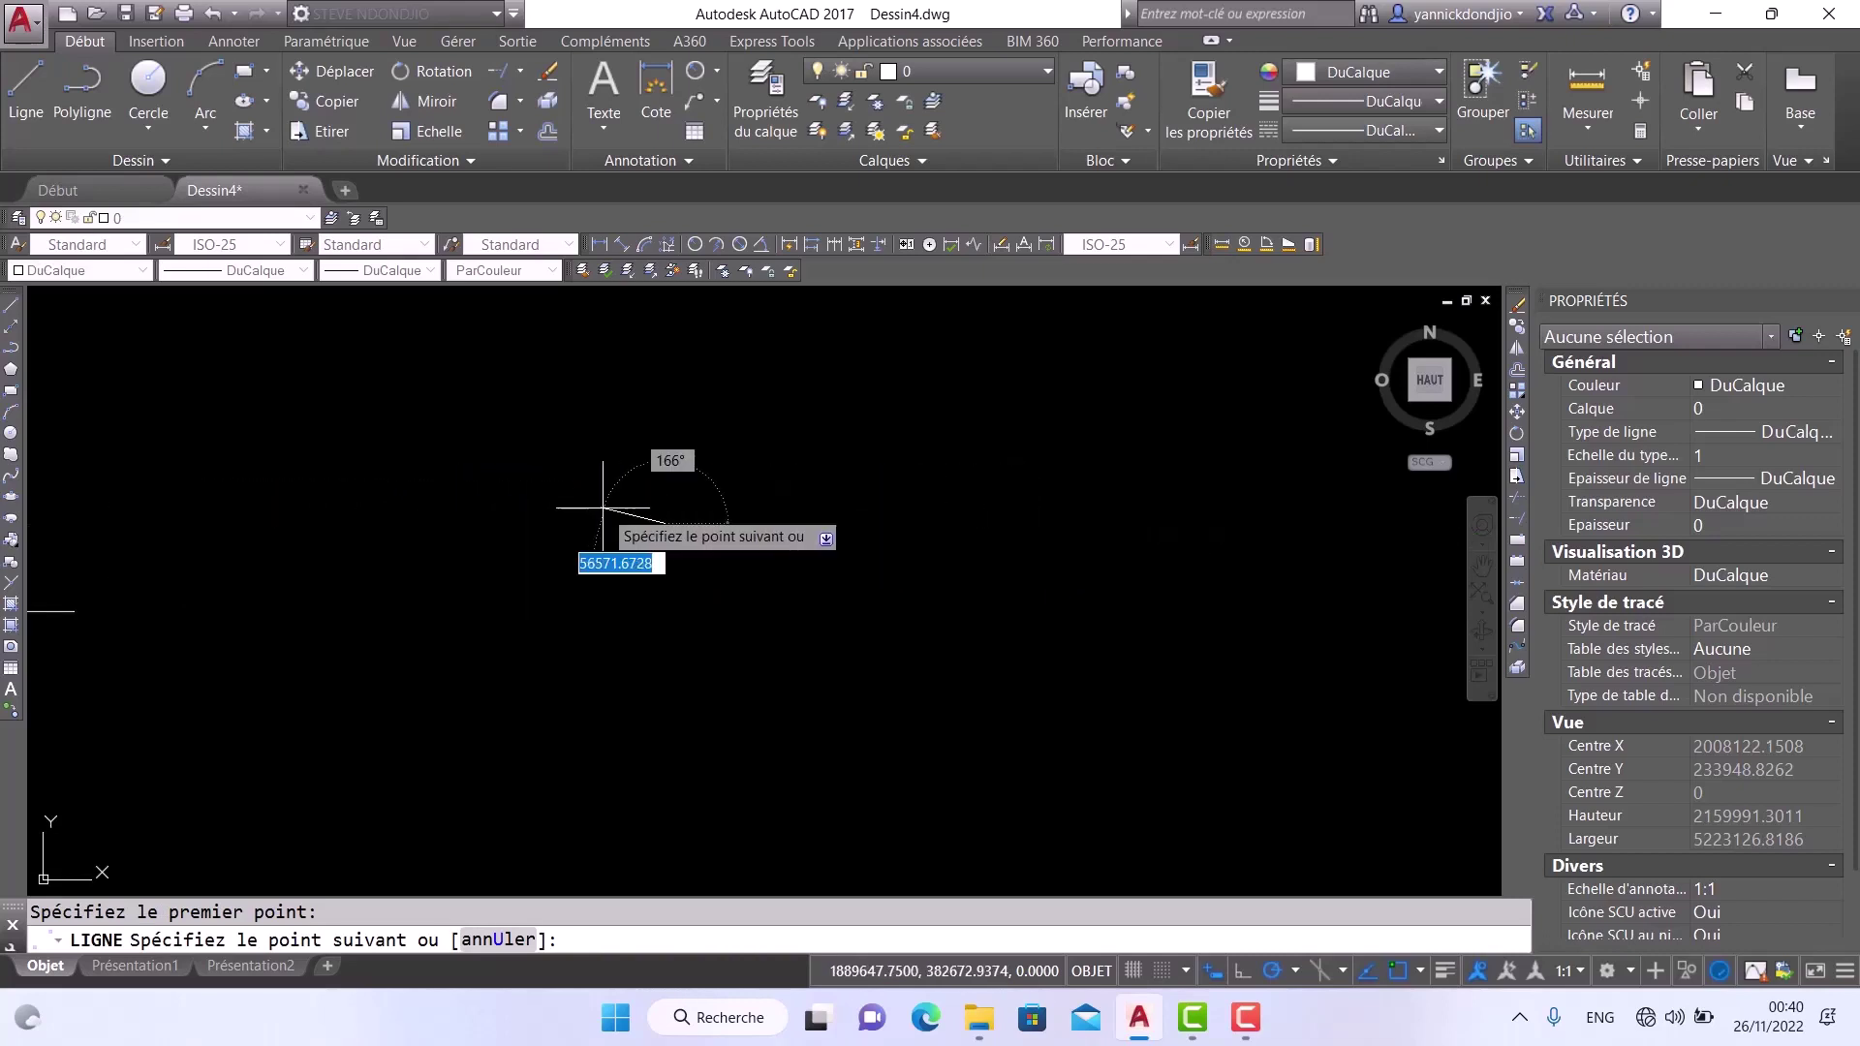
{"action": "scroll", "coordinate": [610, 507], "scroll_direction": "up", "scroll_amount": 10}
{"action": "scroll", "coordinate": [880, 543], "scroll_direction": "down", "scroll_amount": 2}
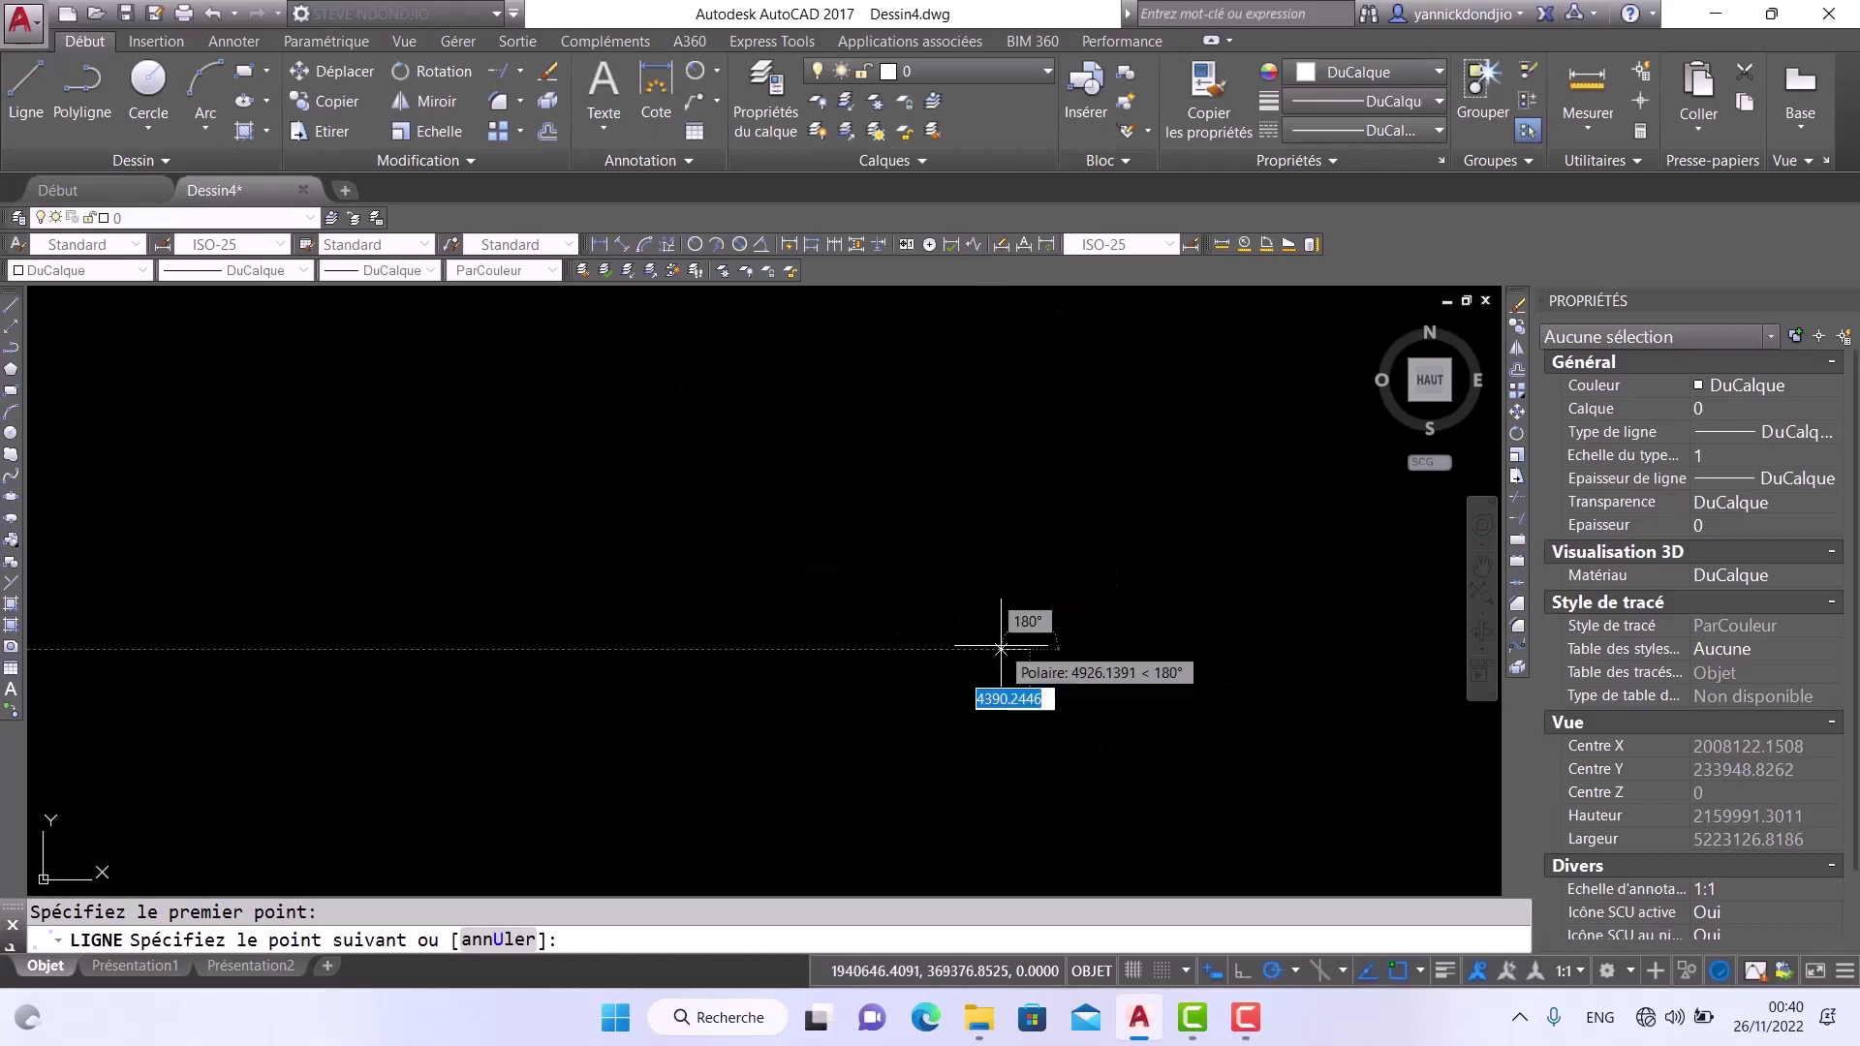
{"action": "scroll", "coordinate": [1124, 657], "scroll_direction": "up", "scroll_amount": 6}
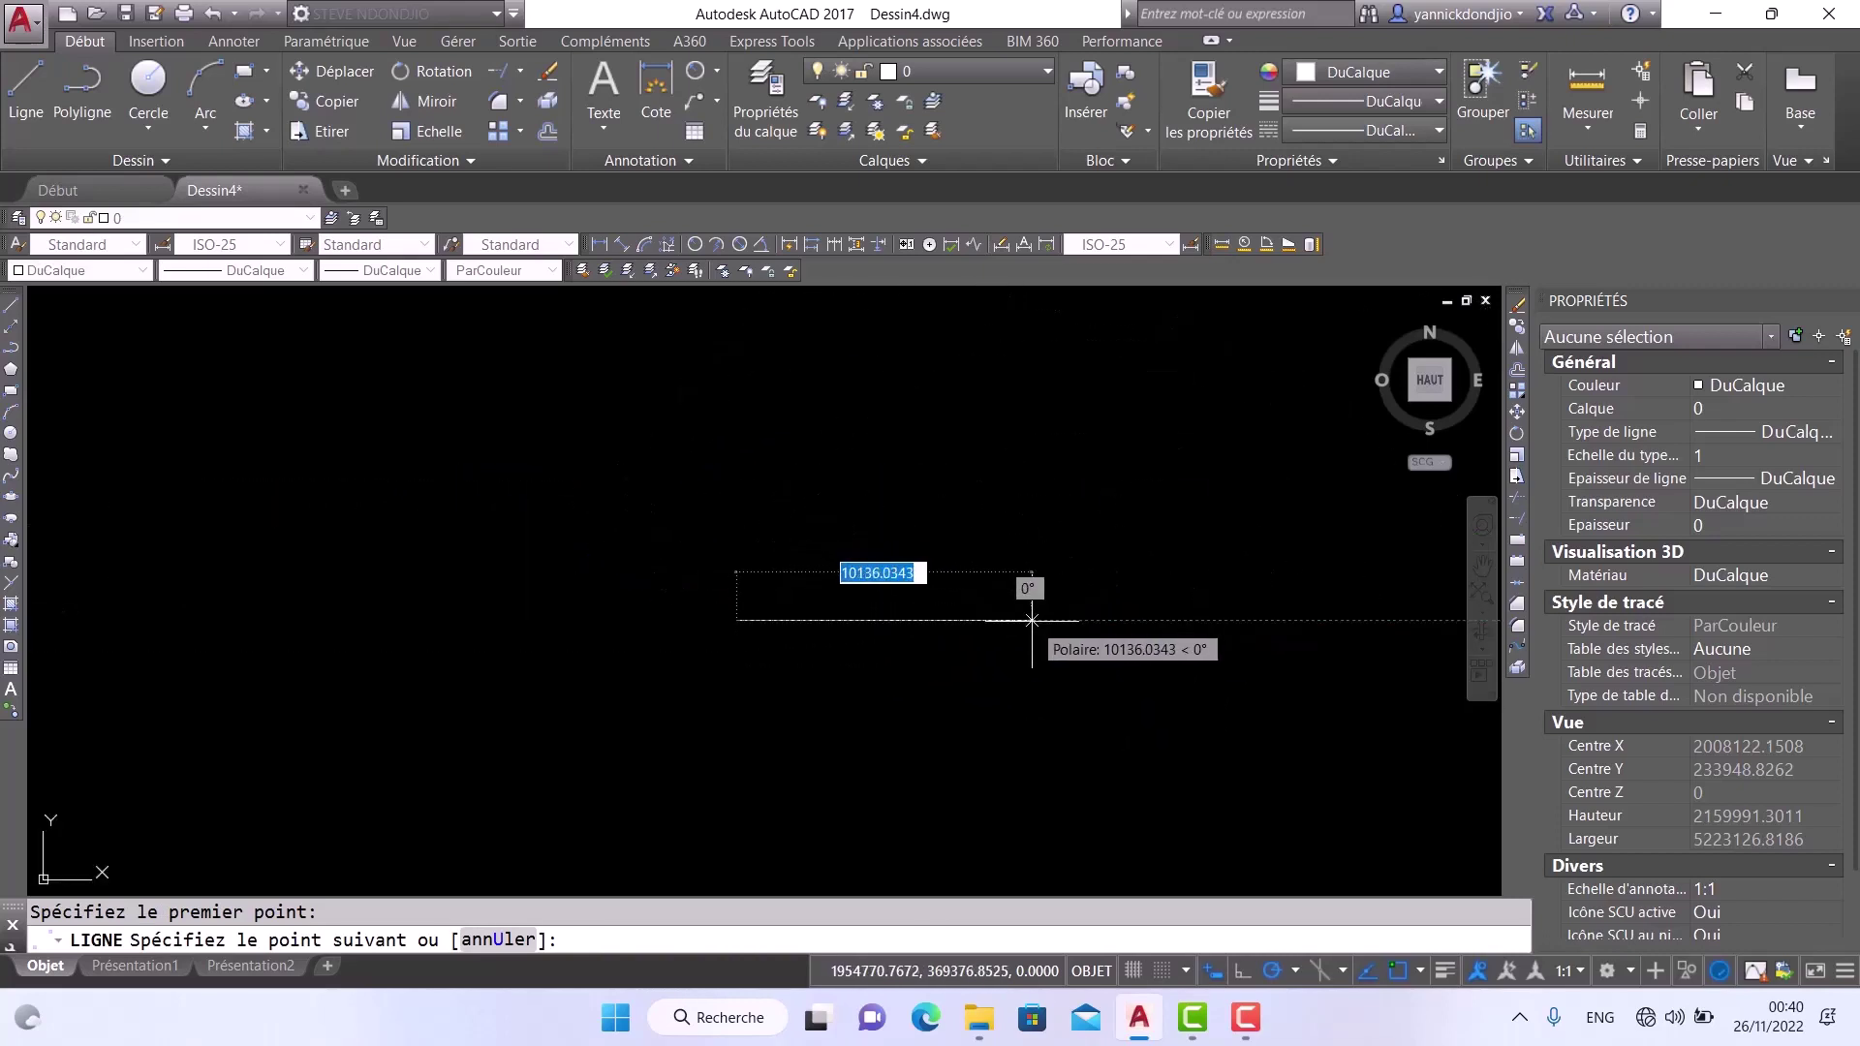
{"action": "left_click", "coordinate": [886, 620]}
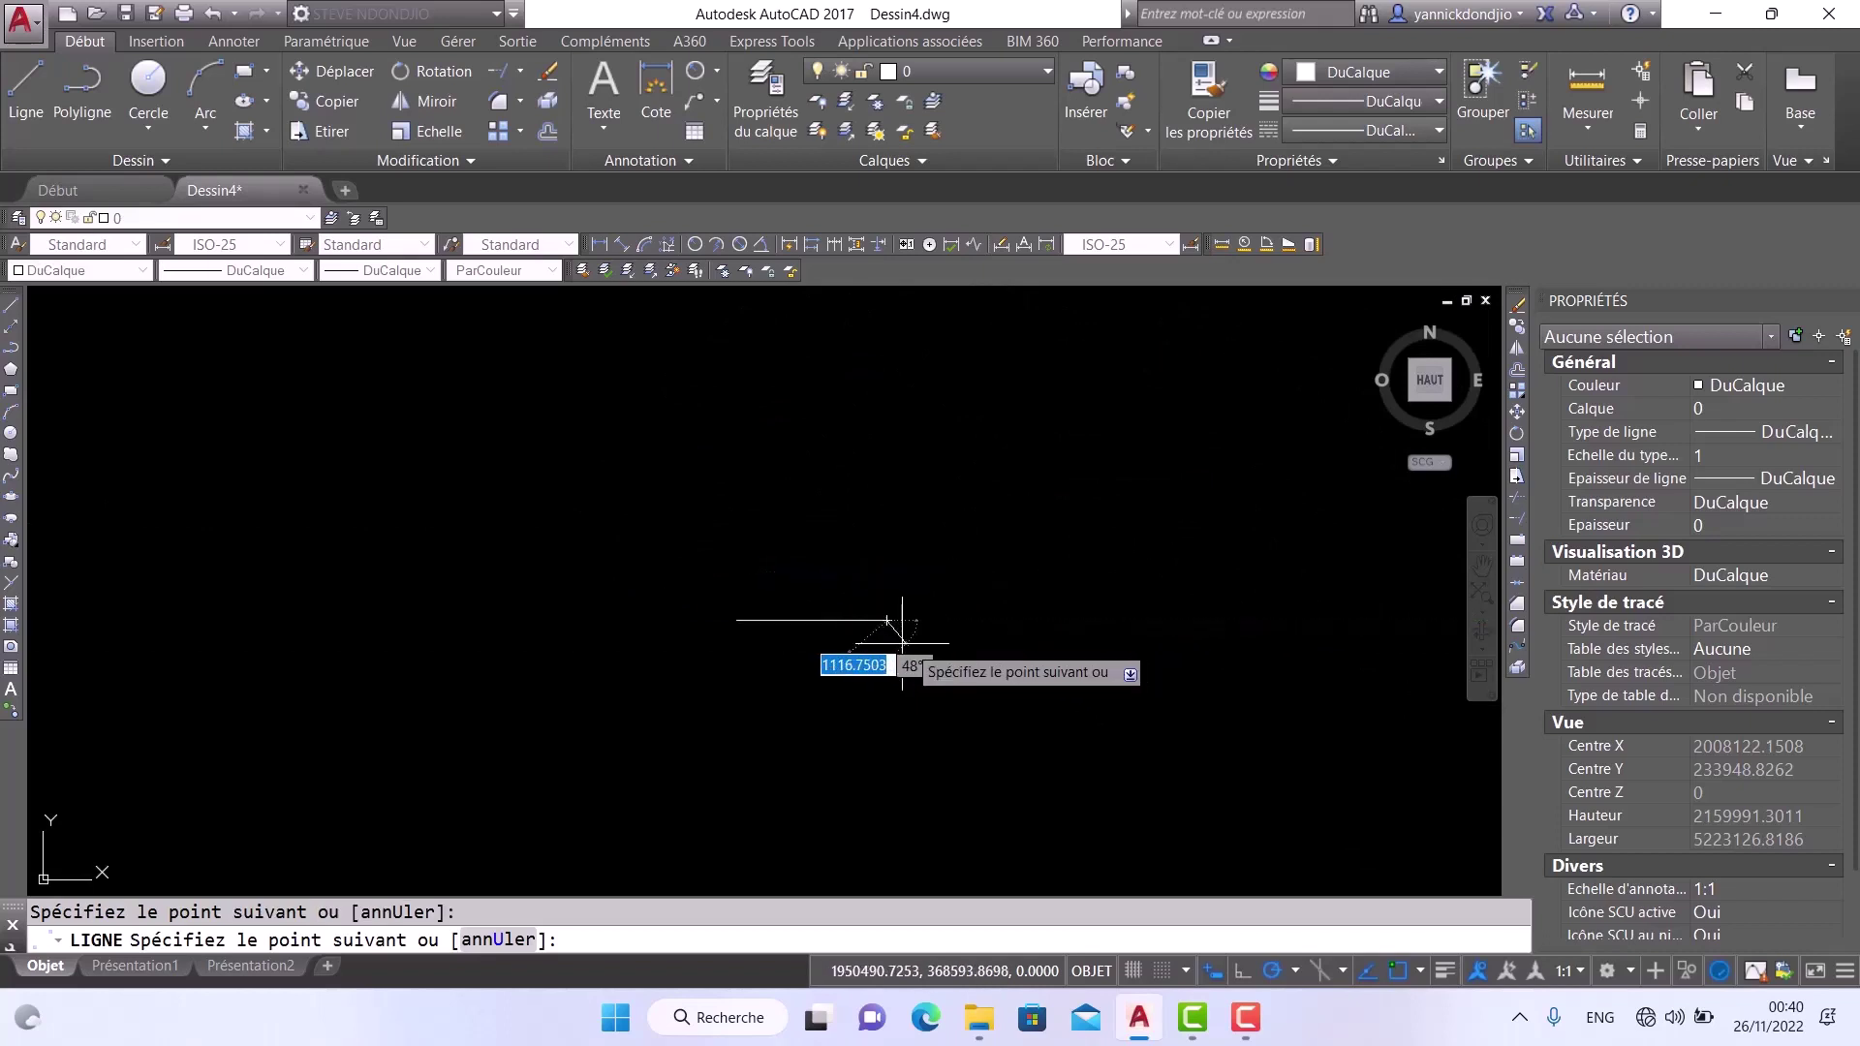
{"action": "left_click", "coordinate": [887, 710]}
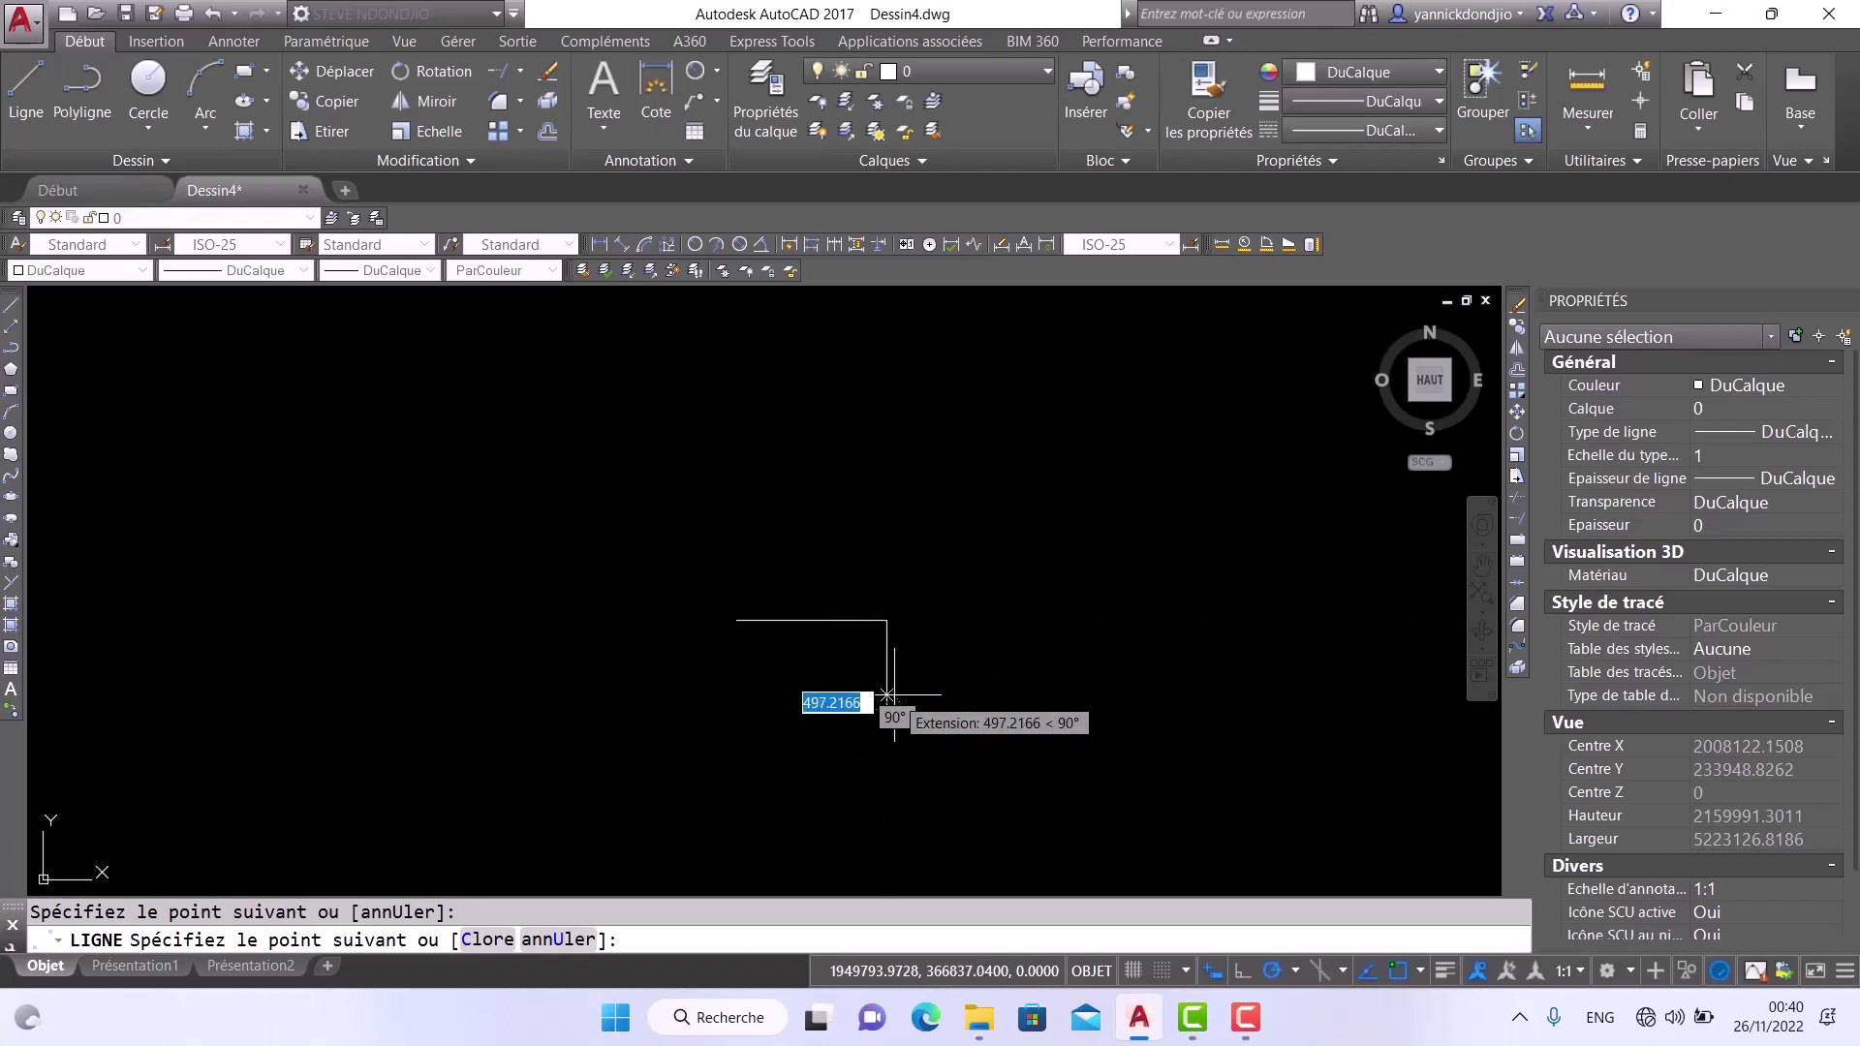
{"action": "key", "text": "Escape"}
{"action": "scroll", "coordinate": [860, 664], "scroll_direction": "up", "scroll_amount": 4}
{"action": "scroll", "coordinate": [904, 552], "scroll_direction": "up", "scroll_amount": 2}
{"action": "scroll", "coordinate": [904, 484], "scroll_direction": "down", "scroll_amount": 5}
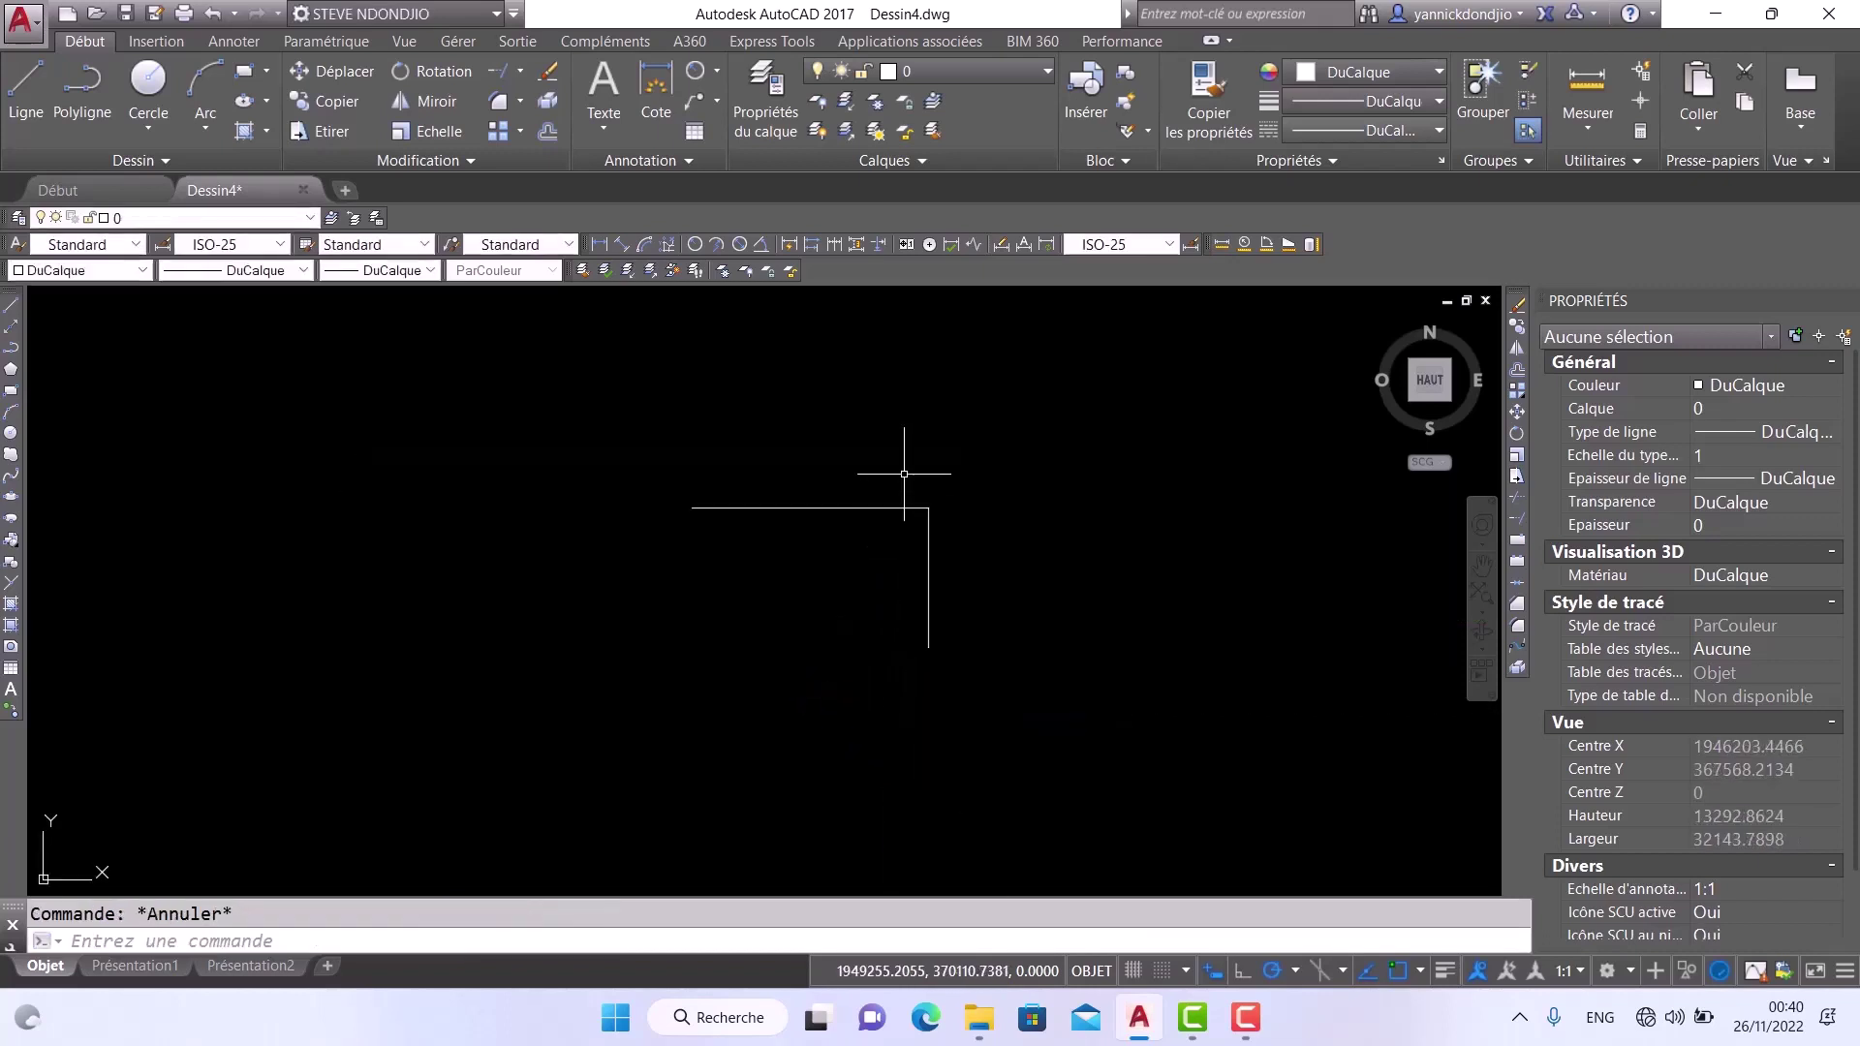
{"action": "scroll", "coordinate": [915, 525], "scroll_direction": "up", "scroll_amount": 4}
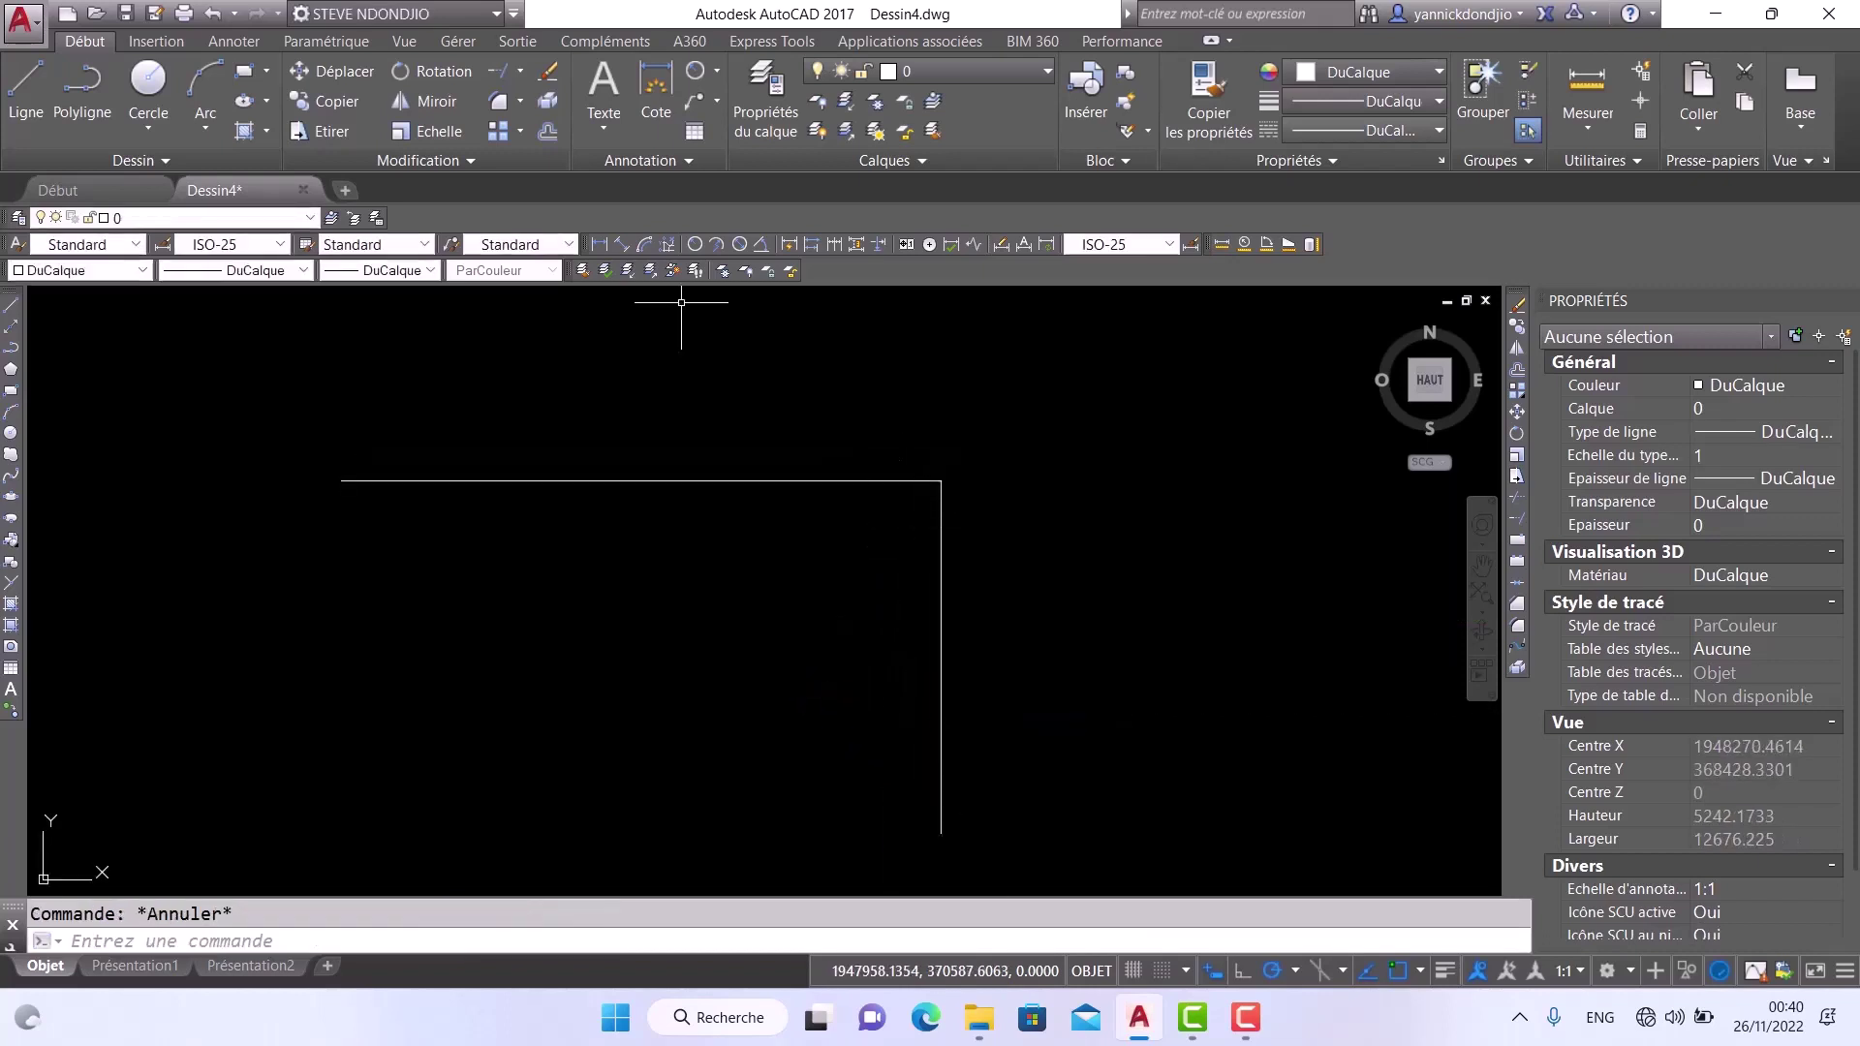
Fillet the new corner between its horizontal and vertical lines with a radius of 1000
{"action": "left_click", "coordinate": [492, 105]}
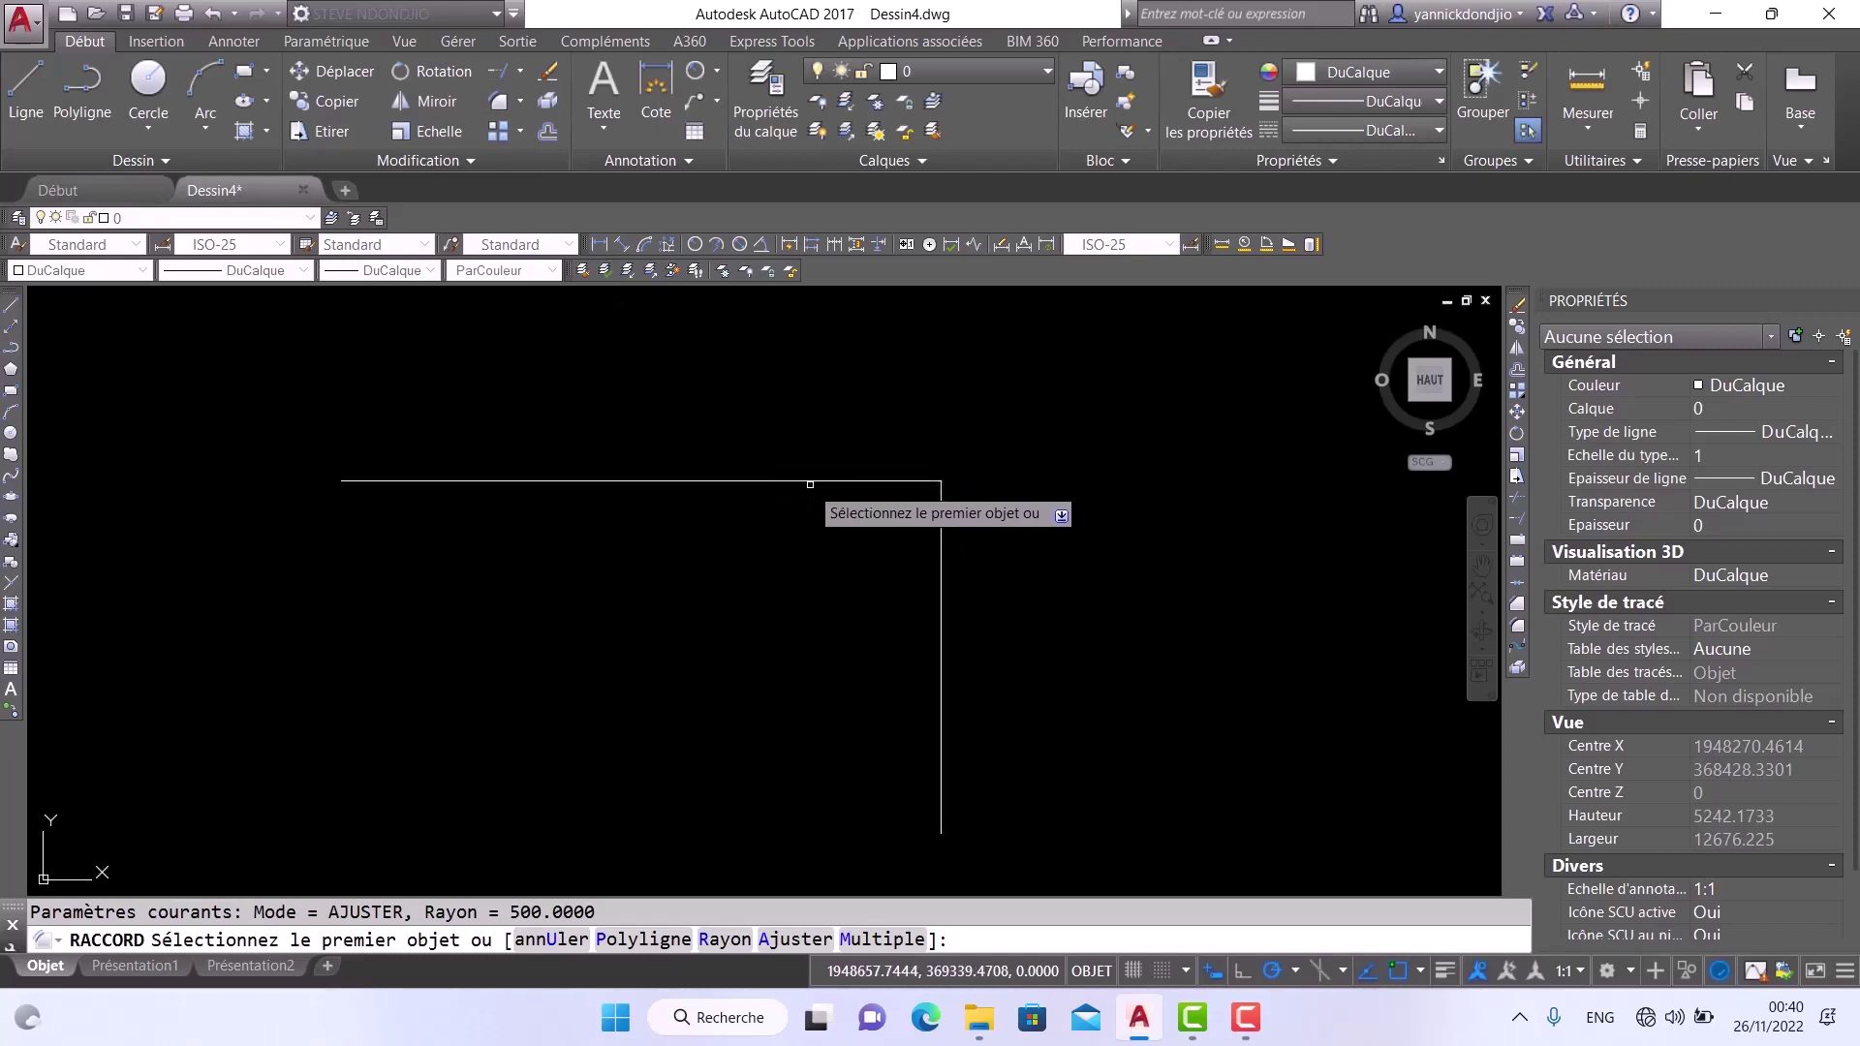
{"action": "left_click", "coordinate": [740, 945]}
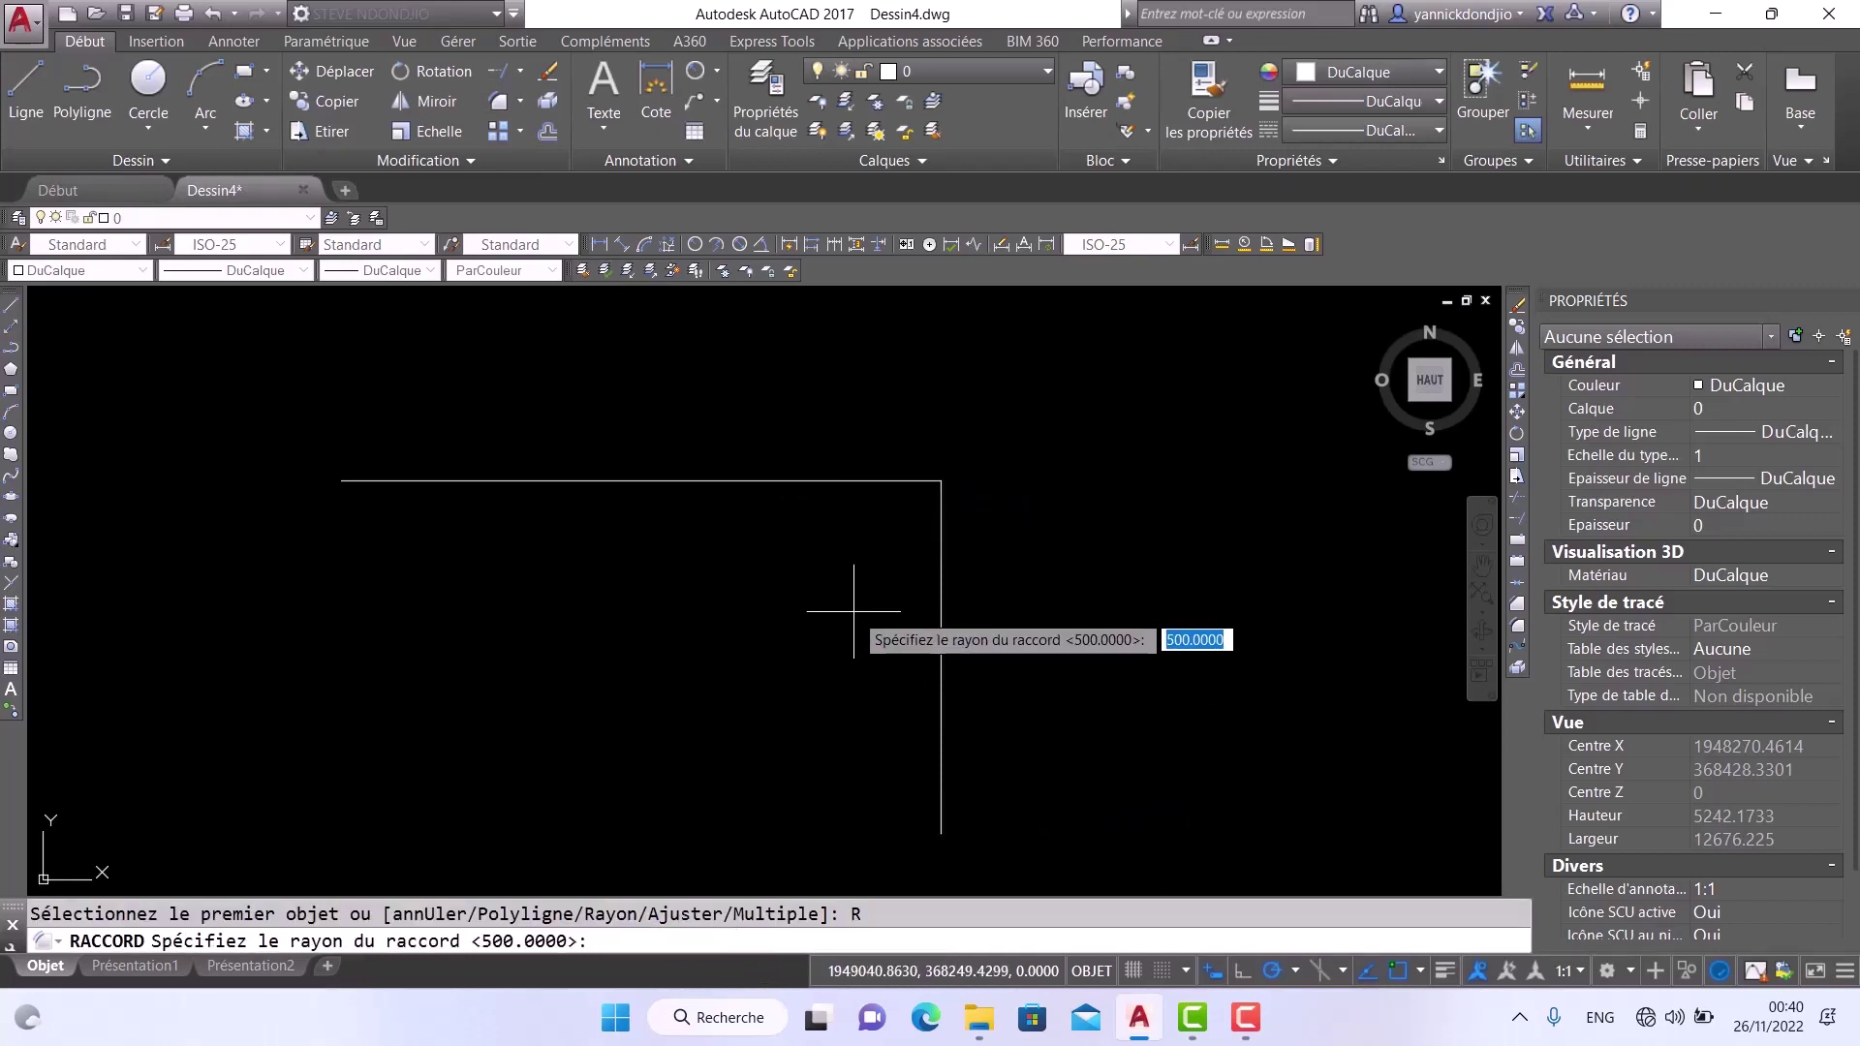
{"action": "type", "text": "1"}
{"action": "key", "text": "Return"}
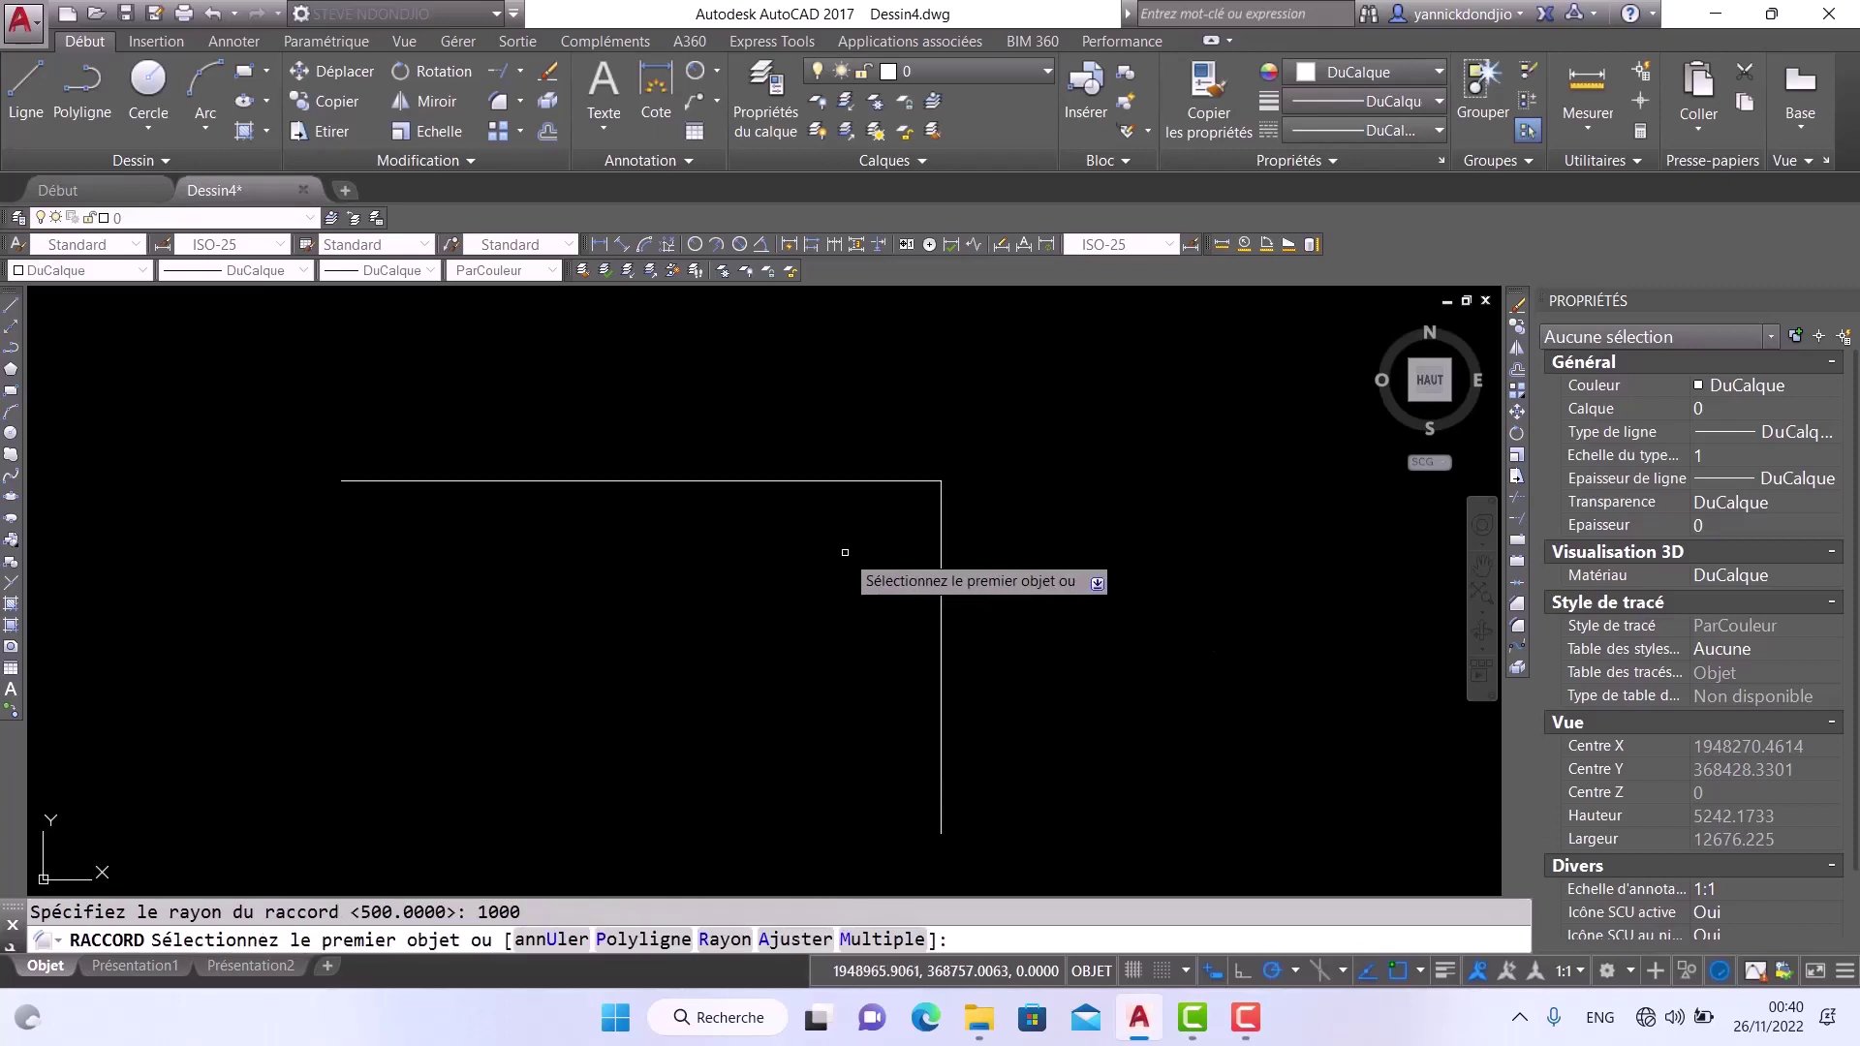
{"action": "left_click", "coordinate": [834, 483]}
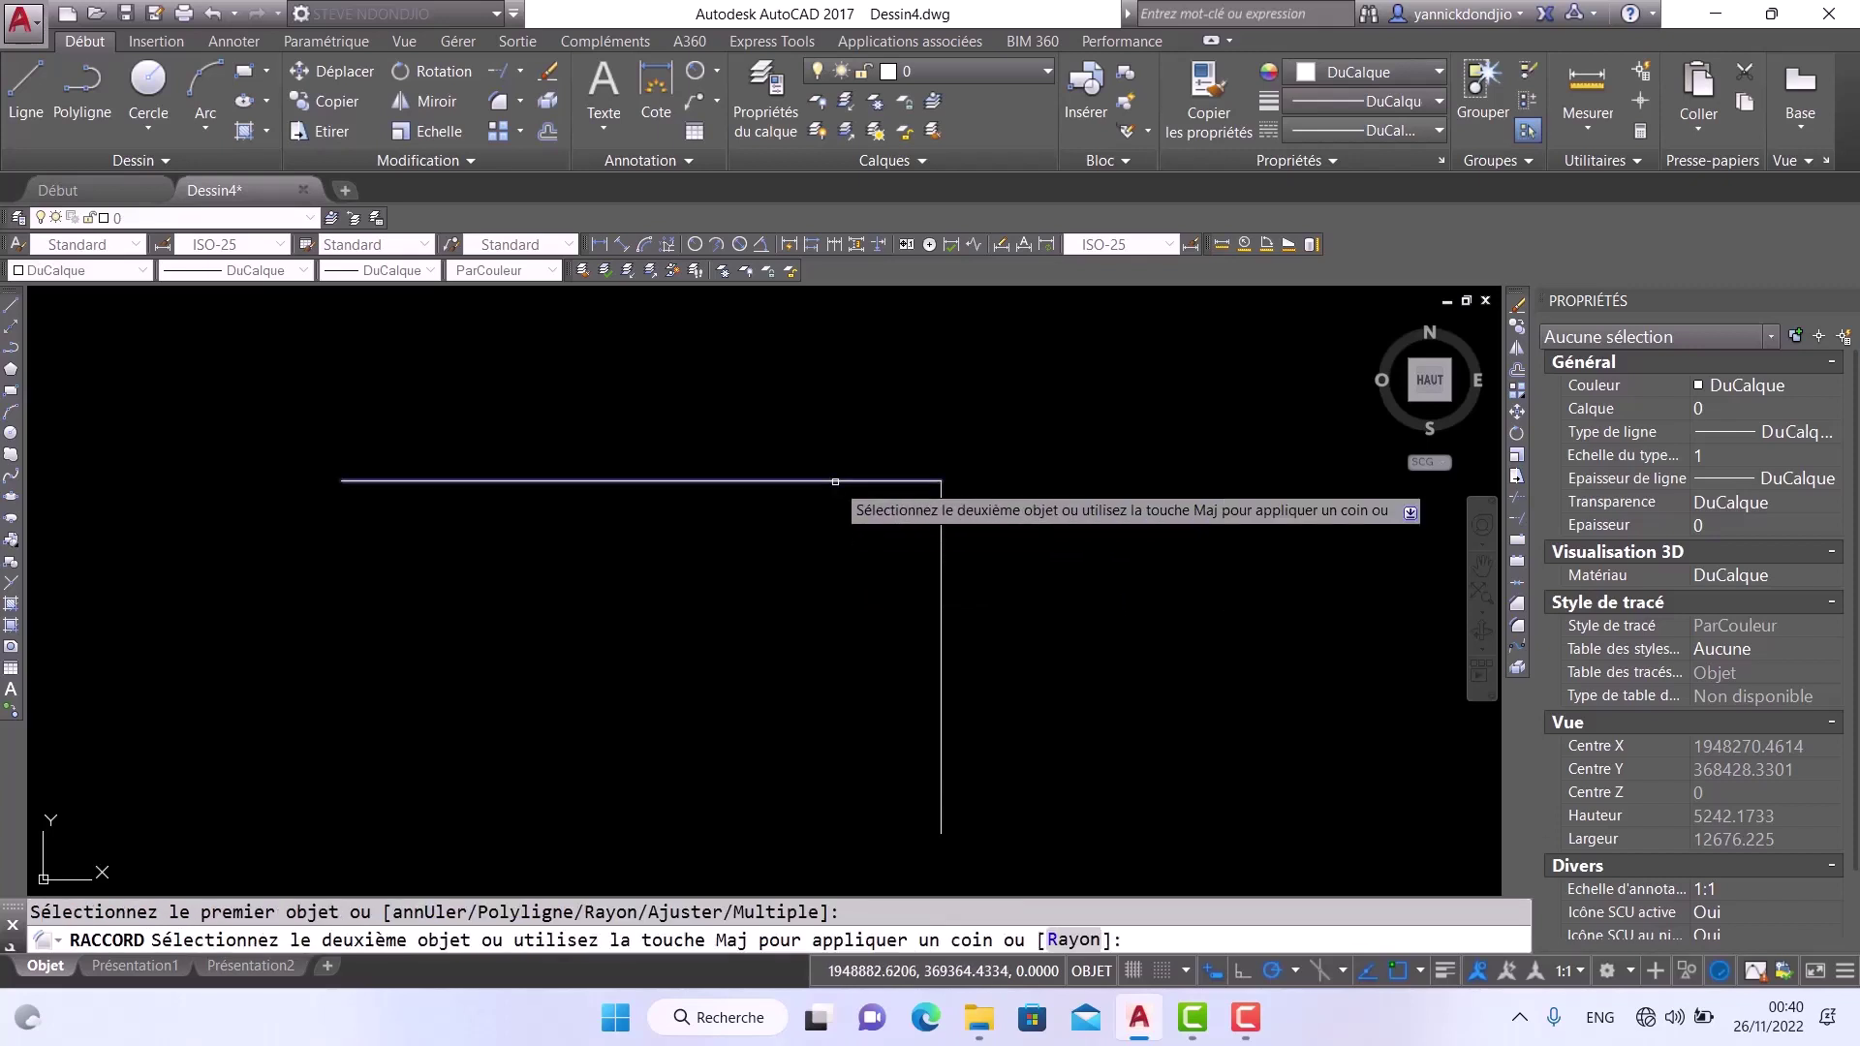
{"action": "left_click", "coordinate": [941, 598]}
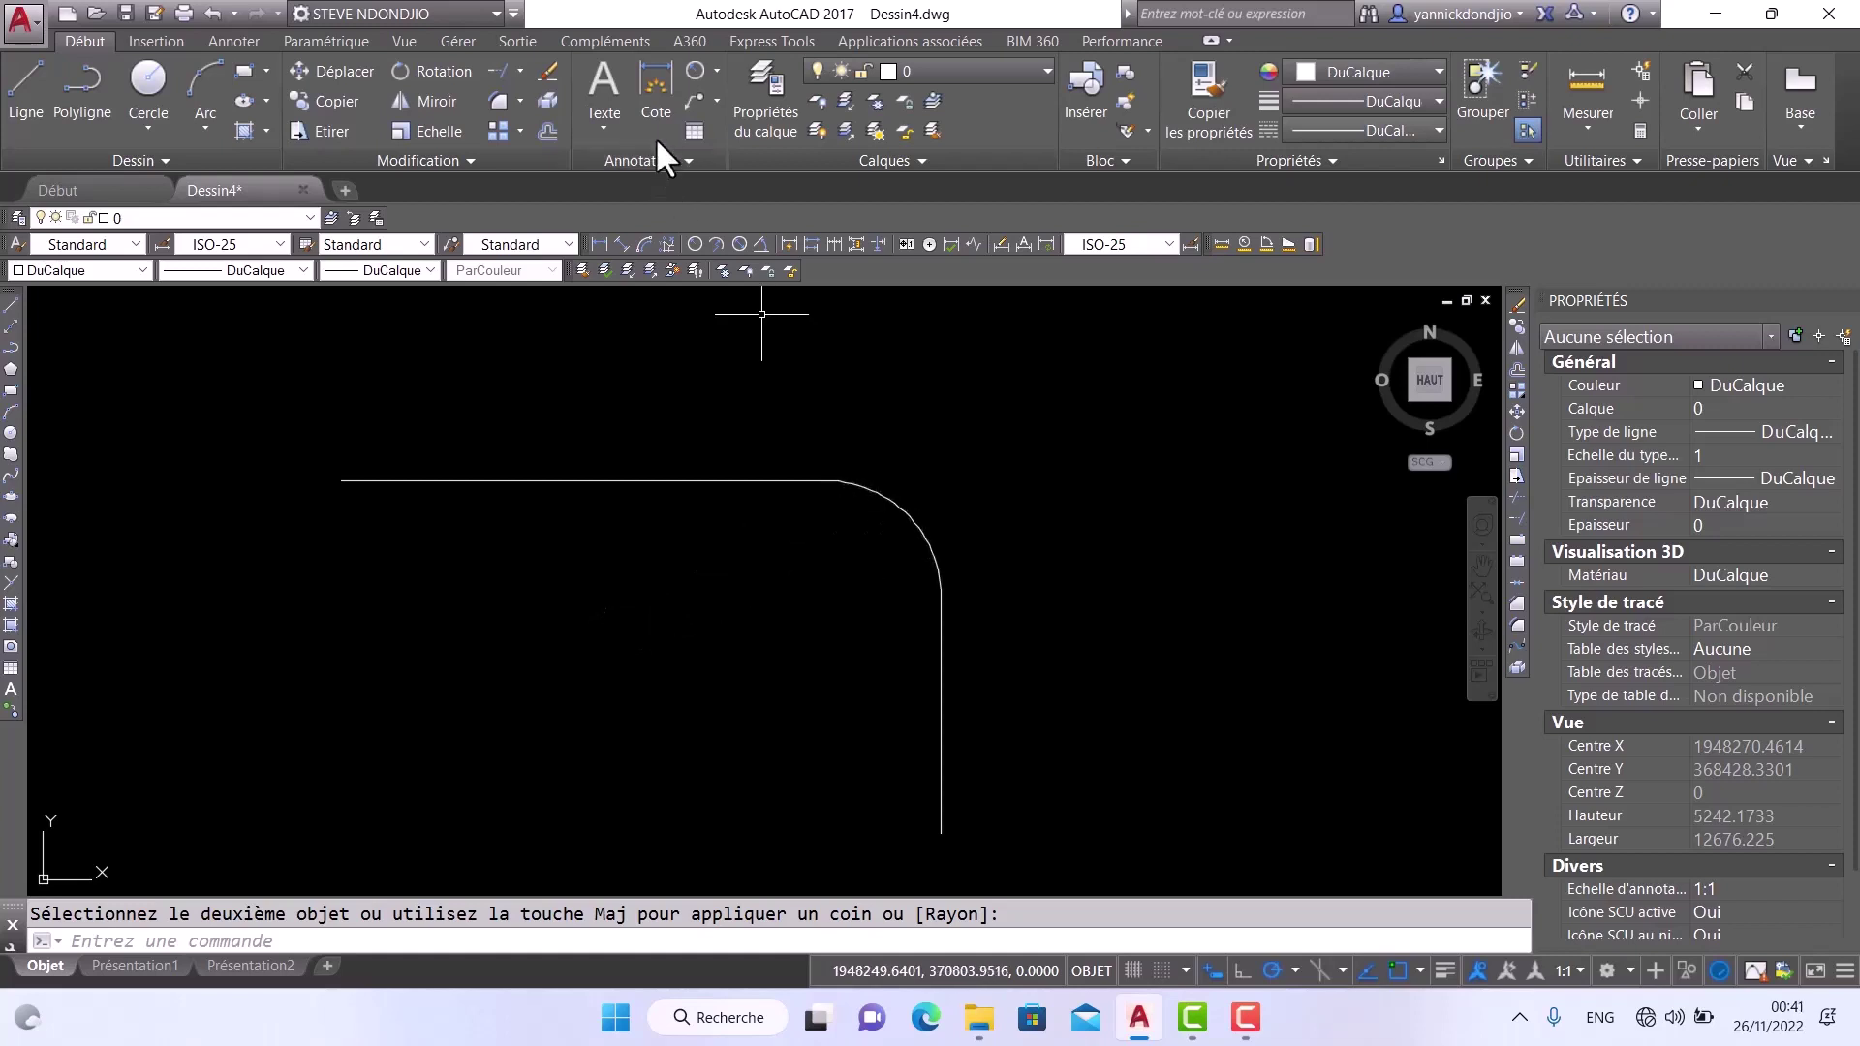
Add a radius dimension to the new corner's fillet arc, placing its text outside the corner, and inspect it up close
{"action": "left_click", "coordinate": [696, 101]}
{"action": "left_click", "coordinate": [907, 514]}
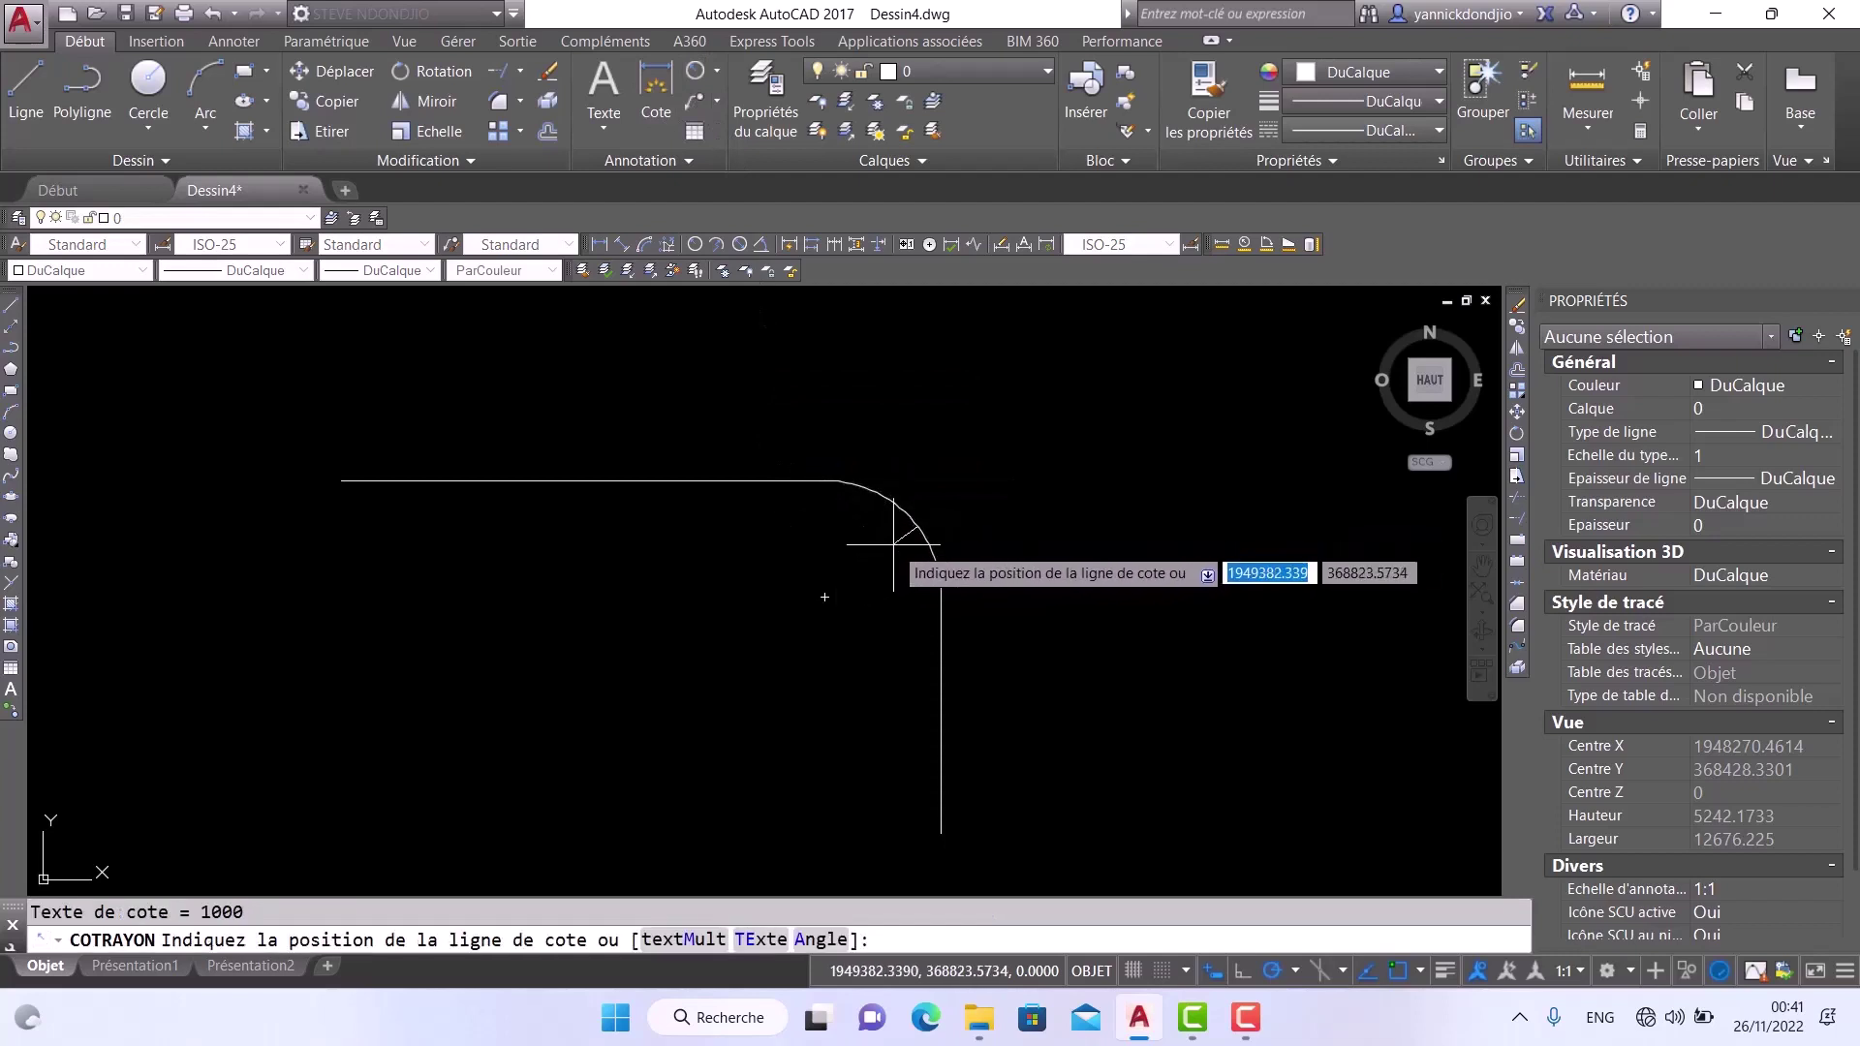
{"action": "scroll", "coordinate": [852, 558], "scroll_direction": "up", "scroll_amount": 8}
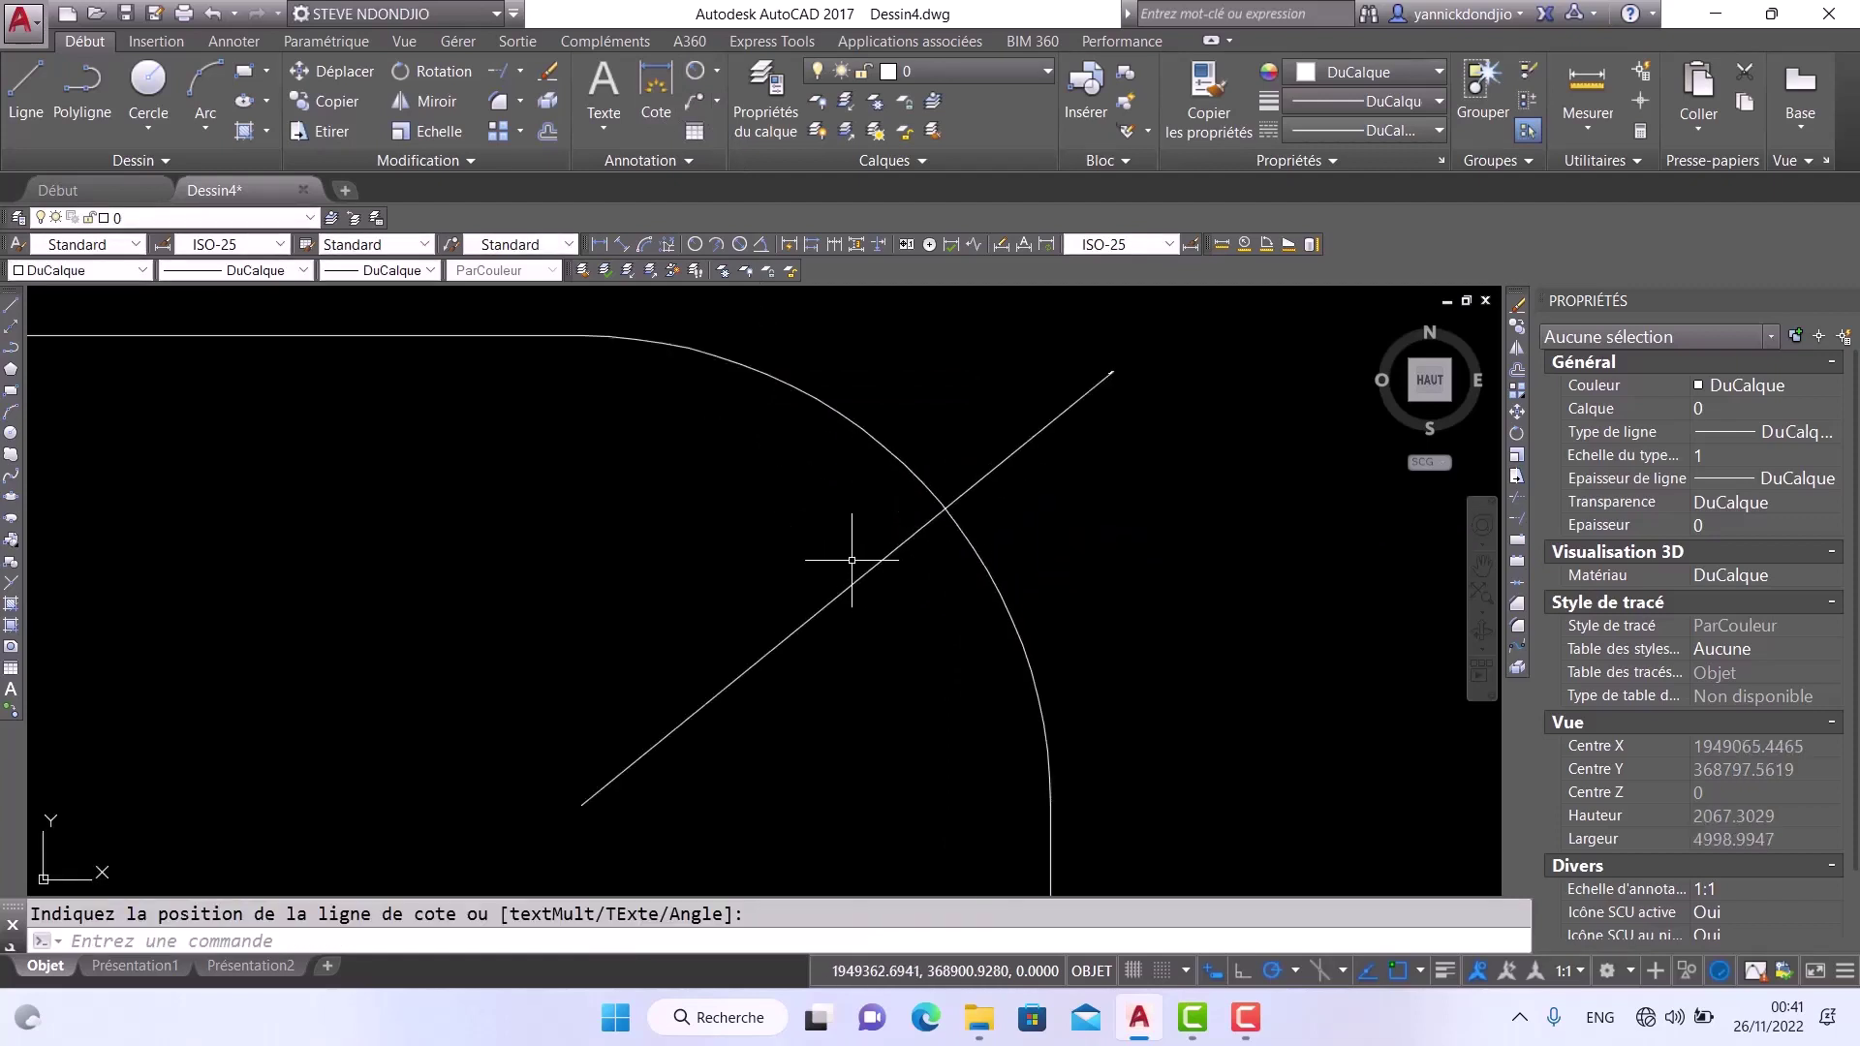
{"action": "scroll", "coordinate": [947, 491], "scroll_direction": "down", "scroll_amount": 3}
{"action": "scroll", "coordinate": [972, 445], "scroll_direction": "up", "scroll_amount": 9}
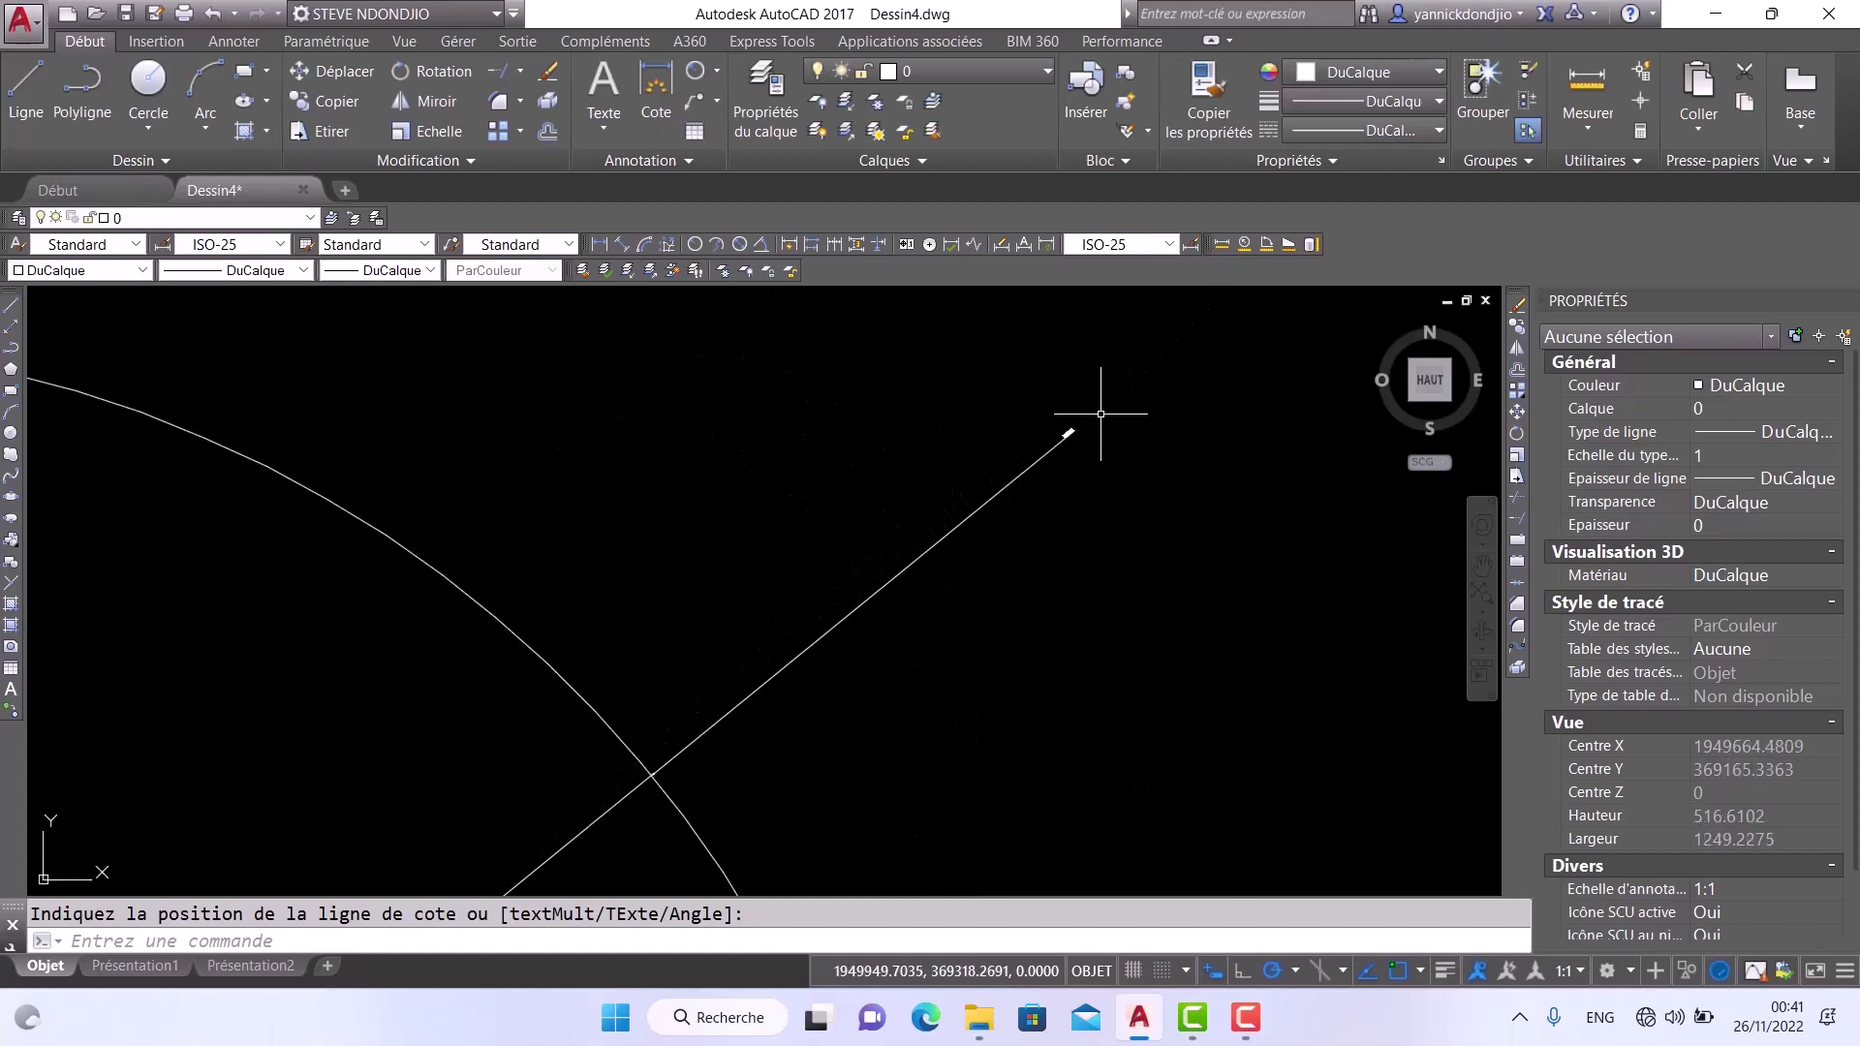
{"action": "scroll", "coordinate": [884, 392], "scroll_direction": "up", "scroll_amount": 5}
{"action": "scroll", "coordinate": [896, 411], "scroll_direction": "down", "scroll_amount": 20}
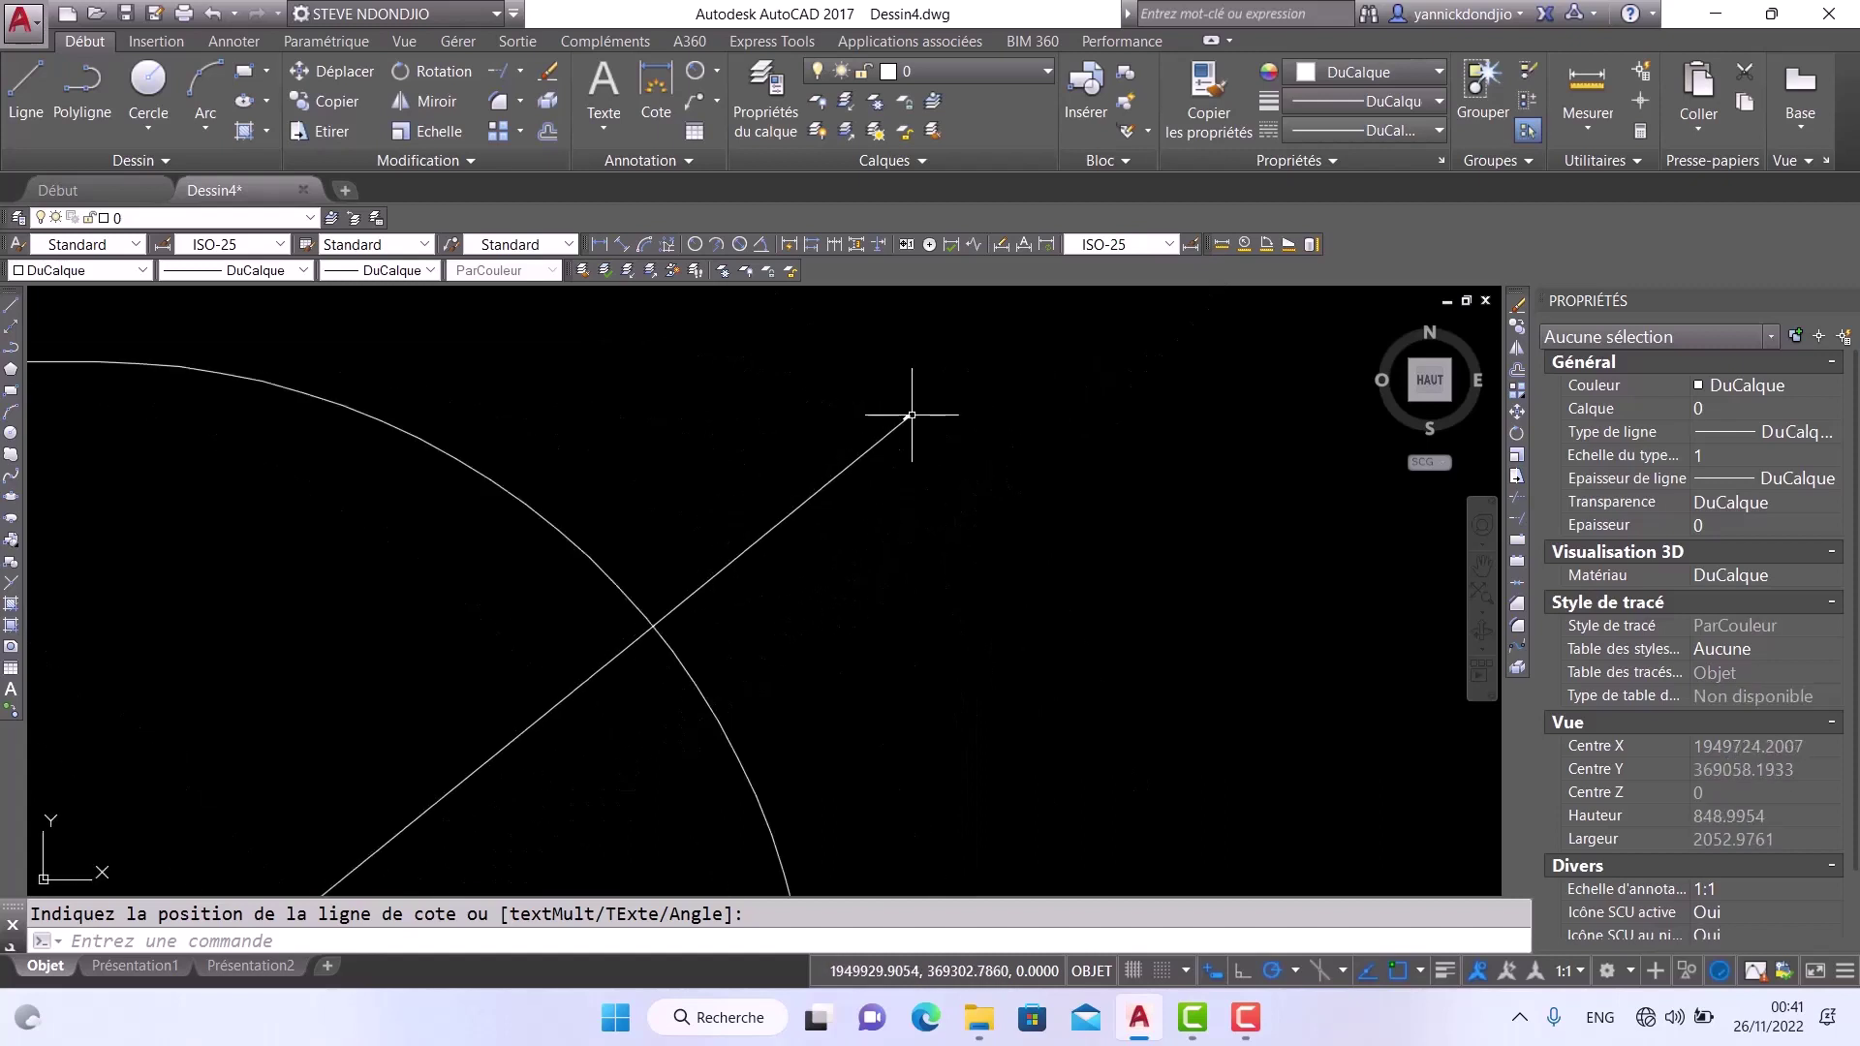
{"action": "scroll", "coordinate": [896, 426], "scroll_direction": "down", "scroll_amount": 5}
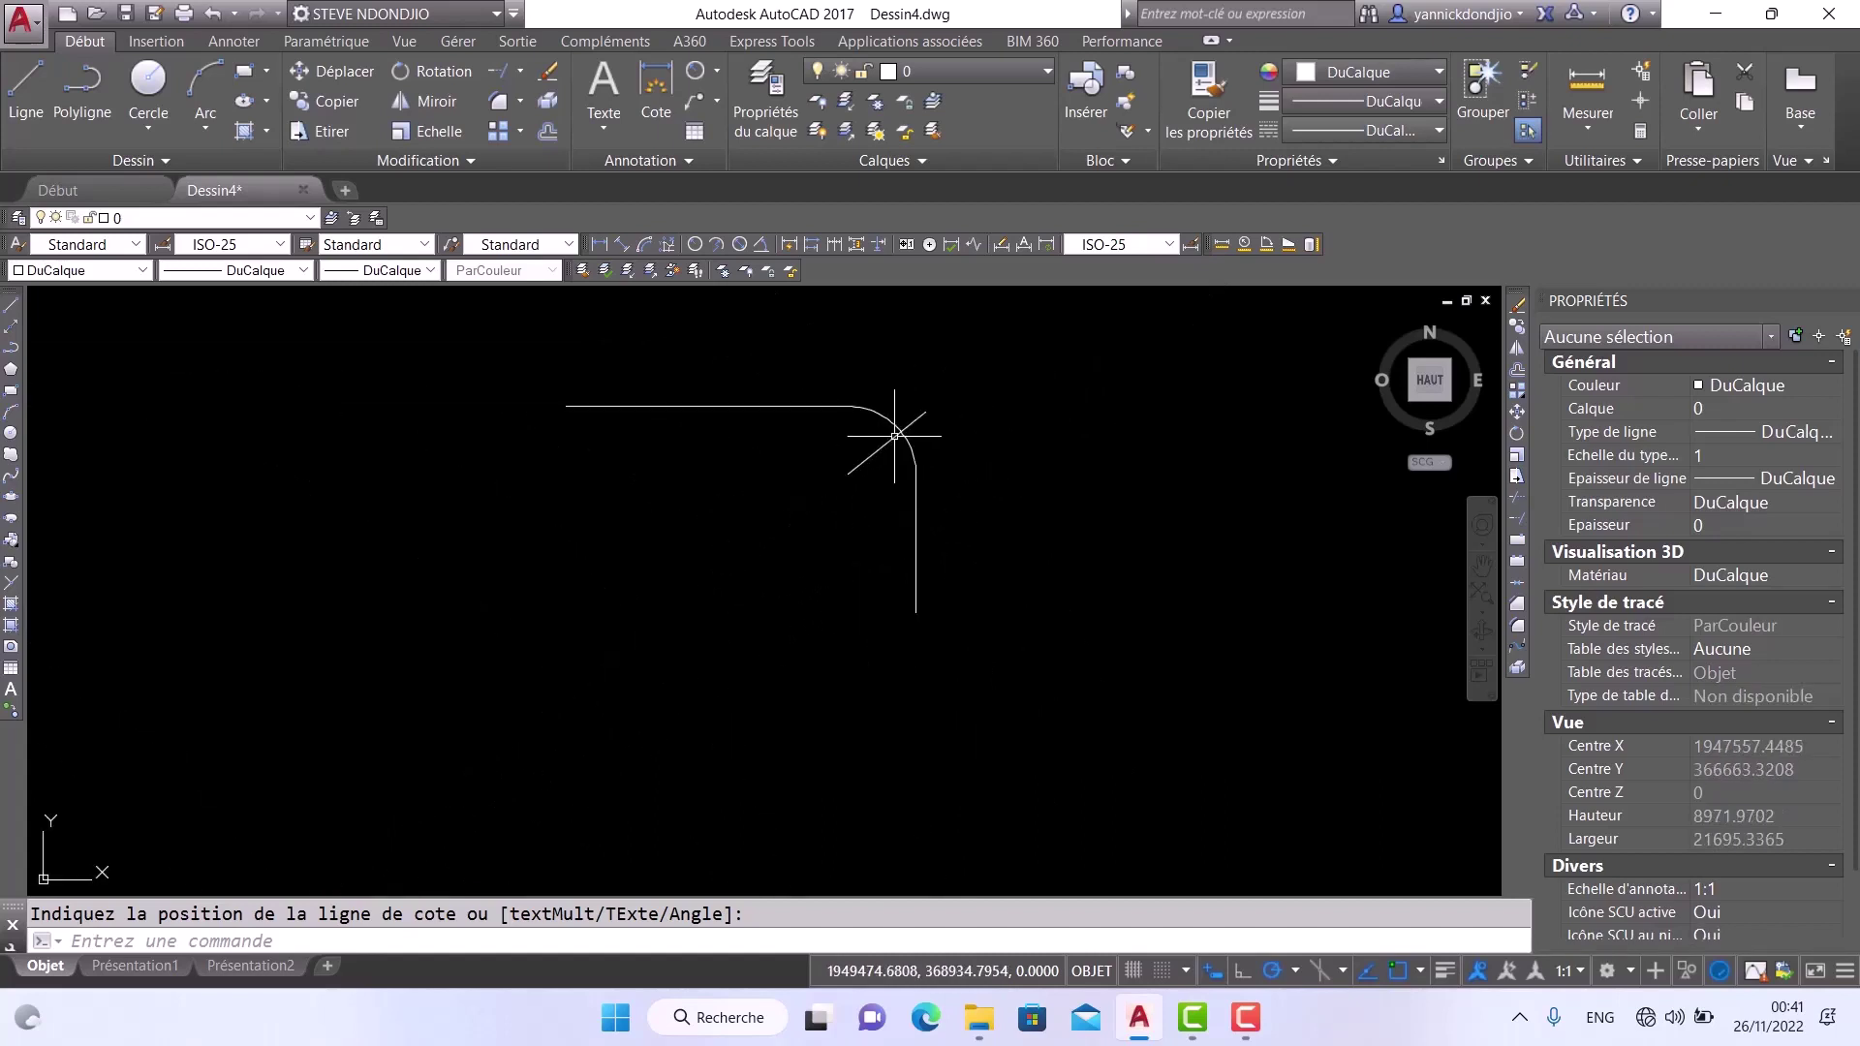
{"action": "key", "text": "Escape"}
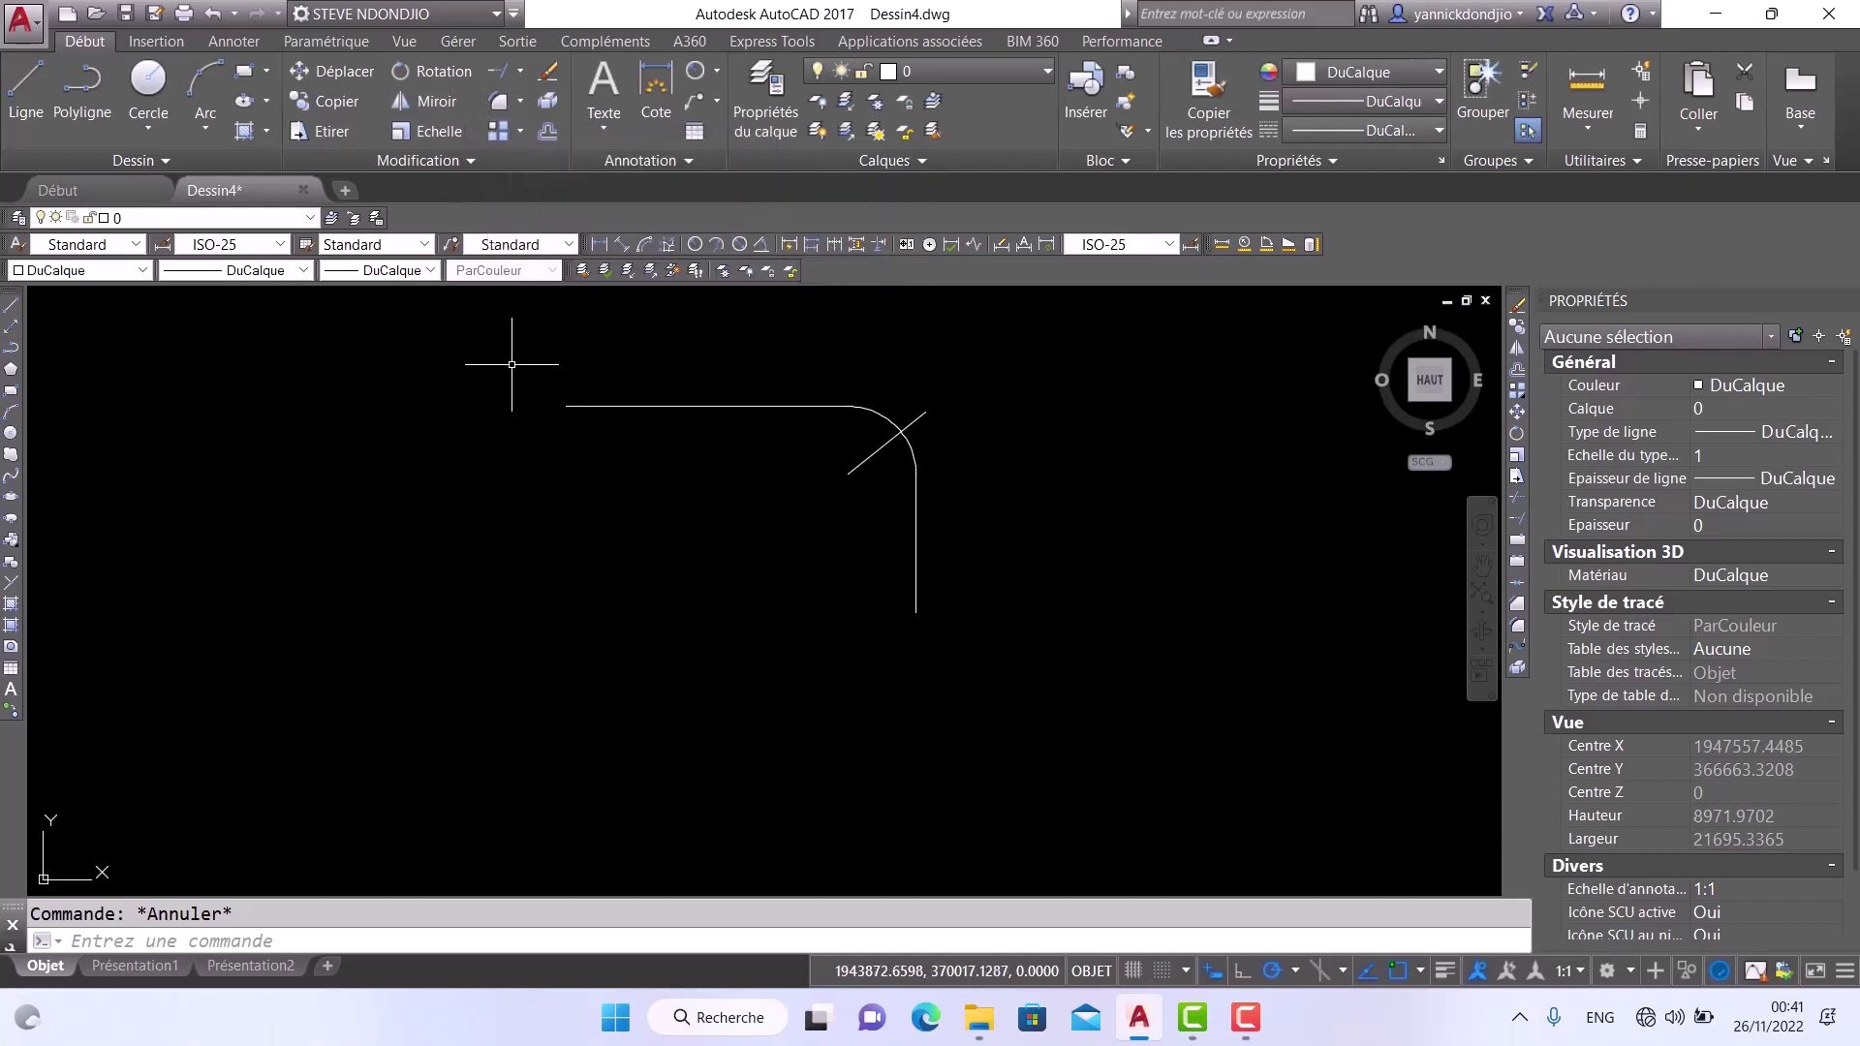
Draw a separate horizontal line below and to the left of the dimensioned corner
{"action": "left_click", "coordinate": [32, 73]}
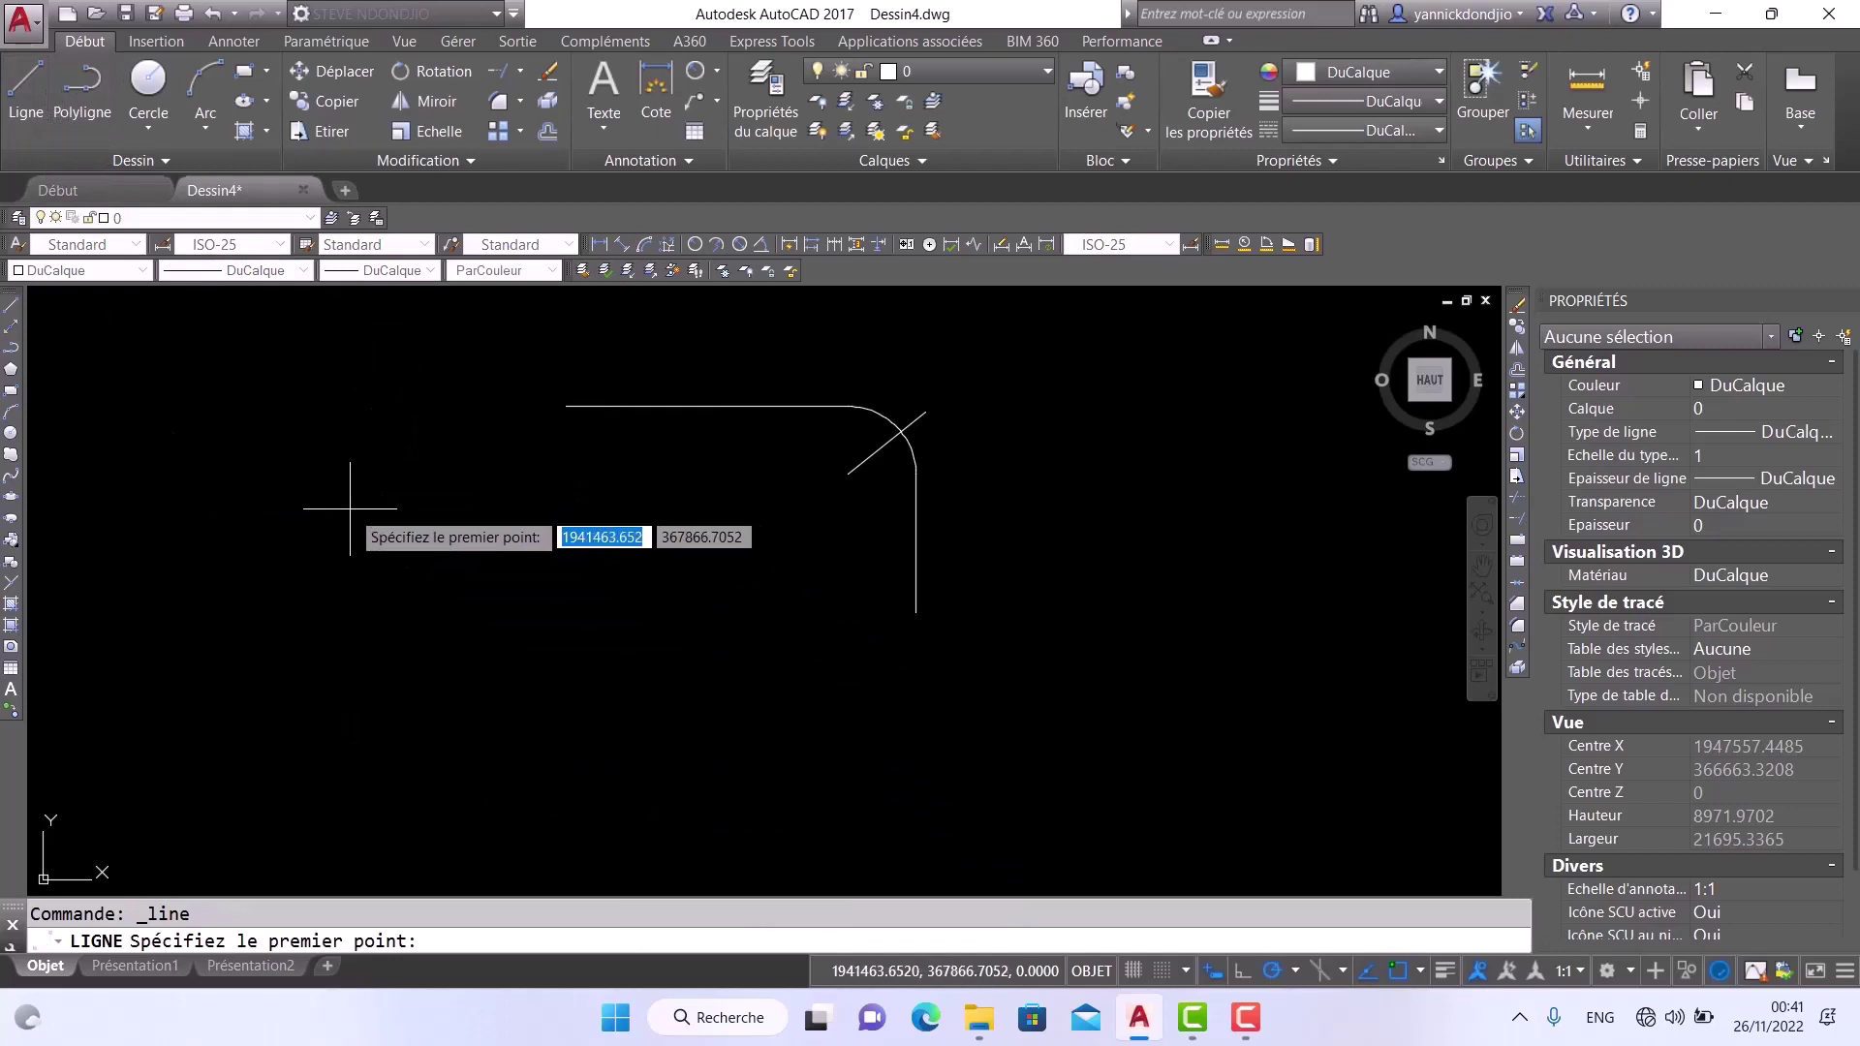
{"action": "left_click", "coordinate": [349, 509]}
{"action": "left_click", "coordinate": [591, 508]}
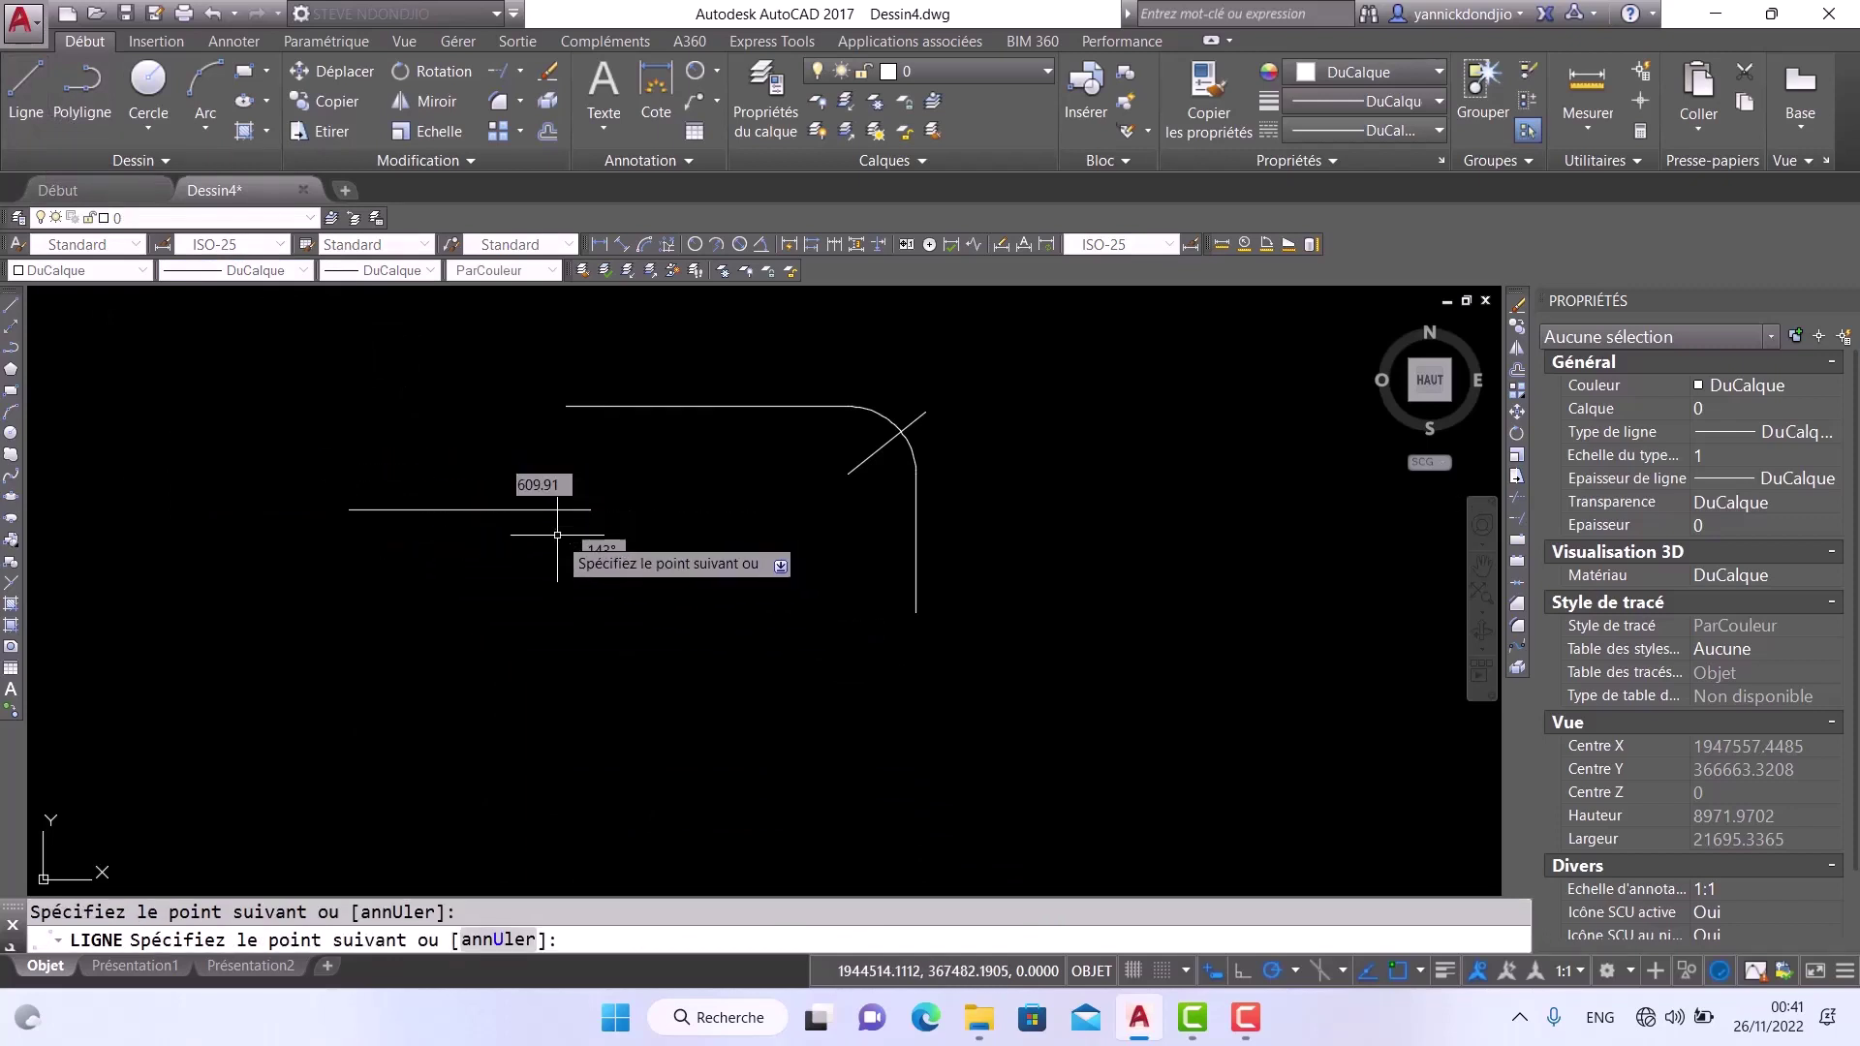
{"action": "key", "text": "Escape"}
Draw a vertical line below and just right of the separate horizontal line's right end, leaving a gap between the two
{"action": "left_click", "coordinate": [594, 558]}
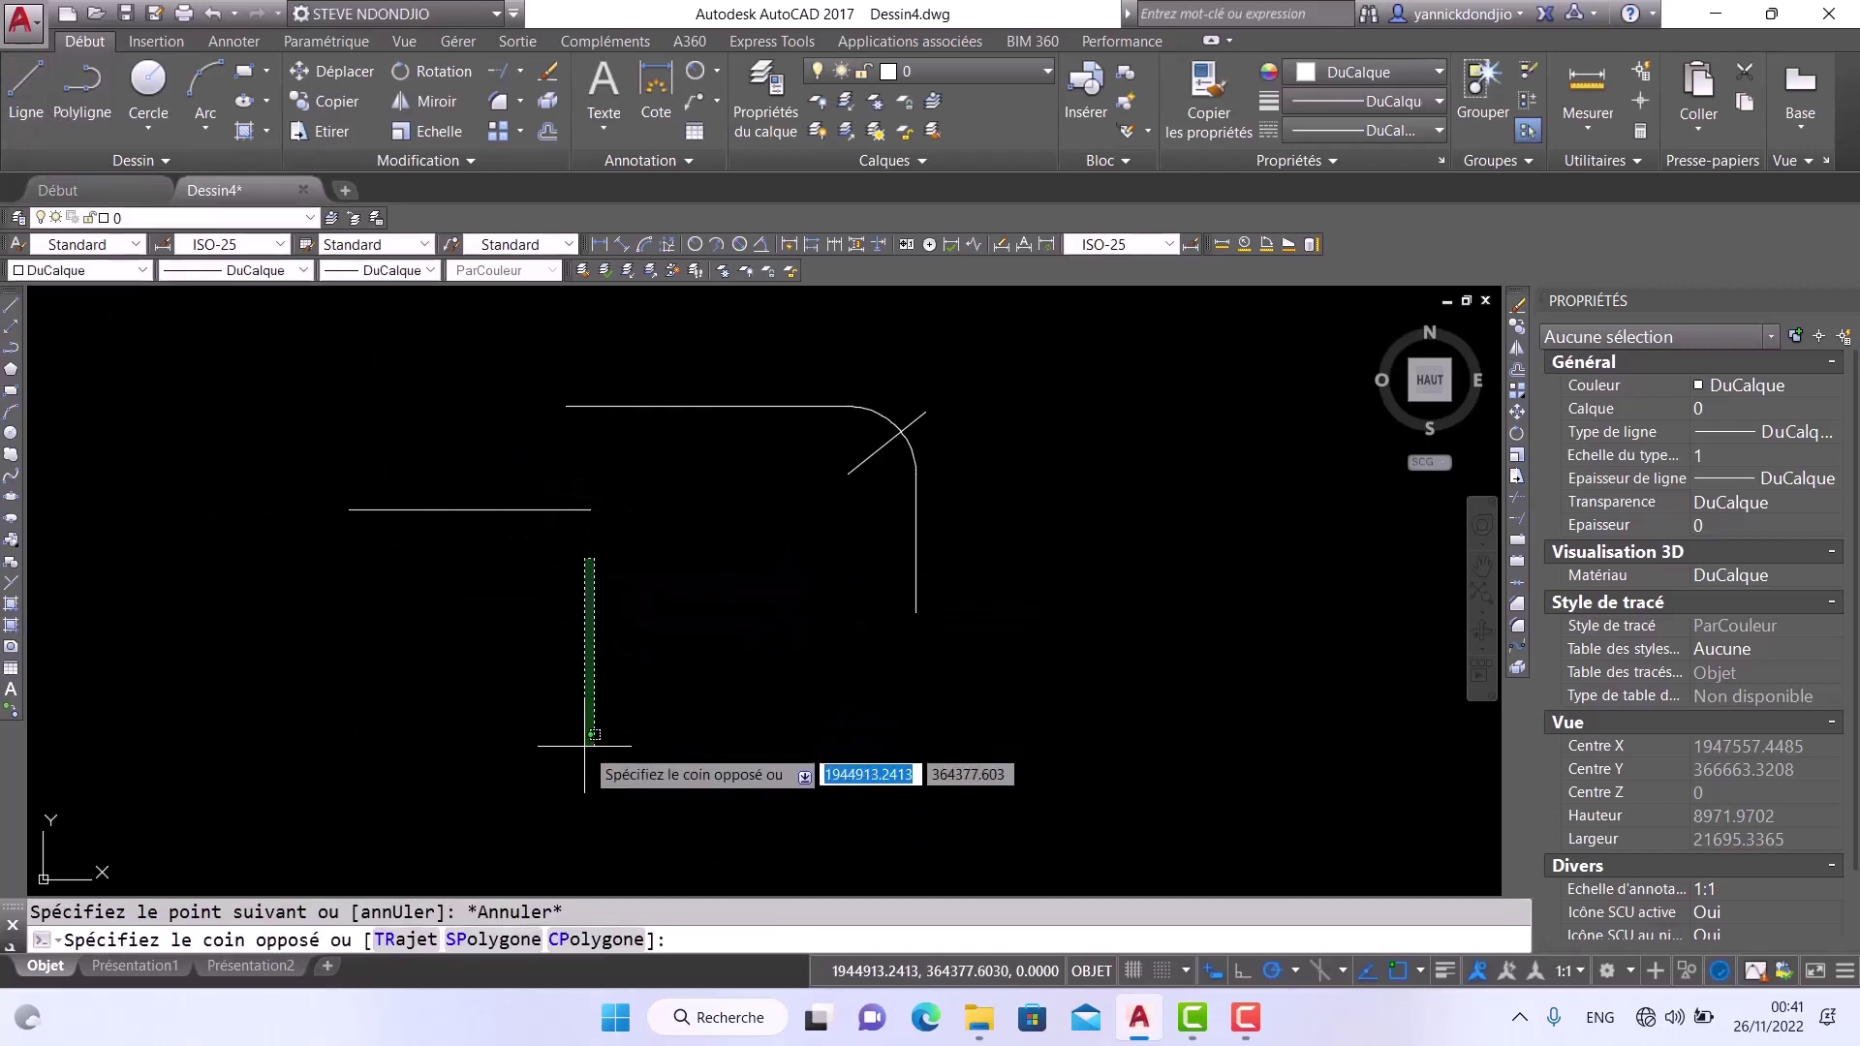
{"action": "key", "text": "Escape"}
{"action": "key", "text": "Return"}
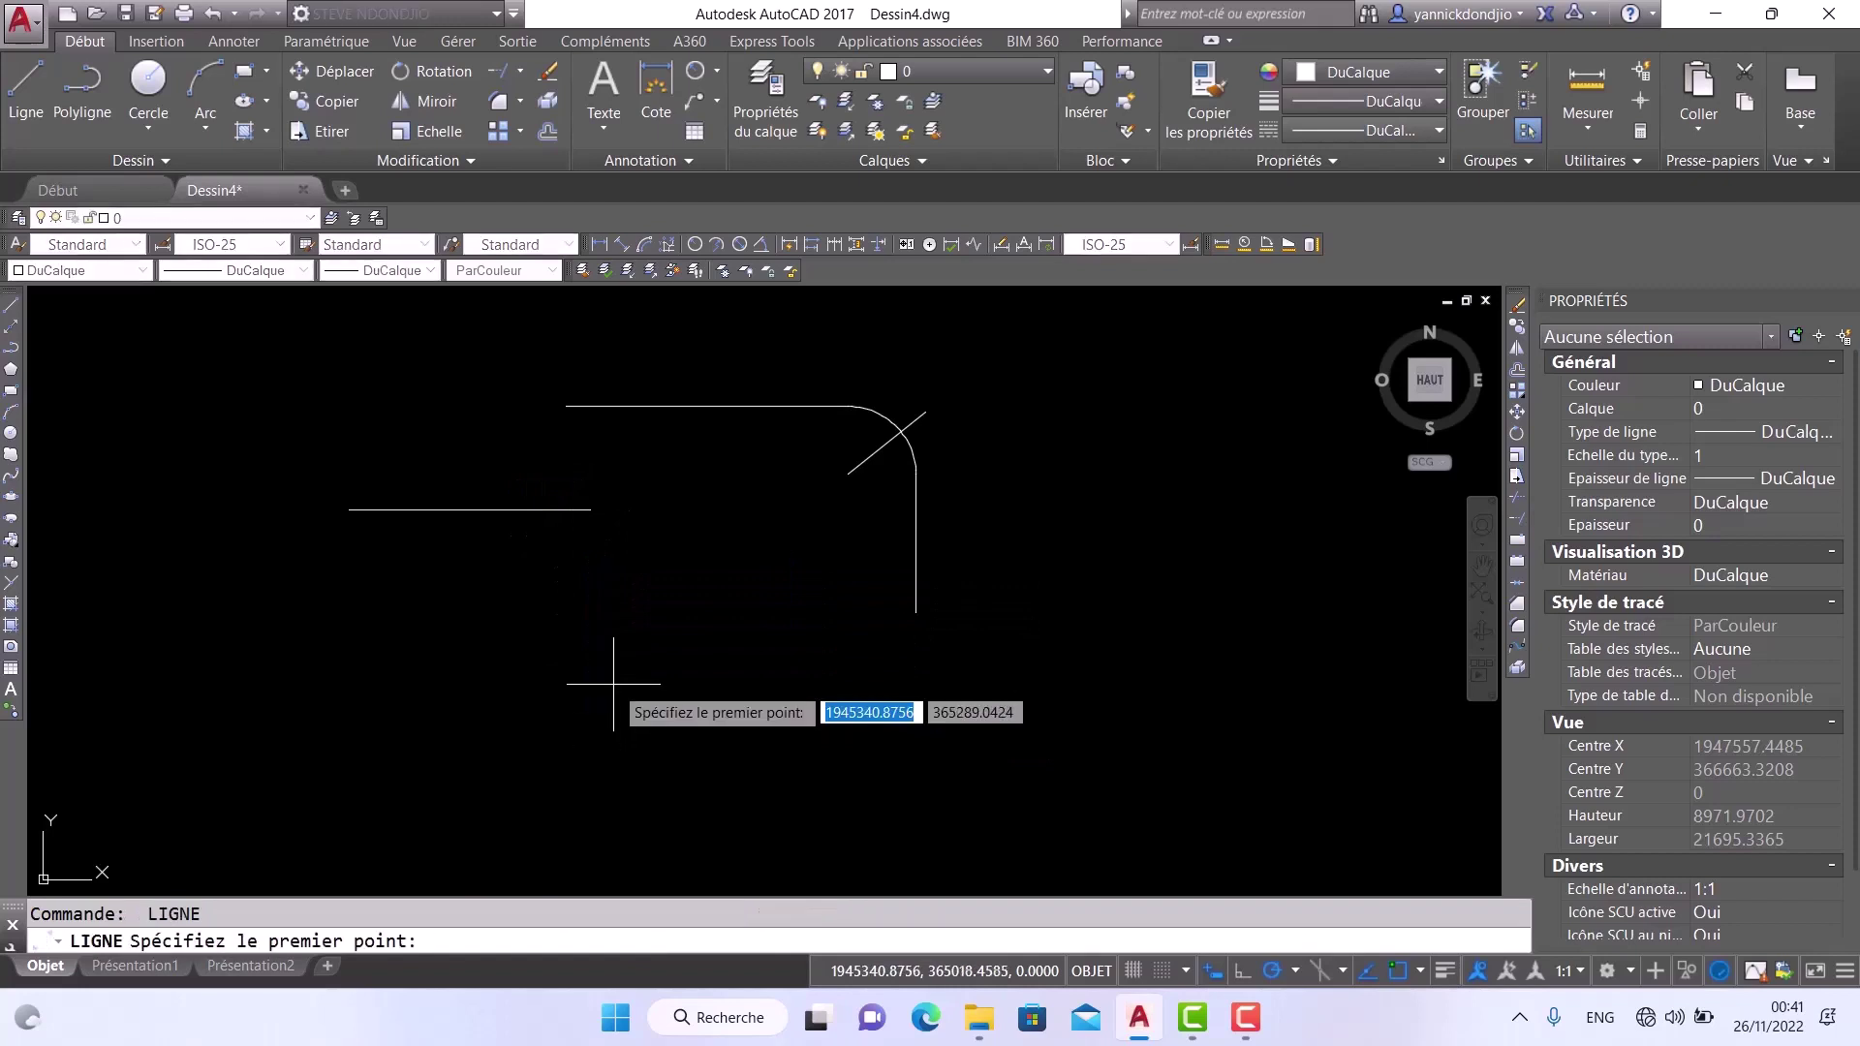
{"action": "left_click", "coordinate": [606, 584]}
{"action": "left_click", "coordinate": [605, 783]}
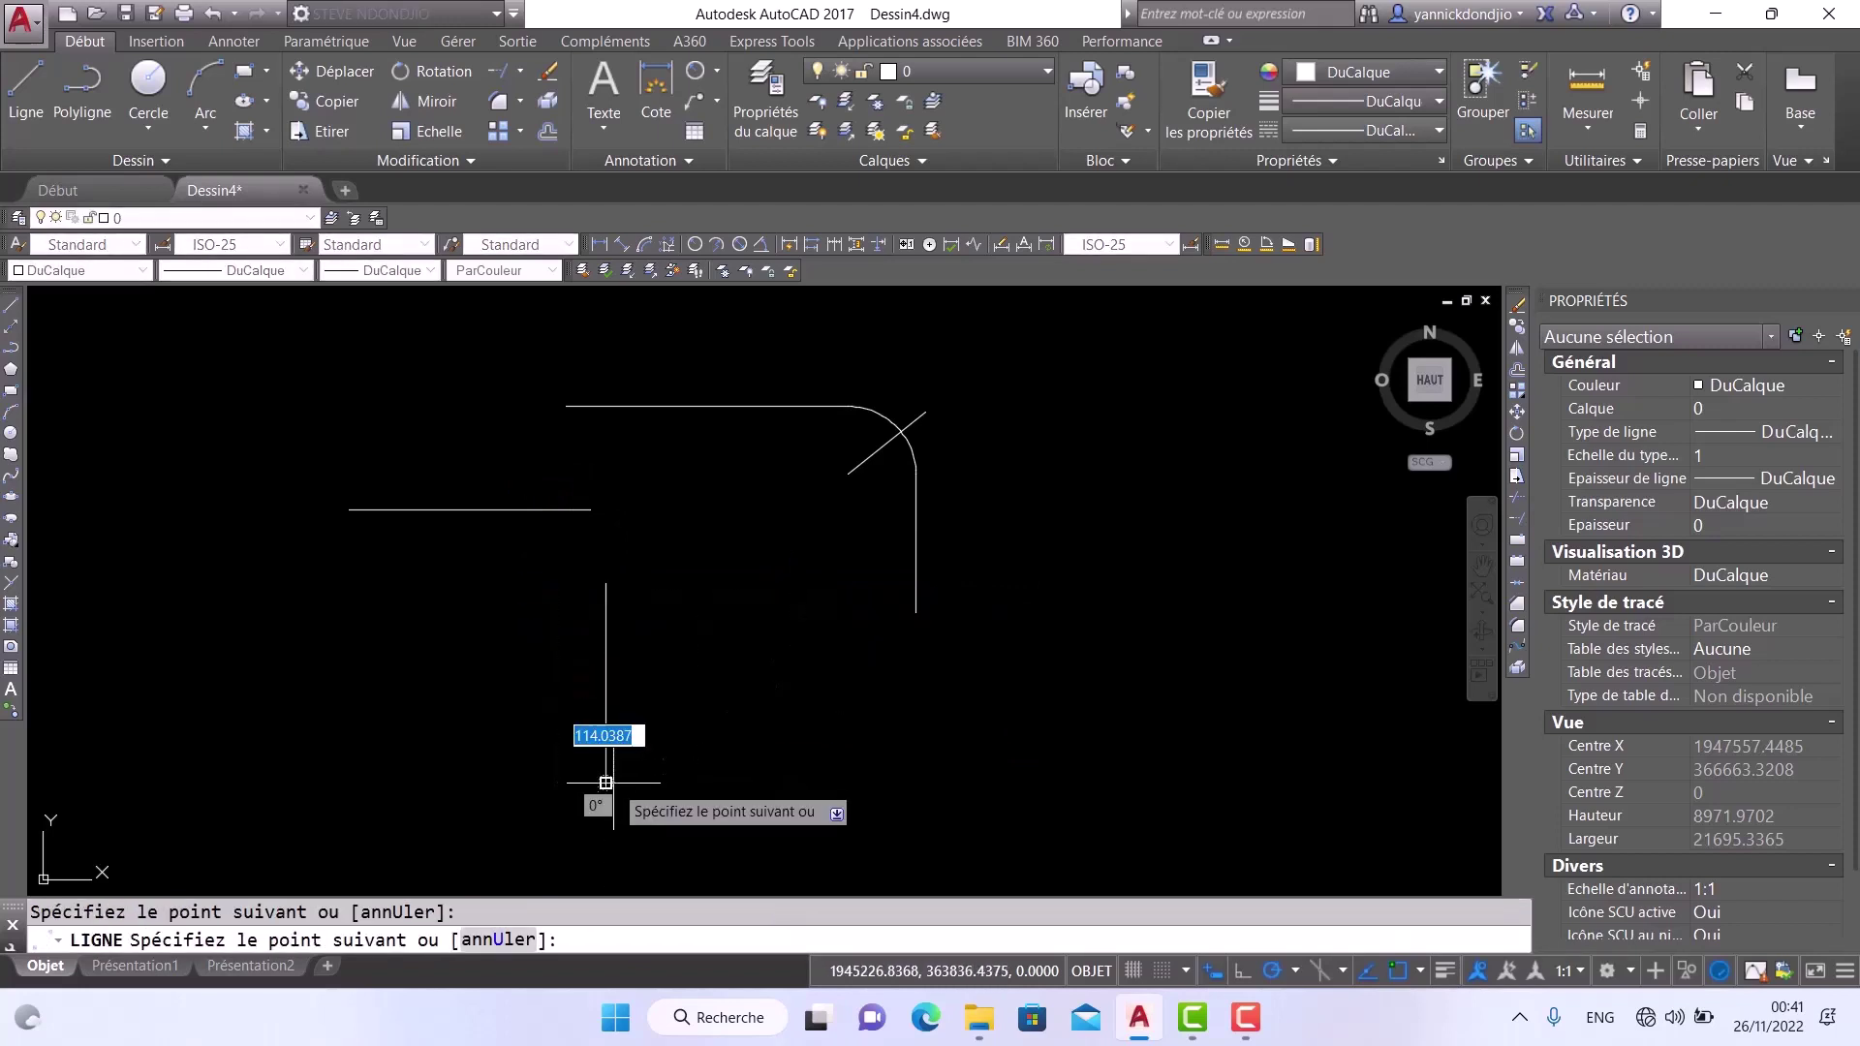
{"action": "key", "text": "Escape"}
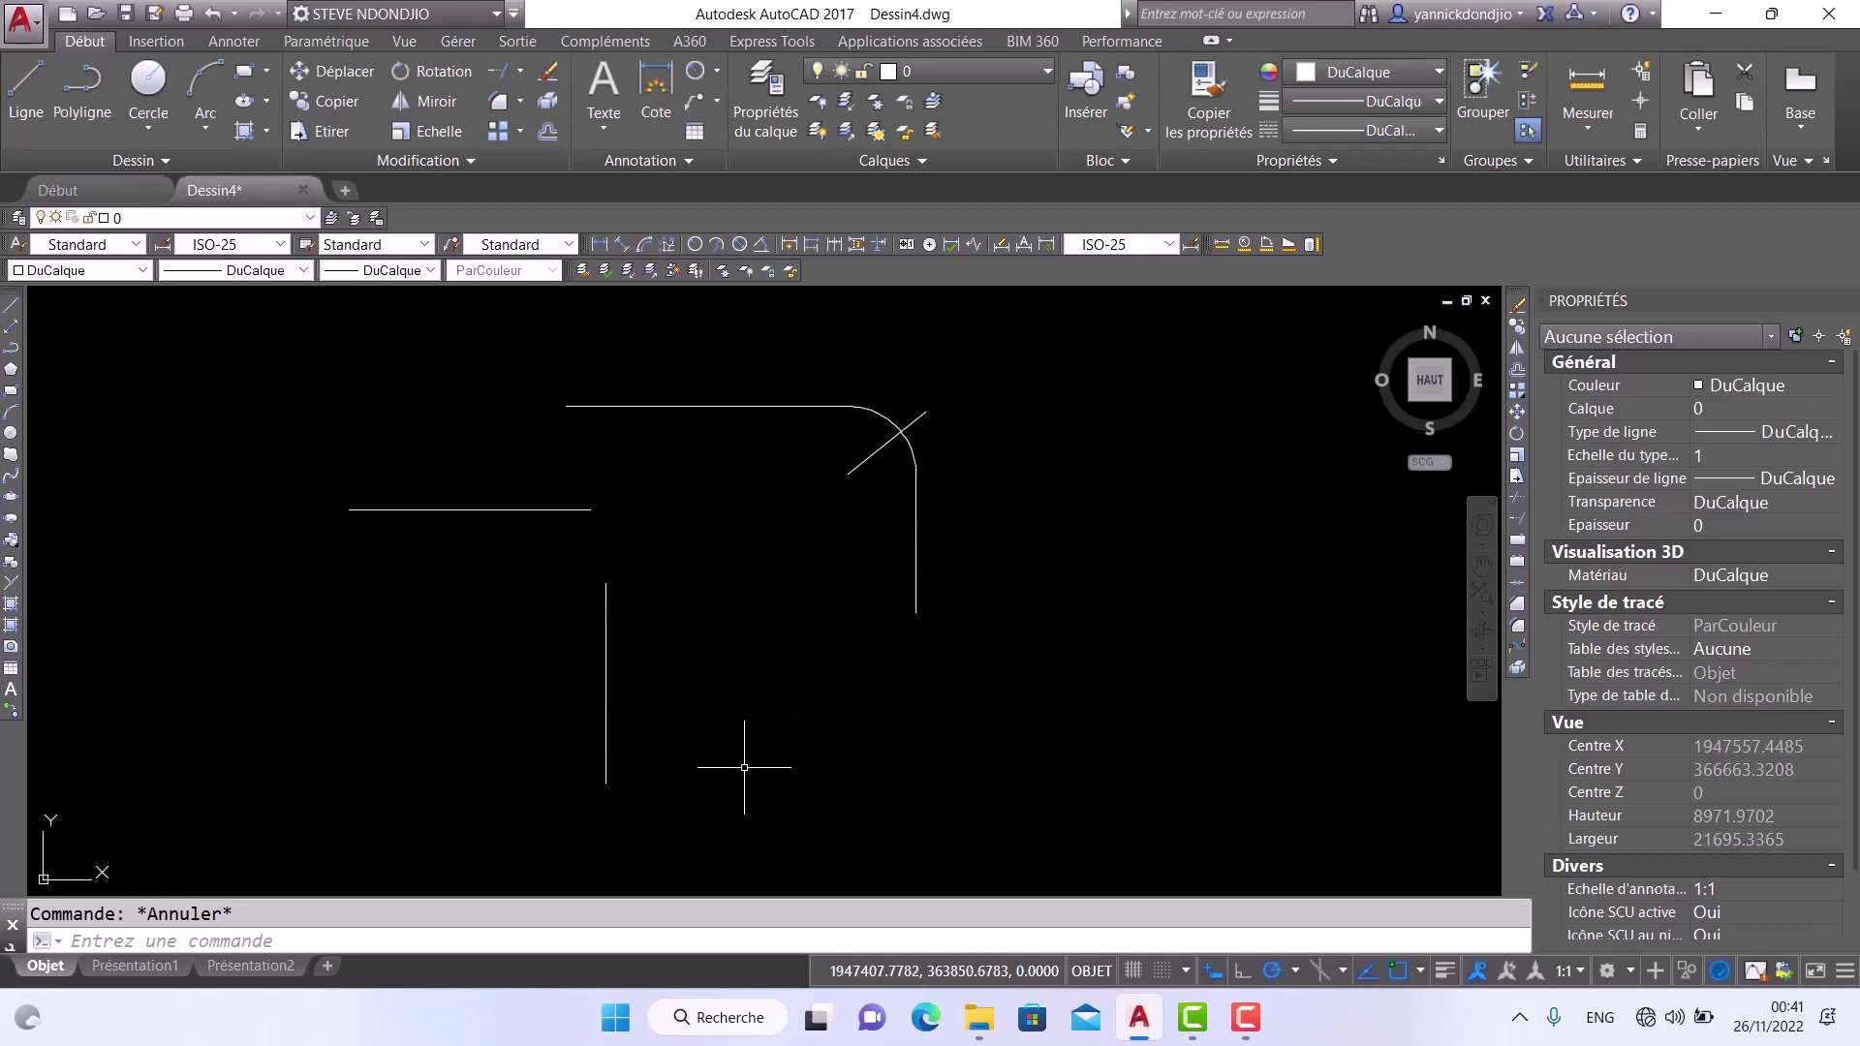
Fillet the two disconnected lines with a radius of 1000 to join them with a rounded corner
{"action": "left_click", "coordinate": [496, 118]}
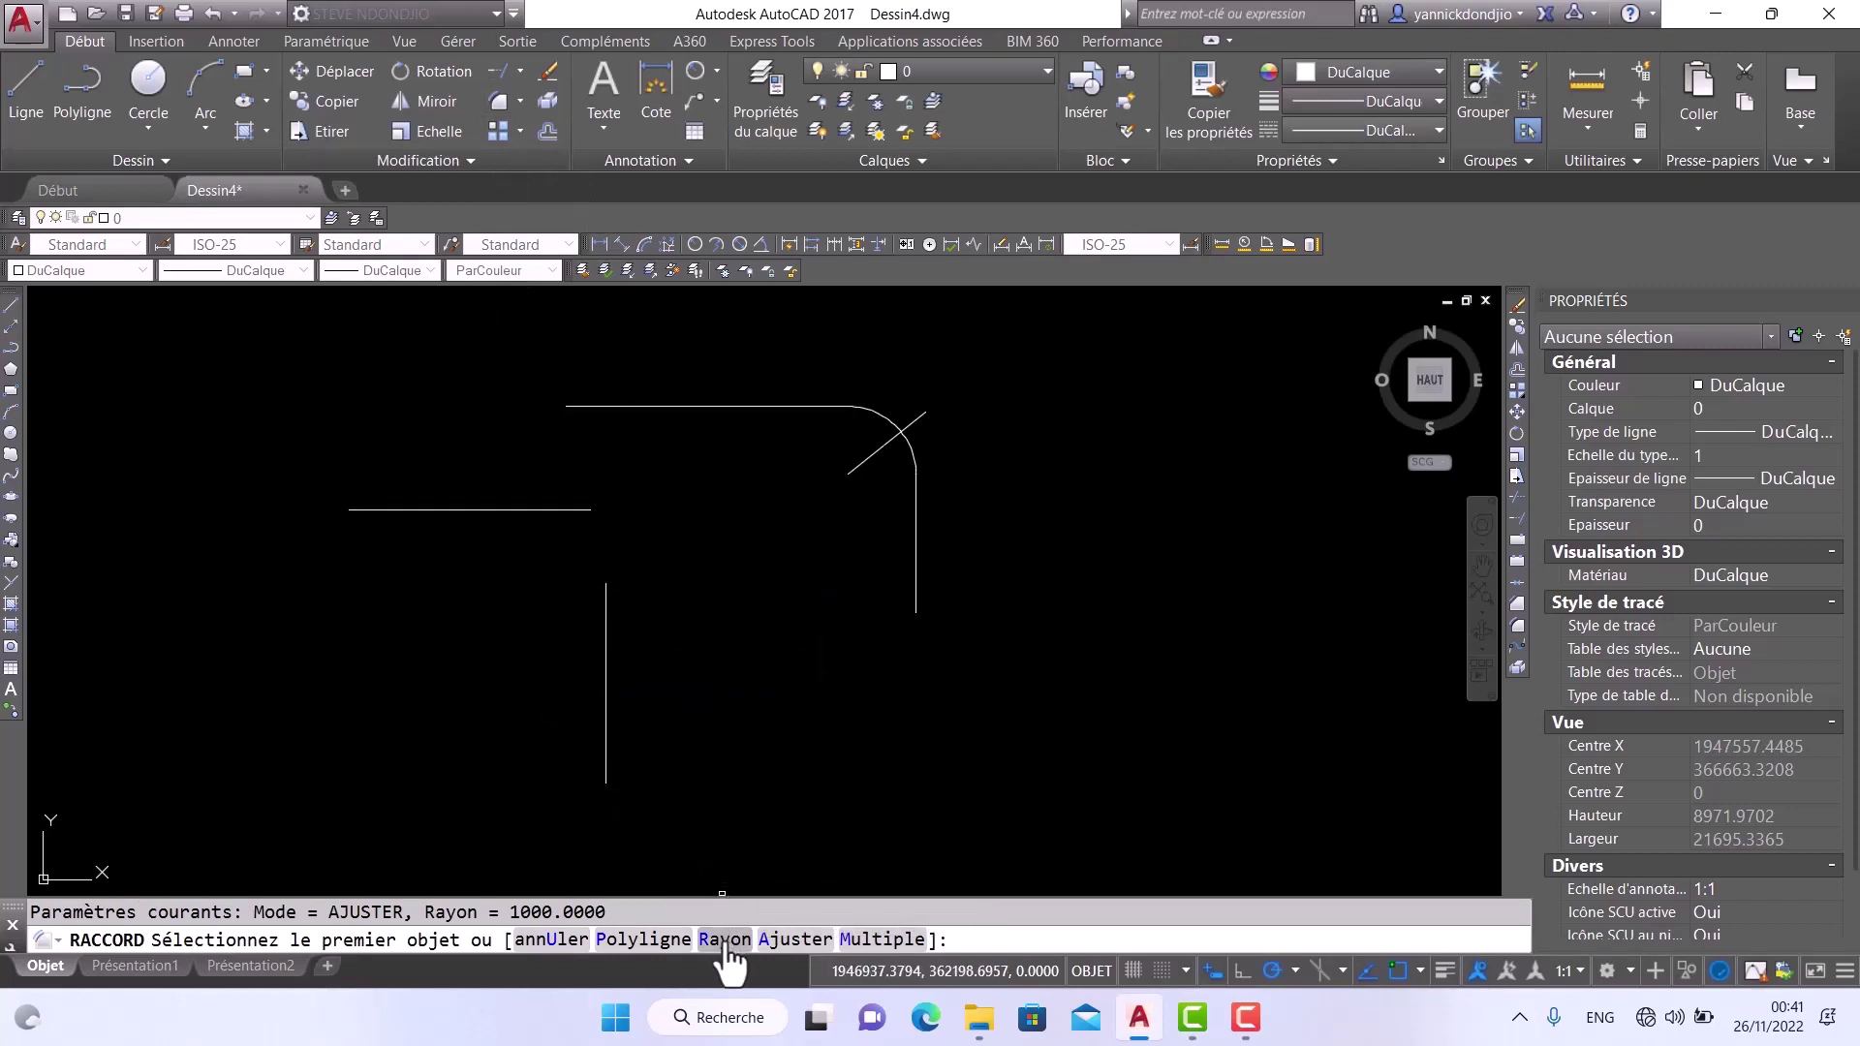
{"action": "left_click", "coordinate": [724, 939]}
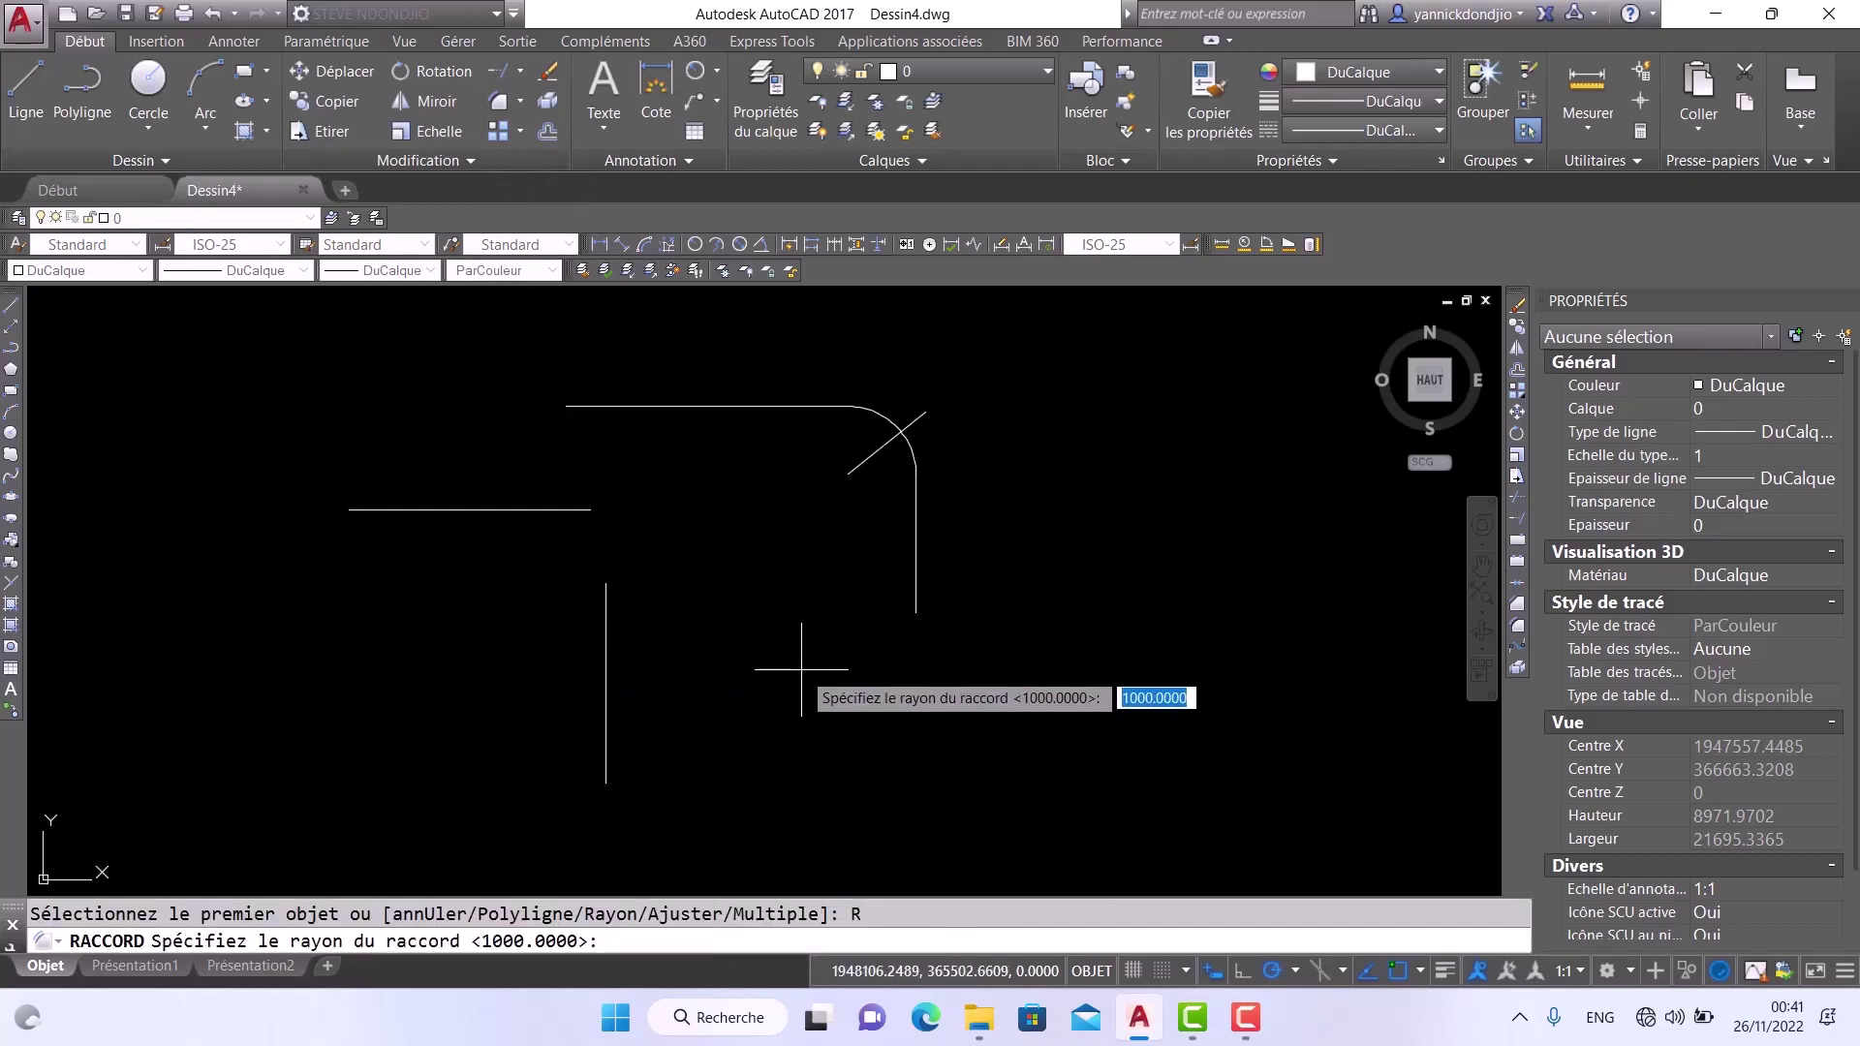
{"action": "key", "text": "Return"}
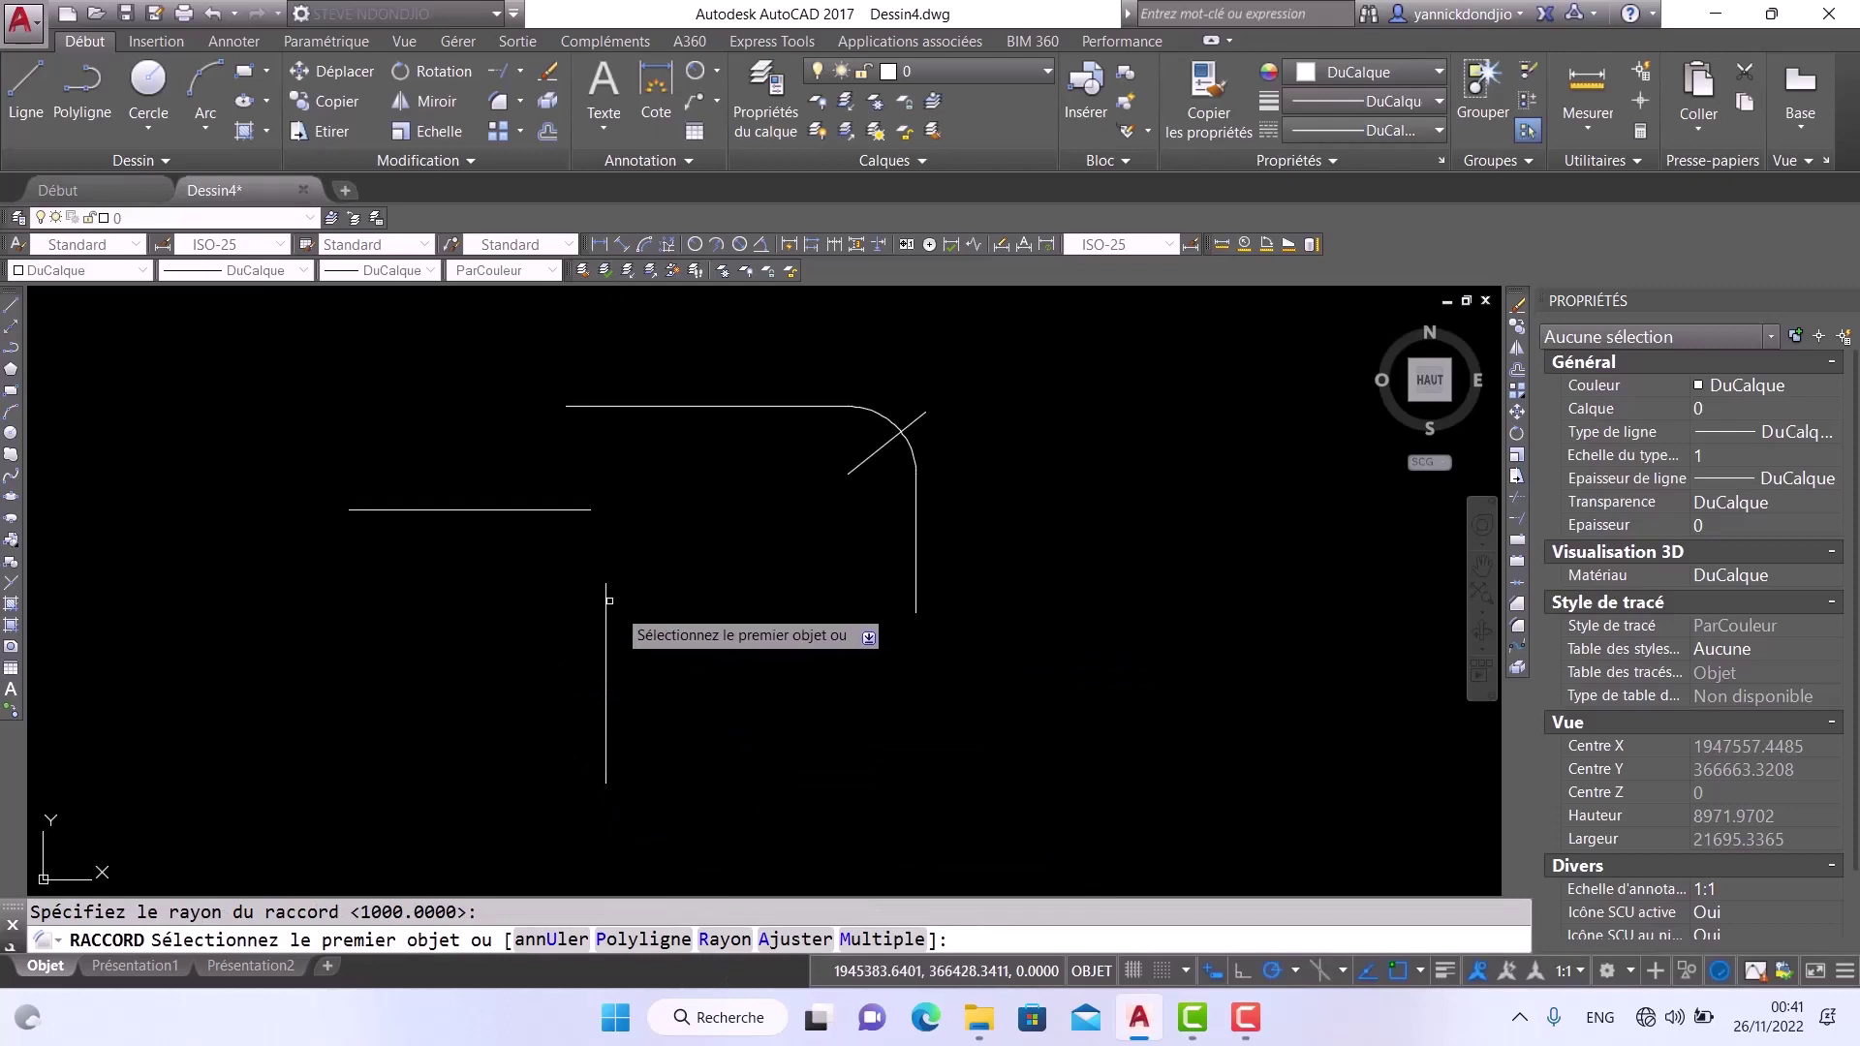
{"action": "left_click", "coordinate": [545, 511]}
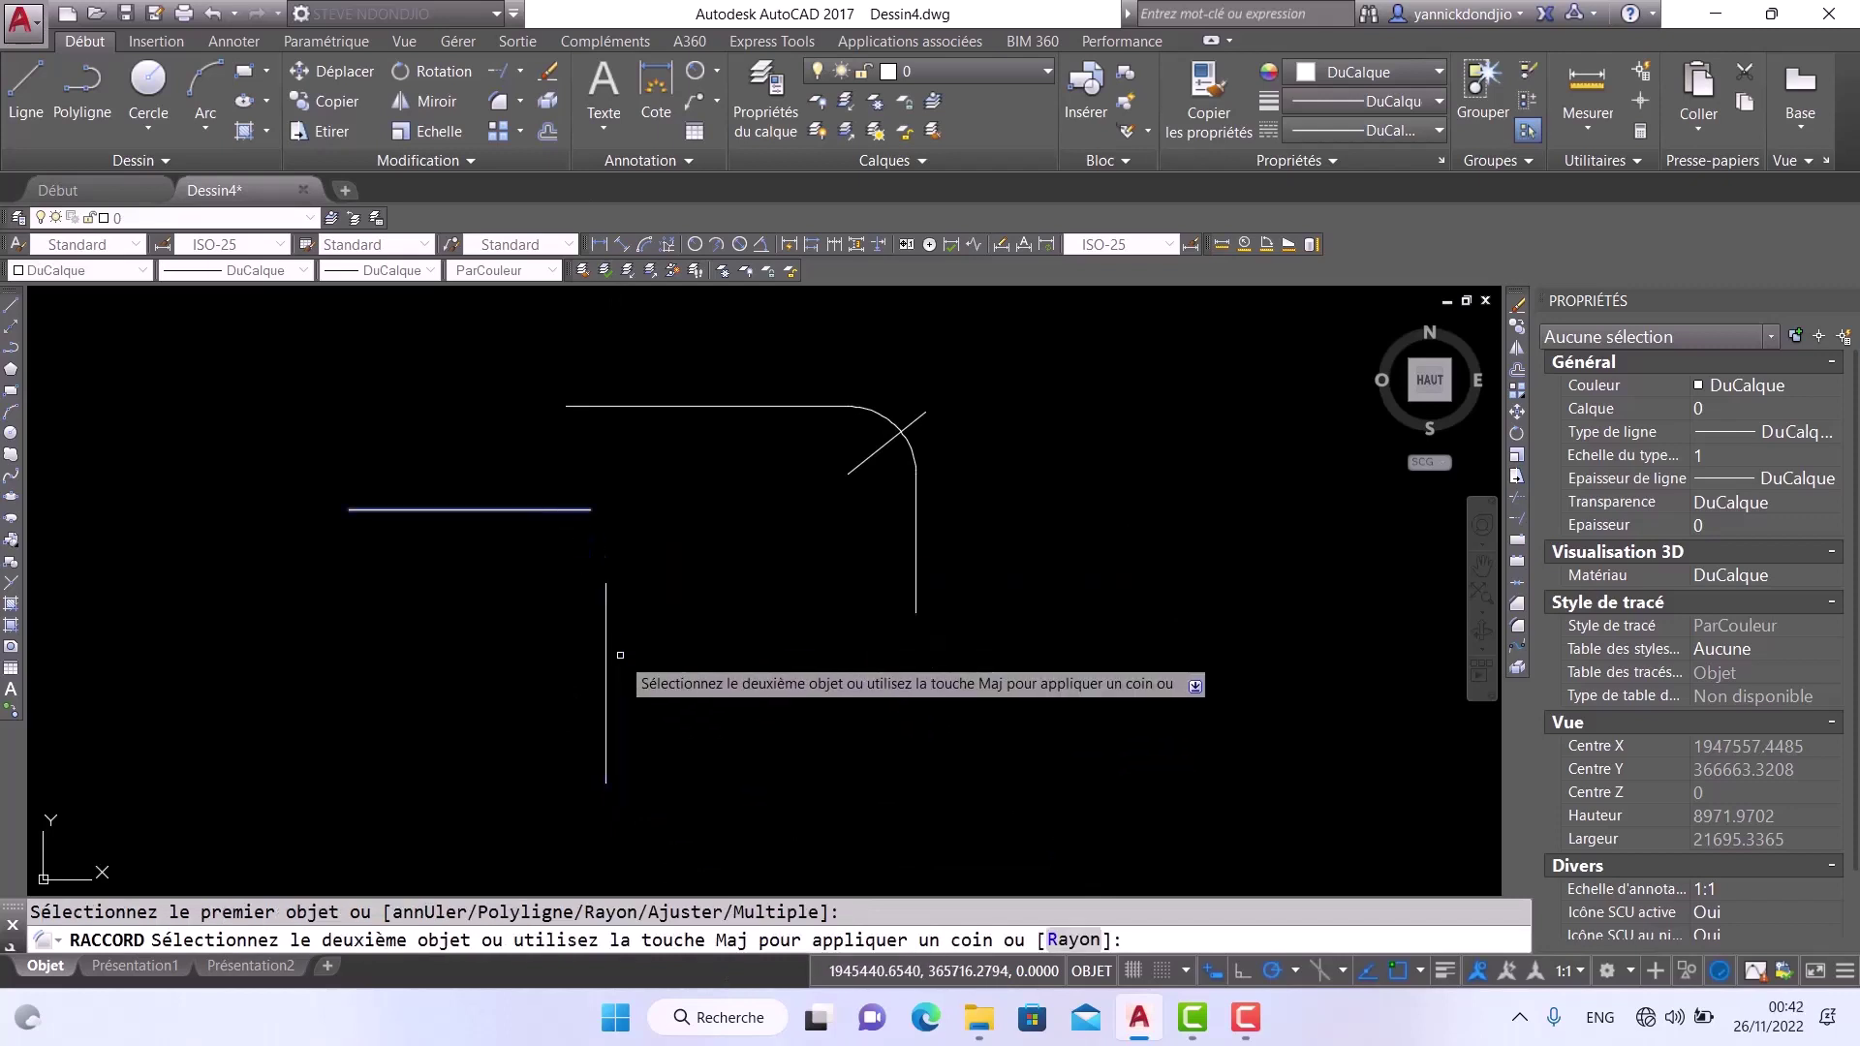
{"action": "left_click", "coordinate": [603, 665]}
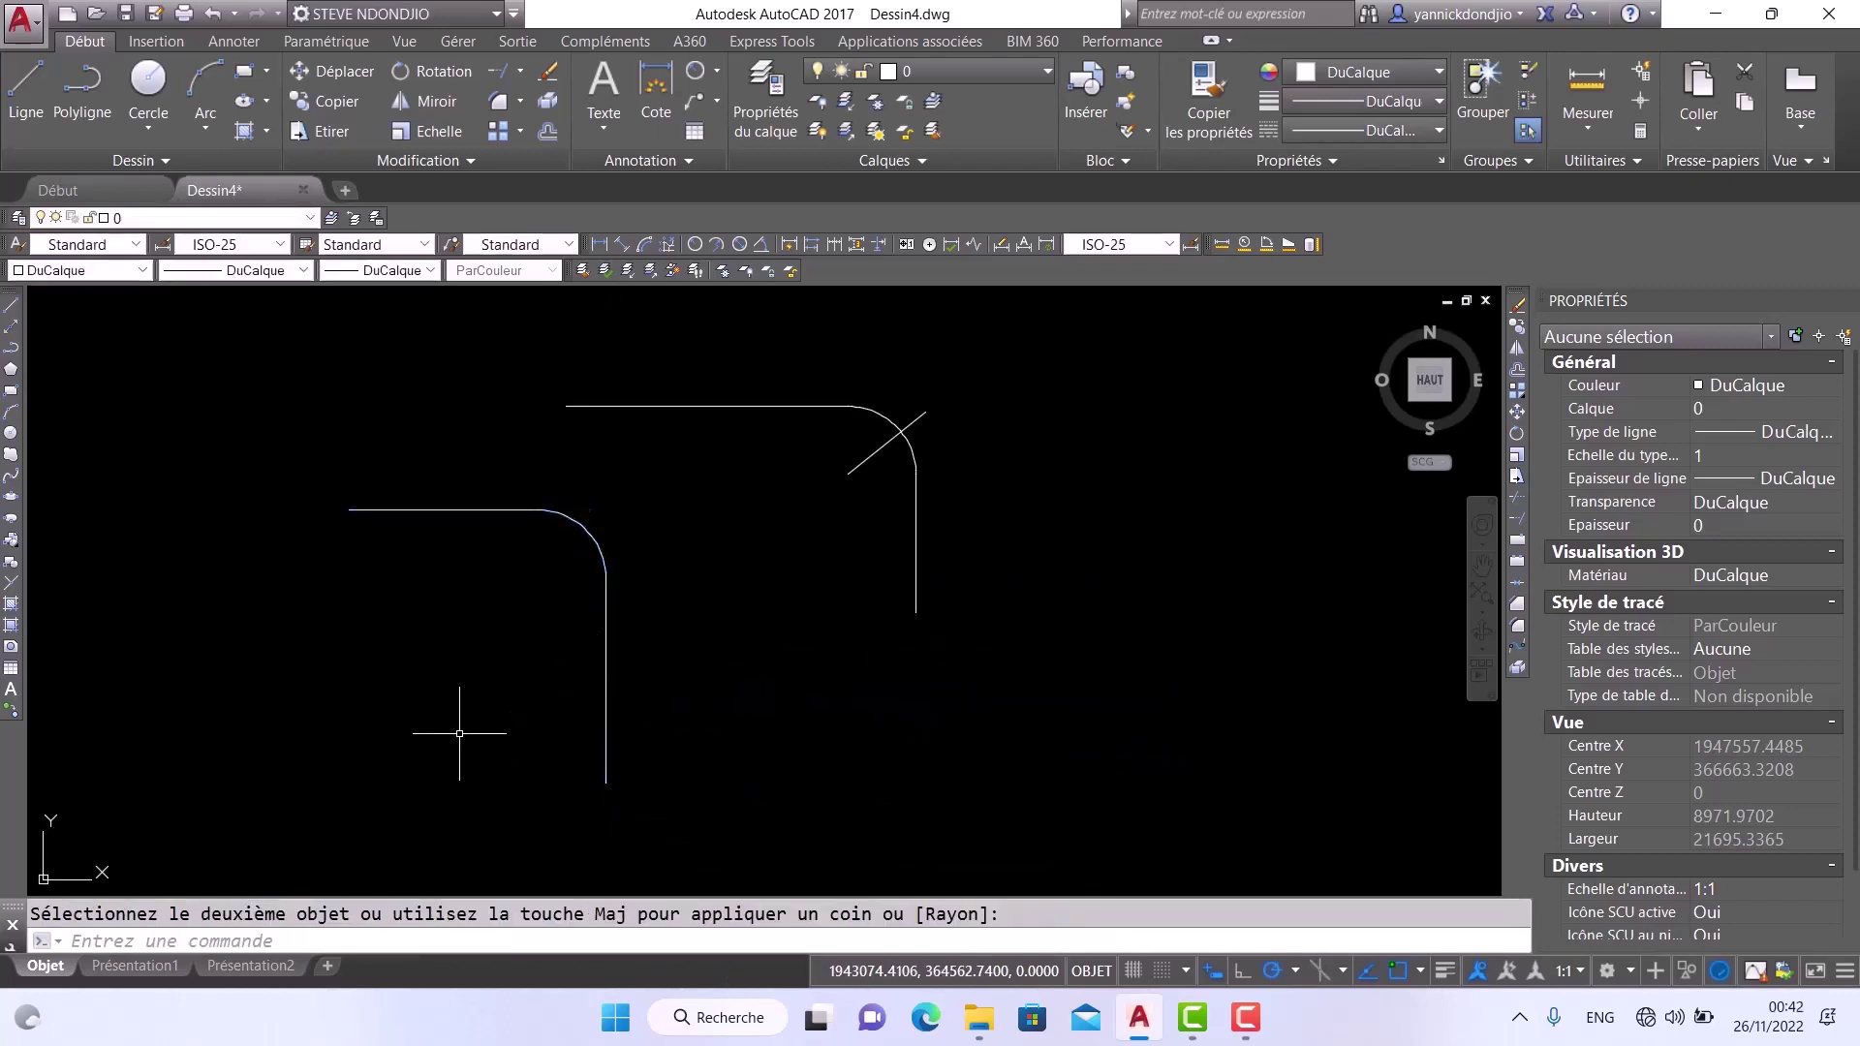
Undo the rounded fillet joining the two disconnected lines
{"action": "key", "text": "ctrl+z"}
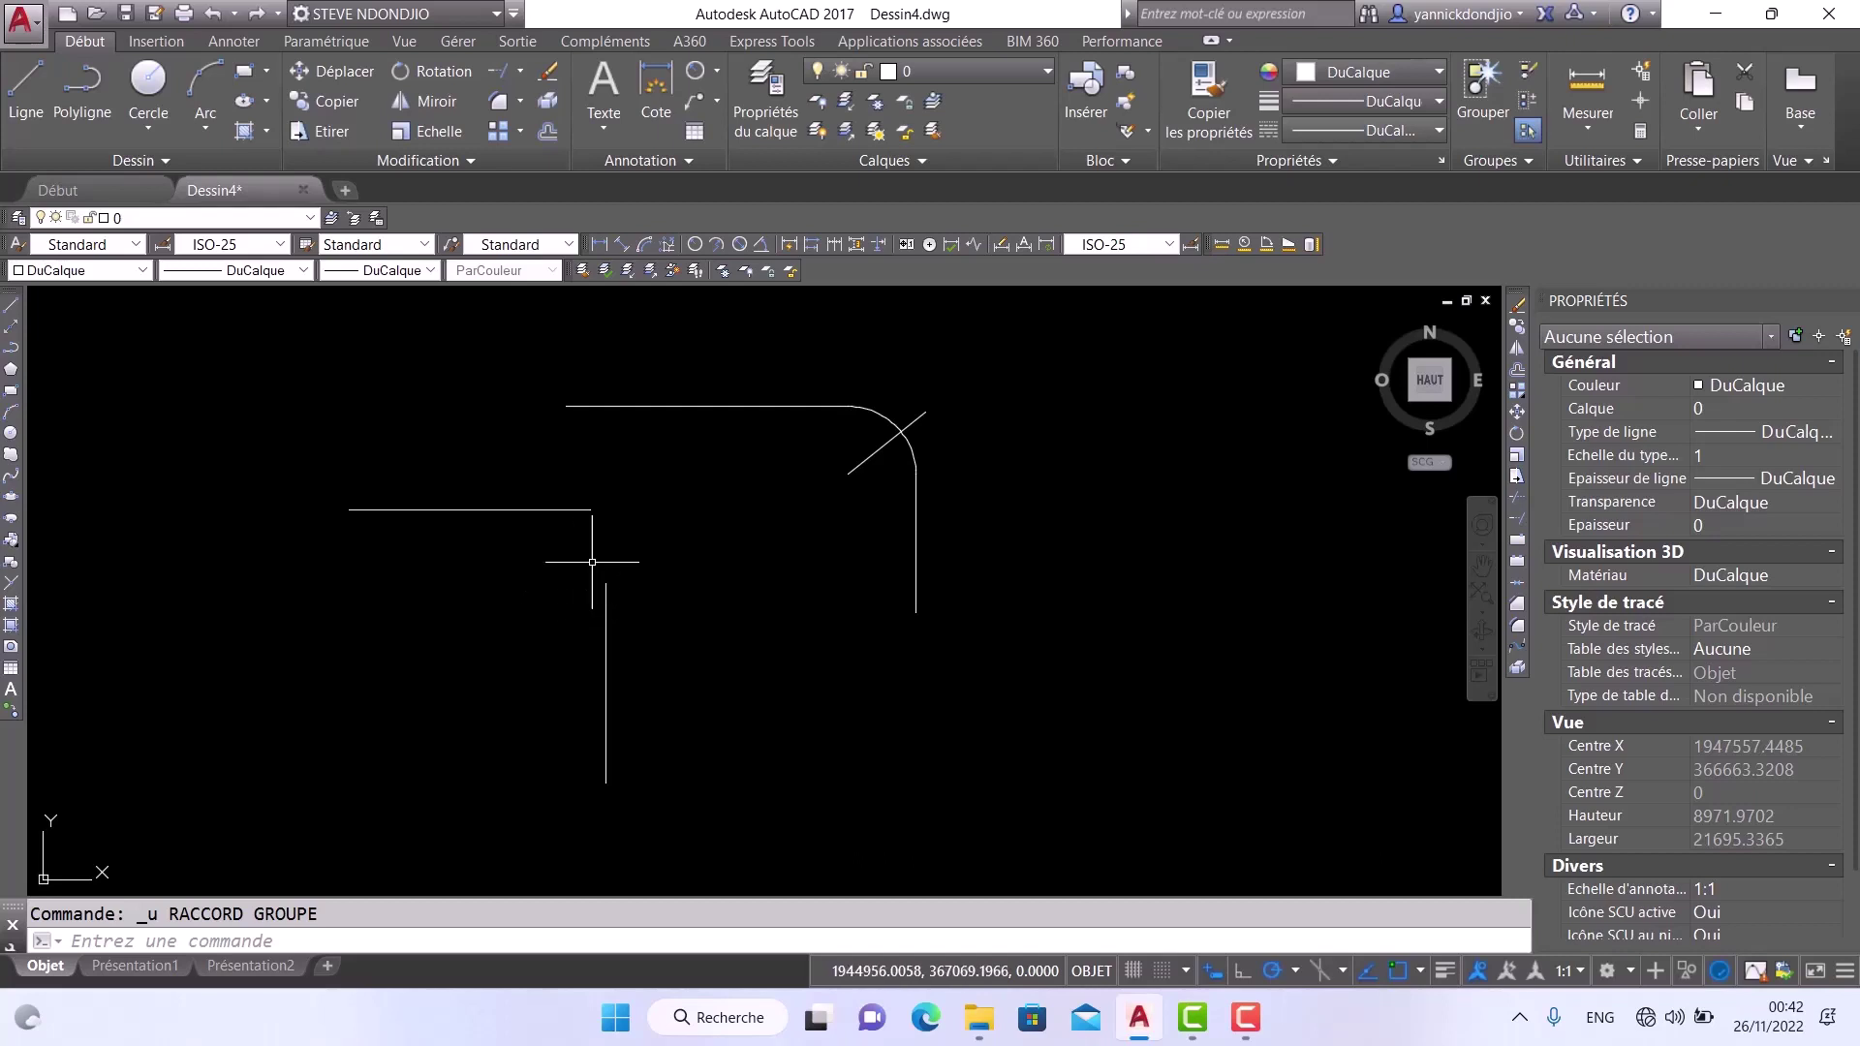
Try joining the vertical and horizontal lines with Fillet's sharp-corner override, keeping the radius setting at 1000, and undo the join
{"action": "left_click", "coordinate": [496, 101]}
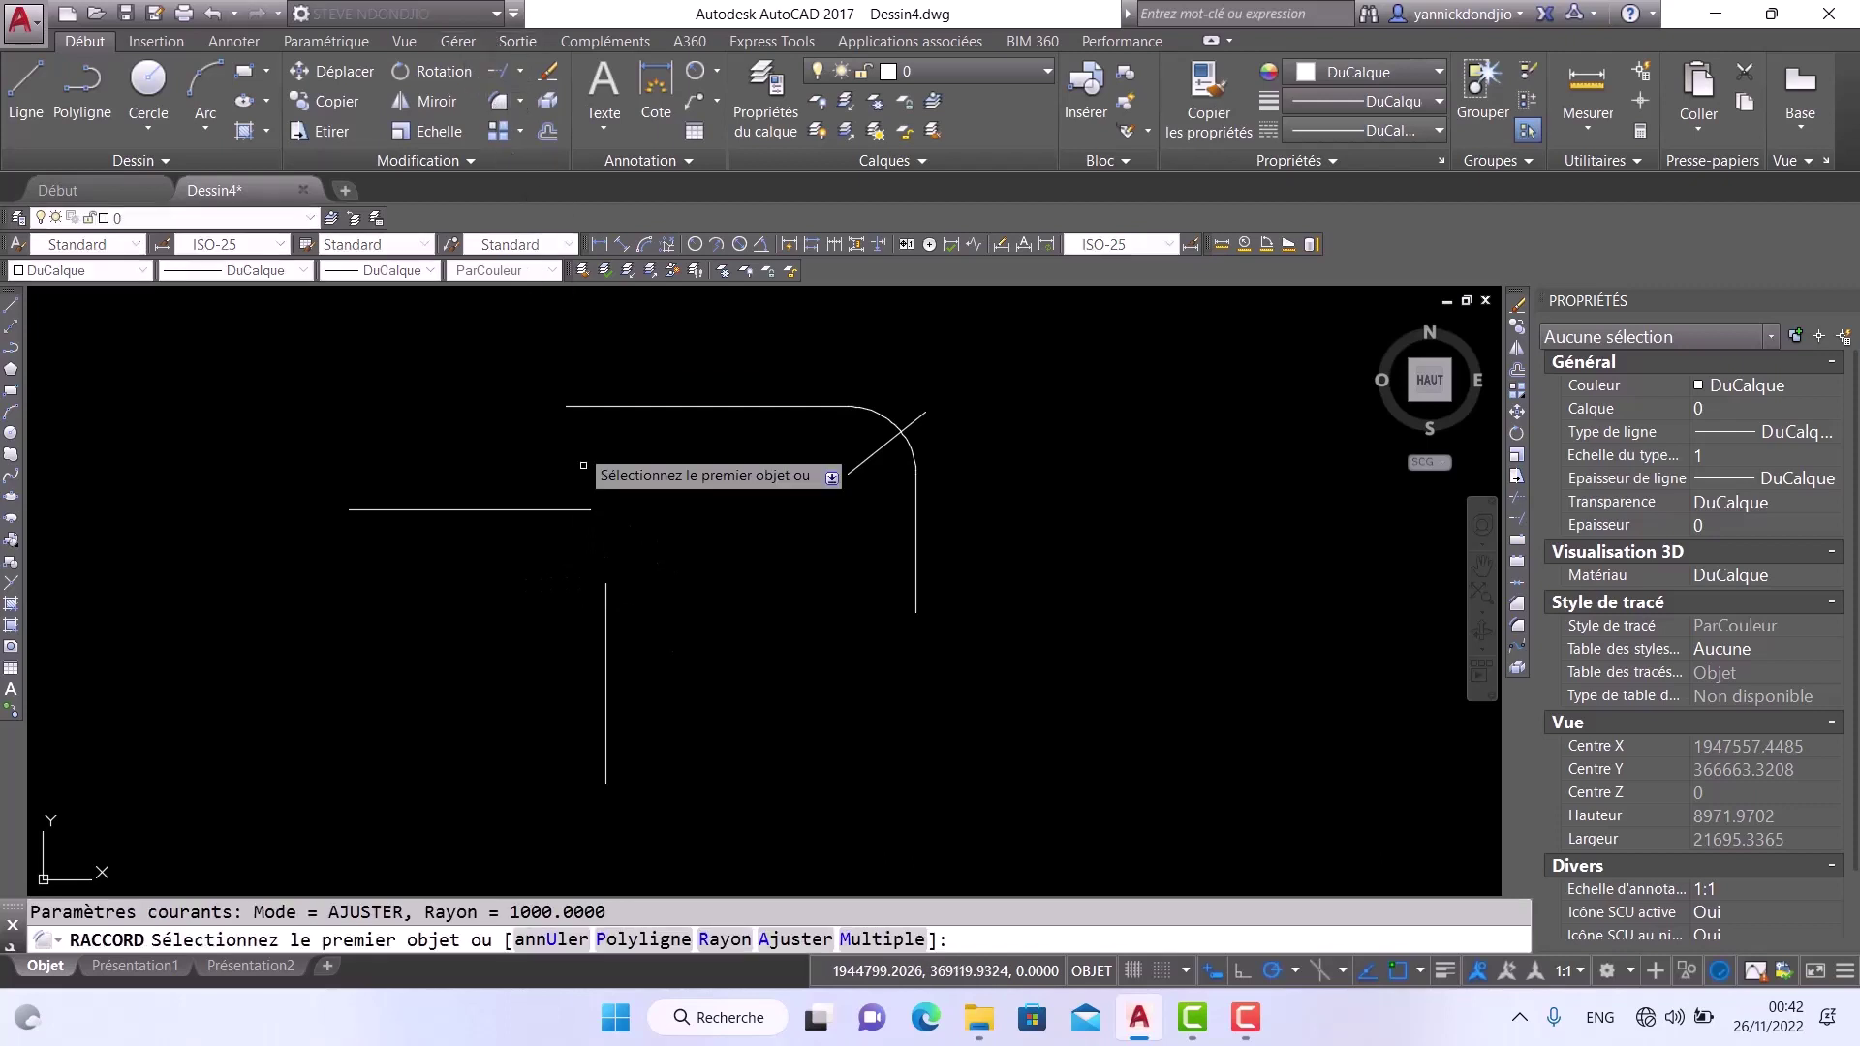
{"action": "left_click", "coordinate": [606, 636]}
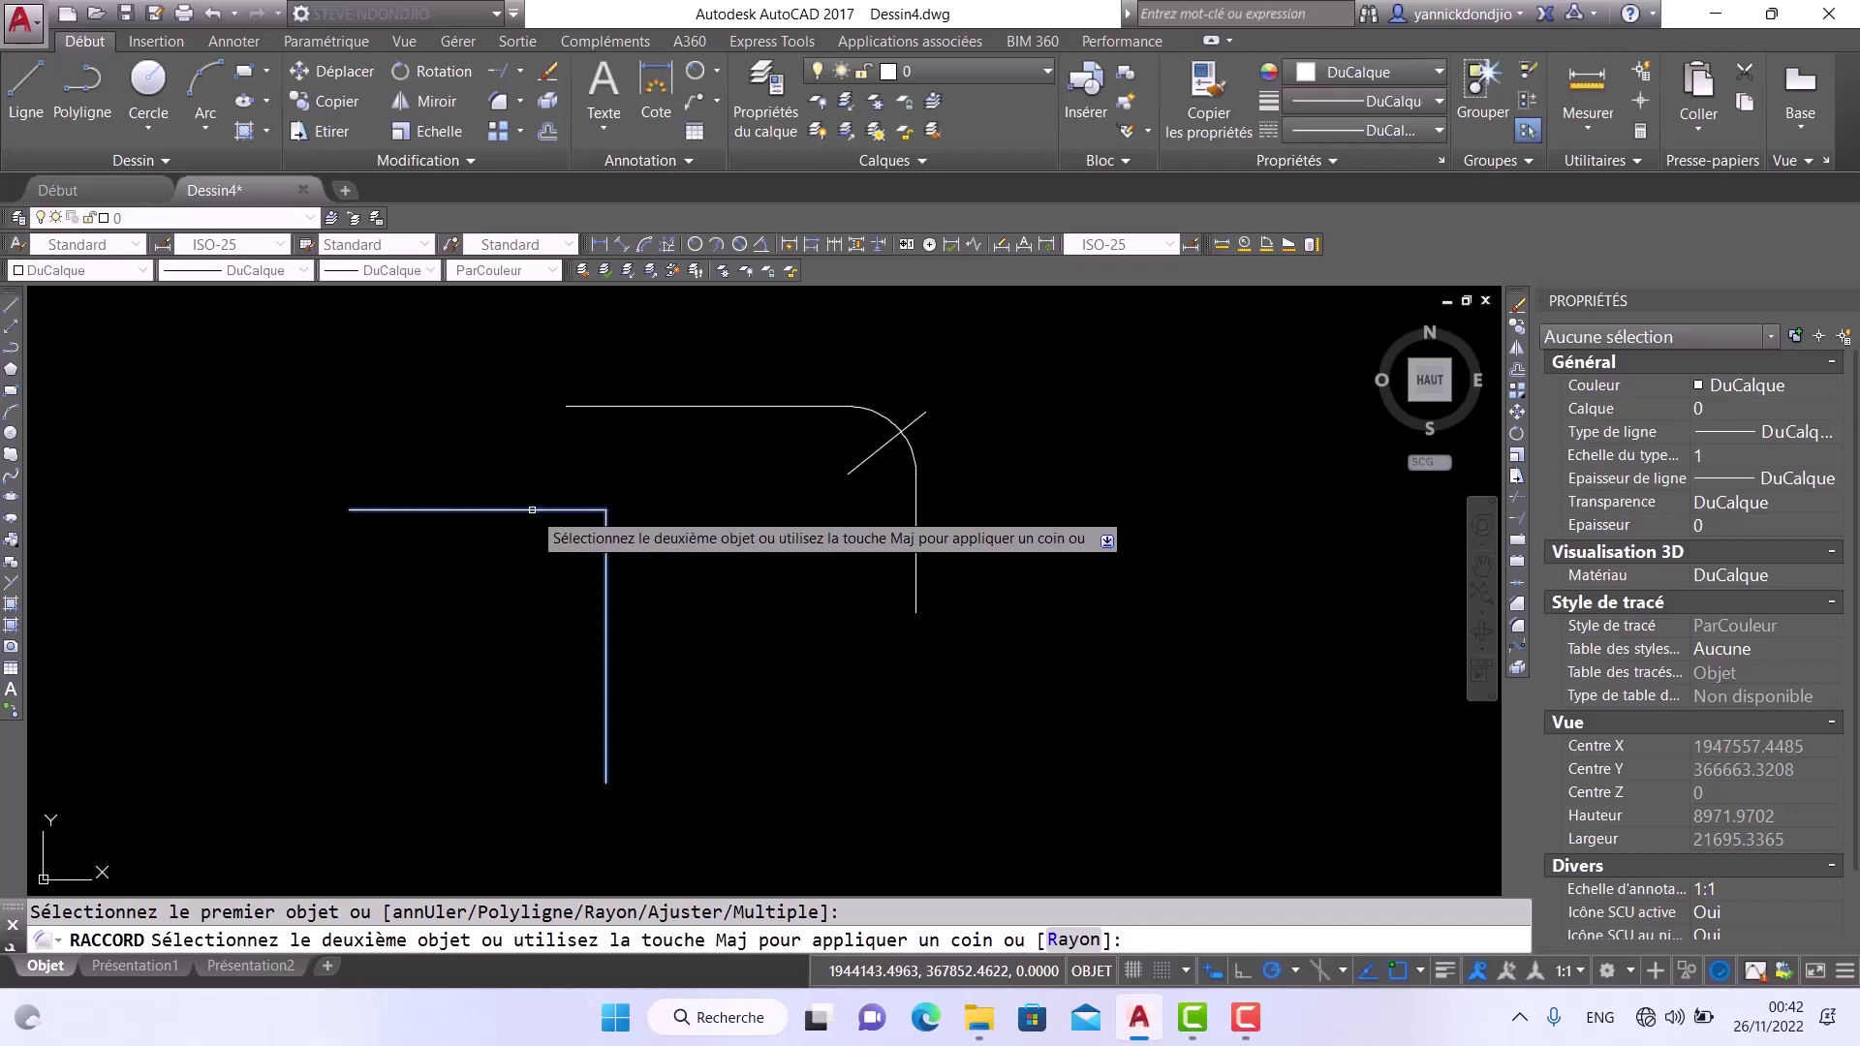
{"action": "left_click", "coordinate": [531, 510]}
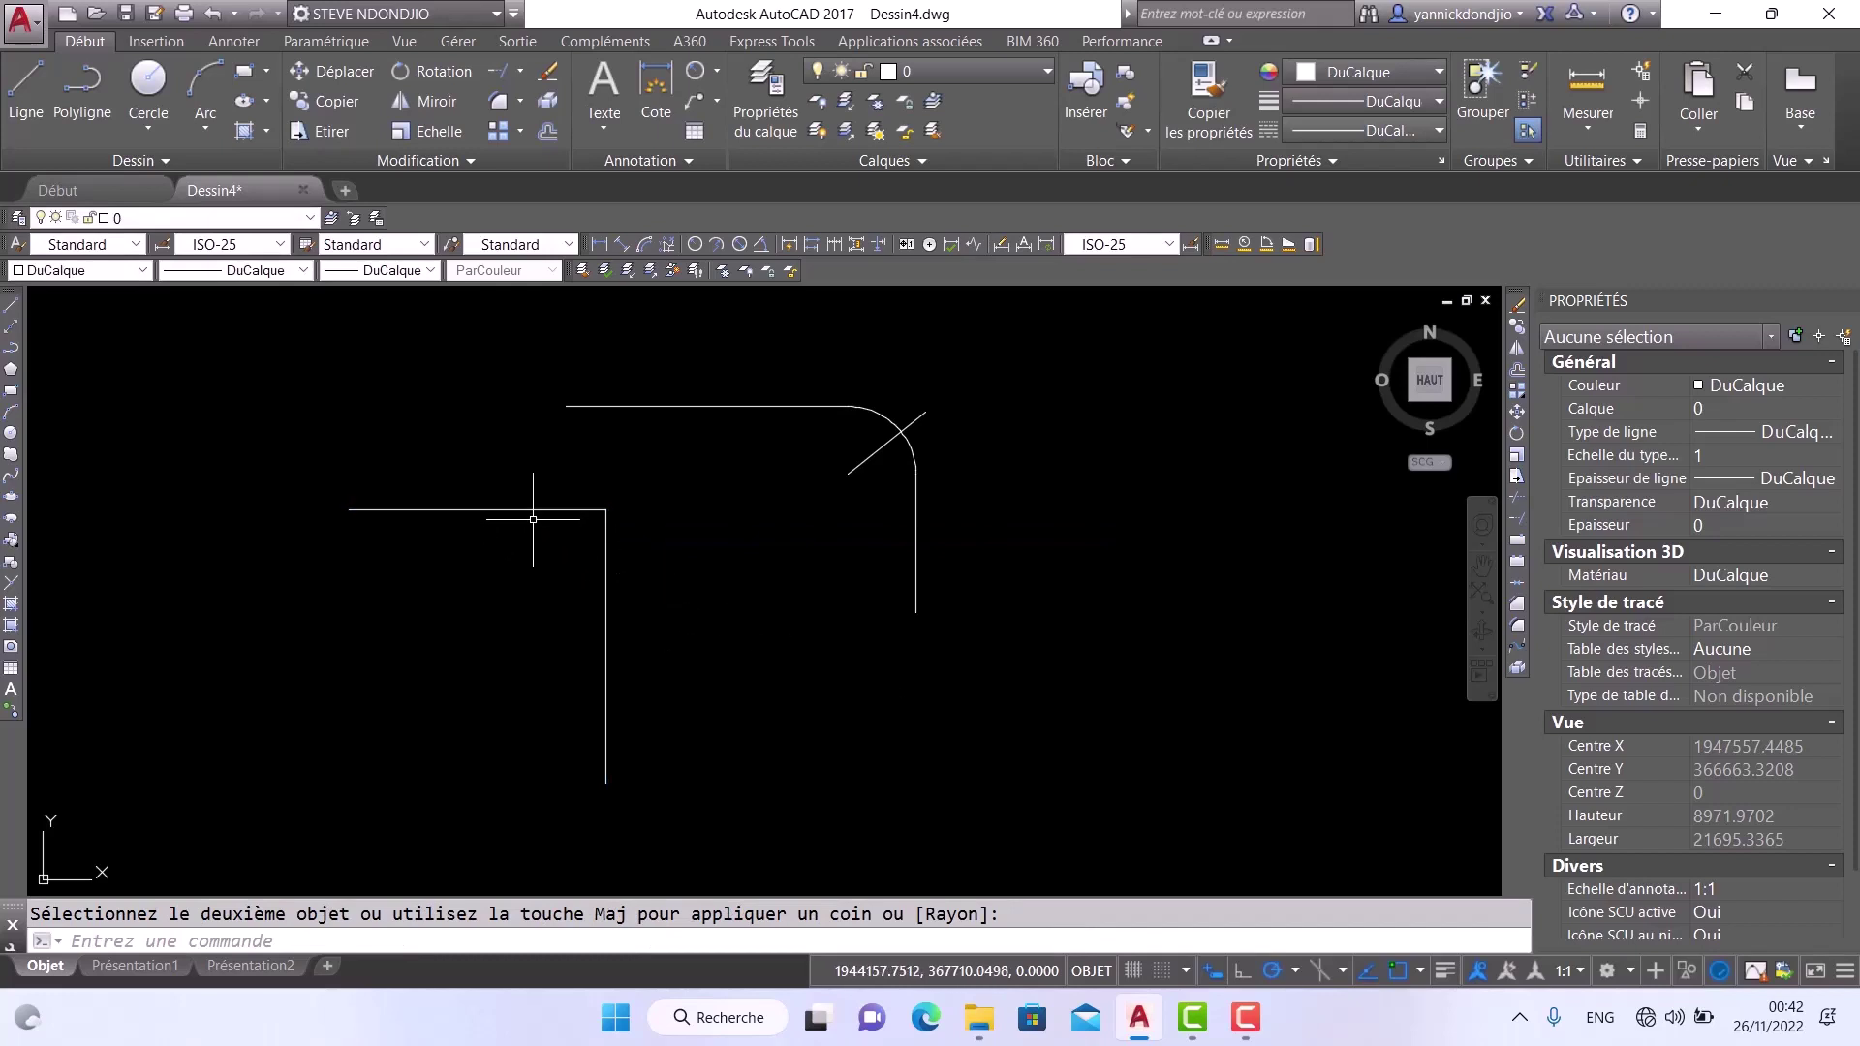
{"action": "key", "text": "ctrl+z"}
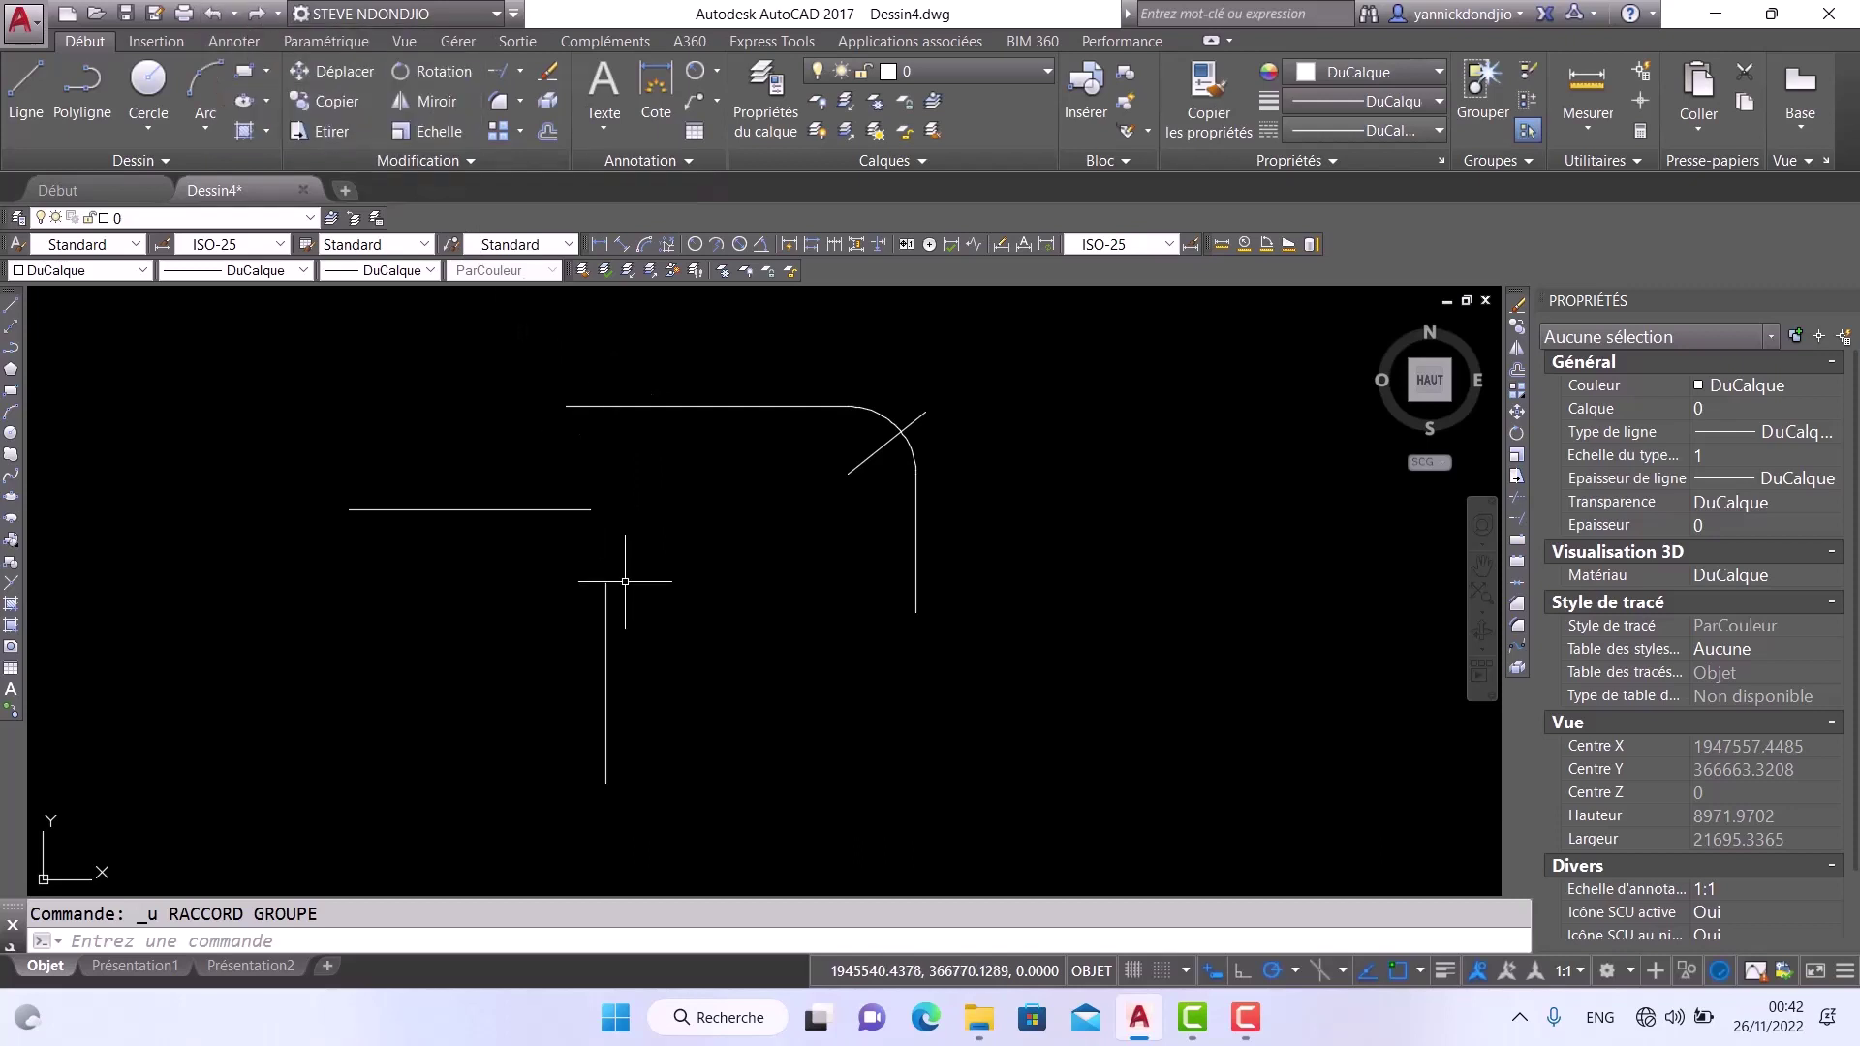
Fillet the vertical line with the horizontal line at radius 0 to close the gap with a sharp corner
{"action": "left_click", "coordinate": [500, 102]}
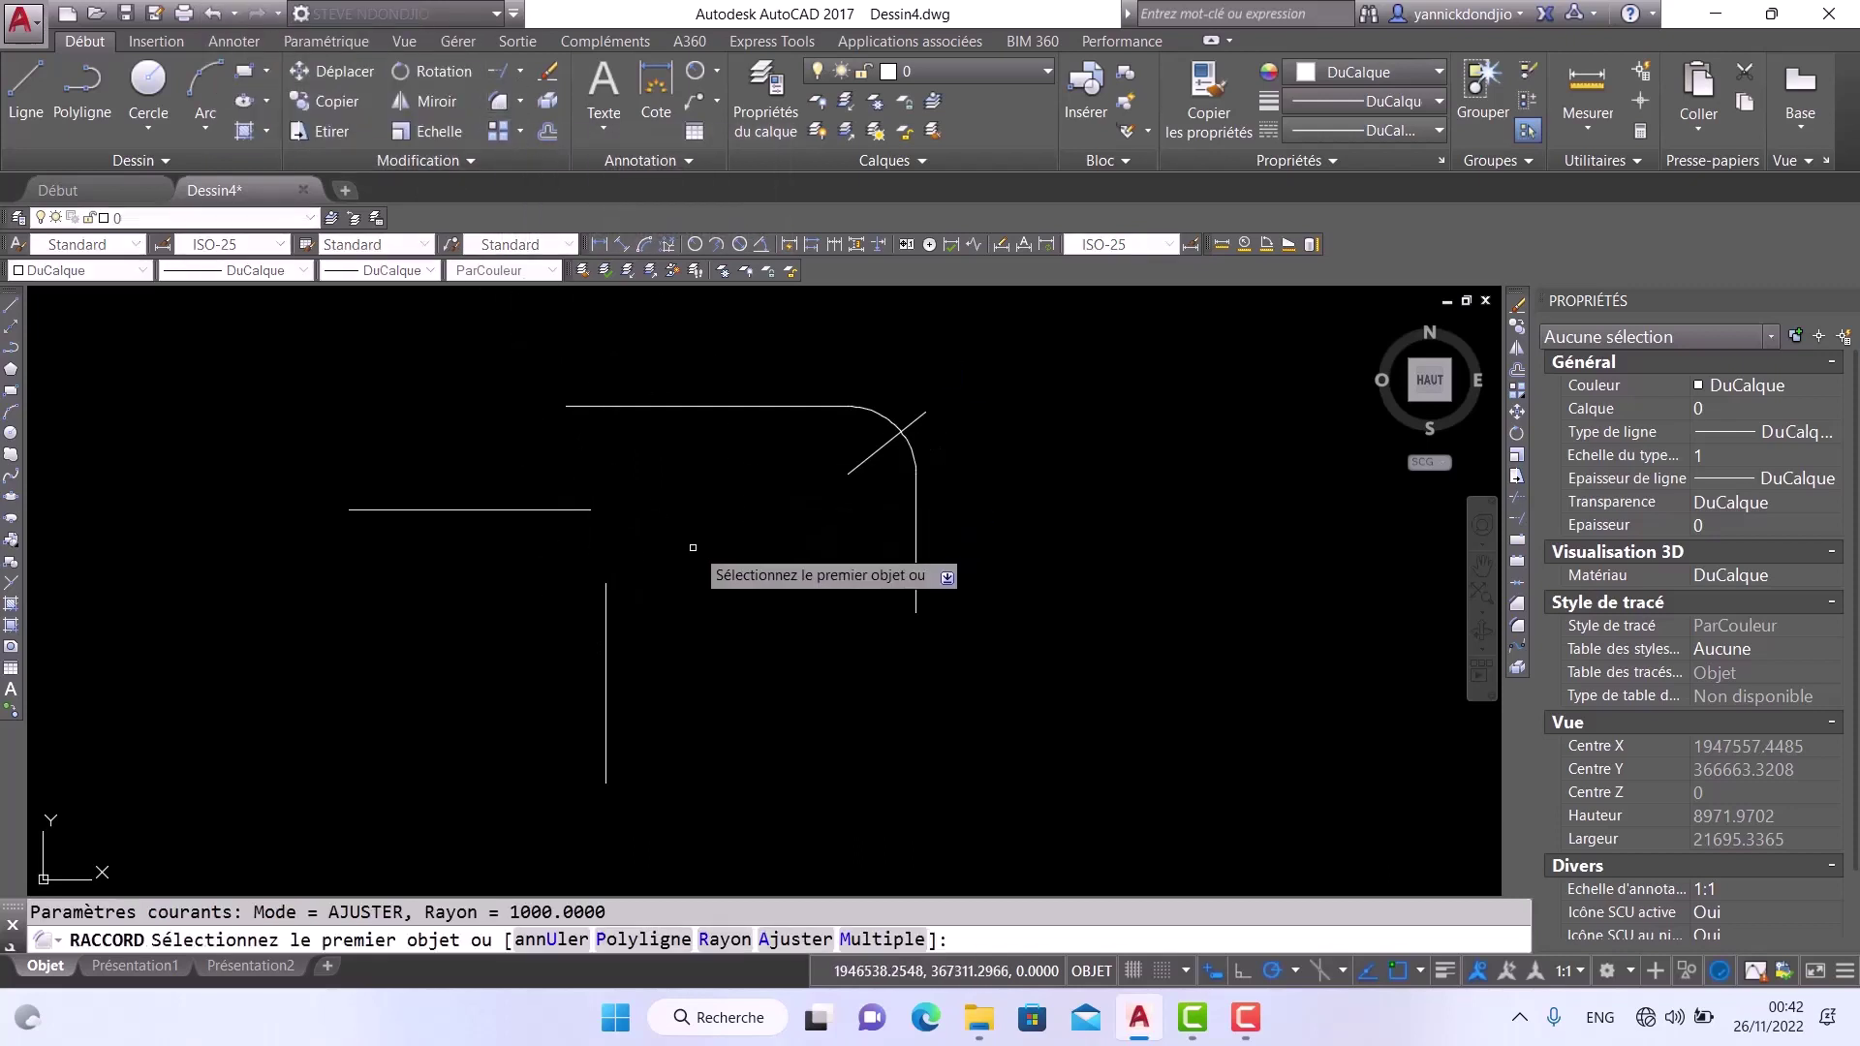
{"action": "type", "text": "R"}
{"action": "key", "text": "Return"}
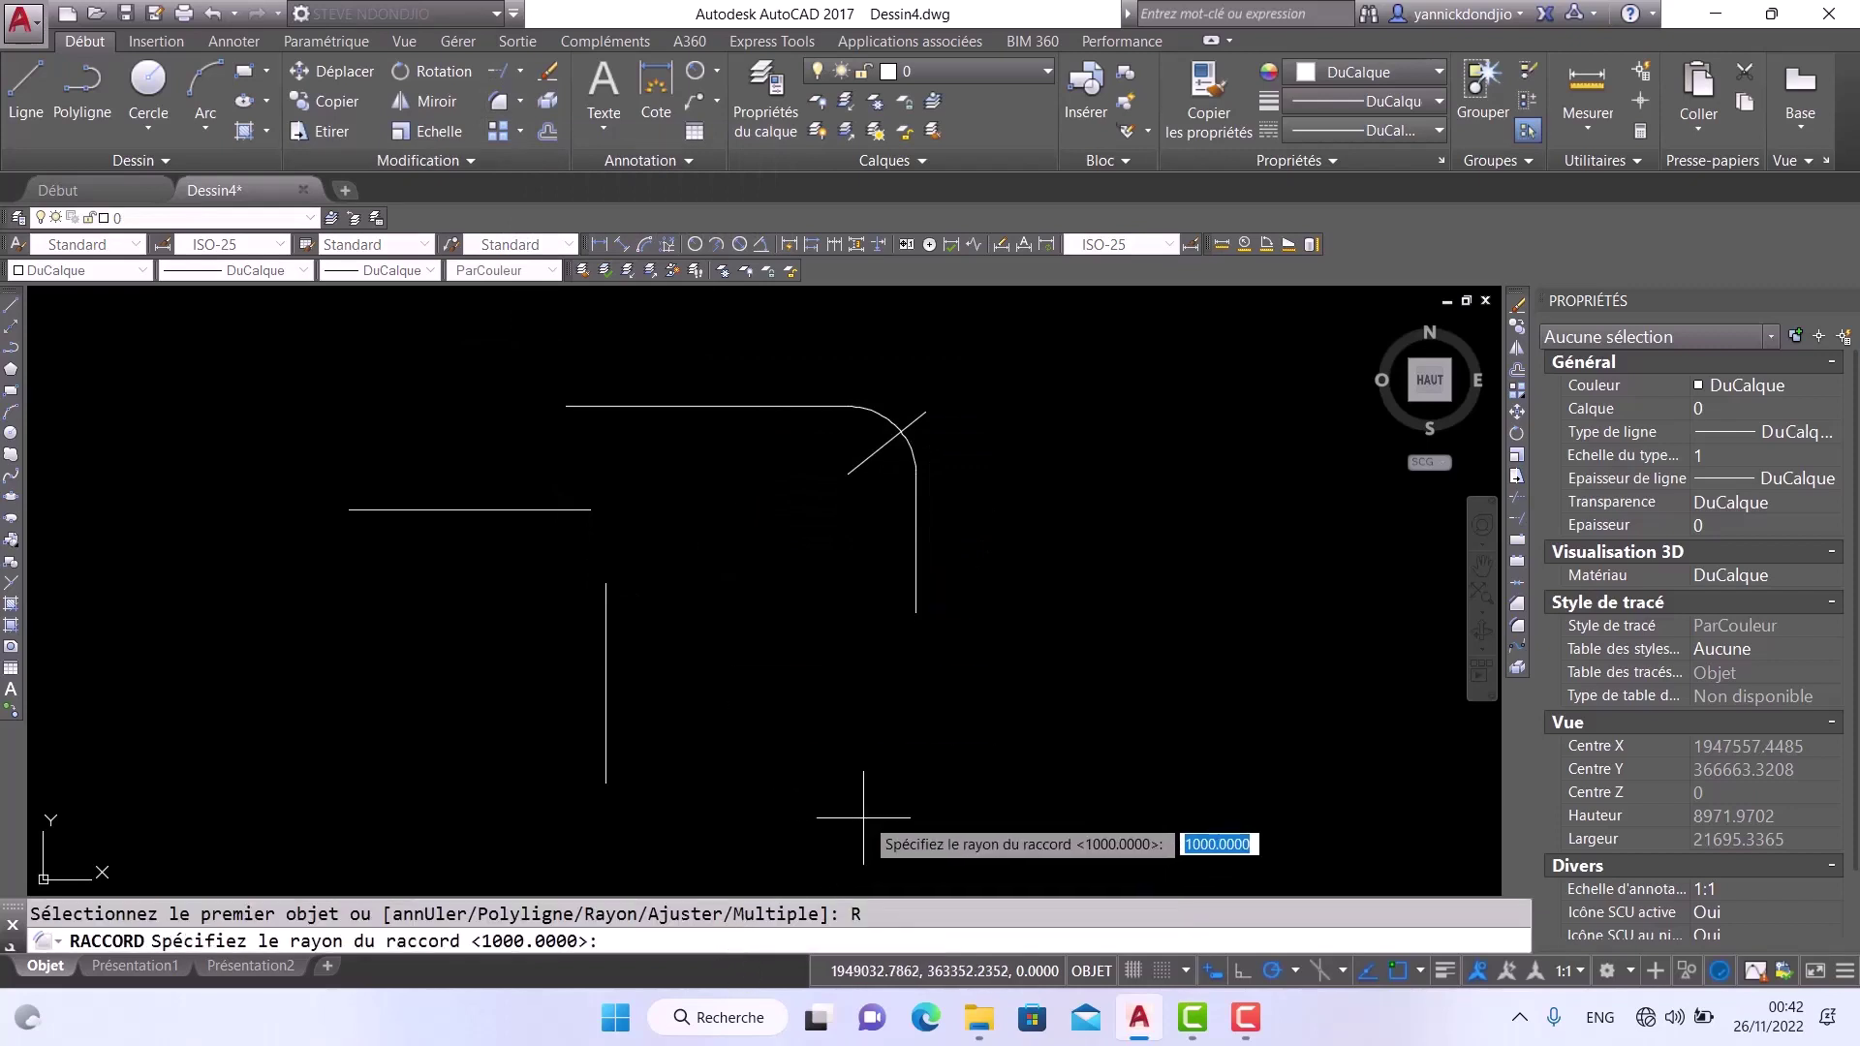
{"action": "type", "text": "0"}
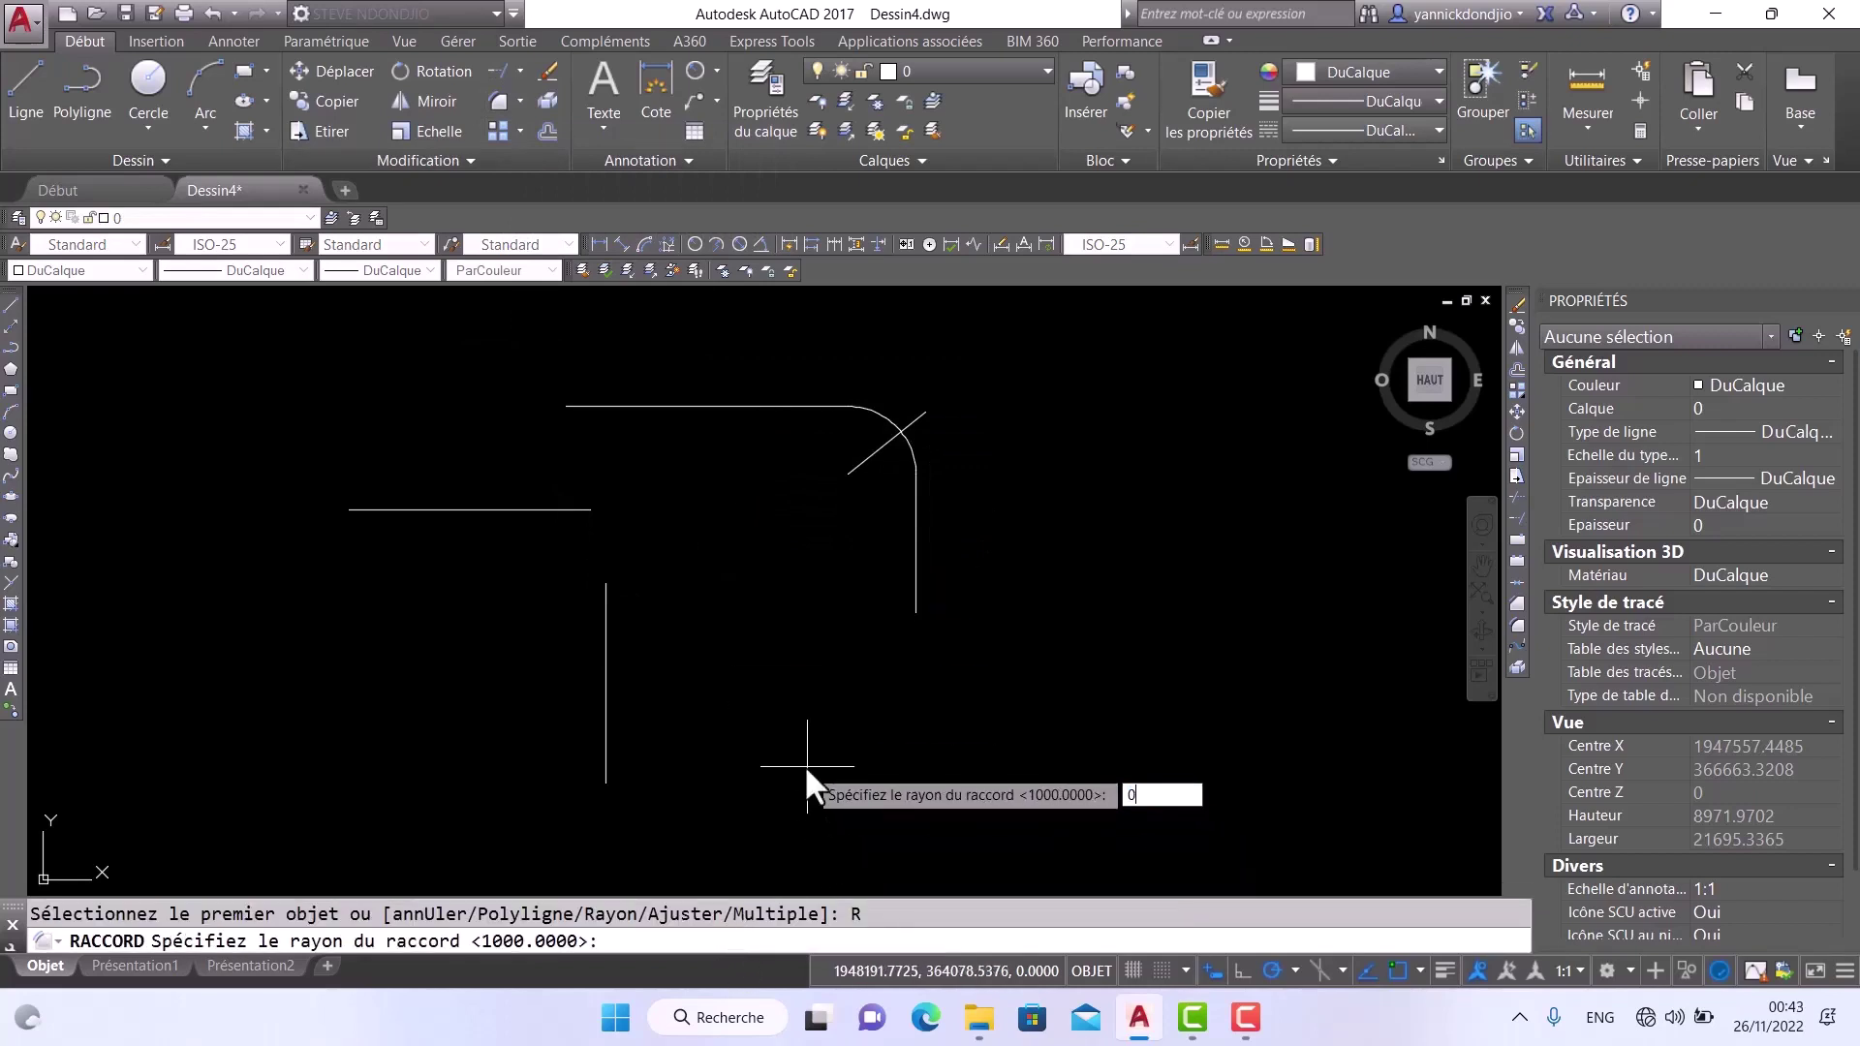
{"action": "key", "text": "Return"}
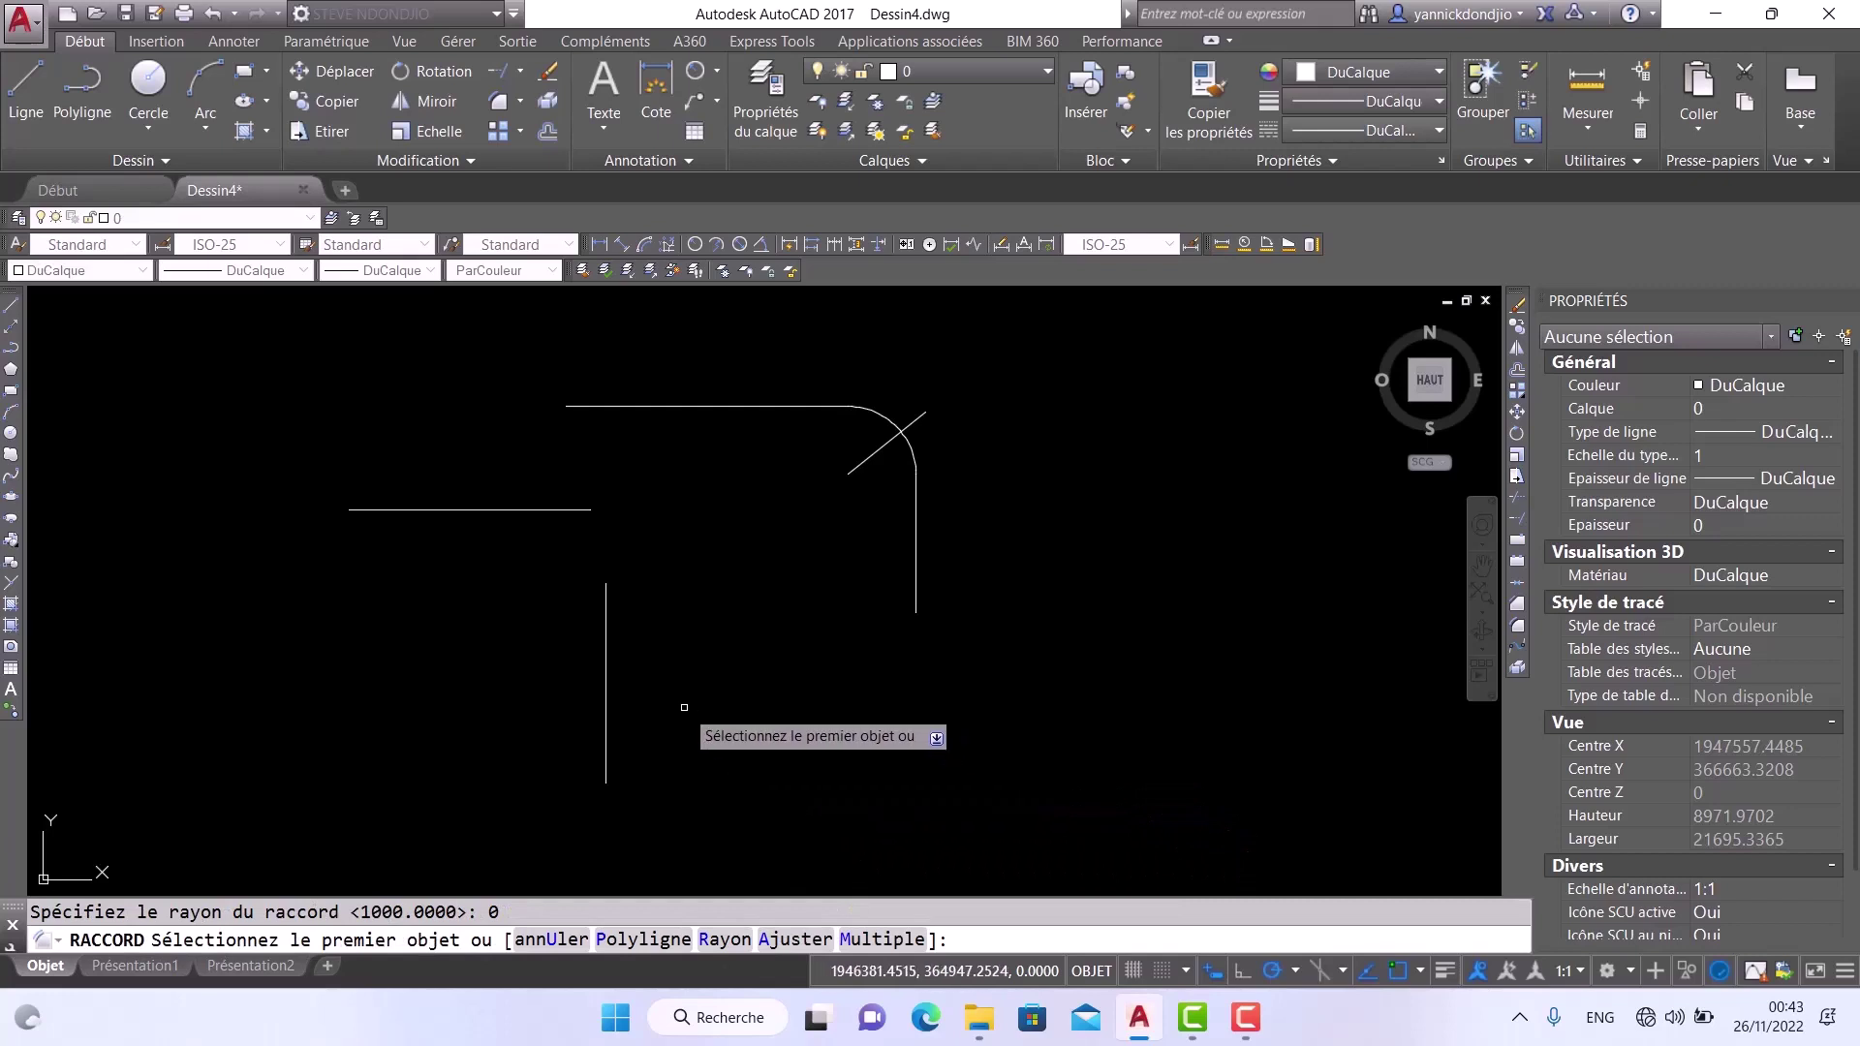
{"action": "left_click", "coordinate": [607, 684]}
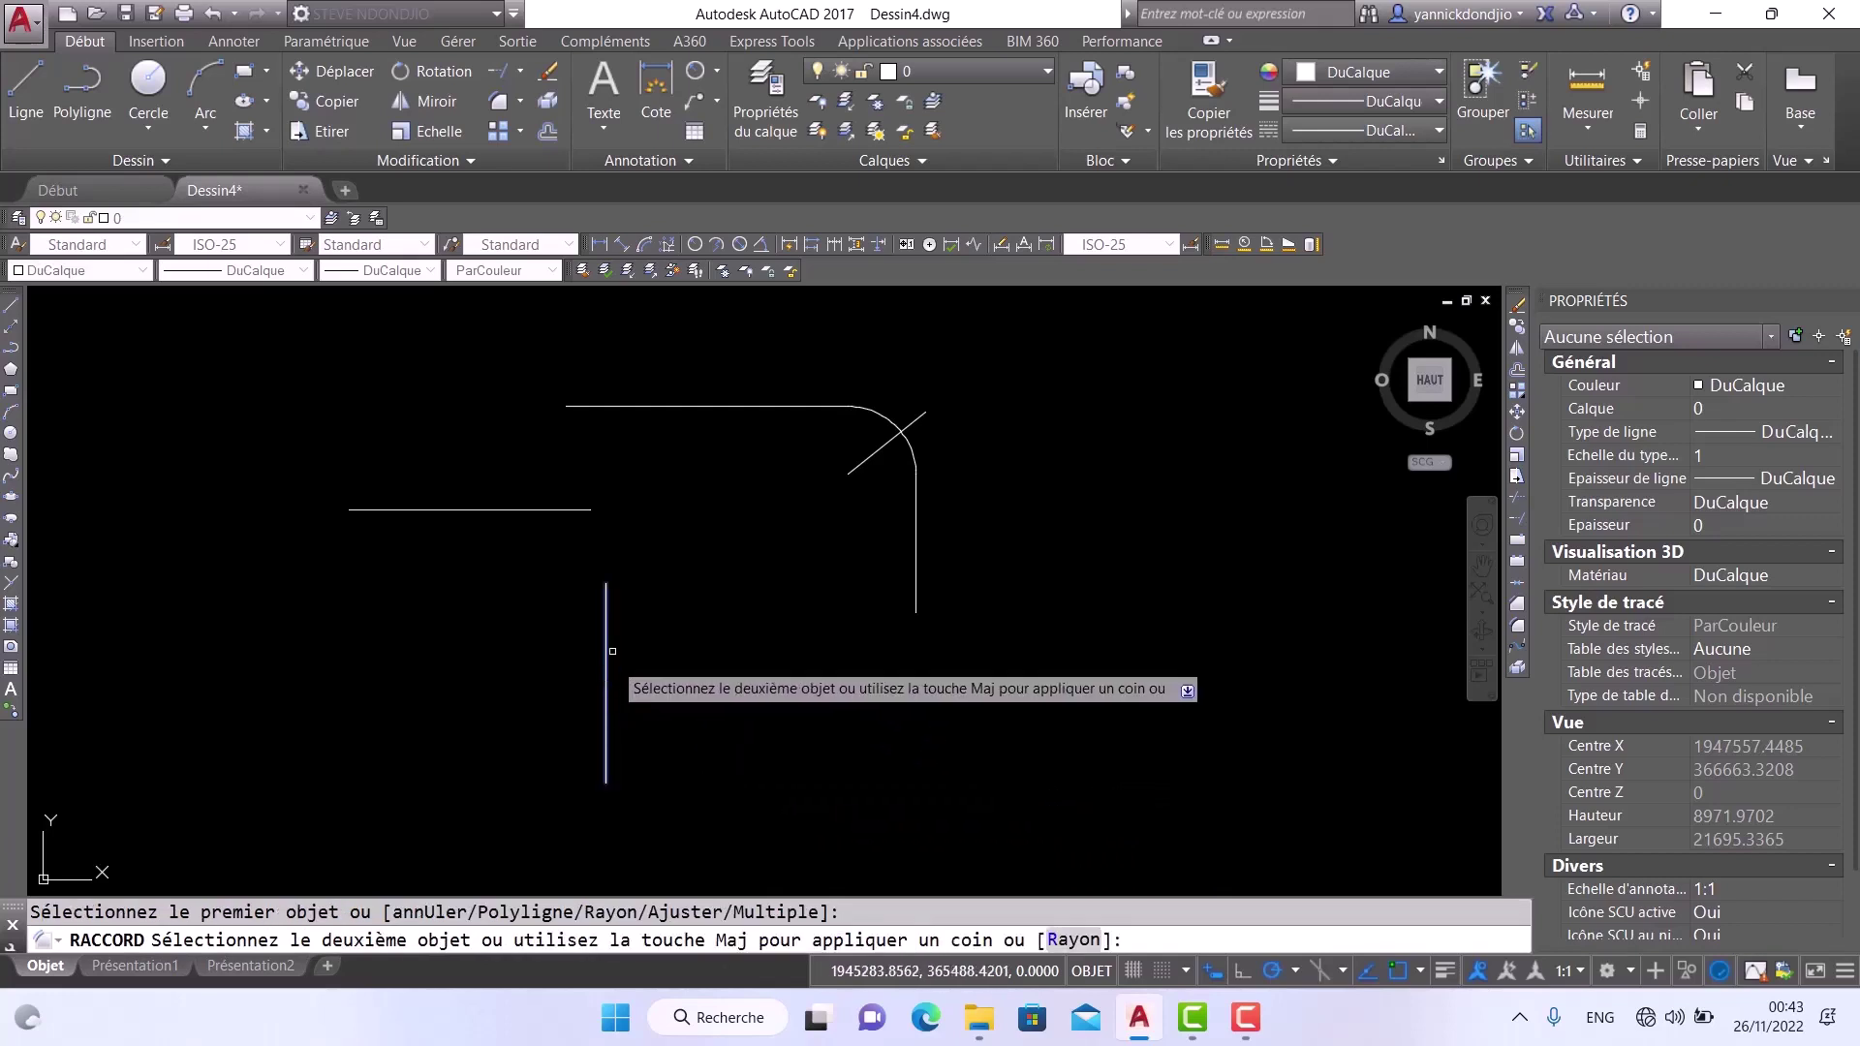
{"action": "left_click", "coordinate": [488, 509]}
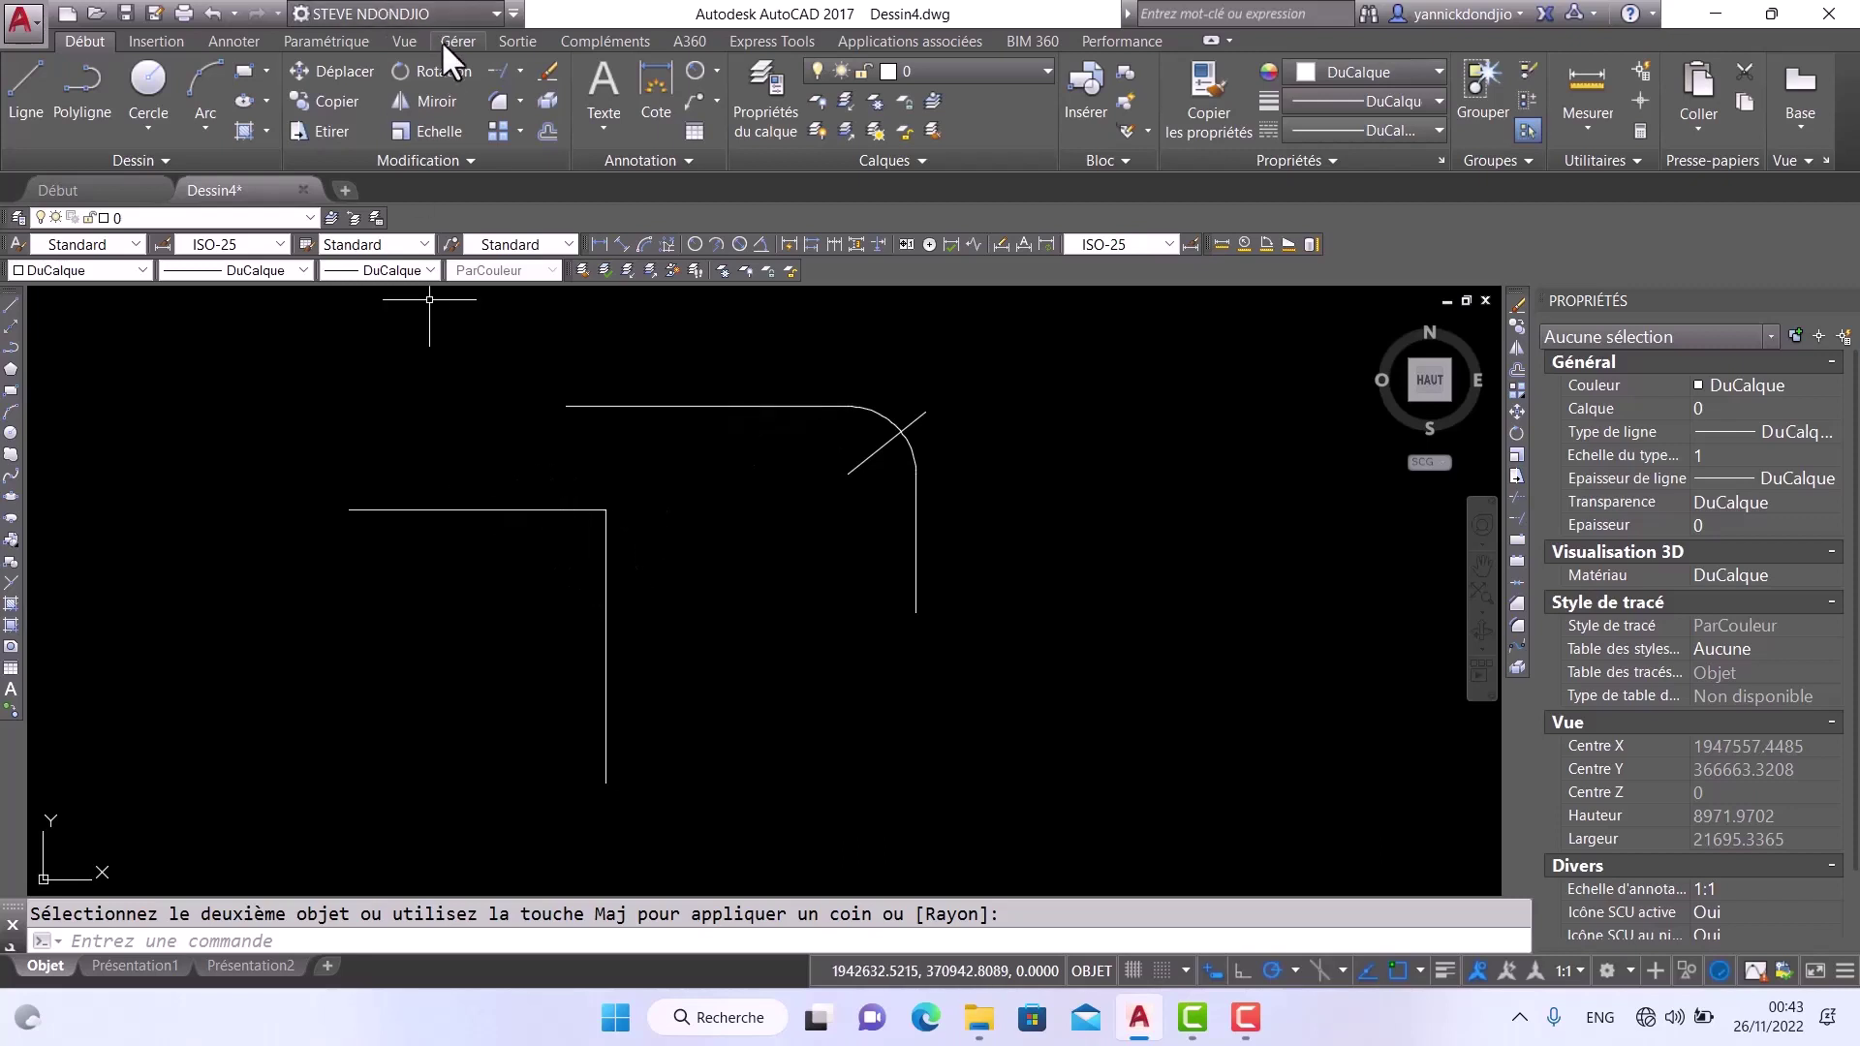
Try rounding the closed sharp corner with a fillet radius of 1000, and undo that fillet
{"action": "left_click", "coordinate": [495, 103]}
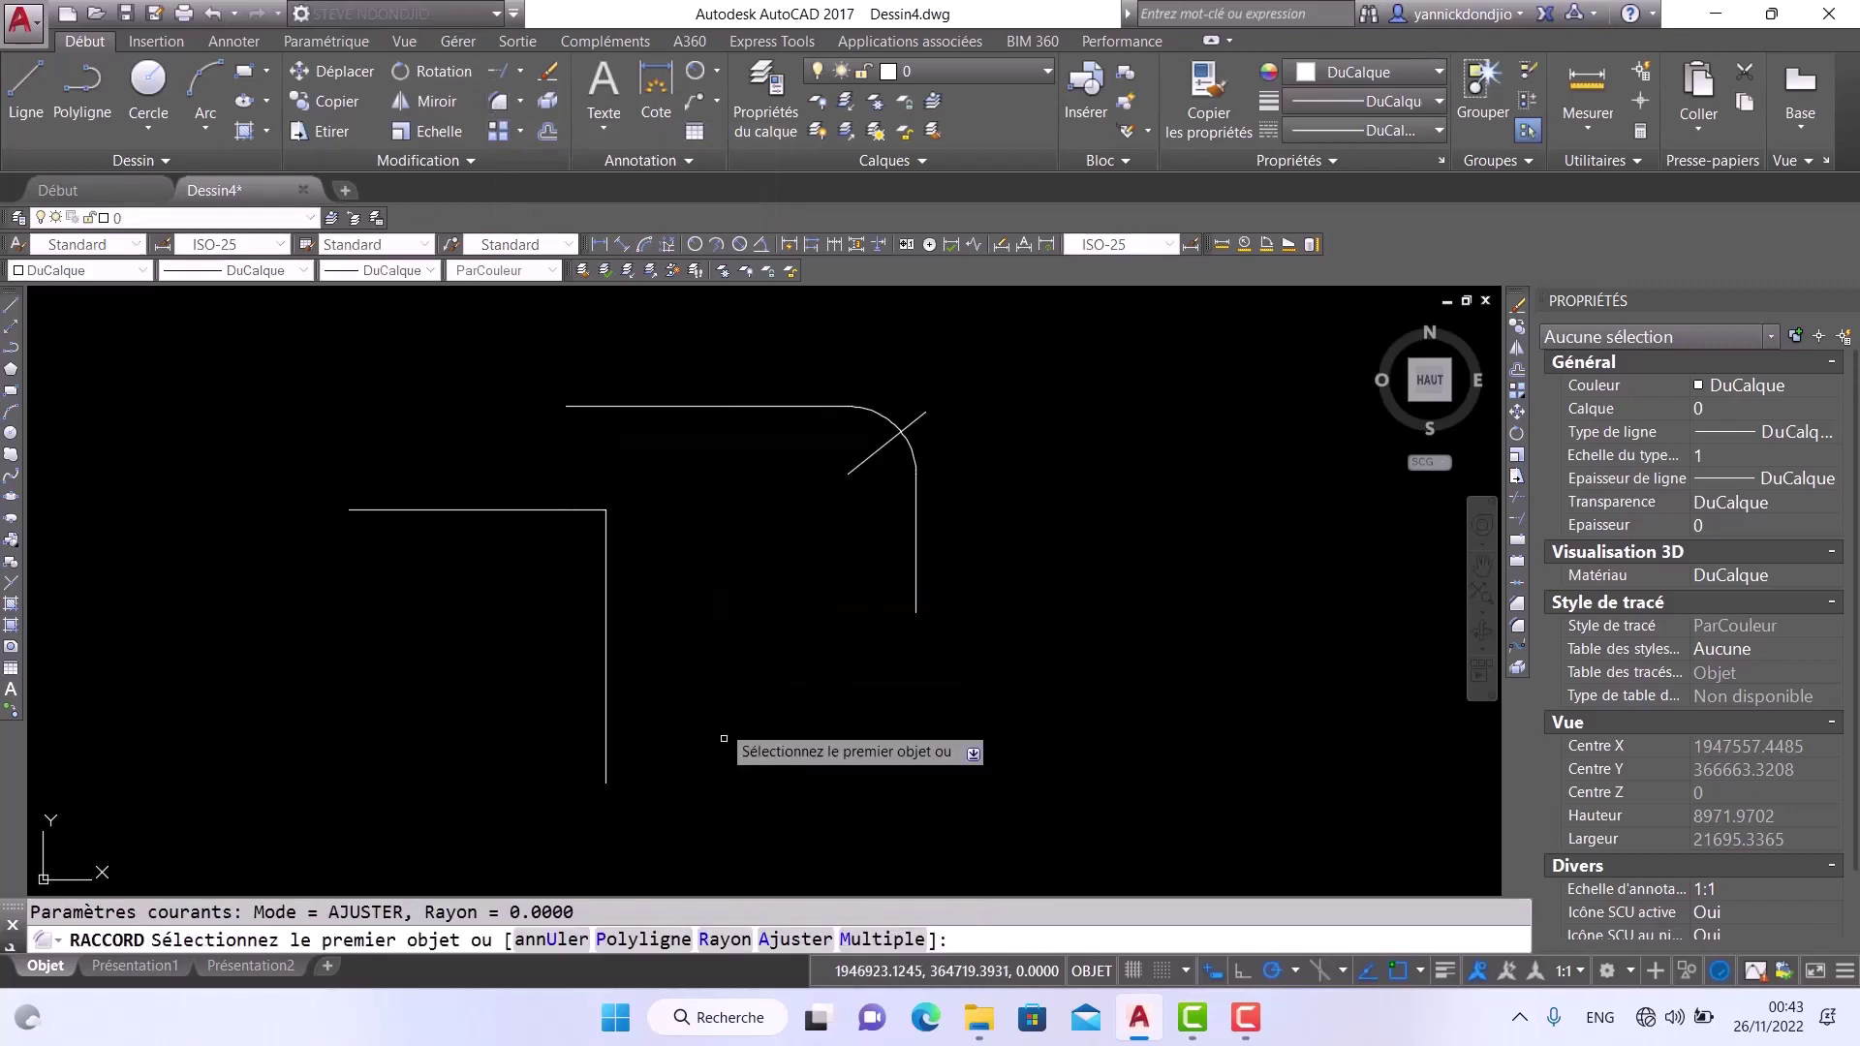
{"action": "left_click", "coordinate": [722, 939]}
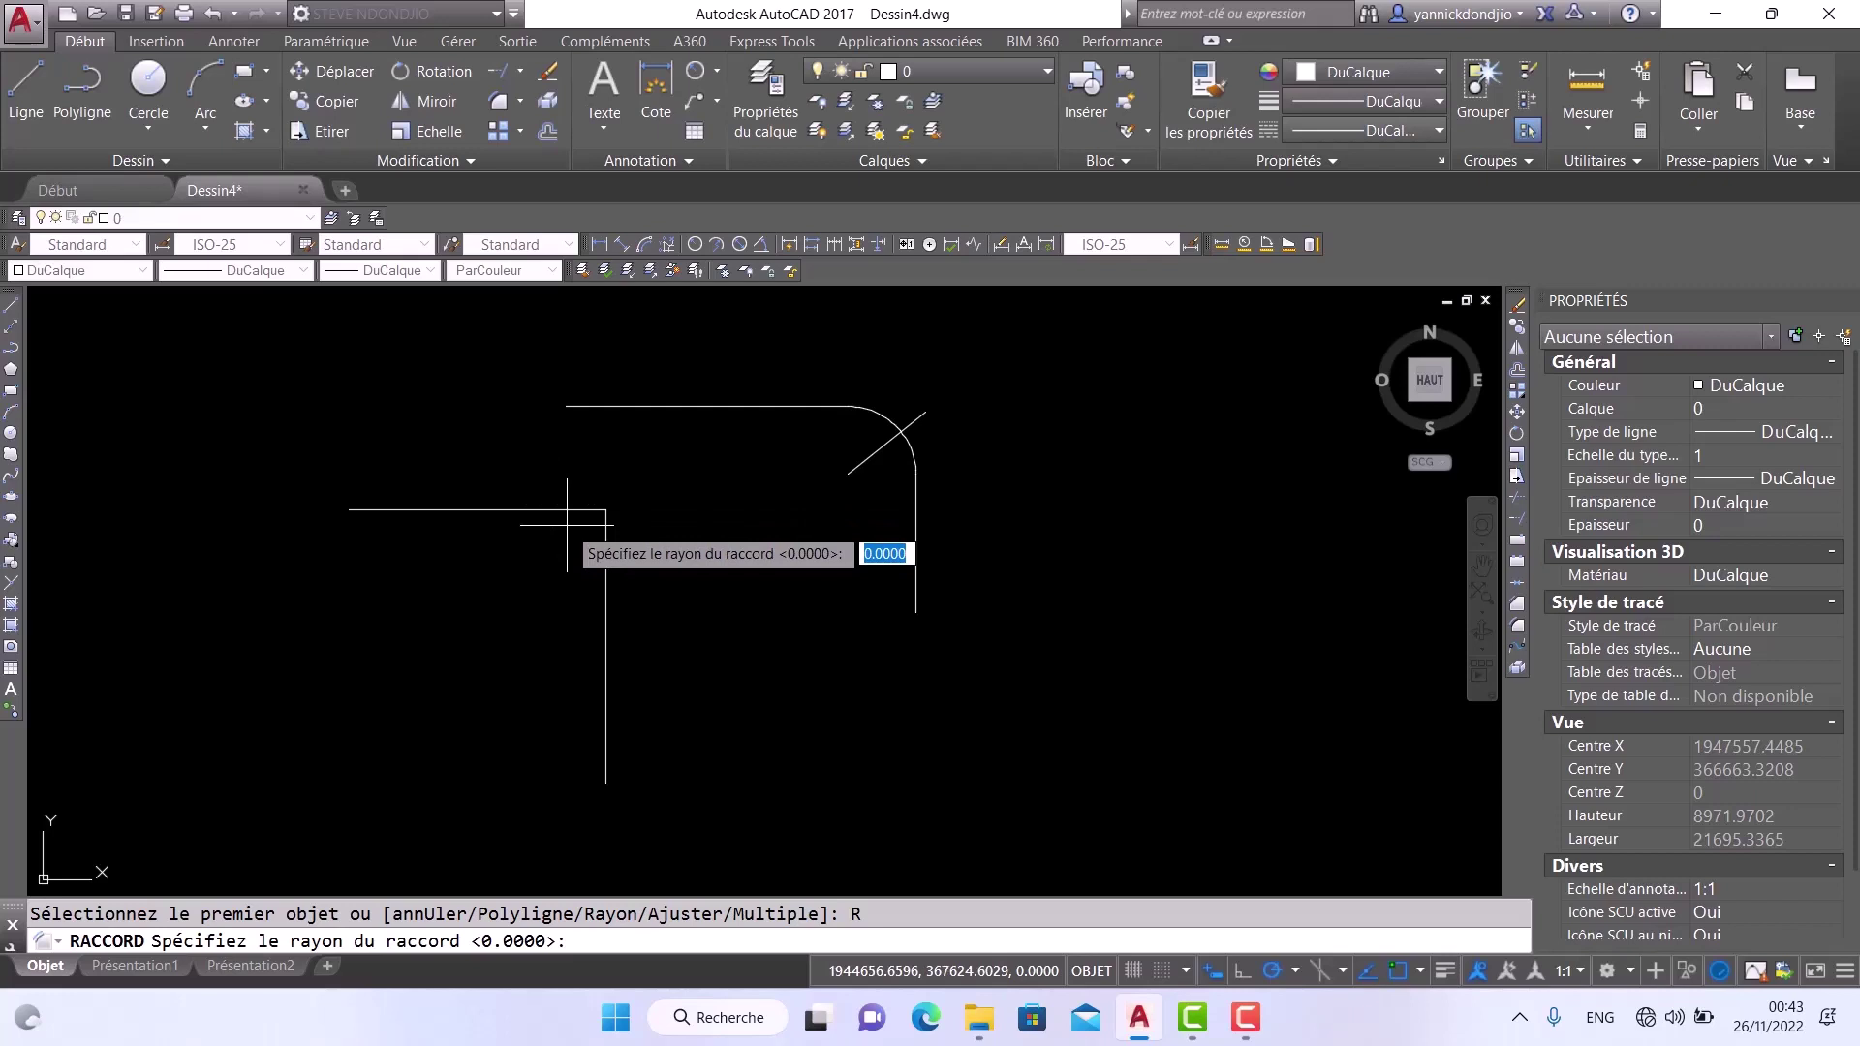
{"action": "type", "text": "1000"}
{"action": "key", "text": "Return"}
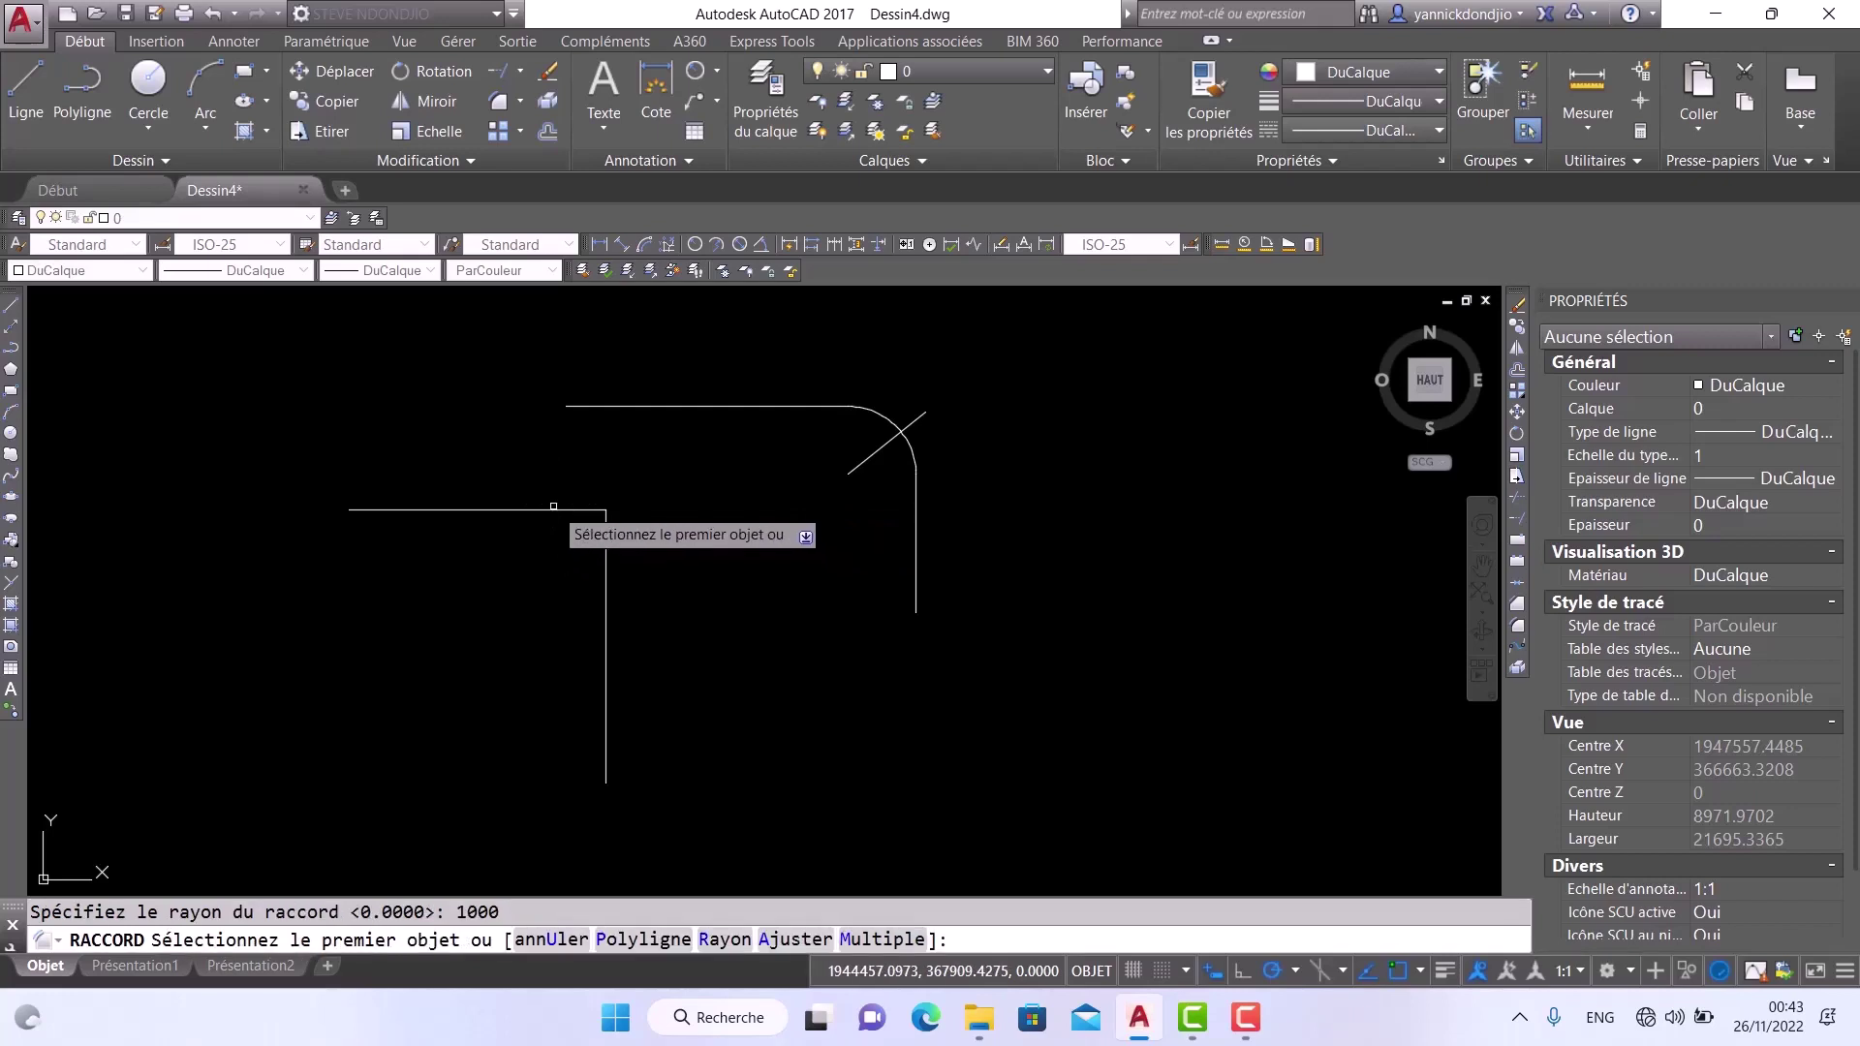
{"action": "left_click", "coordinate": [552, 511]}
{"action": "left_click", "coordinate": [607, 550]}
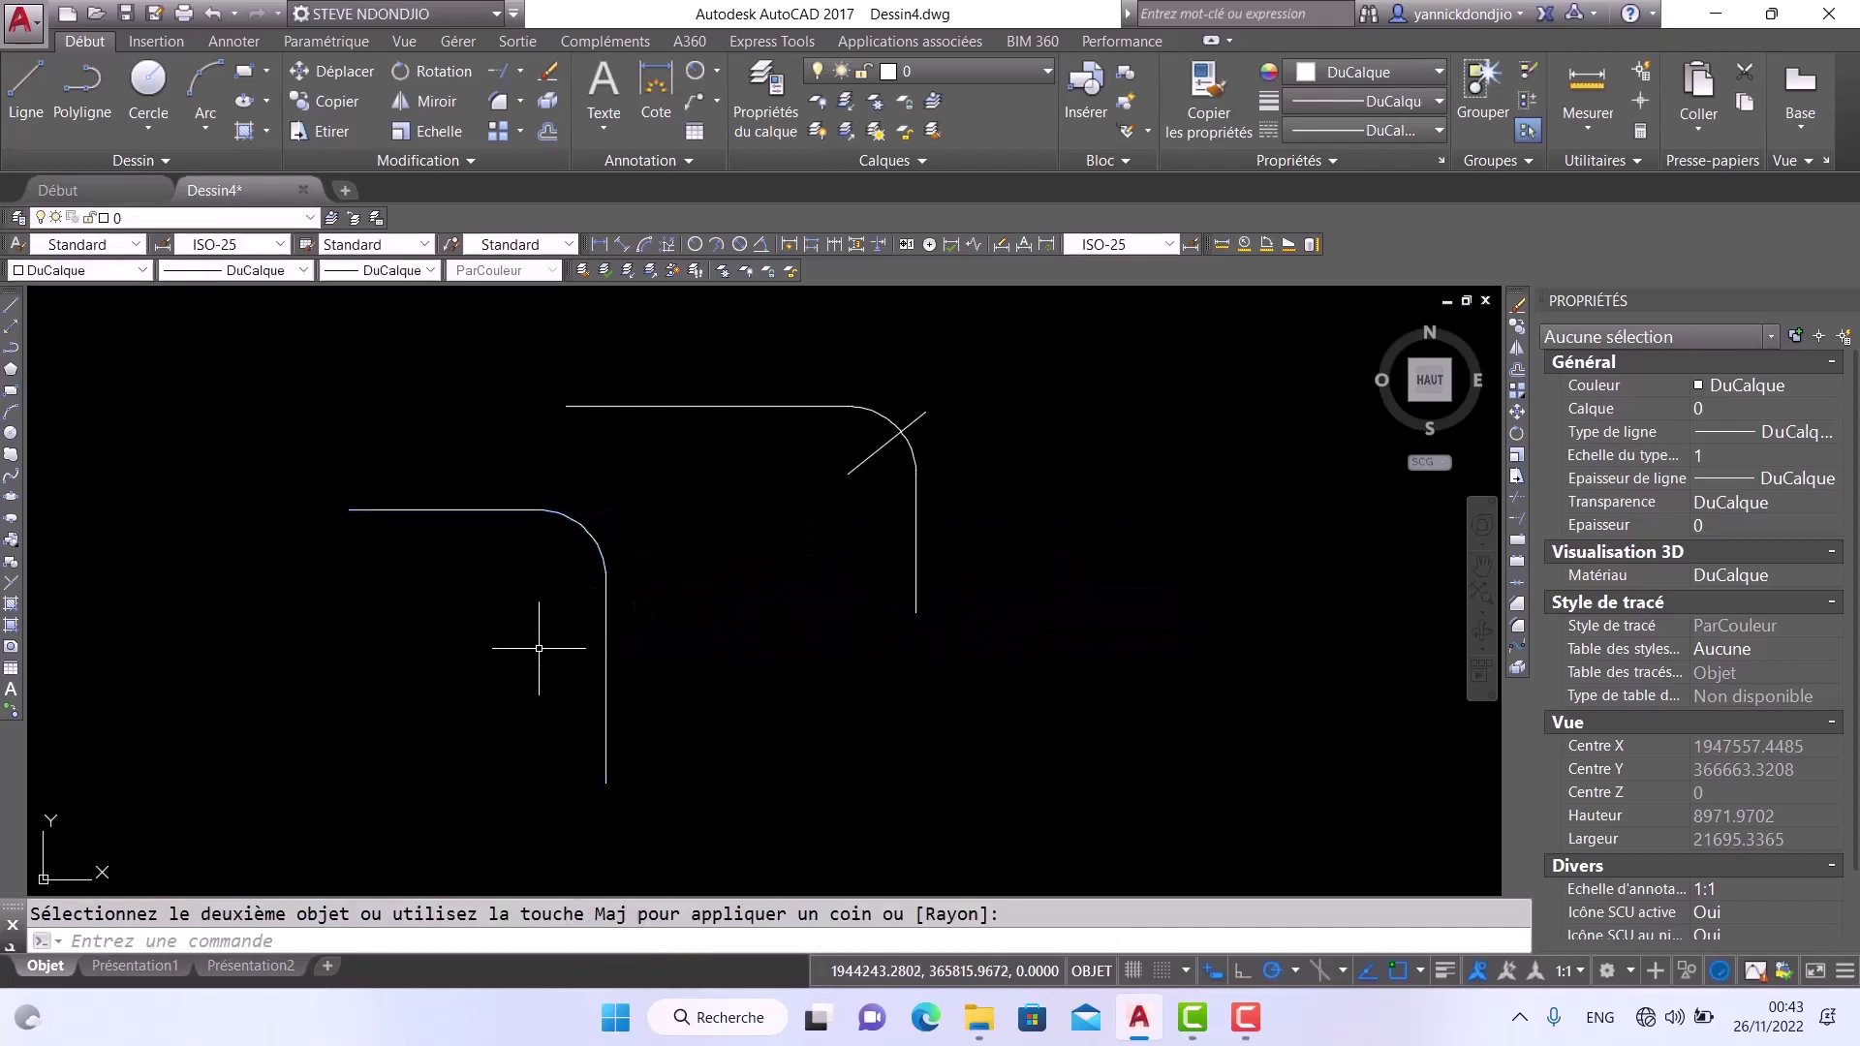
{"action": "key", "text": "ctrl+z"}
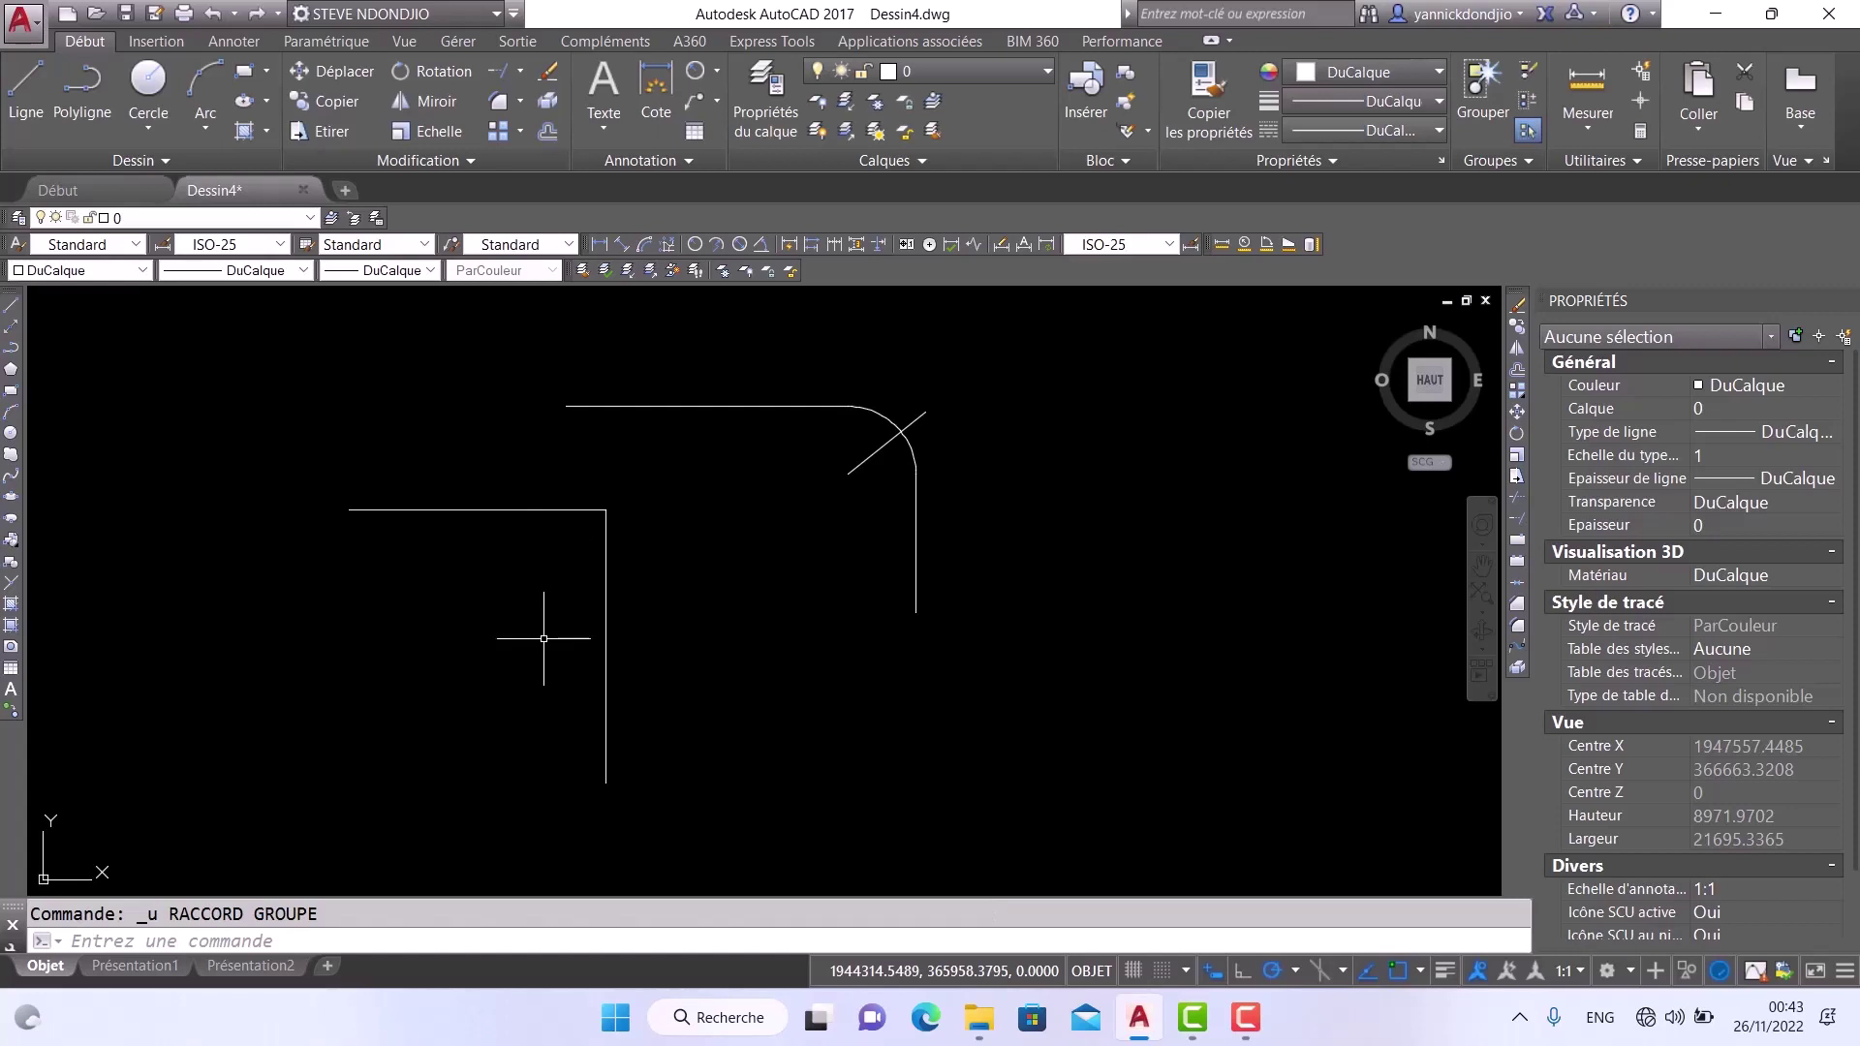
Shorten the vertical line by moving its upper endpoint straight down about 1040, reopening the gap below the horizontal line
{"action": "left_click", "coordinate": [611, 566]}
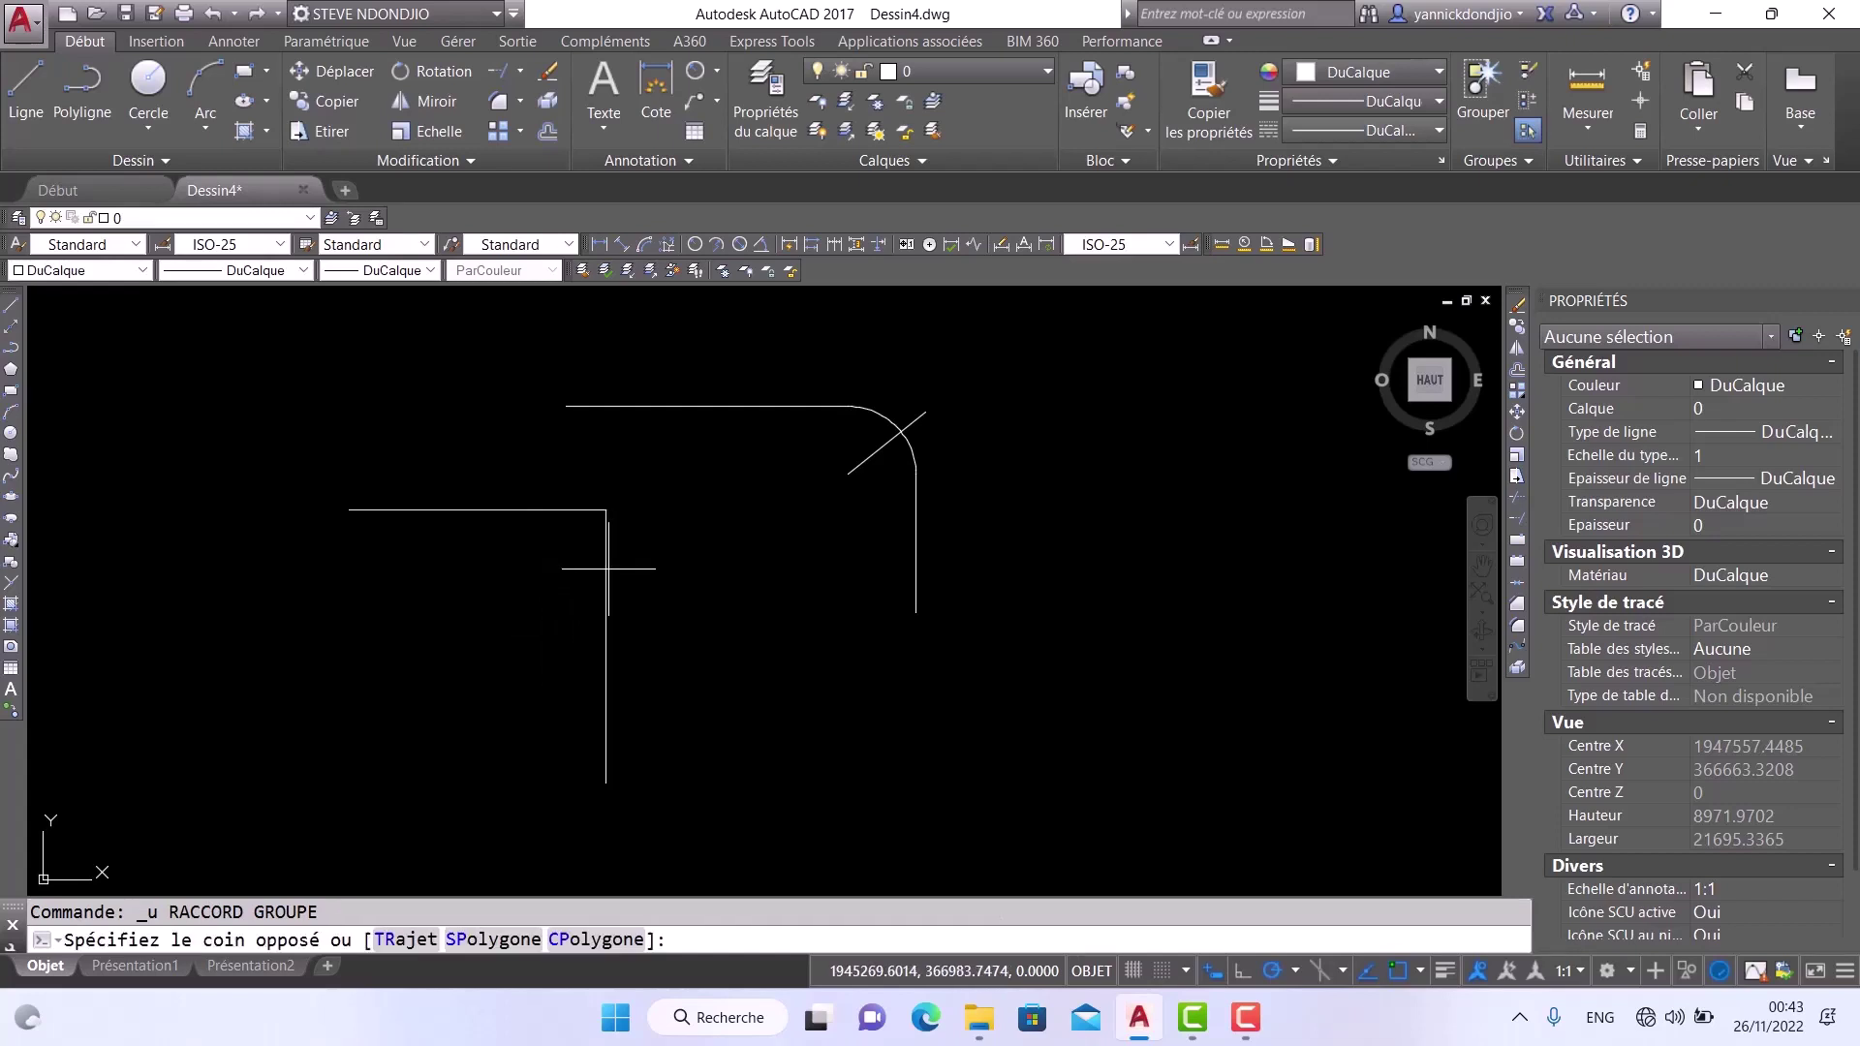
{"action": "left_click", "coordinate": [603, 544]}
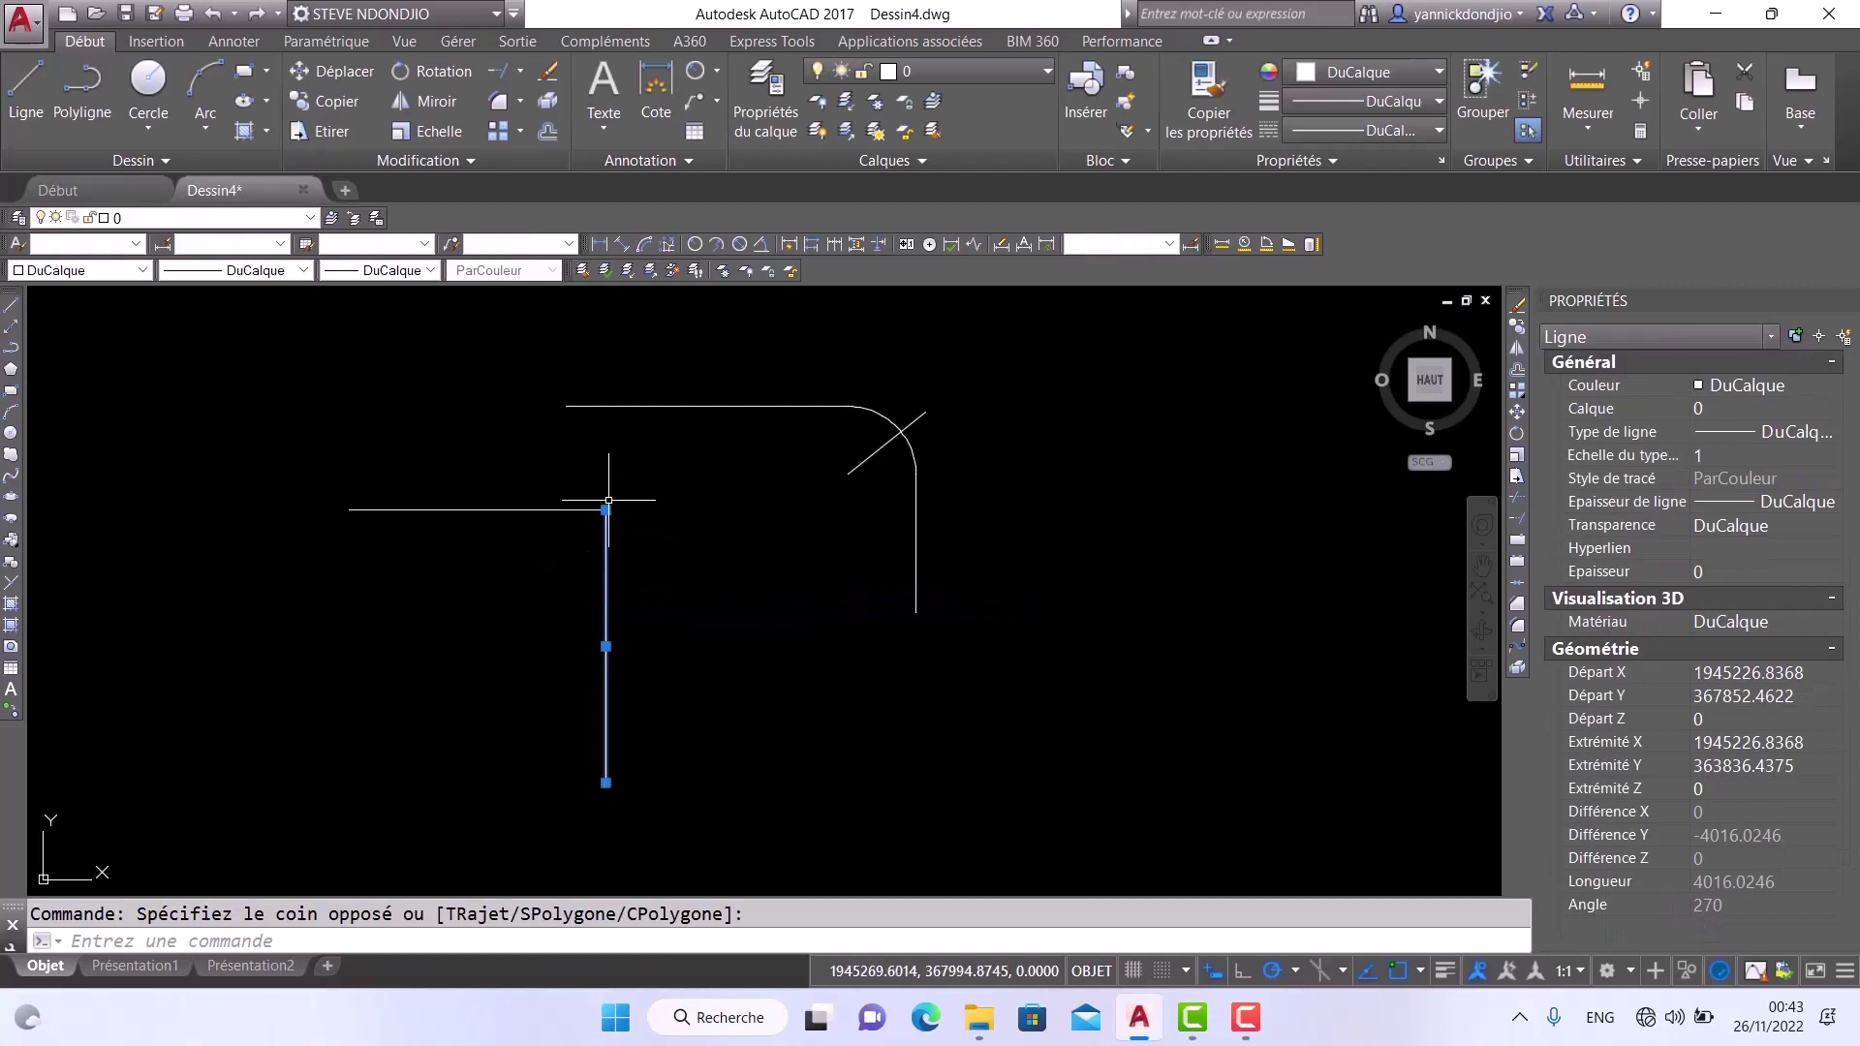
{"action": "left_click", "coordinate": [606, 509]}
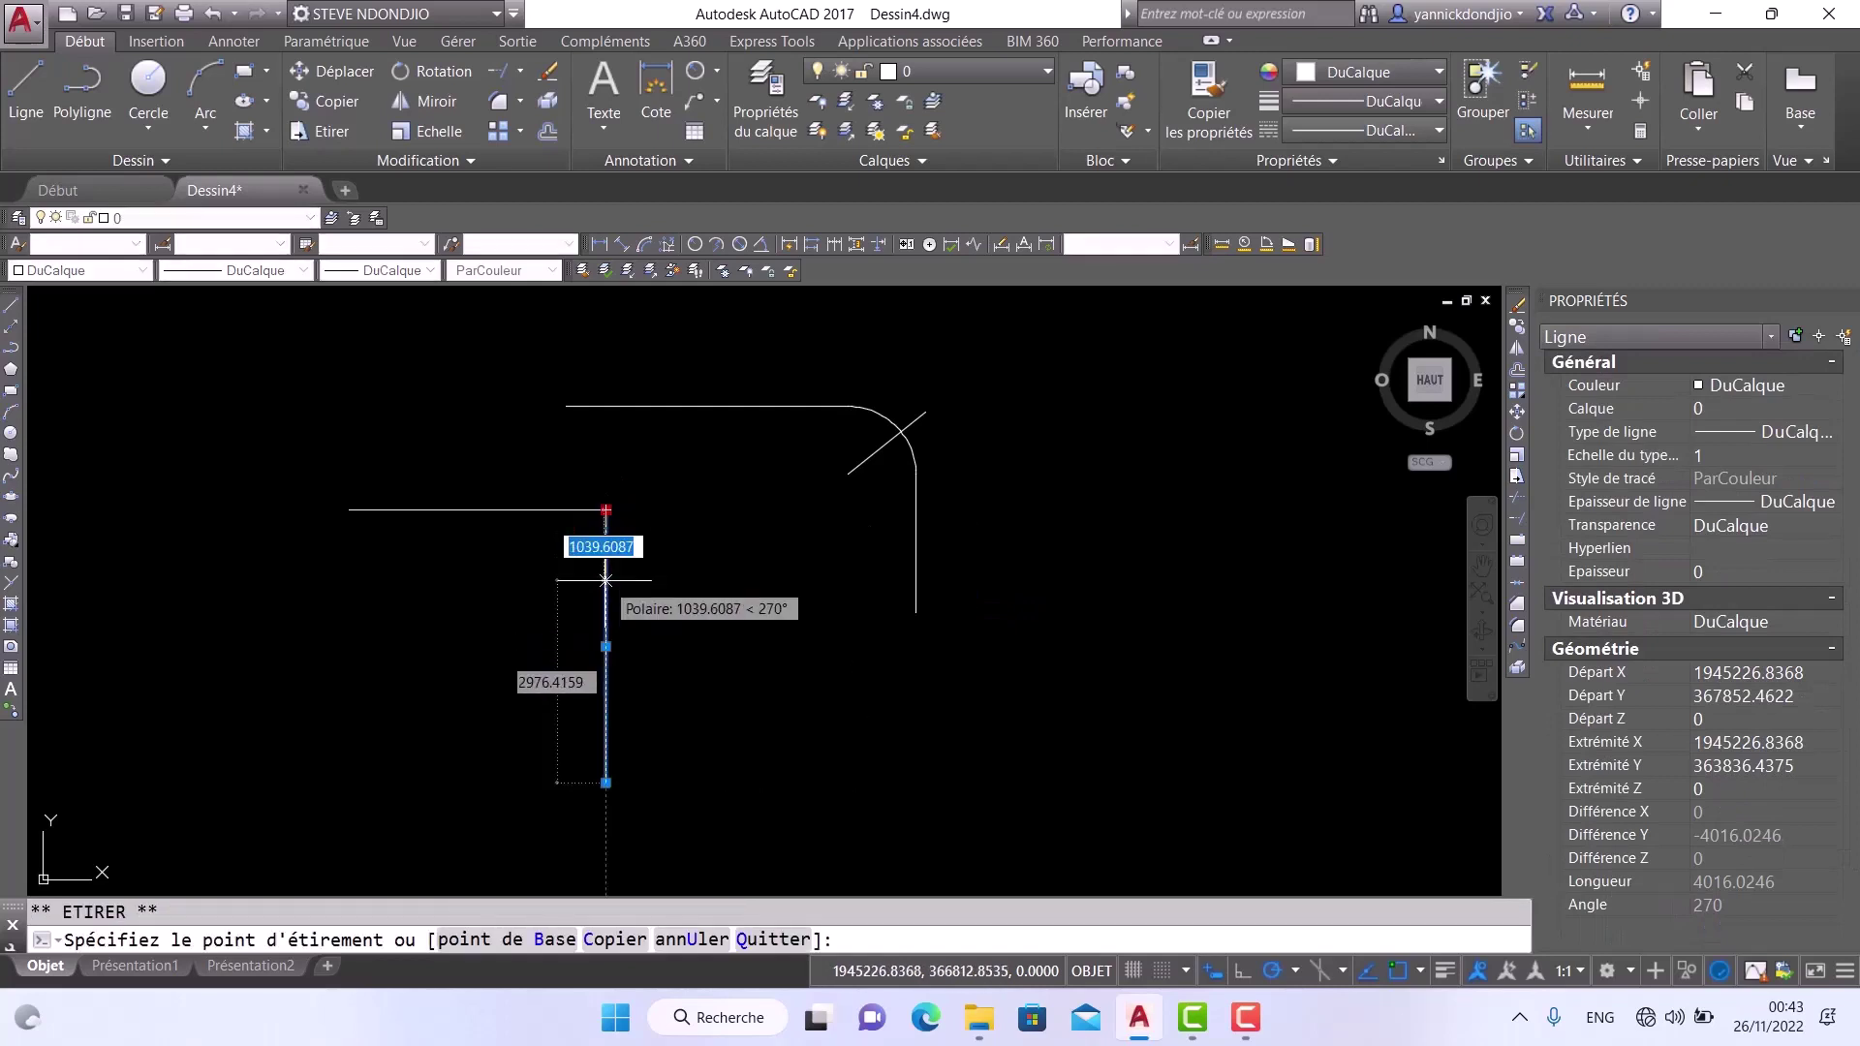
{"action": "left_click", "coordinate": [605, 579]}
{"action": "key", "text": "Escape"}
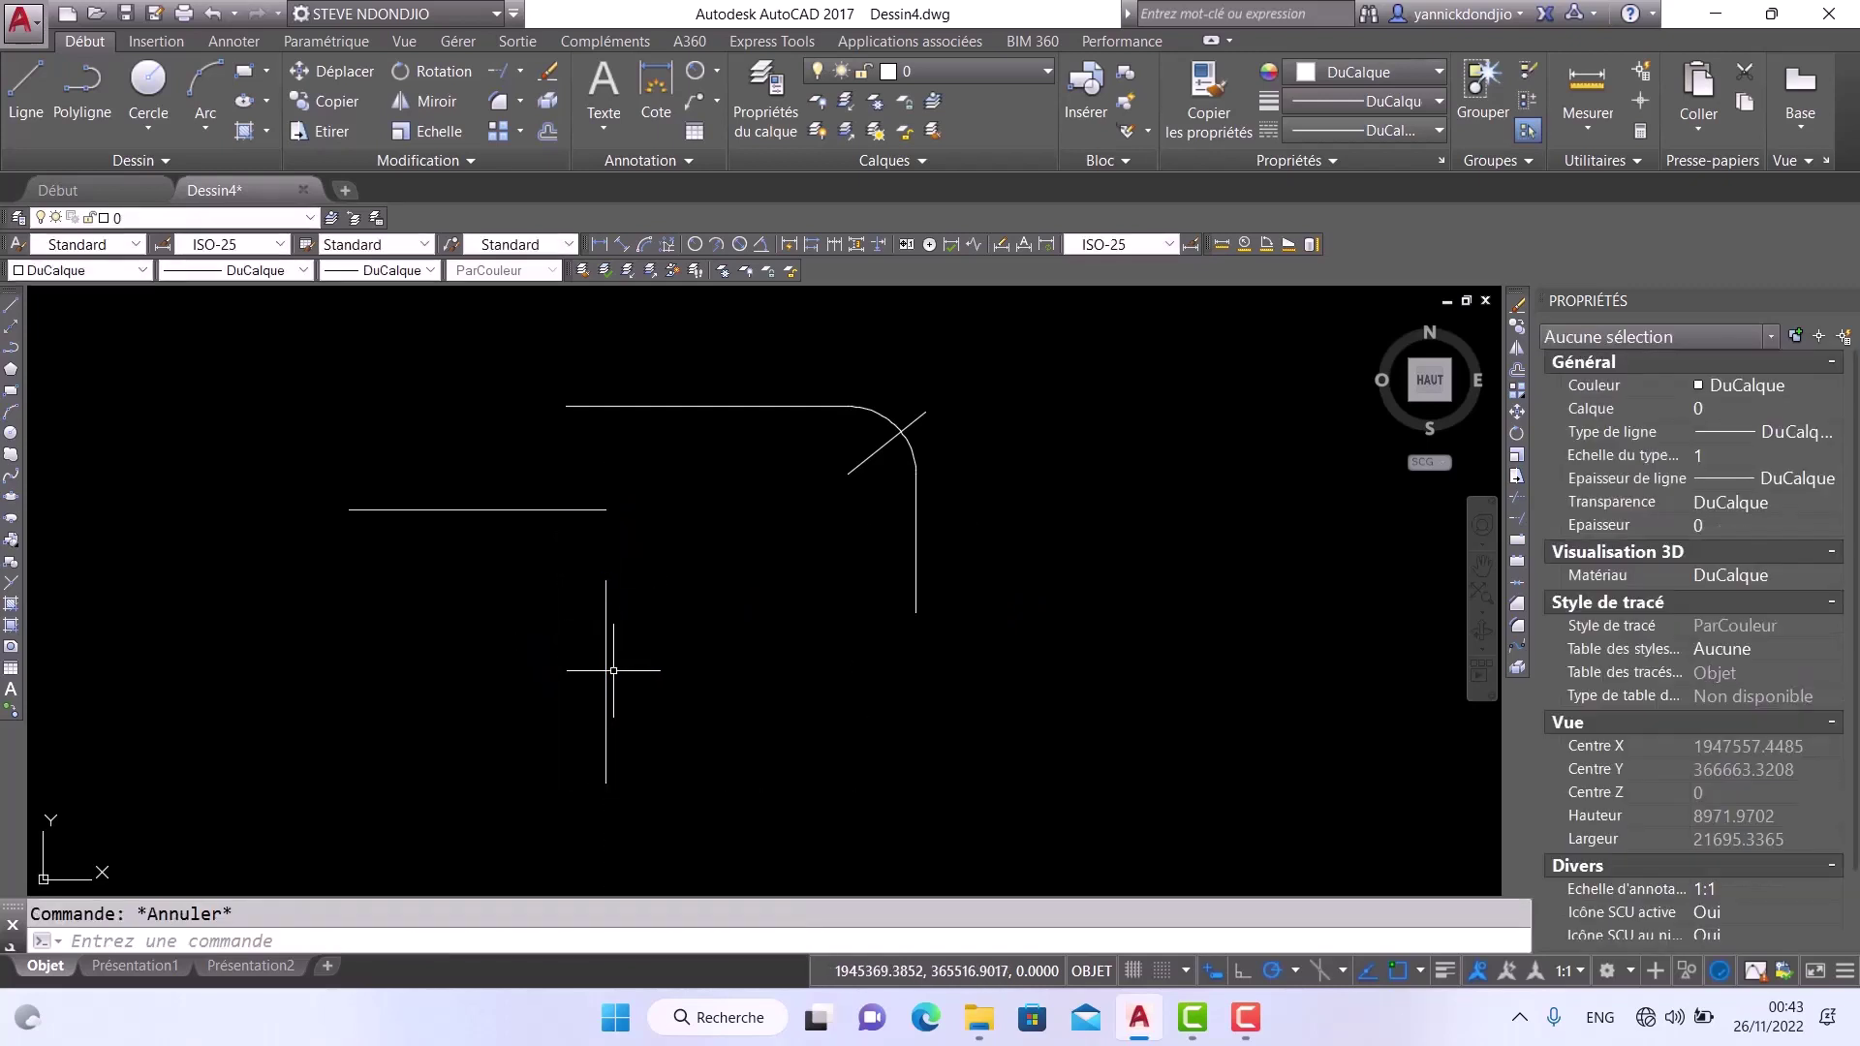
Try bridging the reopened gap between the horizontal and vertical lines with a fillet of radius 1000, and undo it
{"action": "left_click", "coordinate": [496, 97]}
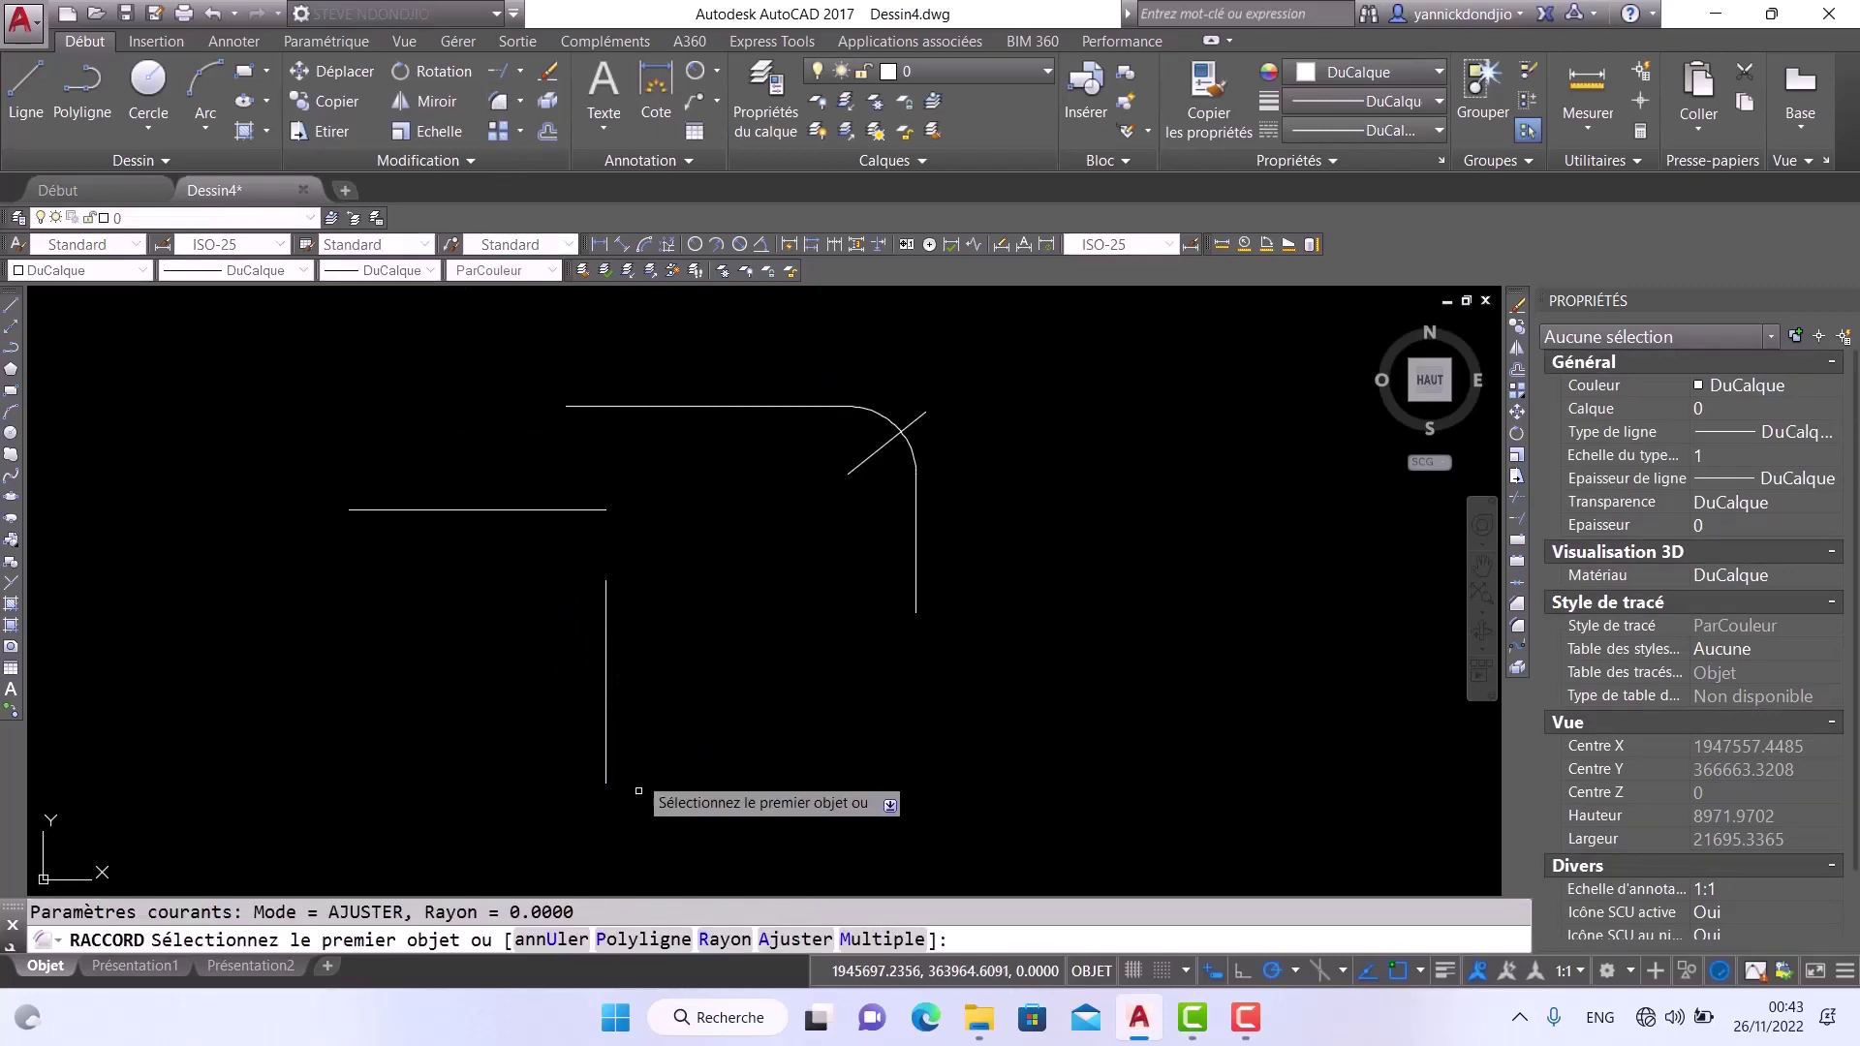
{"action": "left_click", "coordinate": [727, 942]}
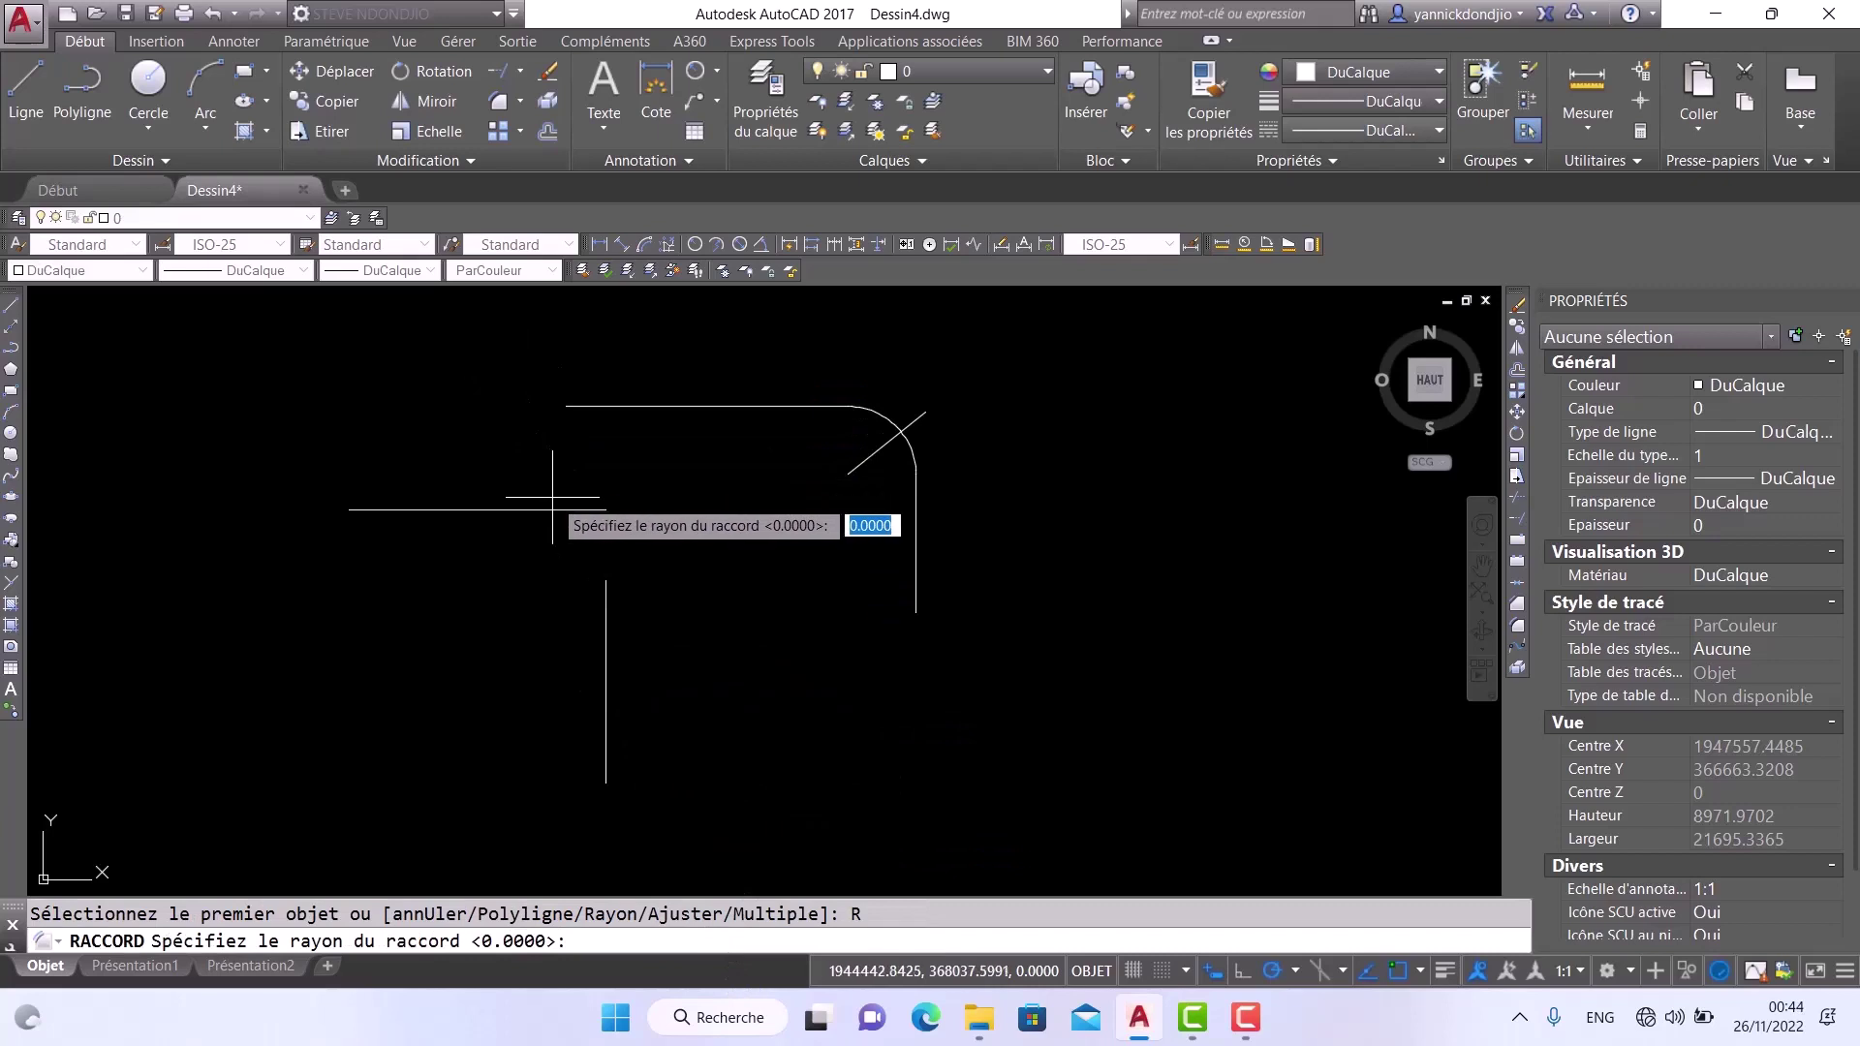
{"action": "type", "text": "1000"}
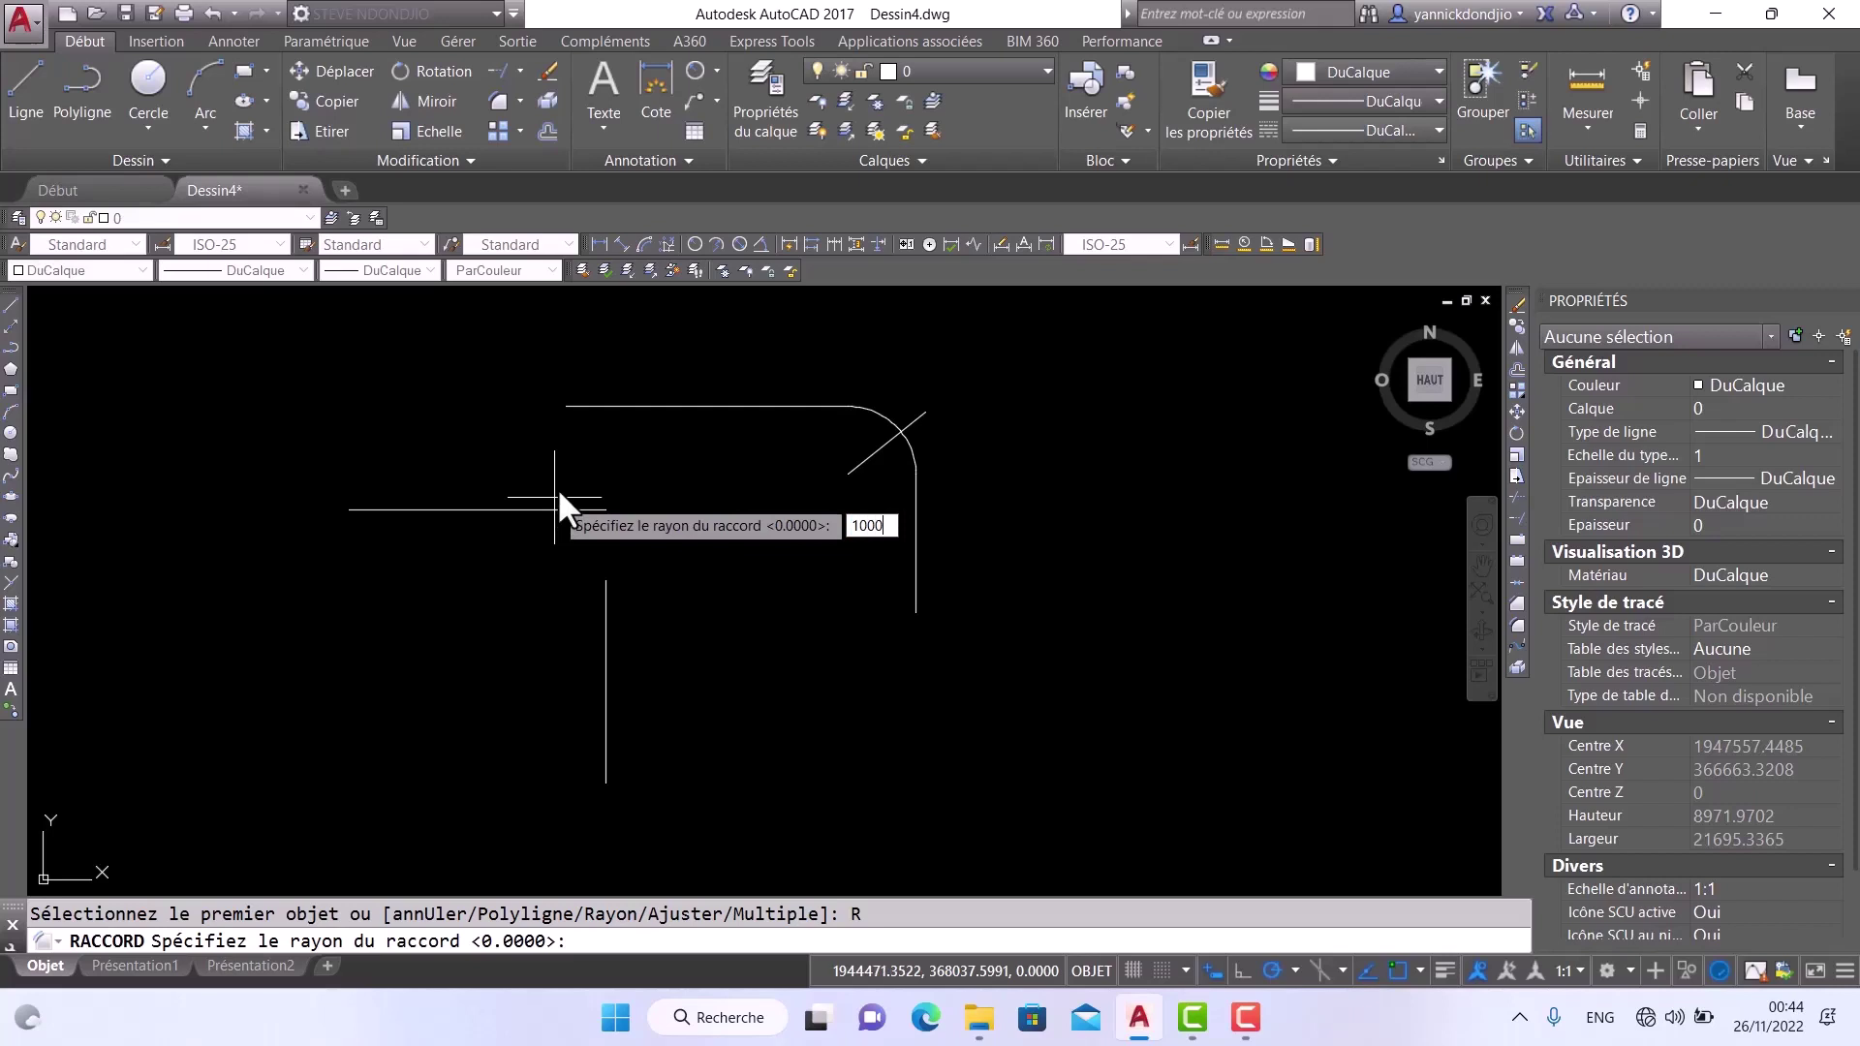
{"action": "key", "text": "Return"}
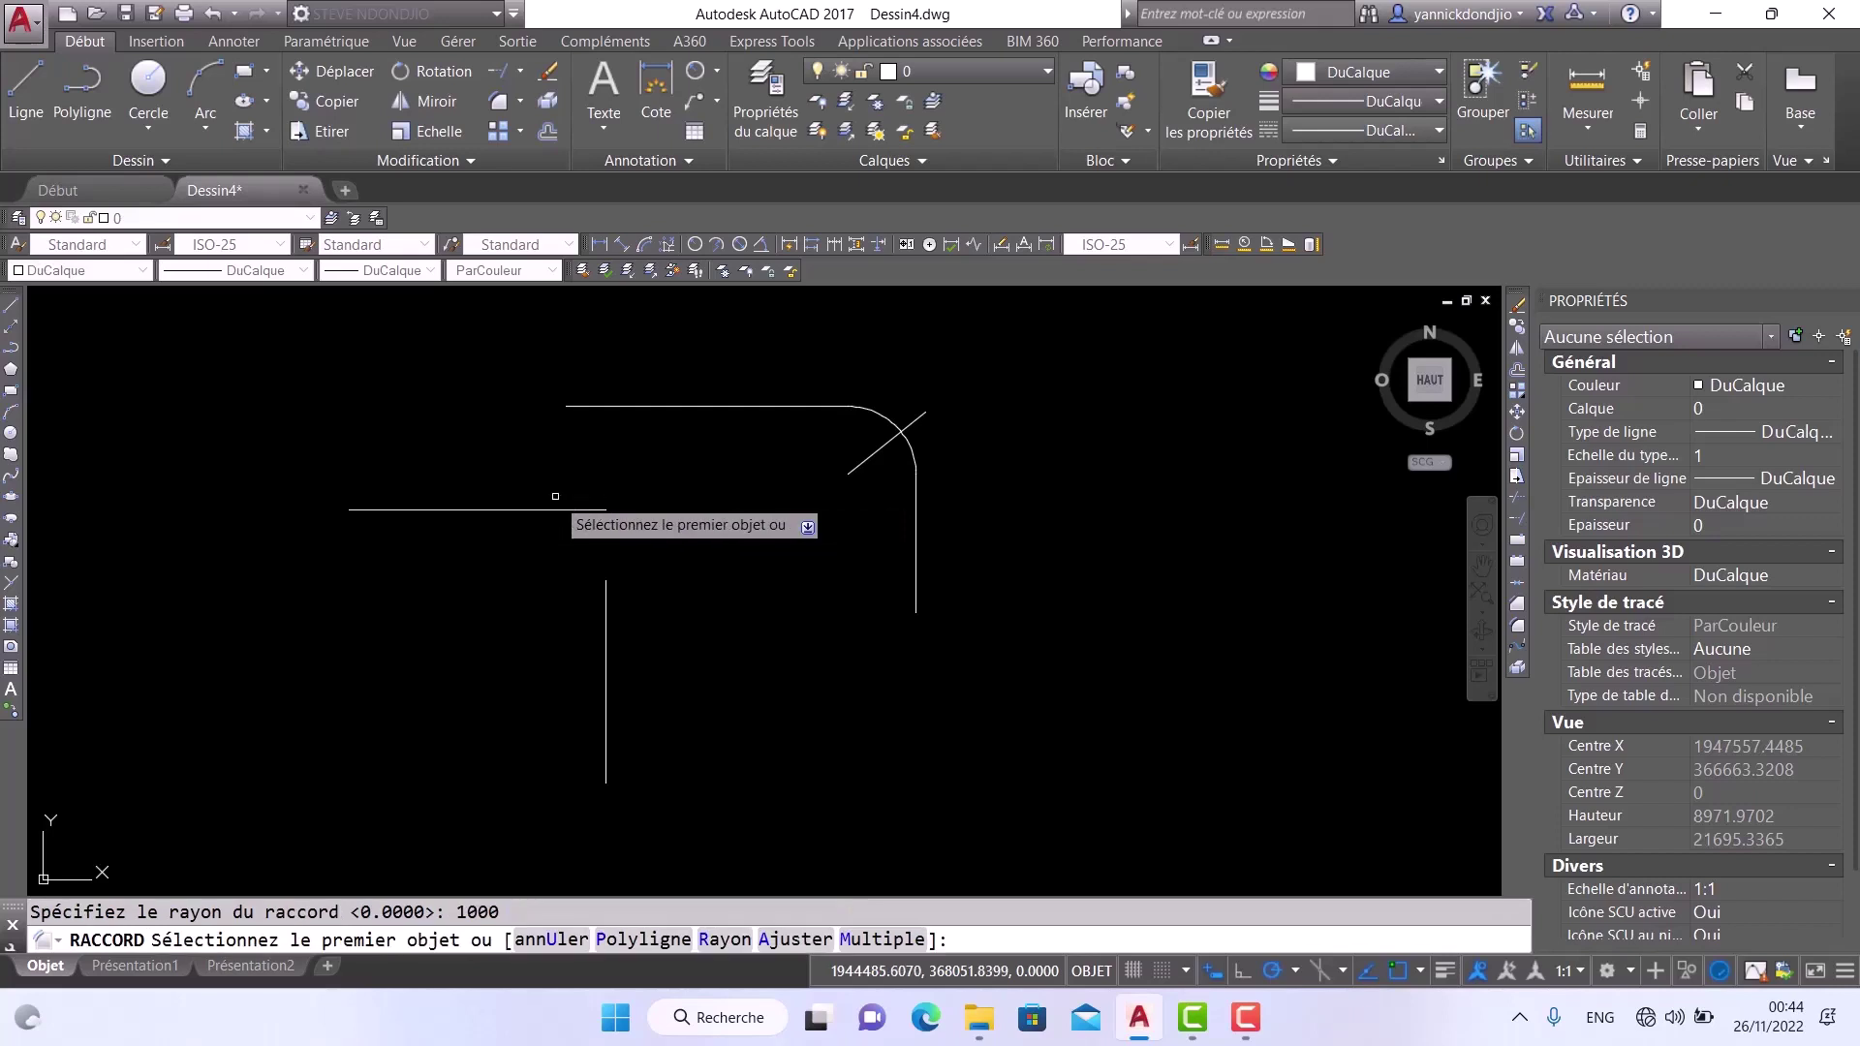
{"action": "left_click", "coordinate": [559, 509]}
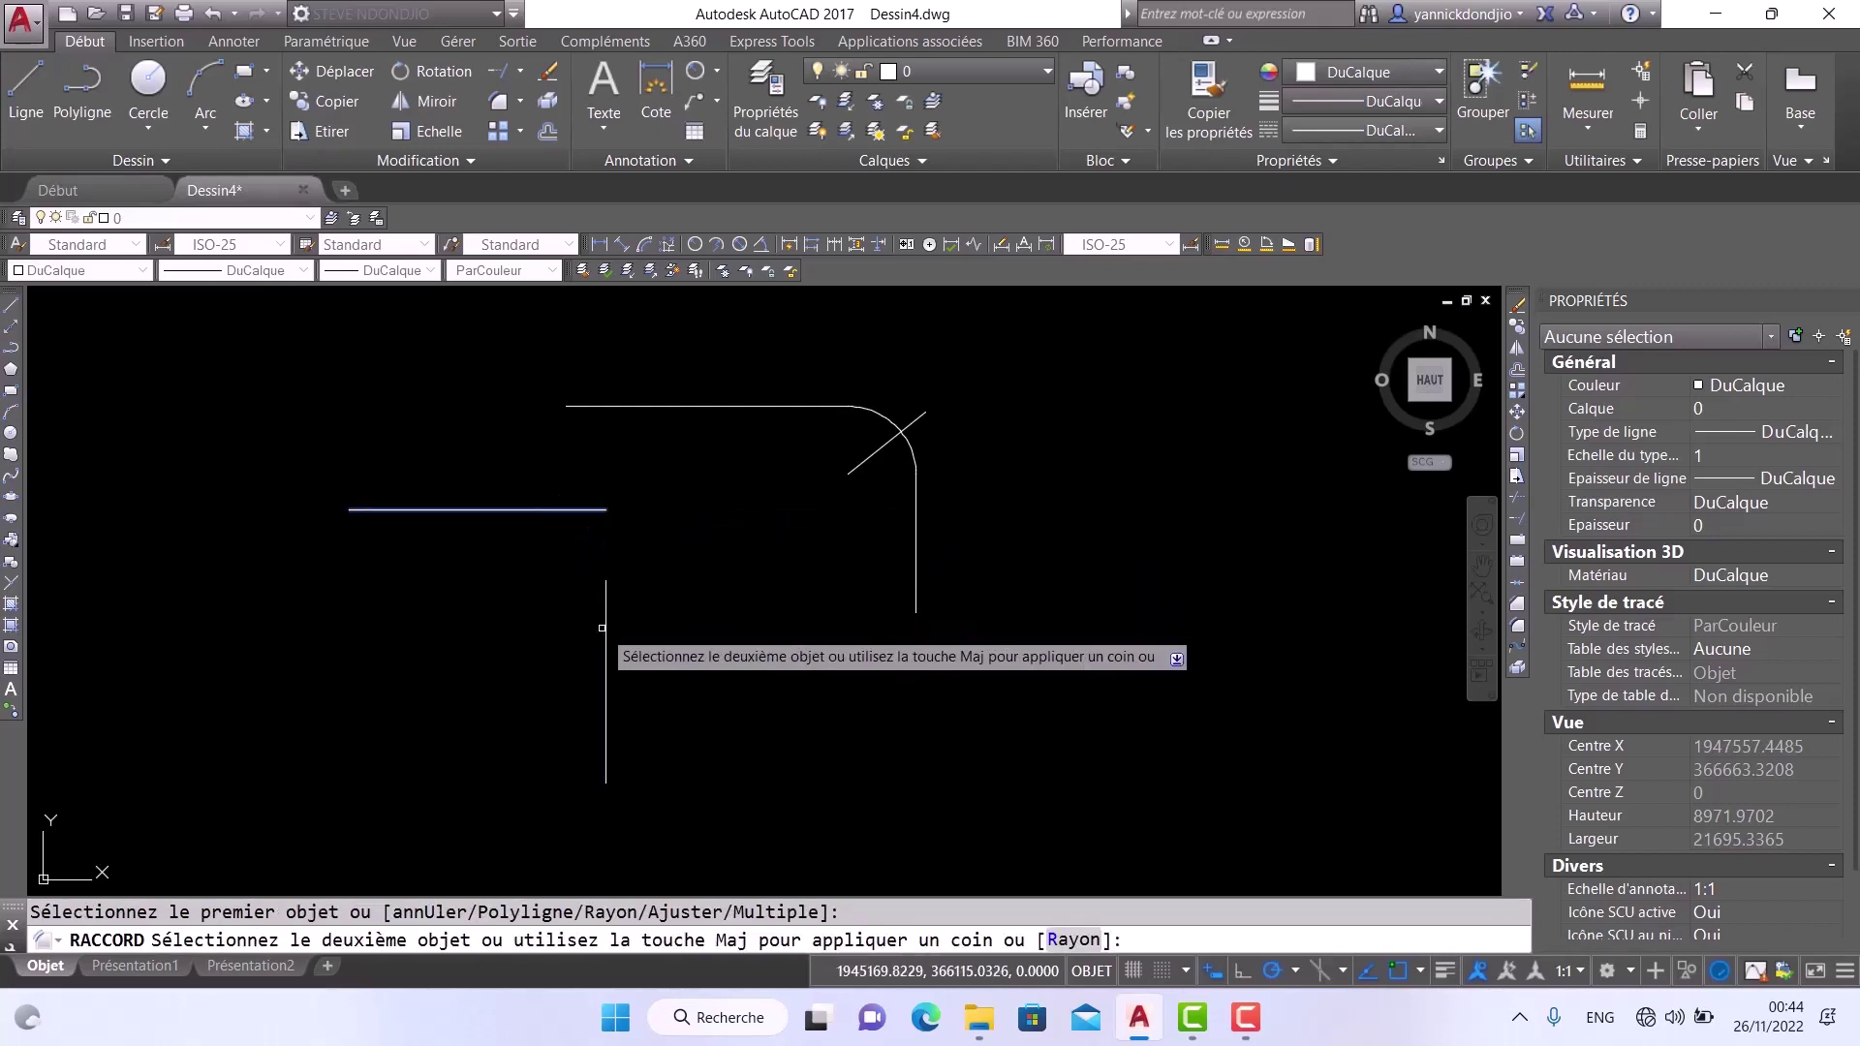
{"action": "left_click", "coordinate": [605, 630]}
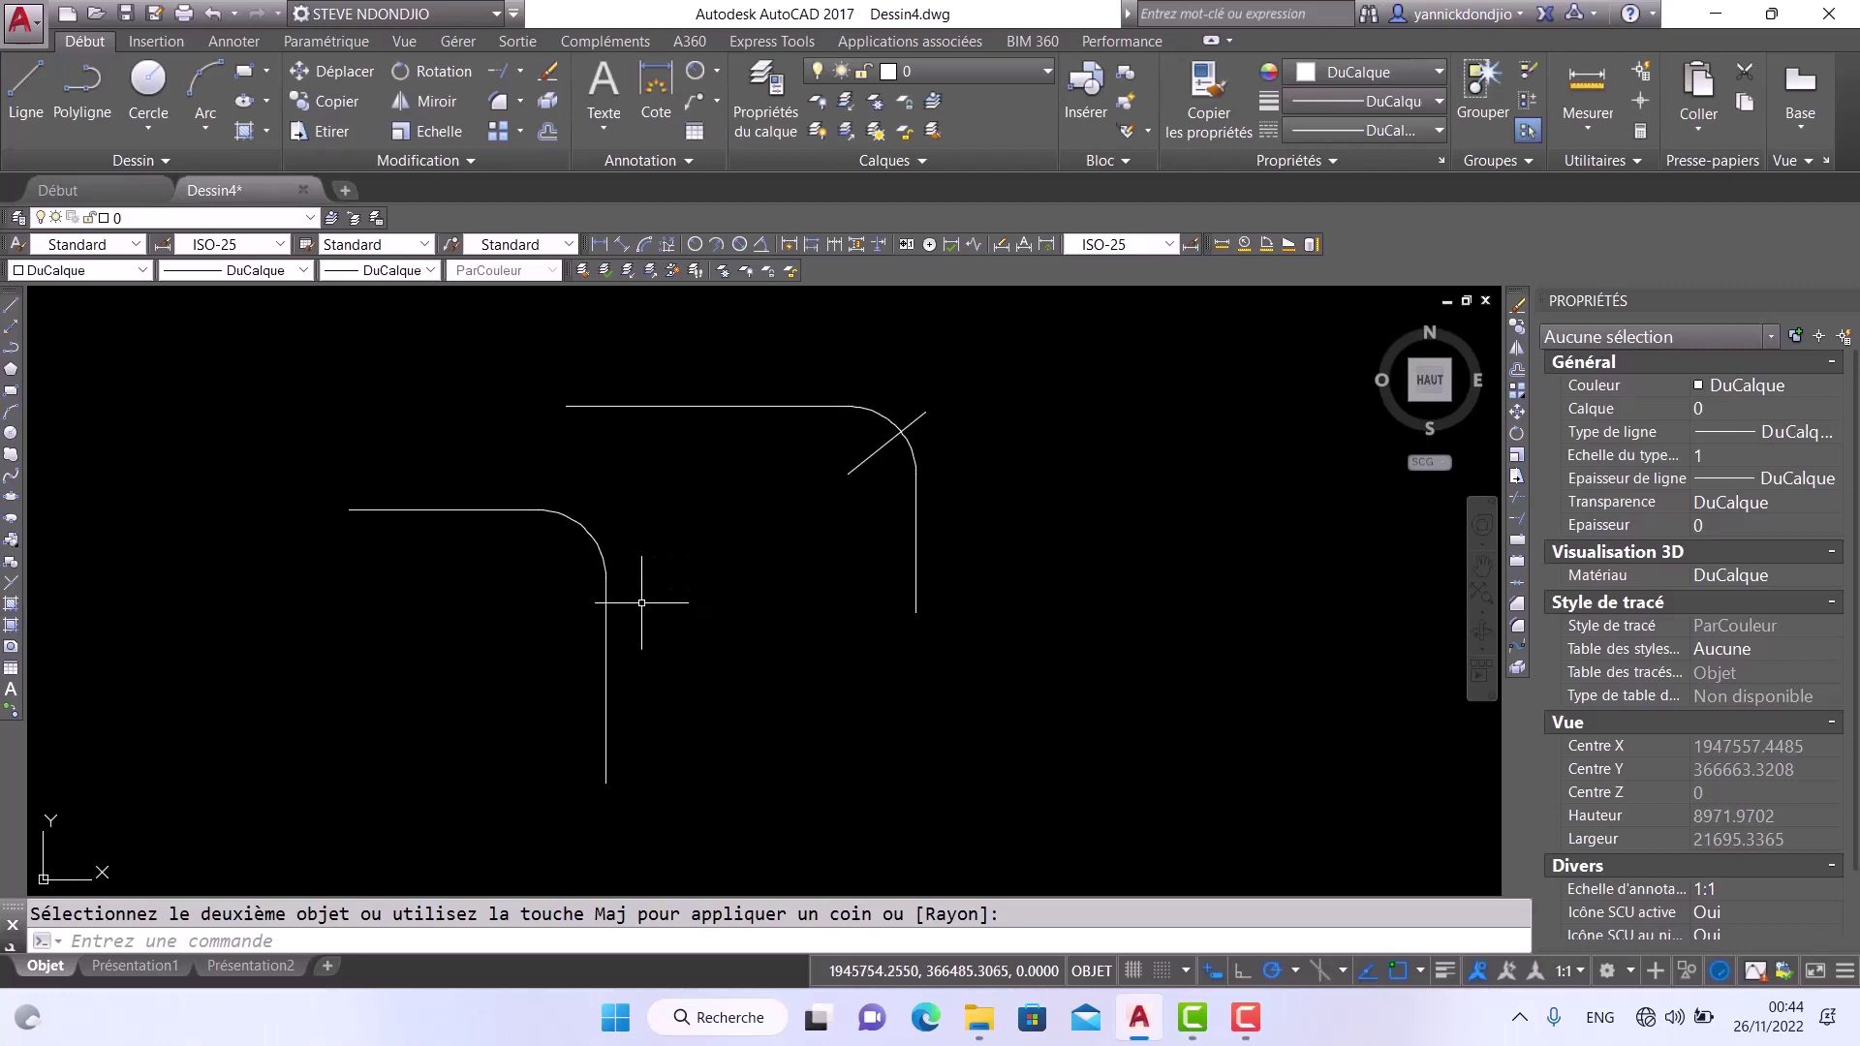
{"action": "key", "text": "ctrl+z"}
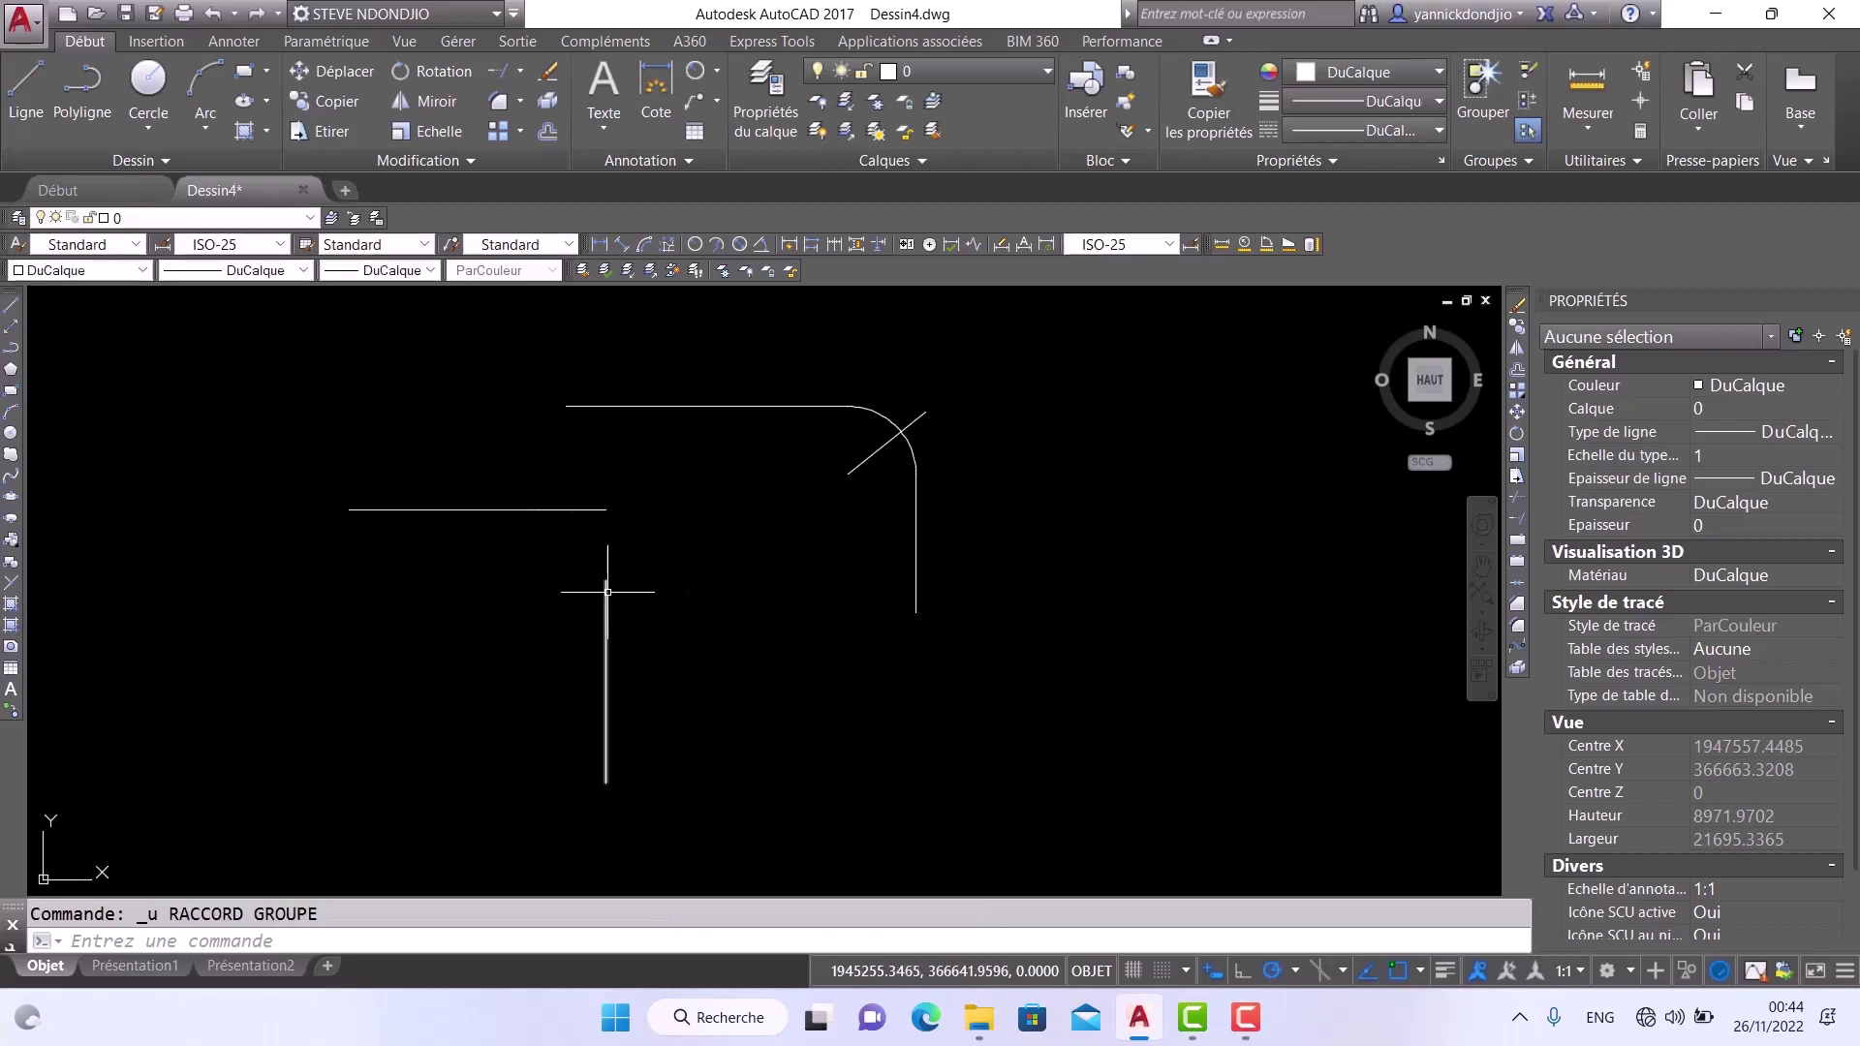
Try joining the separated vertical and horizontal lines at a square corner using fillet radius 0, and undo the join
{"action": "left_click", "coordinate": [494, 101]}
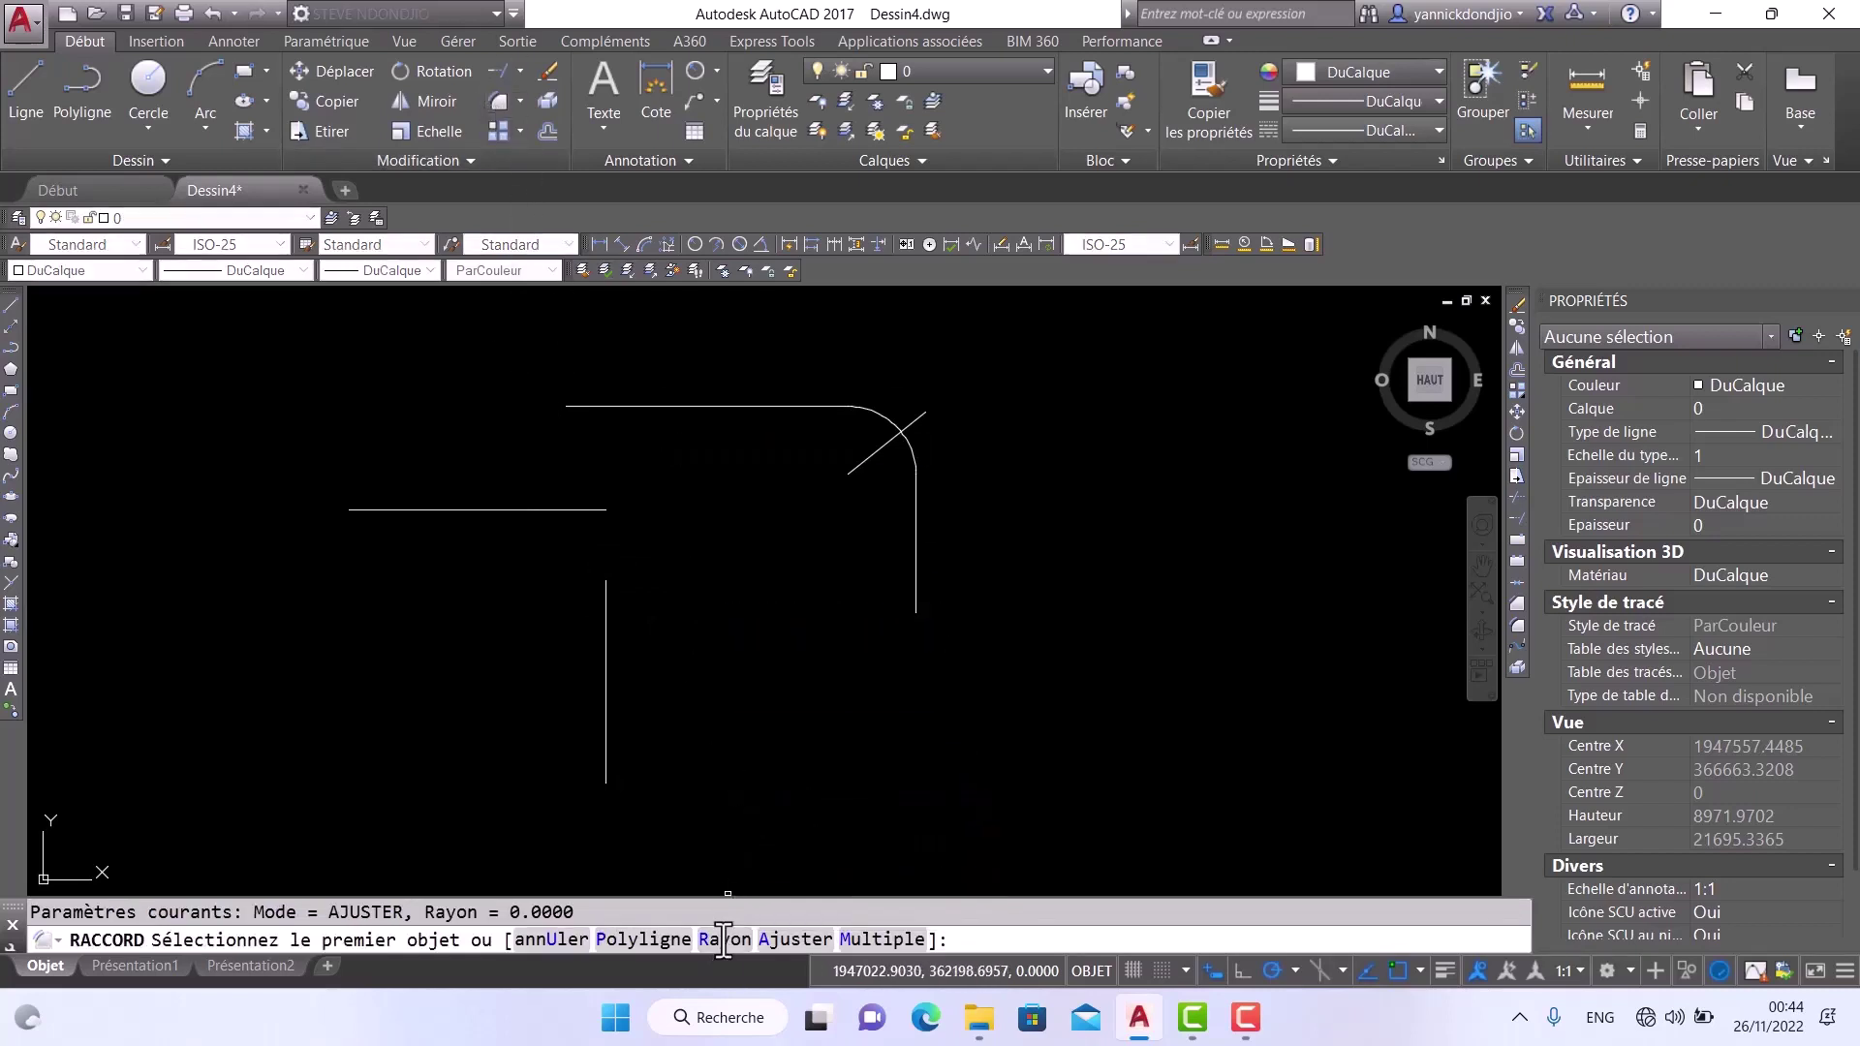
{"action": "left_click", "coordinate": [724, 940]}
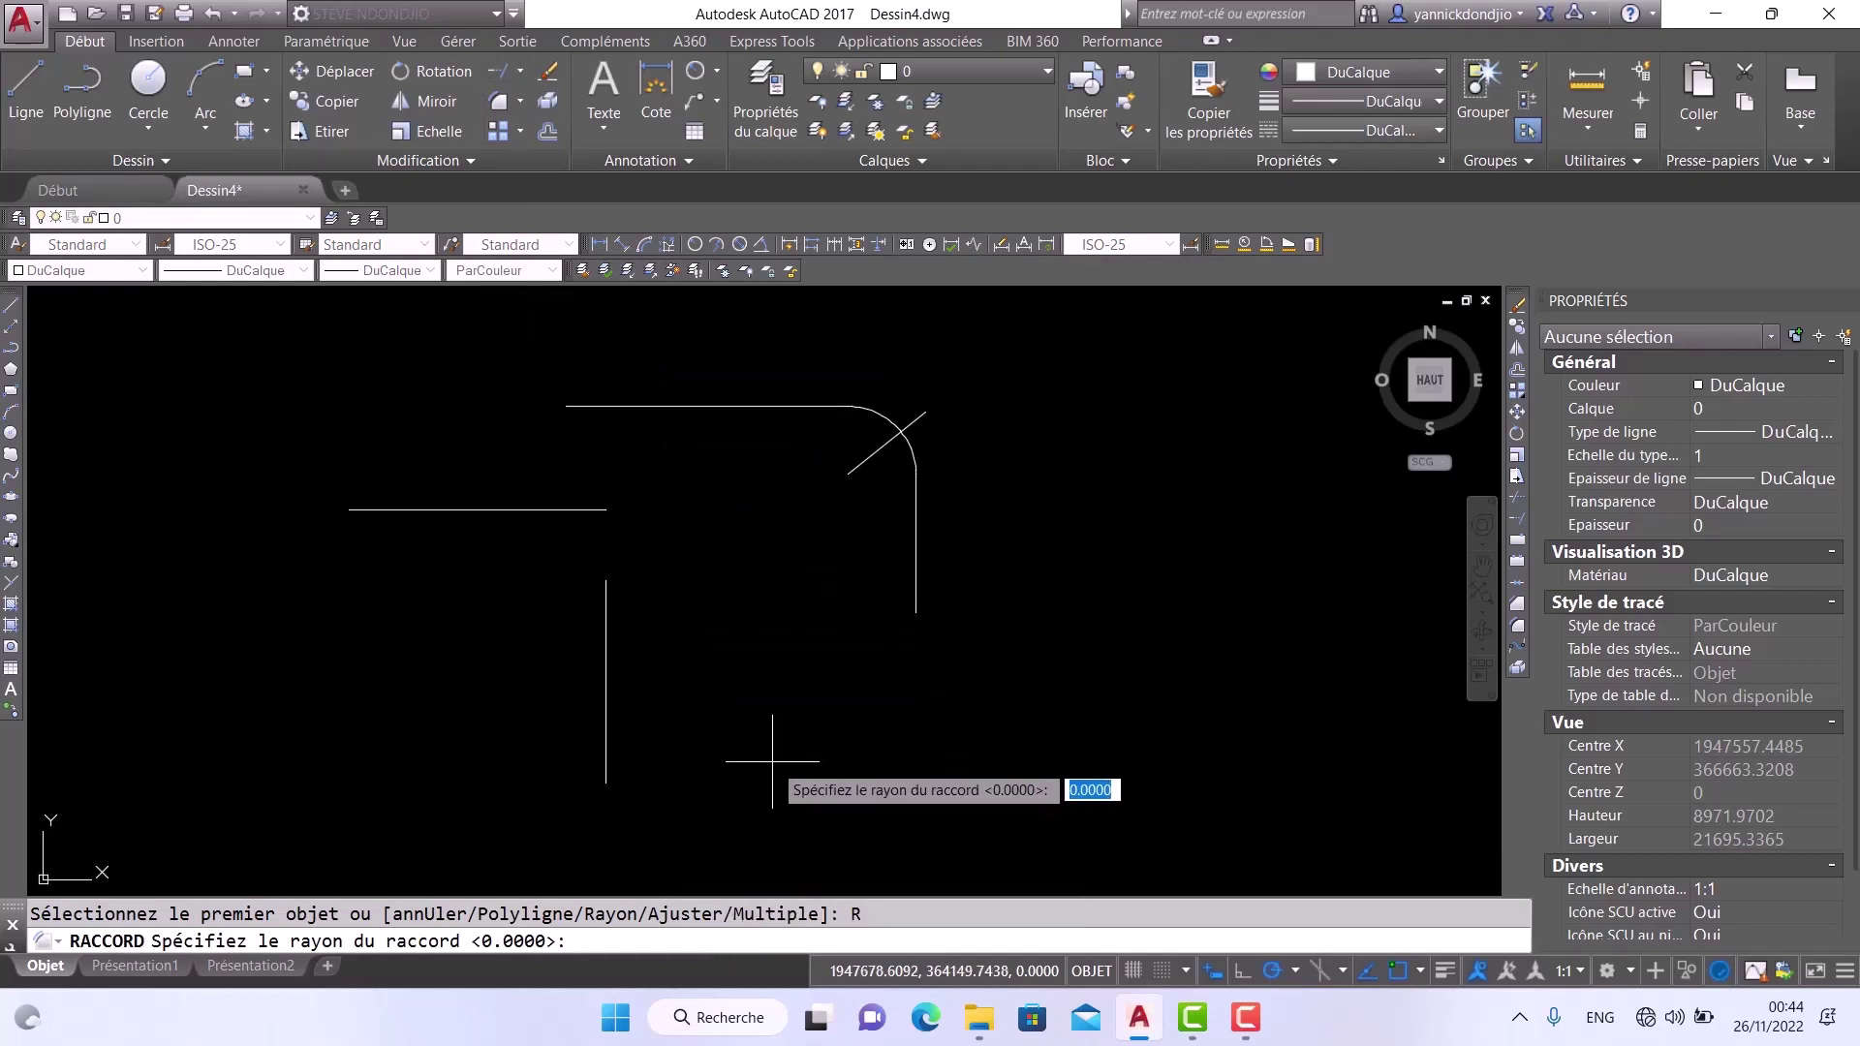
{"action": "type", "text": "0"}
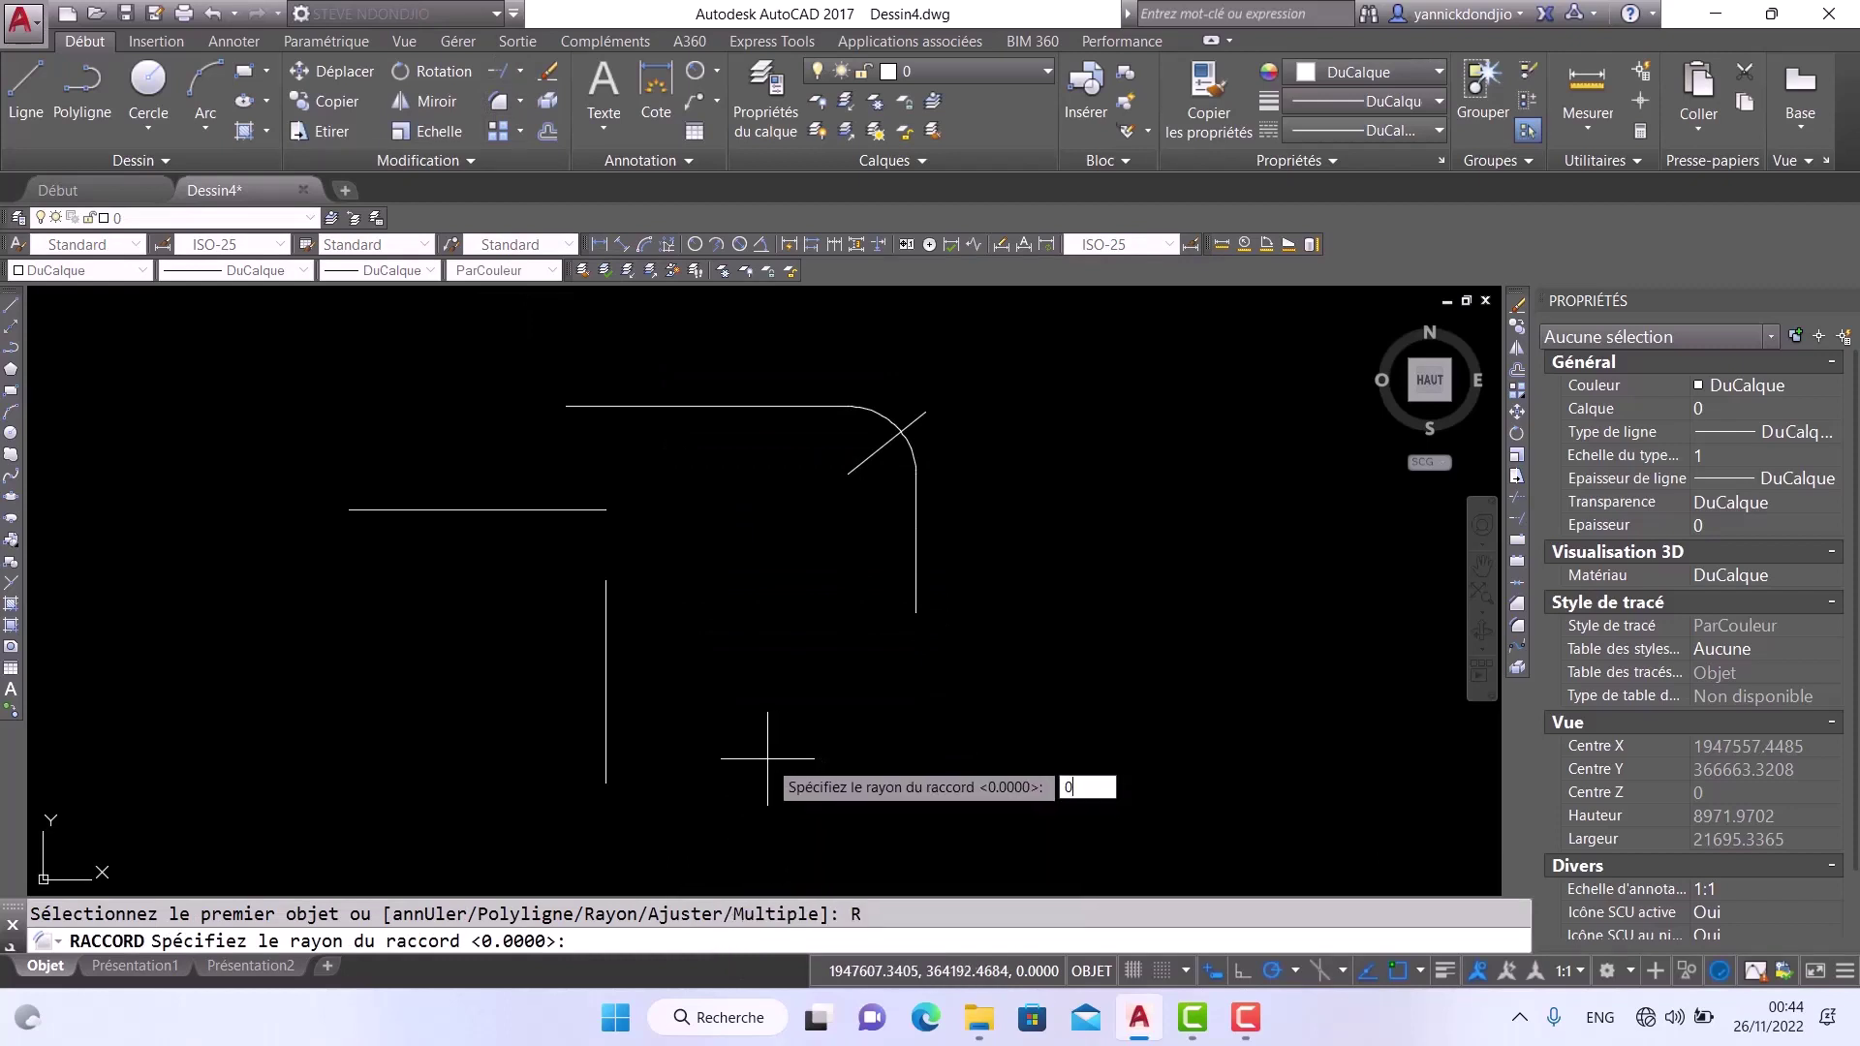
{"action": "key", "text": "Return"}
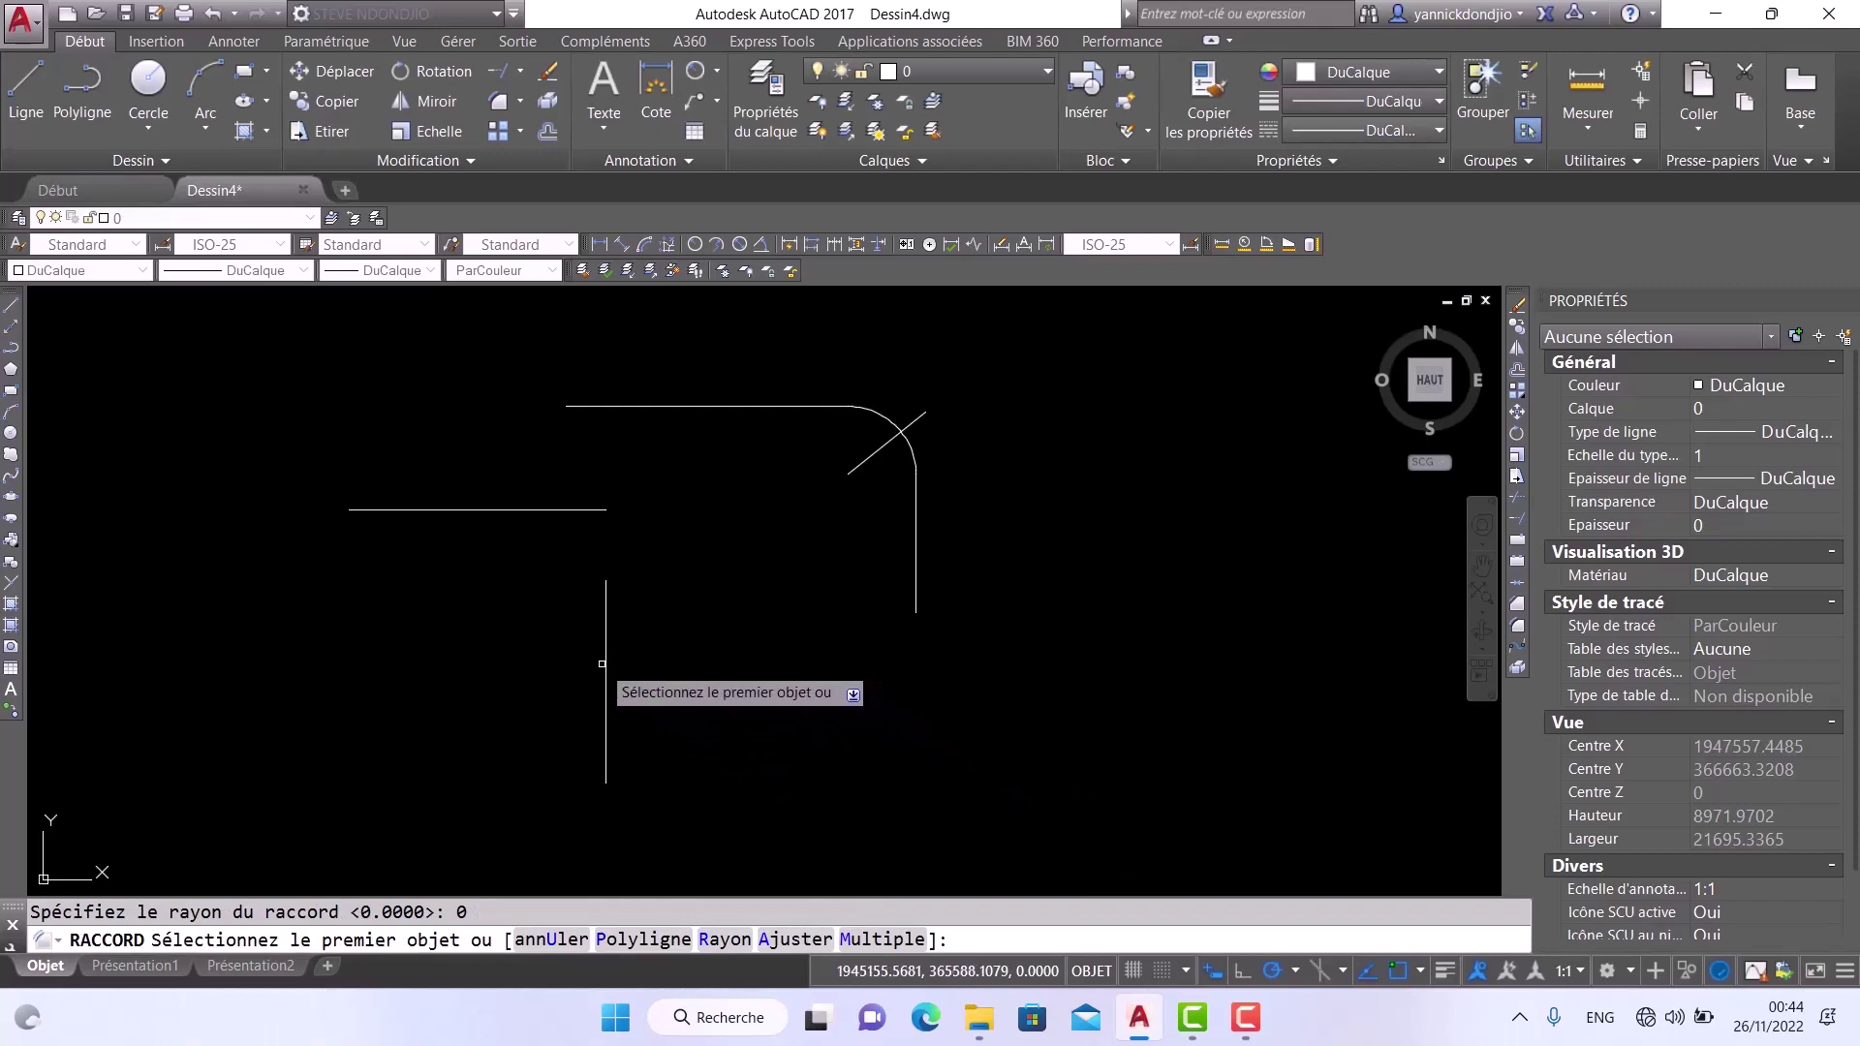
{"action": "left_click", "coordinate": [605, 665]}
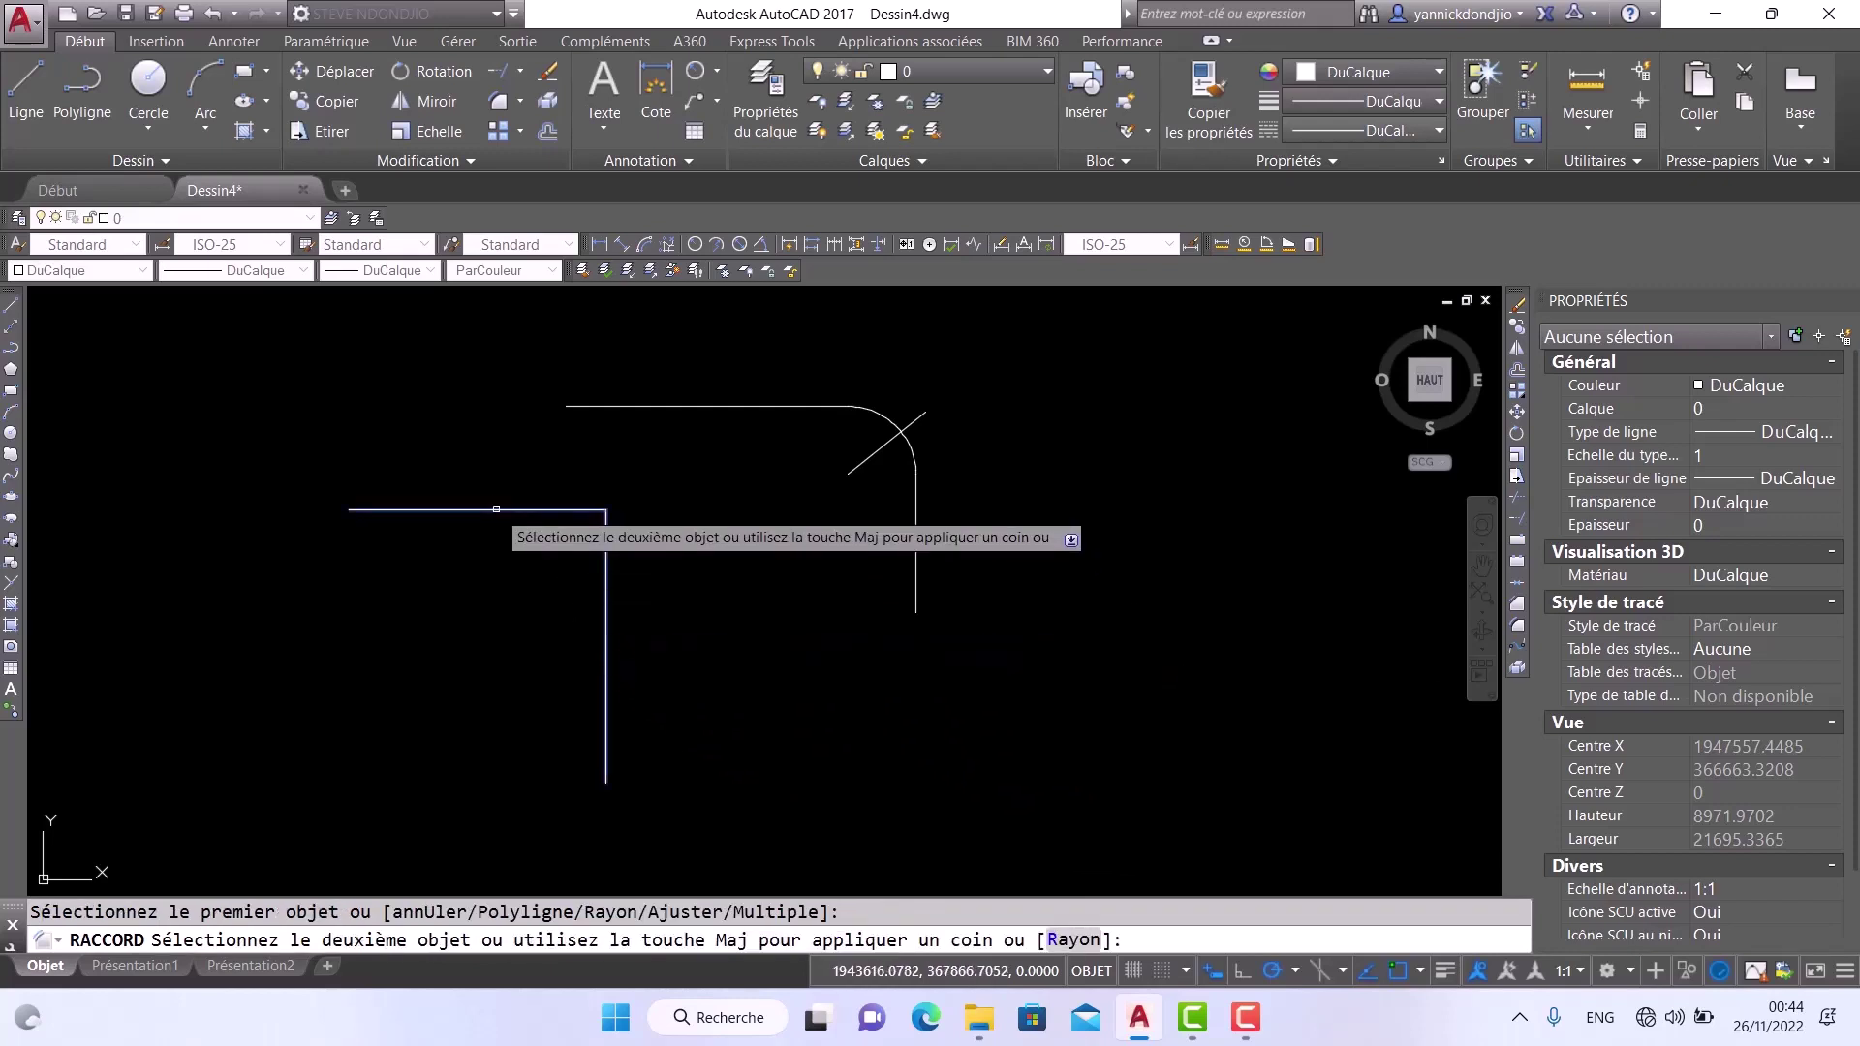
{"action": "left_click", "coordinate": [498, 509]}
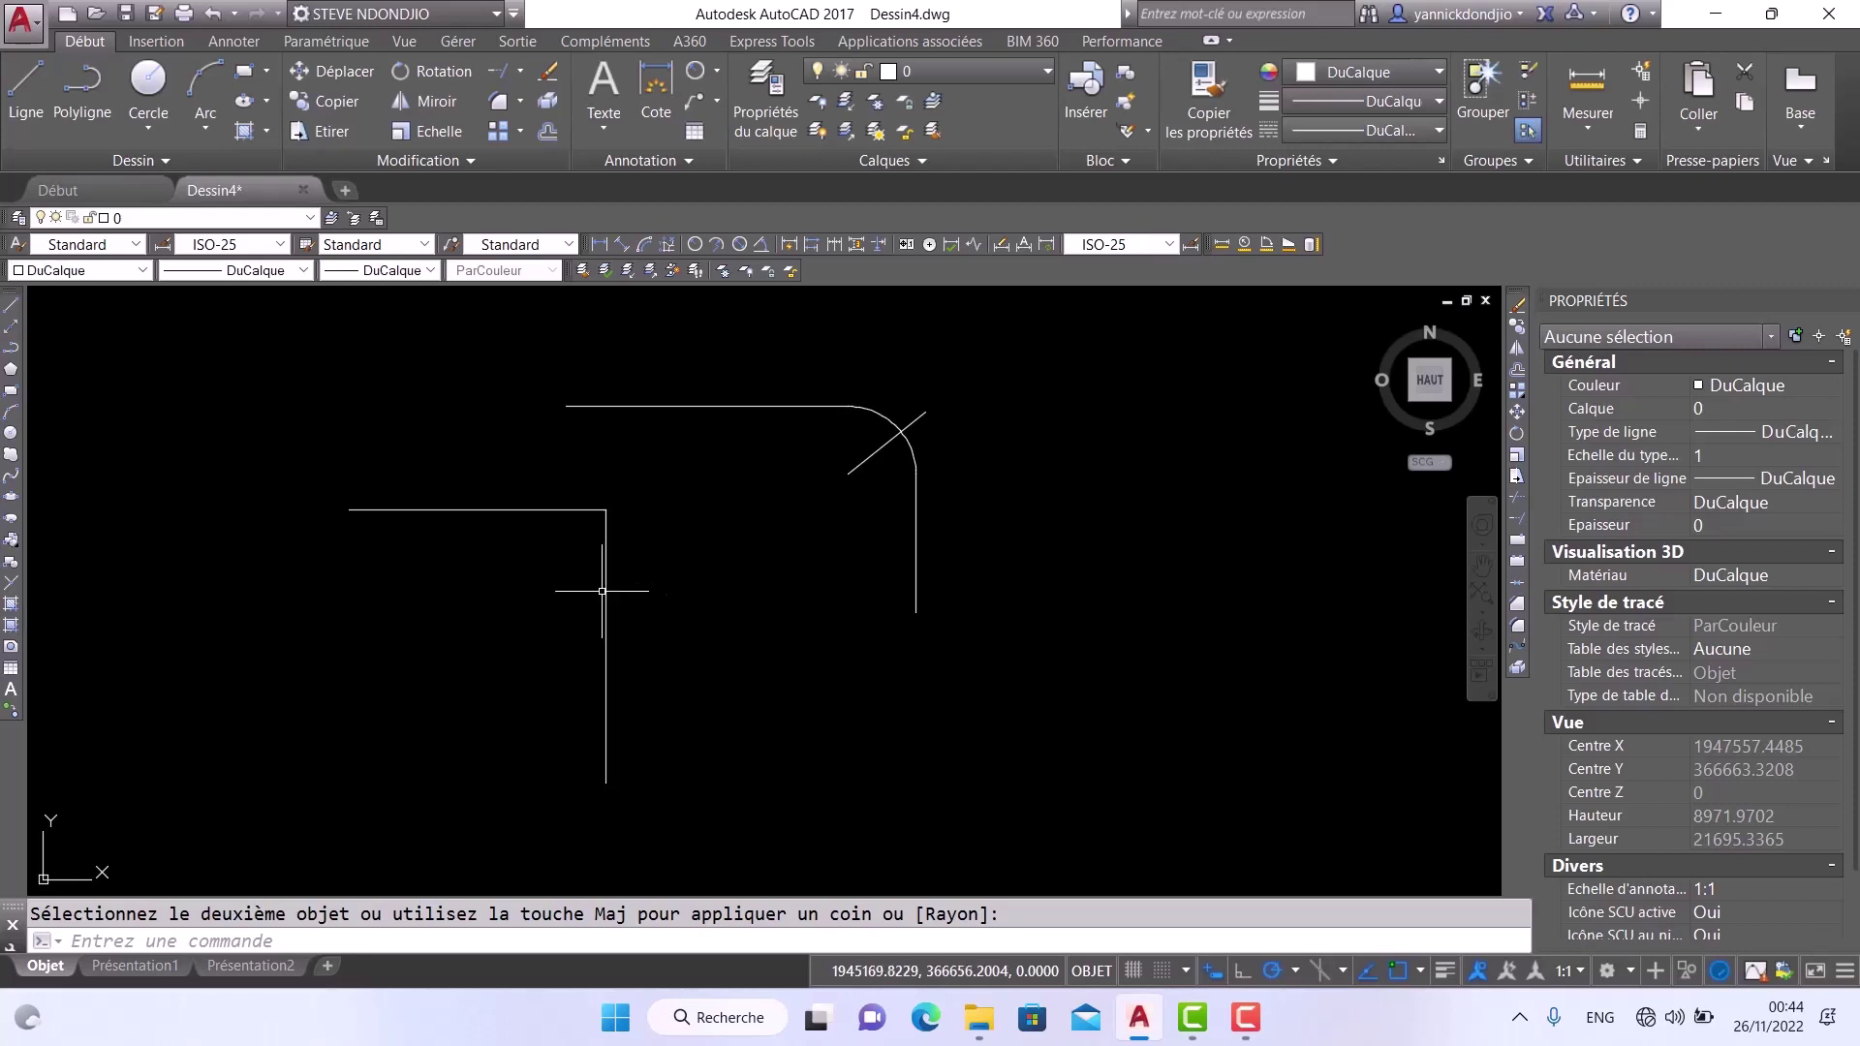
{"action": "key", "text": "ctrl+z"}
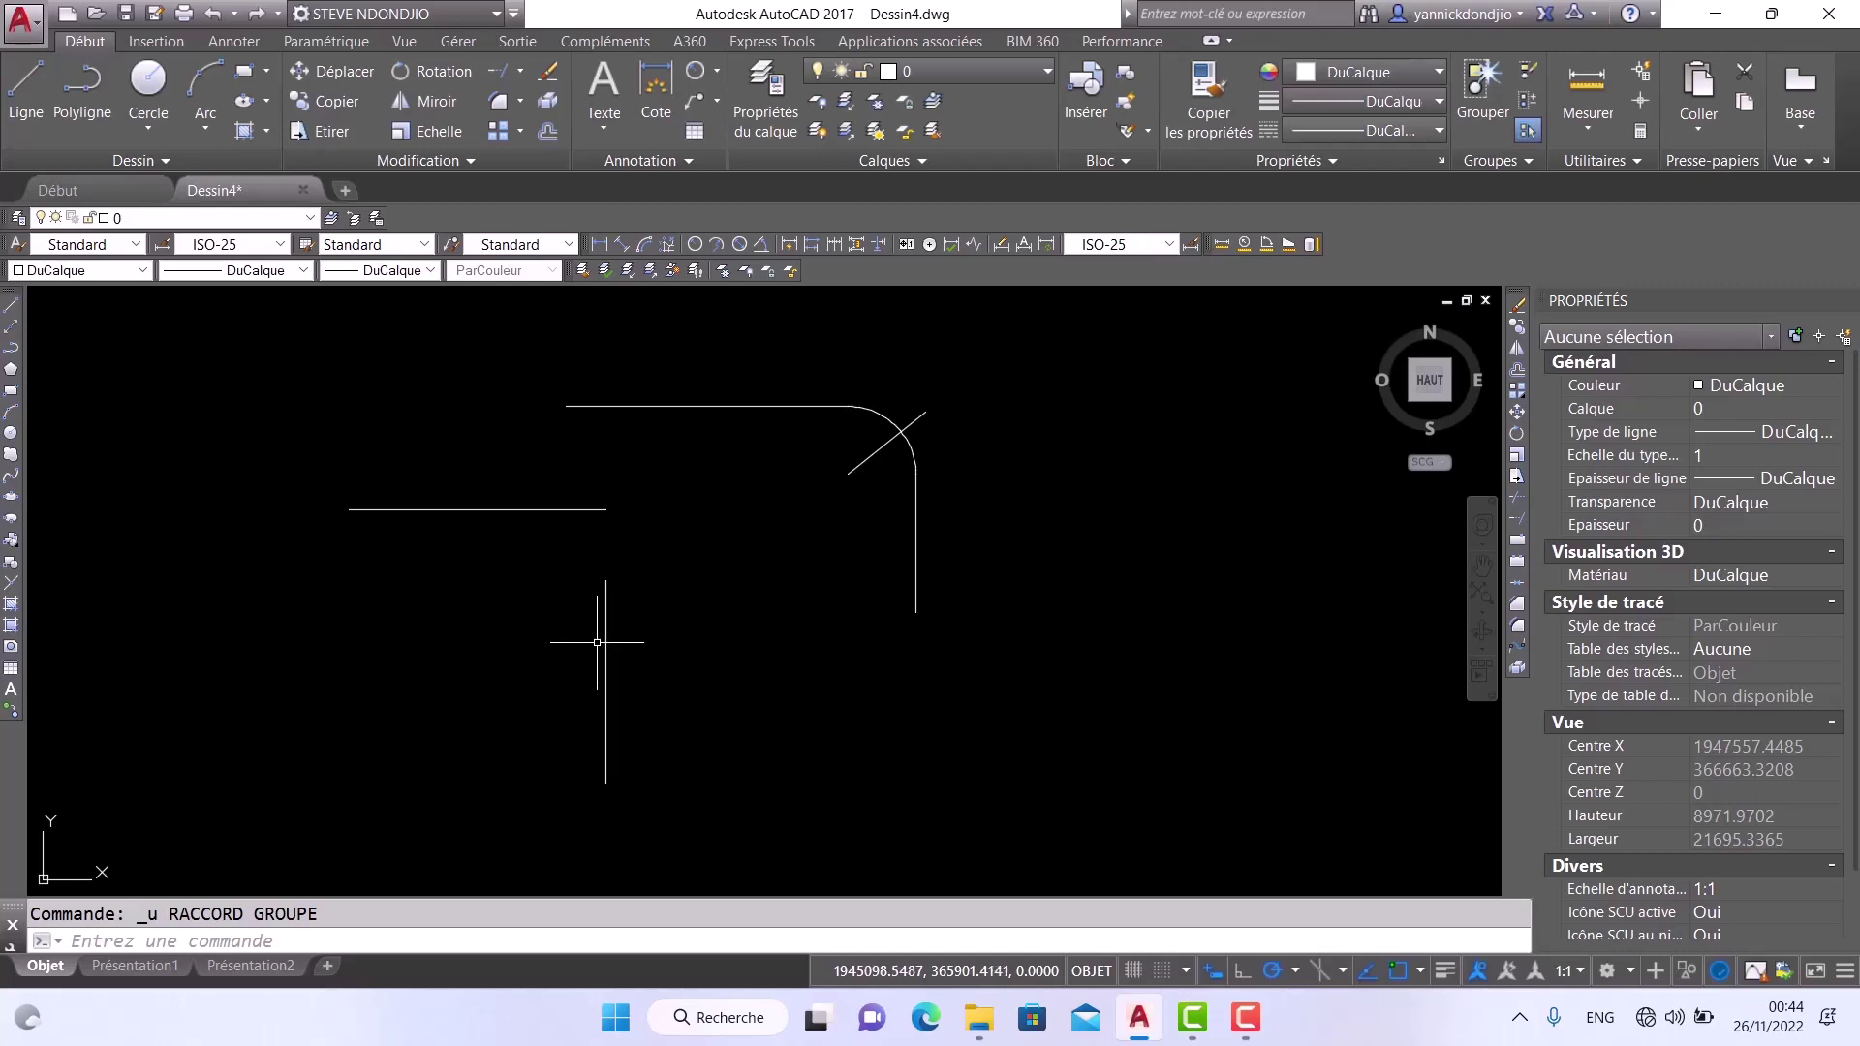
{"action": "left_click", "coordinate": [502, 103]}
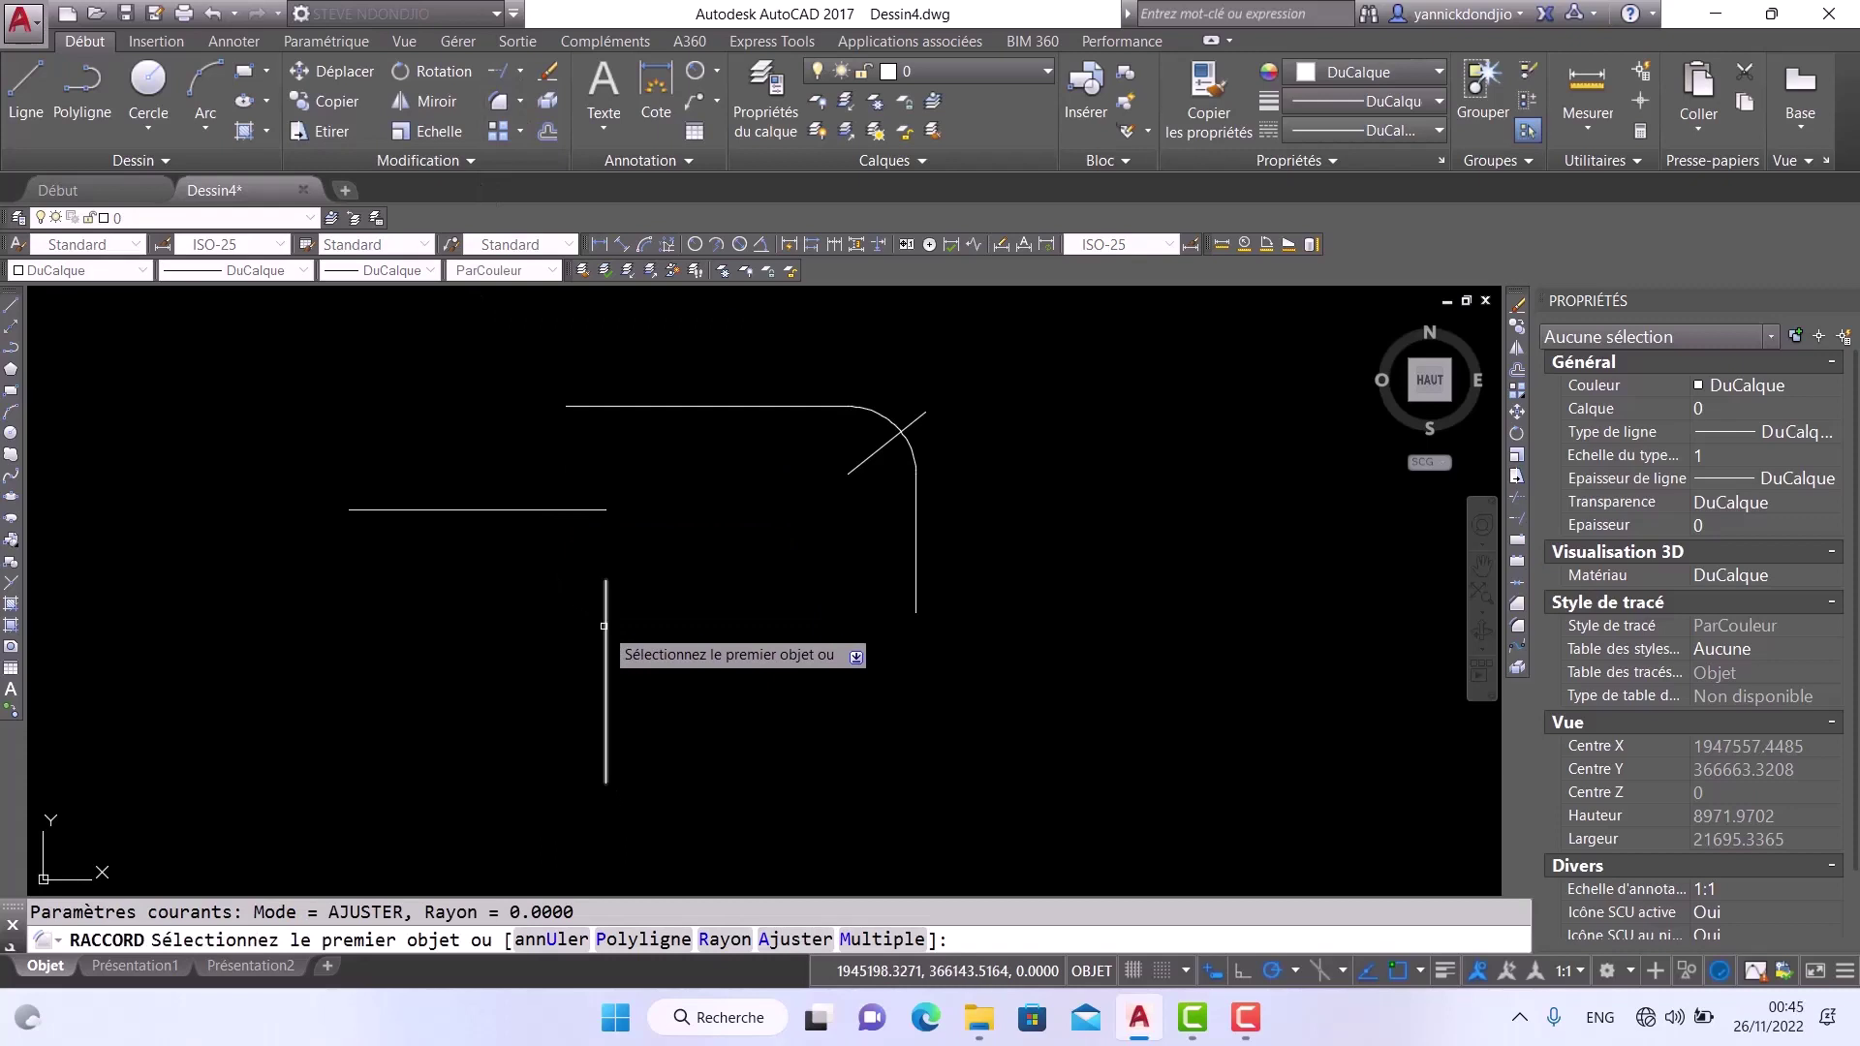
{"action": "left_click", "coordinate": [607, 642]}
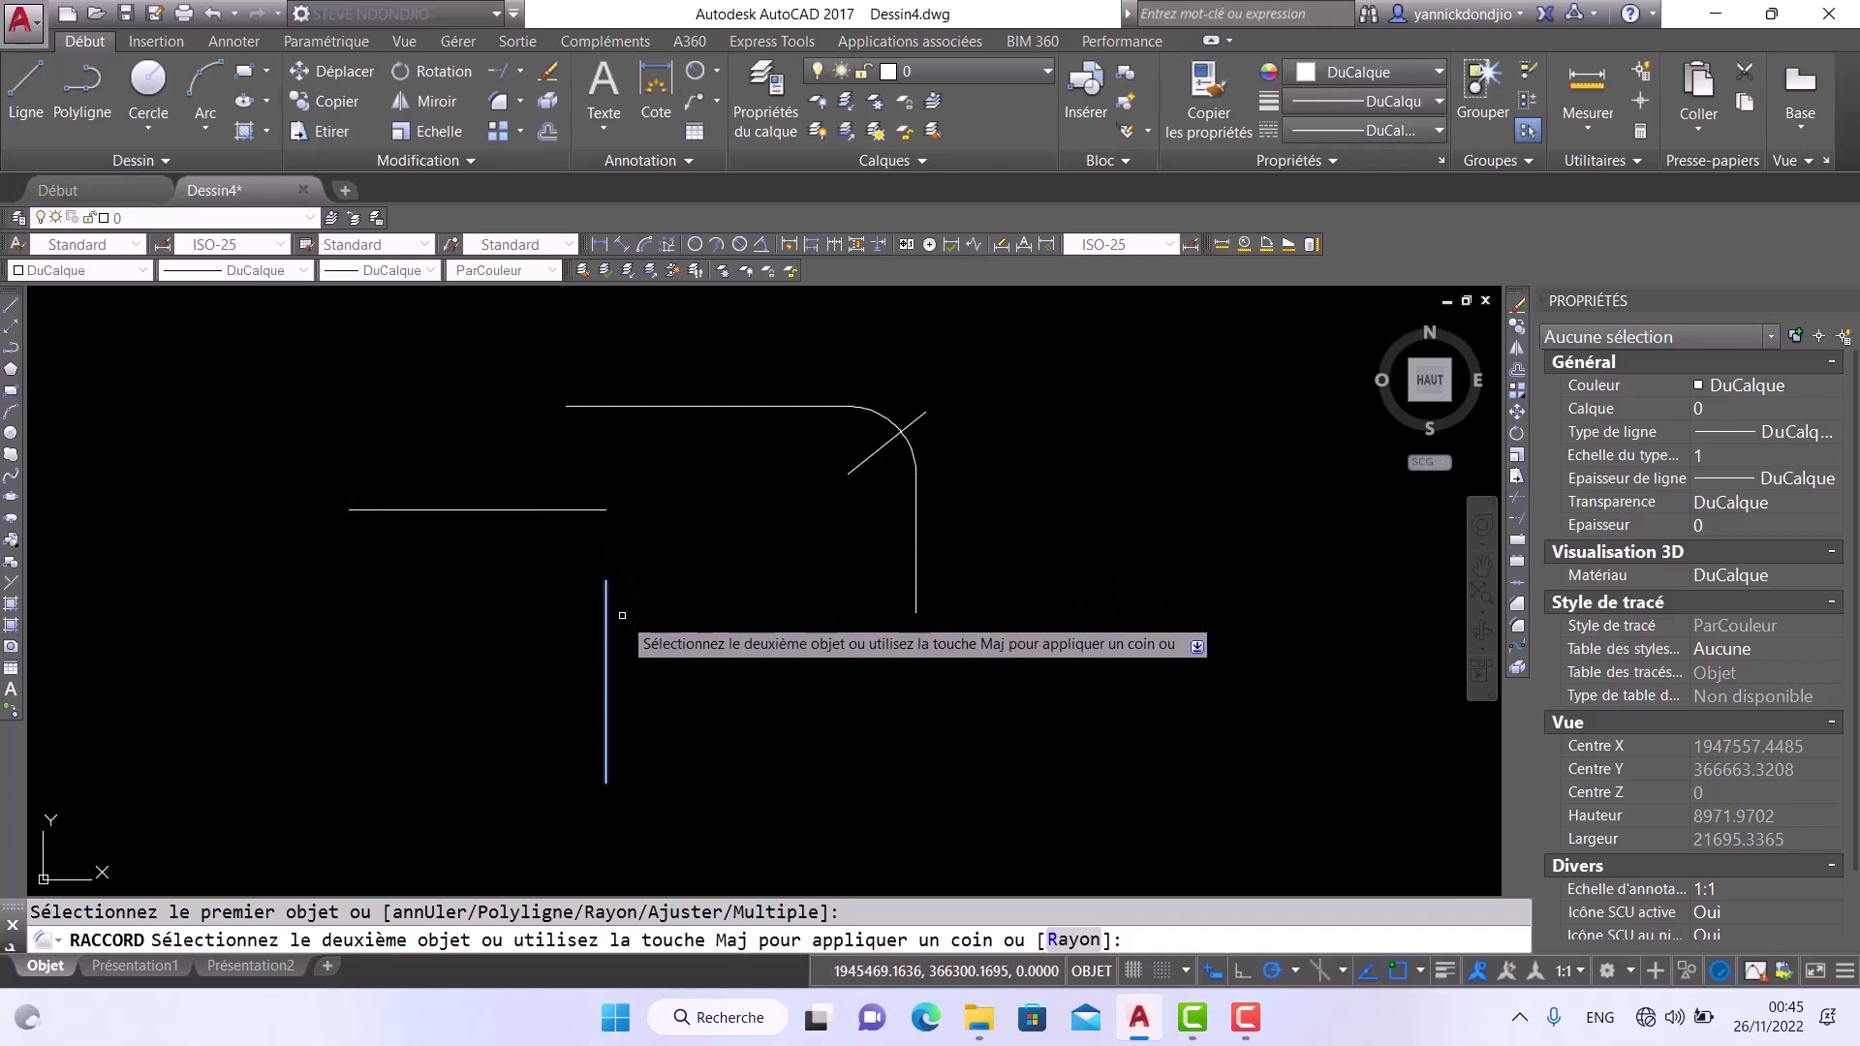
{"action": "key", "text": "Escape"}
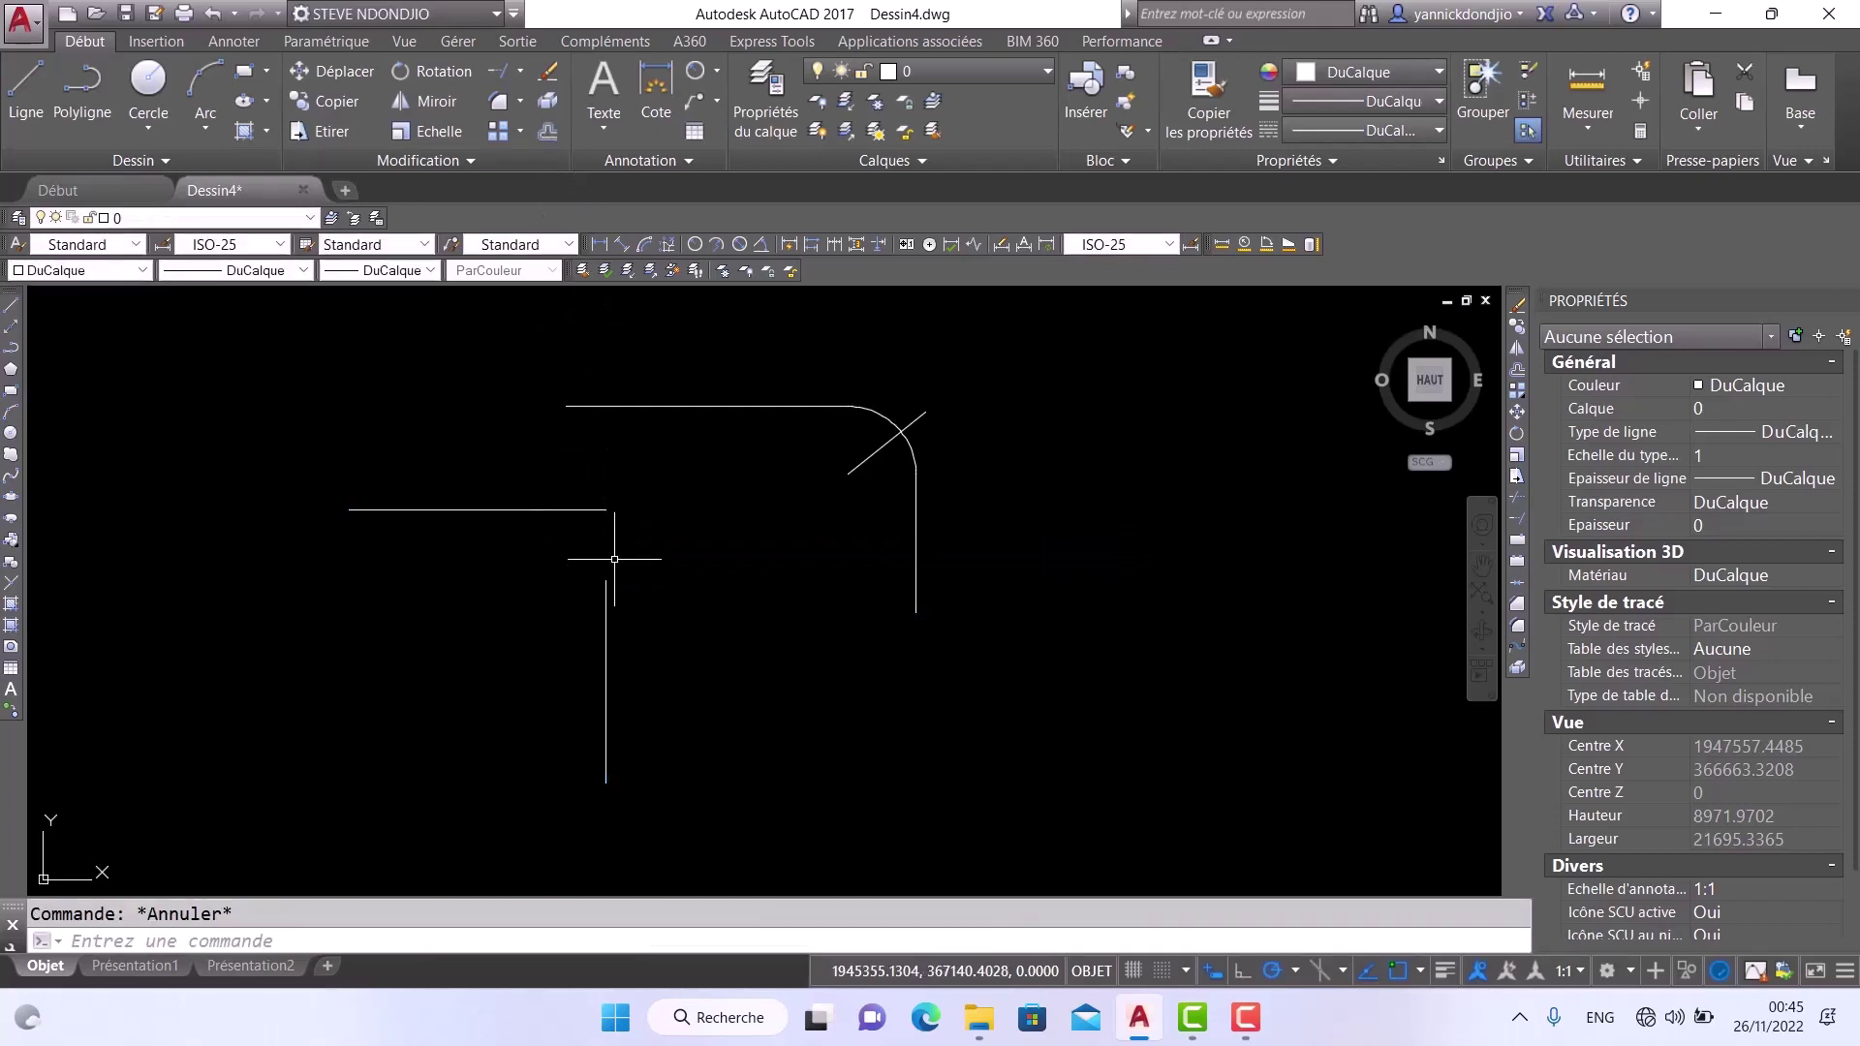
Join the separated vertical and horizontal lines at a square corner using Fillet's sharp-corner override with the radius set to 1000
{"action": "left_click", "coordinate": [500, 101]}
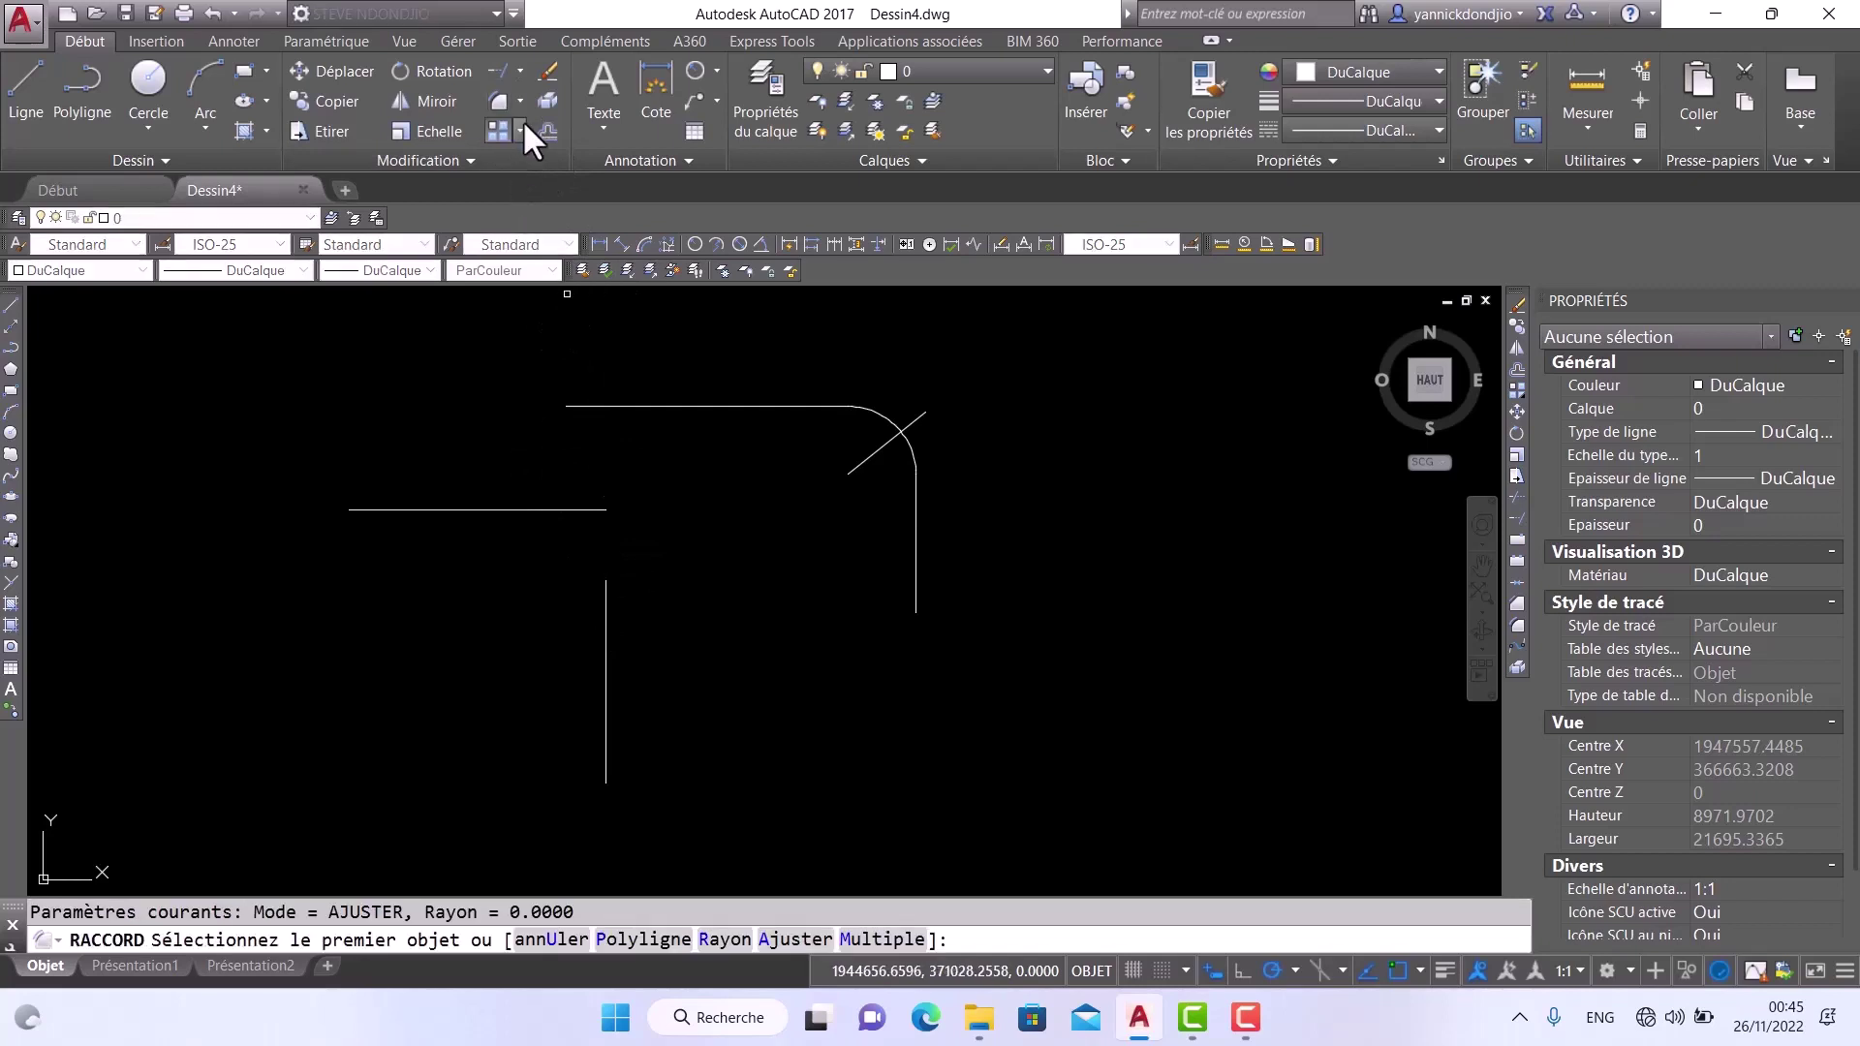
{"action": "left_click", "coordinate": [712, 939]}
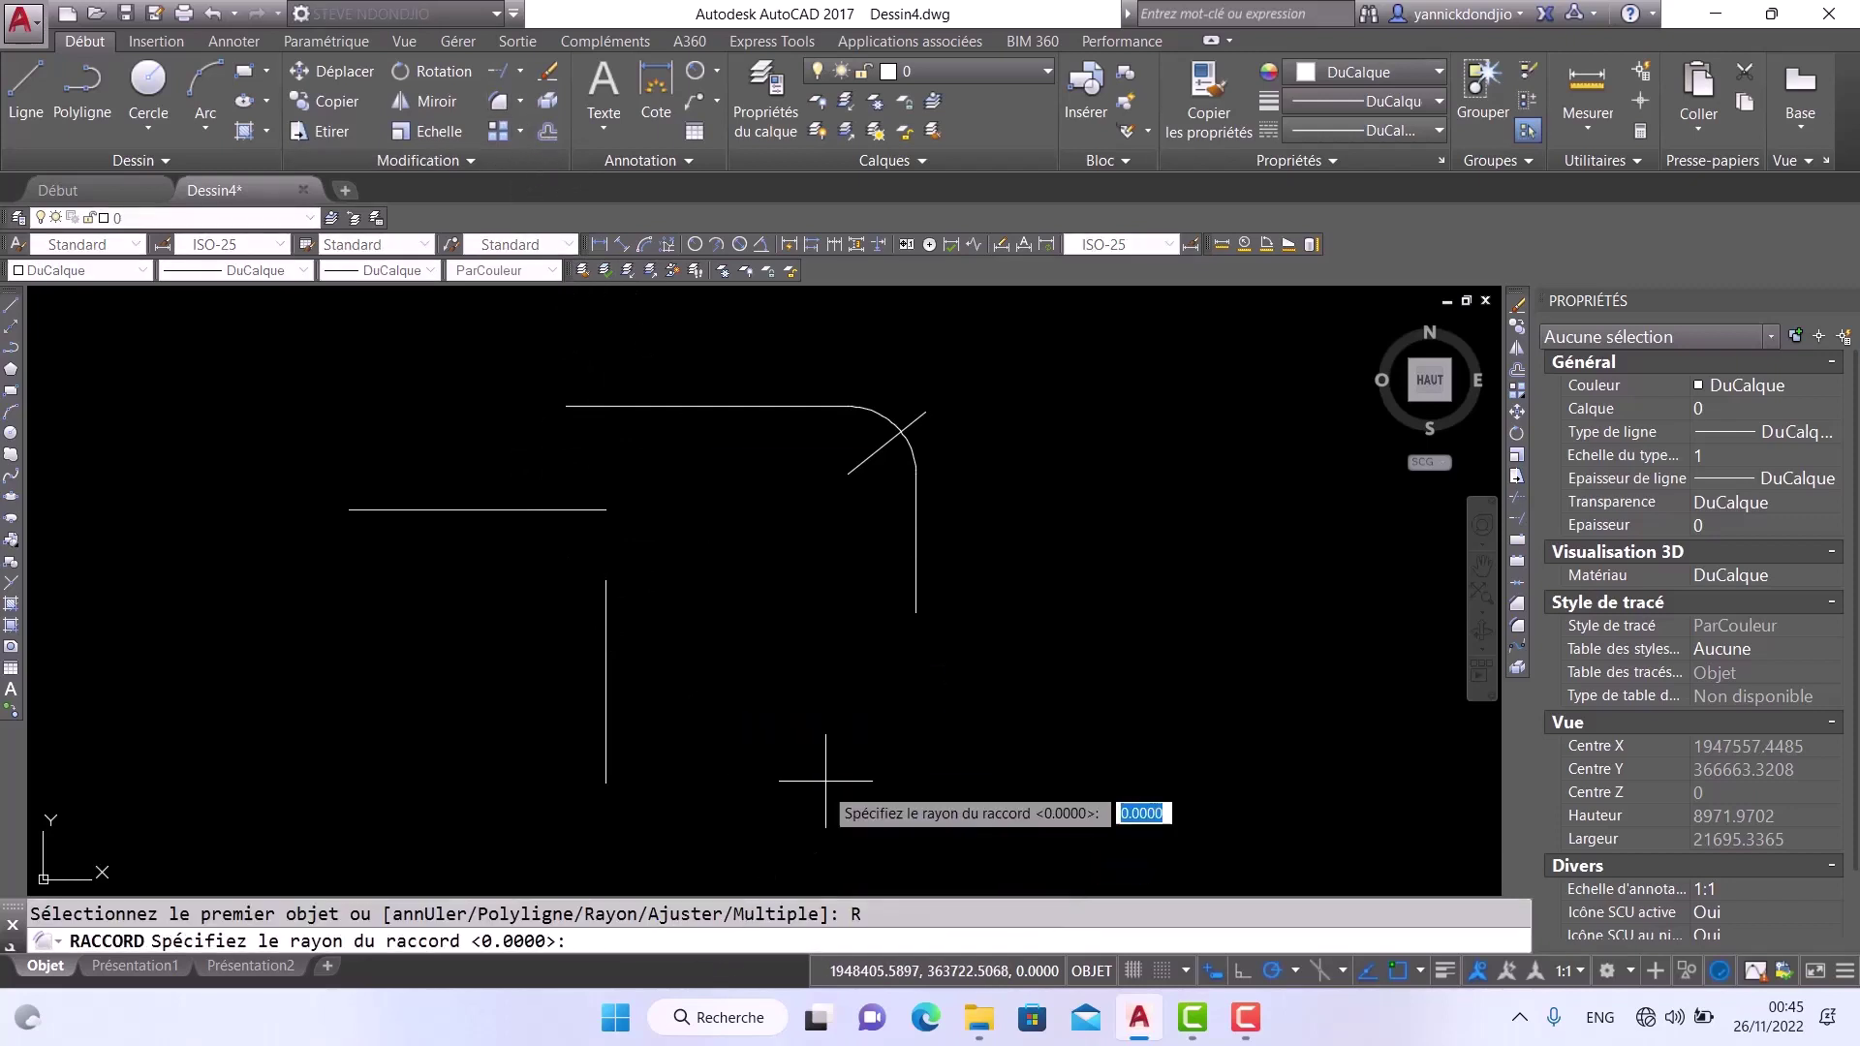
{"action": "type", "text": "1"}
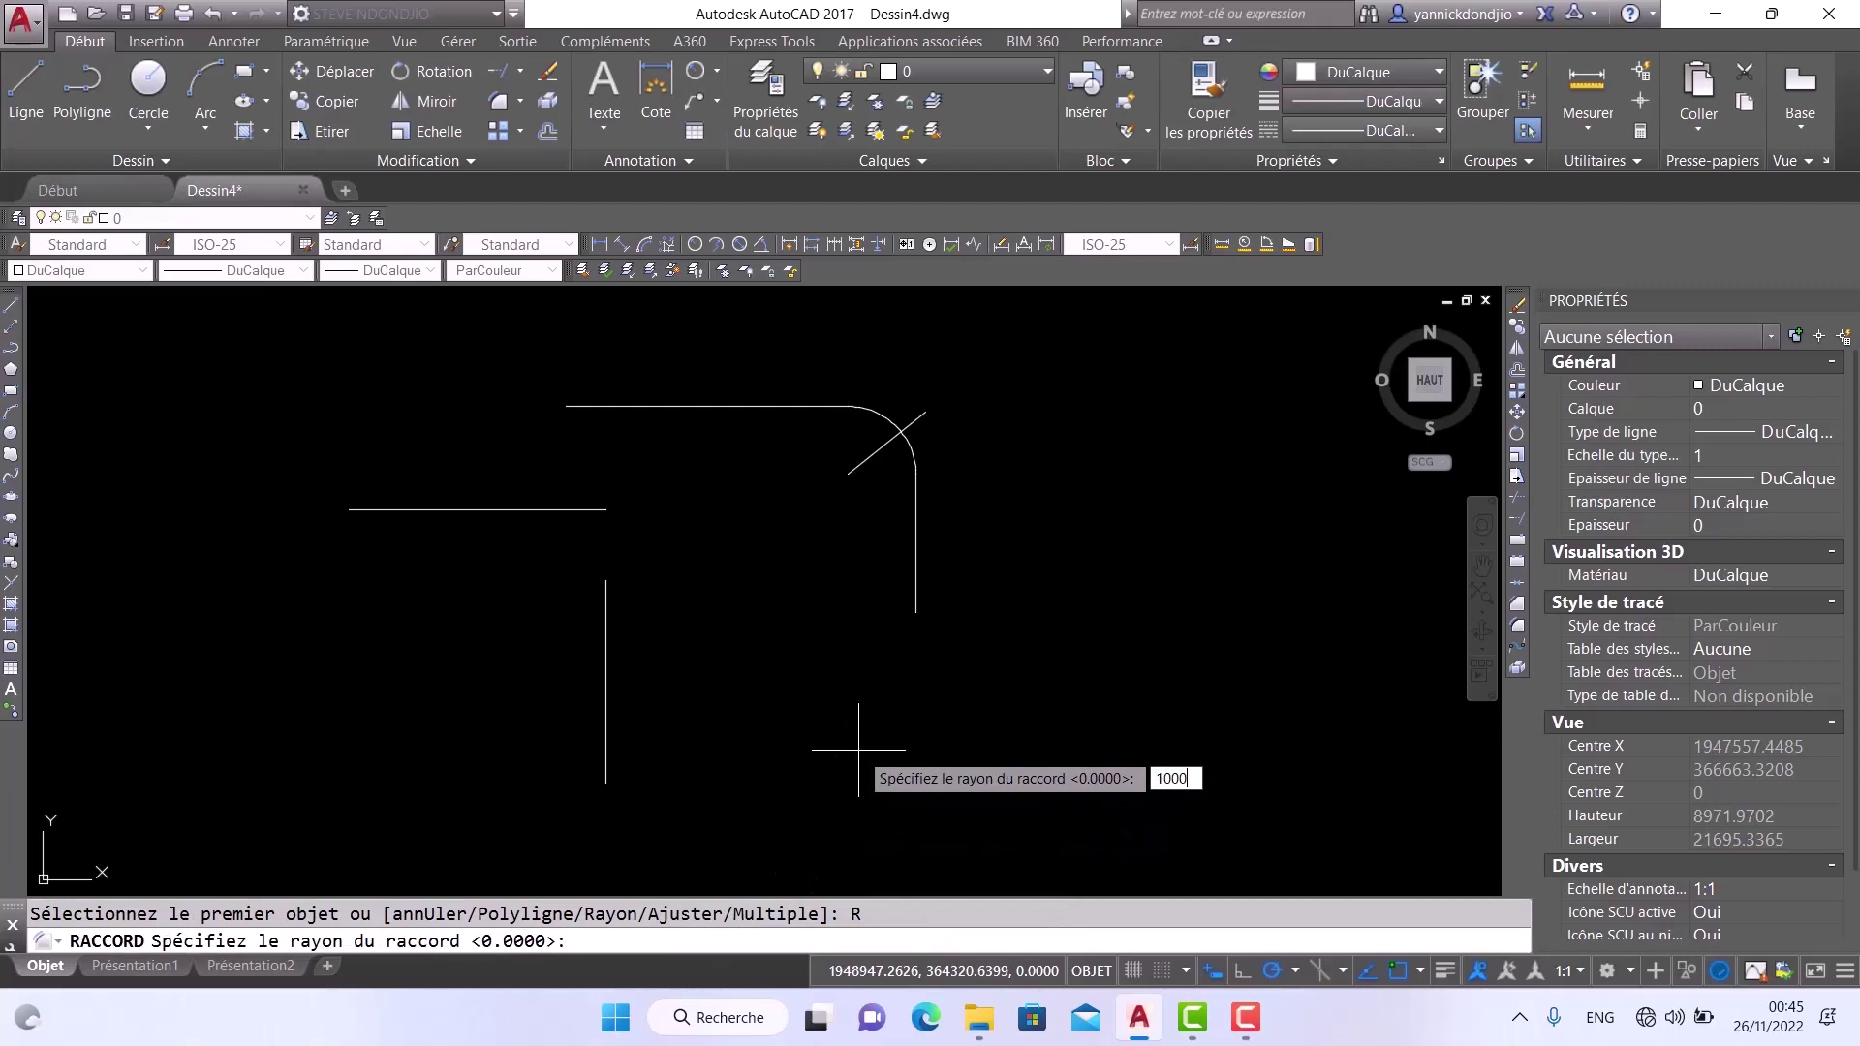
{"action": "key", "text": "Return"}
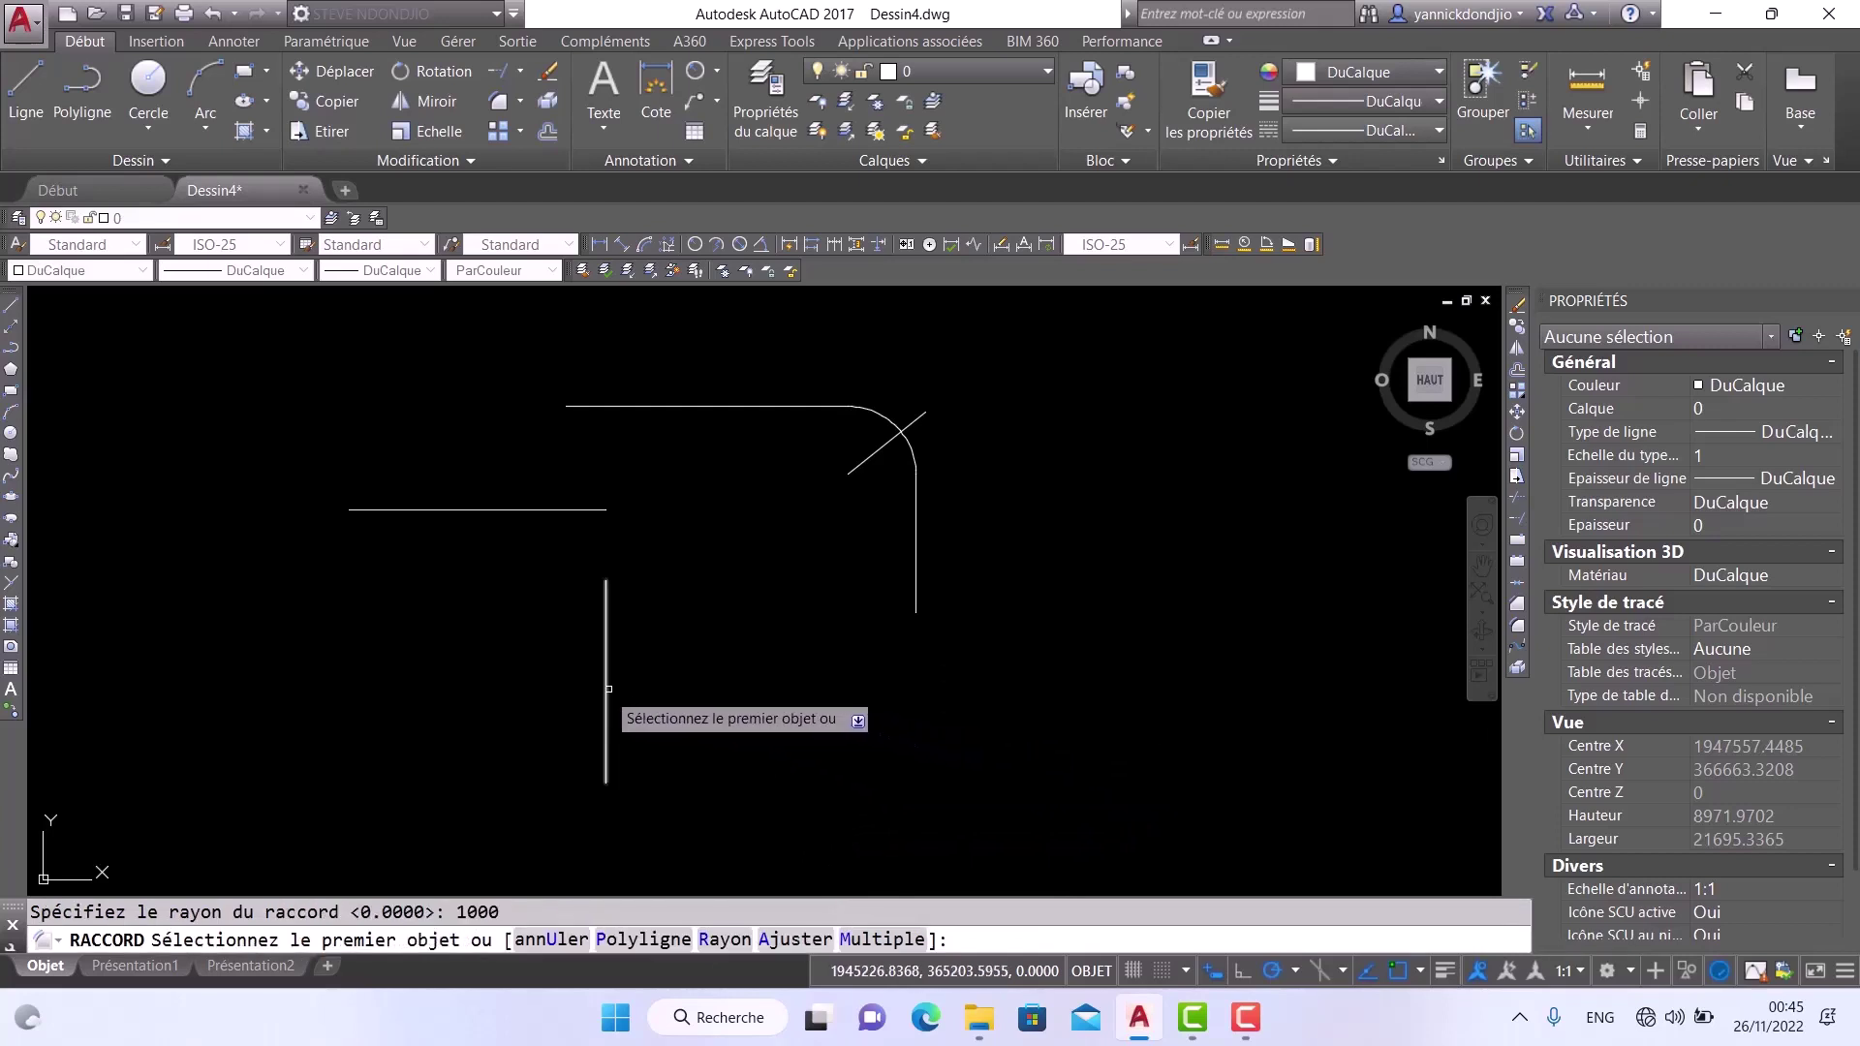
{"action": "left_click", "coordinate": [604, 697]}
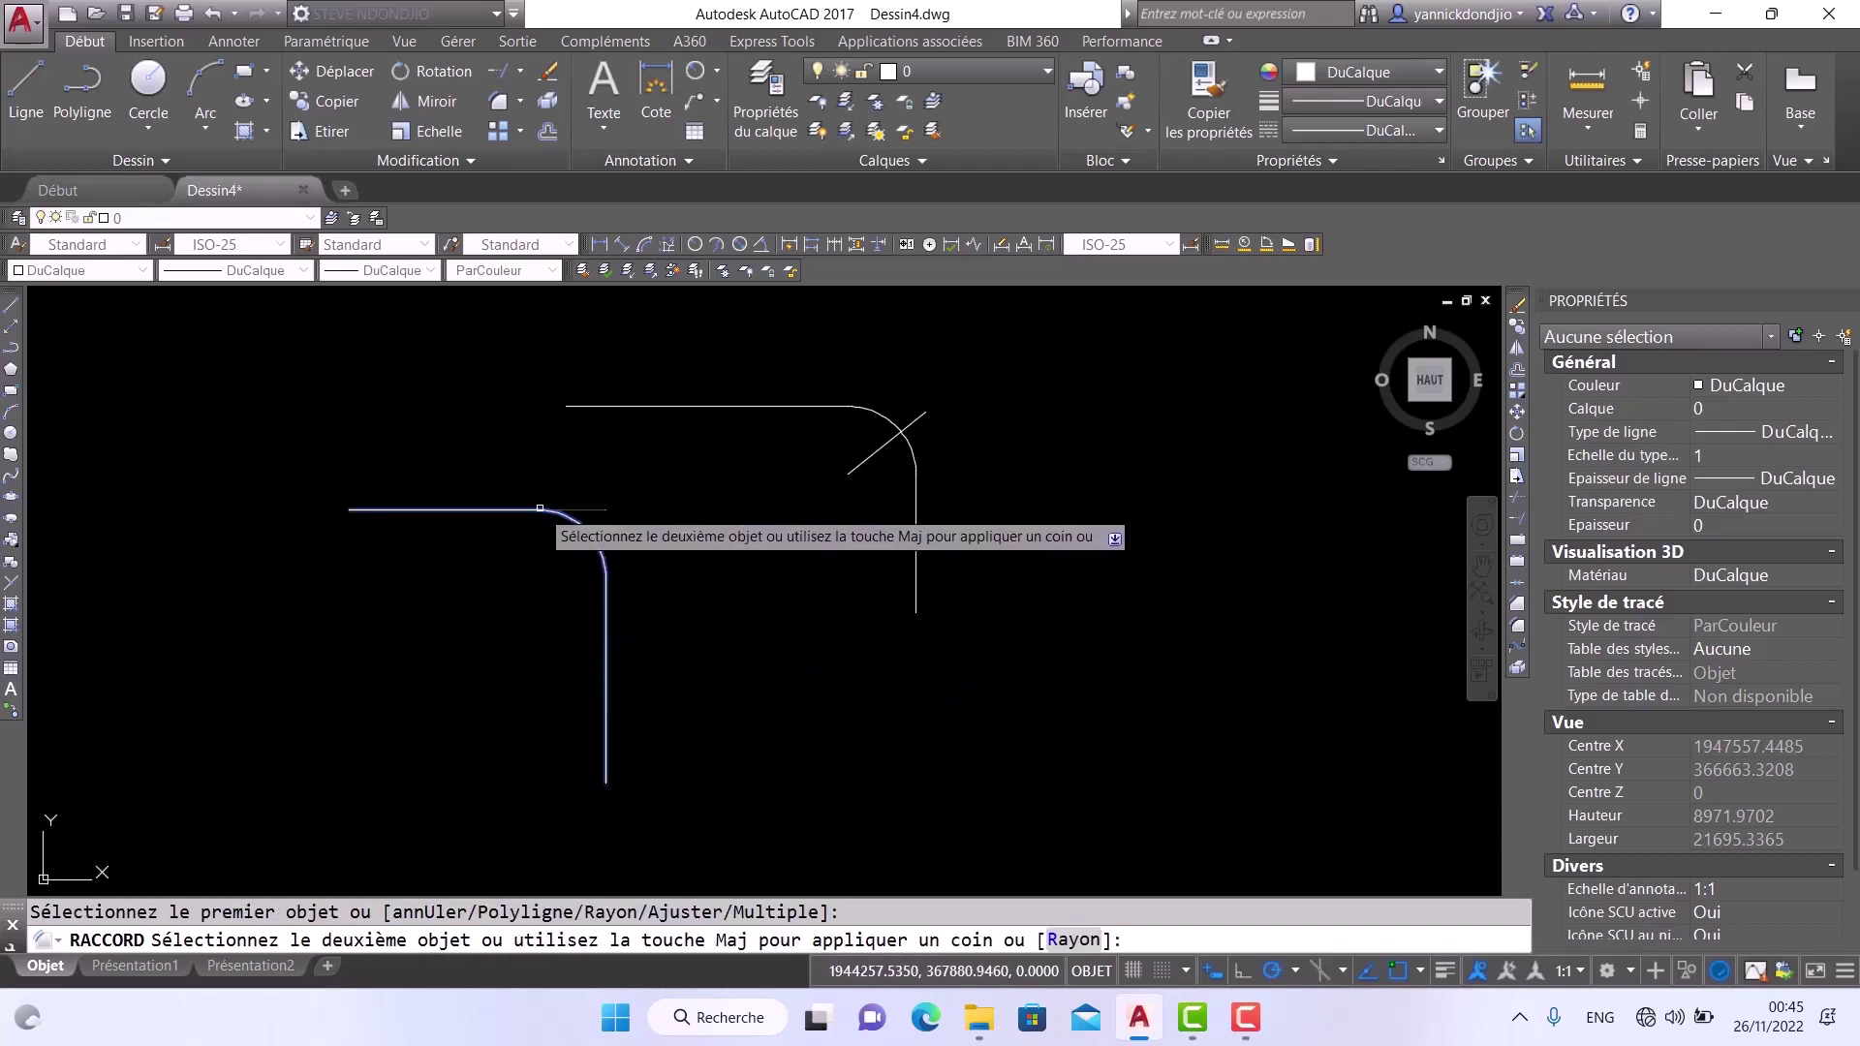
{"action": "key", "text": "shift"}
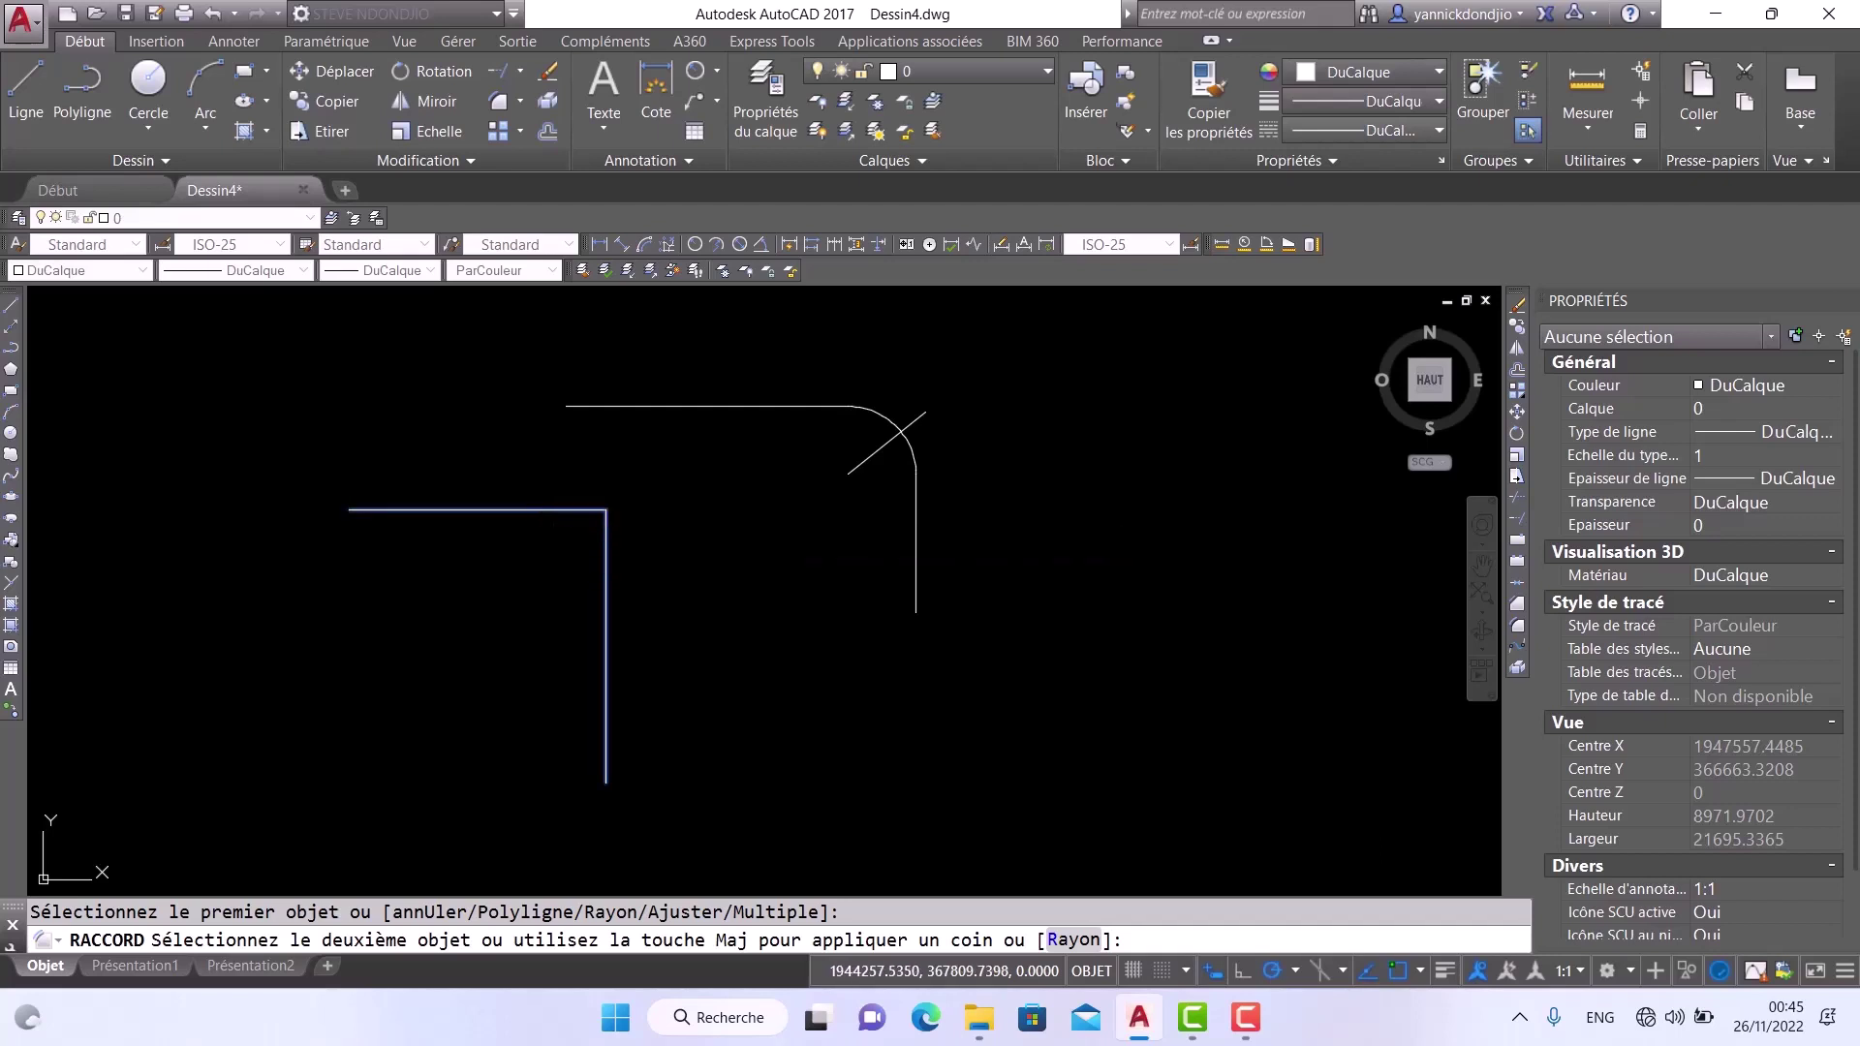
{"action": "key", "text": "Escape"}
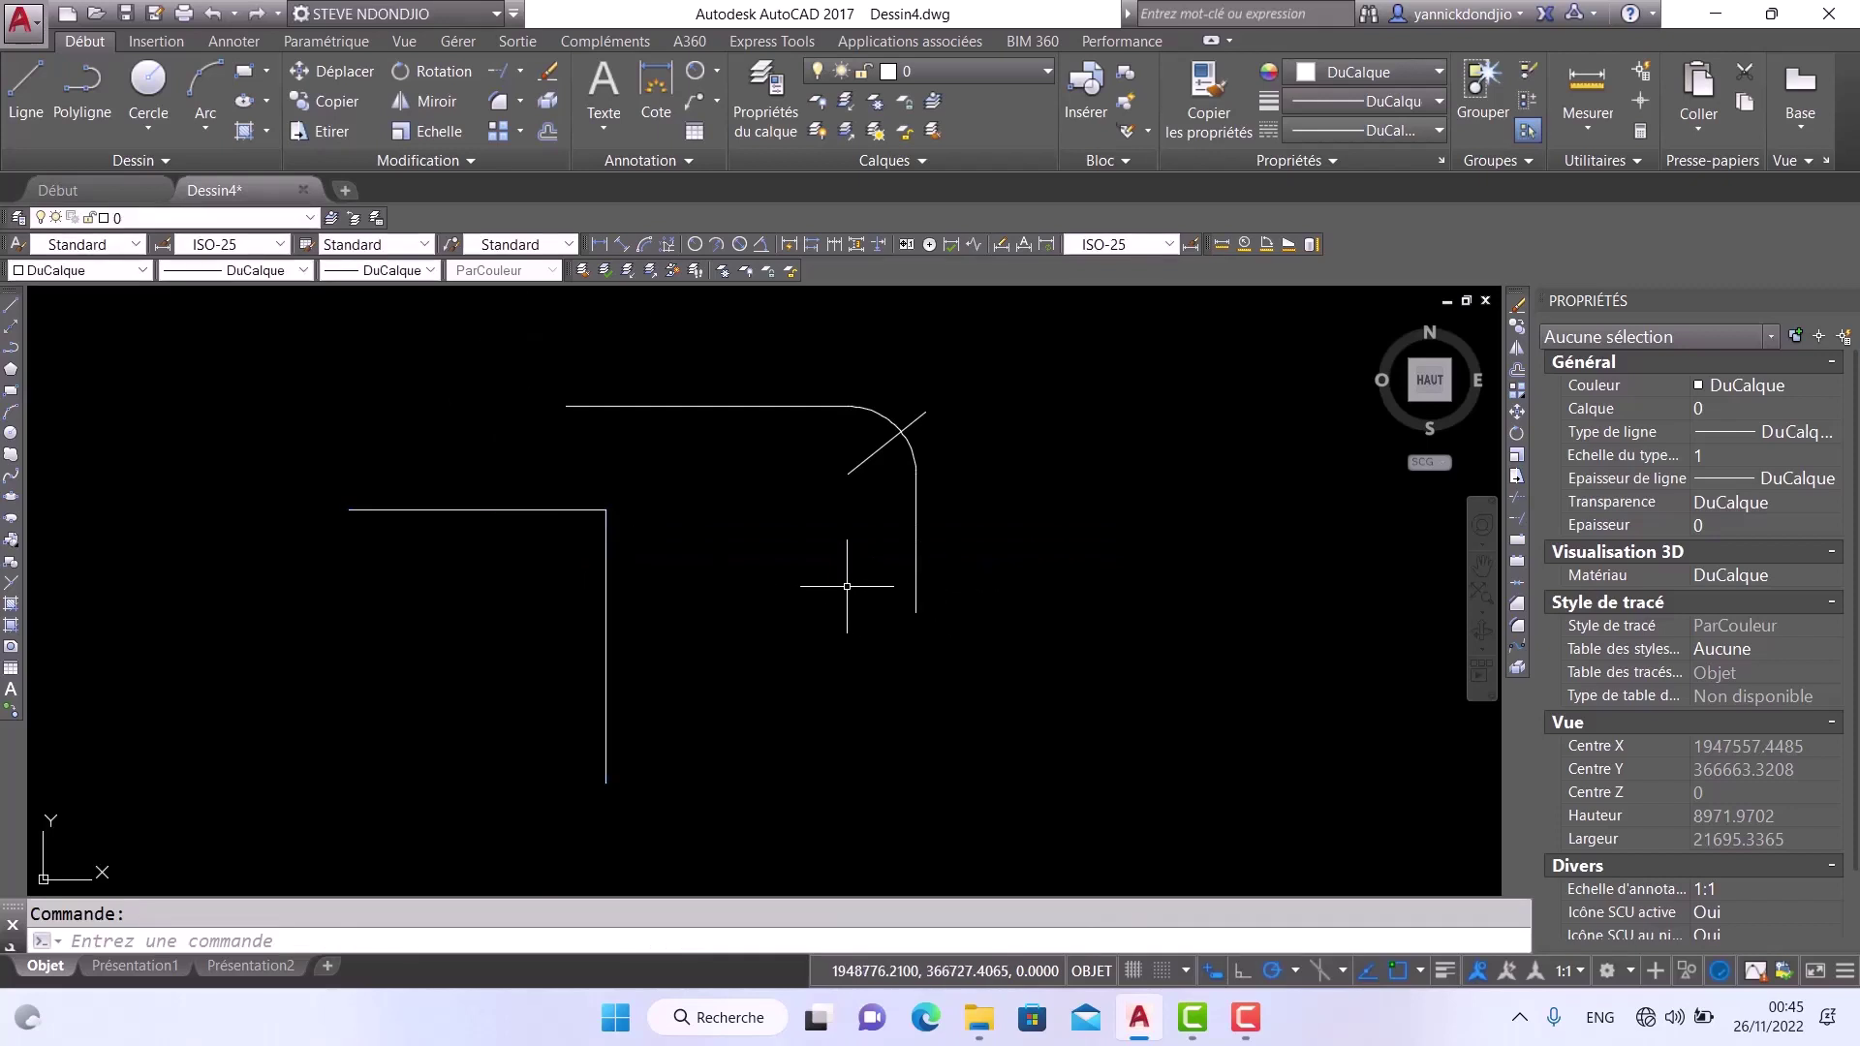
{"action": "scroll", "coordinate": [761, 577], "scroll_direction": "down", "scroll_amount": 2}
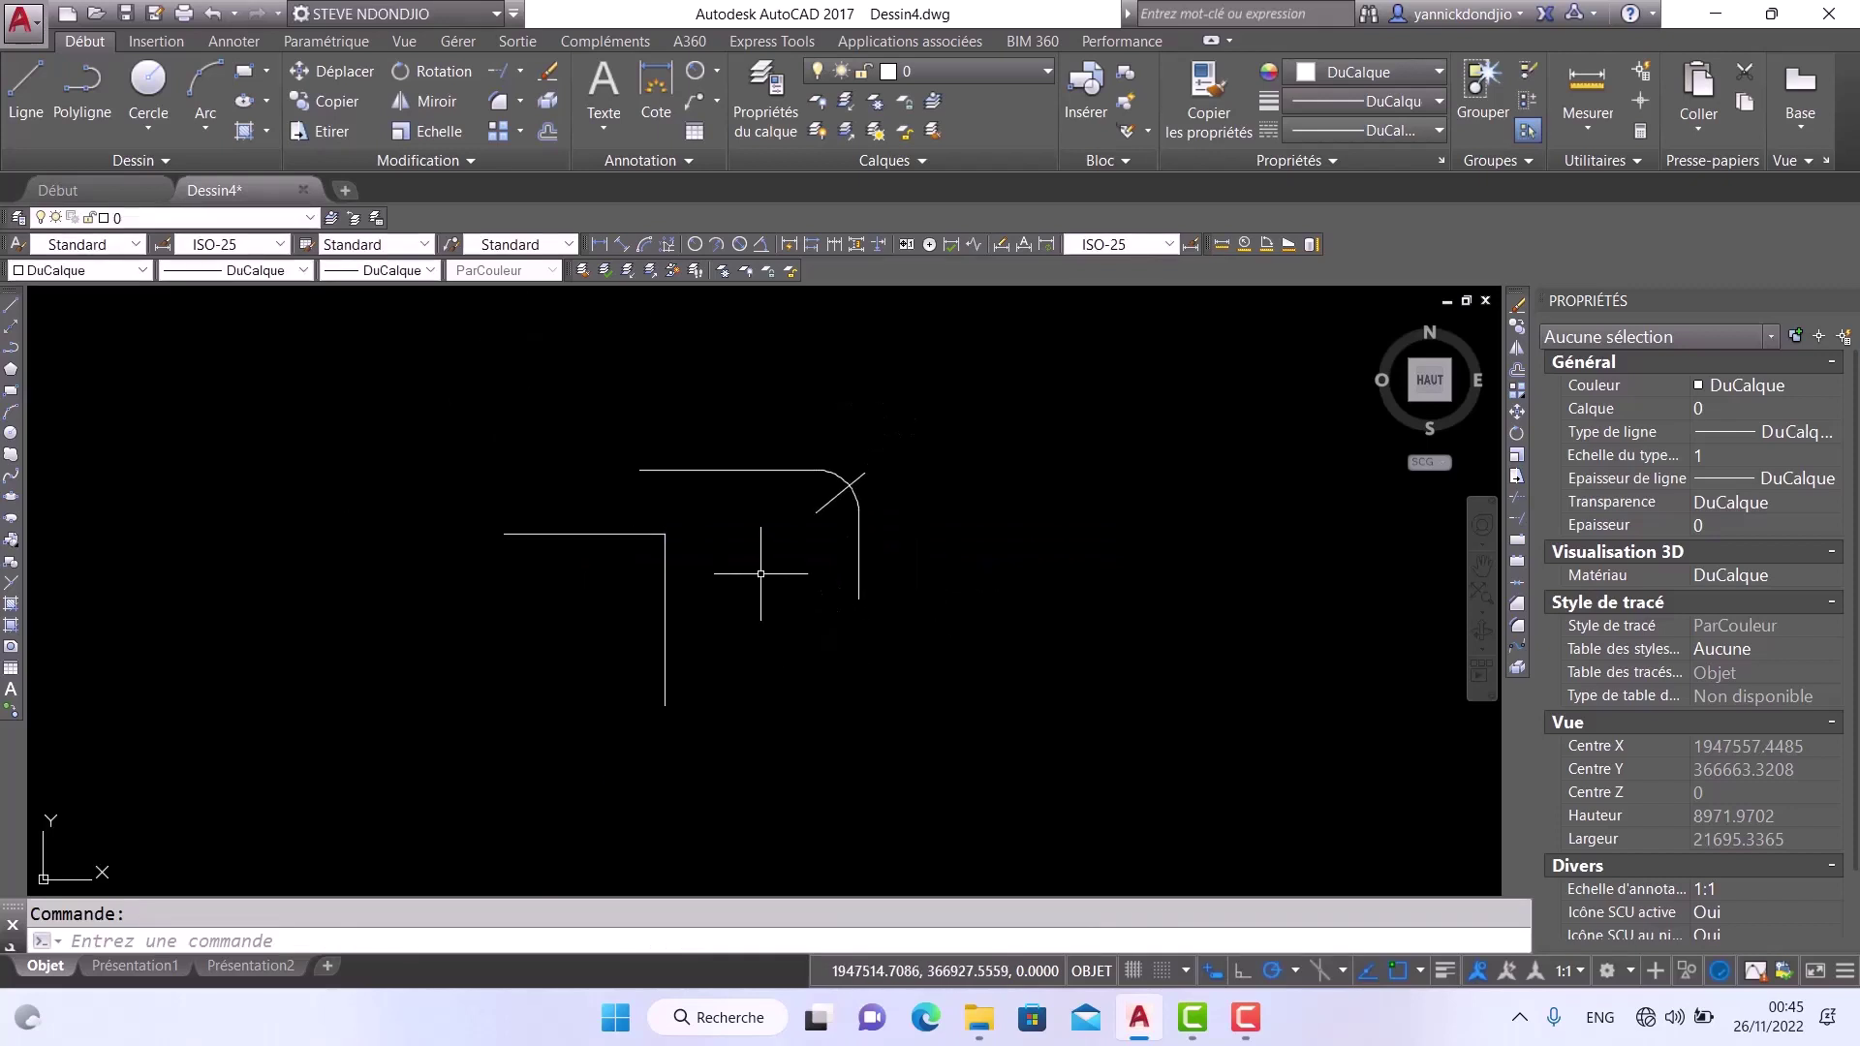
{"action": "scroll", "coordinate": [709, 588], "scroll_direction": "up", "scroll_amount": 2}
{"action": "scroll", "coordinate": [631, 539], "scroll_direction": "down", "scroll_amount": 2}
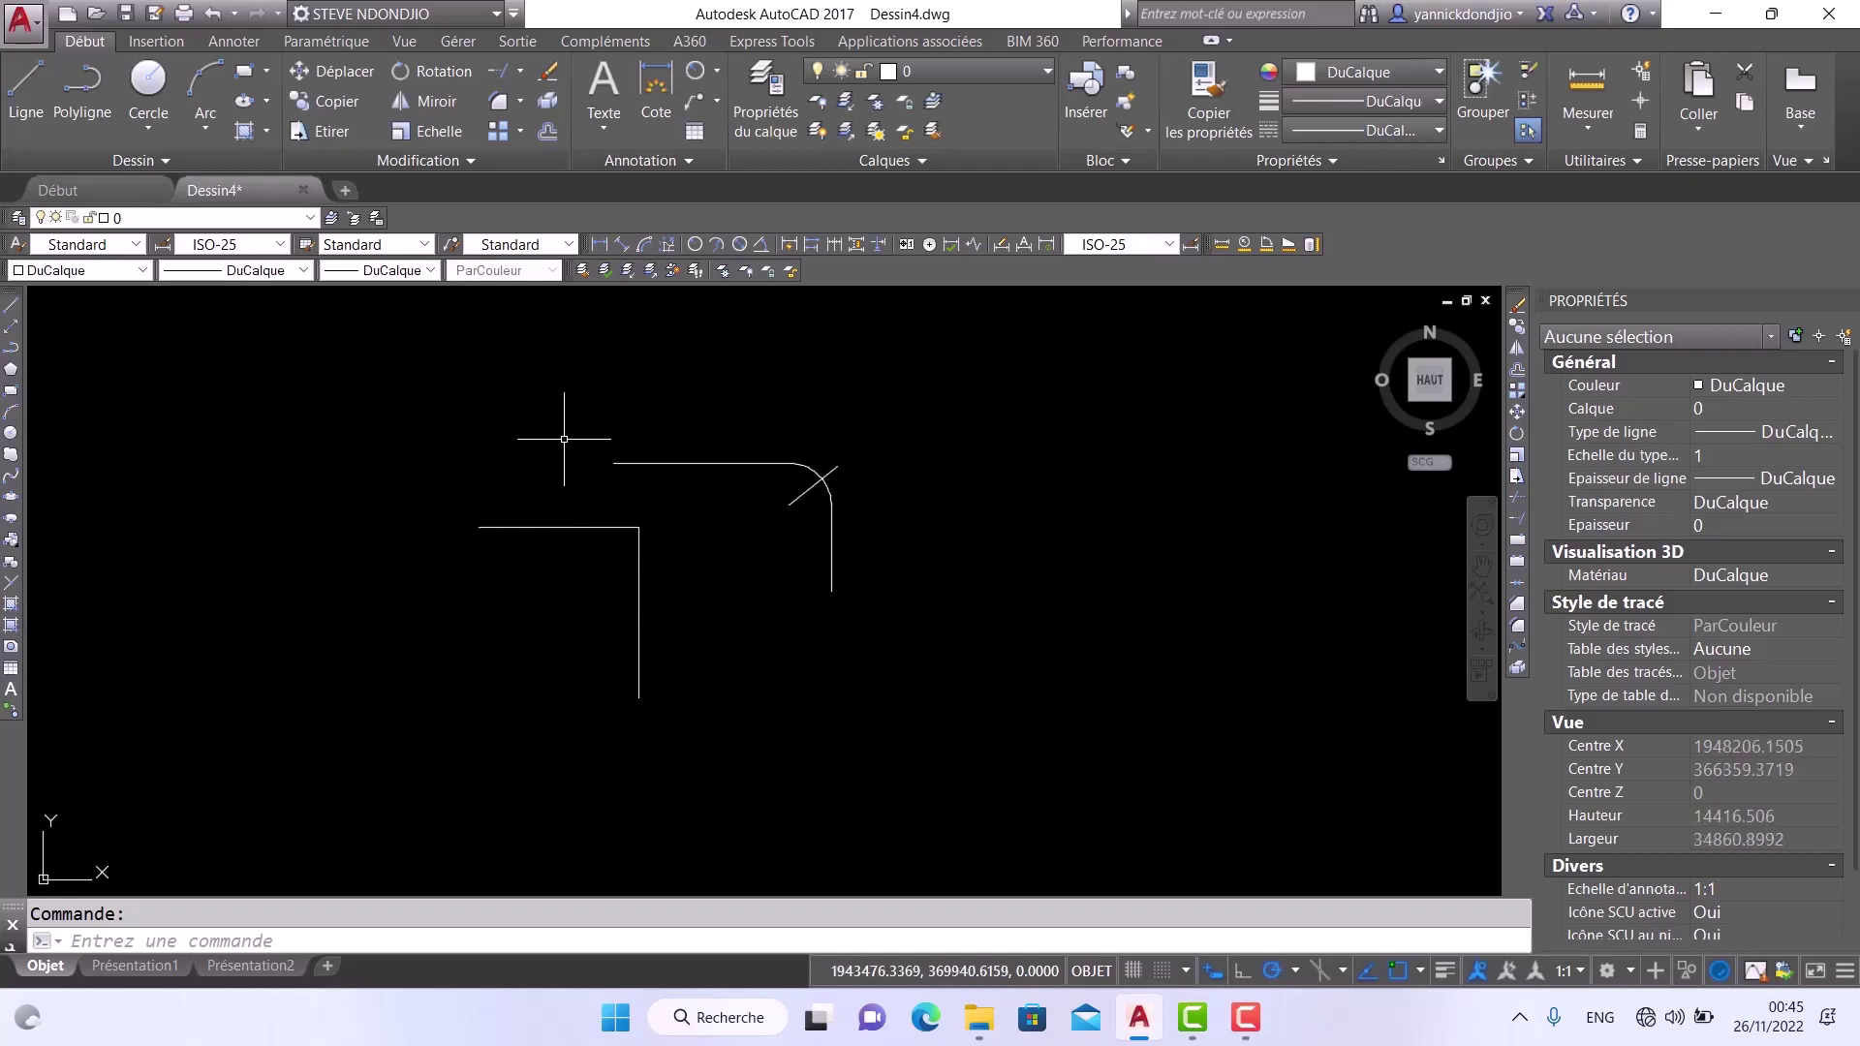
Chamfer the square corner with a first distance of 500 on the horizontal line and a second distance of 800 on the vertical line
{"action": "left_click", "coordinate": [519, 102]}
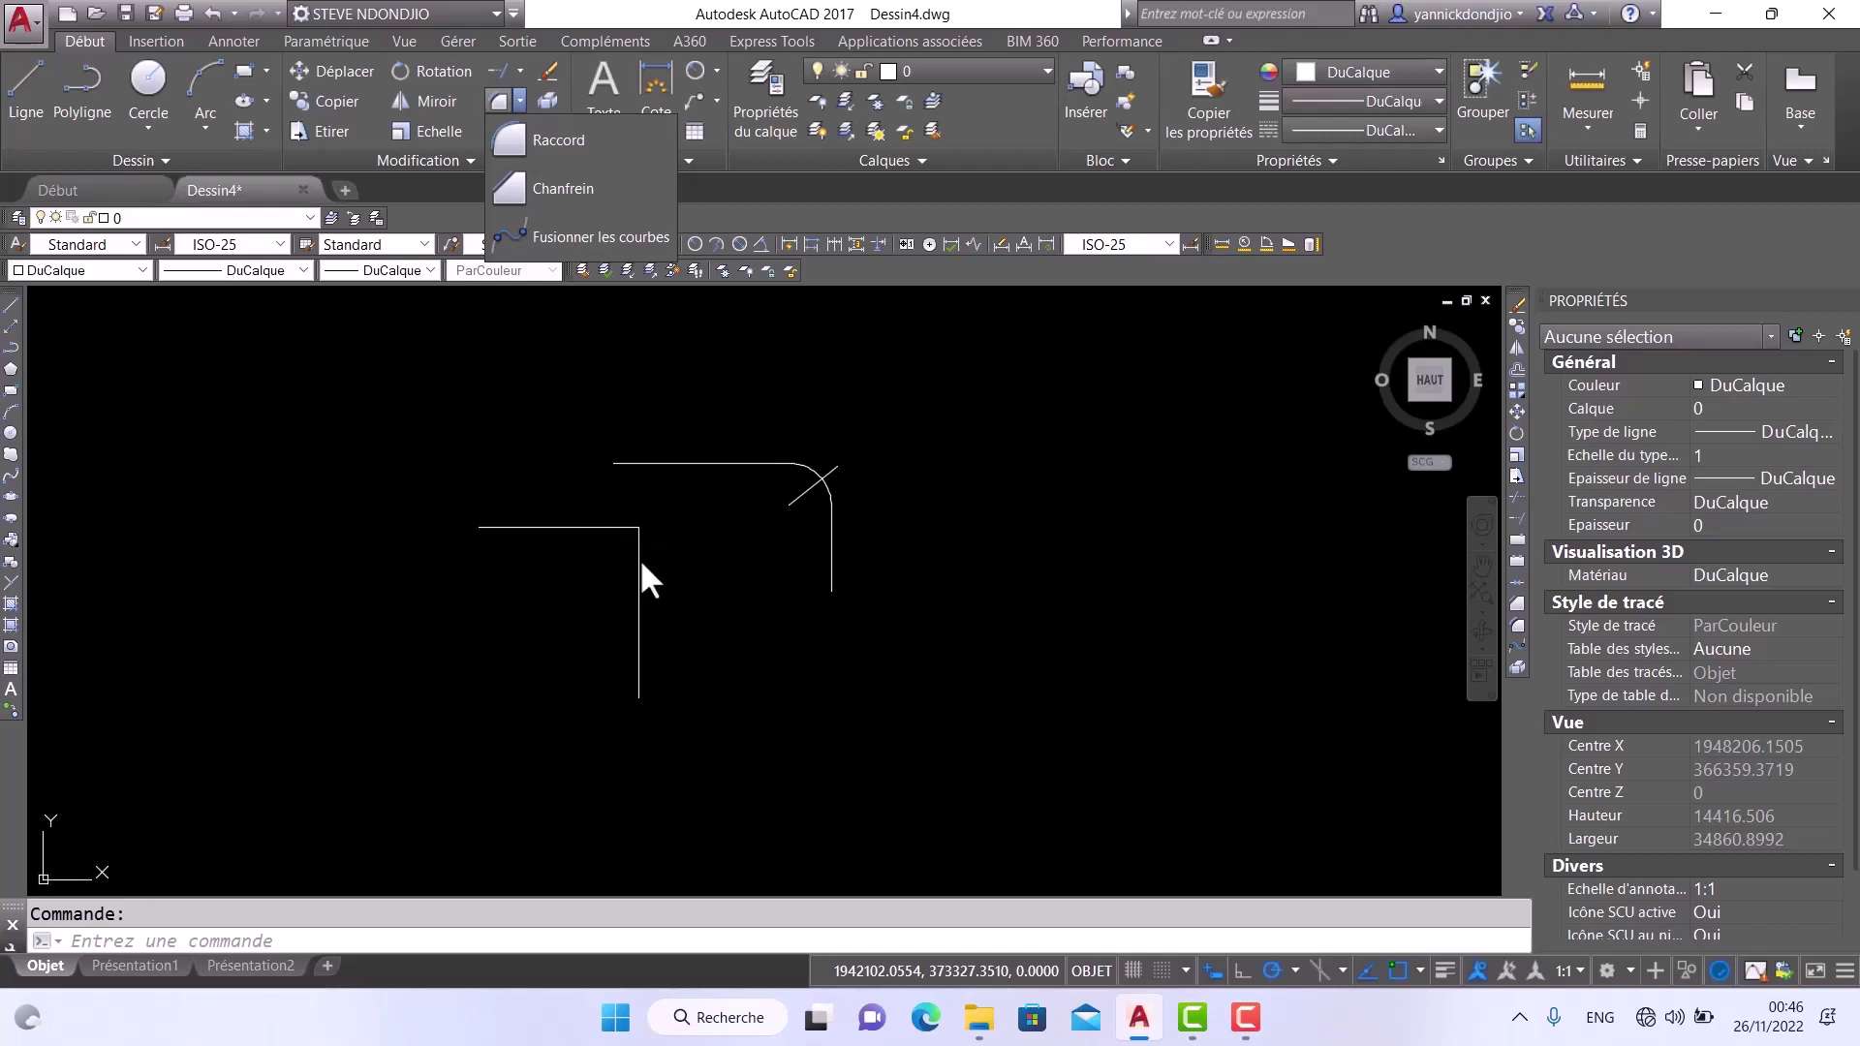
{"action": "scroll", "coordinate": [643, 554], "scroll_direction": "up", "scroll_amount": 4}
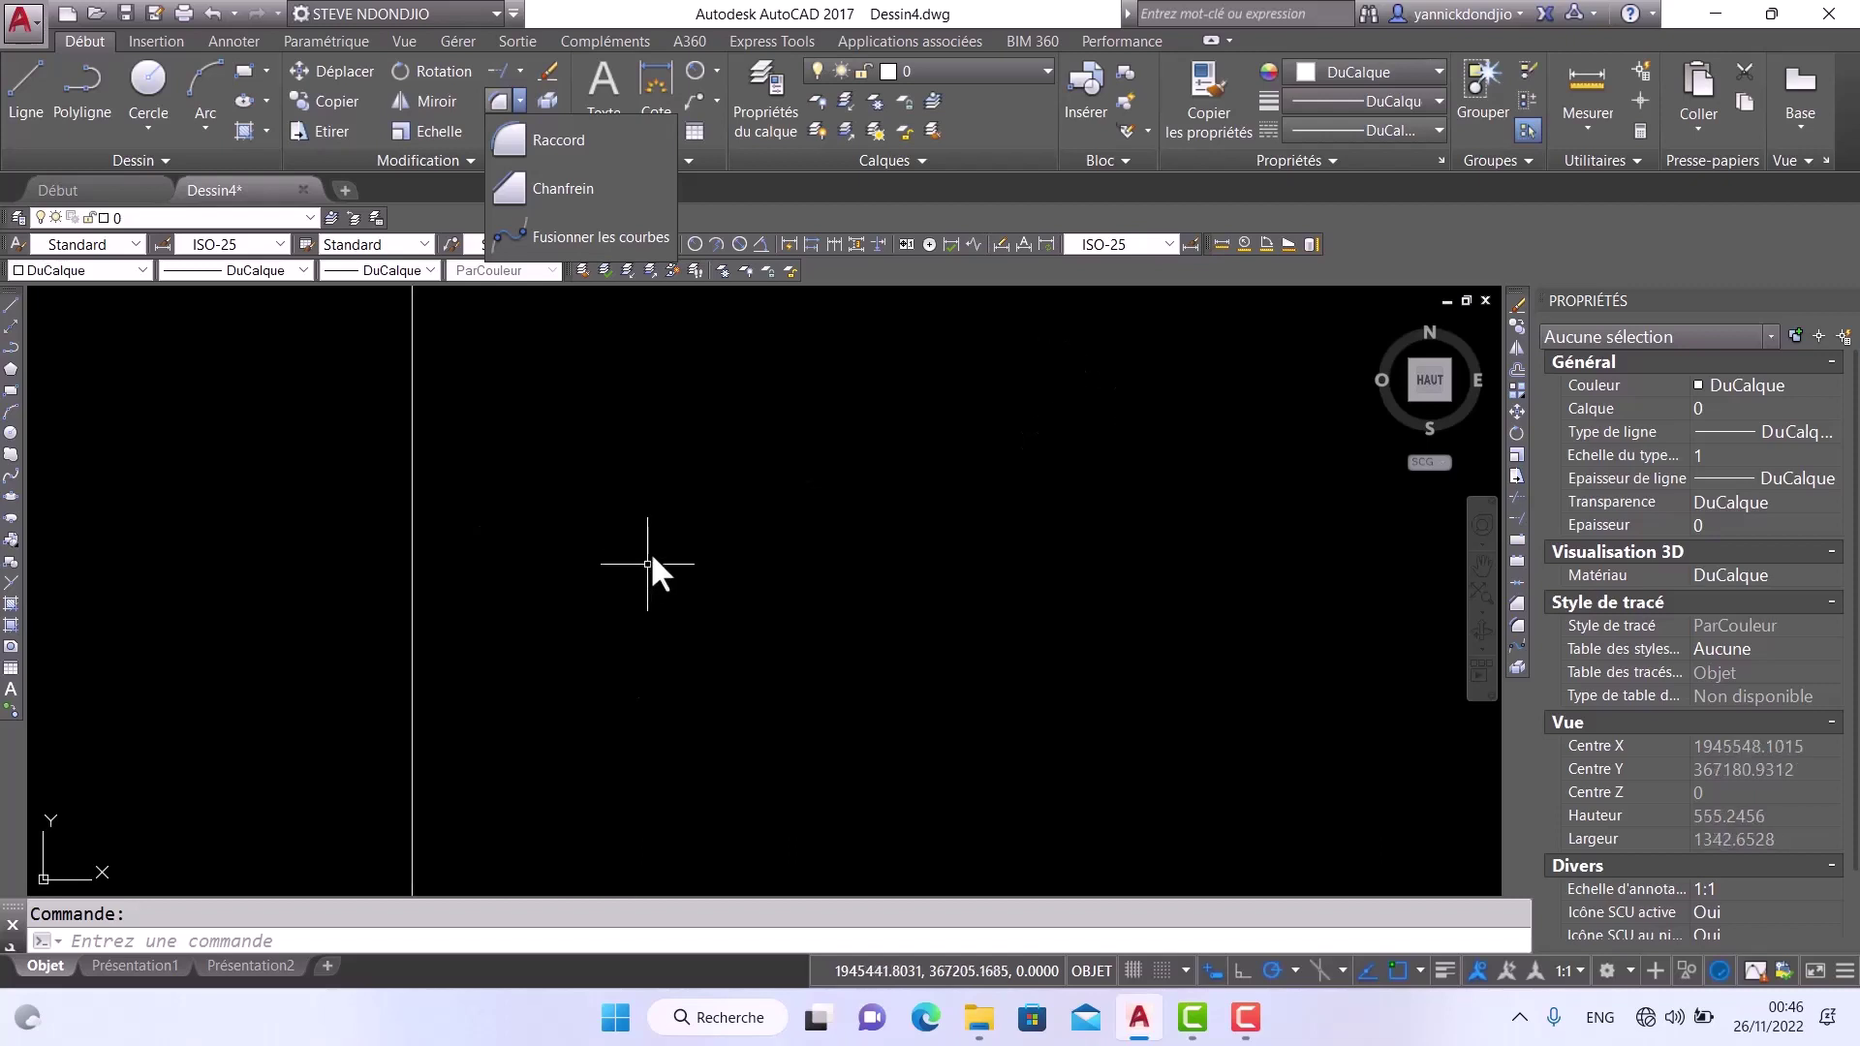
{"action": "left_click", "coordinate": [591, 192]}
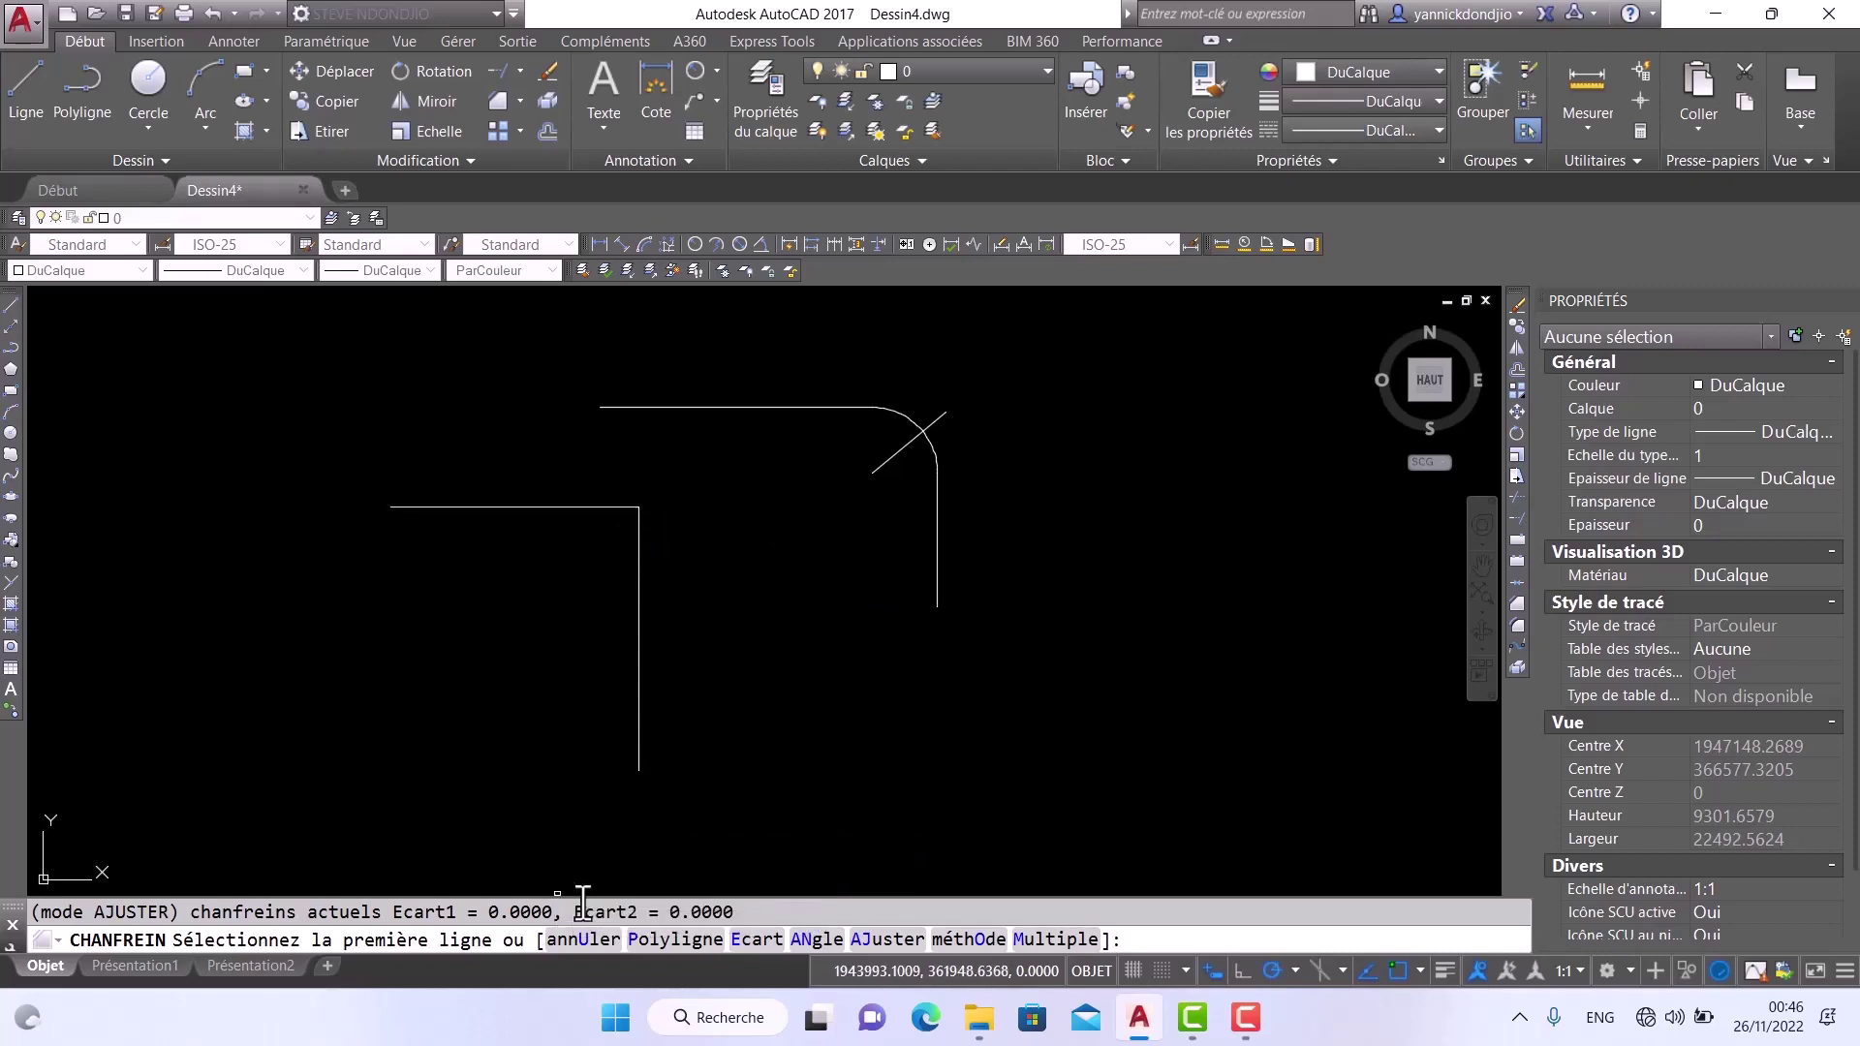
{"action": "left_click", "coordinate": [769, 940]}
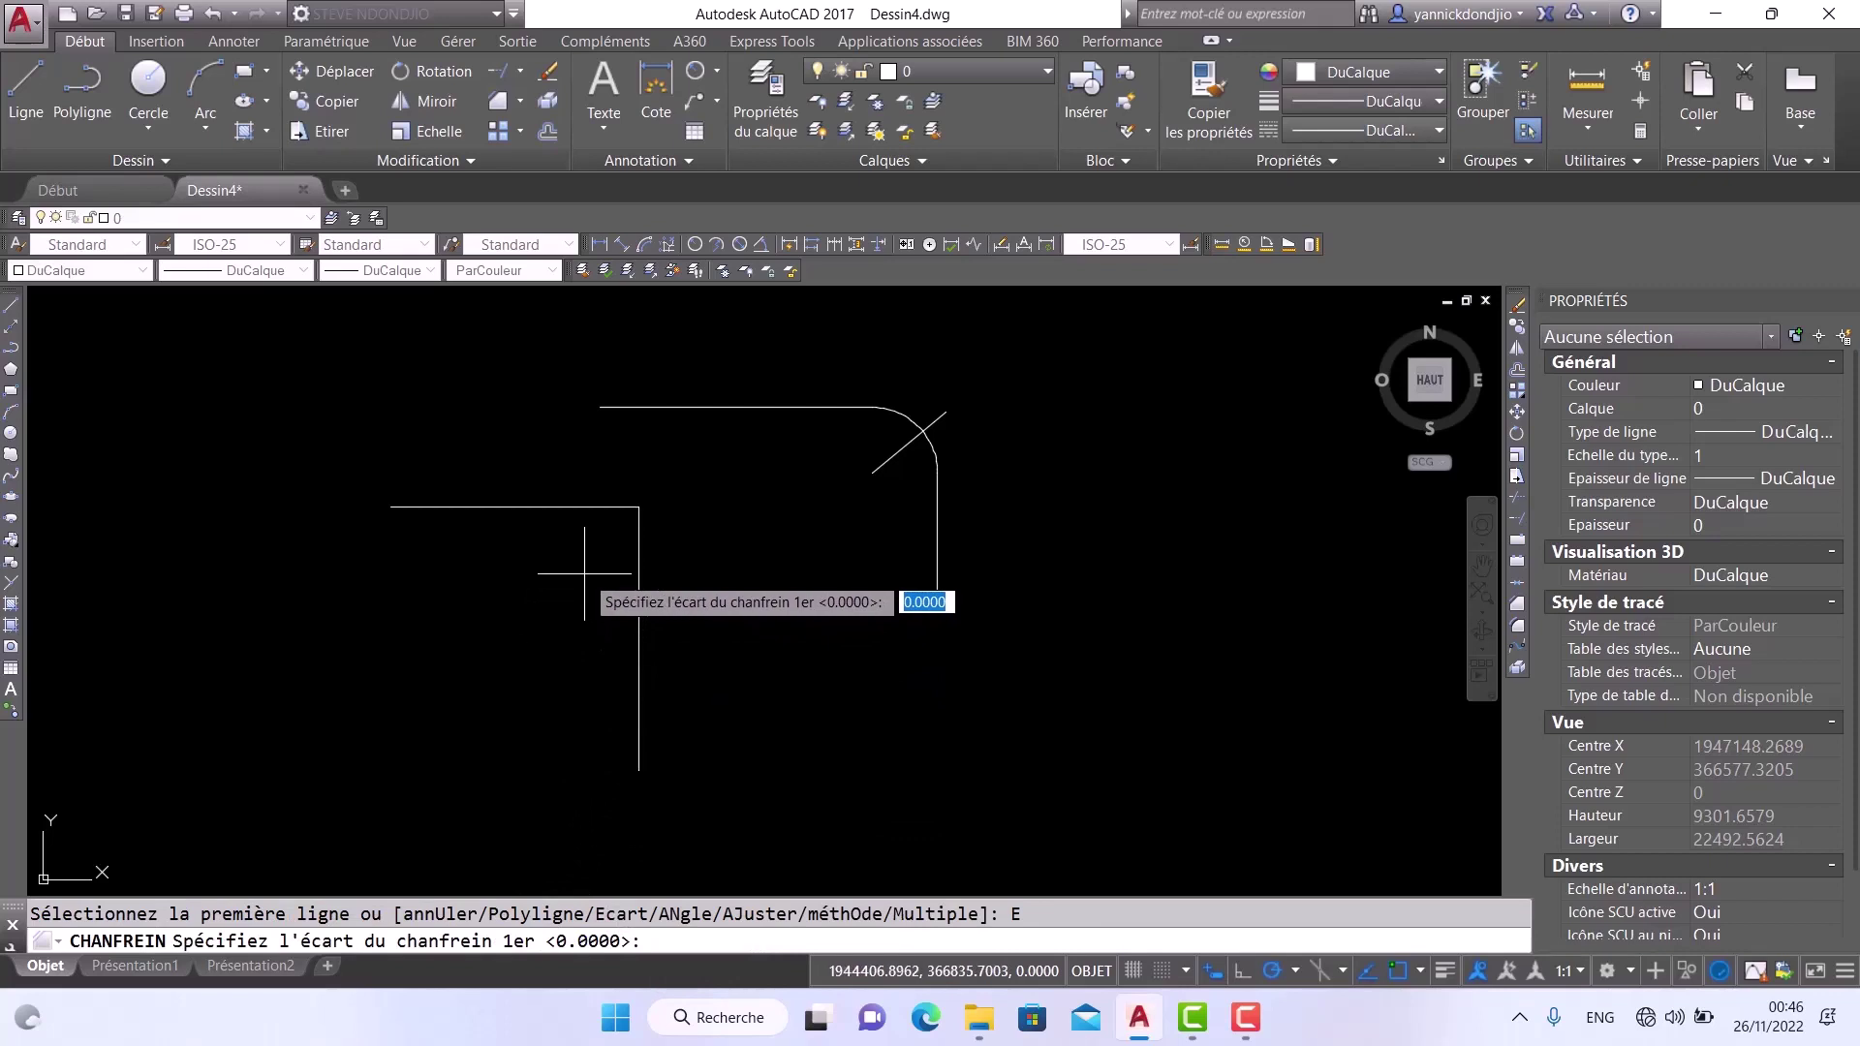
{"action": "type", "text": "5"}
{"action": "key", "text": "Return"}
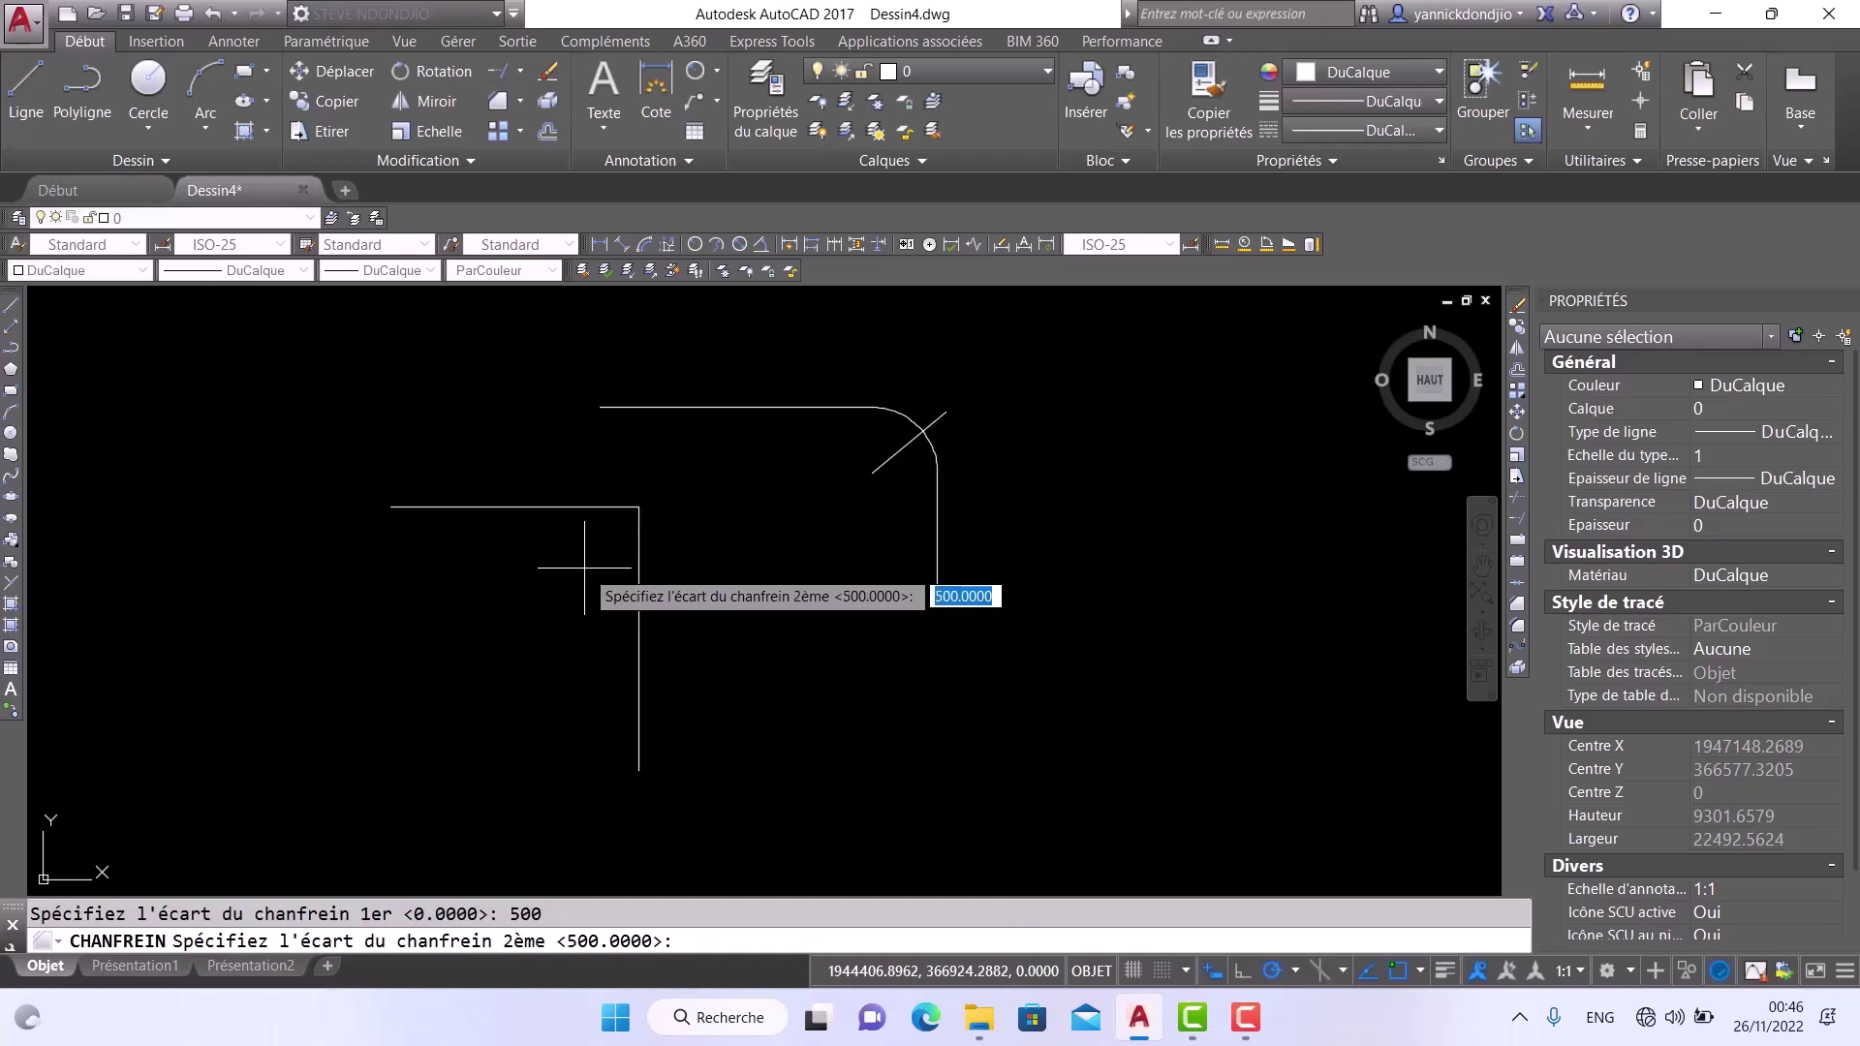
{"action": "type", "text": "800"}
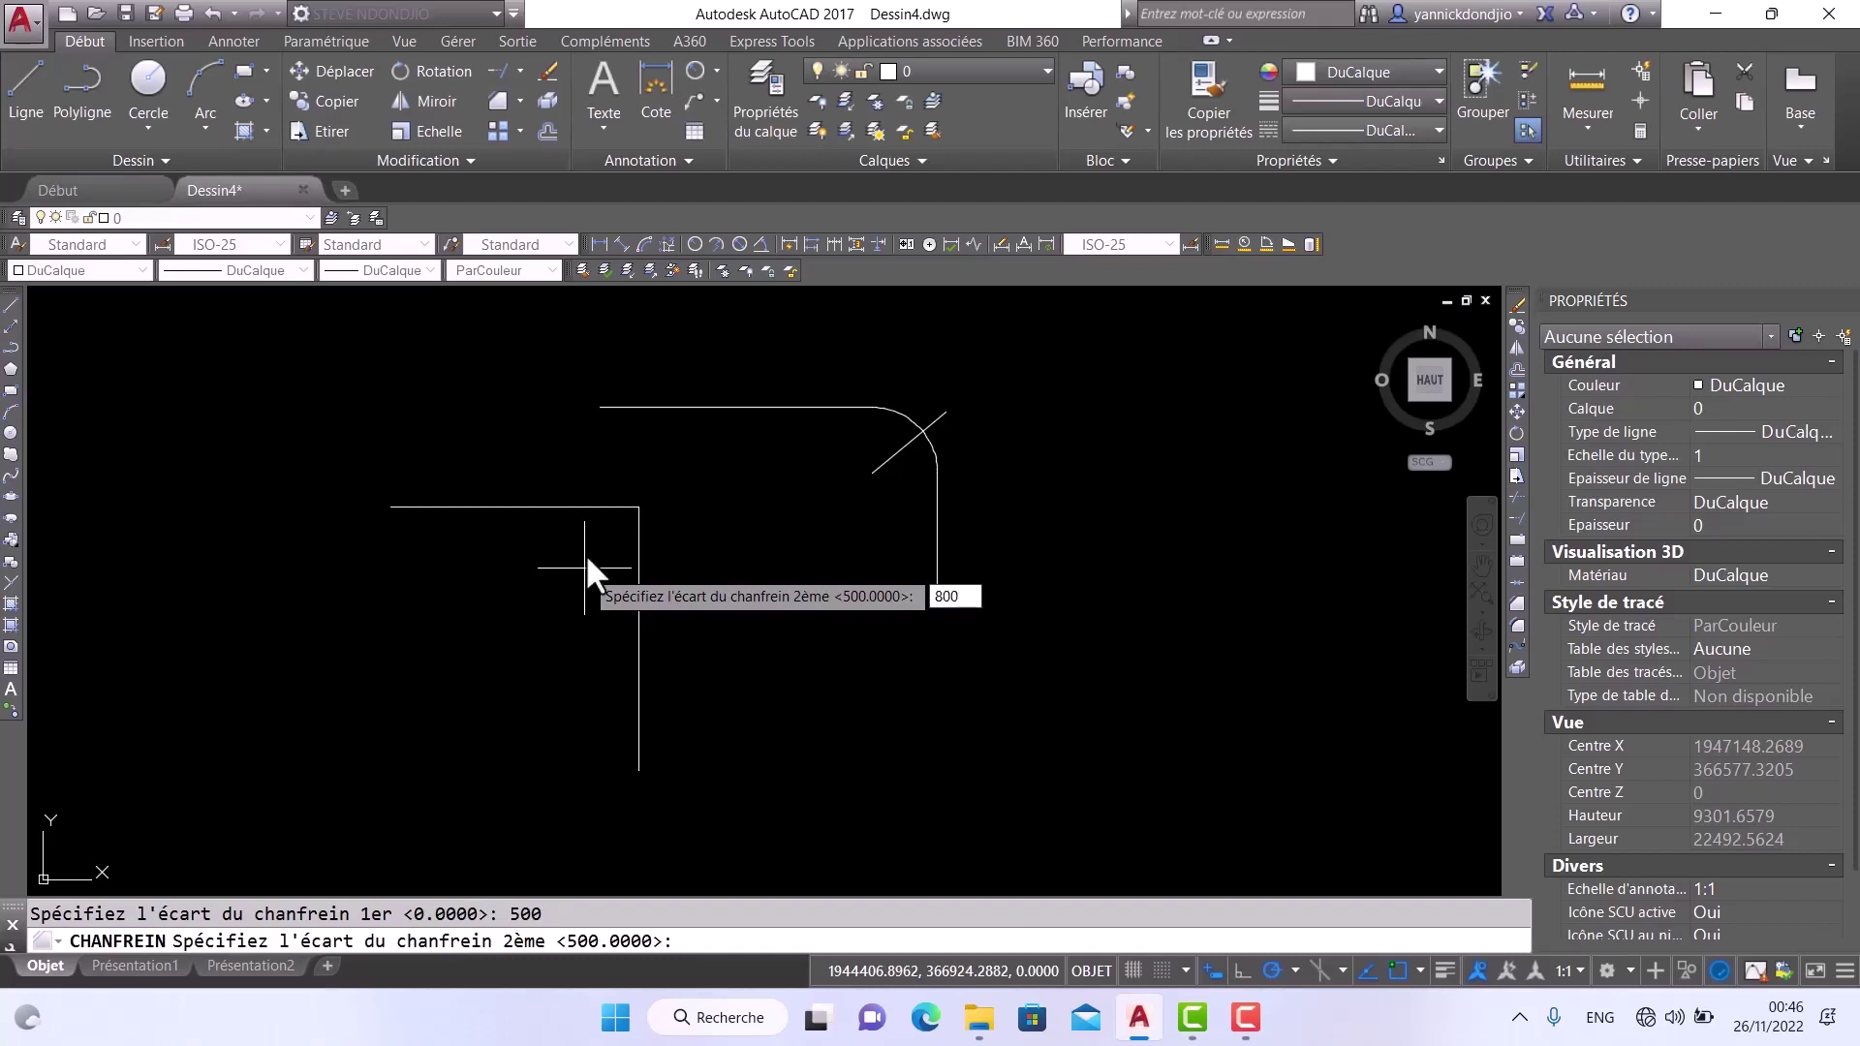
{"action": "key", "text": "Return"}
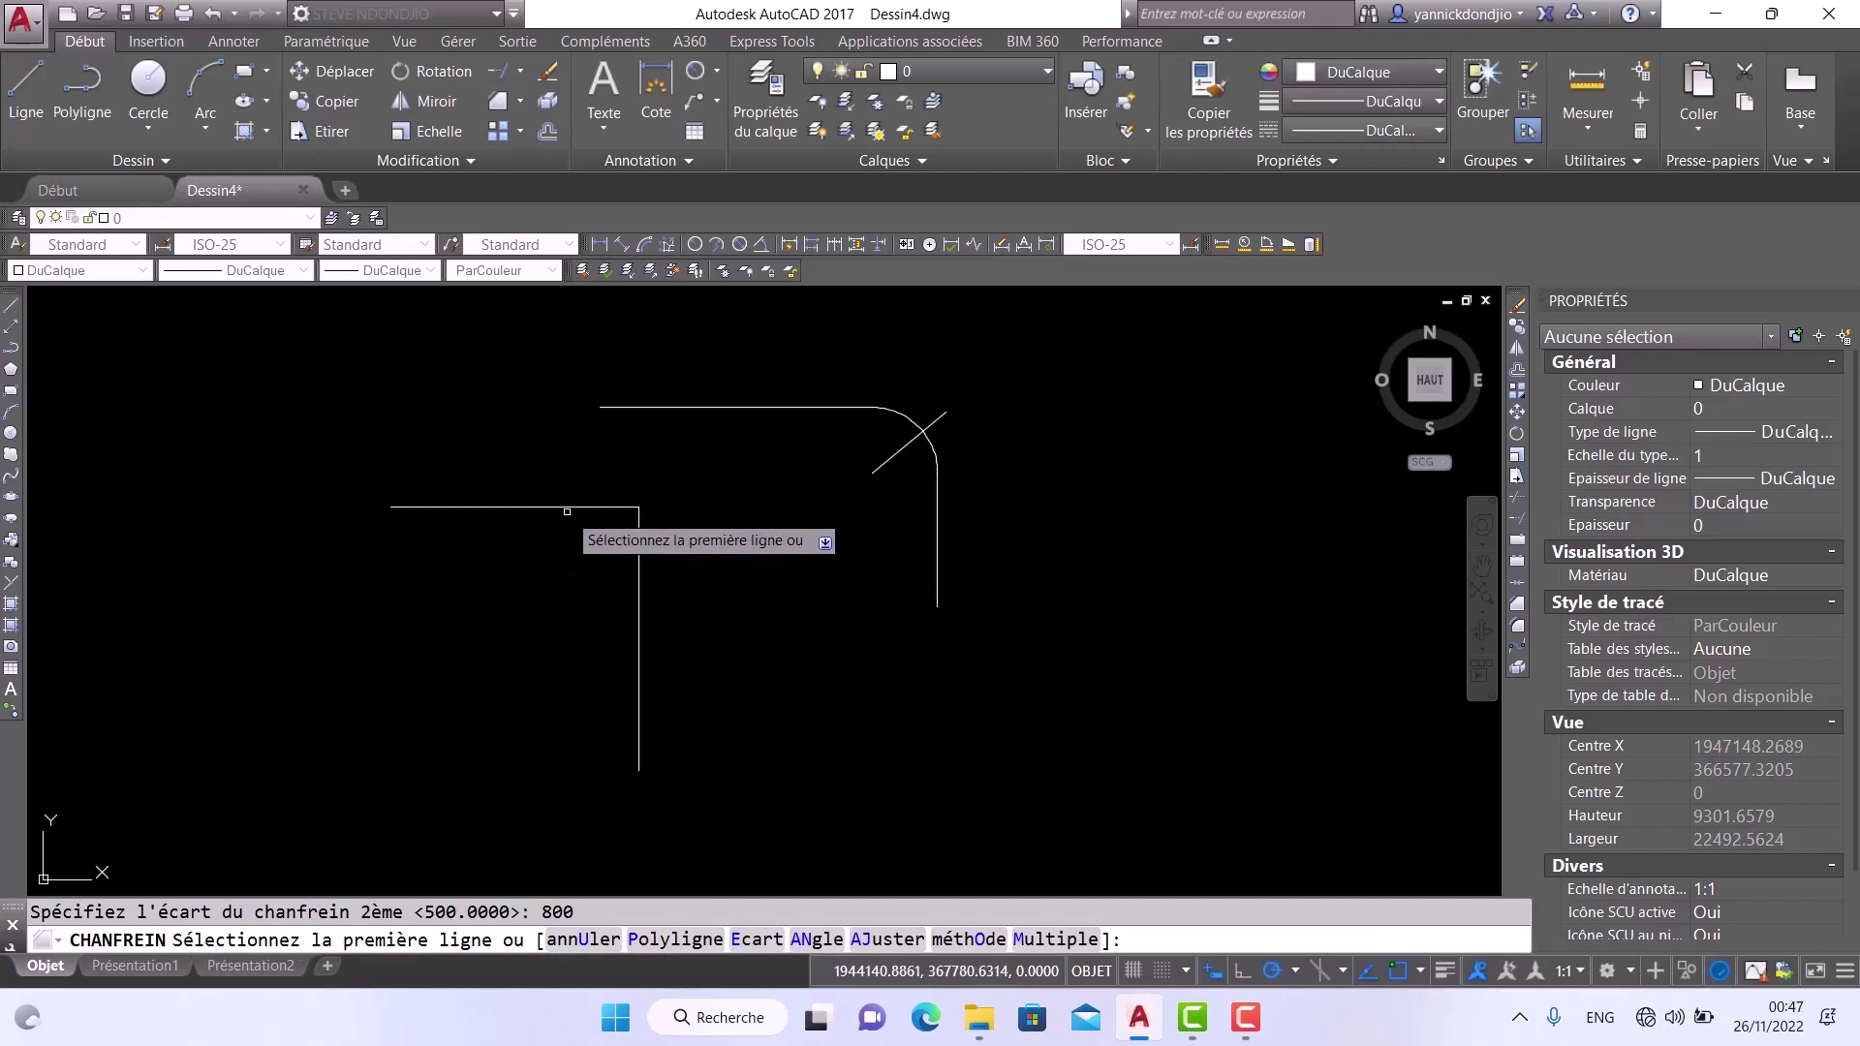
{"action": "left_click", "coordinate": [567, 507]}
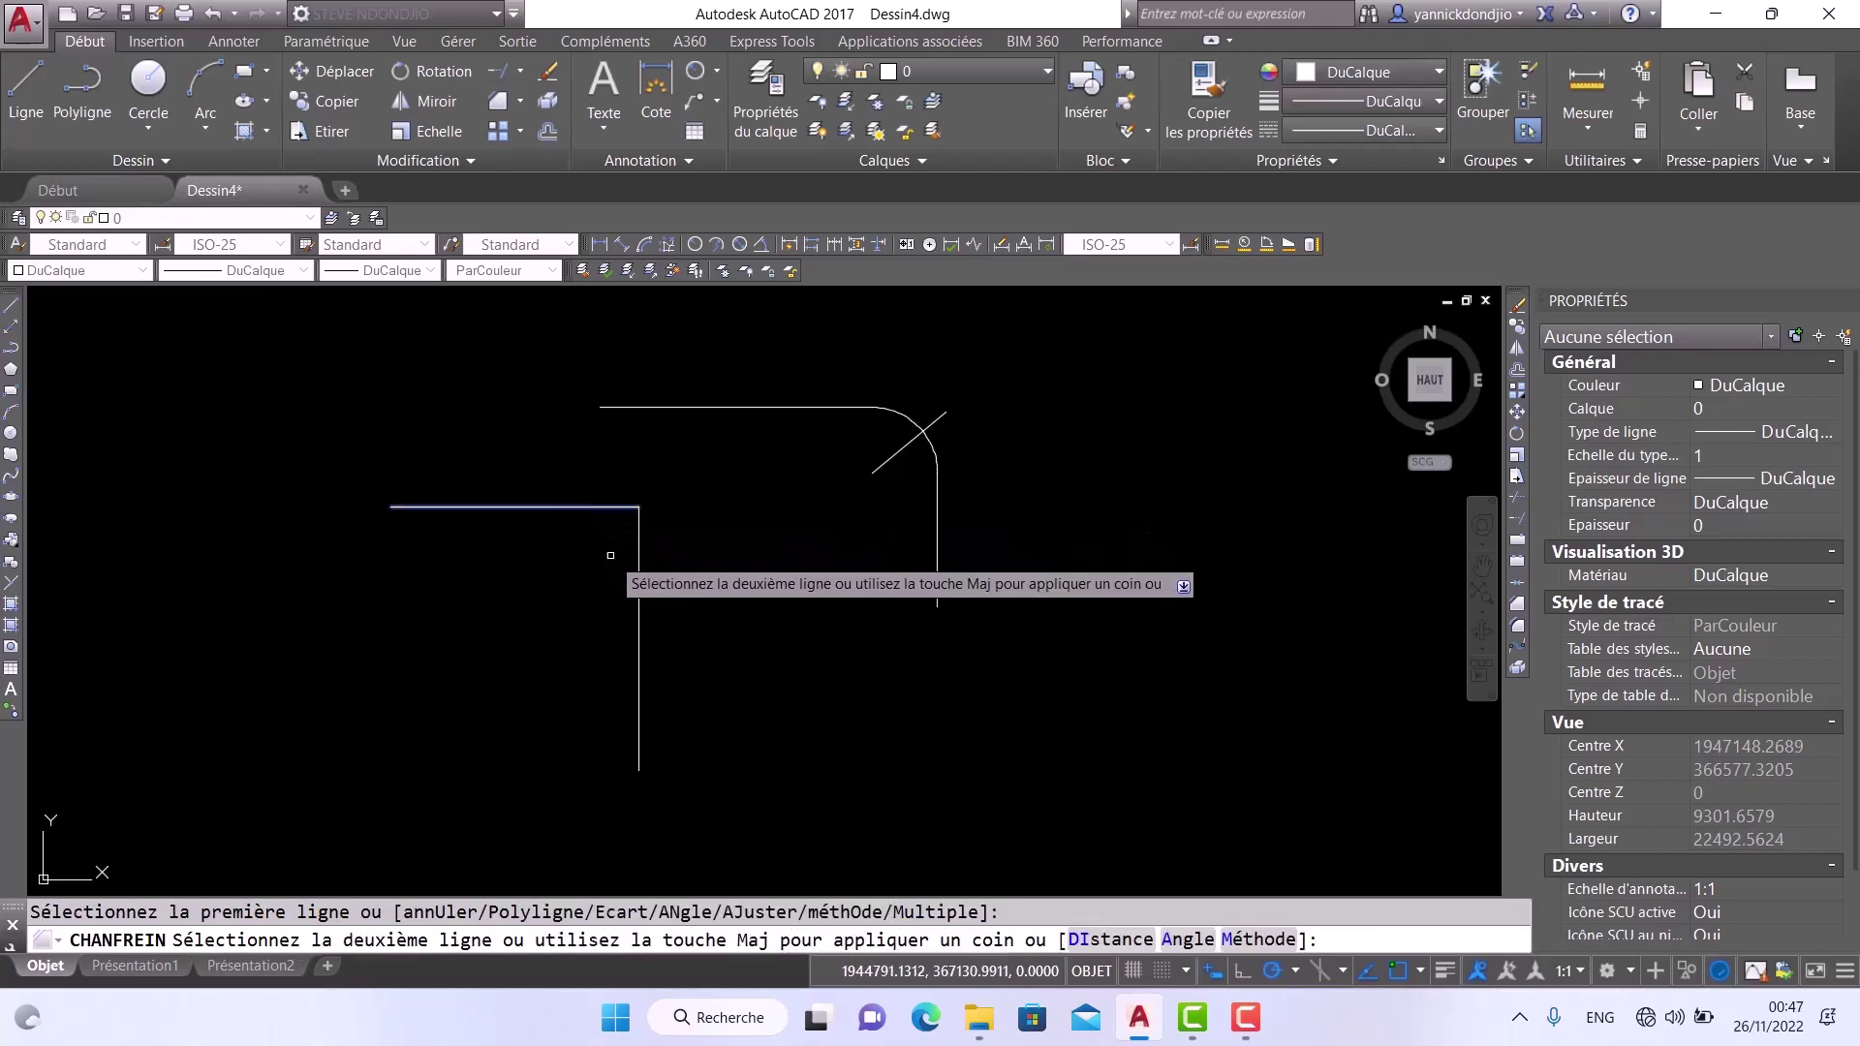
{"action": "left_click", "coordinate": [636, 573]}
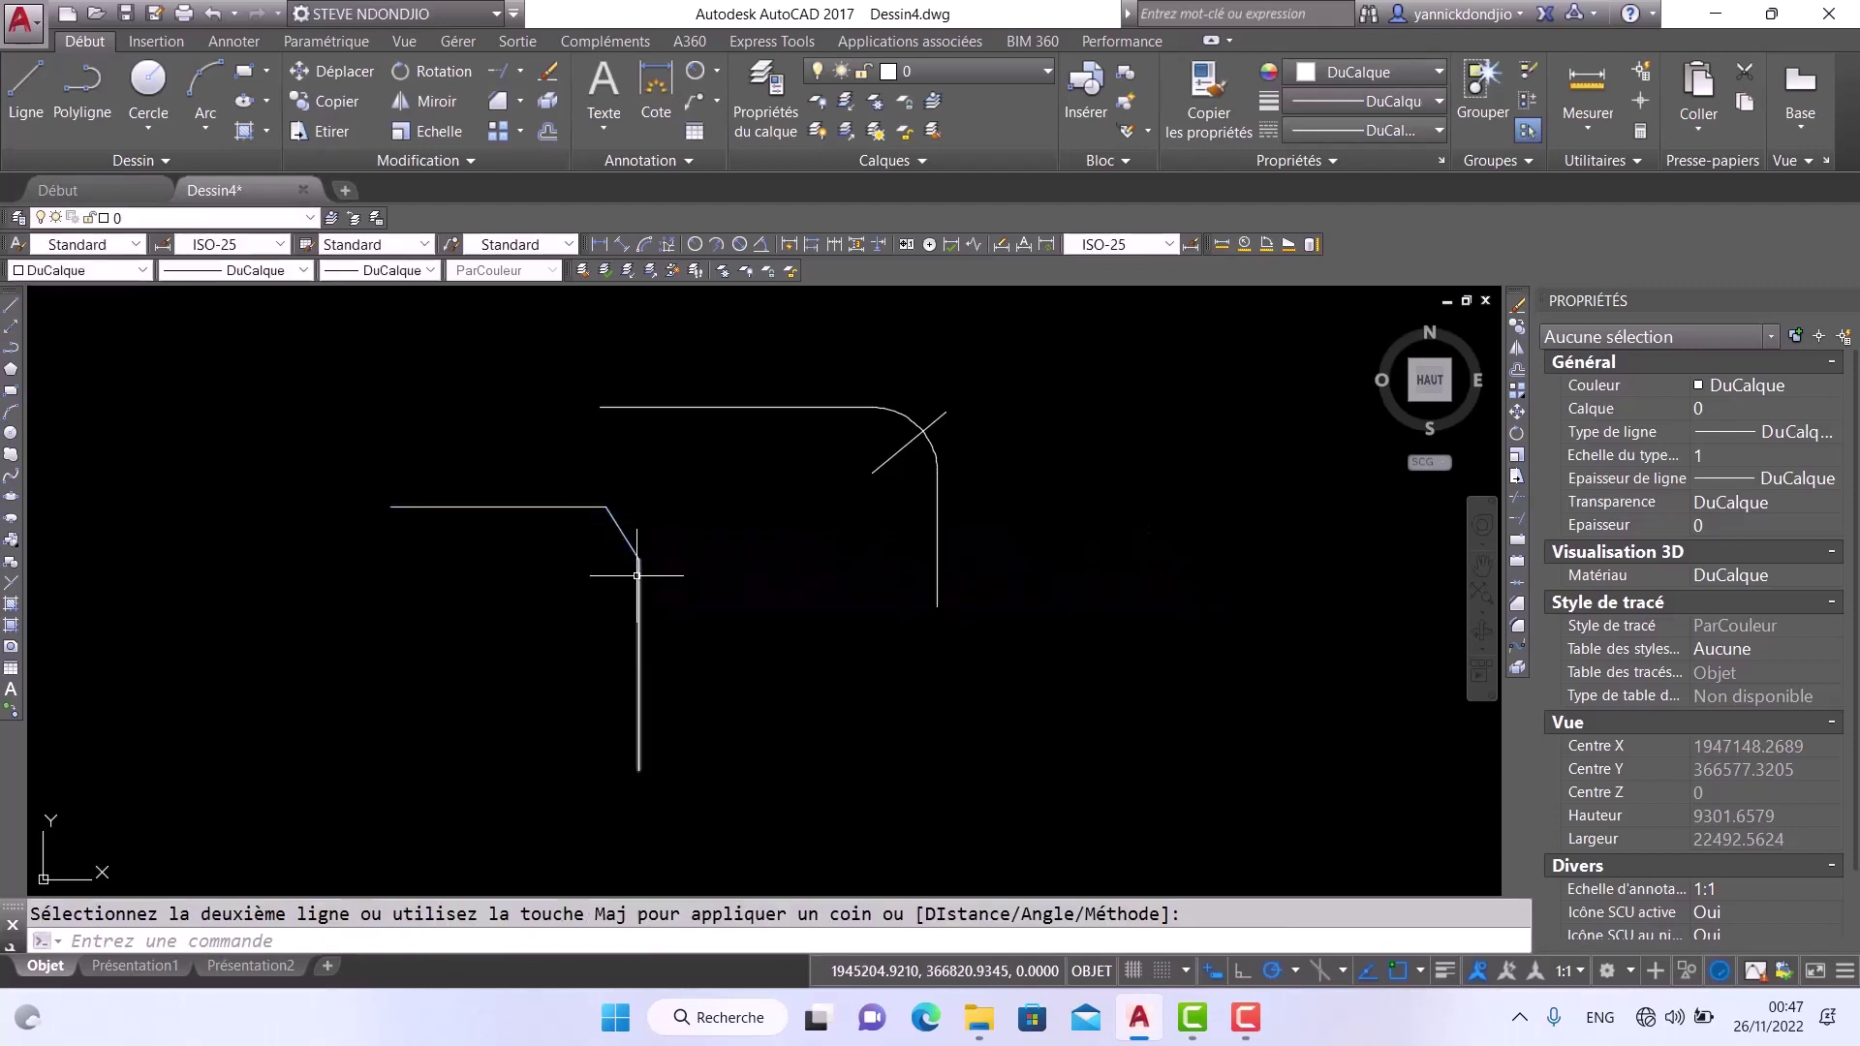
Dimension the chamfer's horizontal extent between its two endpoints, placing the dimension line above the corner
{"action": "scroll", "coordinate": [585, 533], "scroll_direction": "up", "scroll_amount": 4}
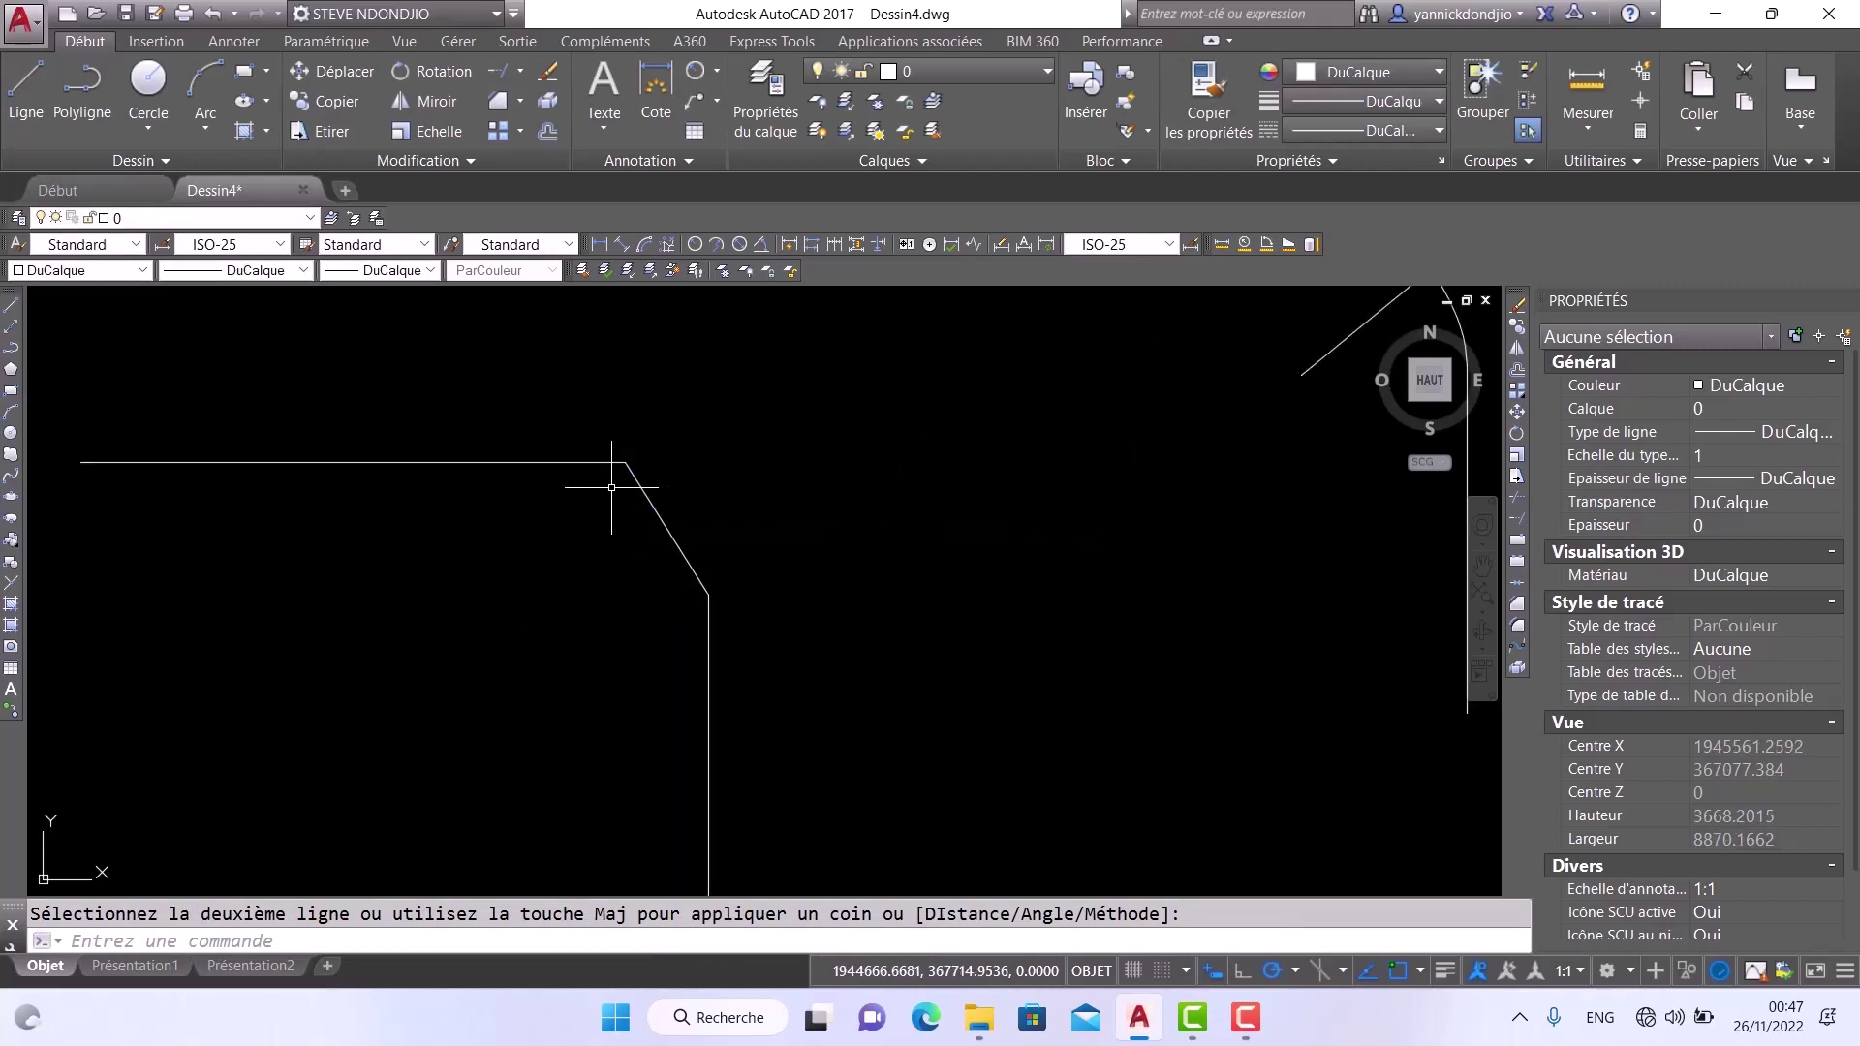
{"action": "scroll", "coordinate": [647, 503], "scroll_direction": "down", "scroll_amount": 2}
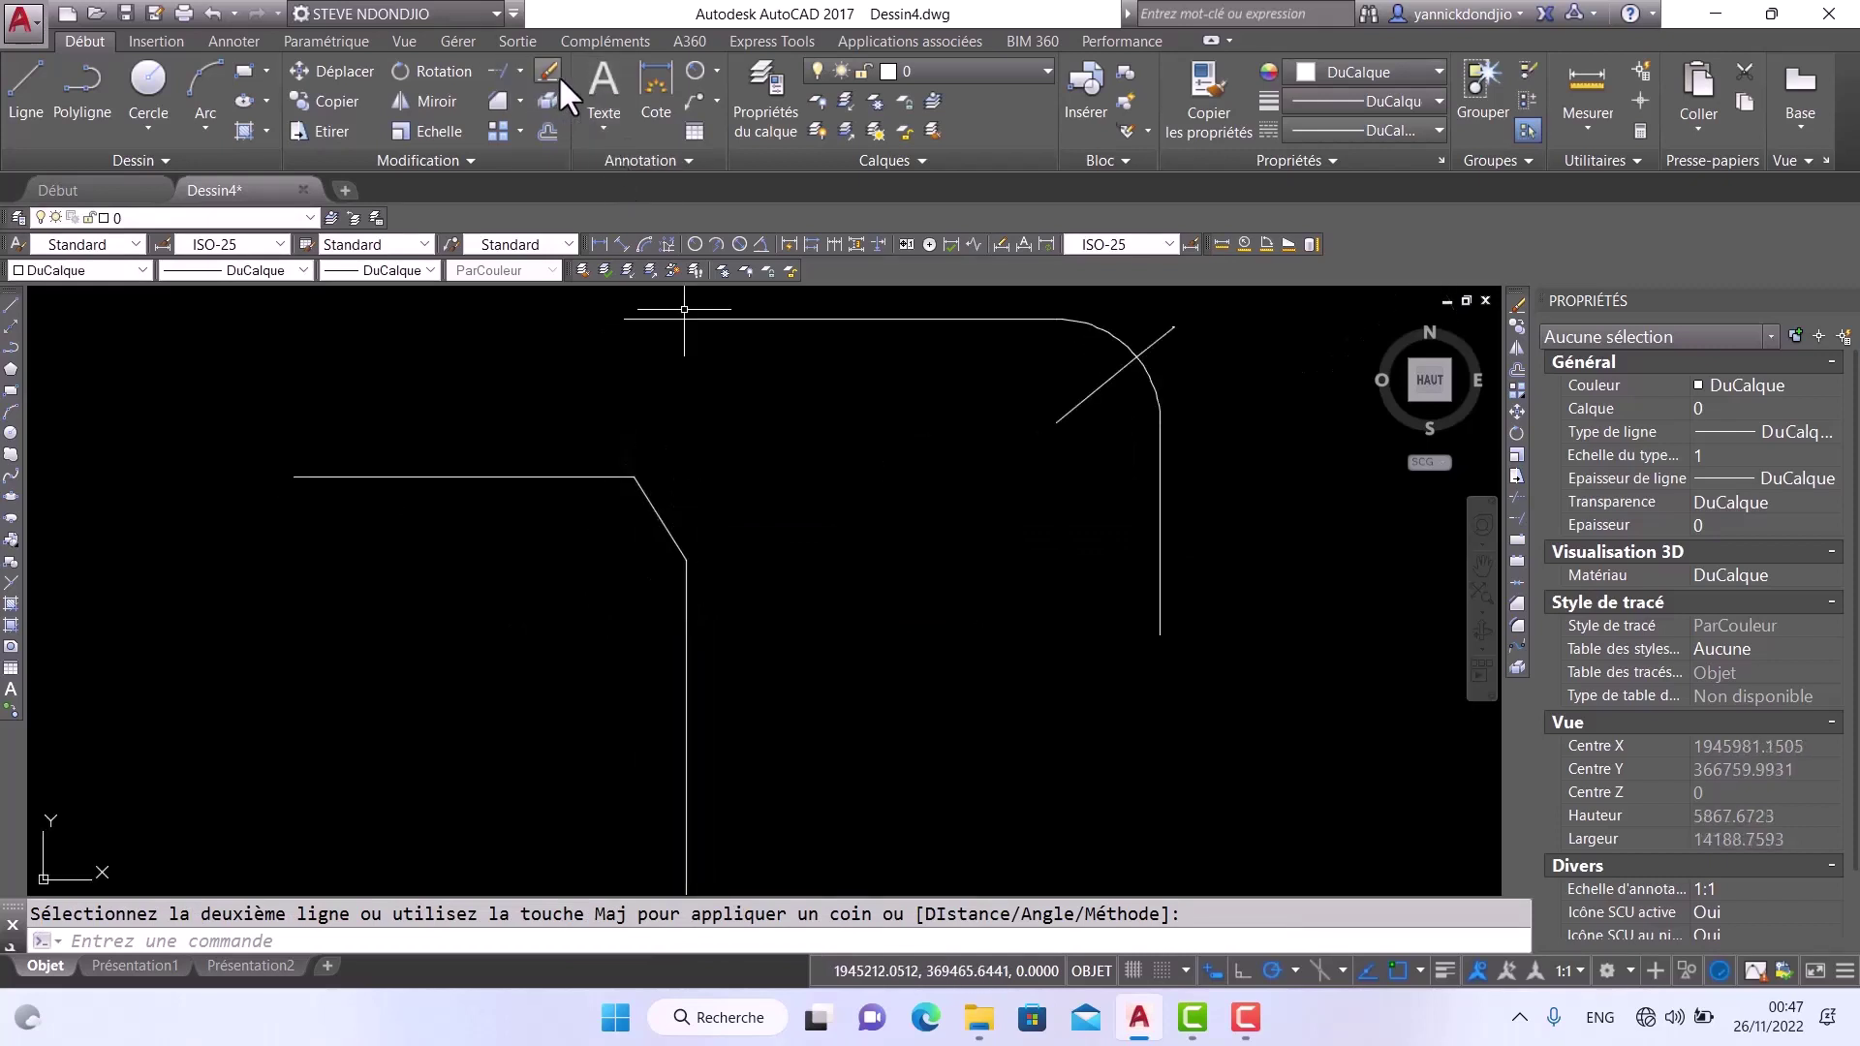
{"action": "left_click", "coordinate": [715, 73]}
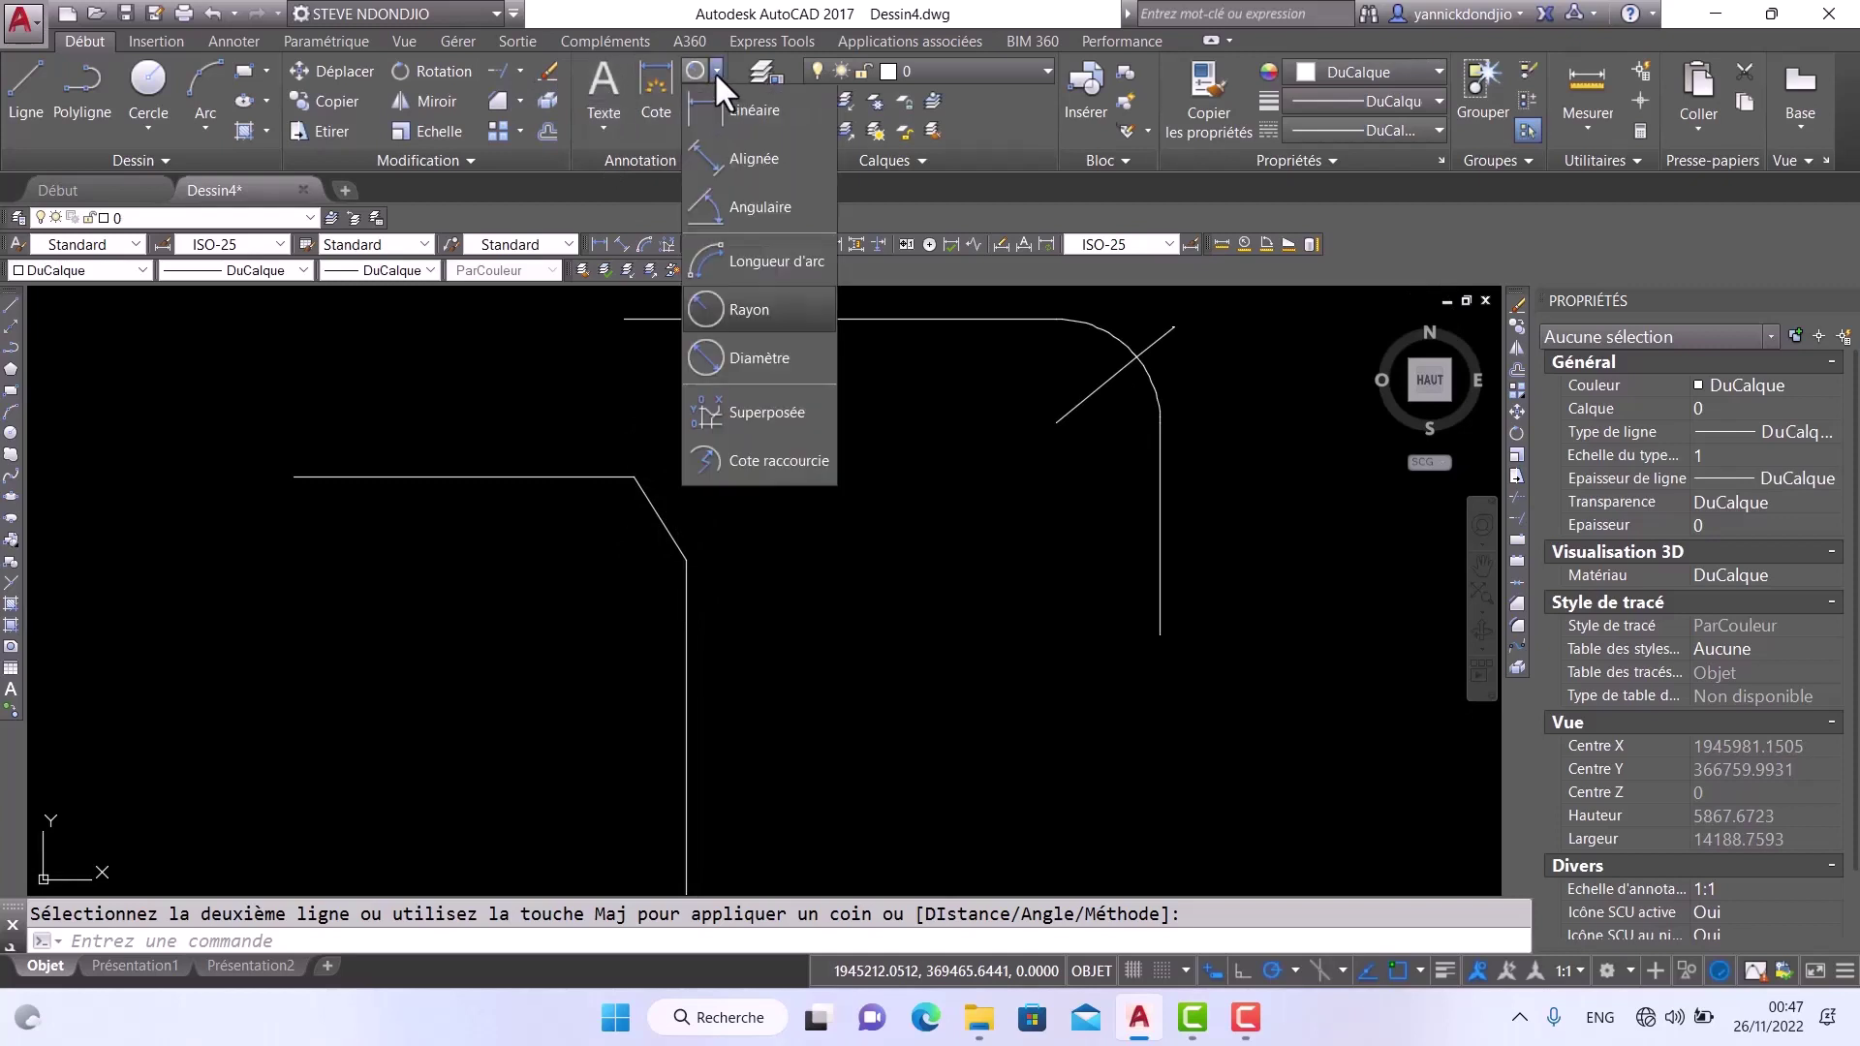
{"action": "left_click", "coordinate": [714, 72]}
{"action": "left_click", "coordinate": [653, 77]}
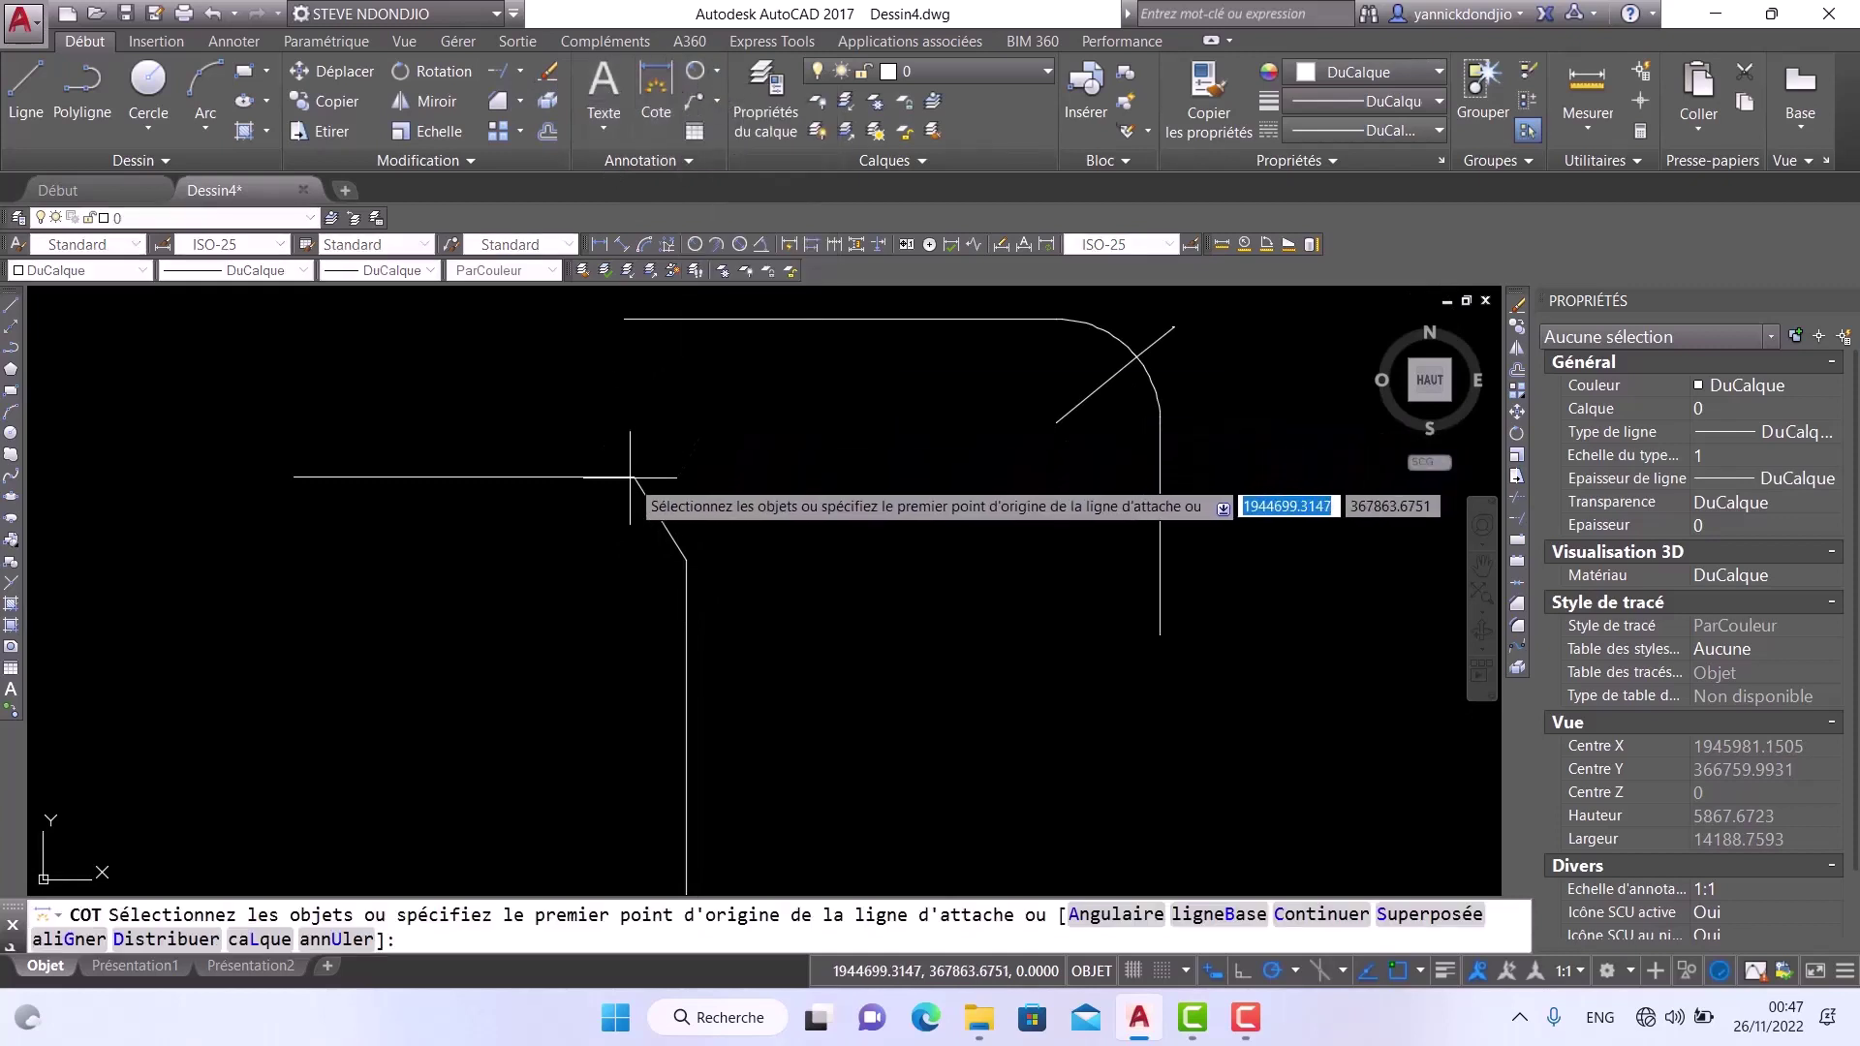
{"action": "left_click", "coordinate": [634, 477]}
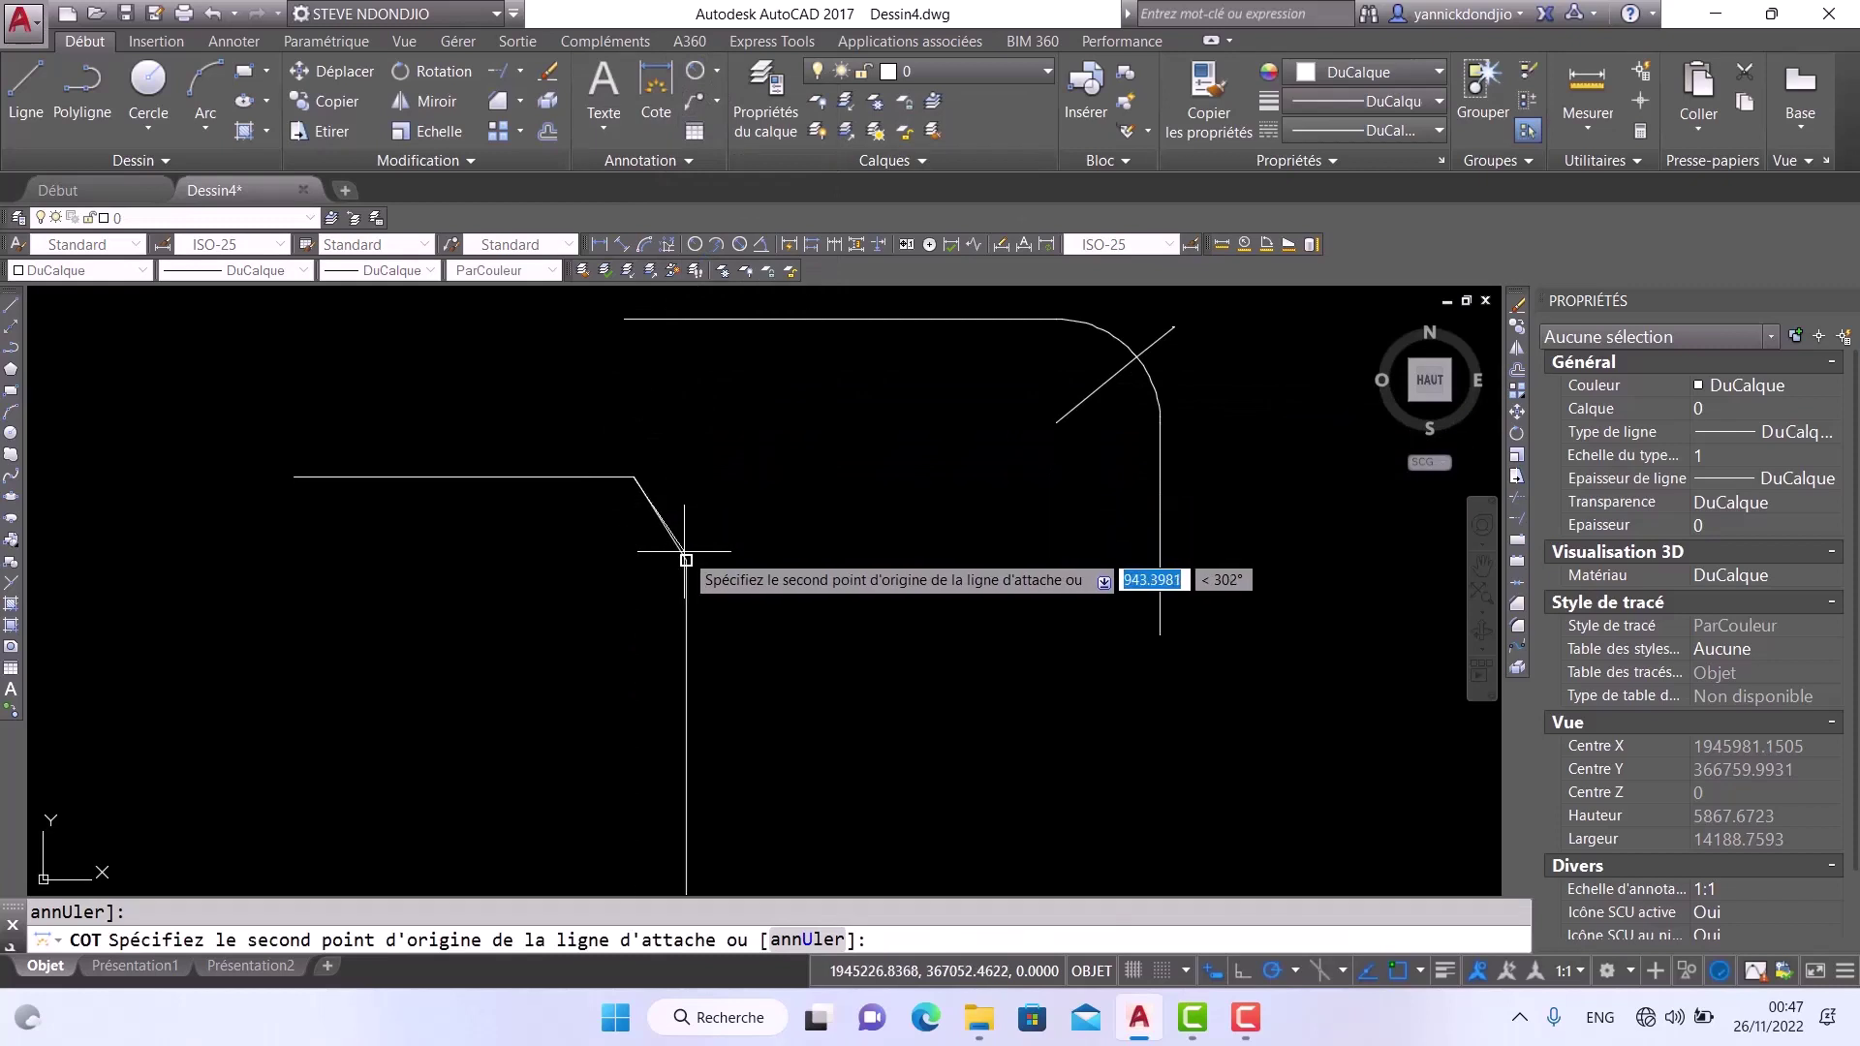
{"action": "left_click", "coordinate": [686, 560]}
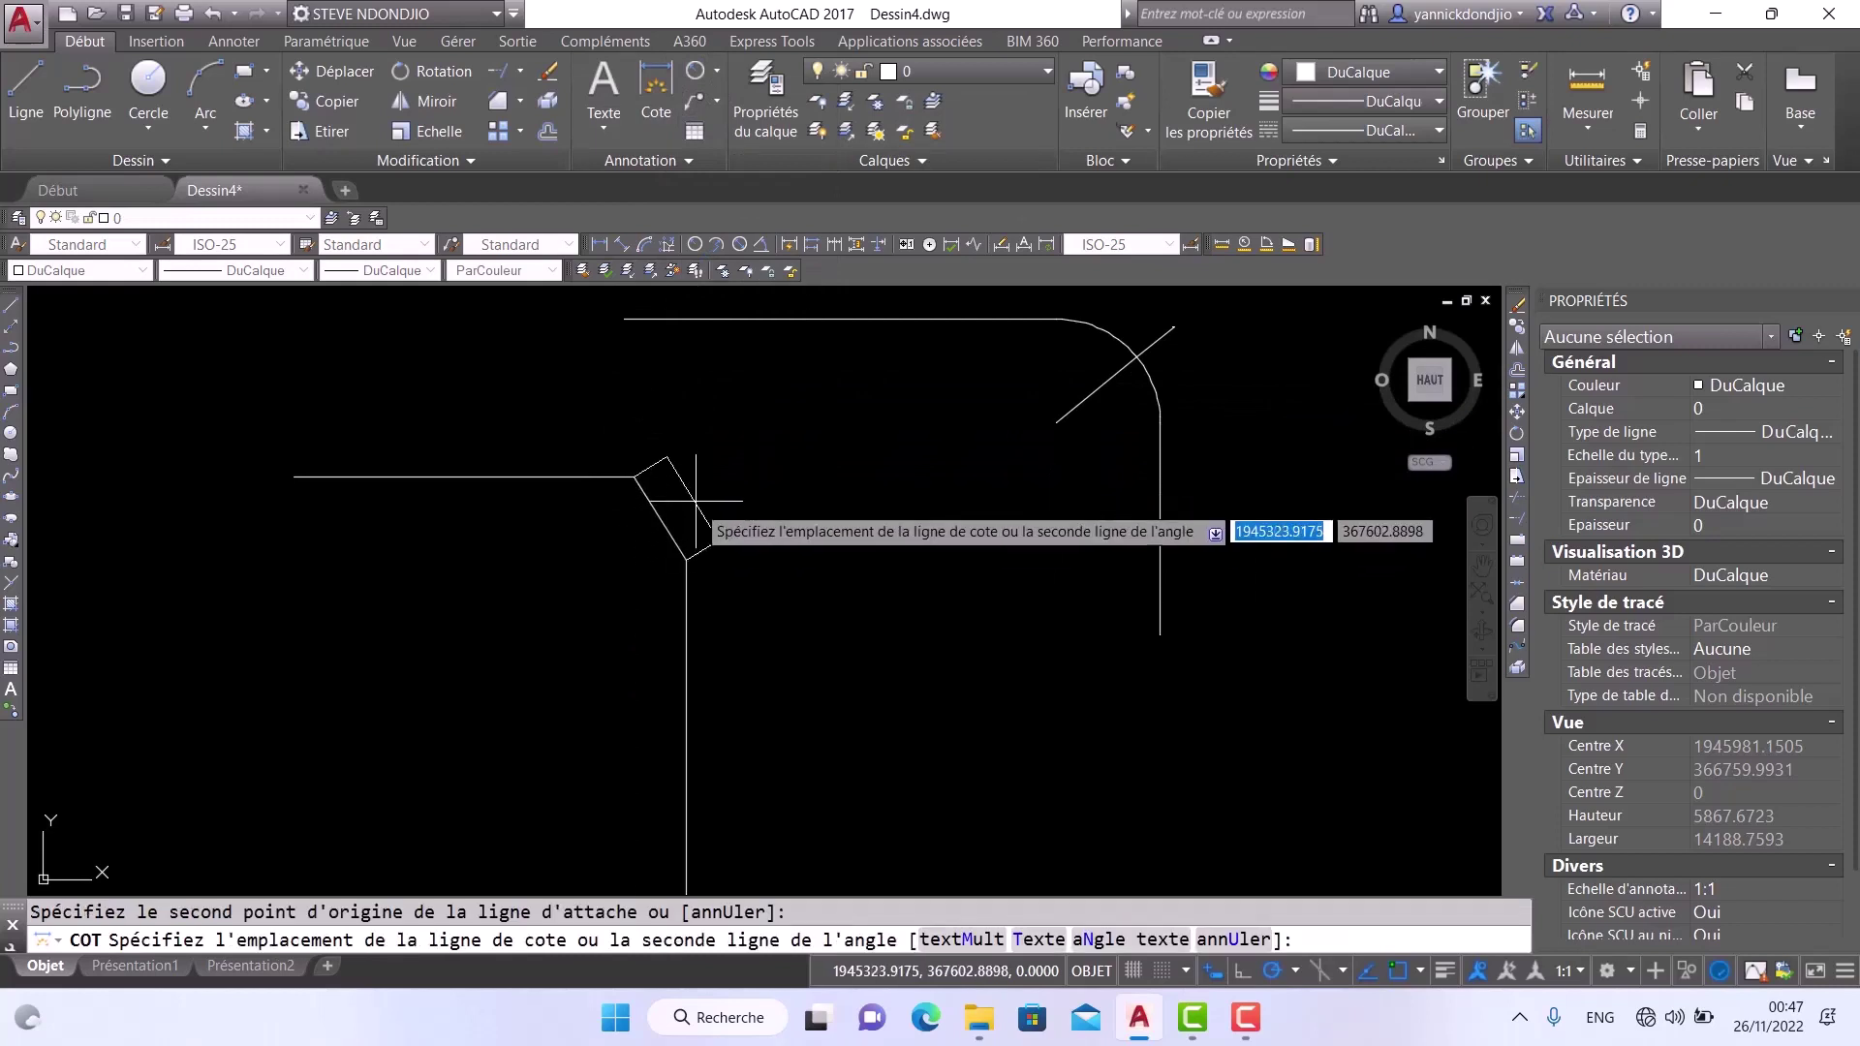
{"action": "left_click", "coordinate": [664, 406]}
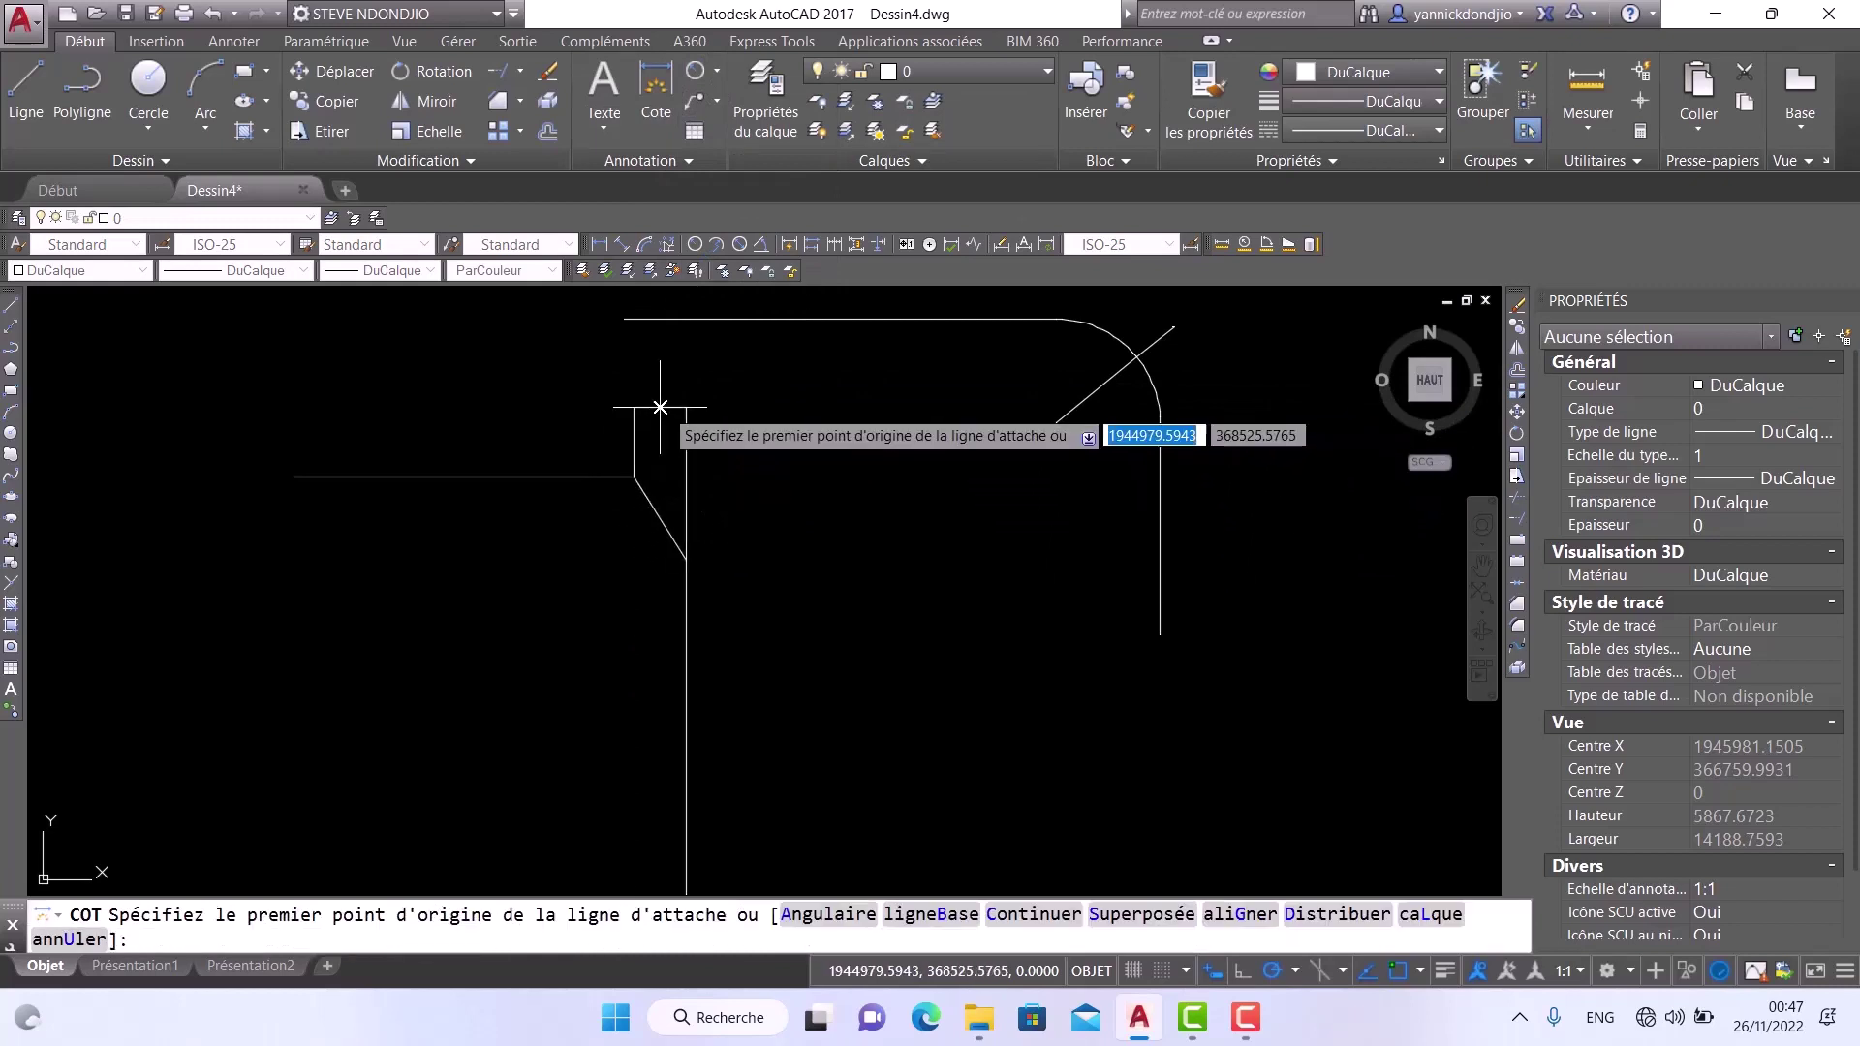
{"action": "scroll", "coordinate": [659, 411], "scroll_direction": "up", "scroll_amount": 6}
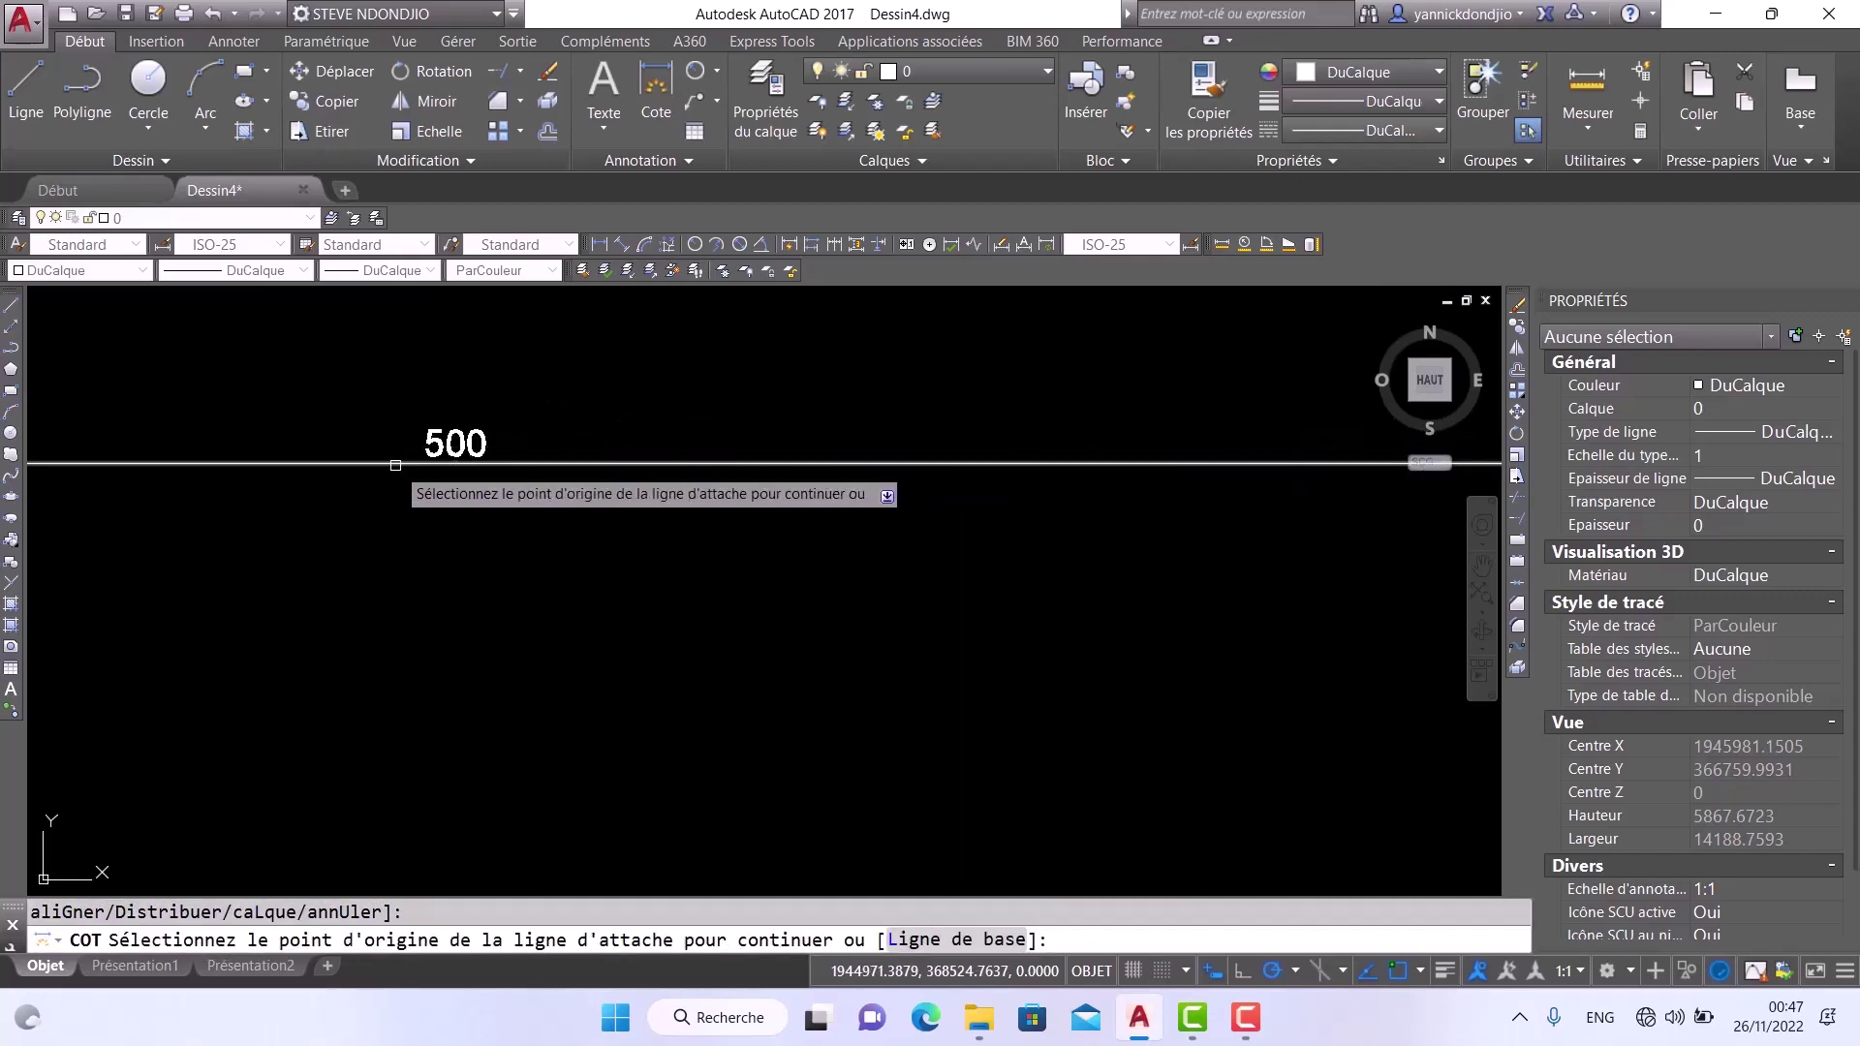
Dimension the chamfer's vertical extent between its two endpoints, placing the dimension line to the right of the corner
{"action": "scroll", "coordinate": [503, 436], "scroll_direction": "down", "scroll_amount": 4}
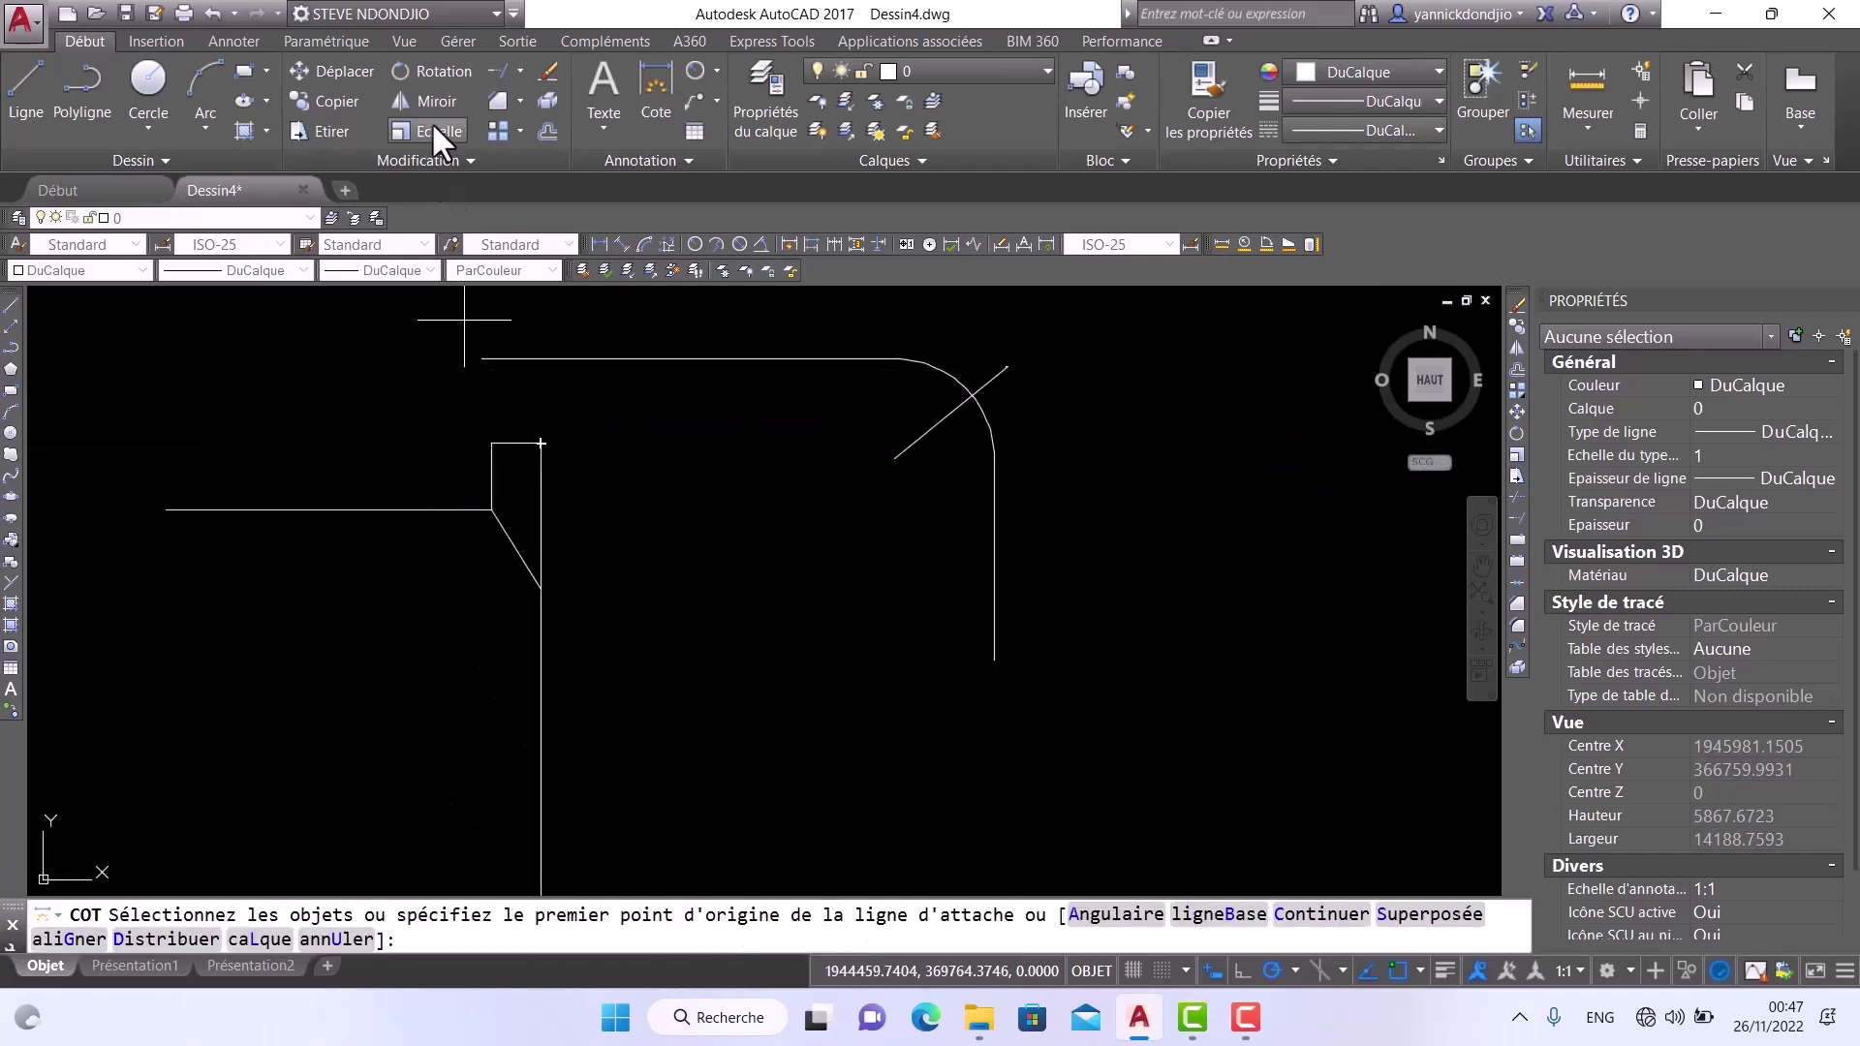
{"action": "left_click", "coordinate": [692, 74]}
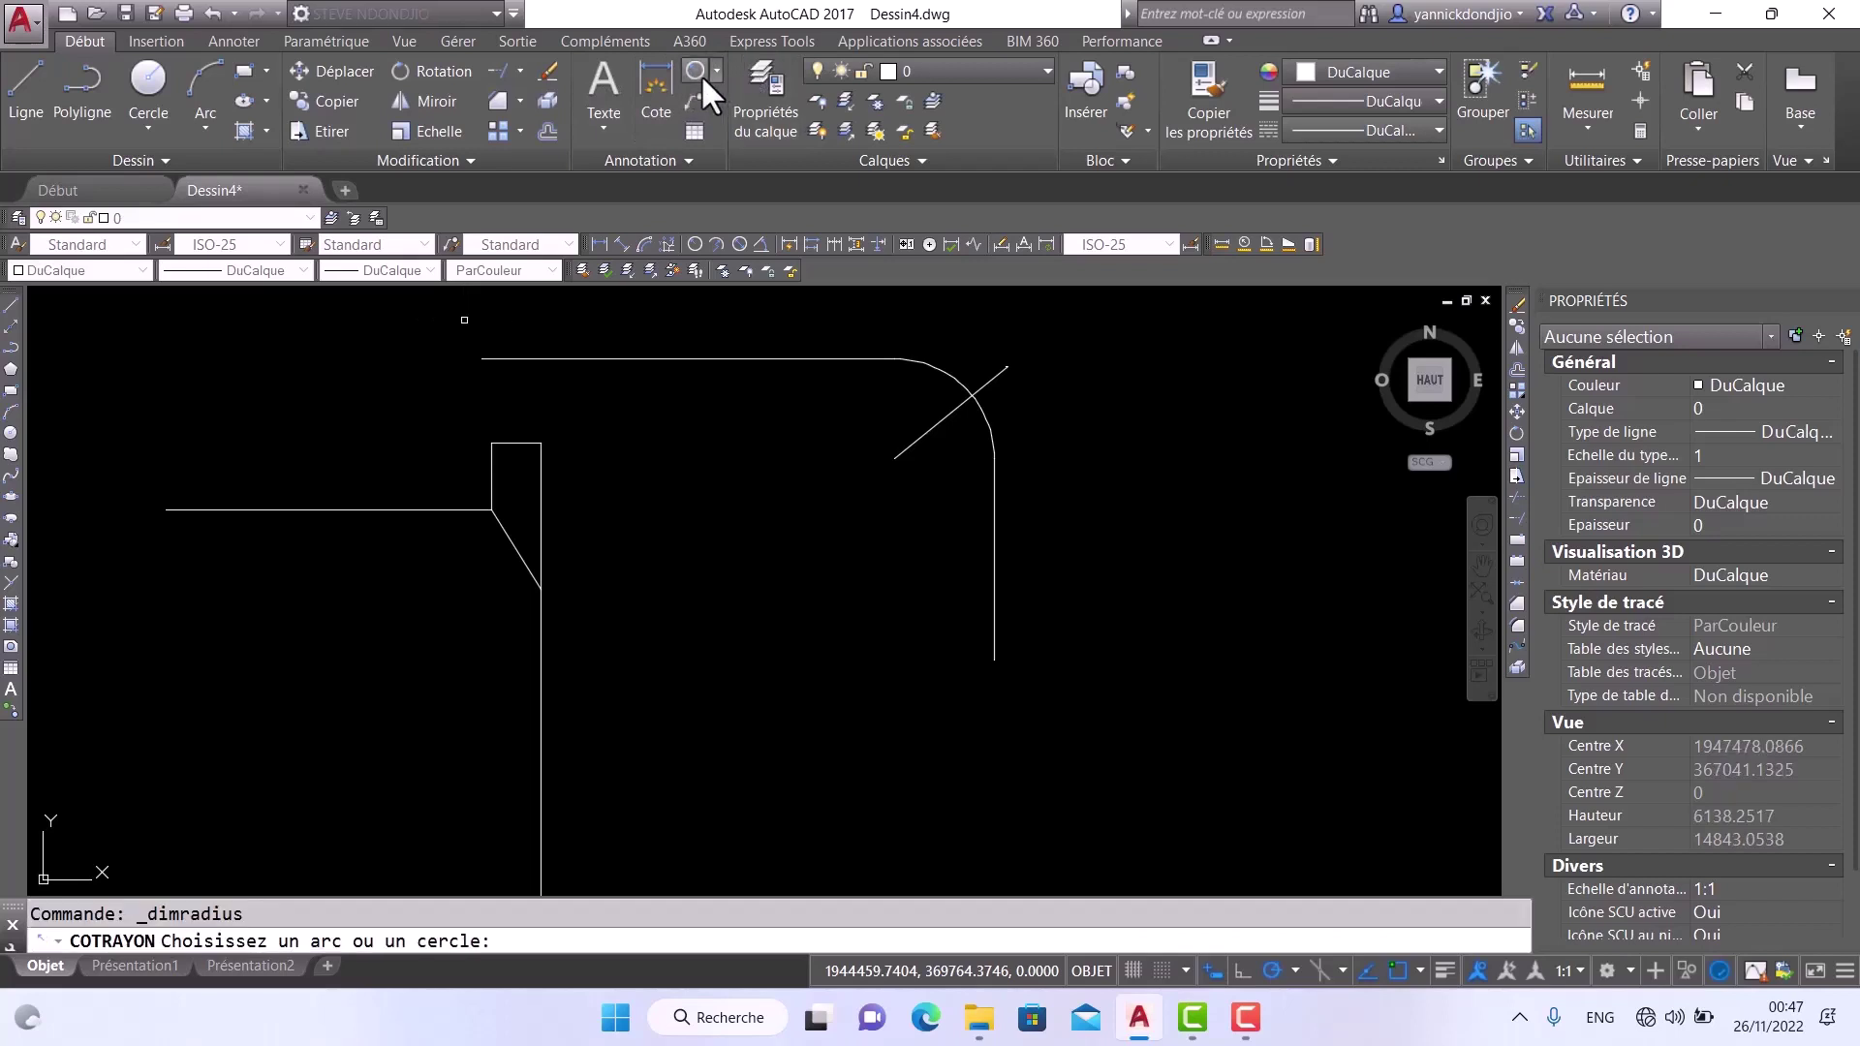
{"action": "left_click", "coordinate": [653, 81]}
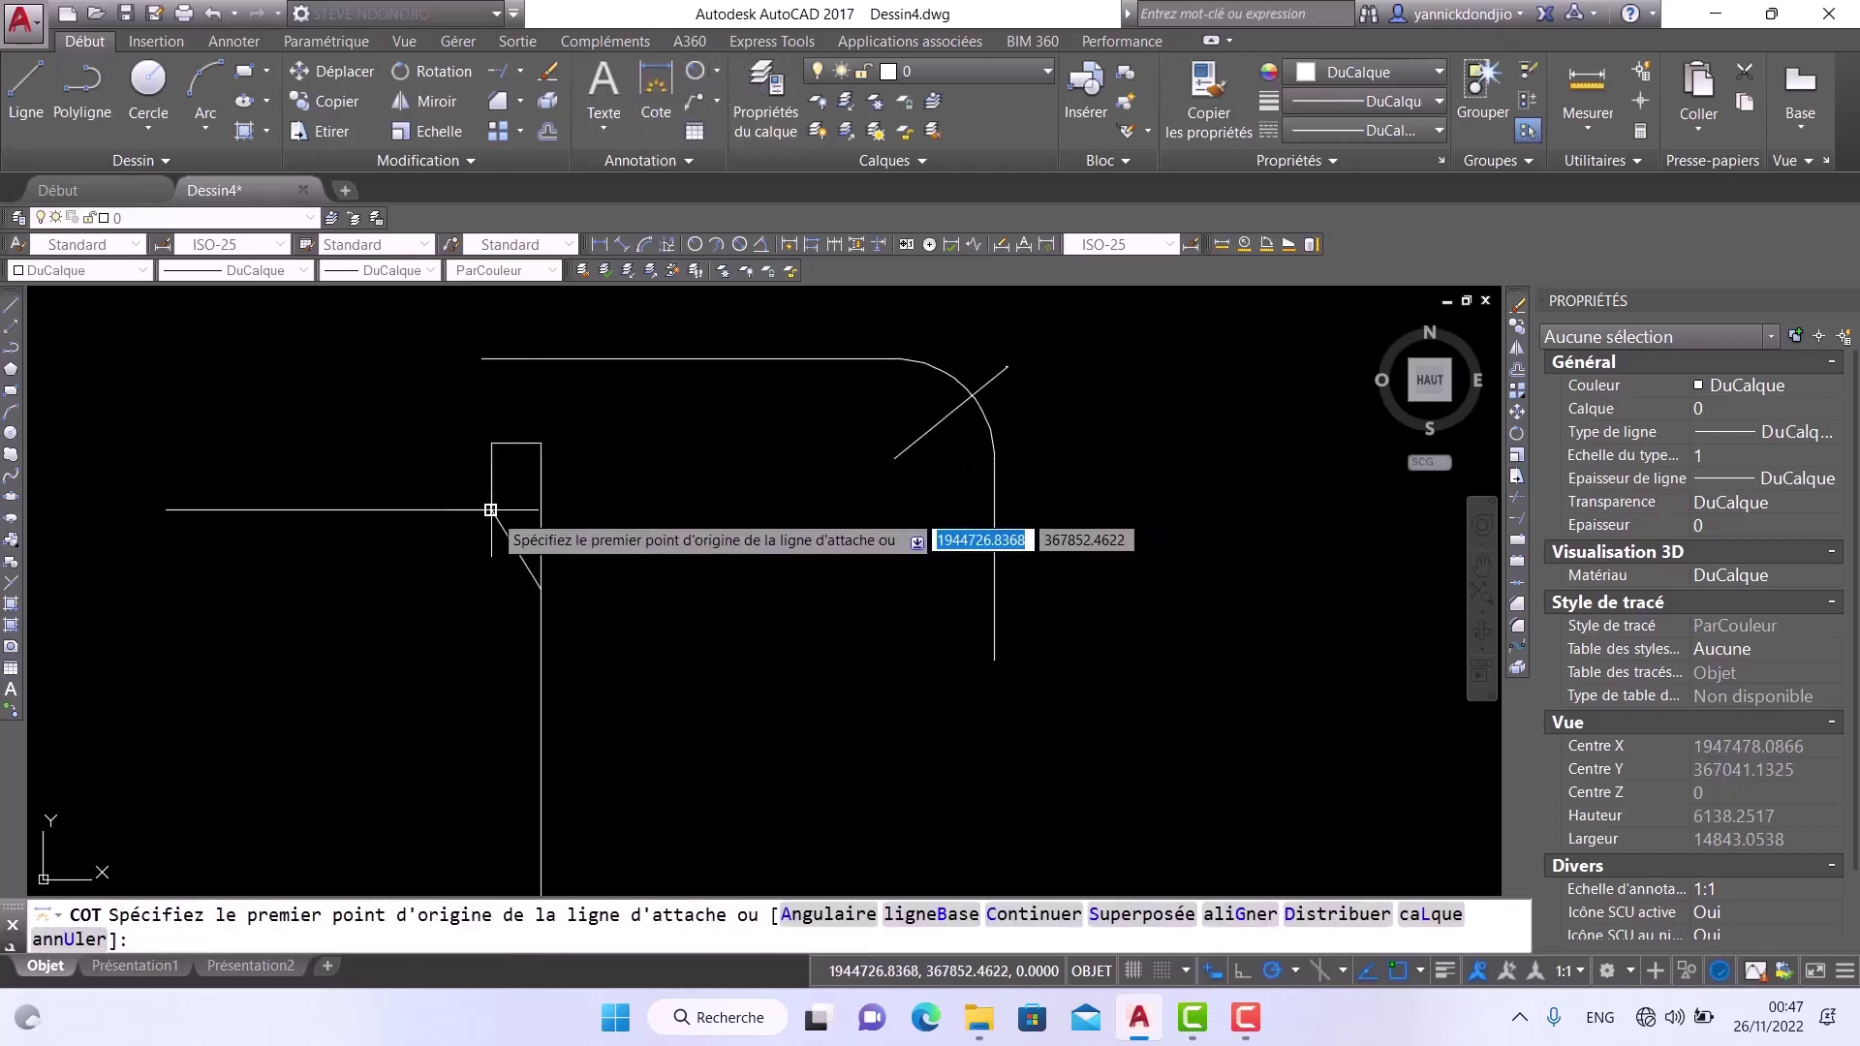
{"action": "left_click", "coordinate": [490, 509]}
{"action": "scroll", "coordinate": [538, 588], "scroll_direction": "up", "scroll_amount": 3}
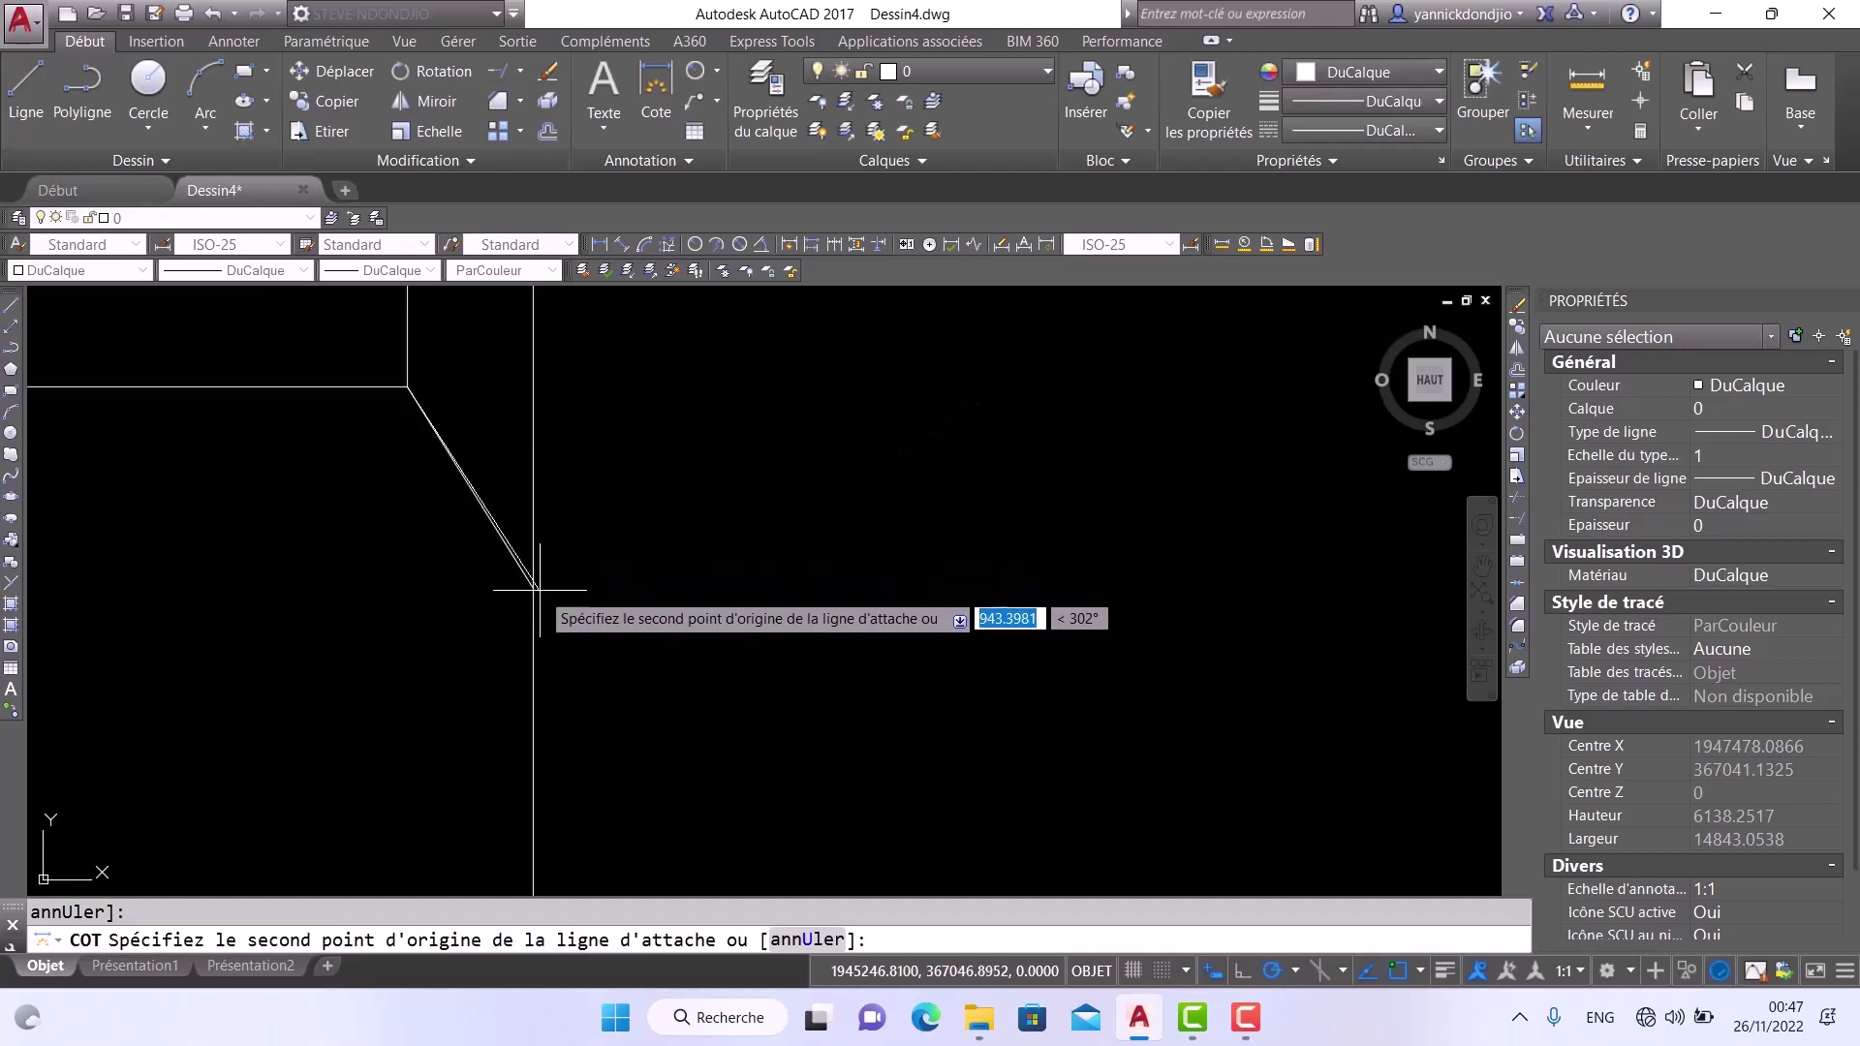
{"action": "scroll", "coordinate": [523, 585], "scroll_direction": "up", "scroll_amount": 2}
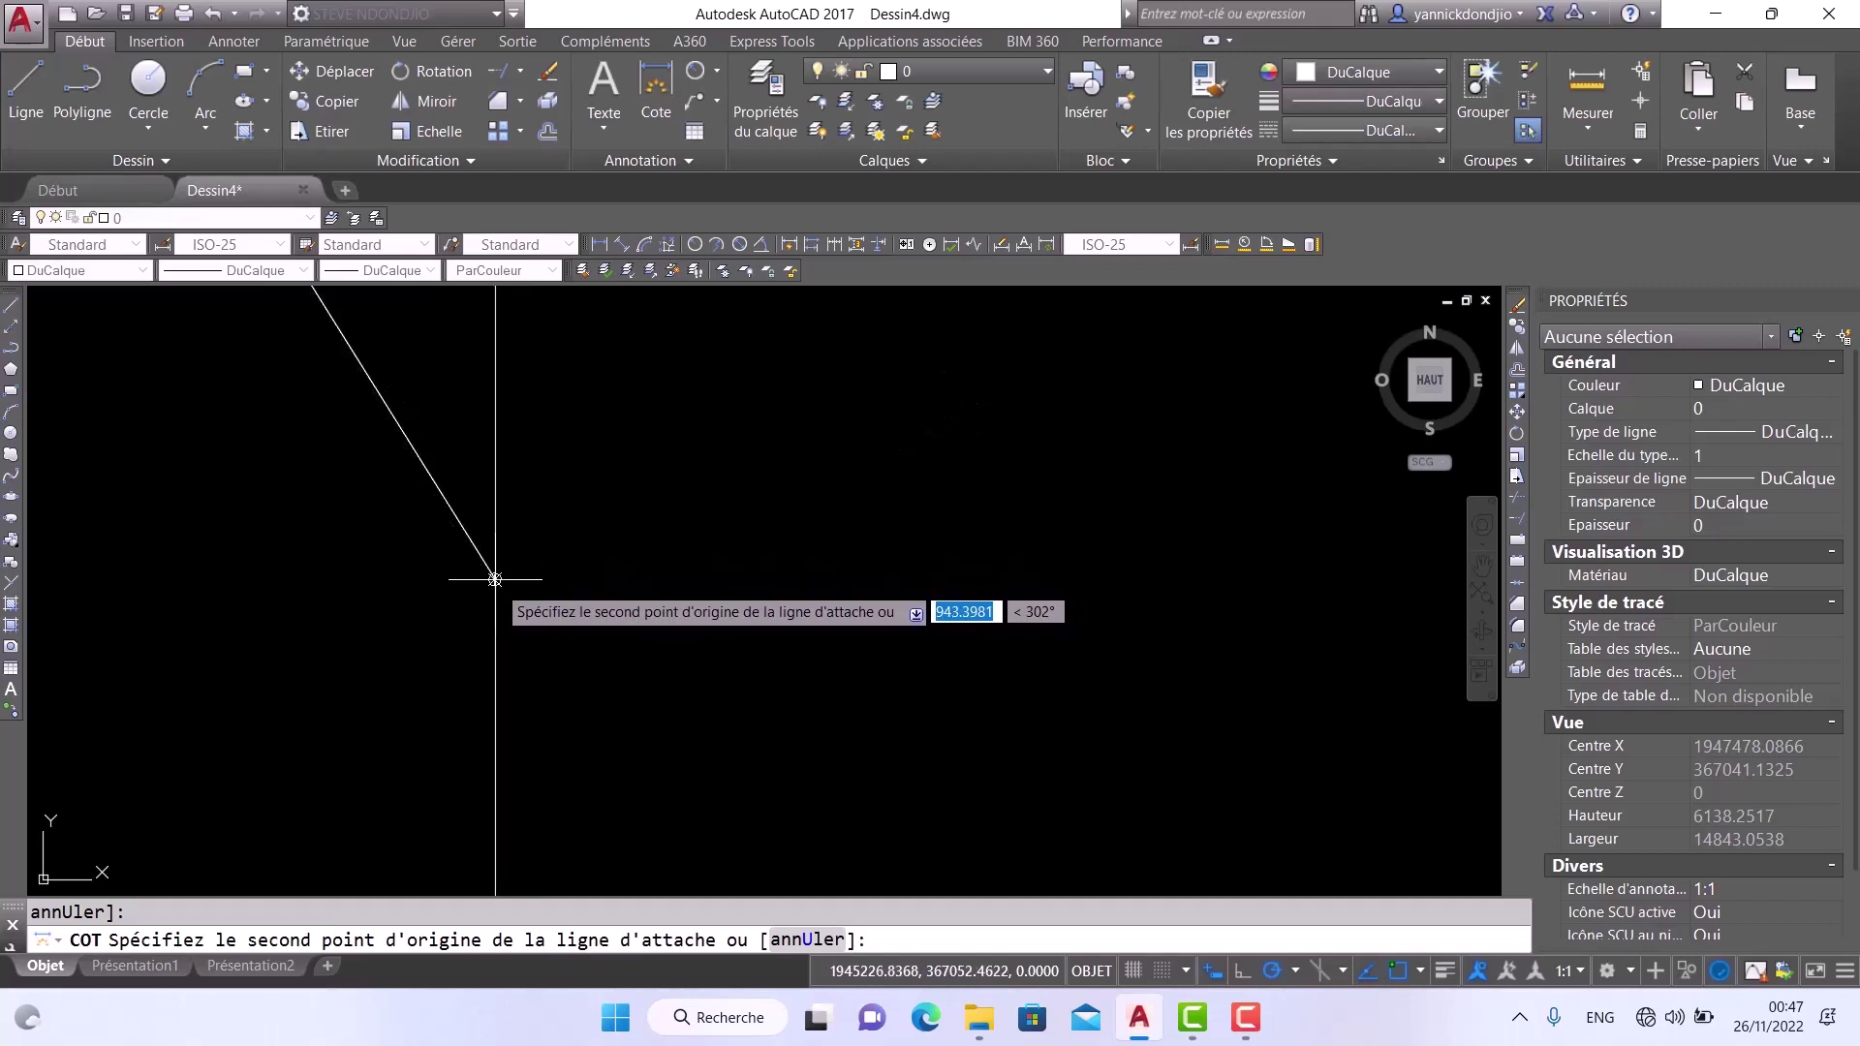
{"action": "left_click", "coordinate": [495, 579]}
{"action": "scroll", "coordinate": [455, 531], "scroll_direction": "down", "scroll_amount": 5}
{"action": "left_click", "coordinate": [560, 510]}
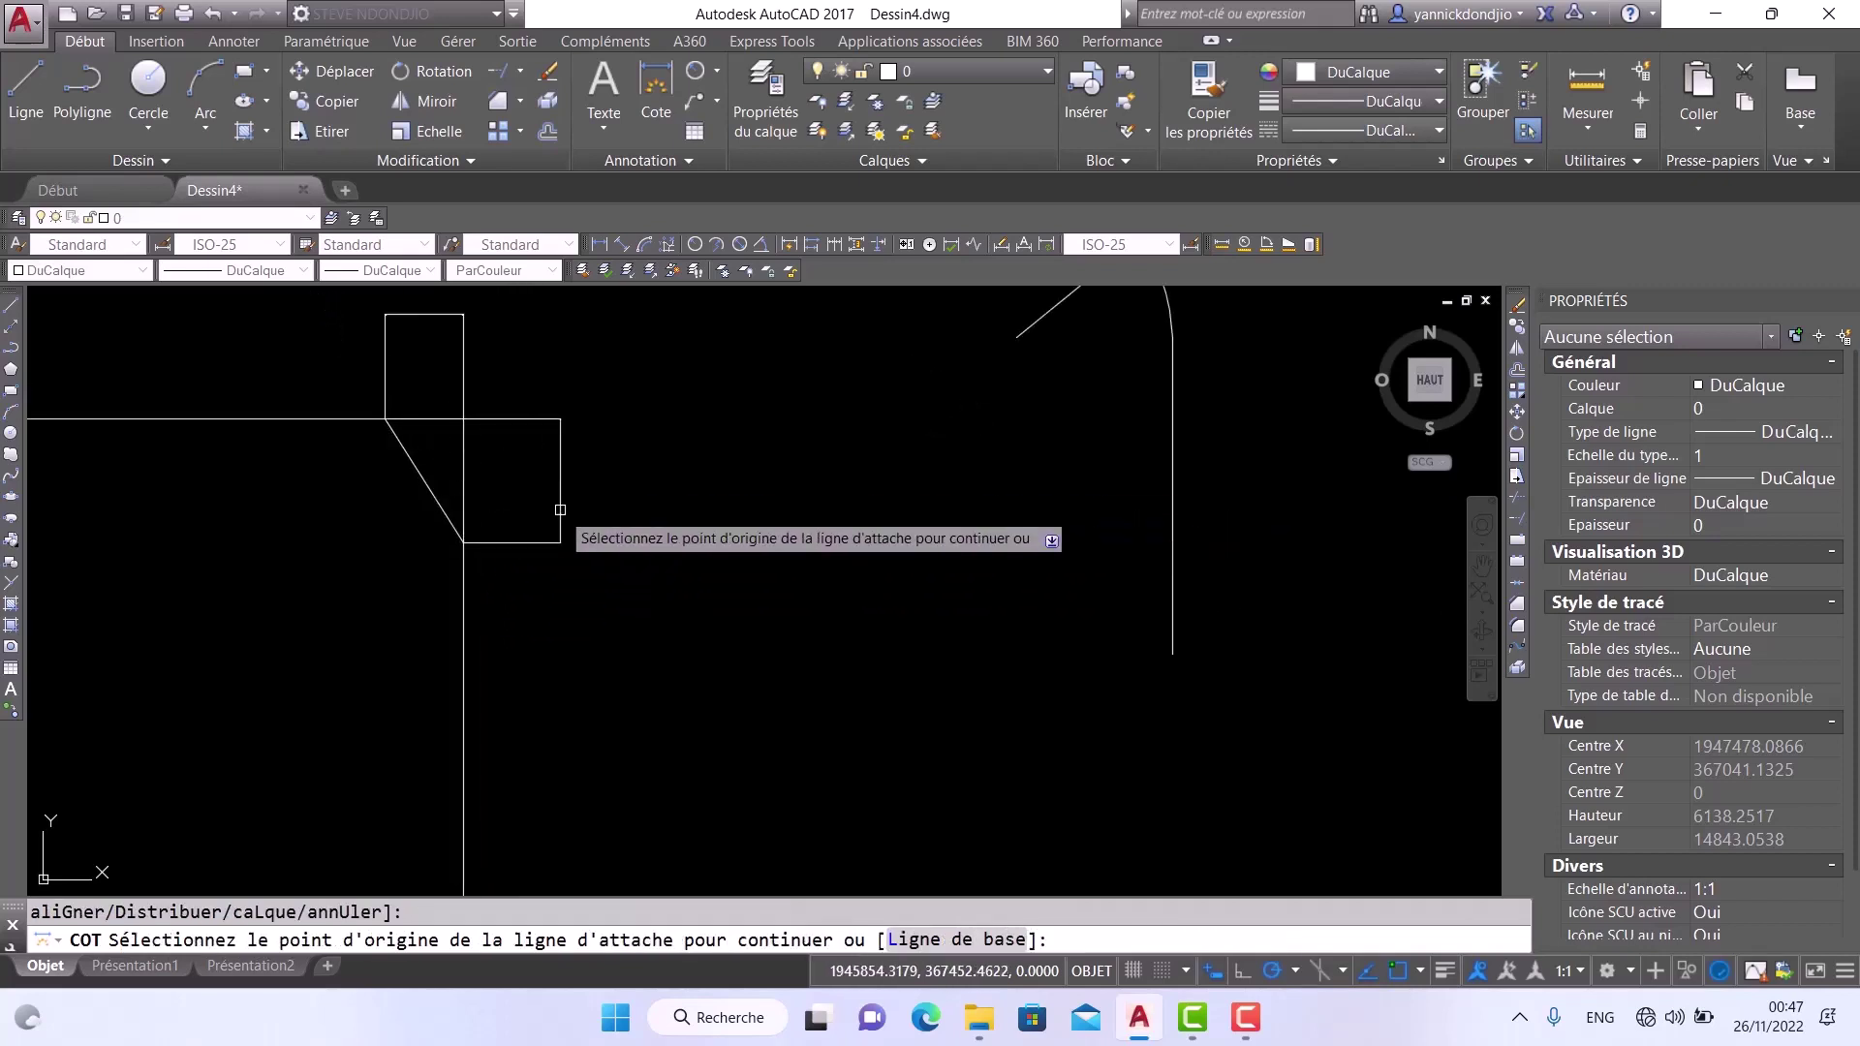
Delete the vertical and horizontal dimensions from the chamfered corner
{"action": "key", "text": "Escape"}
{"action": "scroll", "coordinate": [523, 496], "scroll_direction": "up", "scroll_amount": 6}
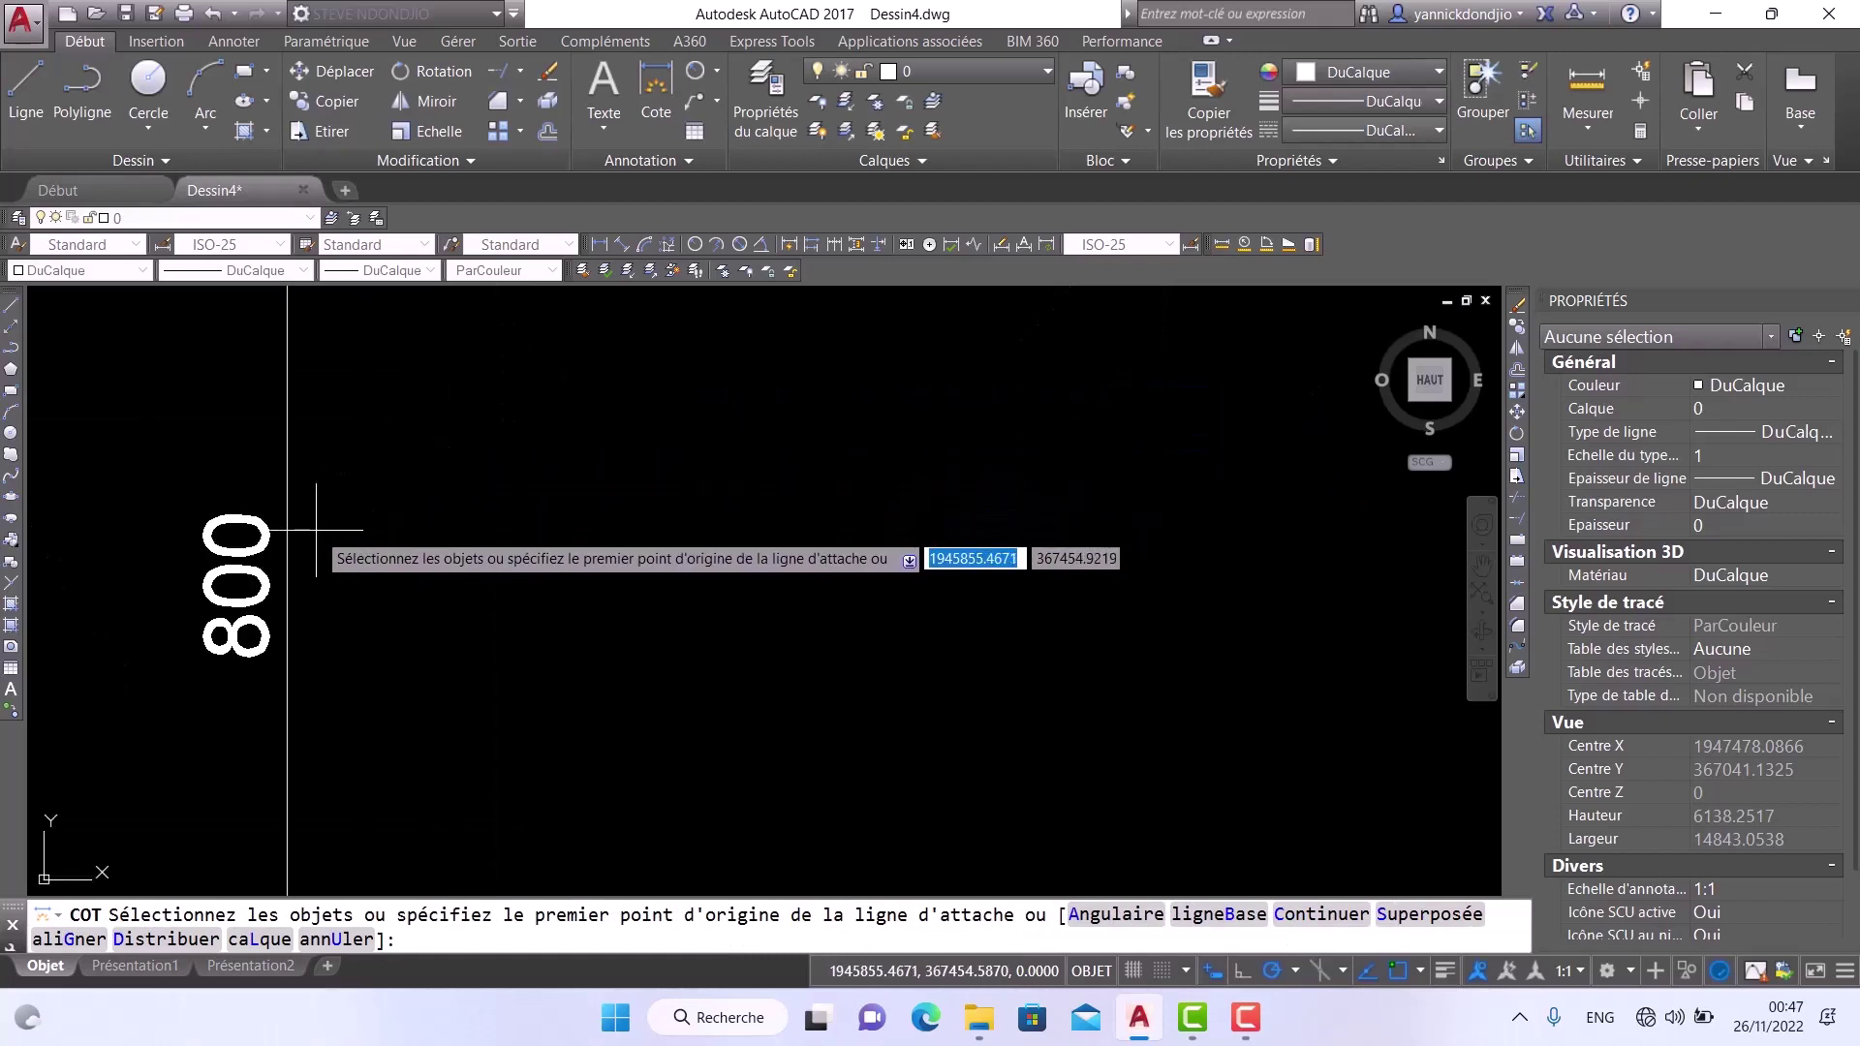
{"action": "scroll", "coordinate": [615, 548], "scroll_direction": "down", "scroll_amount": 10}
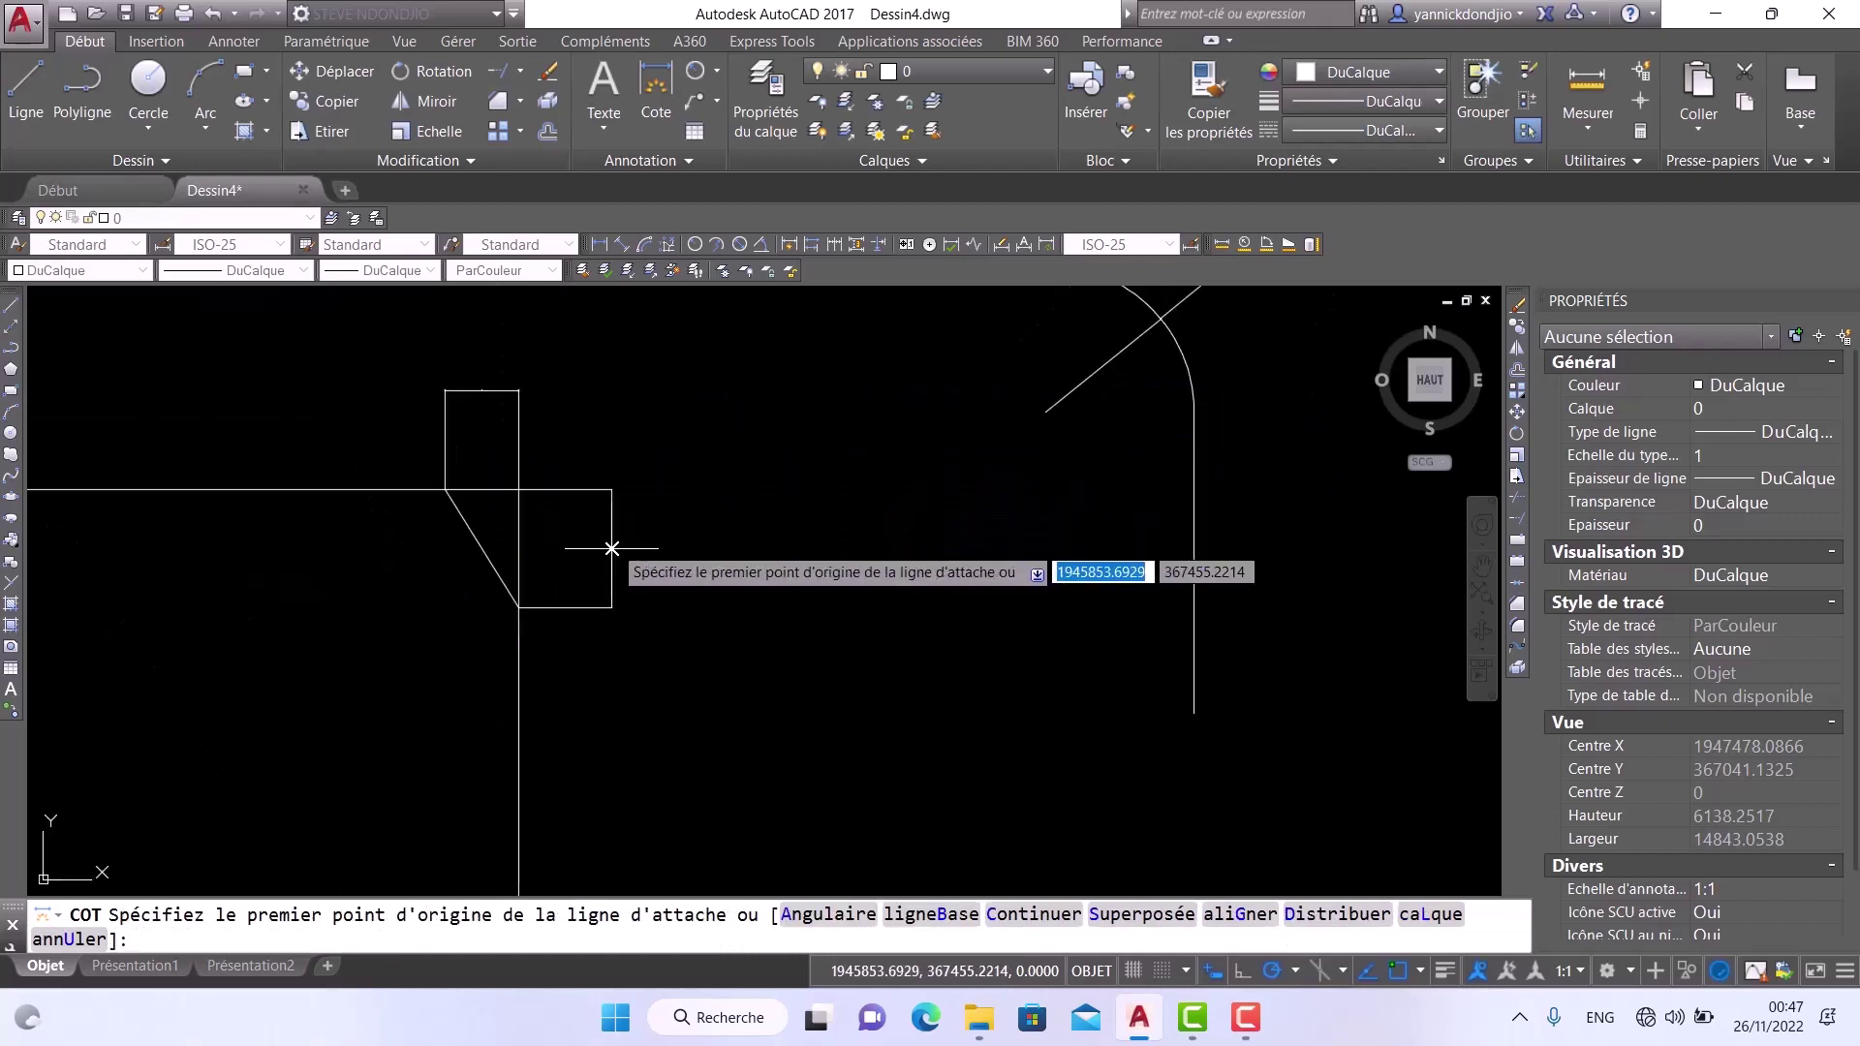
{"action": "key", "text": "Escape"}
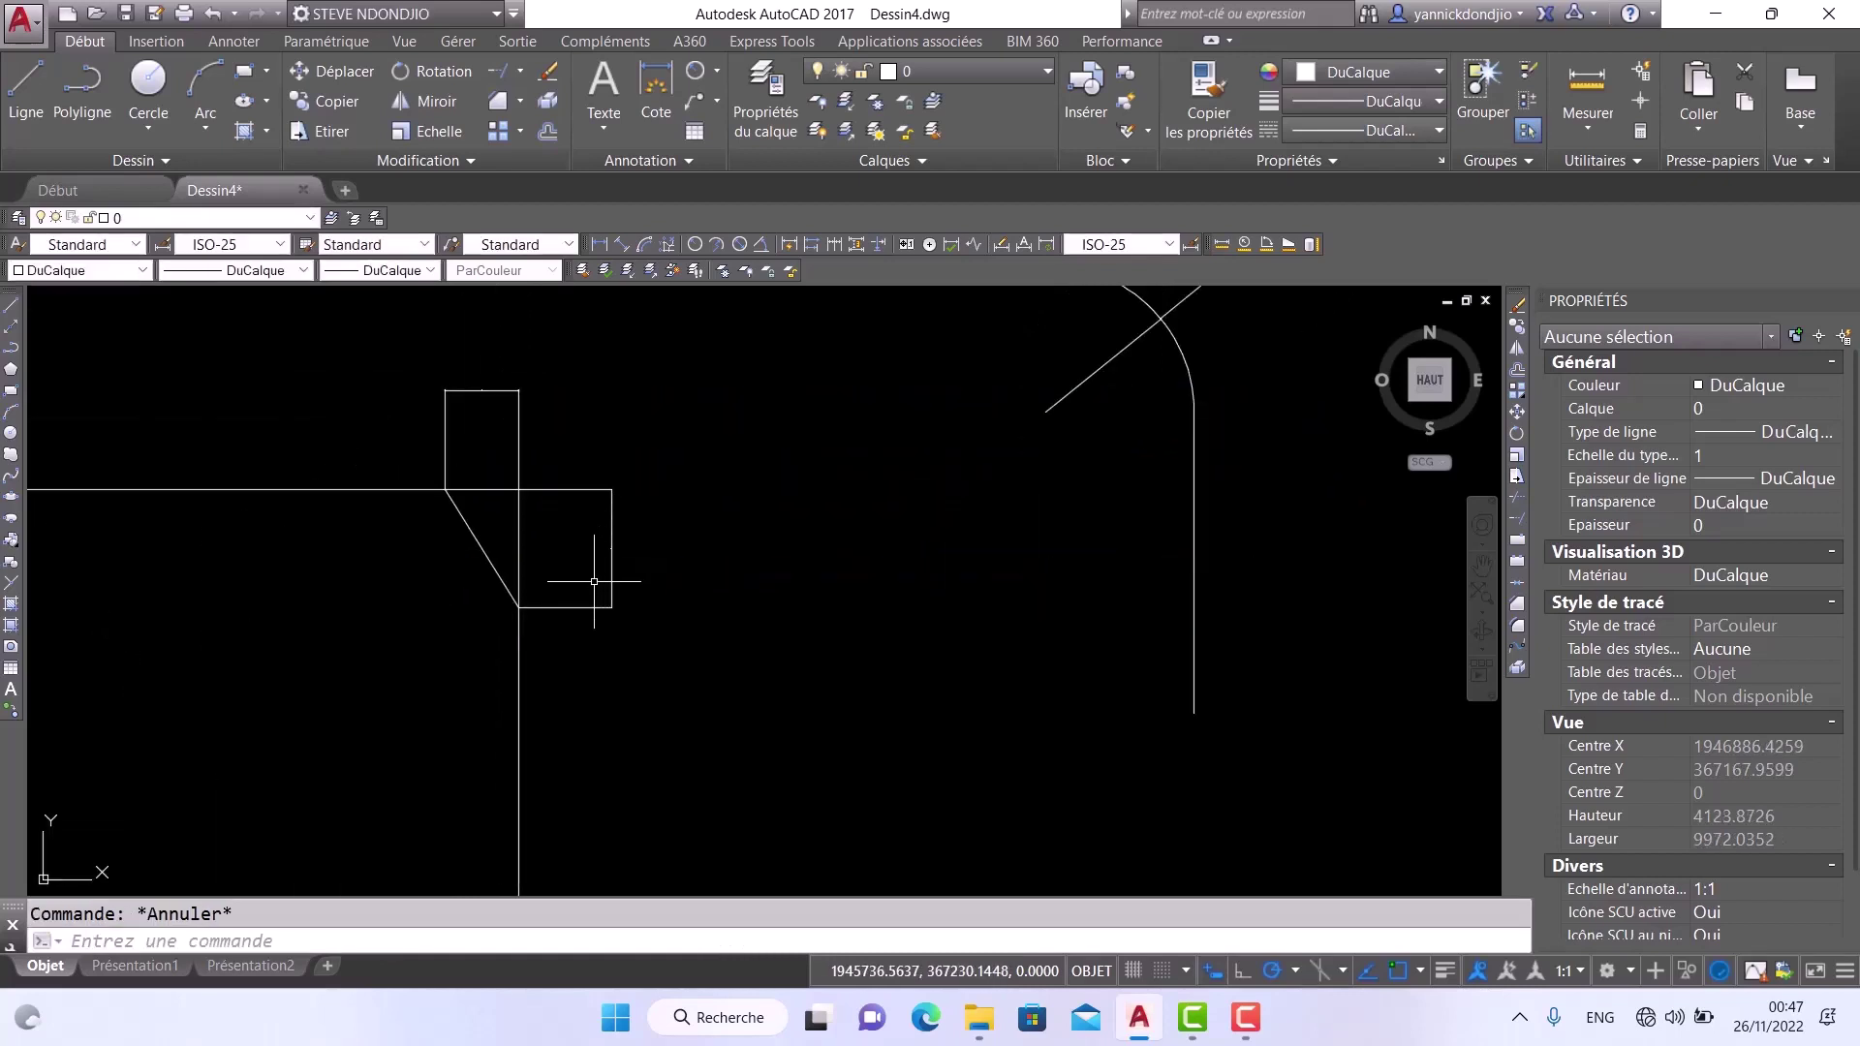
{"action": "left_click", "coordinate": [676, 447]}
{"action": "left_click", "coordinate": [596, 625]}
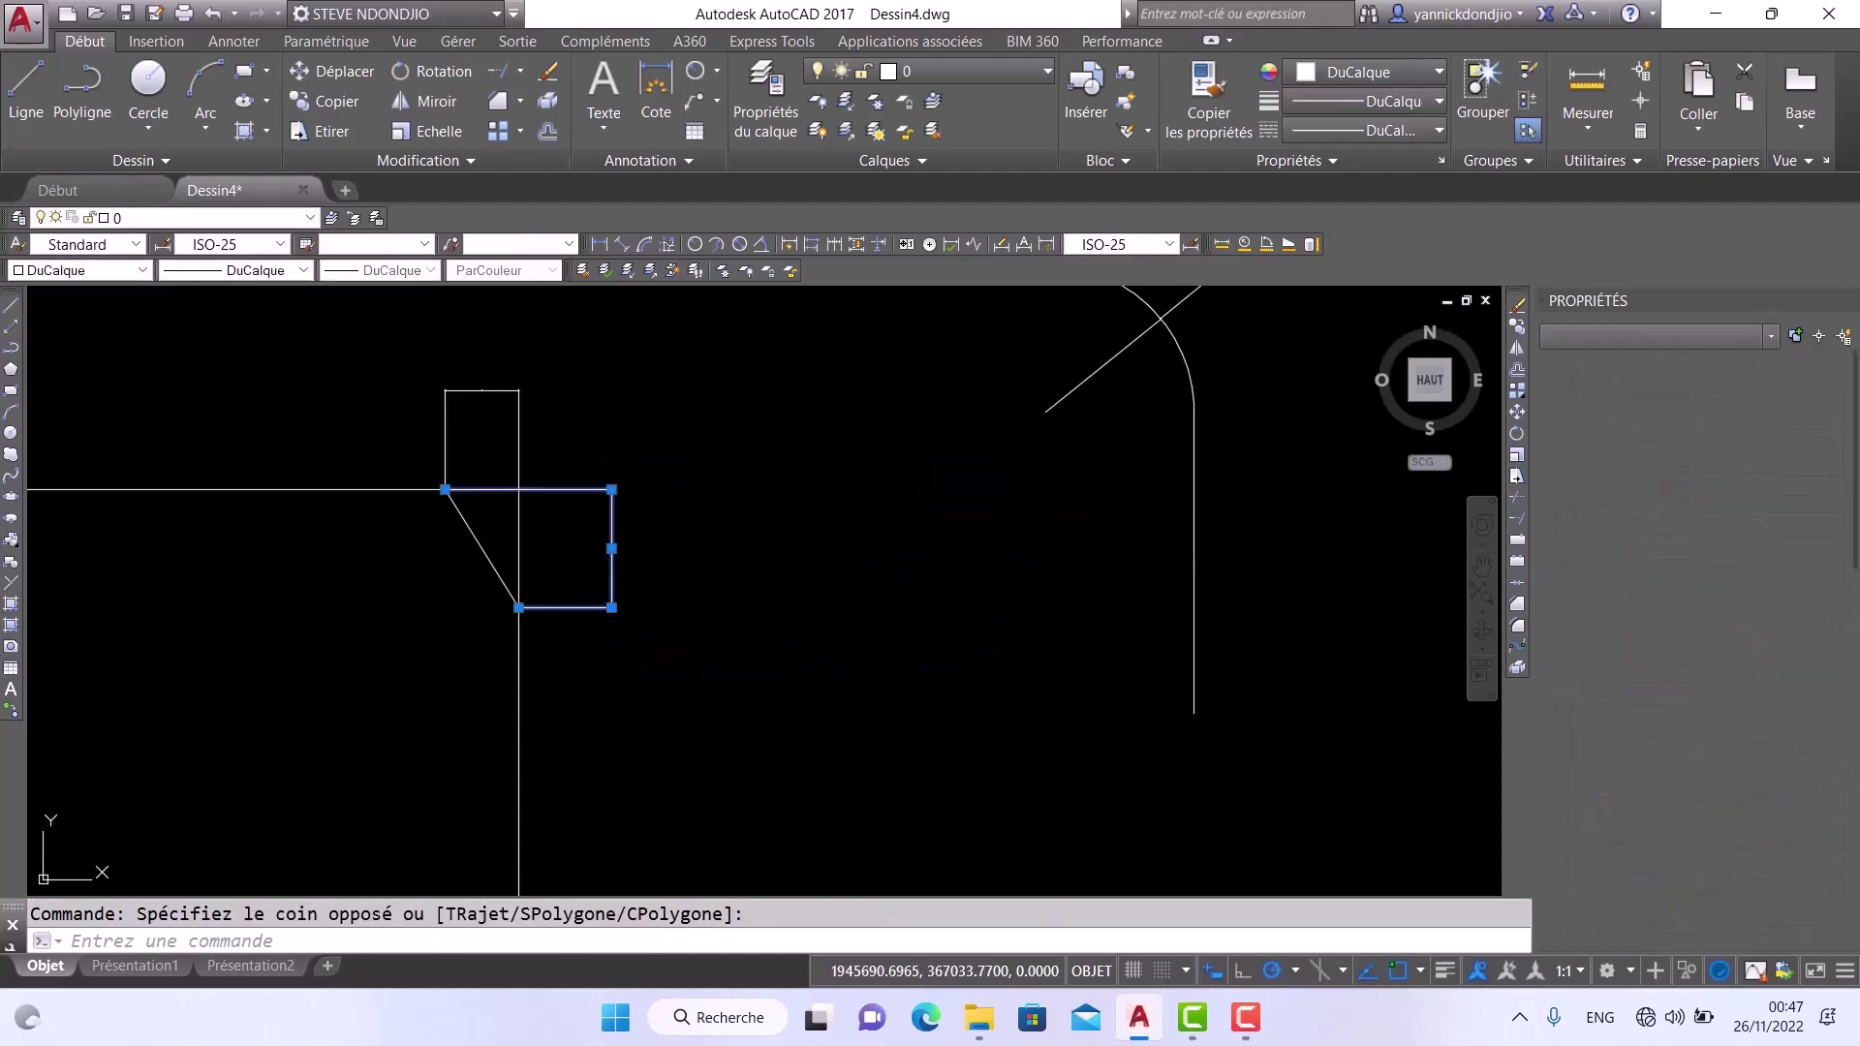
{"action": "key", "text": "Delete"}
{"action": "left_click", "coordinate": [533, 374]}
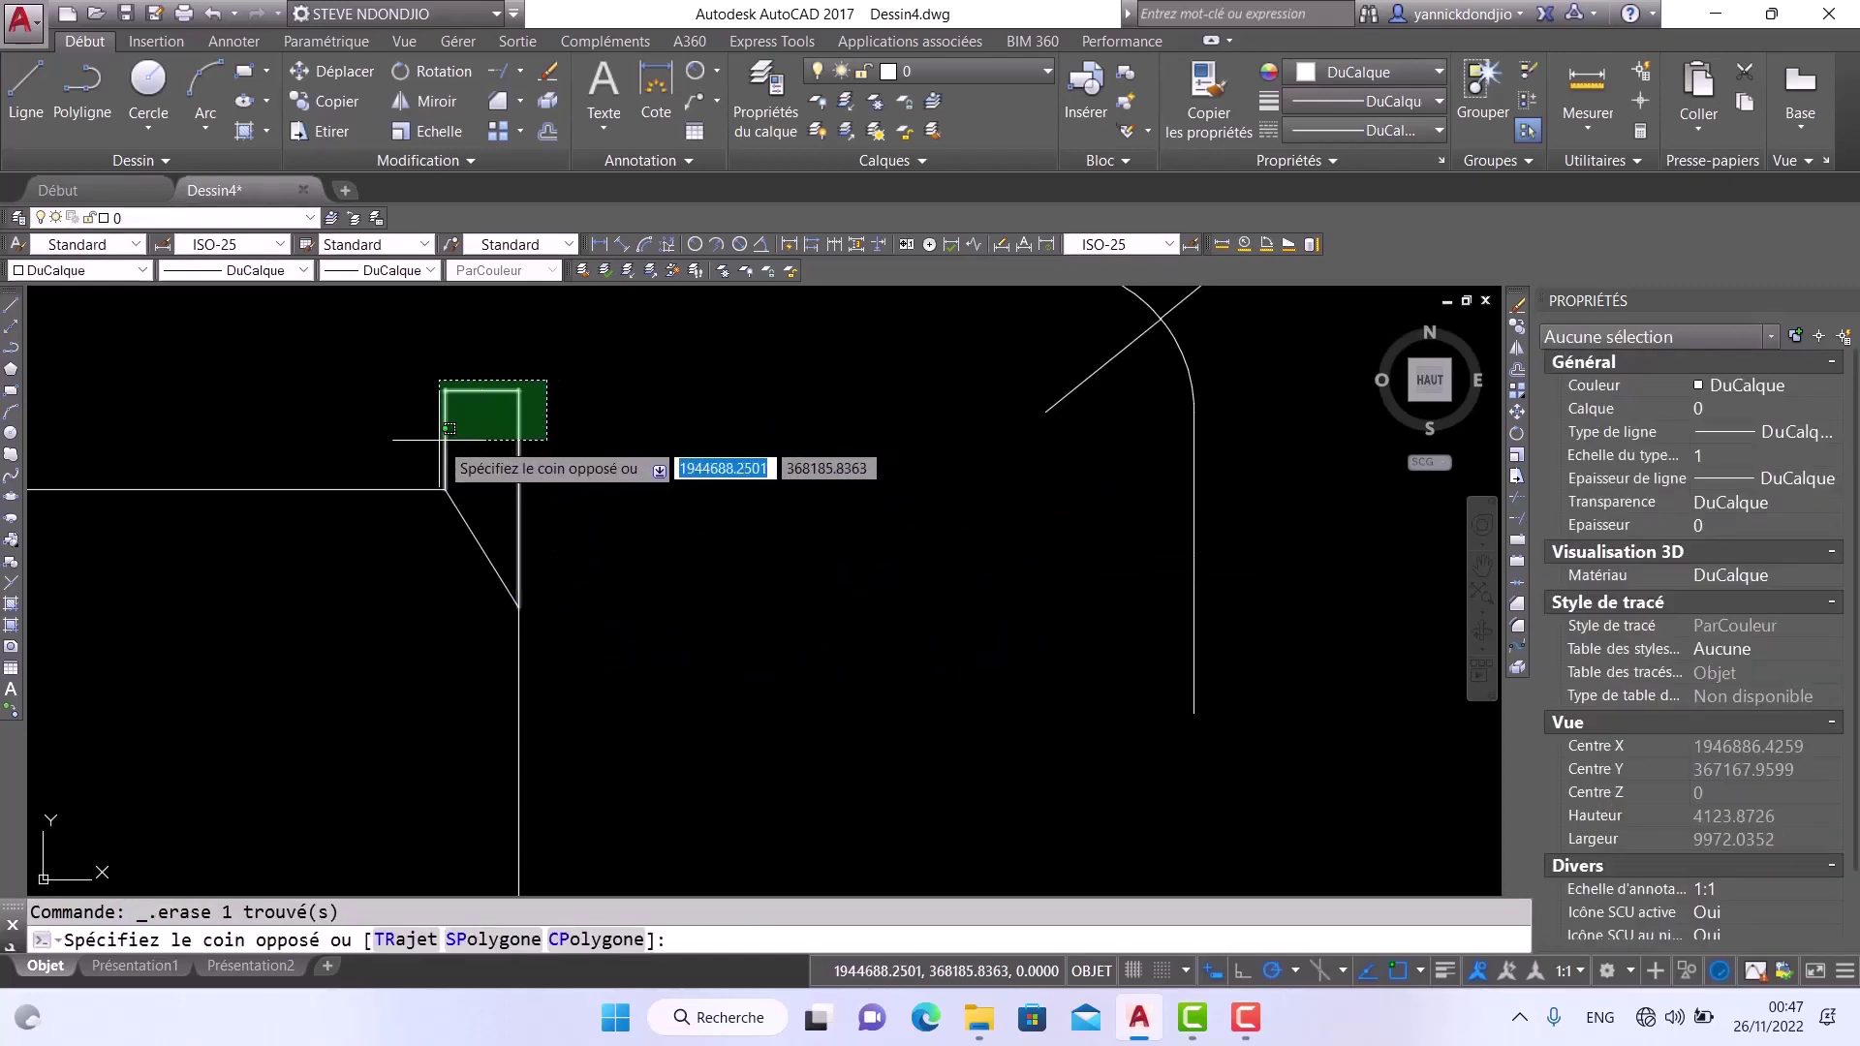
{"action": "left_click", "coordinate": [430, 440]}
{"action": "key", "text": "Delete"}
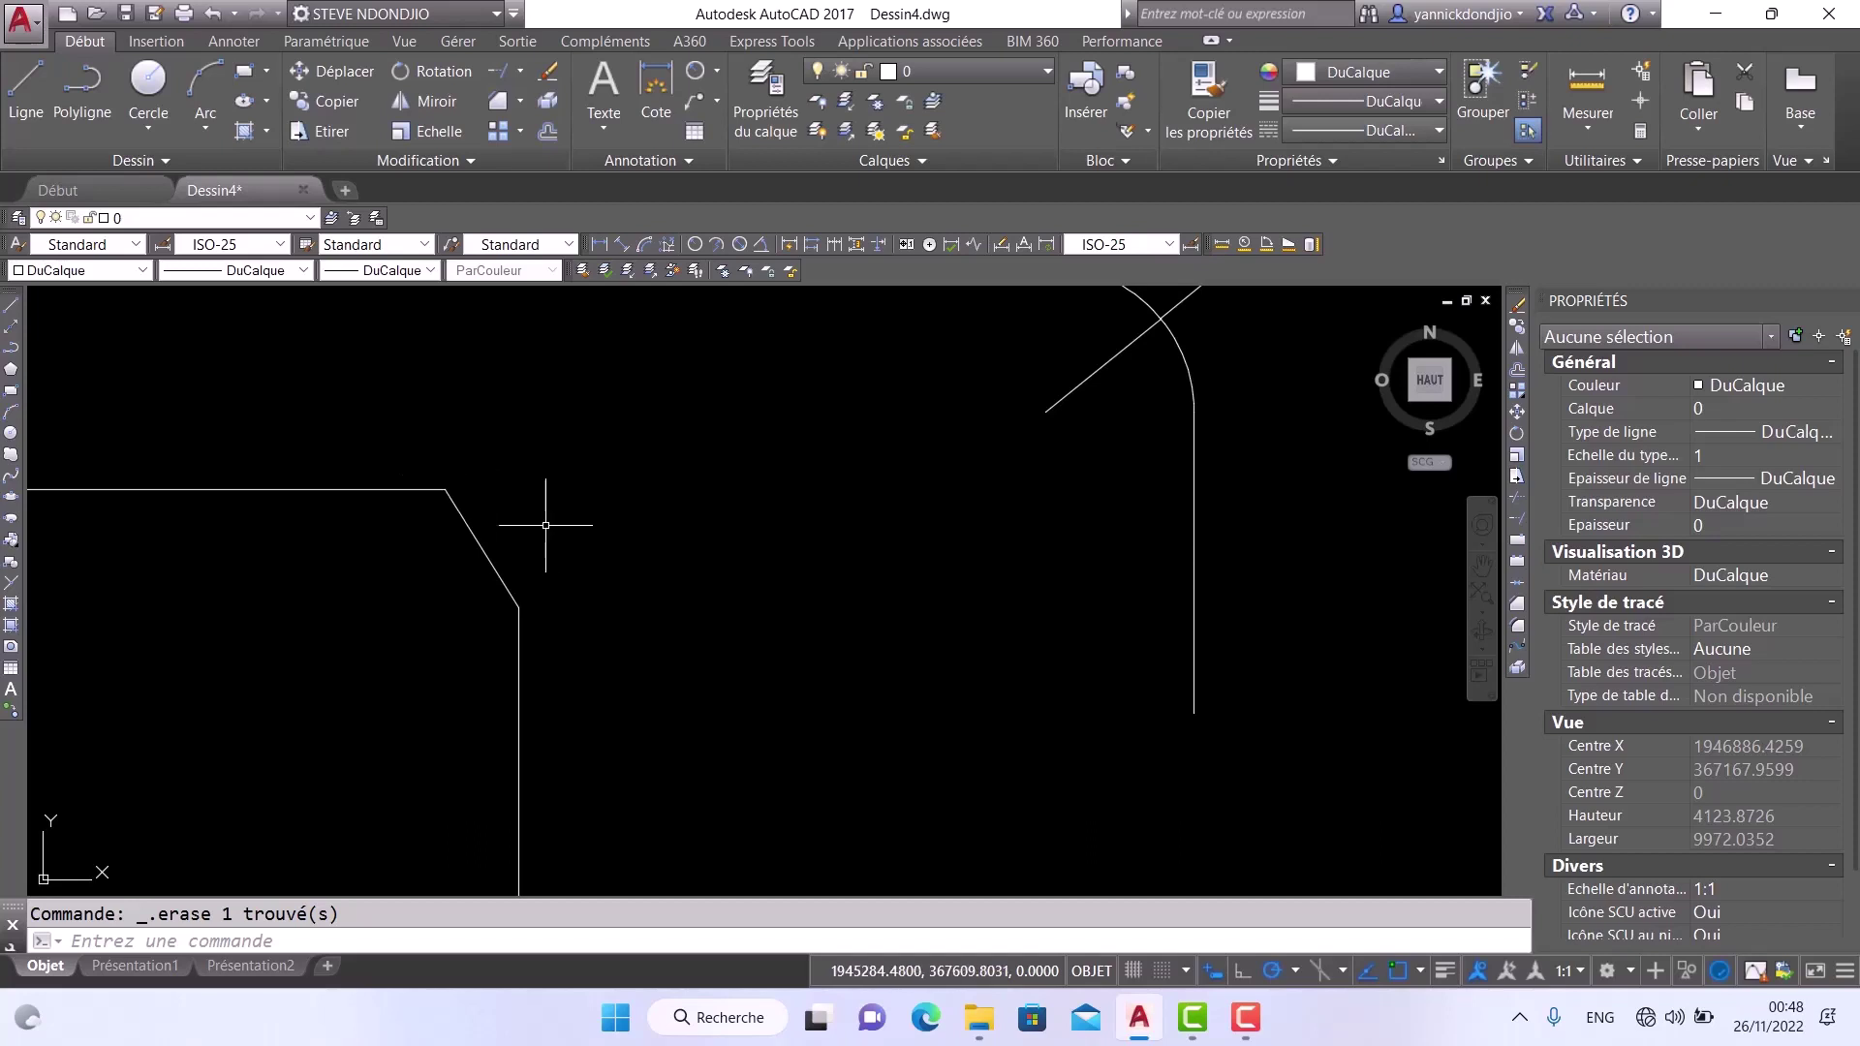
Undo the recent edits back past the chamfer to restore the square corner
{"action": "scroll", "coordinate": [630, 516], "scroll_direction": "down", "scroll_amount": 5}
{"action": "scroll", "coordinate": [630, 511], "scroll_direction": "up", "scroll_amount": 5}
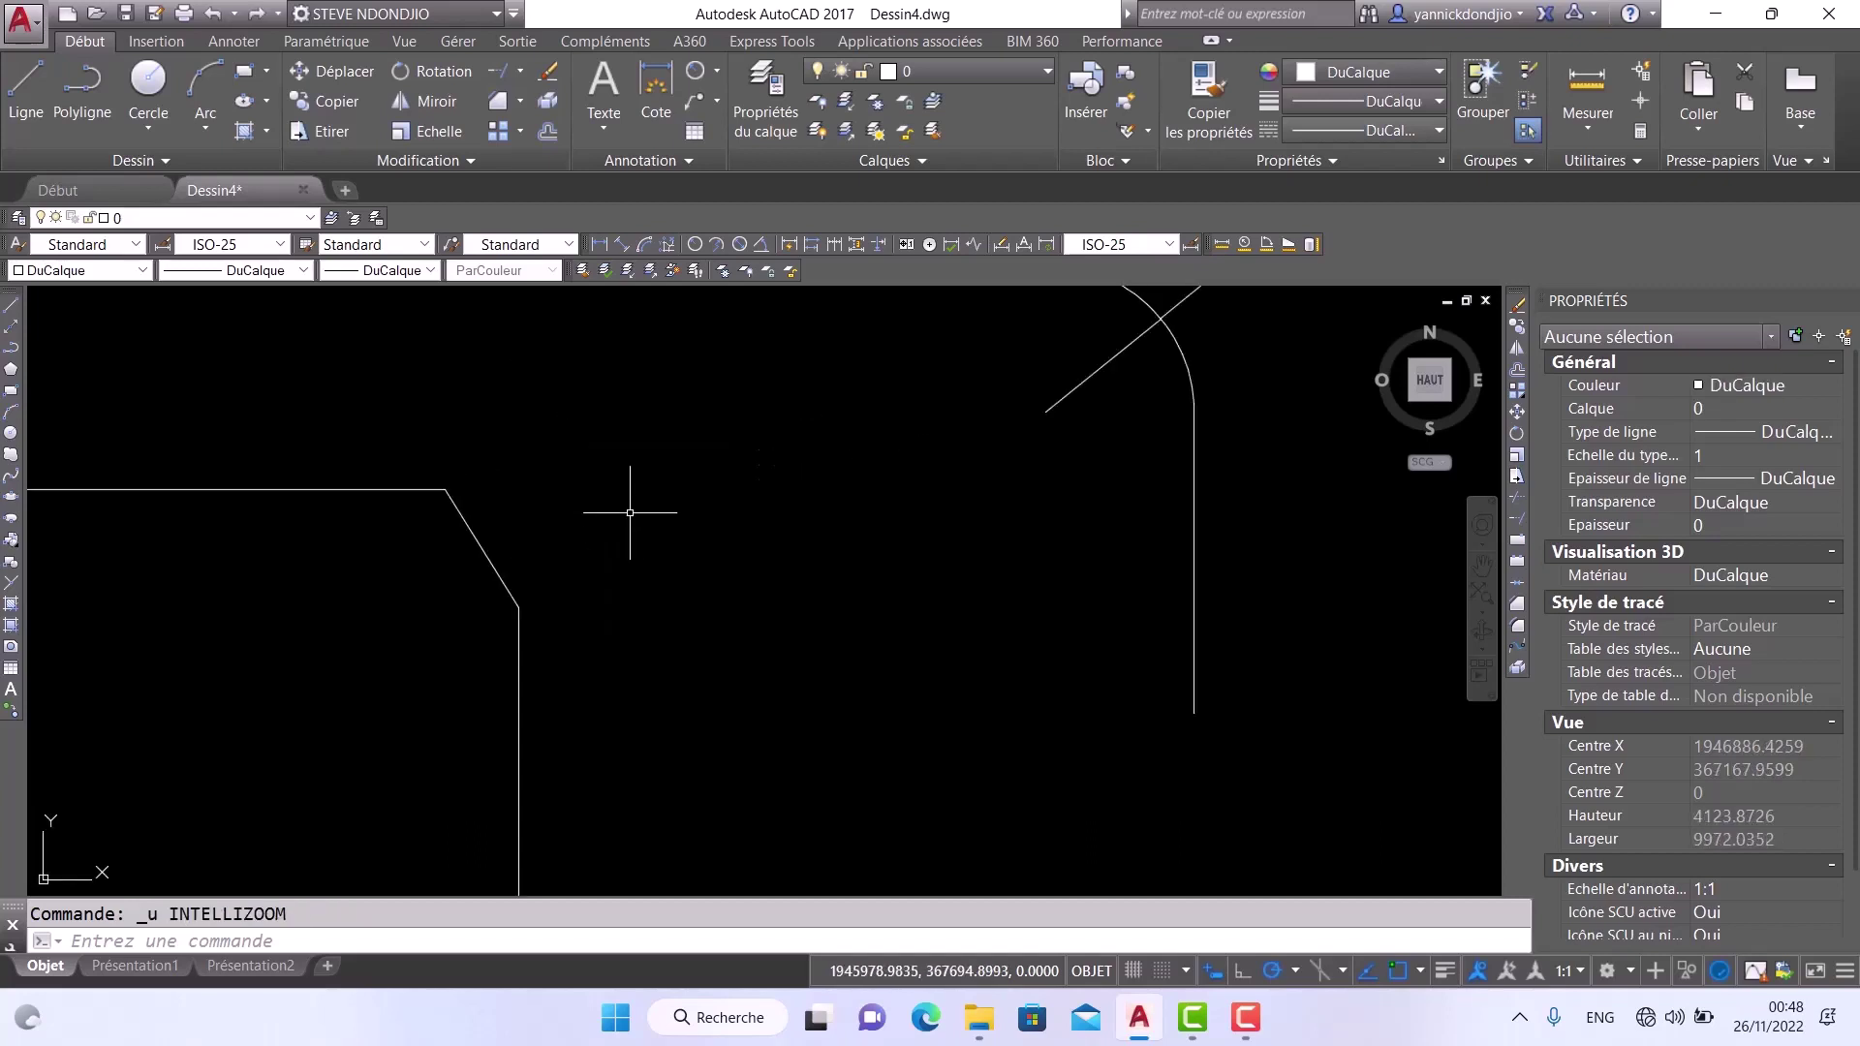
{"action": "key", "text": "ctrl+z"}
{"action": "key", "text": "ctrl+z"}
{"action": "key", "text": "ctrl+z"}
{"action": "key", "text": "ctrl+z"}
{"action": "key", "text": "ctrl+z"}
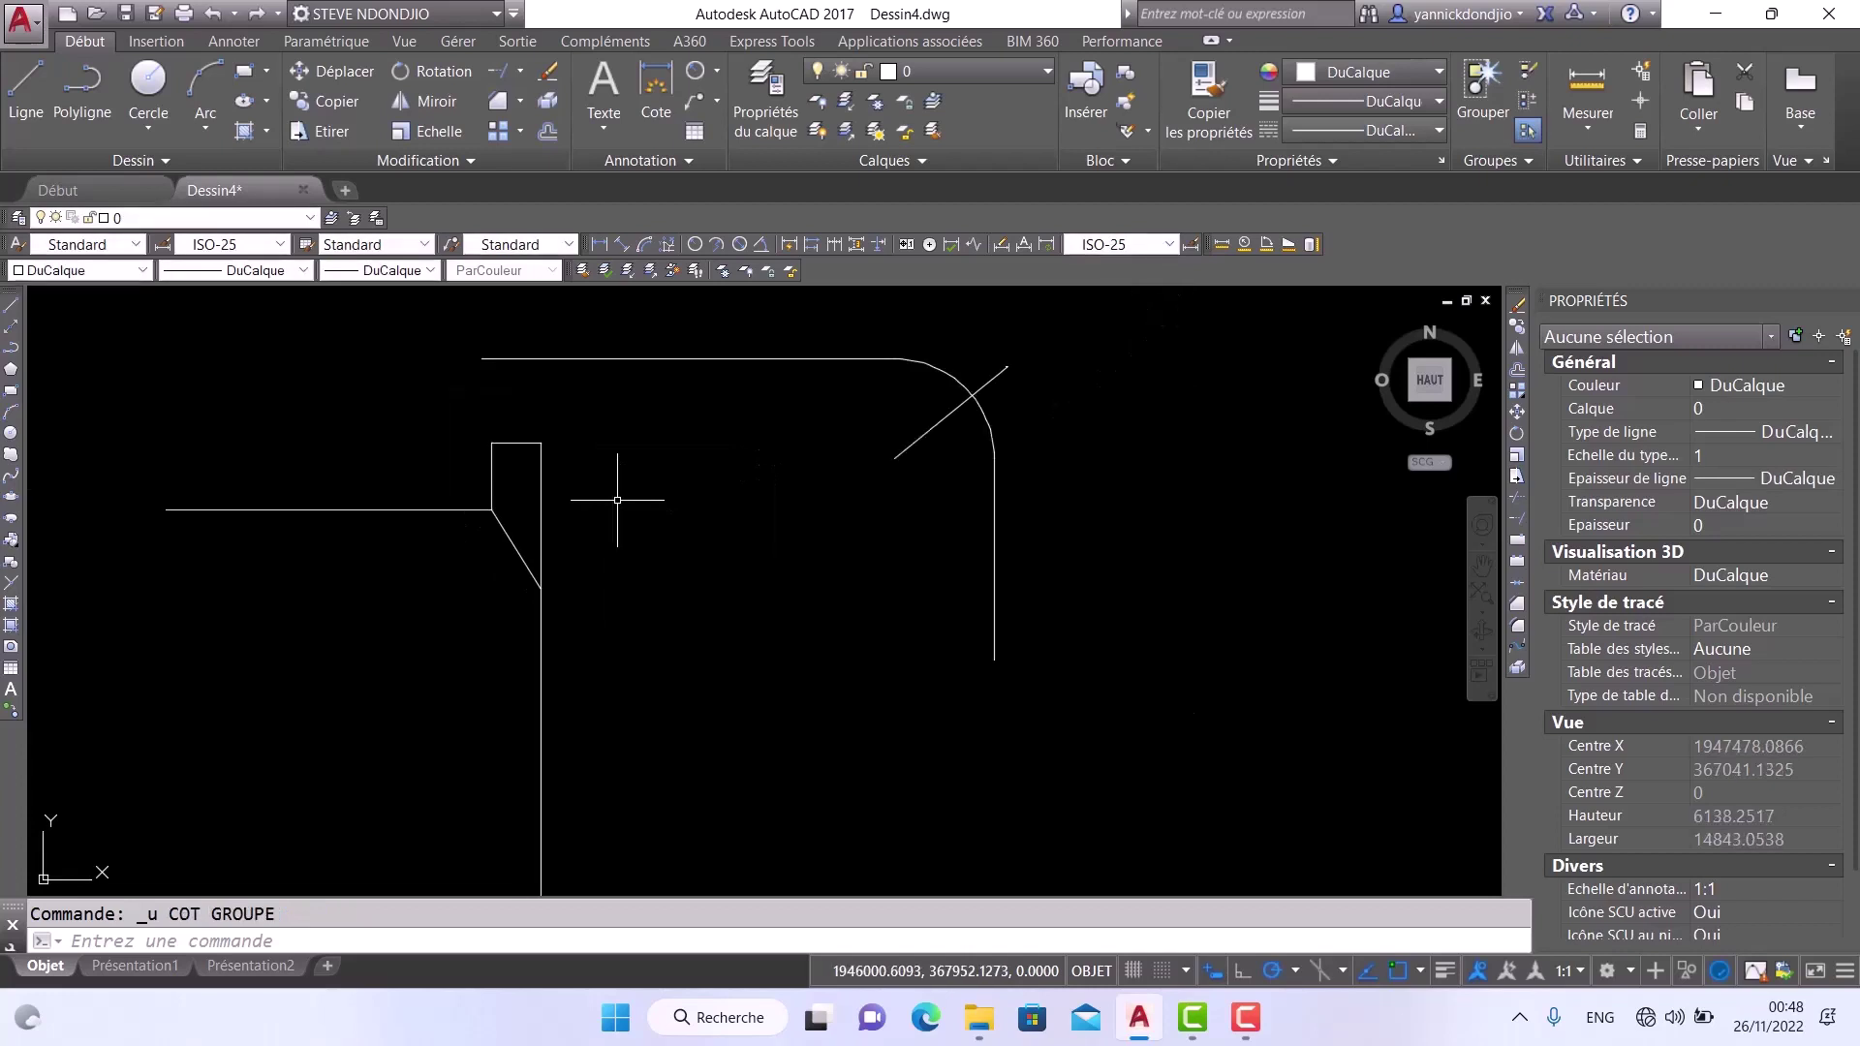
{"action": "key", "text": "ctrl+z"}
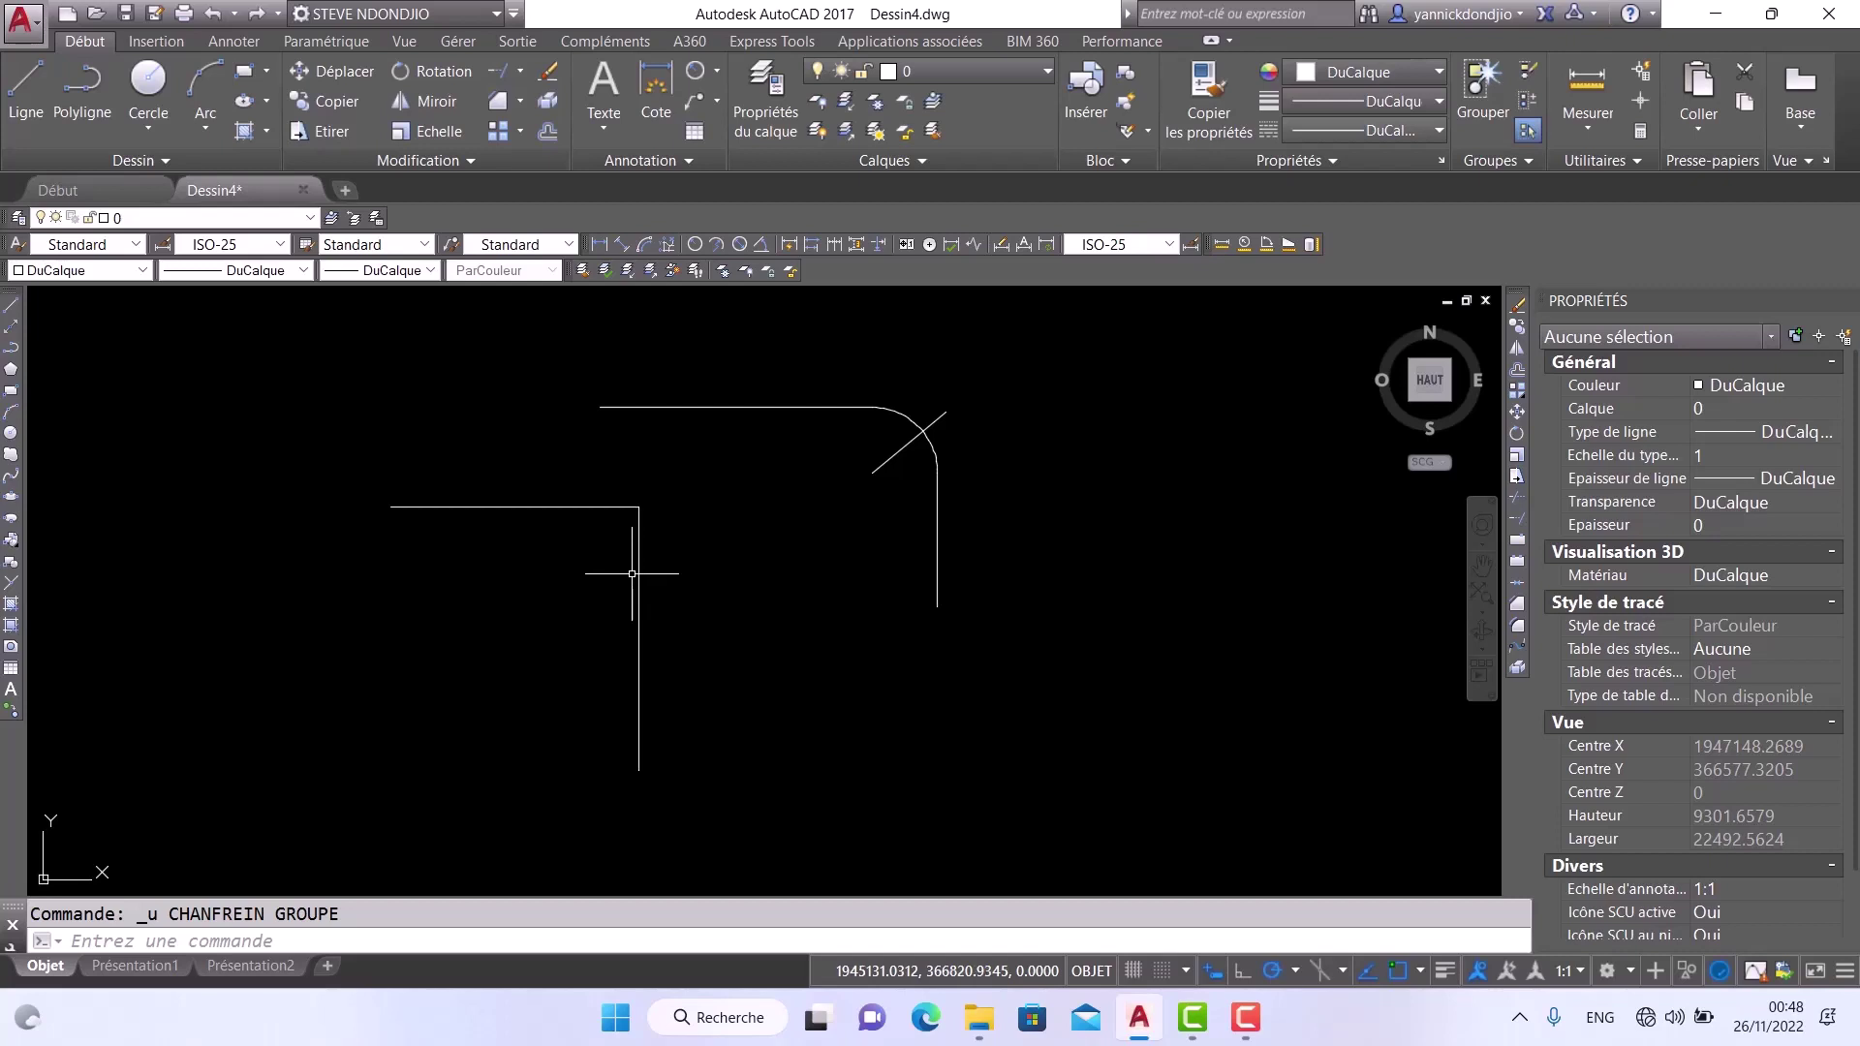
Chamfer the square corner by the angle method with length 1500 and angle 45, taking the horizontal line first and the vertical line second
{"action": "scroll", "coordinate": [627, 496], "scroll_direction": "up", "scroll_amount": 5}
{"action": "scroll", "coordinate": [626, 496], "scroll_direction": "down", "scroll_amount": 5}
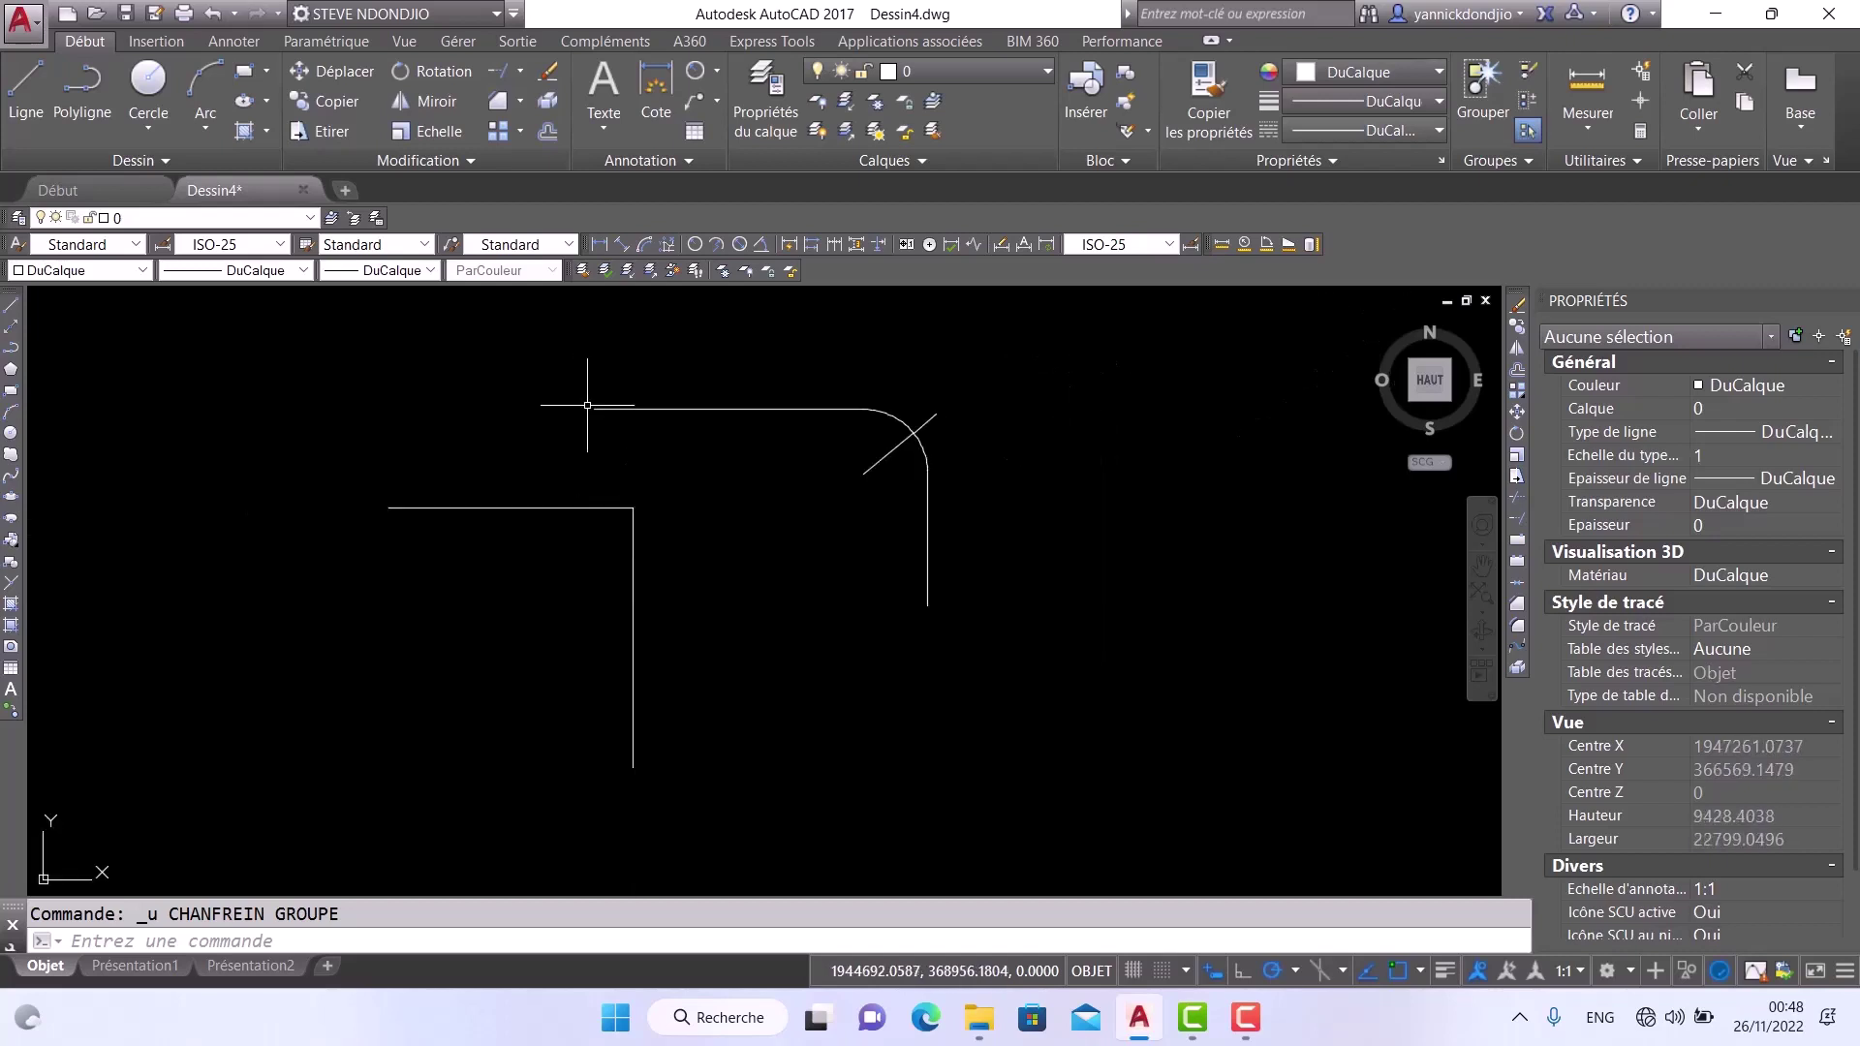
{"action": "left_click", "coordinate": [490, 100]}
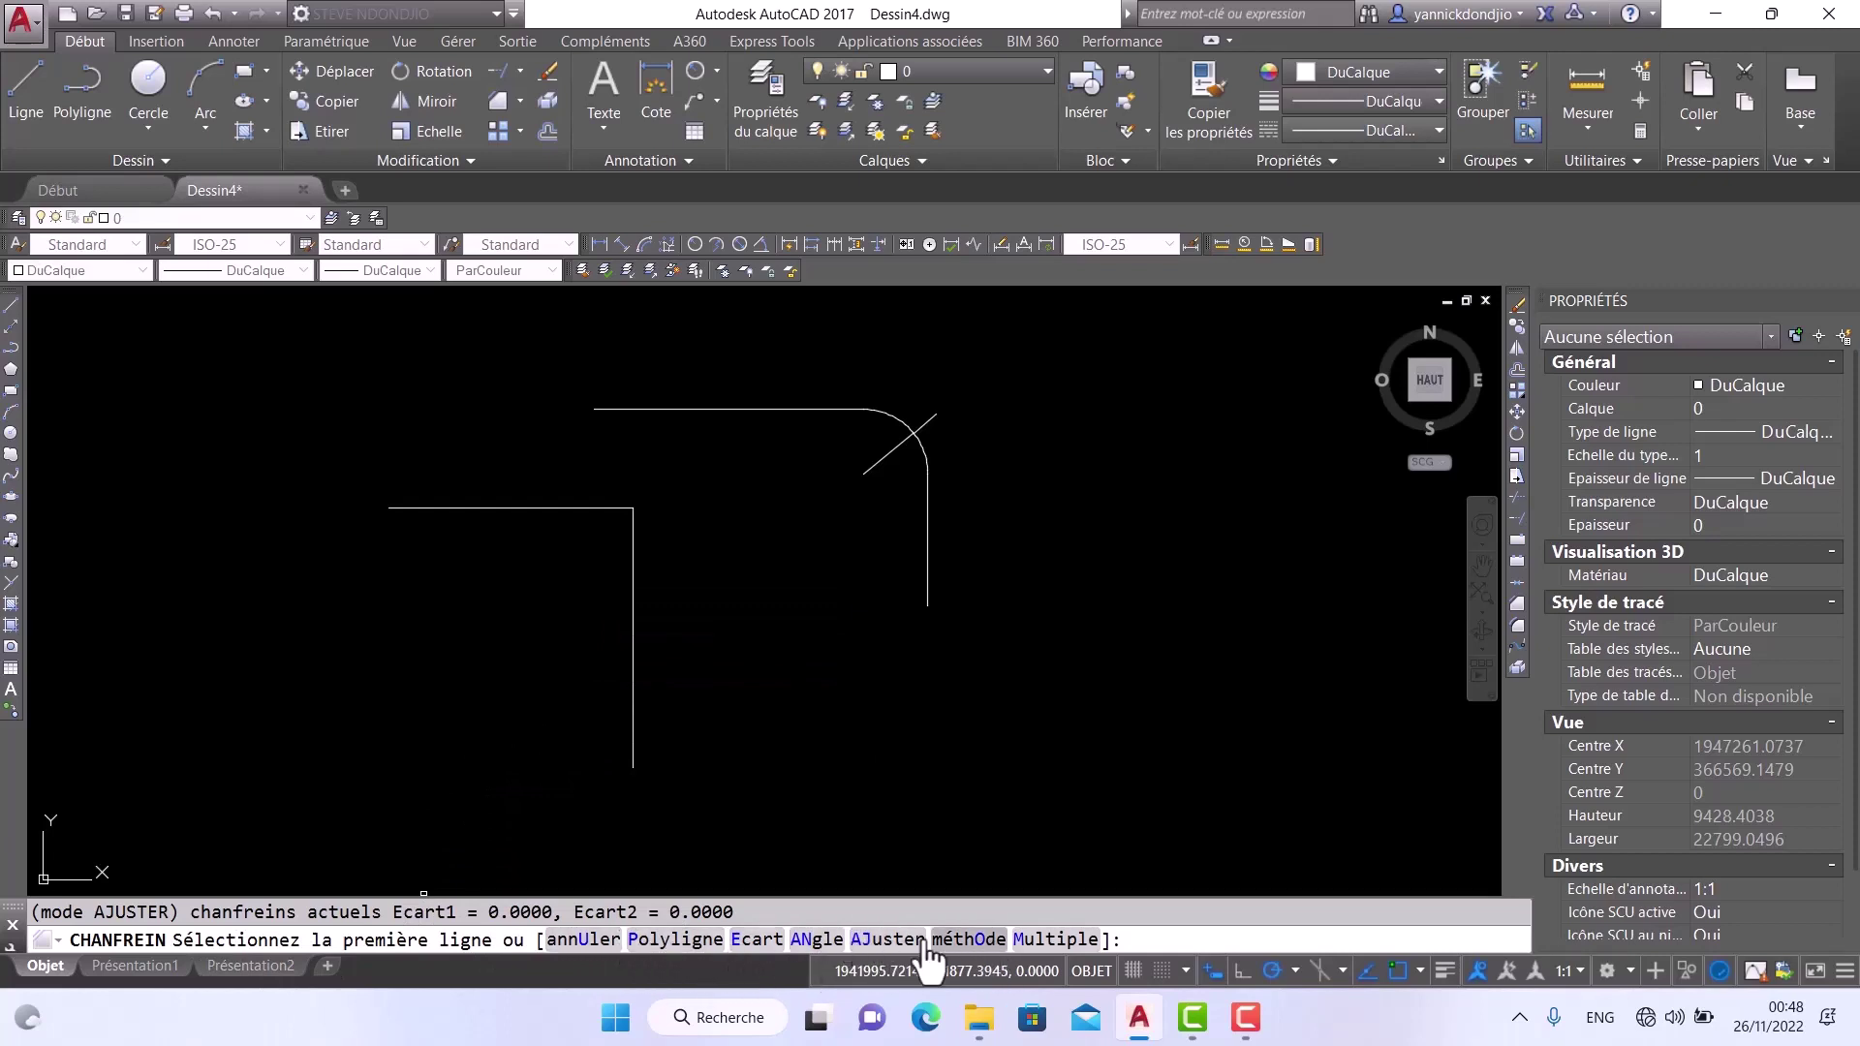
{"action": "left_click", "coordinate": [818, 940]}
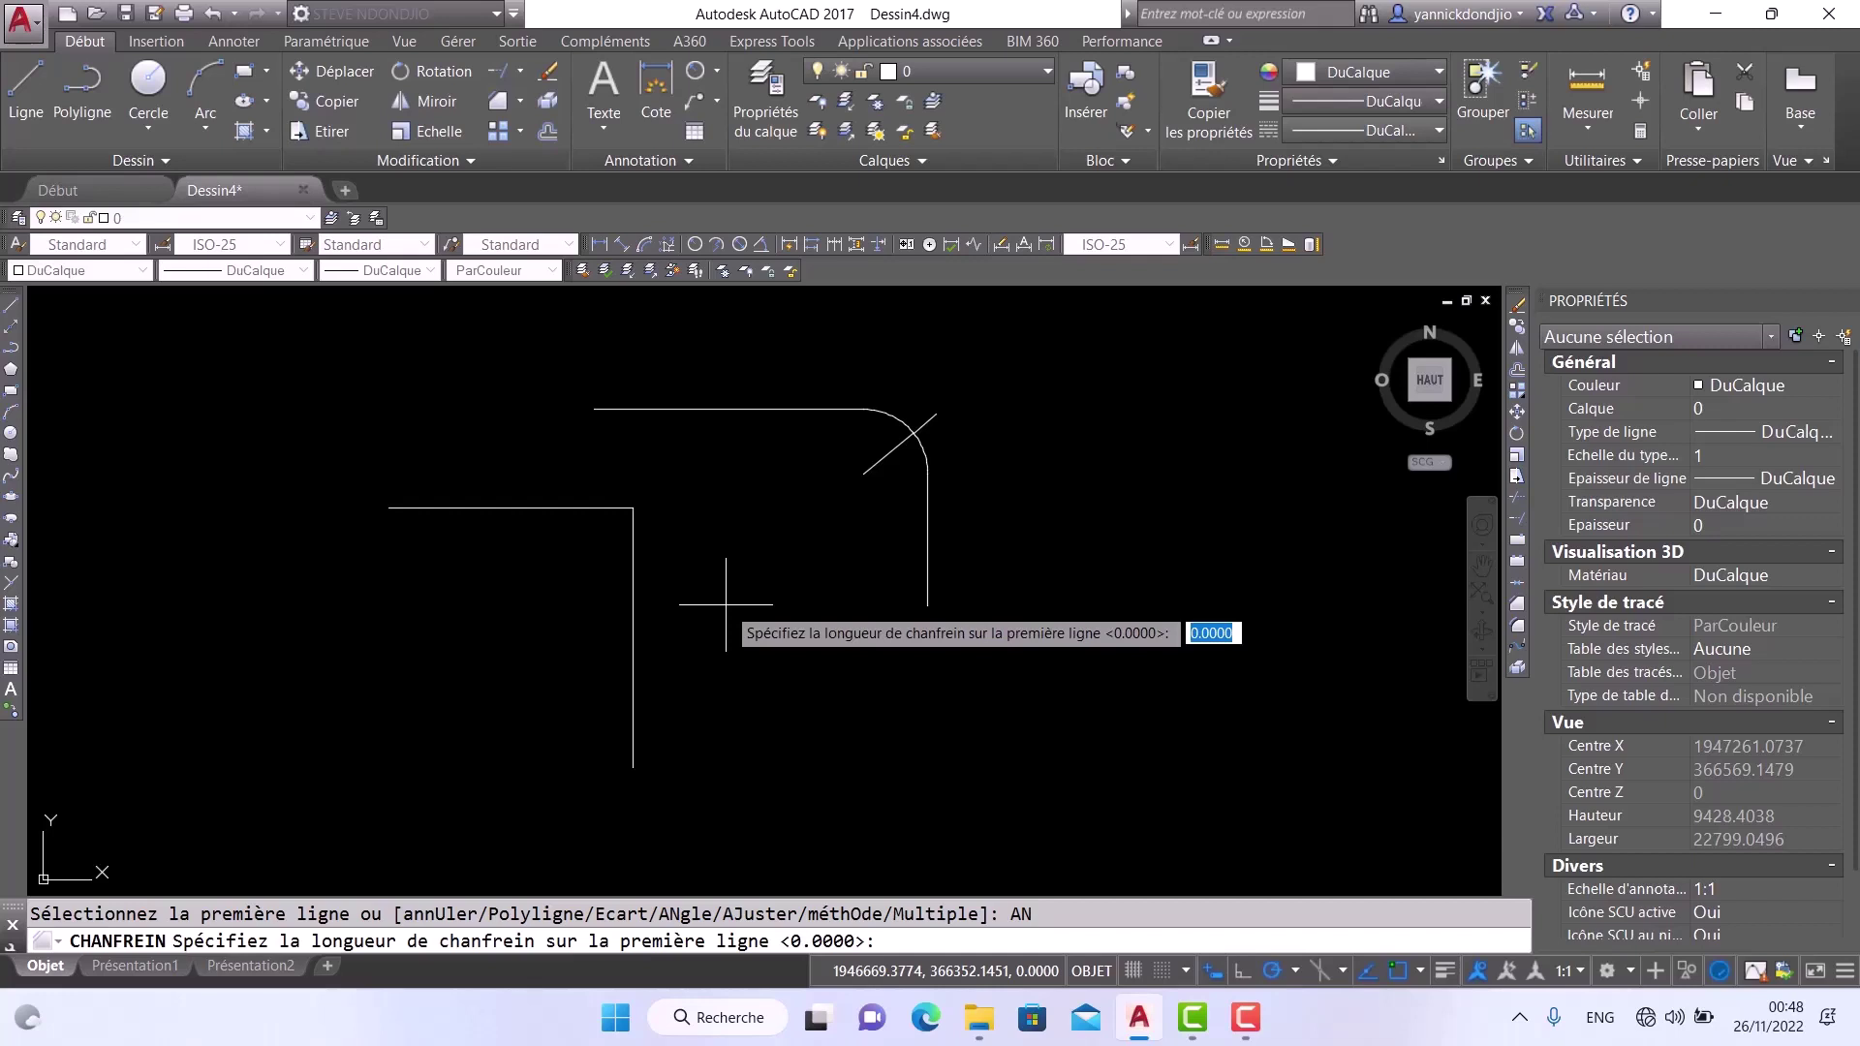
{"action": "type", "text": "1500"}
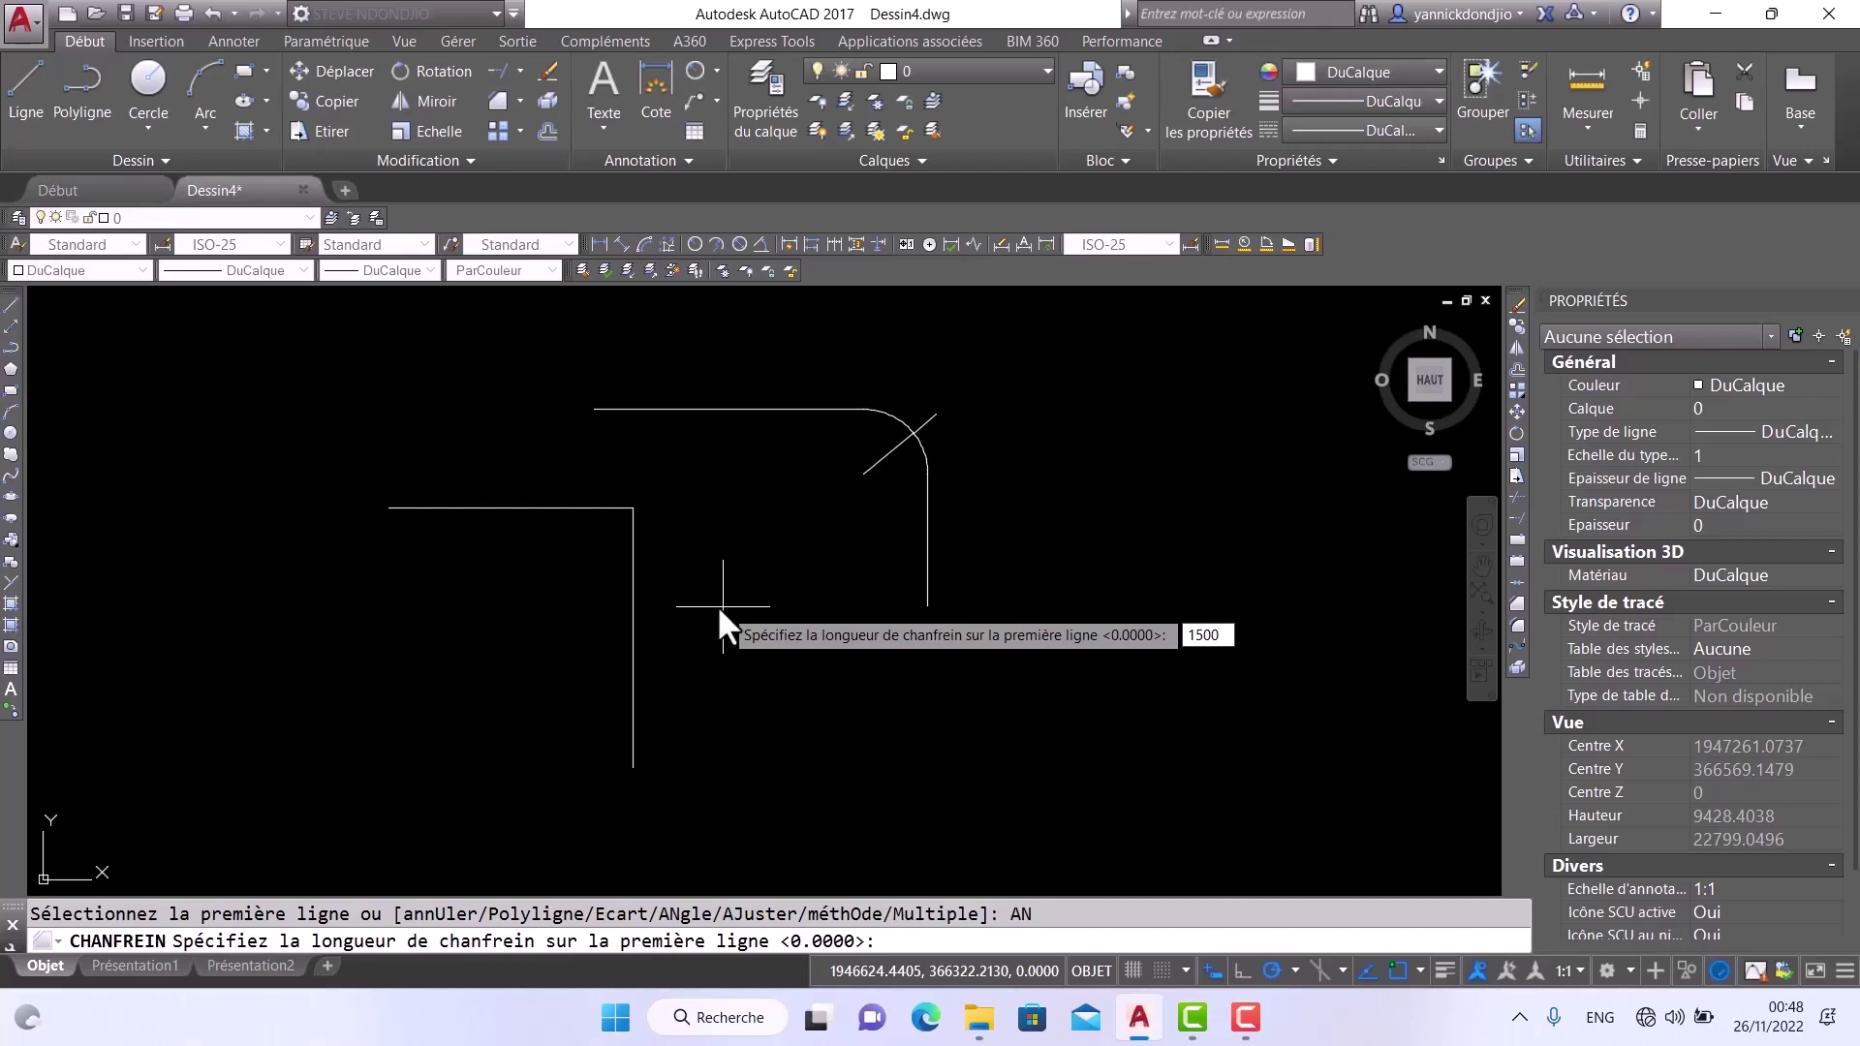
{"action": "key", "text": "Return"}
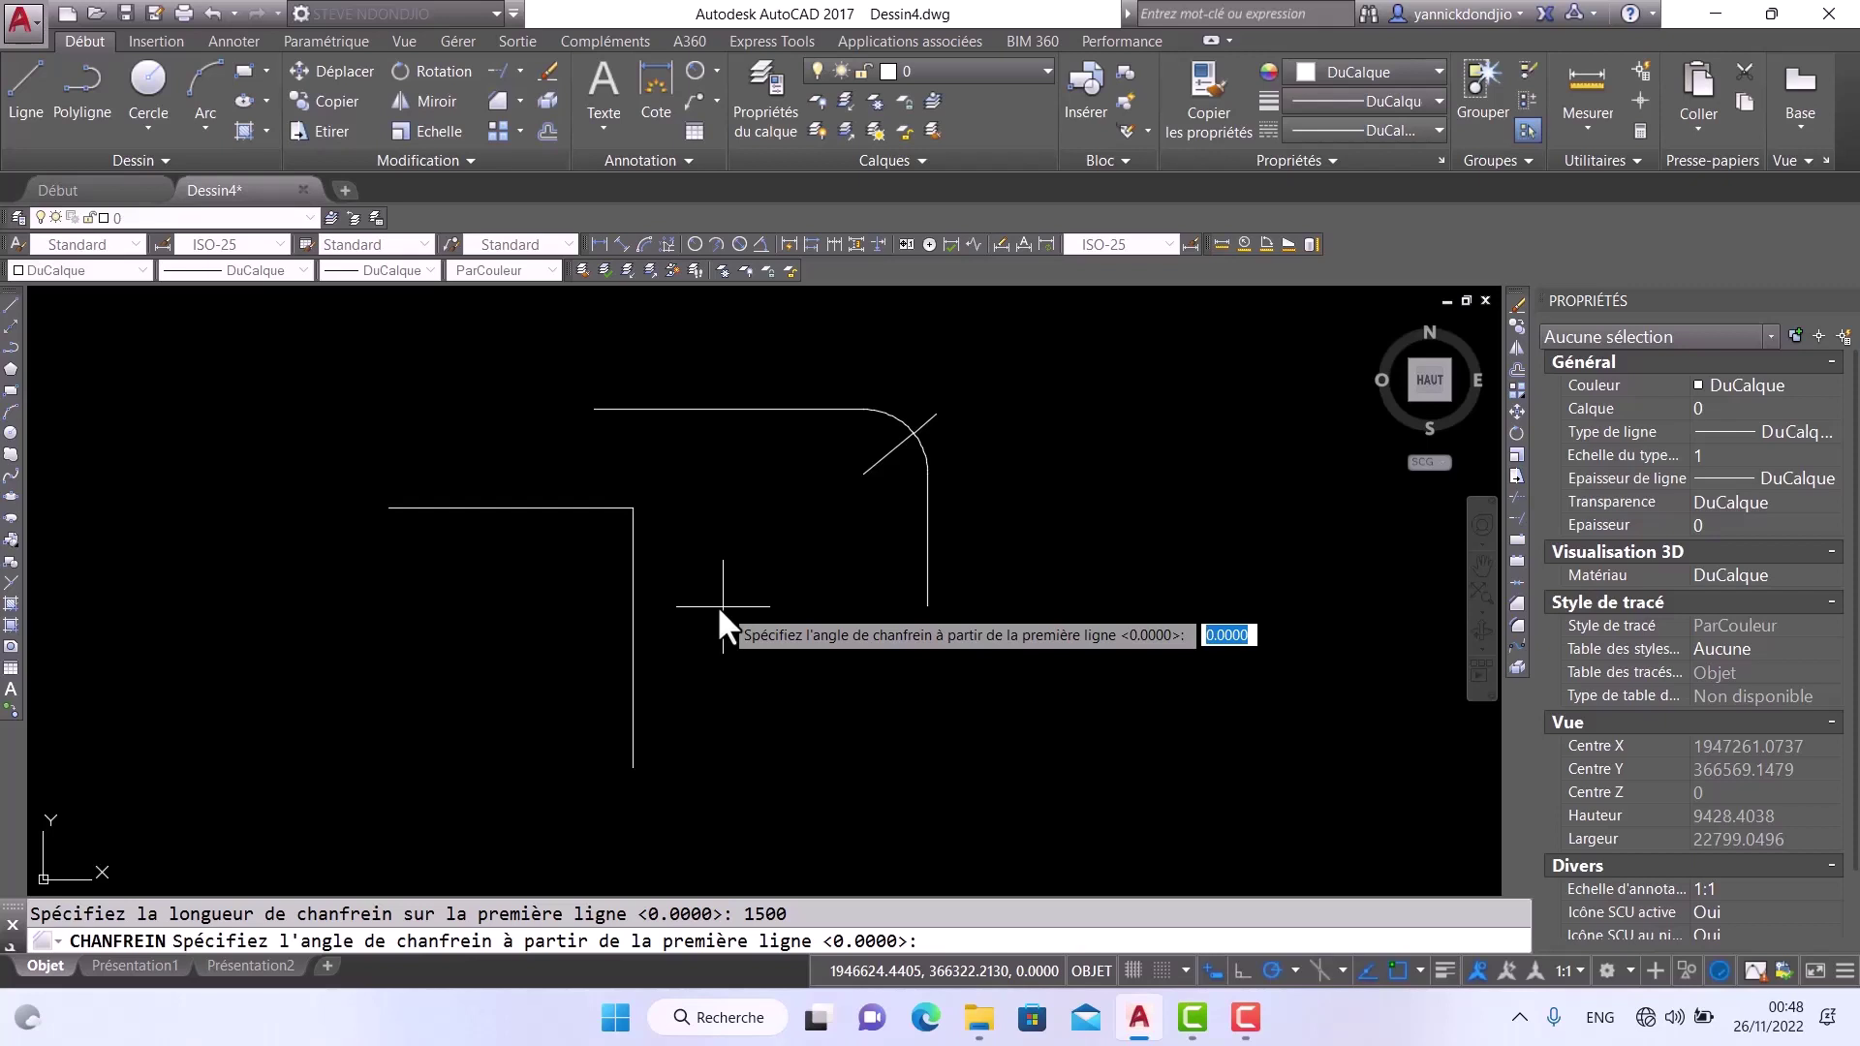
{"action": "type", "text": "45"}
{"action": "key", "text": "Return"}
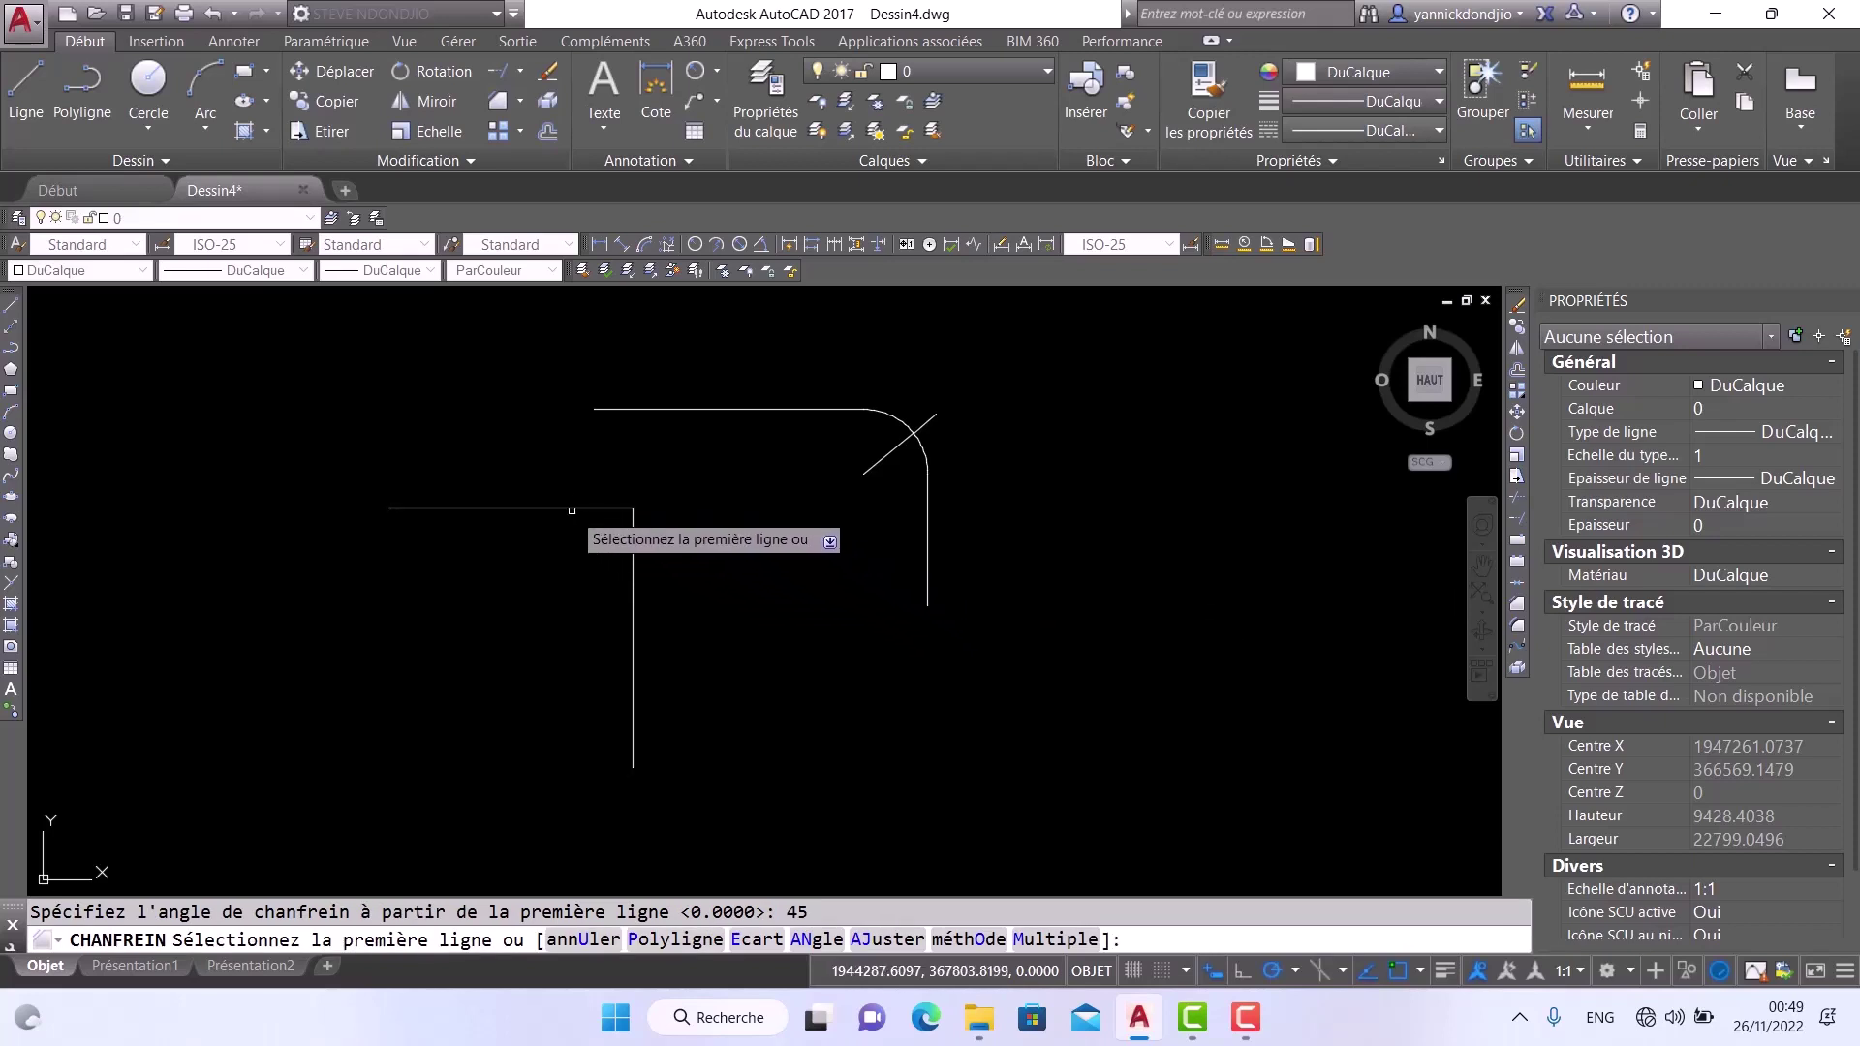
{"action": "left_click", "coordinate": [571, 510]}
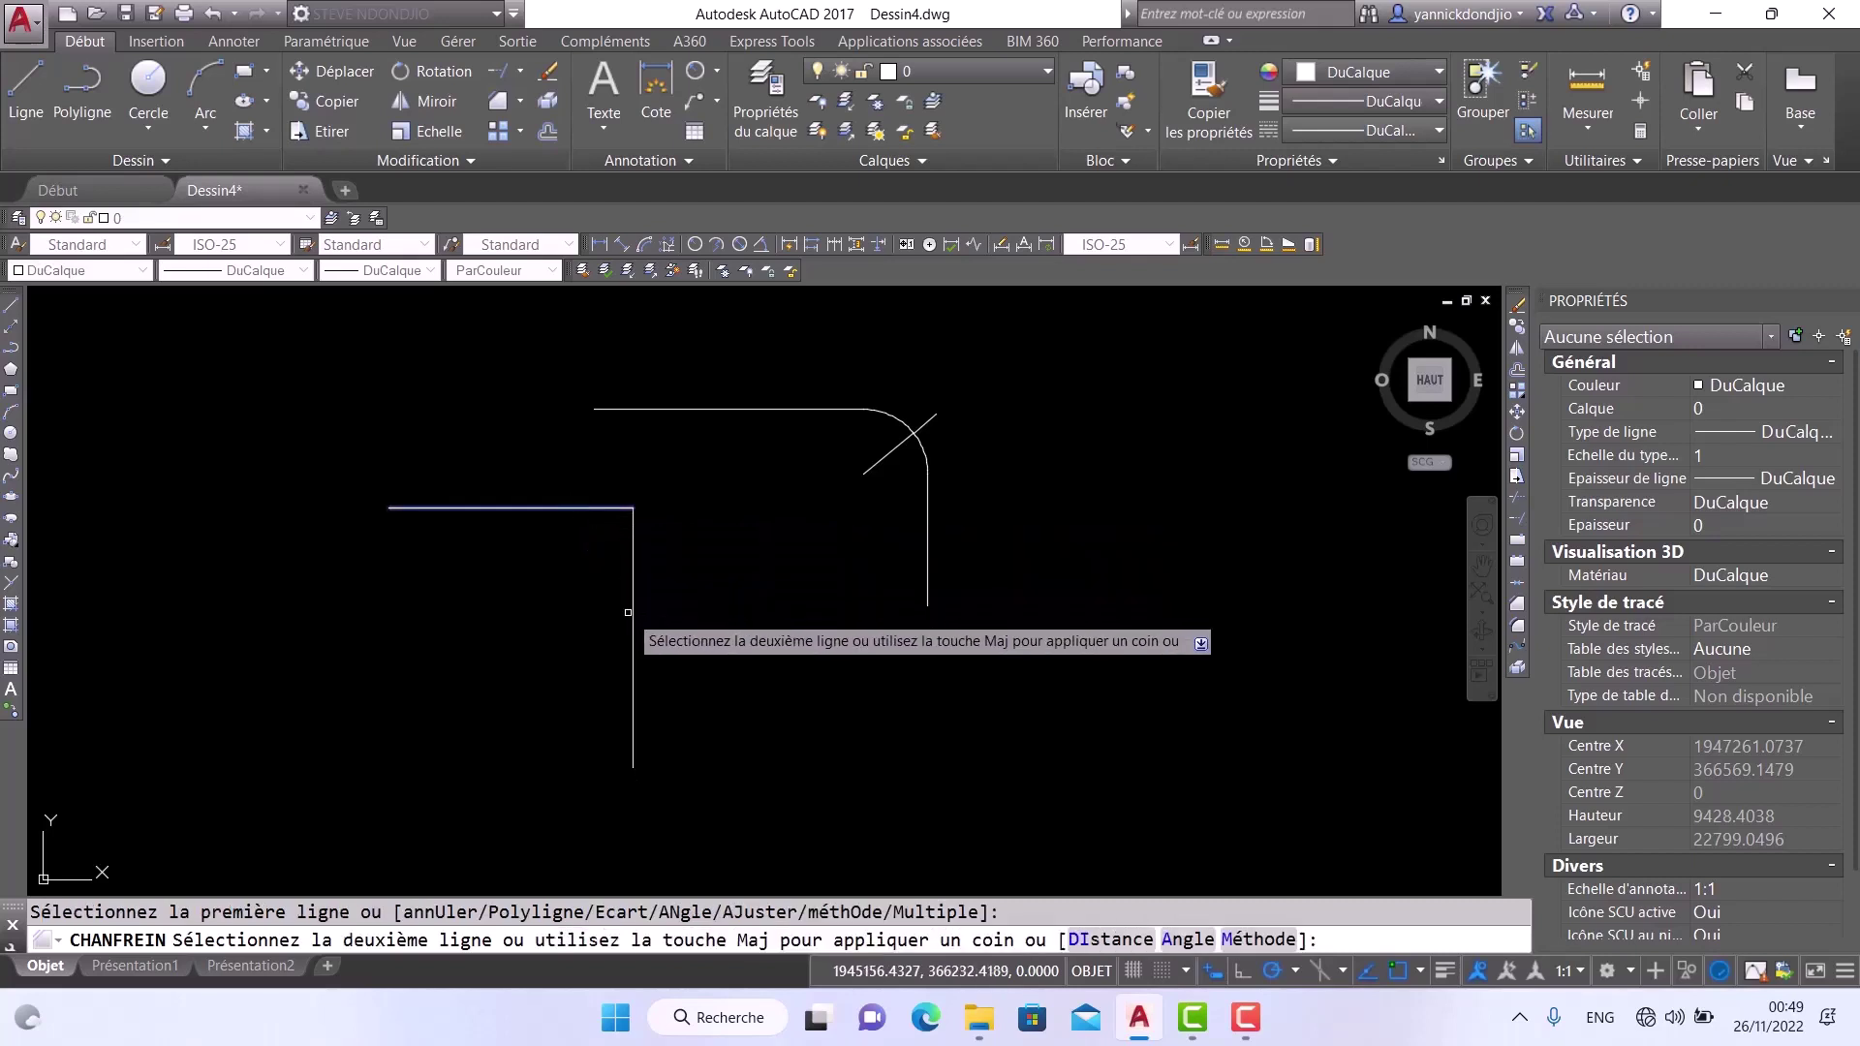
{"action": "left_click", "coordinate": [632, 736]}
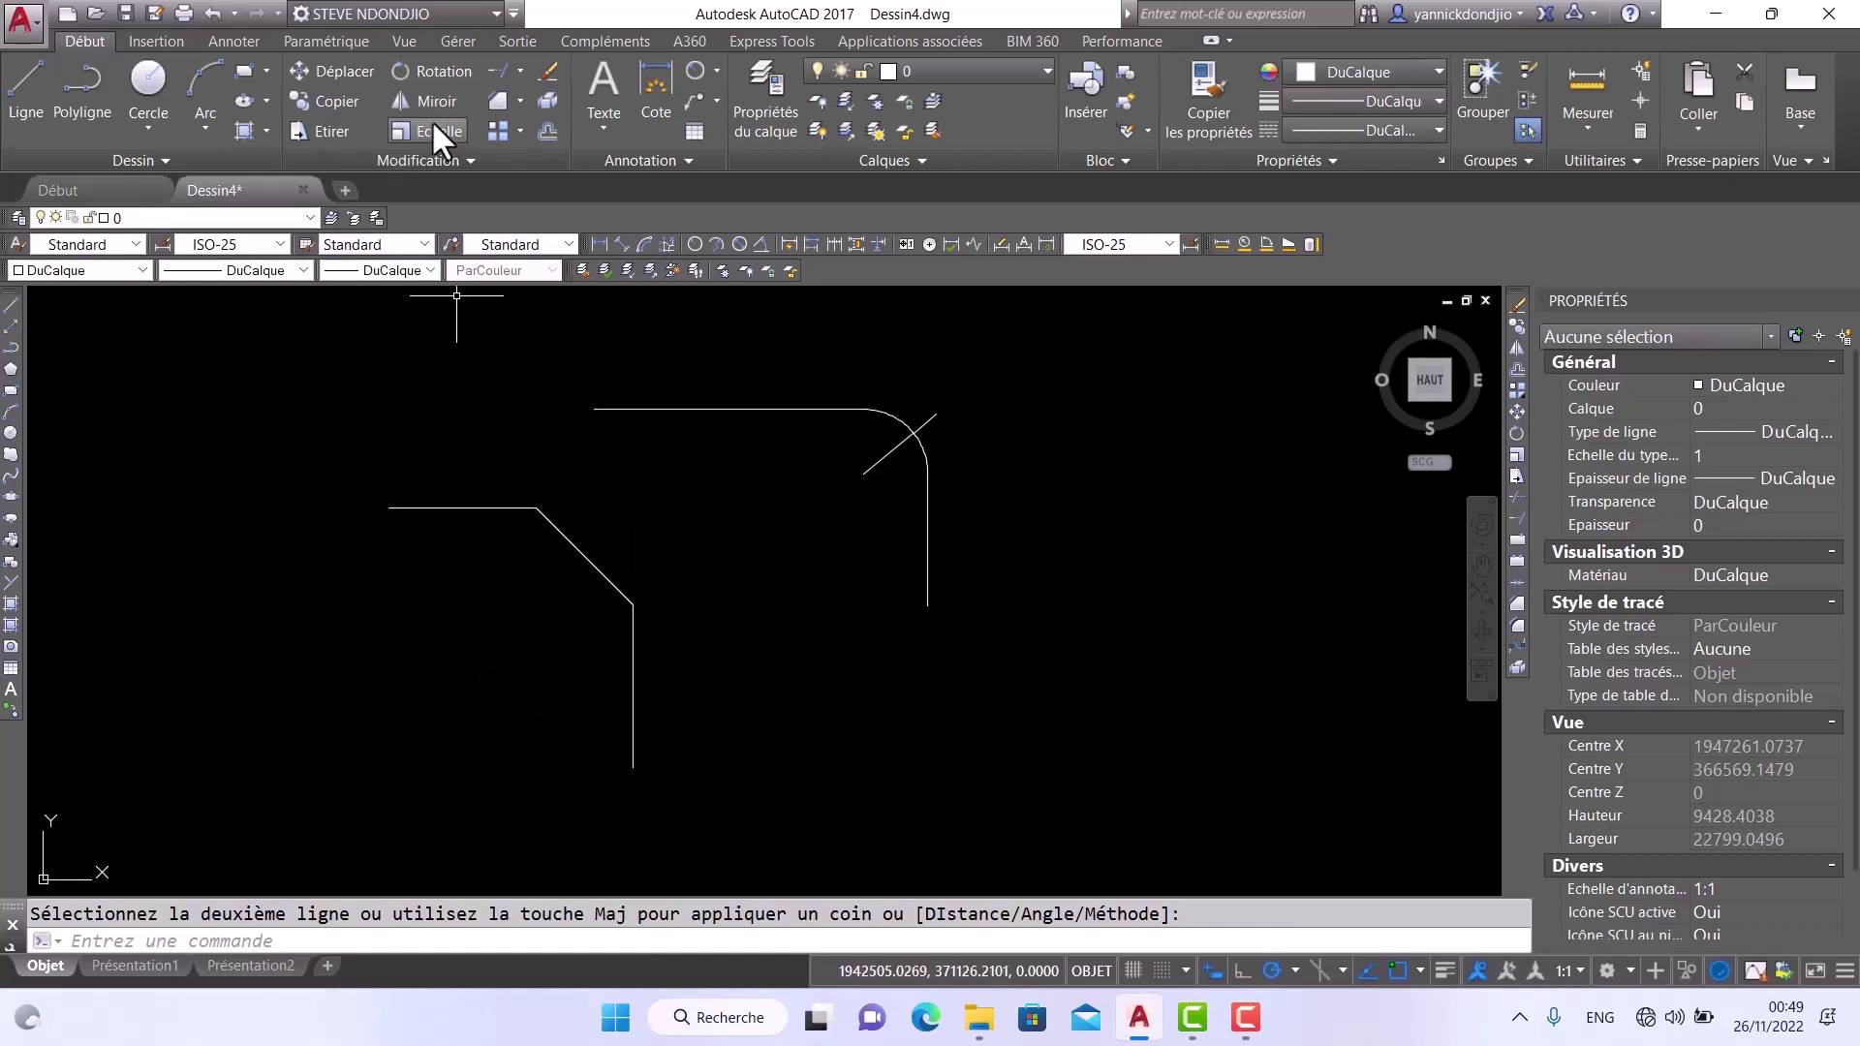
Dimension the chamfer's horizontal extent between its two endpoints, placing the dimension line below the chamfer, and check its text
{"action": "left_click", "coordinate": [647, 73]}
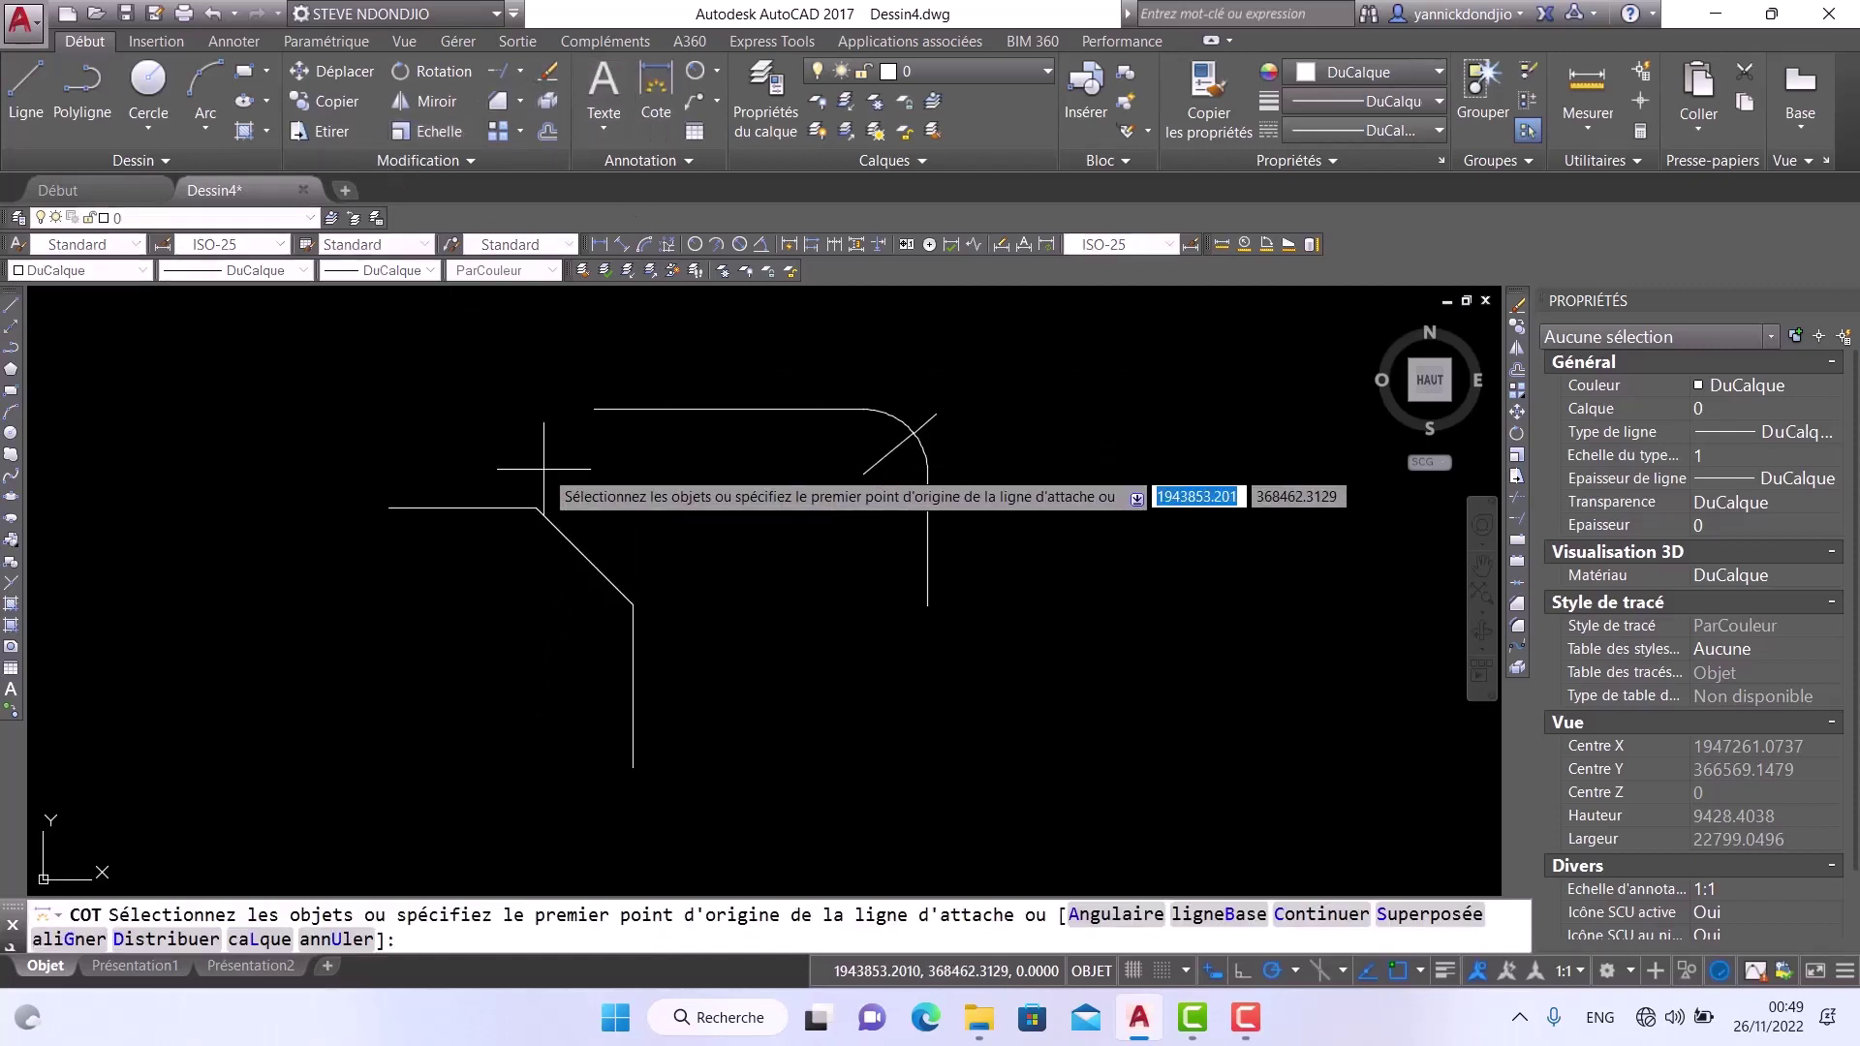
{"action": "left_click", "coordinate": [537, 506]}
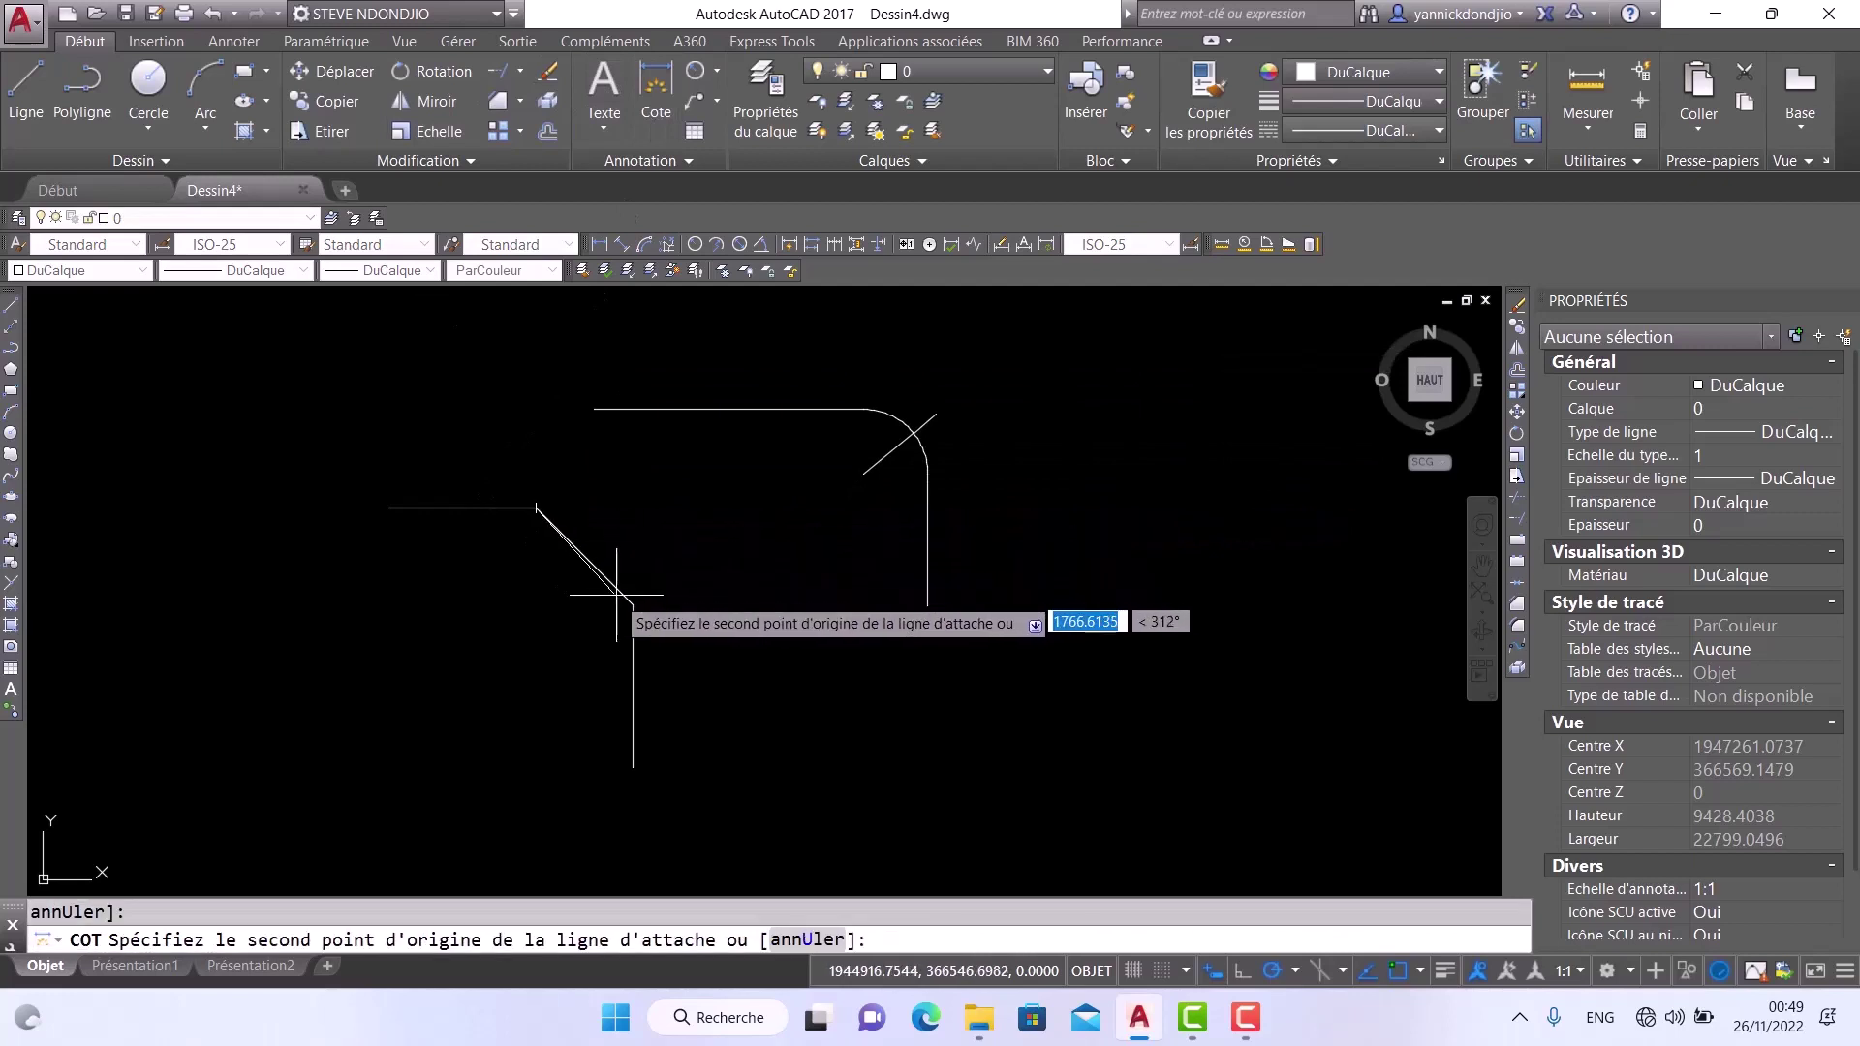
{"action": "left_click", "coordinate": [633, 605]}
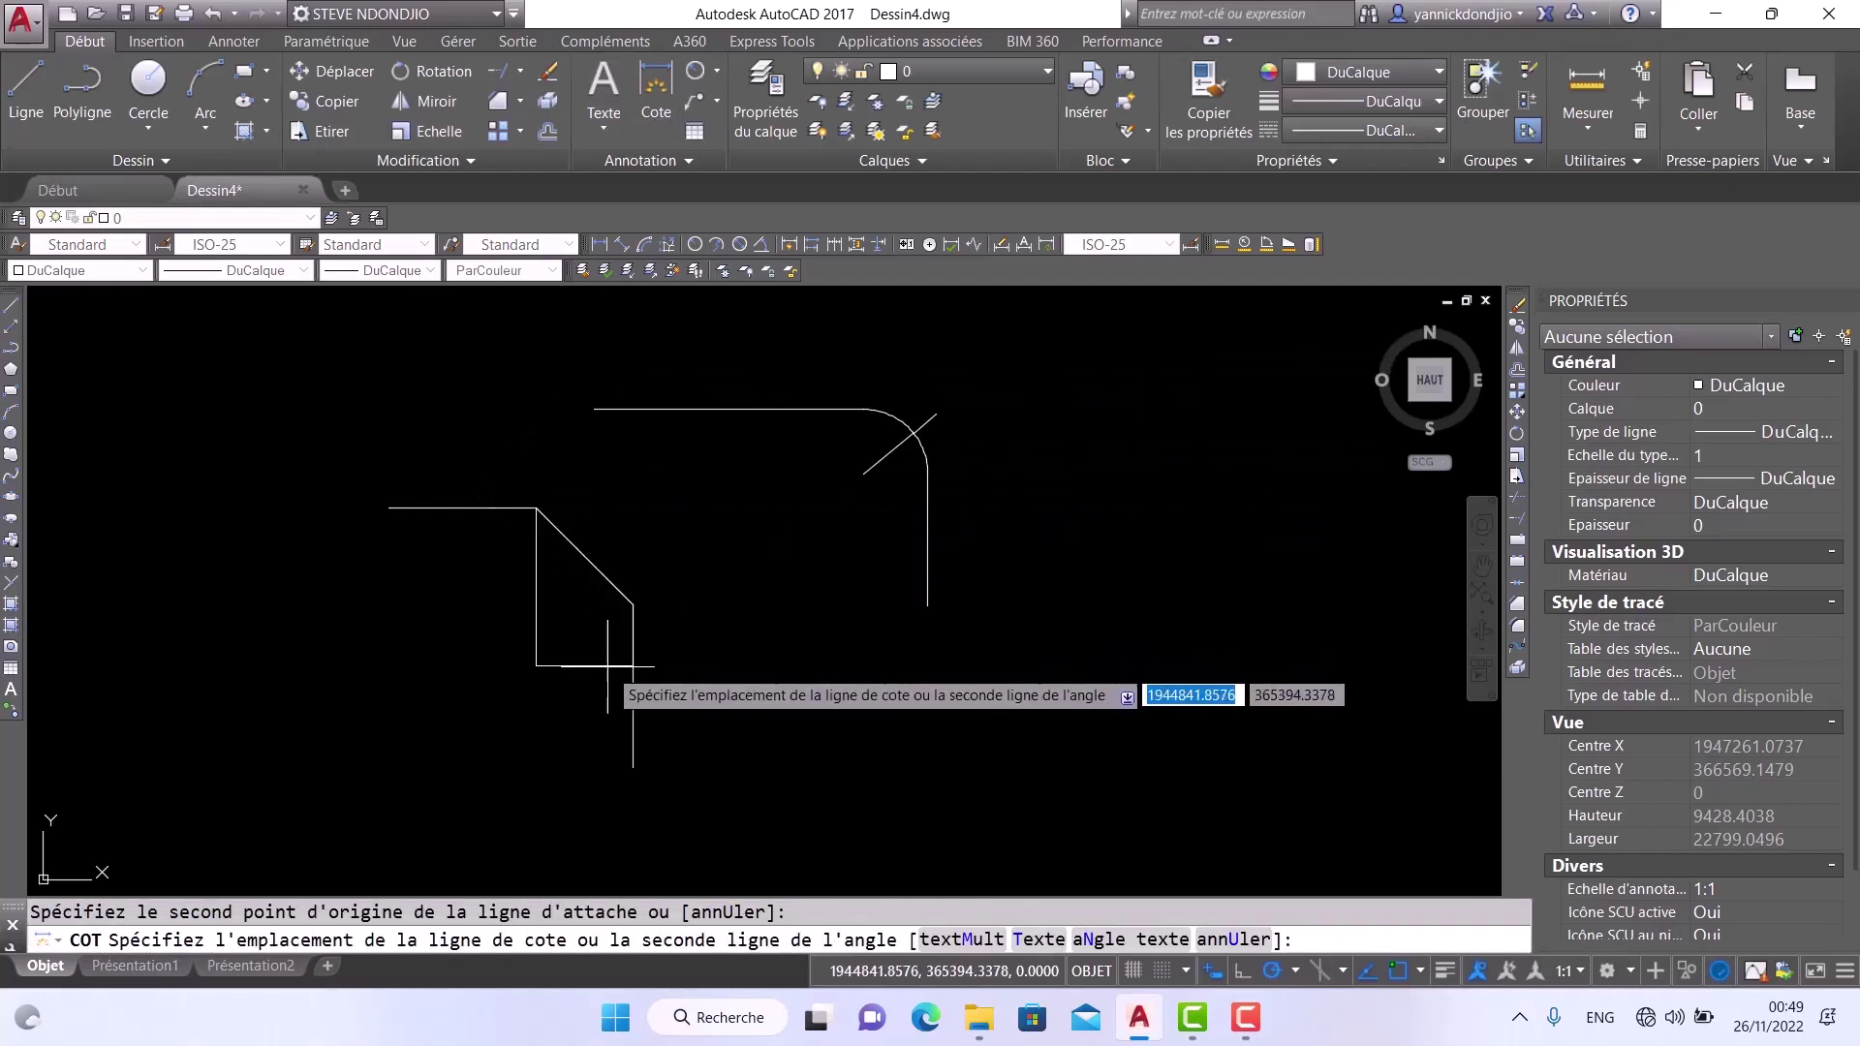
{"action": "left_click", "coordinate": [607, 669]}
{"action": "scroll", "coordinate": [560, 663], "scroll_direction": "up", "scroll_amount": 6}
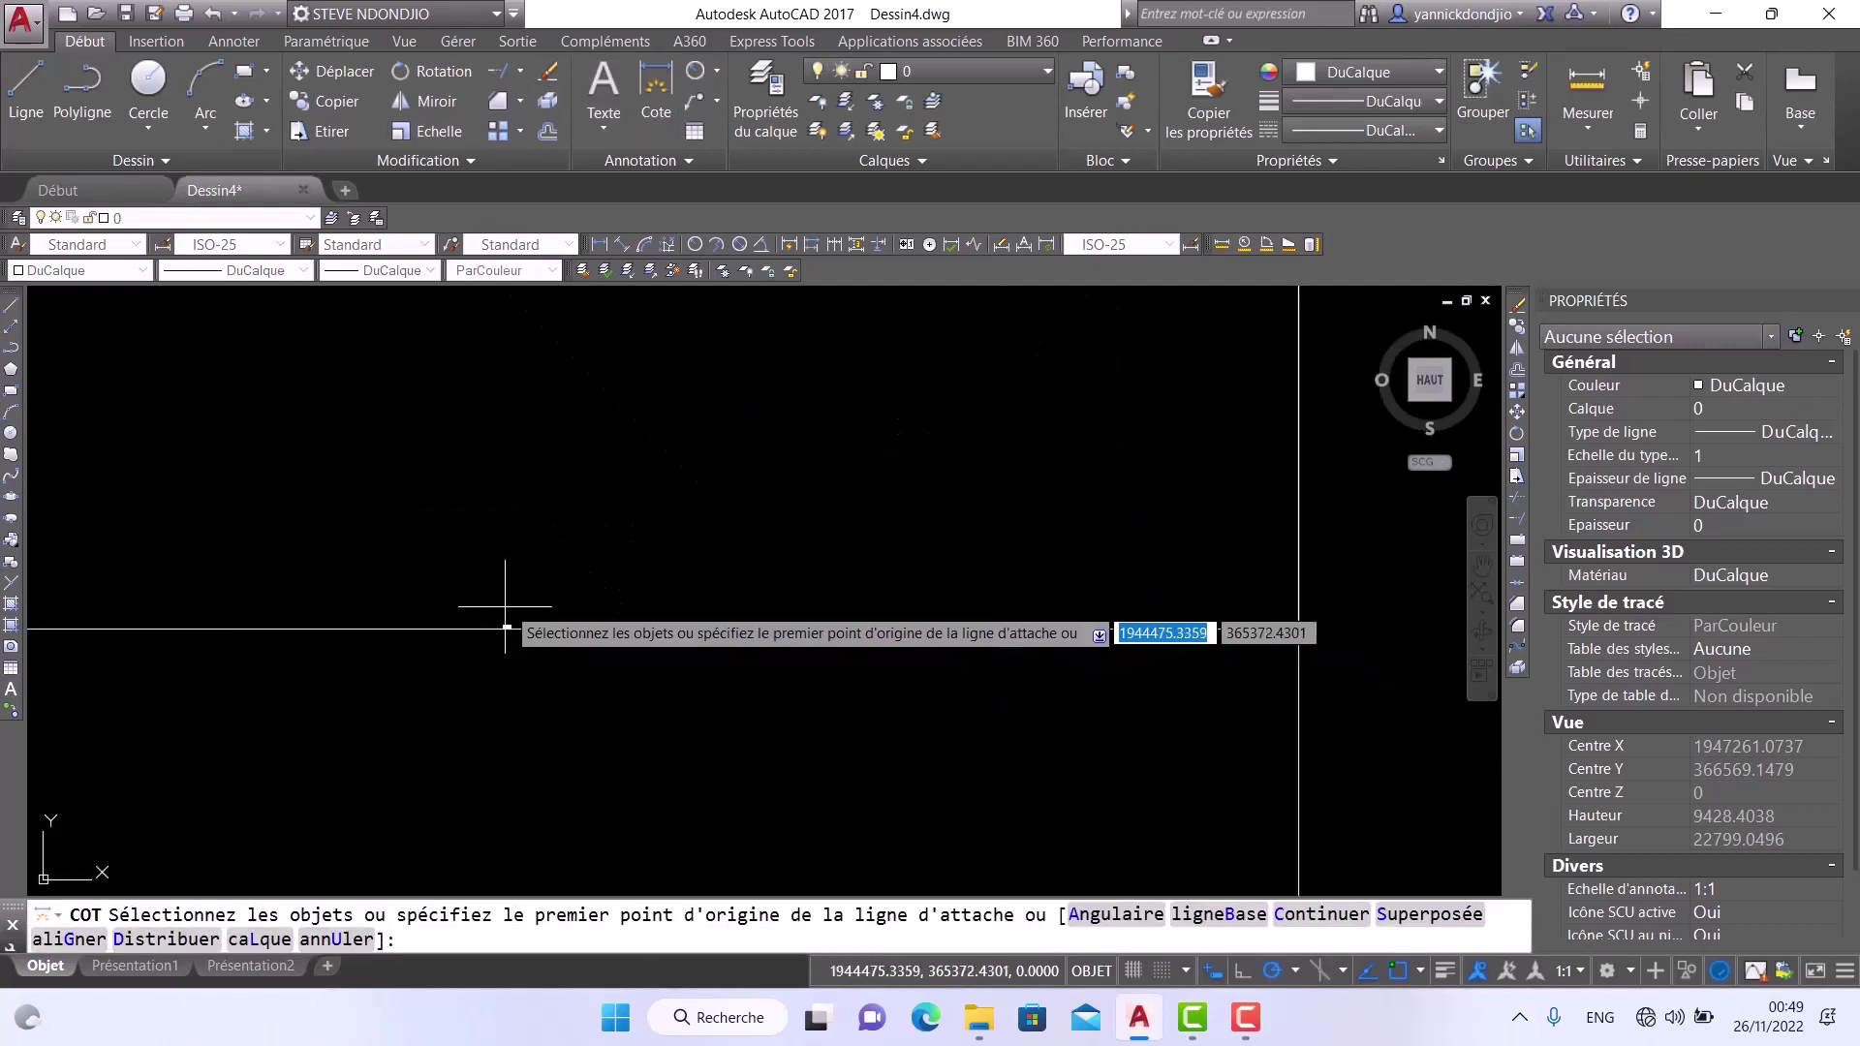
{"action": "scroll", "coordinate": [510, 663], "scroll_direction": "up", "scroll_amount": 3}
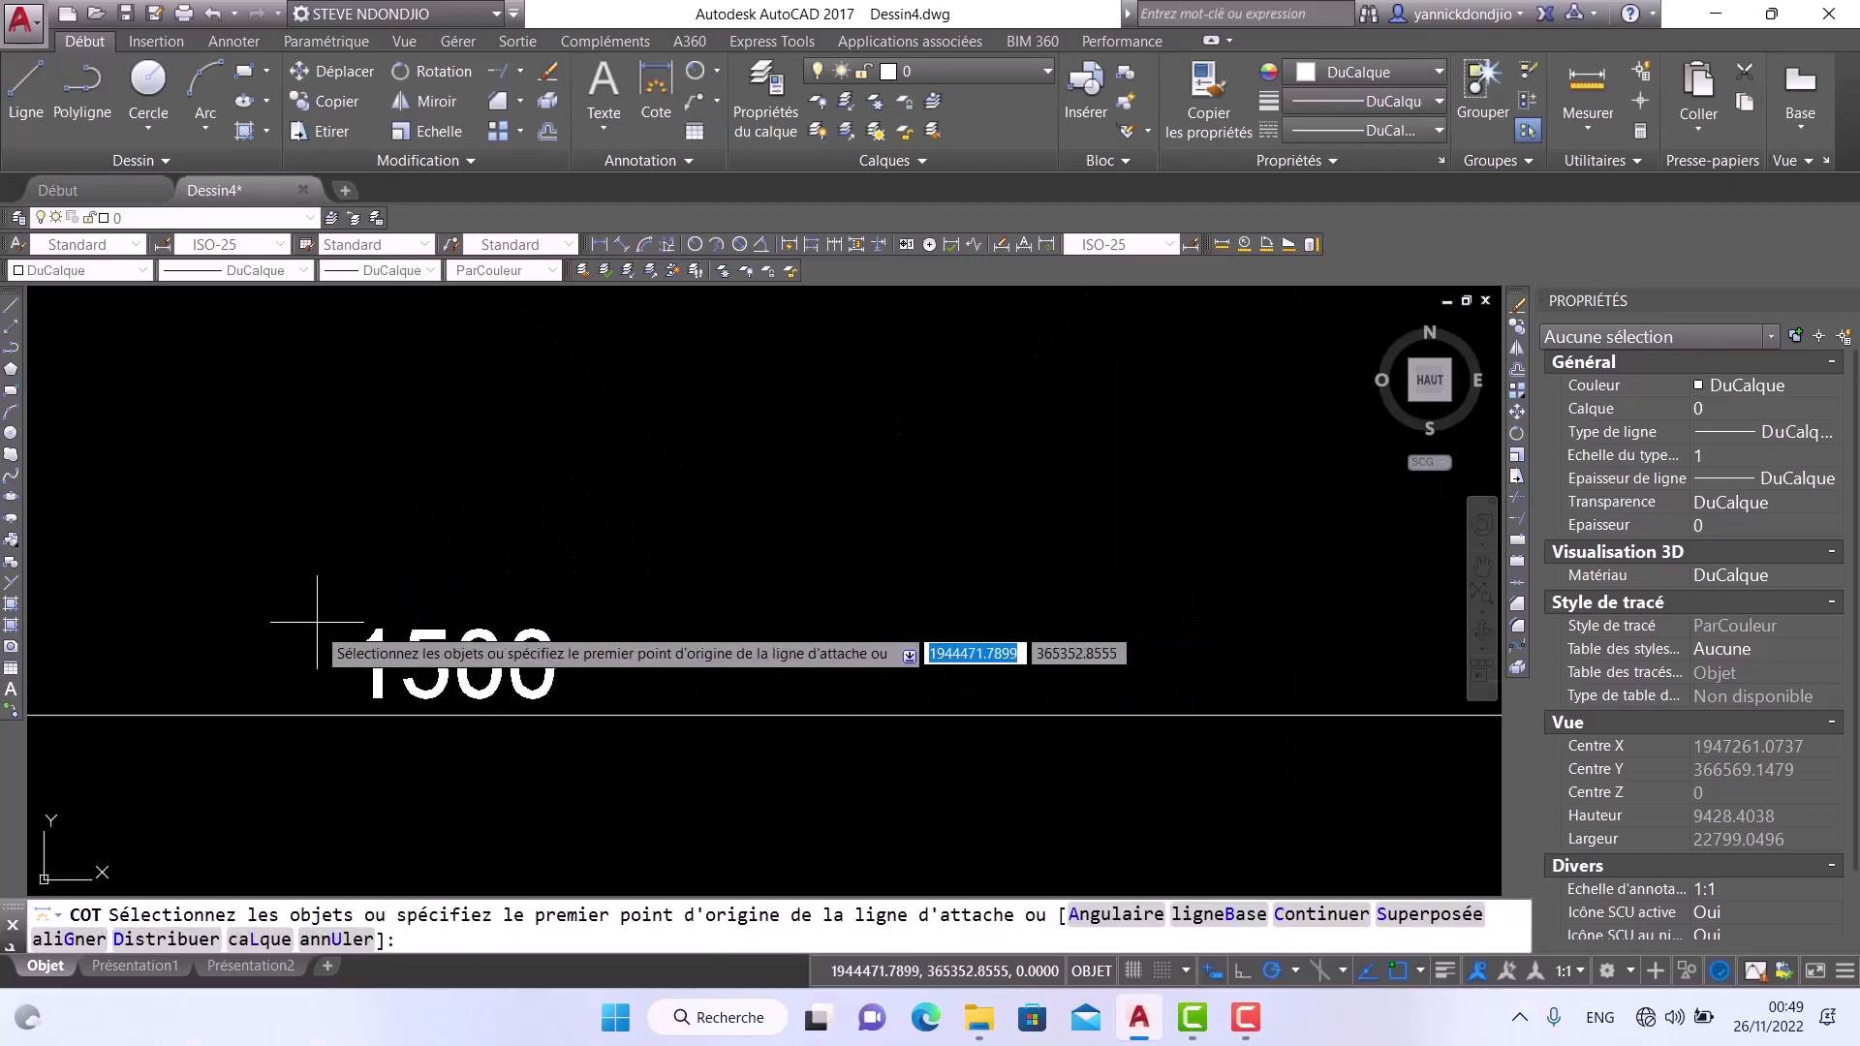
{"action": "scroll", "coordinate": [351, 596], "scroll_direction": "down", "scroll_amount": 6}
{"action": "scroll", "coordinate": [468, 534], "scroll_direction": "up", "scroll_amount": 4}
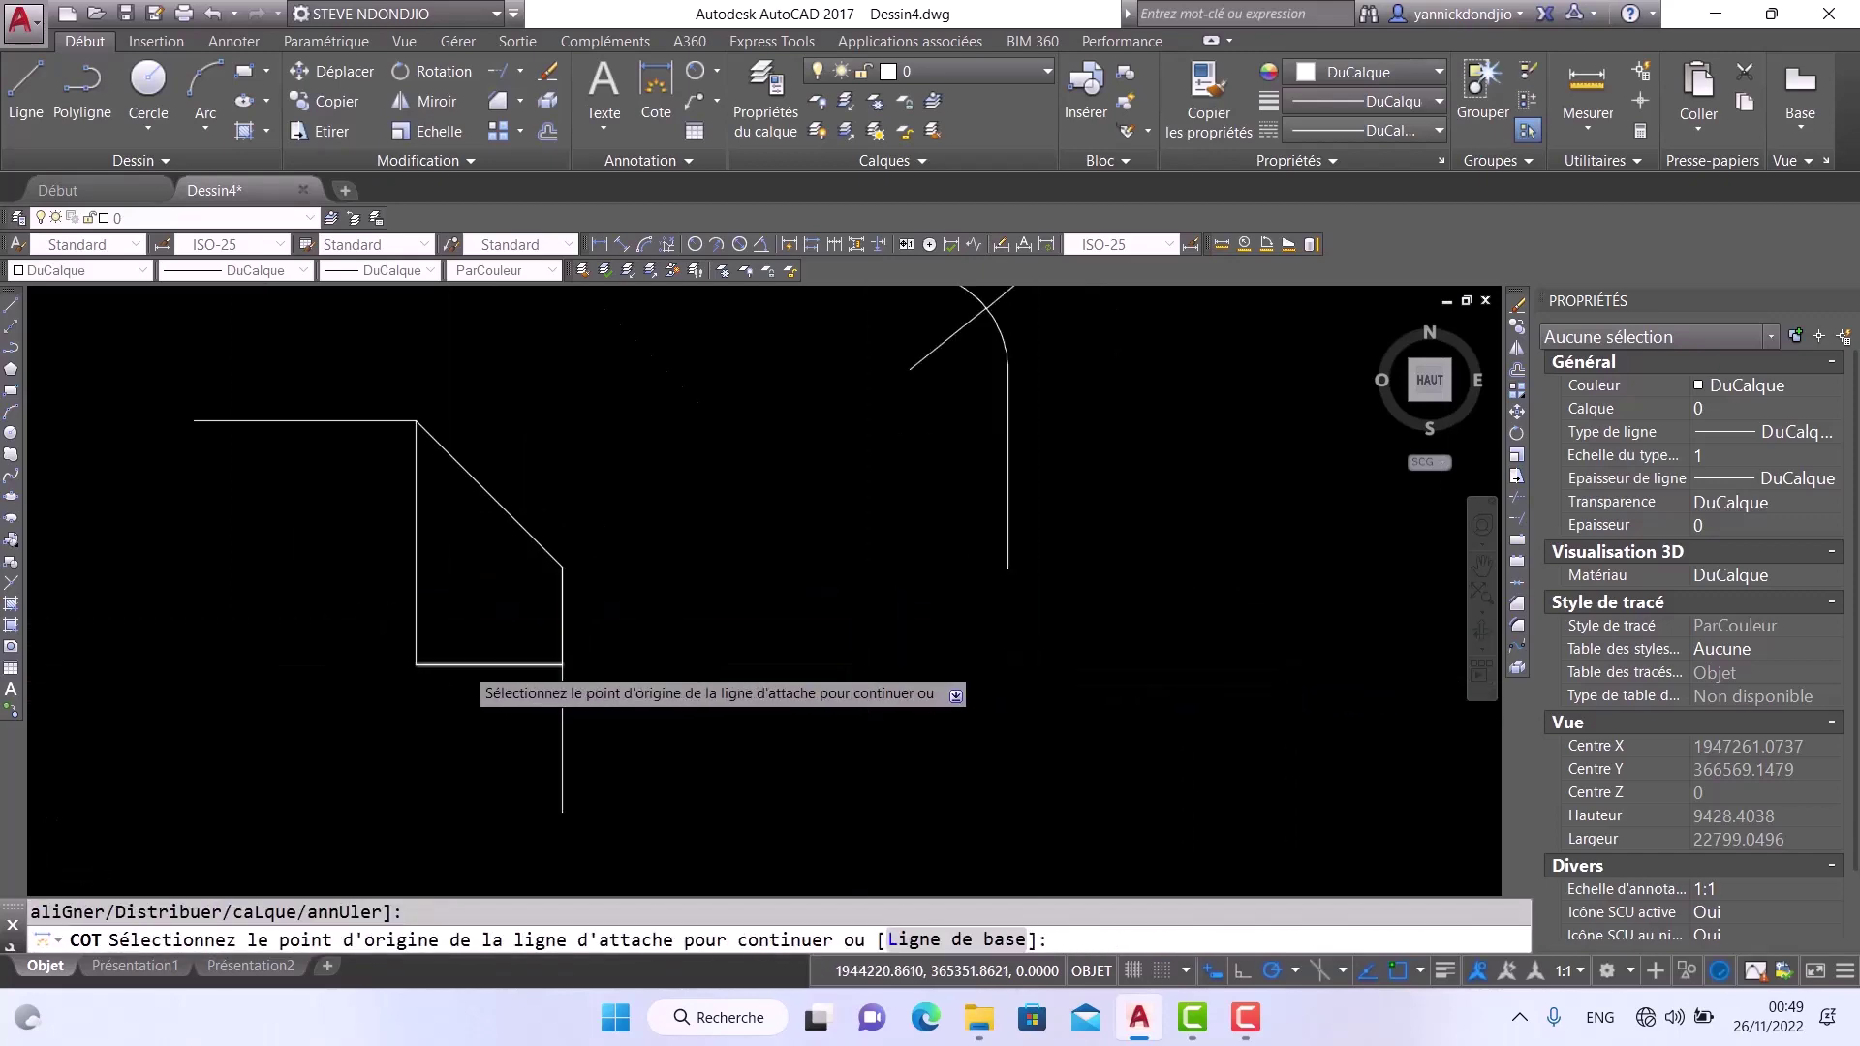
{"action": "scroll", "coordinate": [461, 525], "scroll_direction": "up", "scroll_amount": 4}
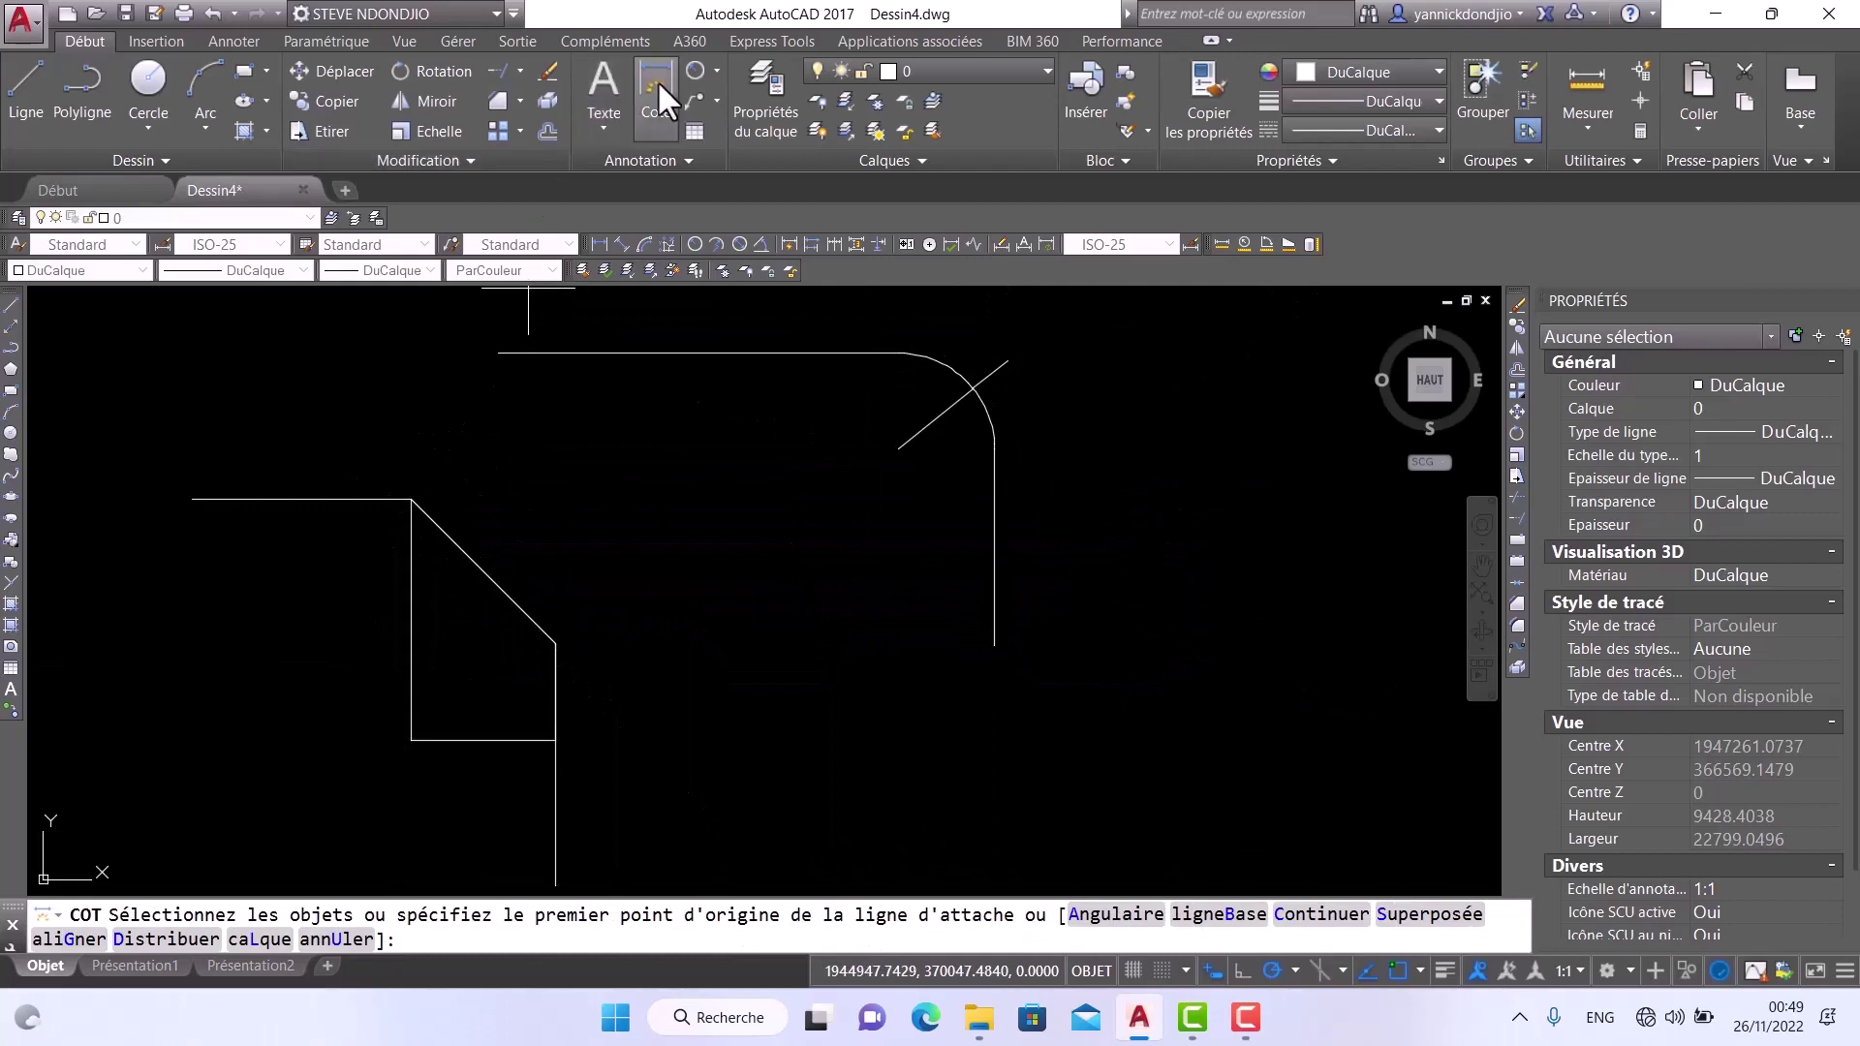
Add an angular dimension between the horizontal line and the chamfer, placing its arc to the right of the corner, and check its text
{"action": "left_click", "coordinate": [711, 74]}
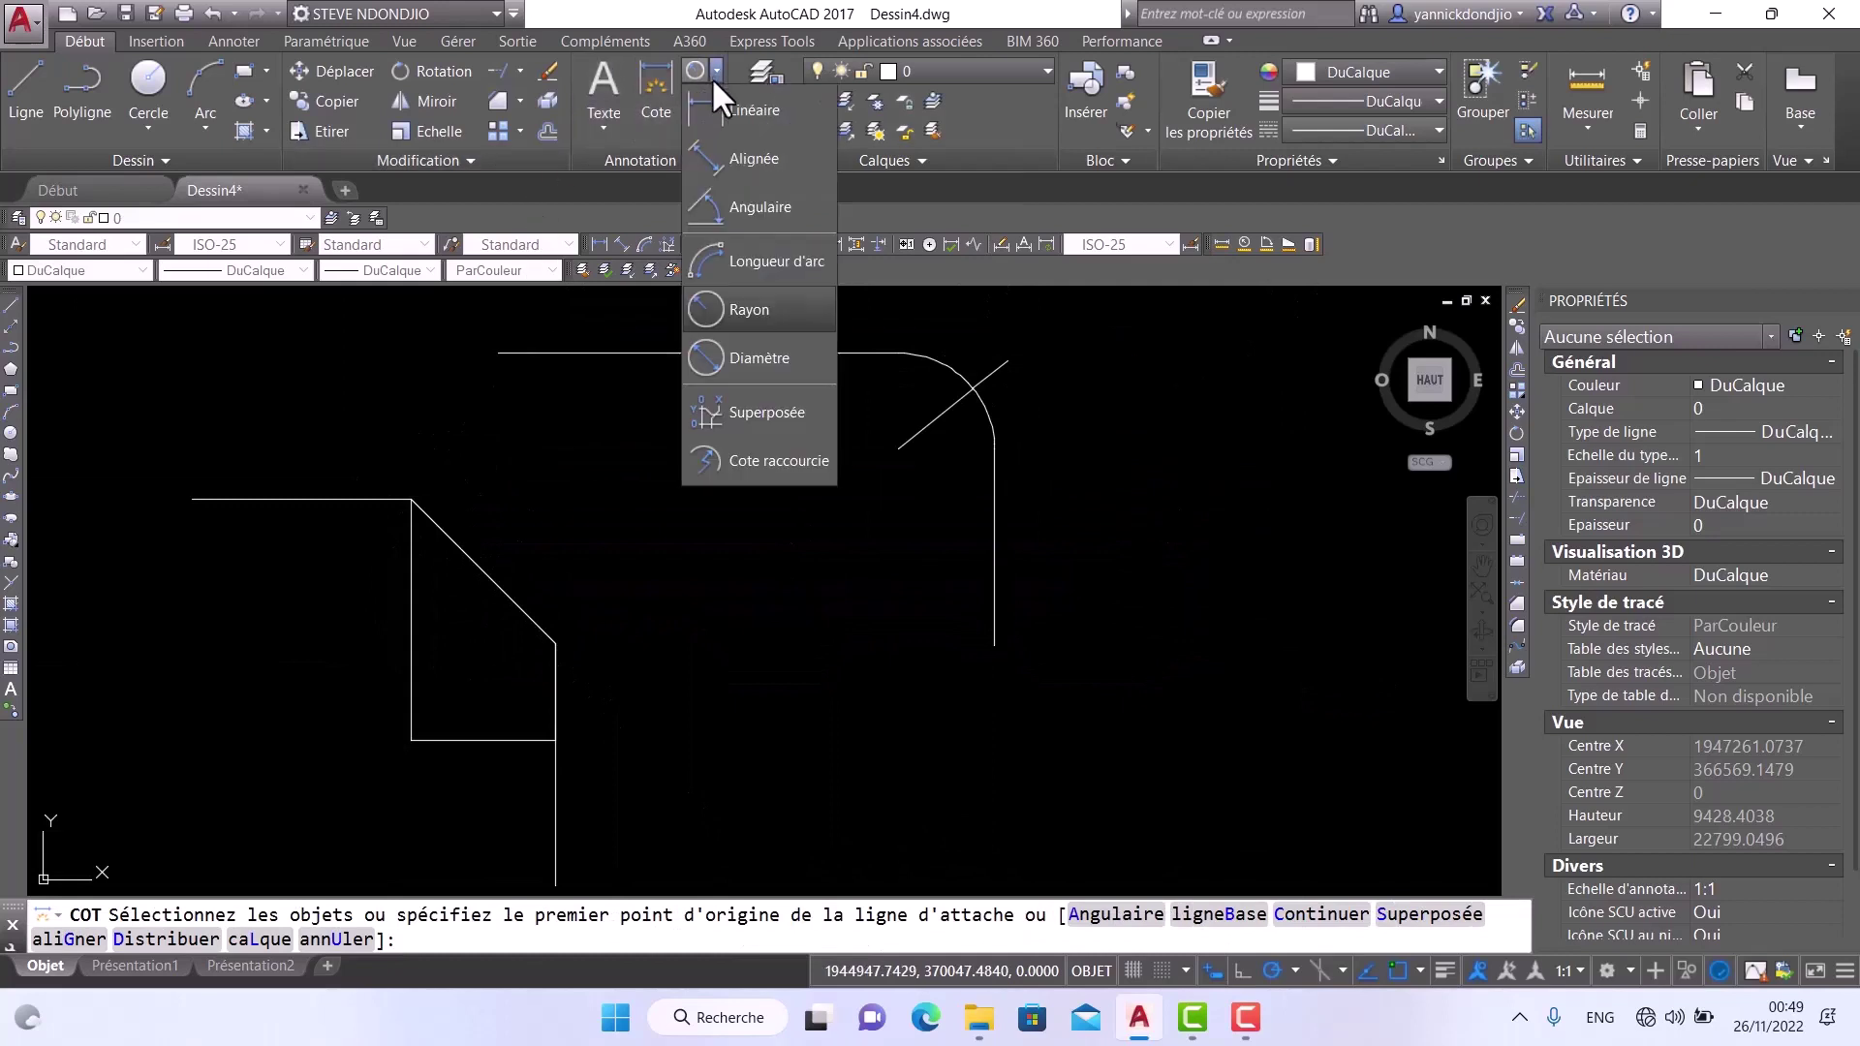
{"action": "left_click", "coordinate": [752, 212]}
{"action": "left_click", "coordinate": [362, 500]}
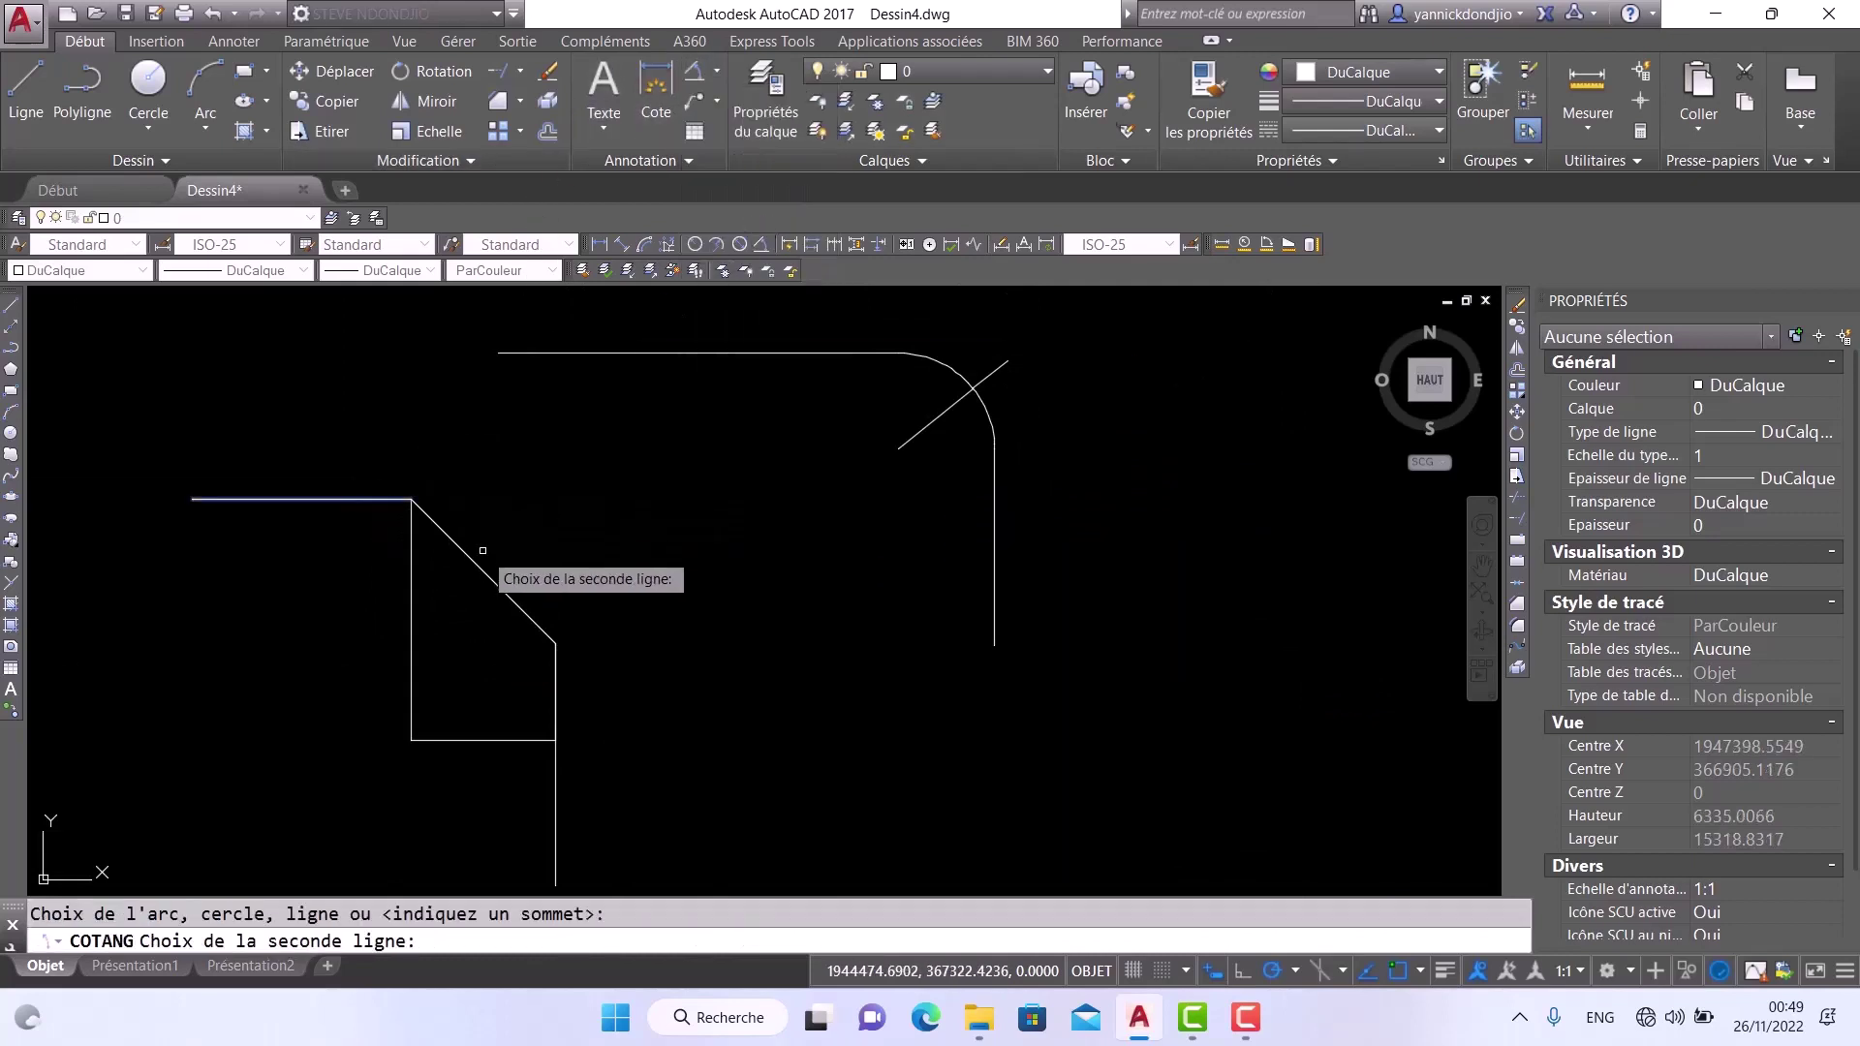
{"action": "left_click", "coordinate": [482, 572]}
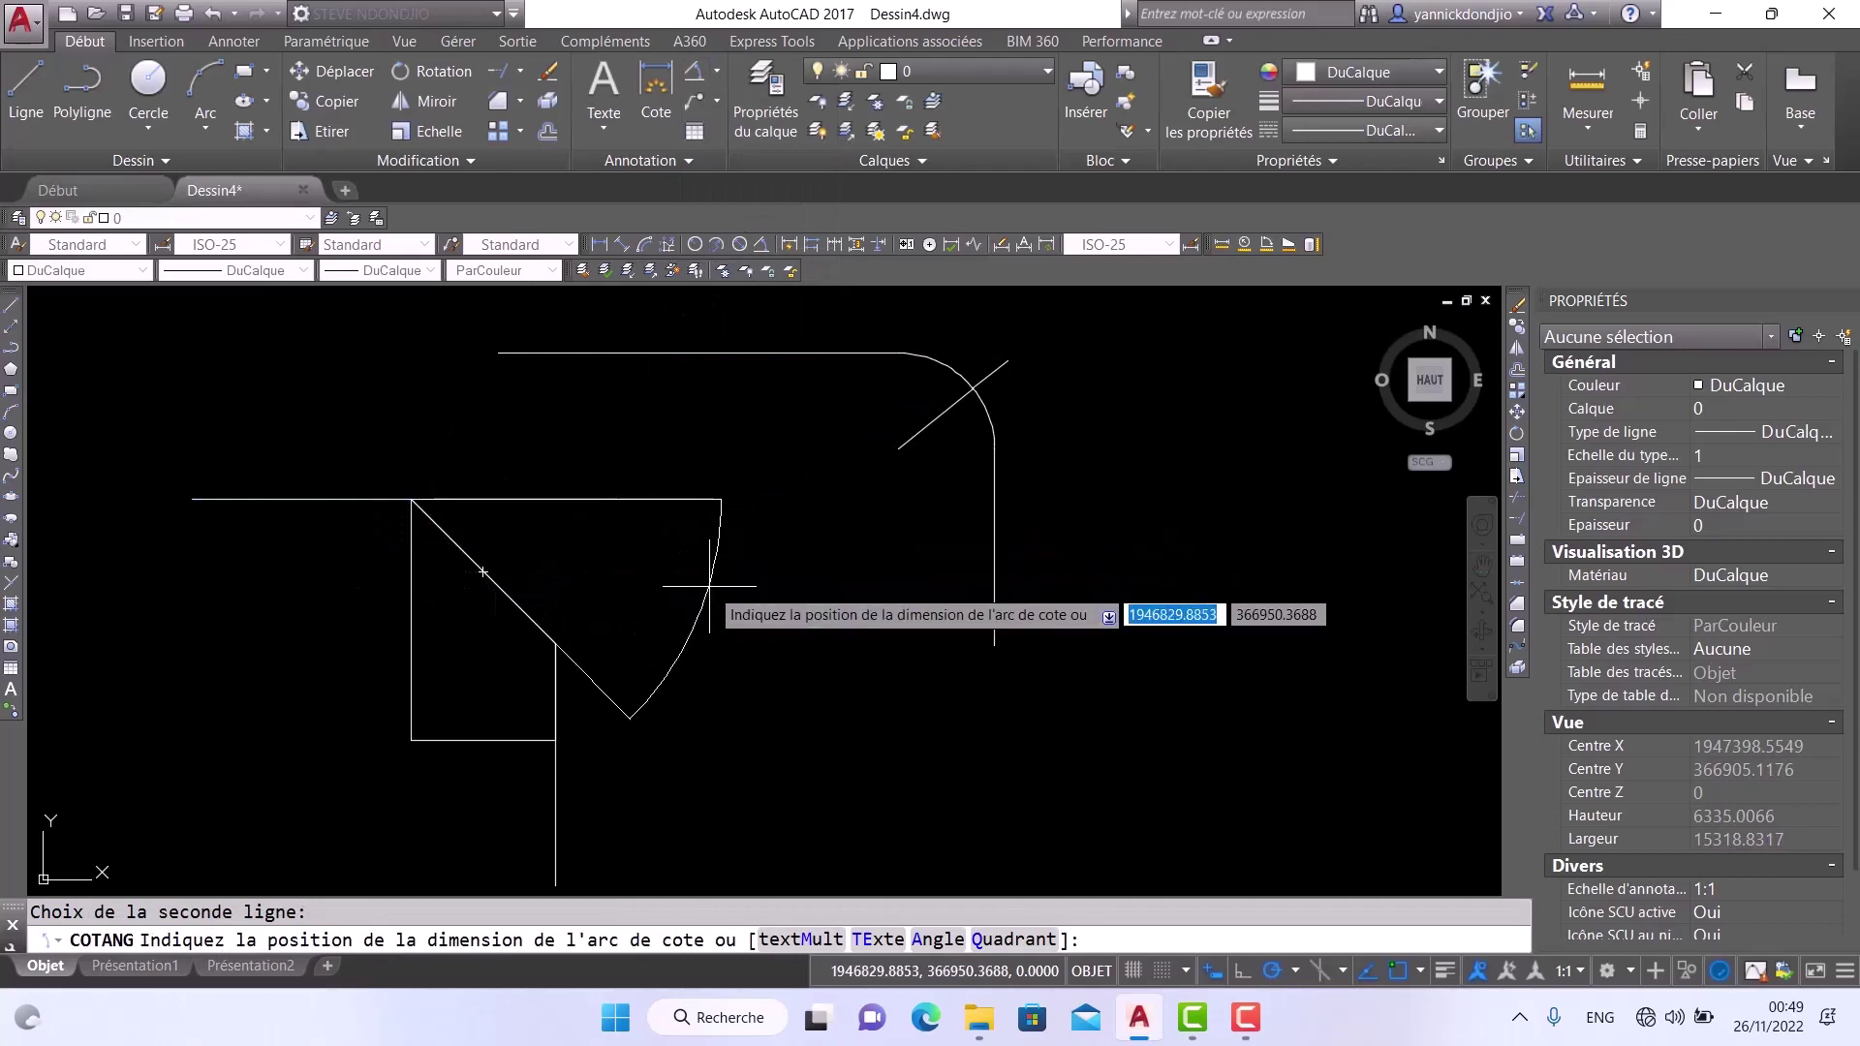
{"action": "left_click", "coordinate": [717, 625]}
{"action": "scroll", "coordinate": [733, 648], "scroll_direction": "up", "scroll_amount": 15}
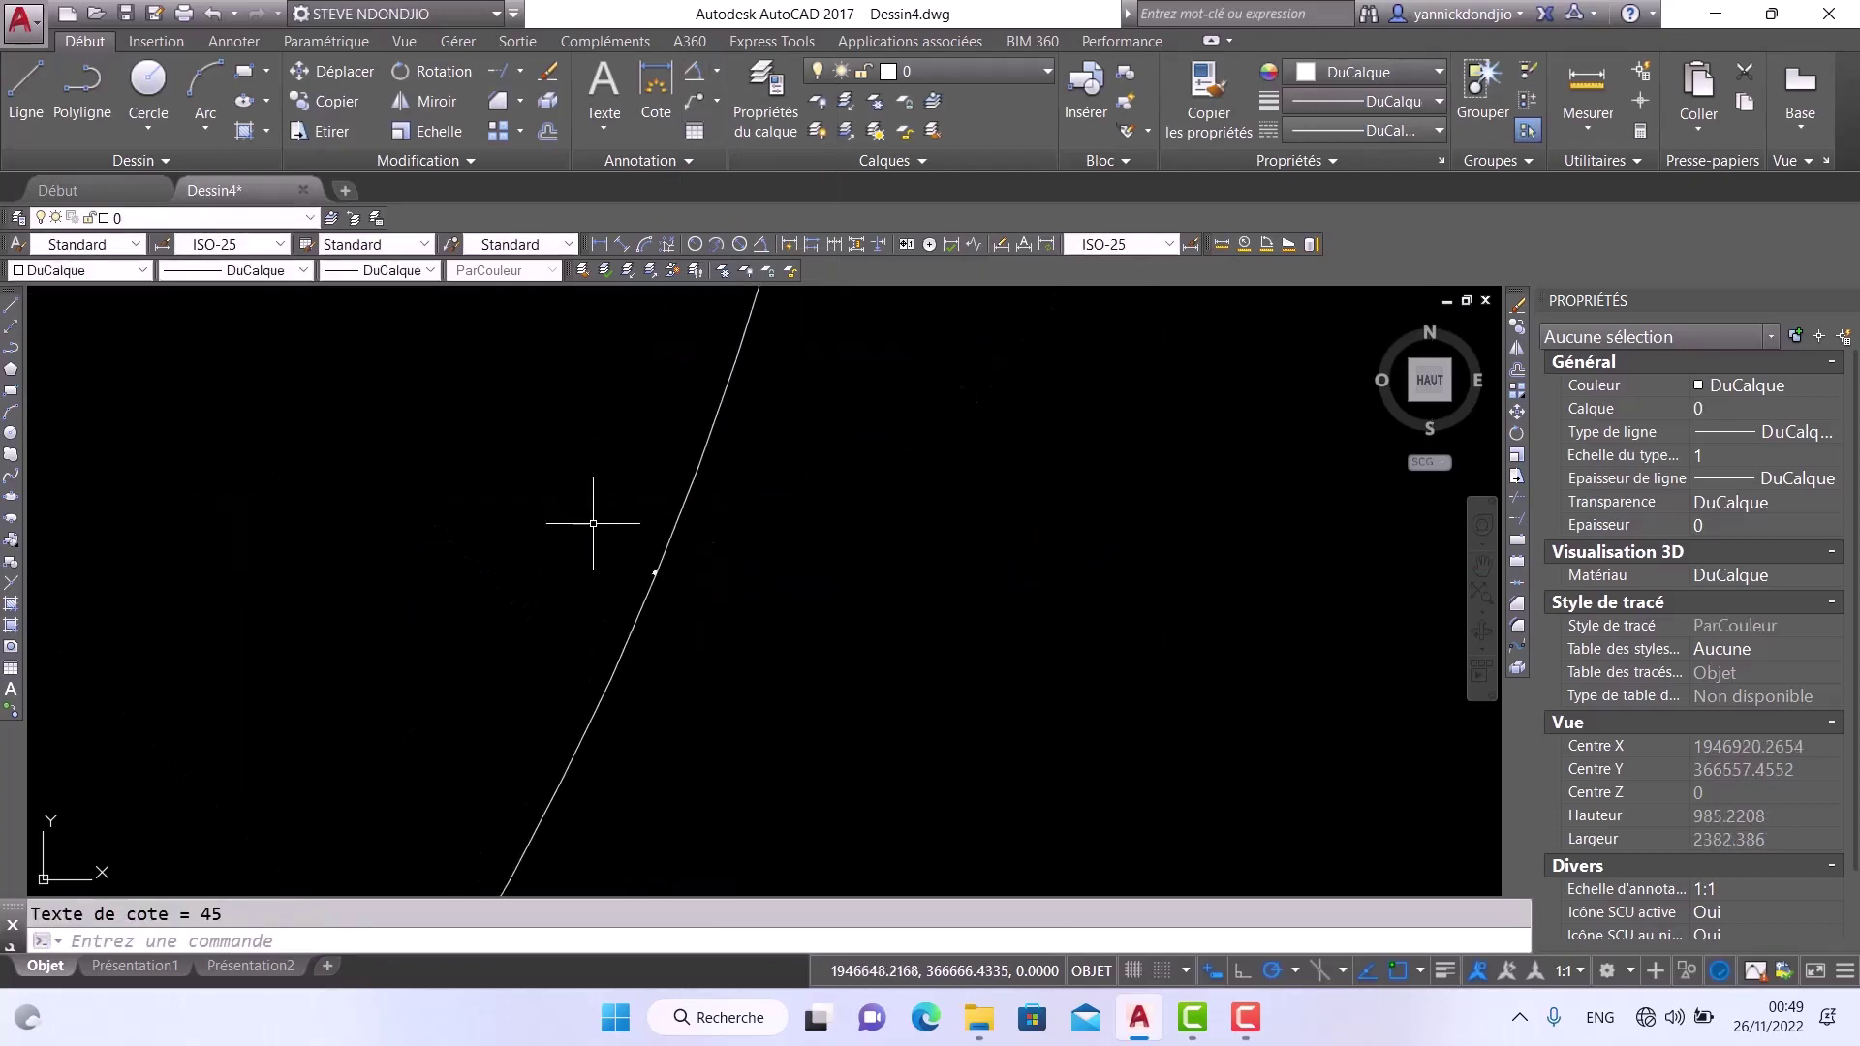
{"action": "scroll", "coordinate": [759, 670], "scroll_direction": "up", "scroll_amount": 2}
{"action": "scroll", "coordinate": [707, 620], "scroll_direction": "down", "scroll_amount": 8}
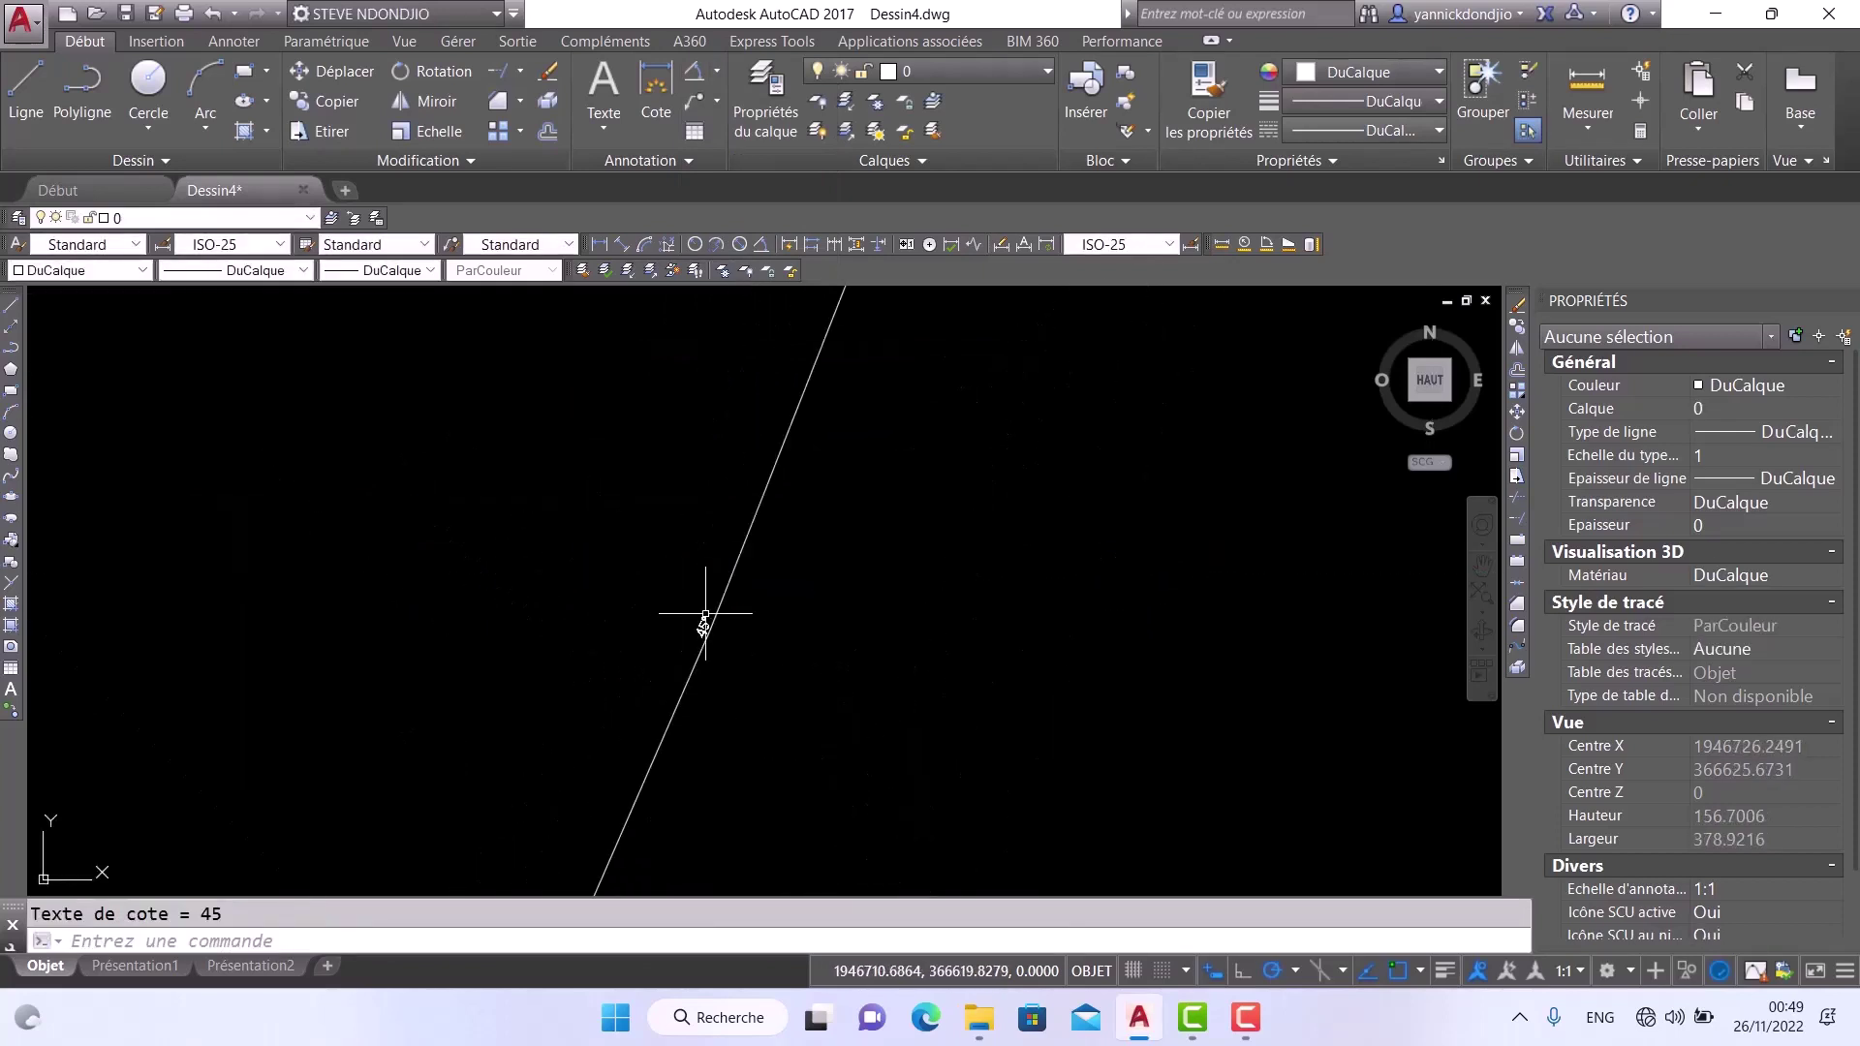
{"action": "scroll", "coordinate": [706, 616], "scroll_direction": "down", "scroll_amount": 9}
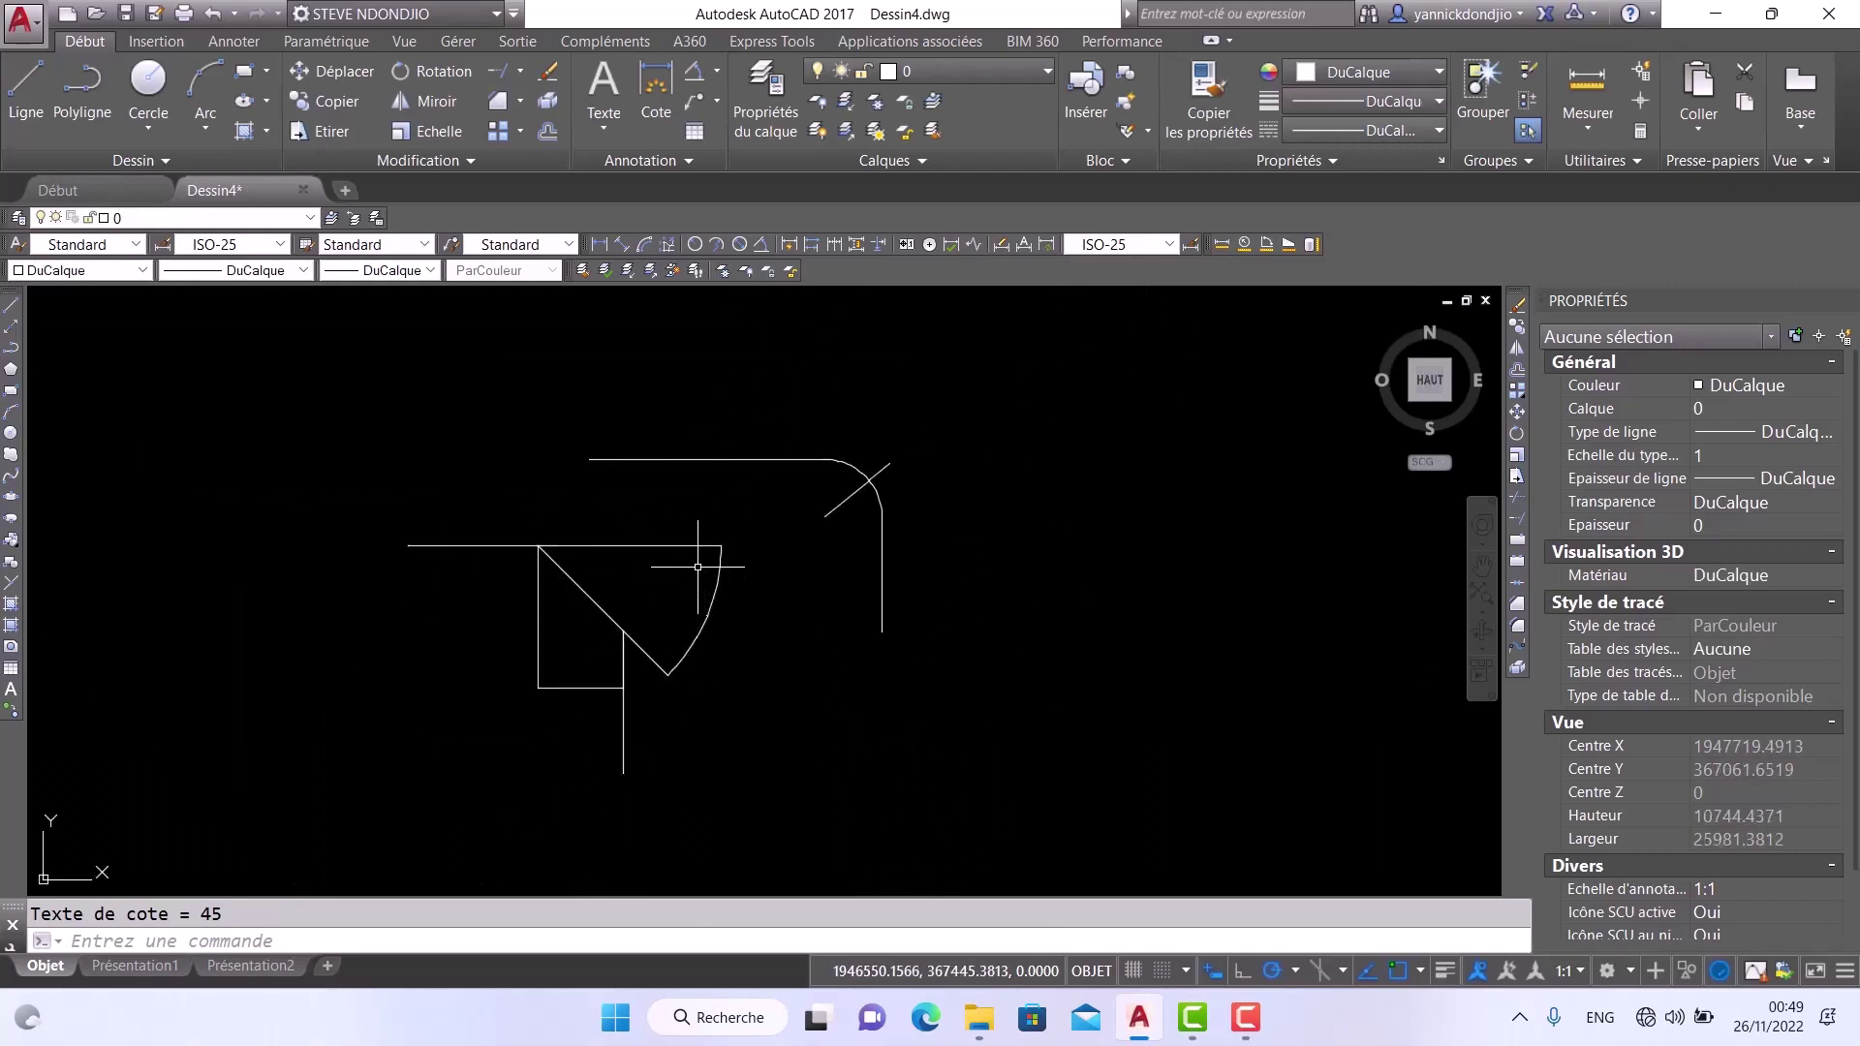
Draw a polyline with a single downward-bulging arc segment in the empty area to the right of the chamfer and fillet examples
{"action": "scroll", "coordinate": [697, 517], "scroll_direction": "down", "scroll_amount": 3}
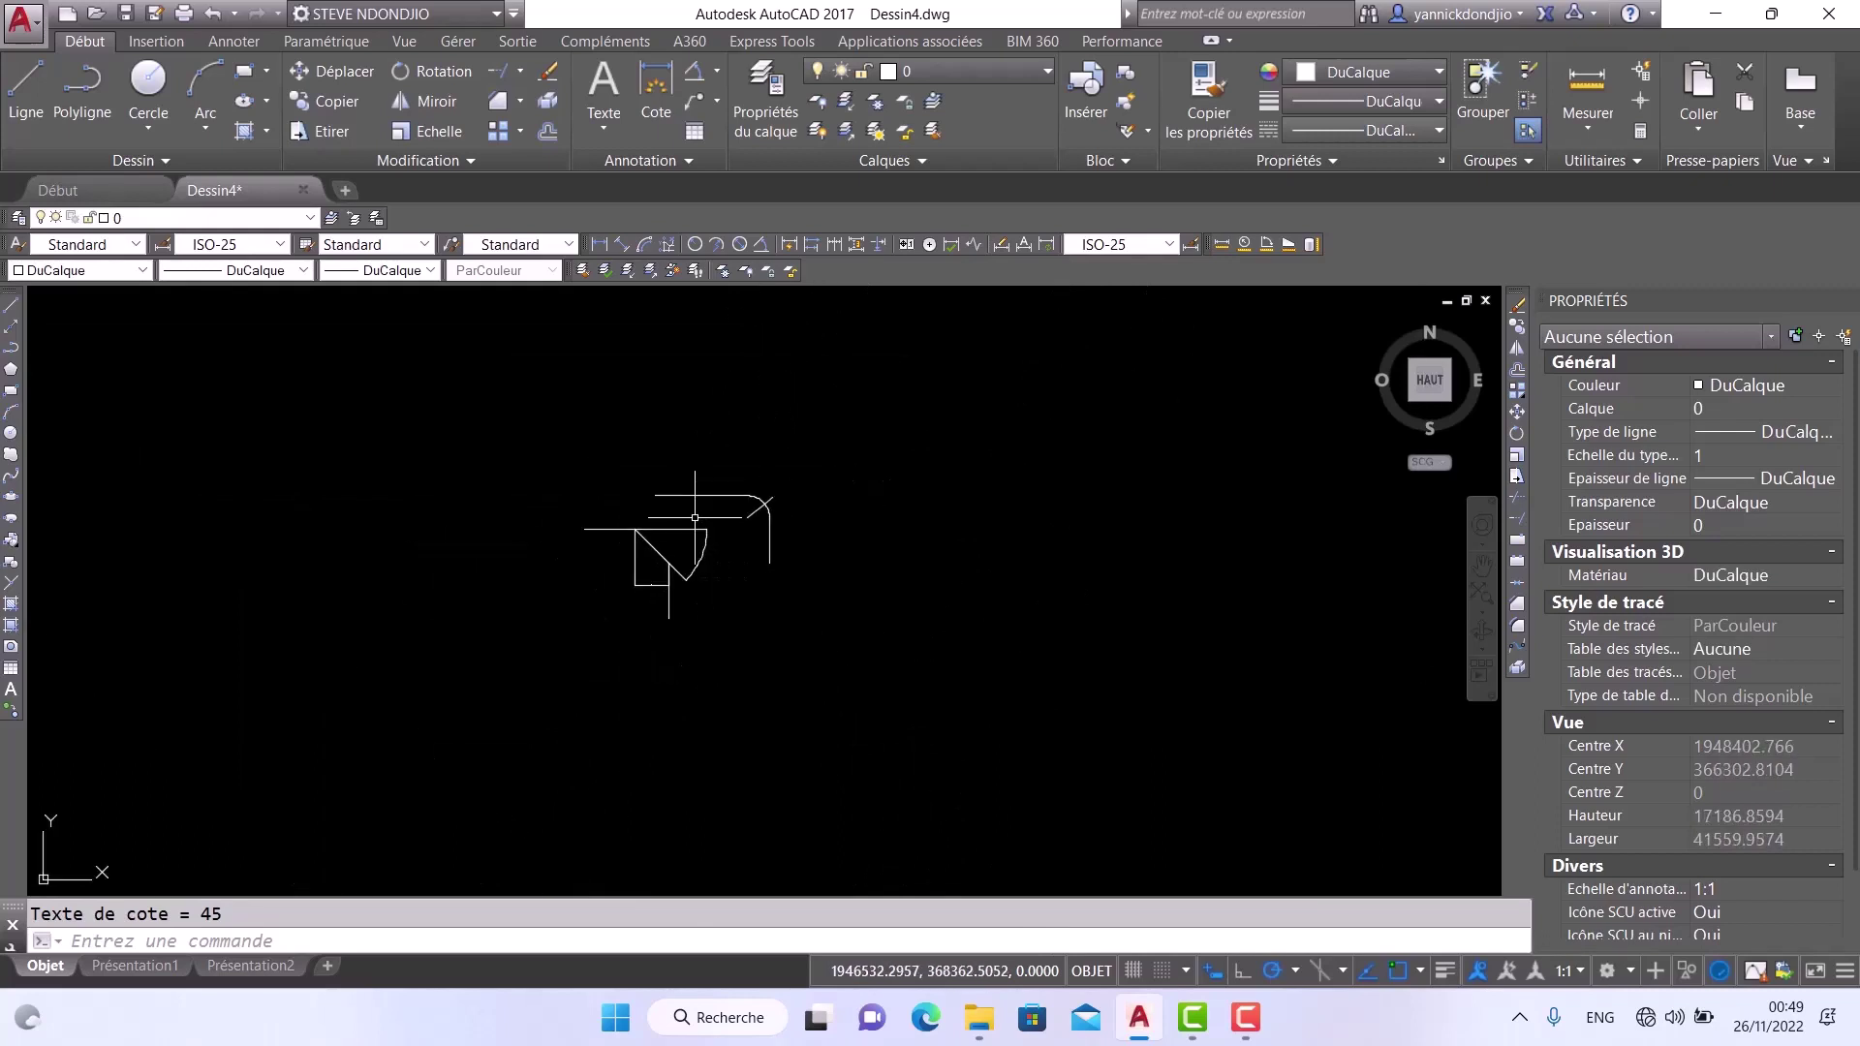
{"action": "scroll", "coordinate": [465, 748], "scroll_direction": "down", "scroll_amount": 3}
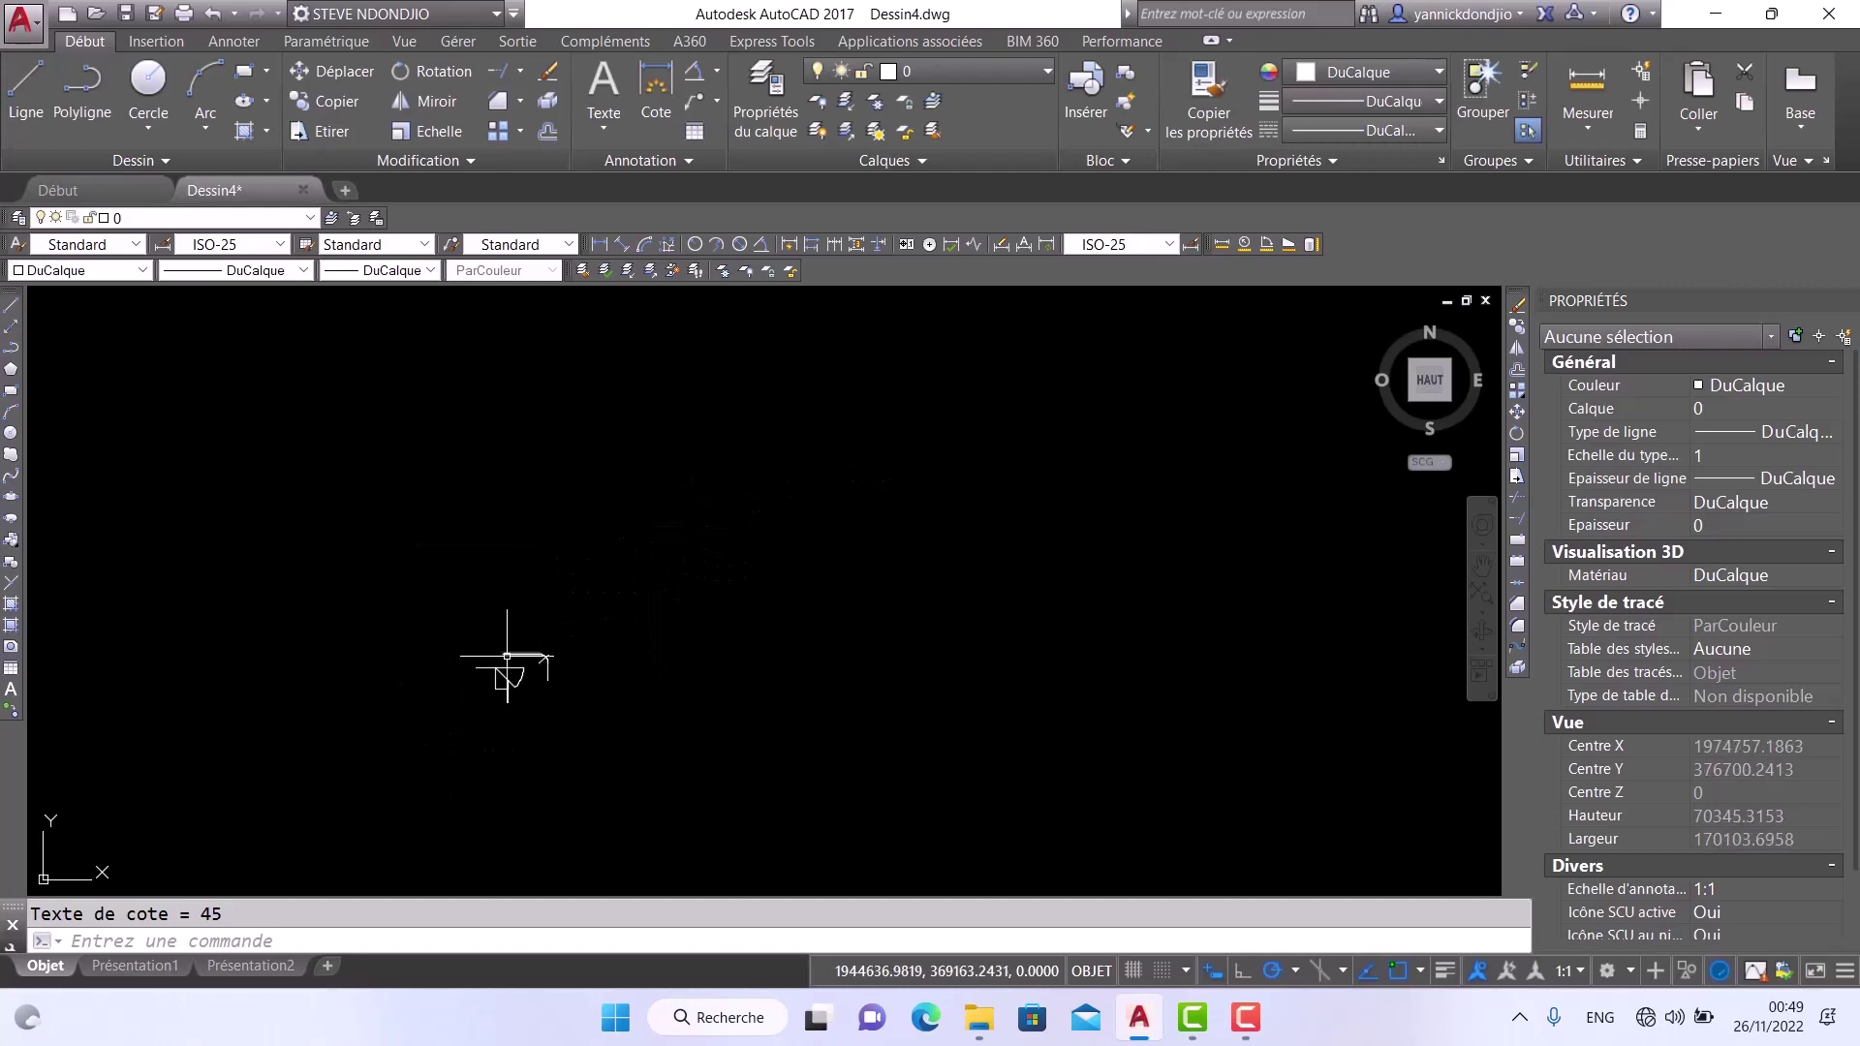
{"action": "left_click", "coordinate": [521, 100]}
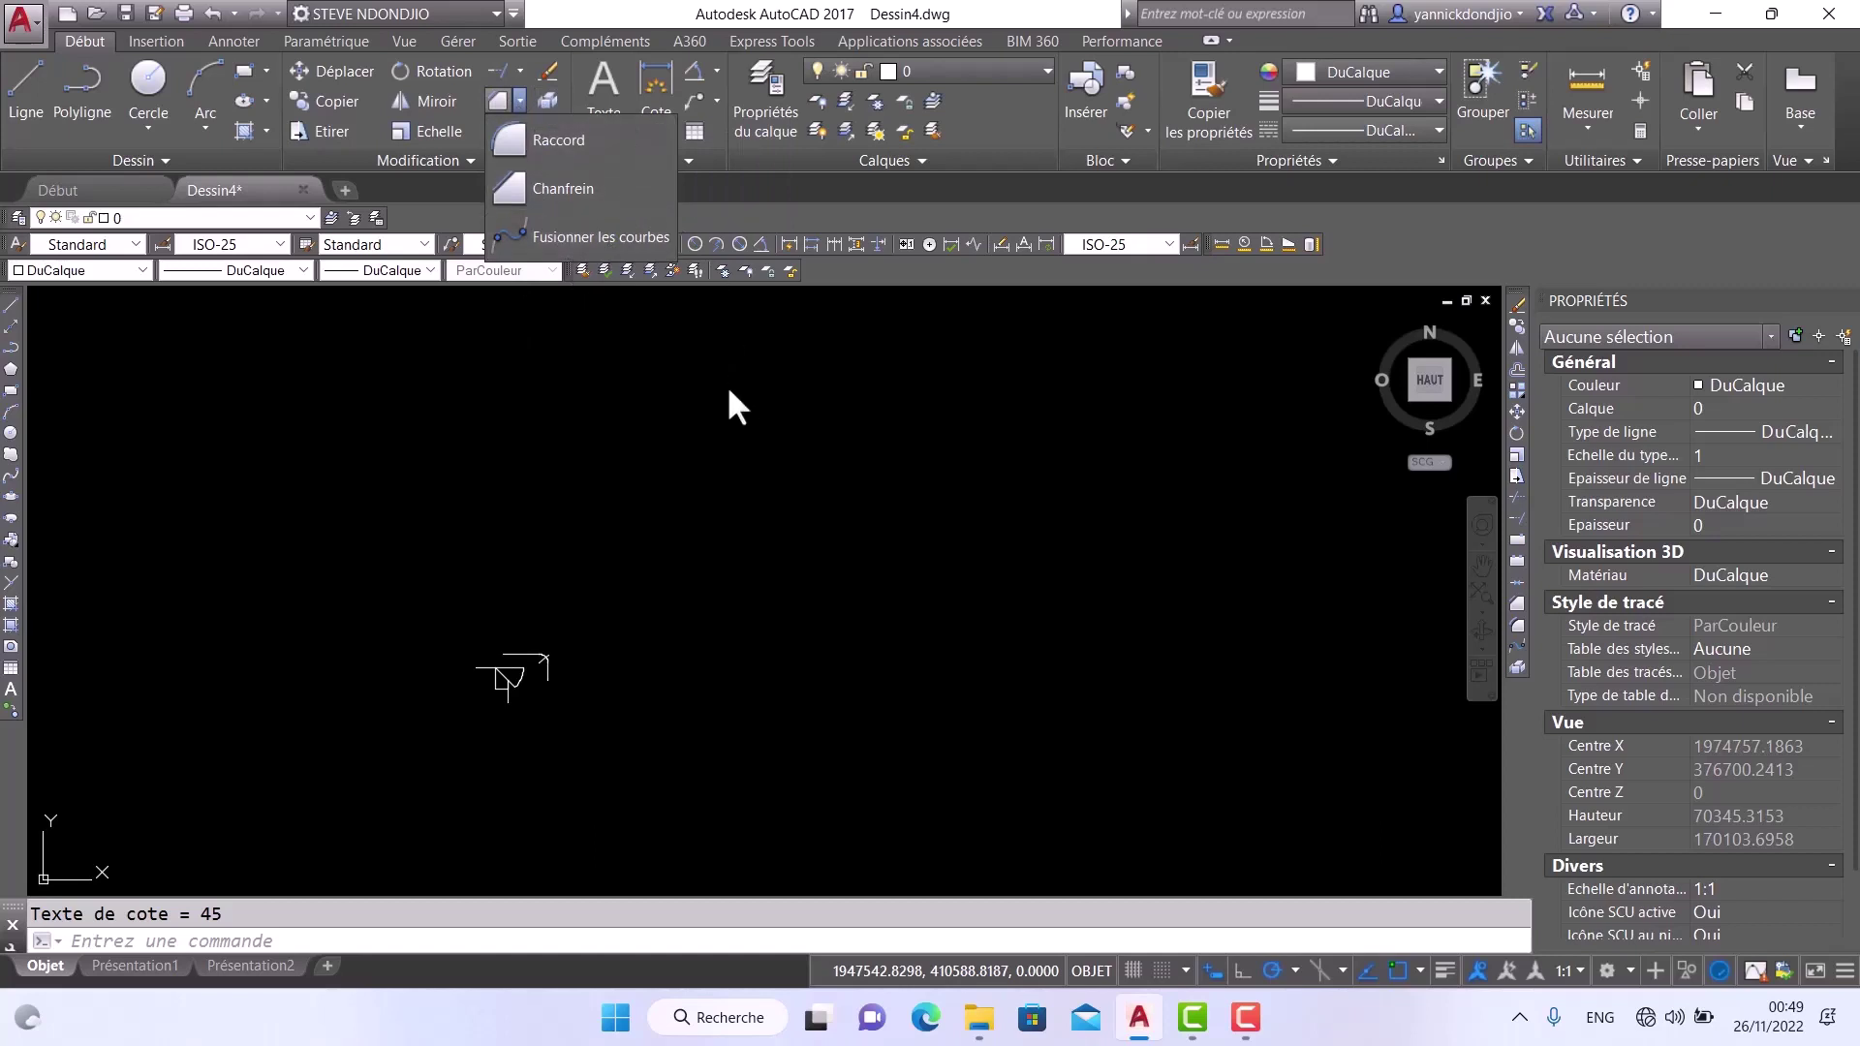
{"action": "key", "text": "Escape"}
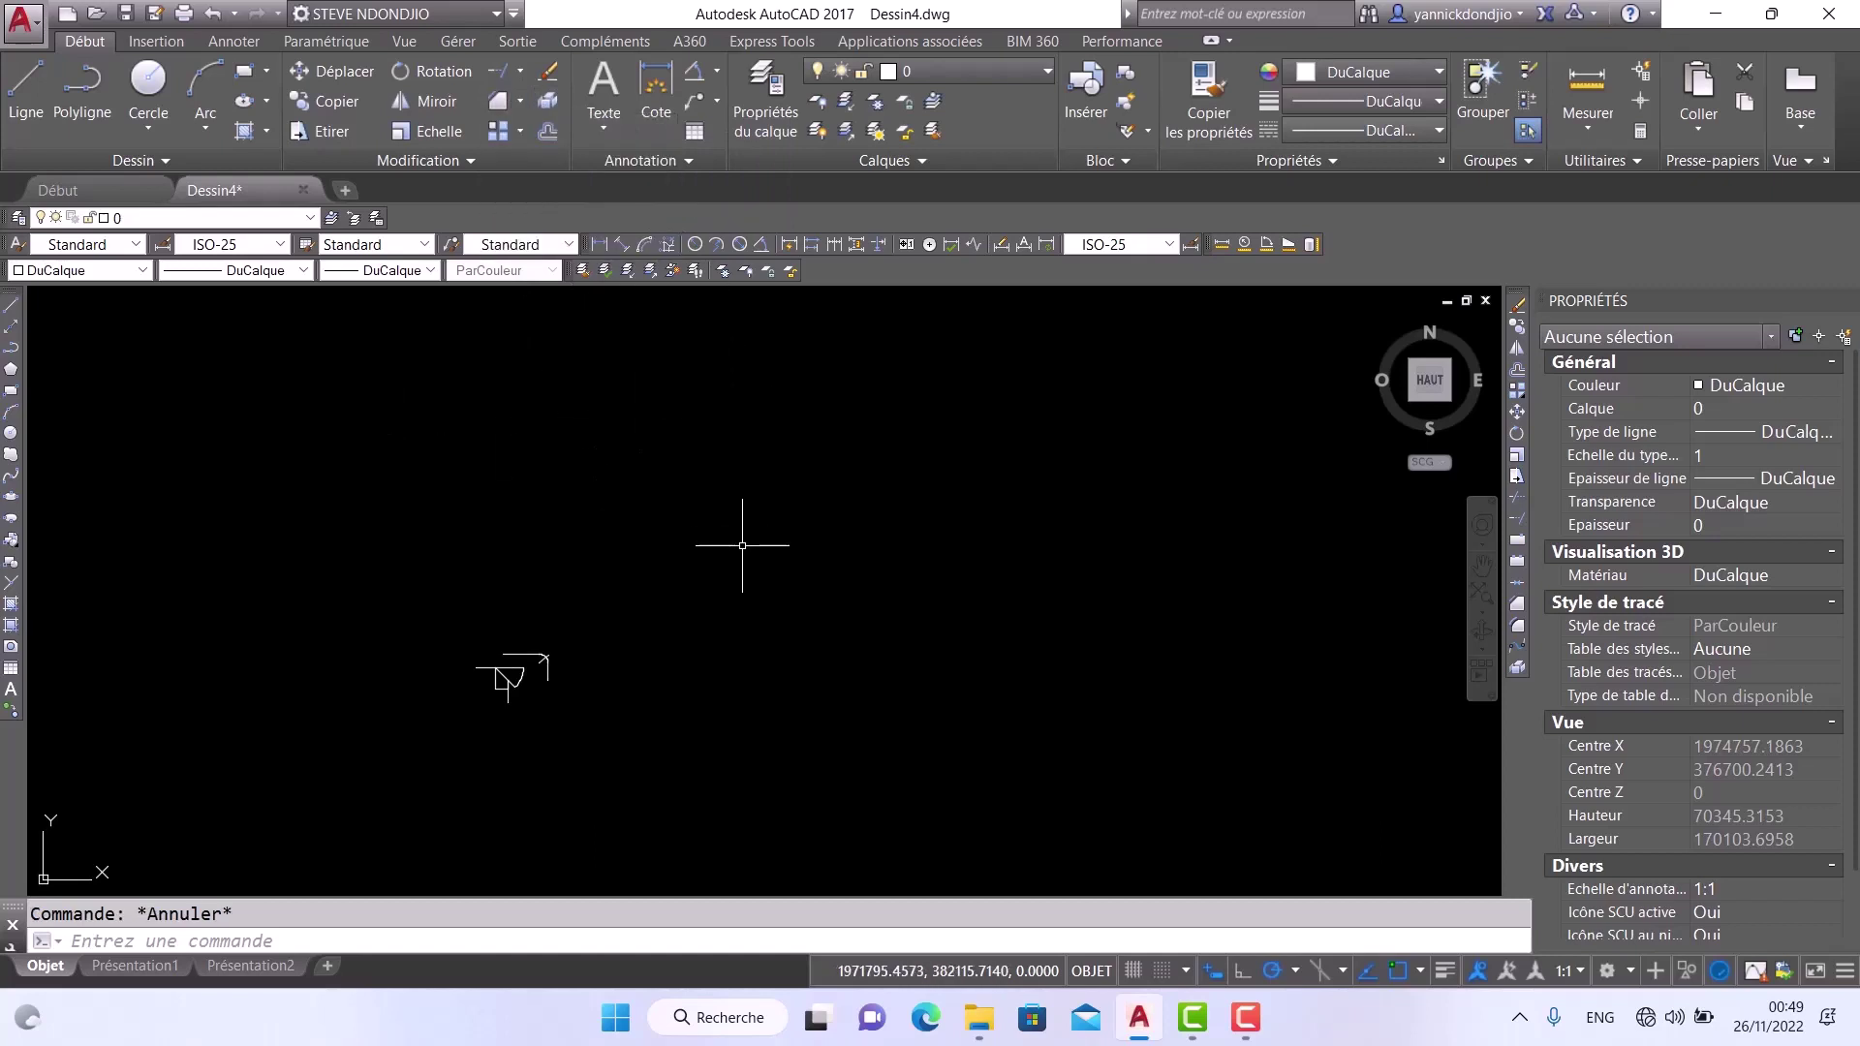
{"action": "left_click", "coordinate": [79, 91]}
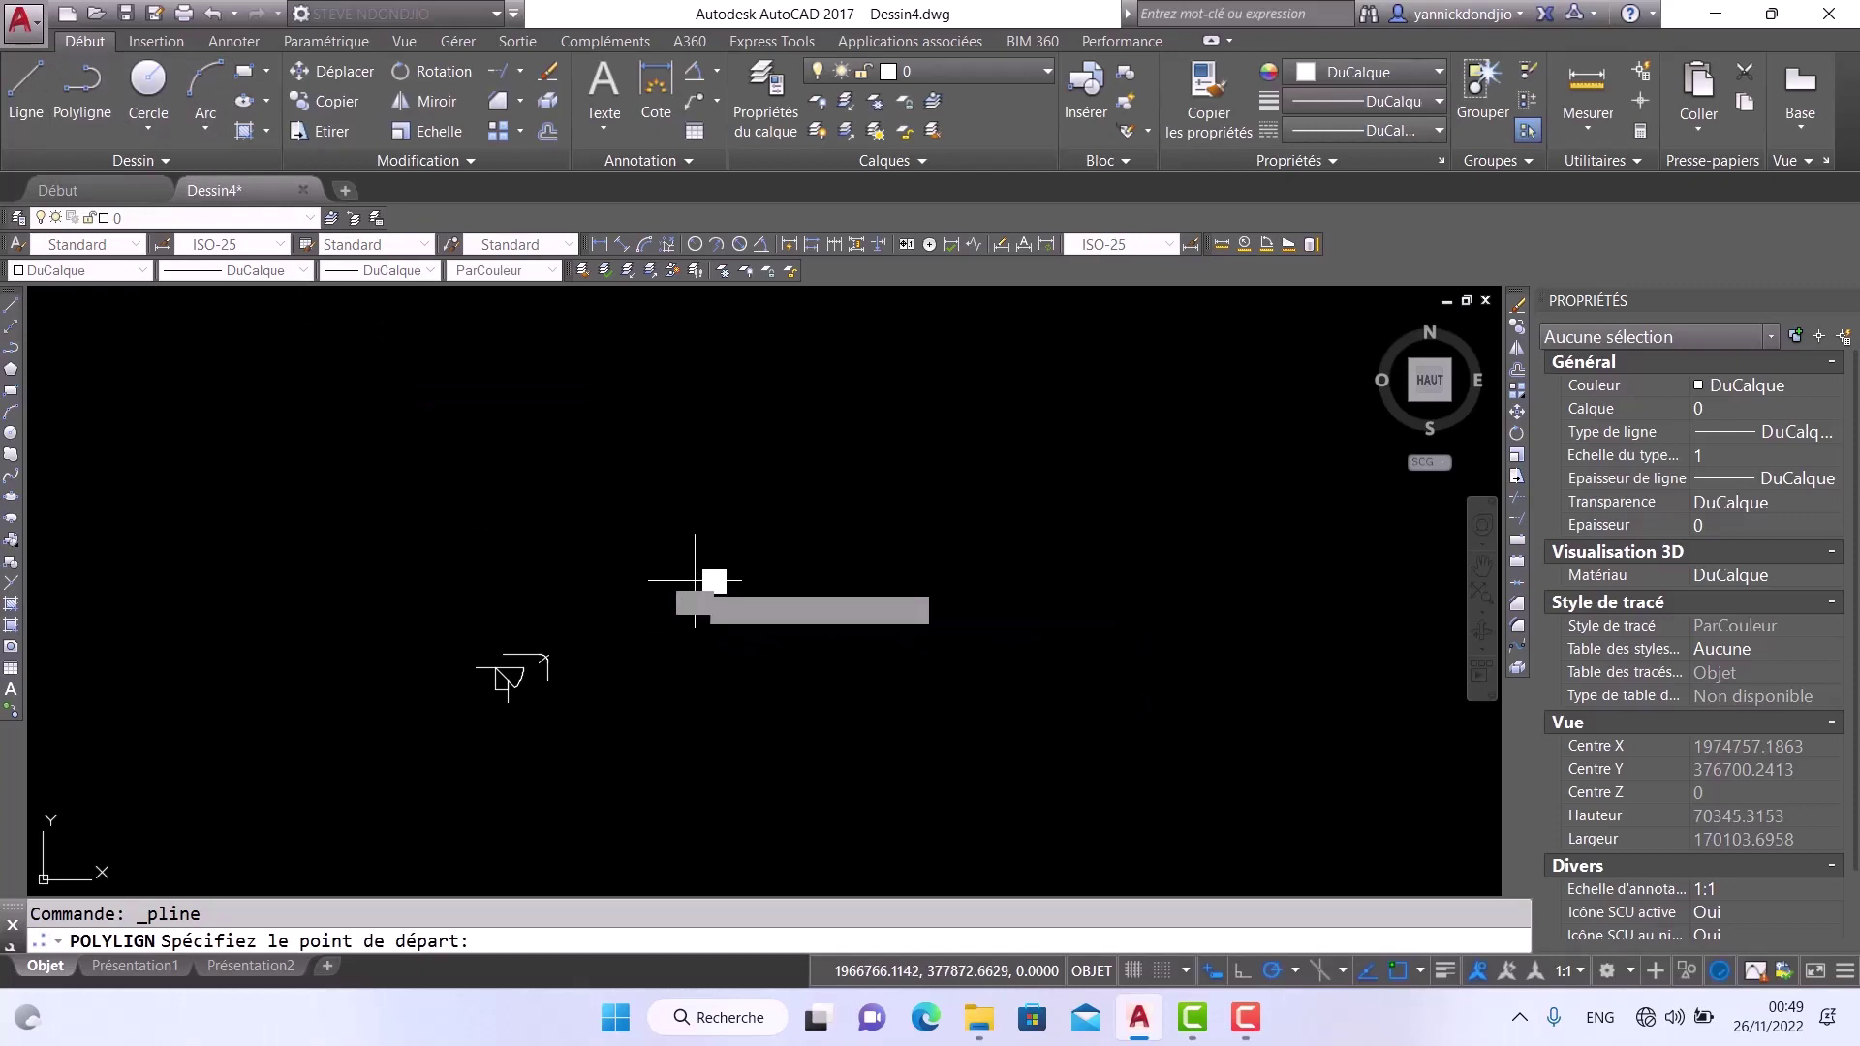
{"action": "left_click", "coordinate": [695, 580]}
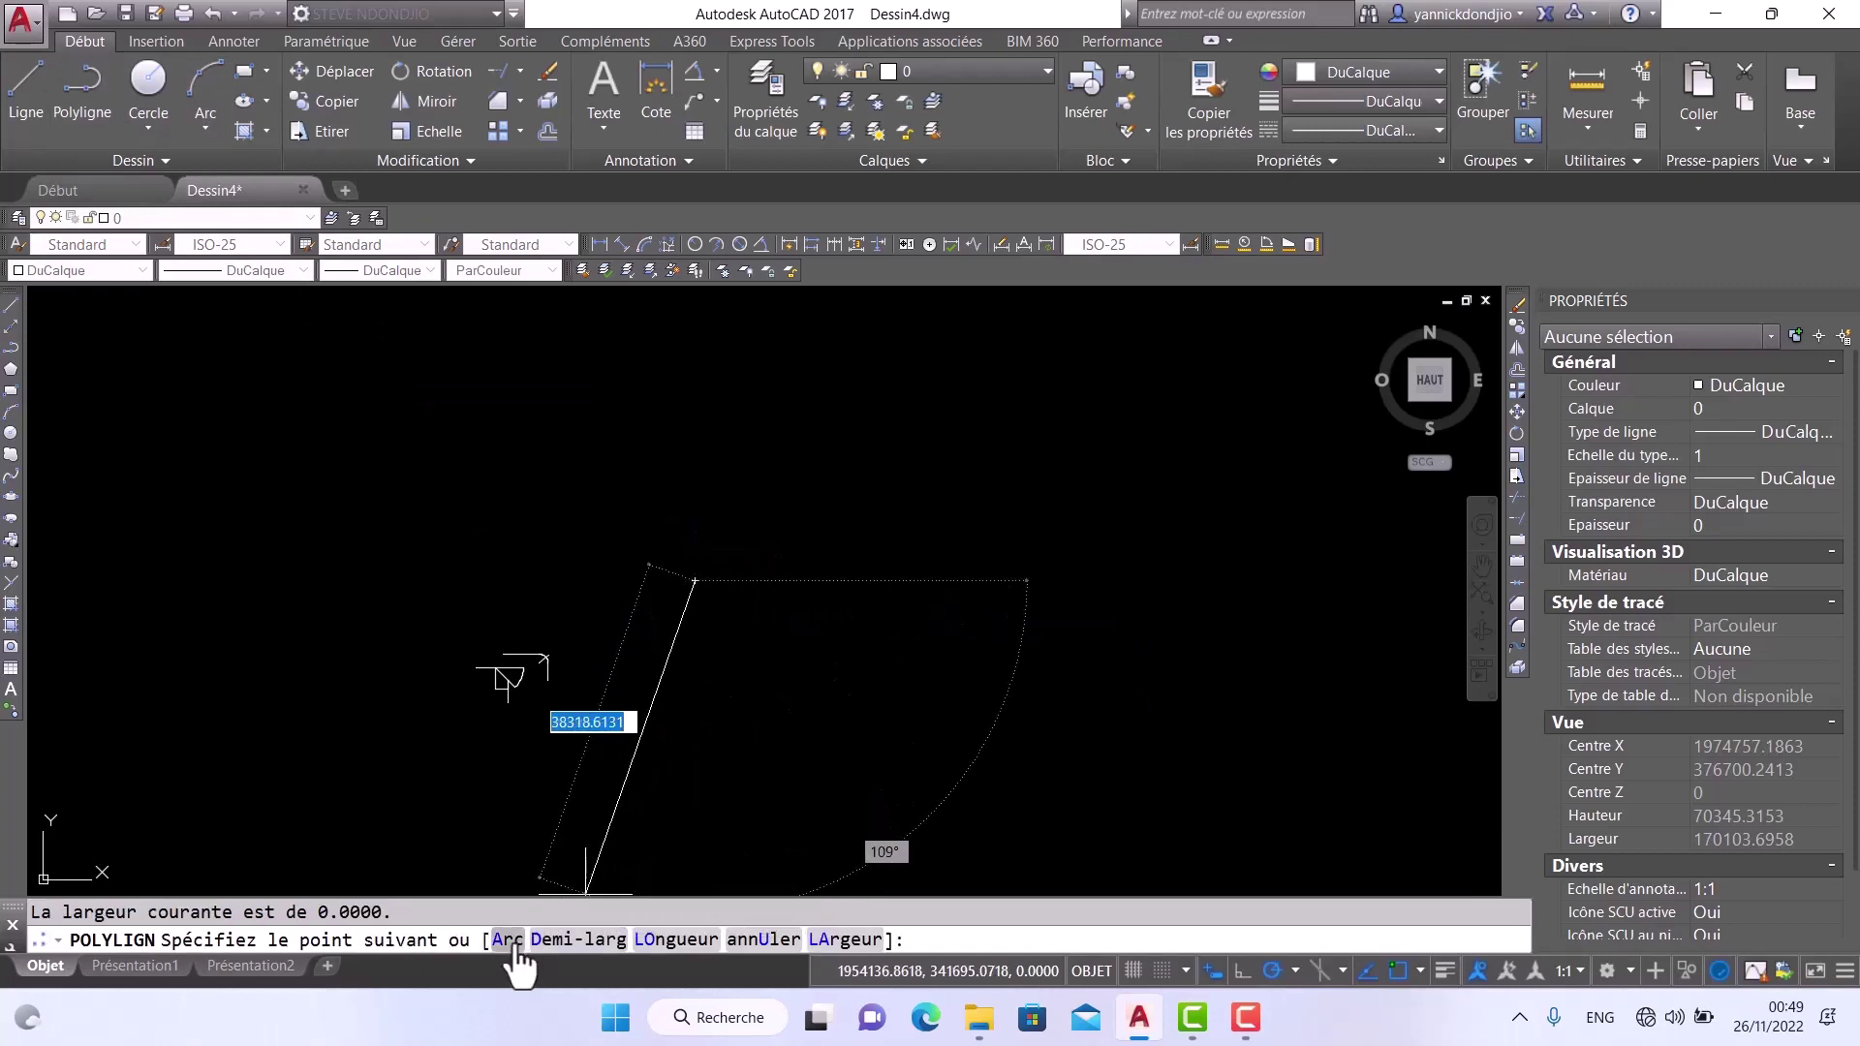
{"action": "left_click", "coordinate": [507, 939]}
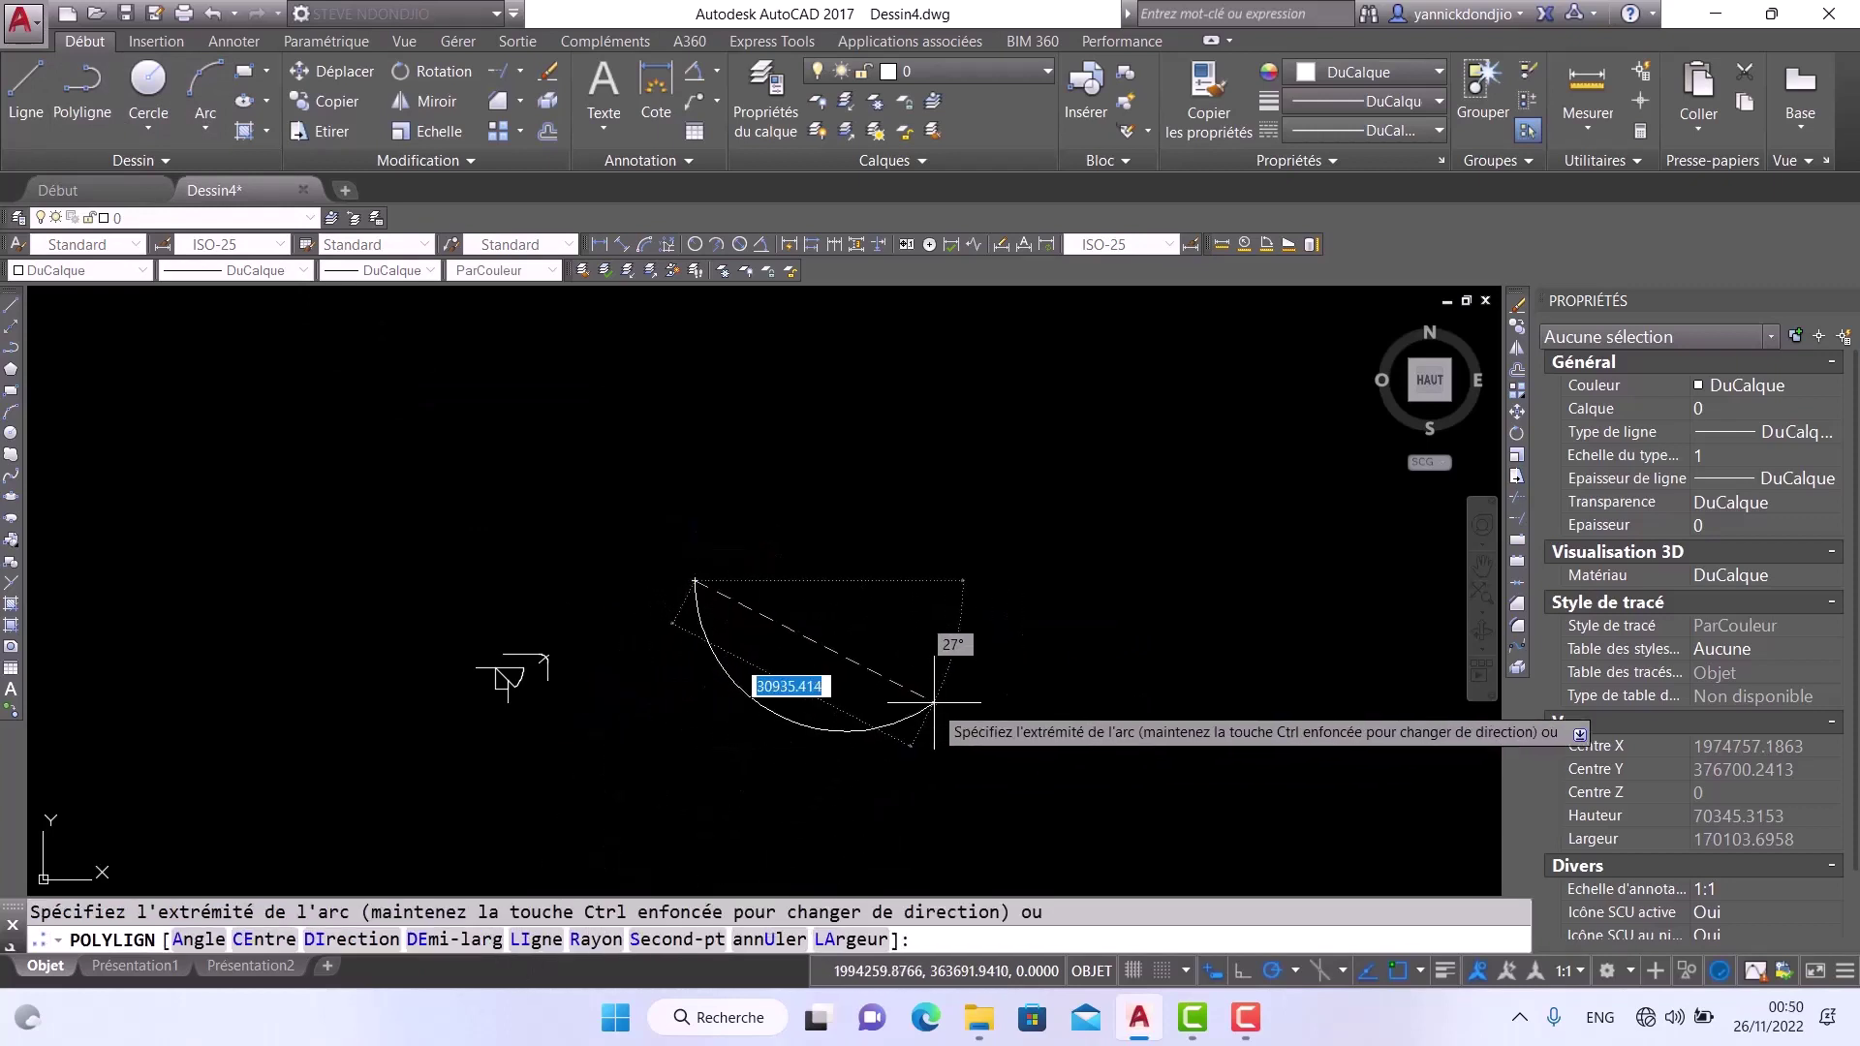
{"action": "left_click", "coordinate": [981, 664]}
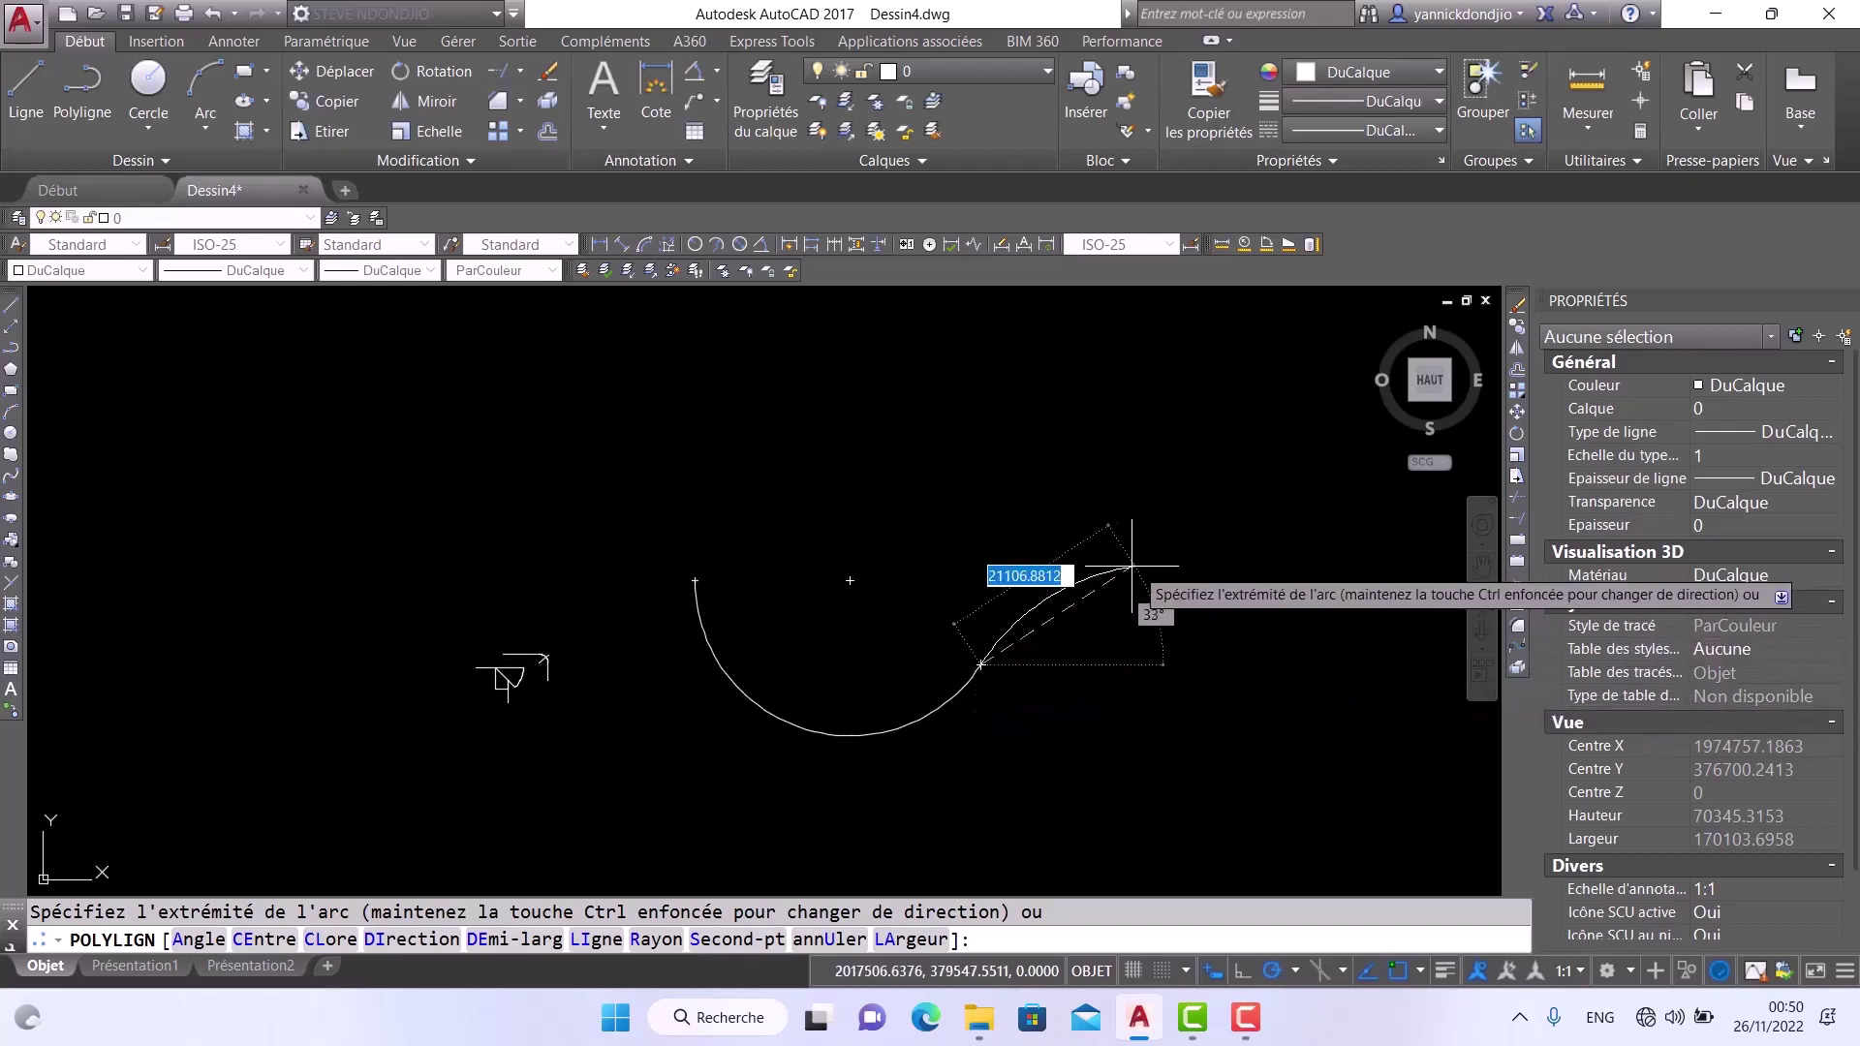
{"action": "key", "text": "Escape"}
Draw a second polyline to the right of the first arc, with one arc segment bulging up and to the right
{"action": "key", "text": "Return"}
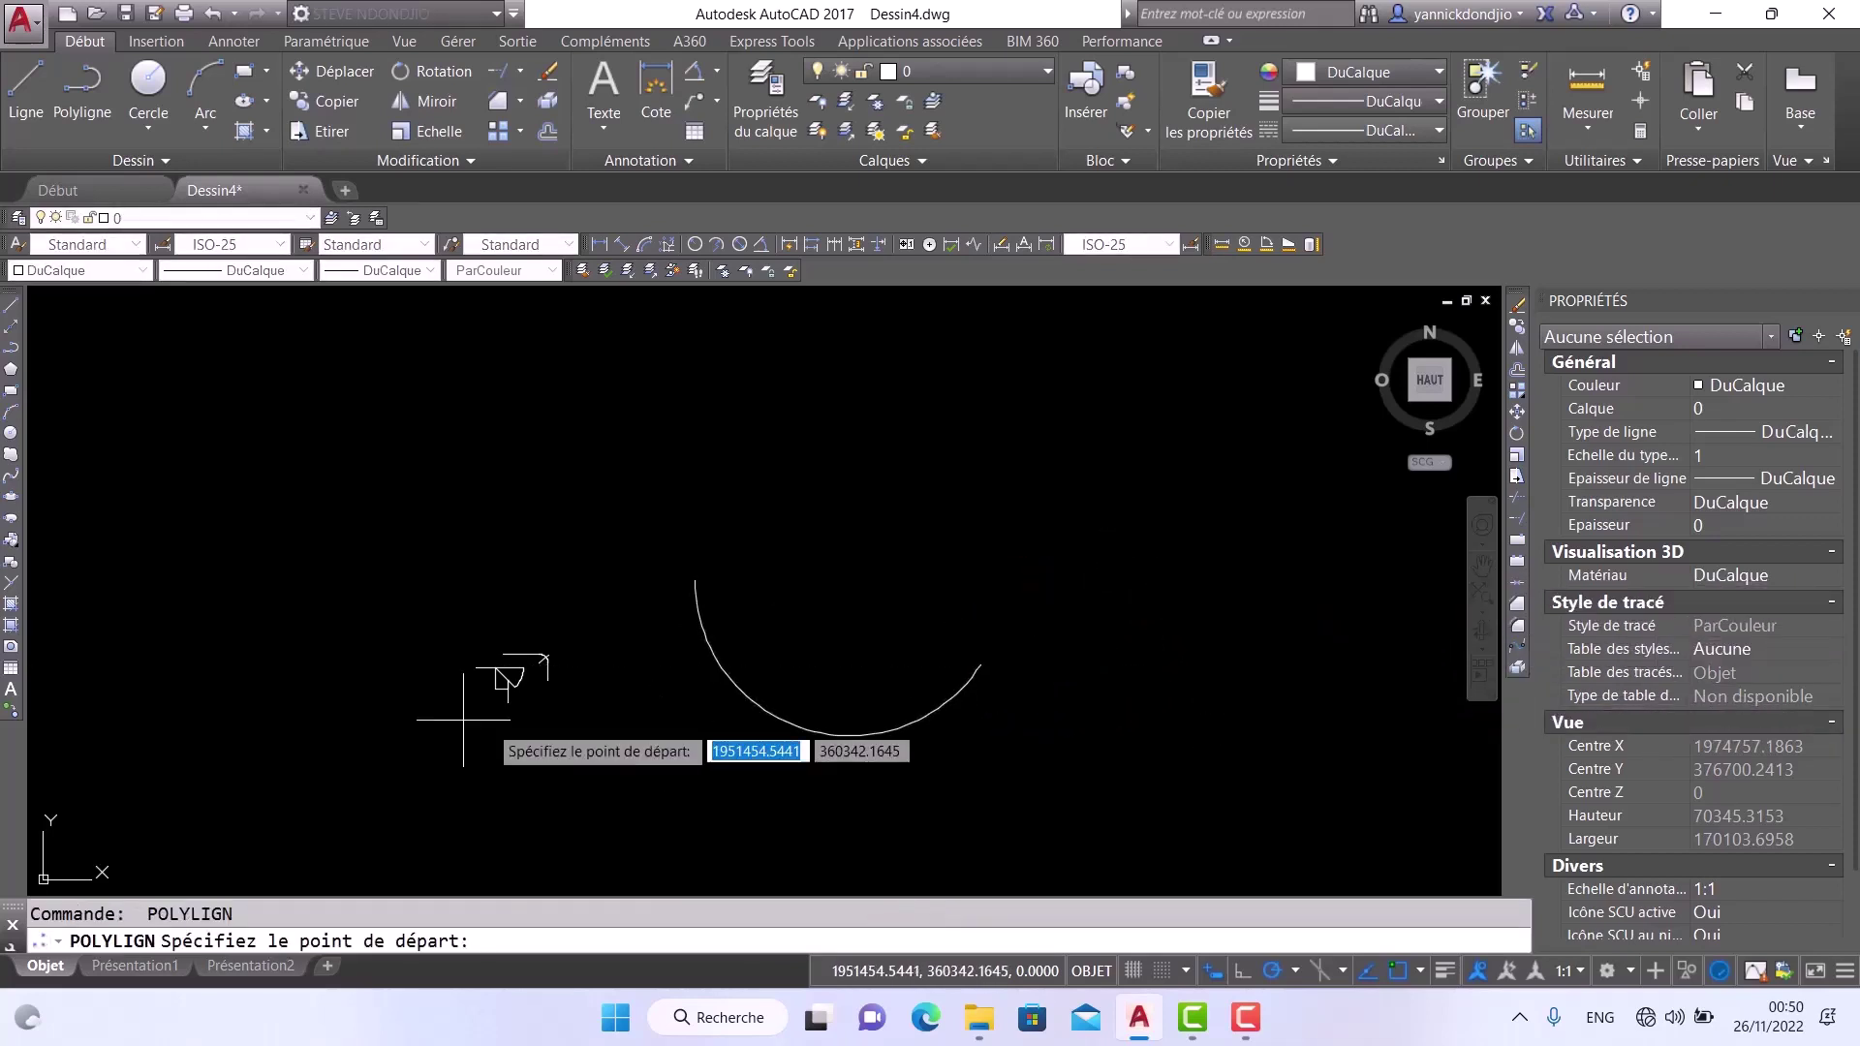
{"action": "scroll", "coordinate": [387, 707], "scroll_direction": "down", "scroll_amount": 2}
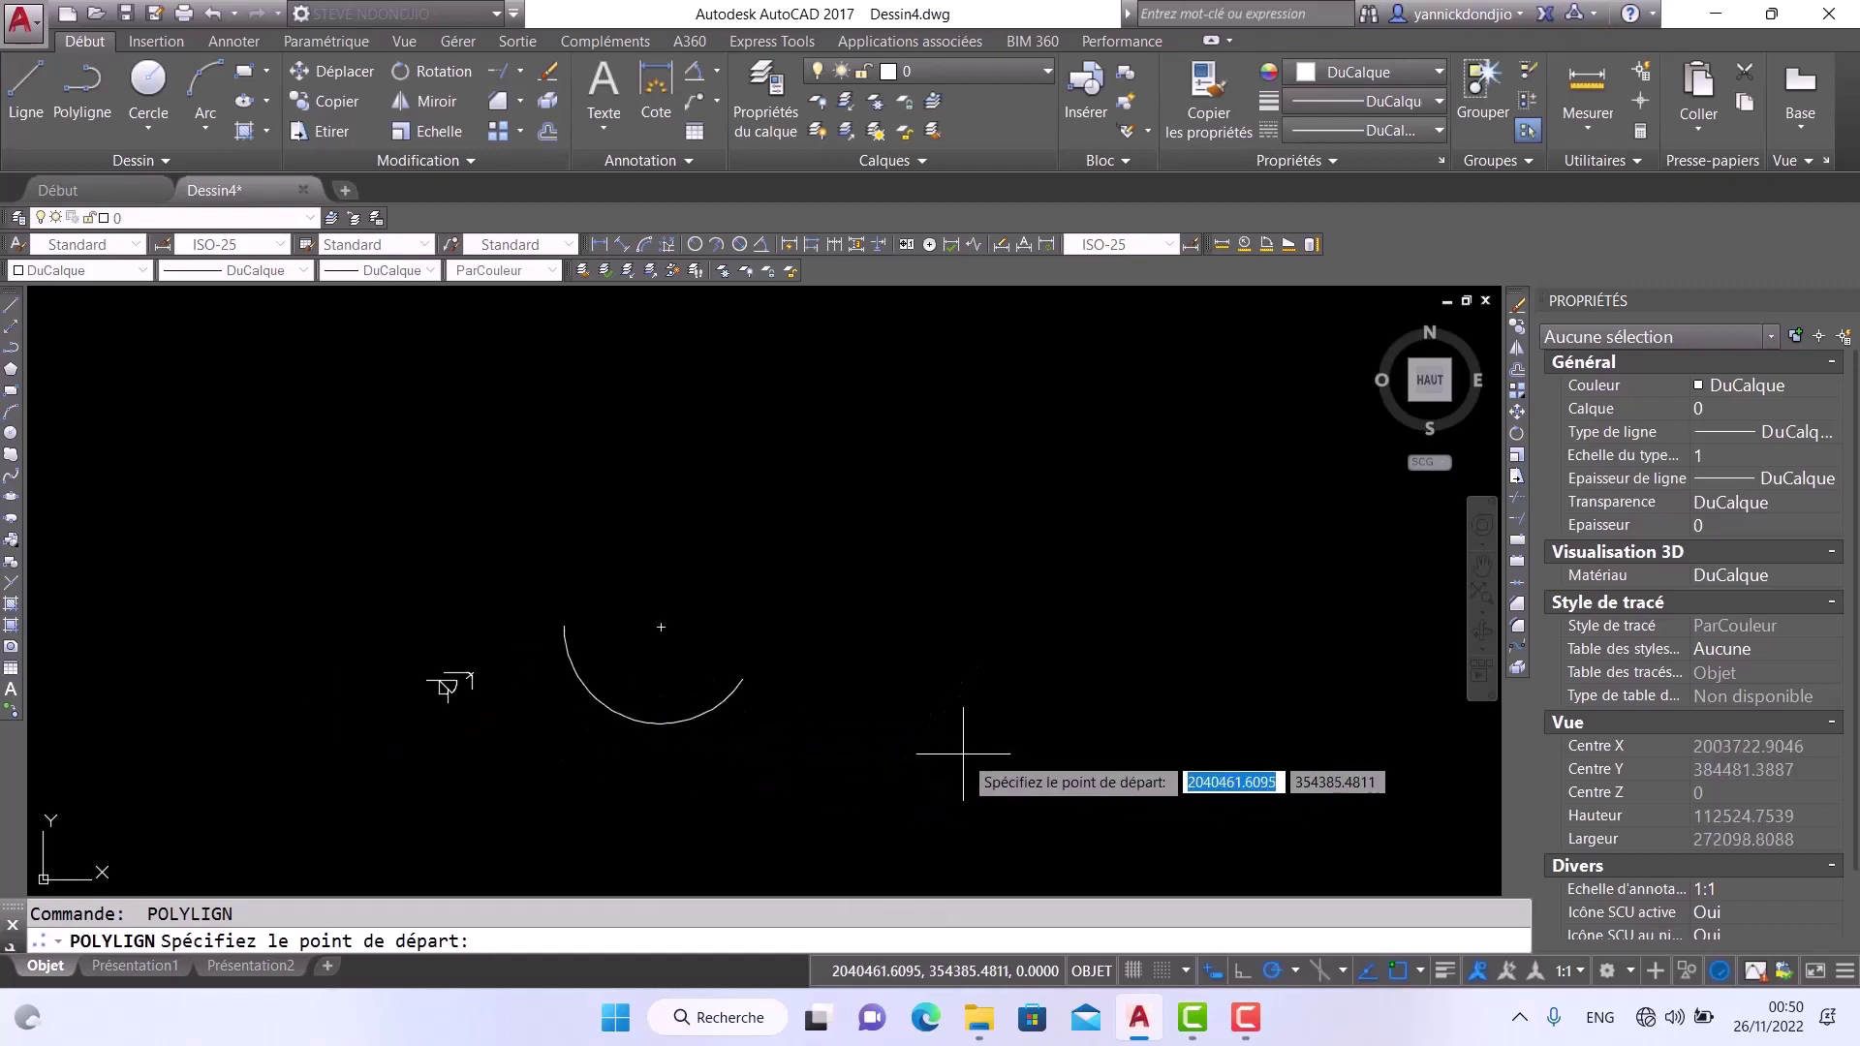
{"action": "left_click", "coordinate": [948, 705]}
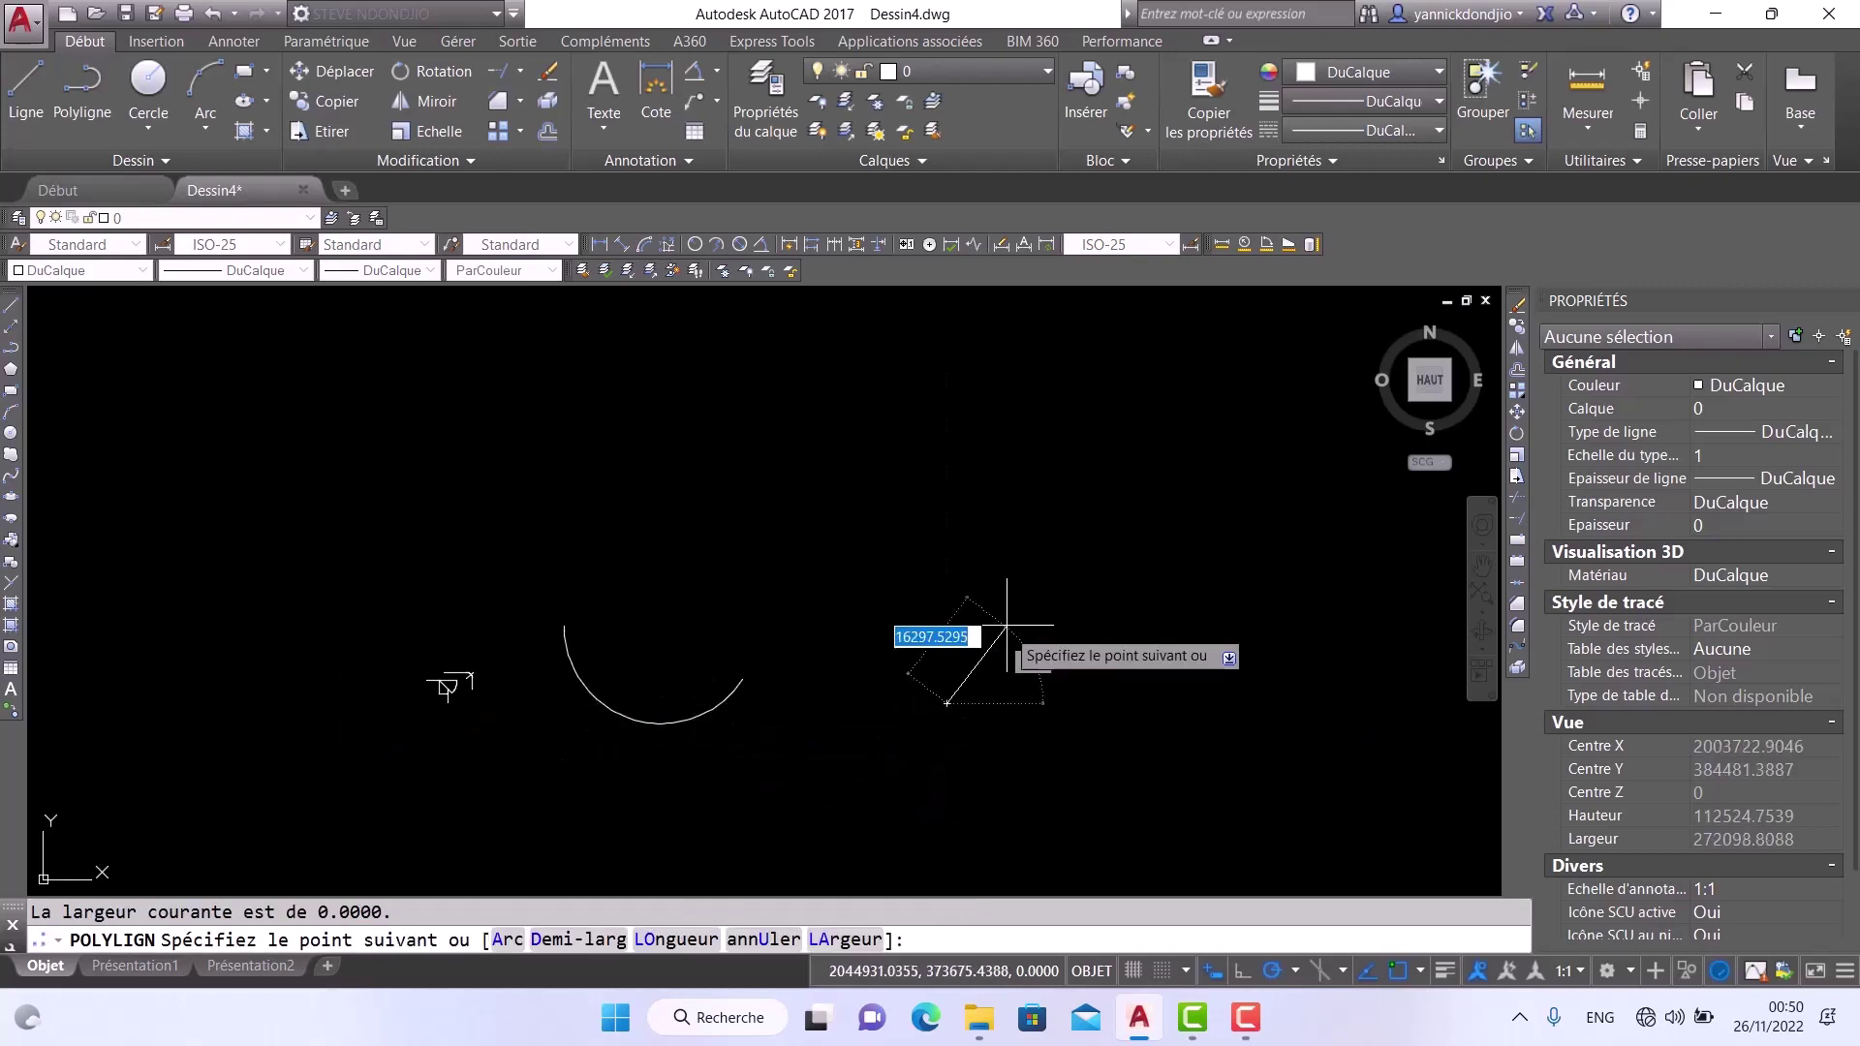
{"action": "left_click", "coordinate": [507, 940]}
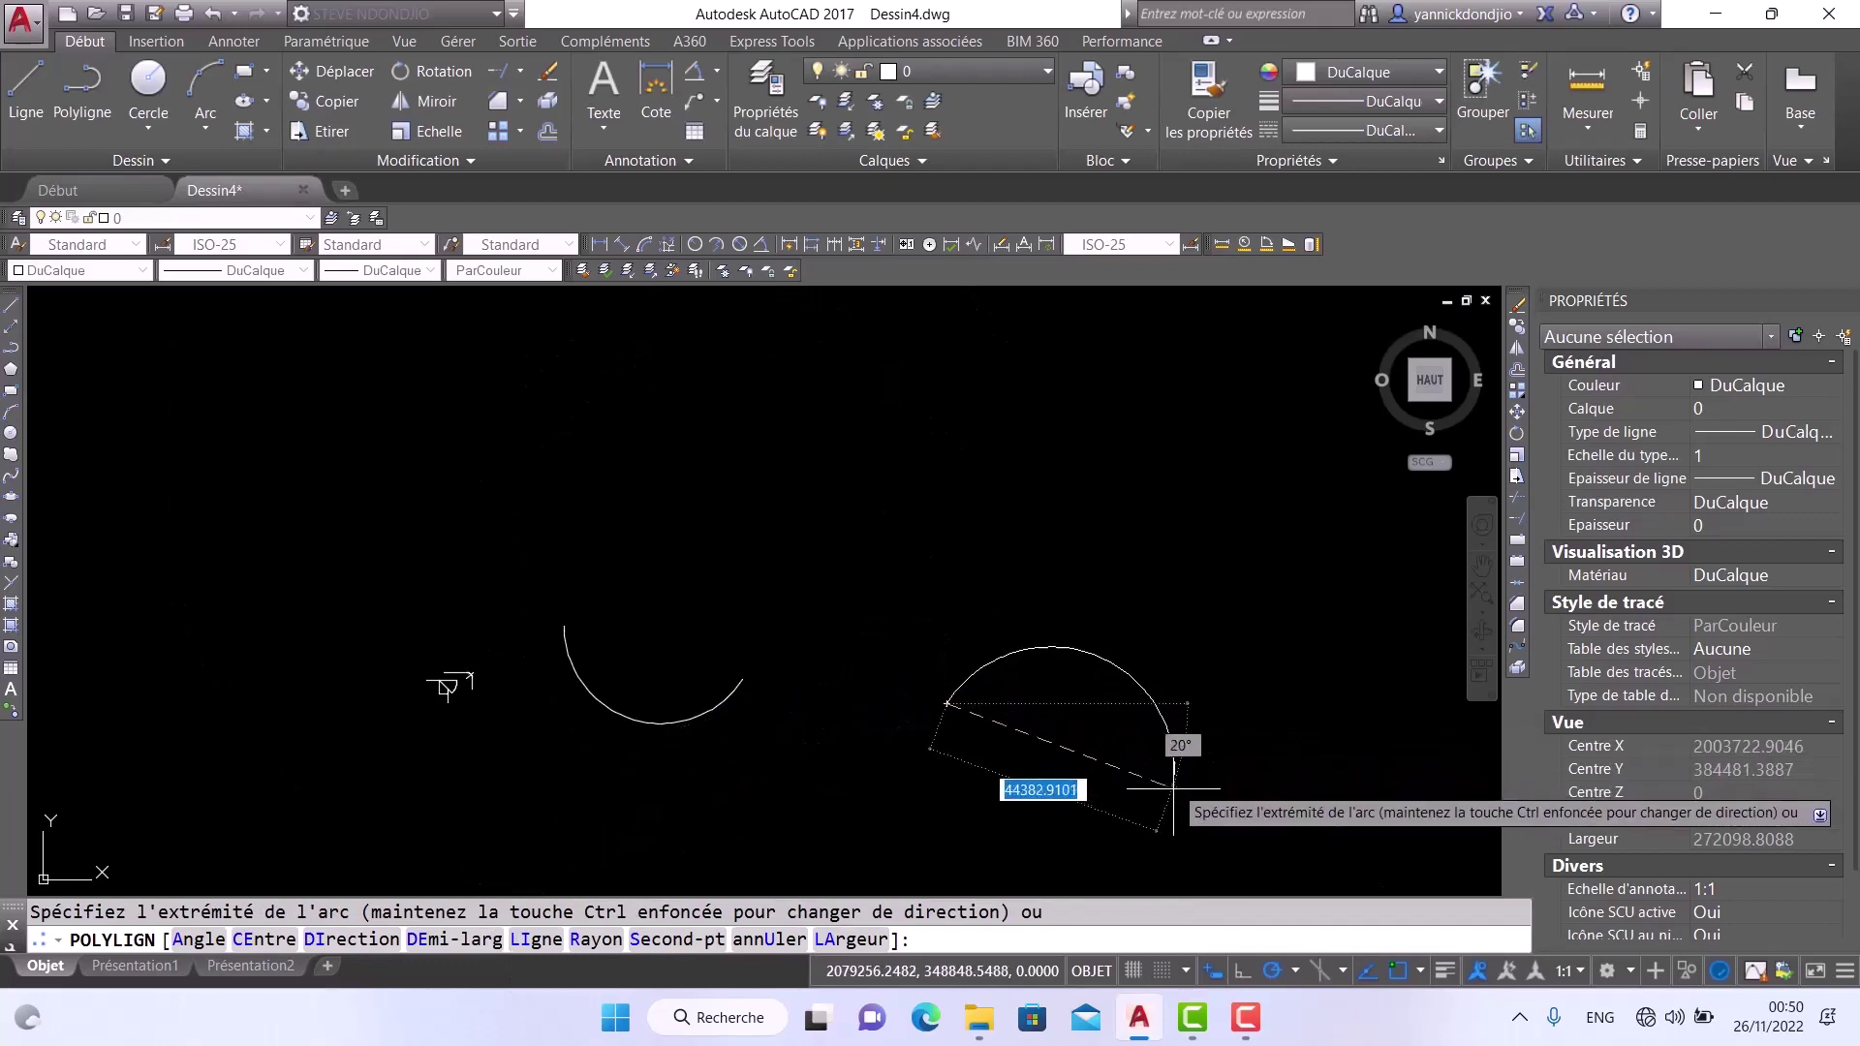
{"action": "left_click", "coordinate": [1094, 876]}
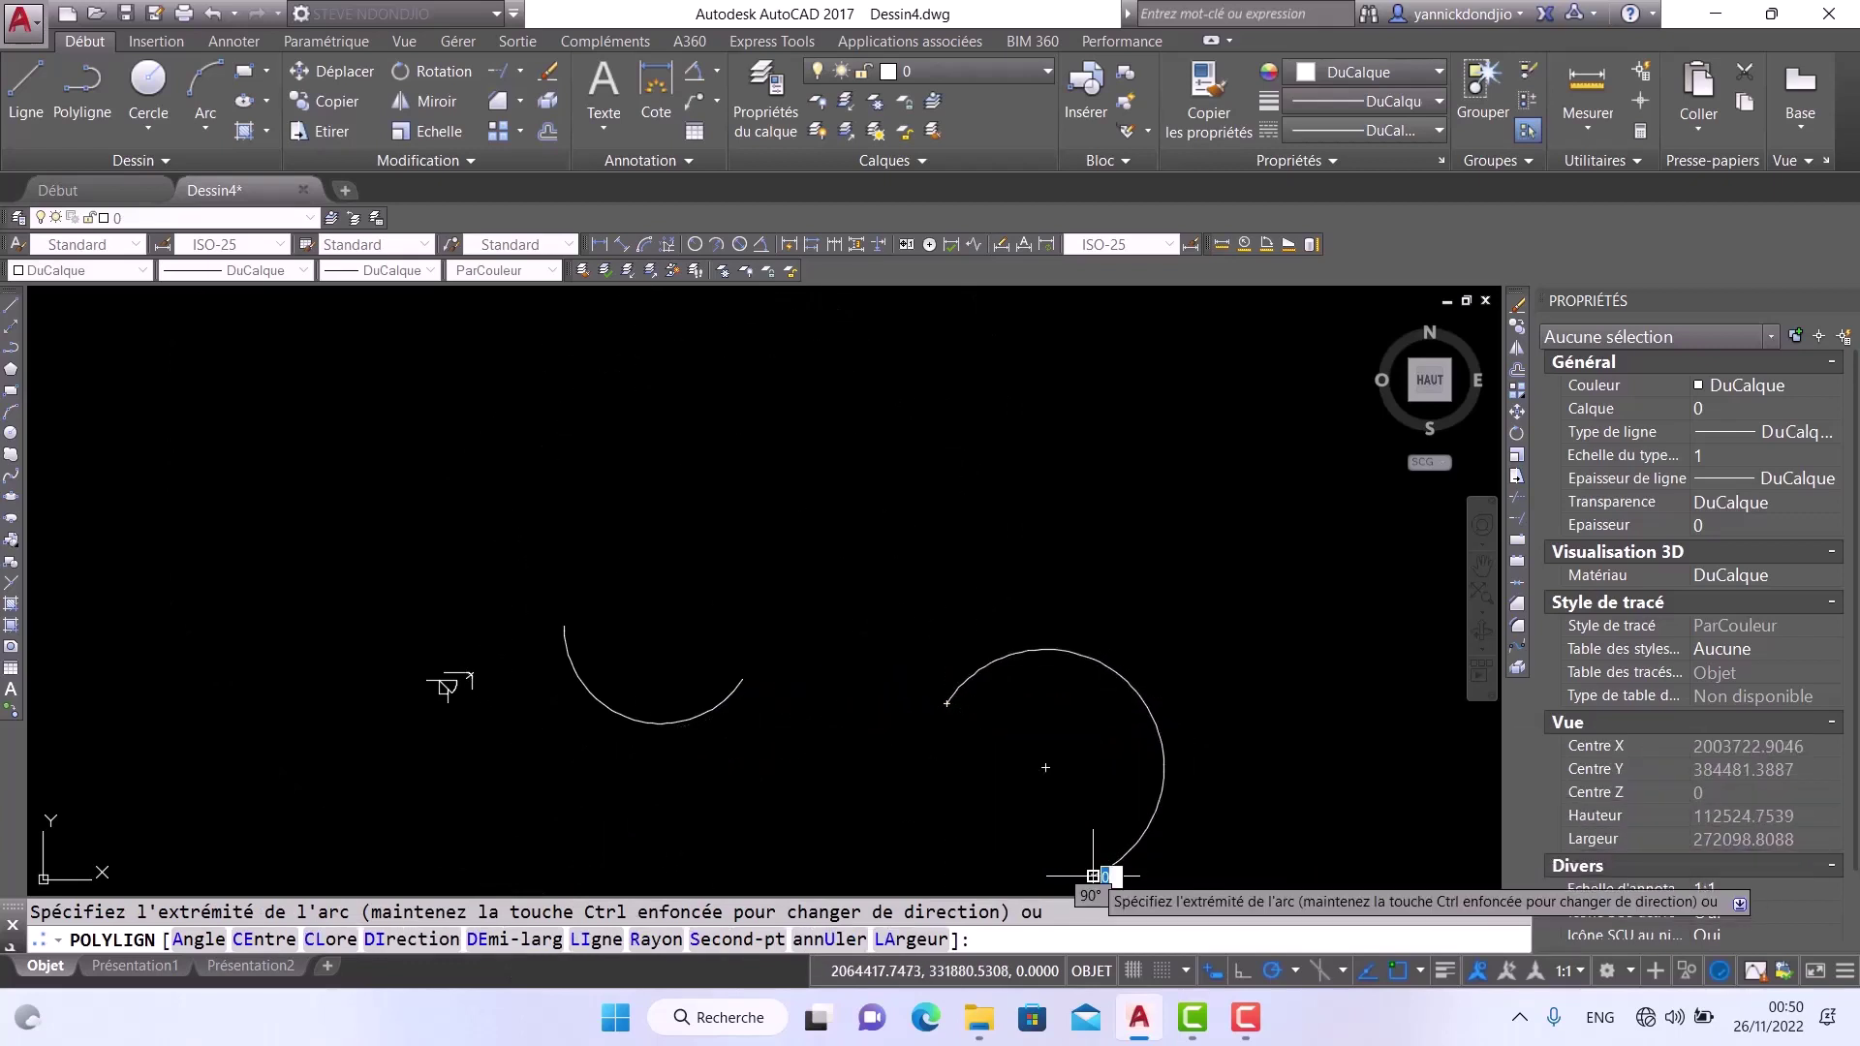
{"action": "key", "text": "Escape"}
Join the facing ends of the two arcs with Blend Curves, taking the left arc first and the right arc second
{"action": "scroll", "coordinate": [852, 653], "scroll_direction": "up", "scroll_amount": 2}
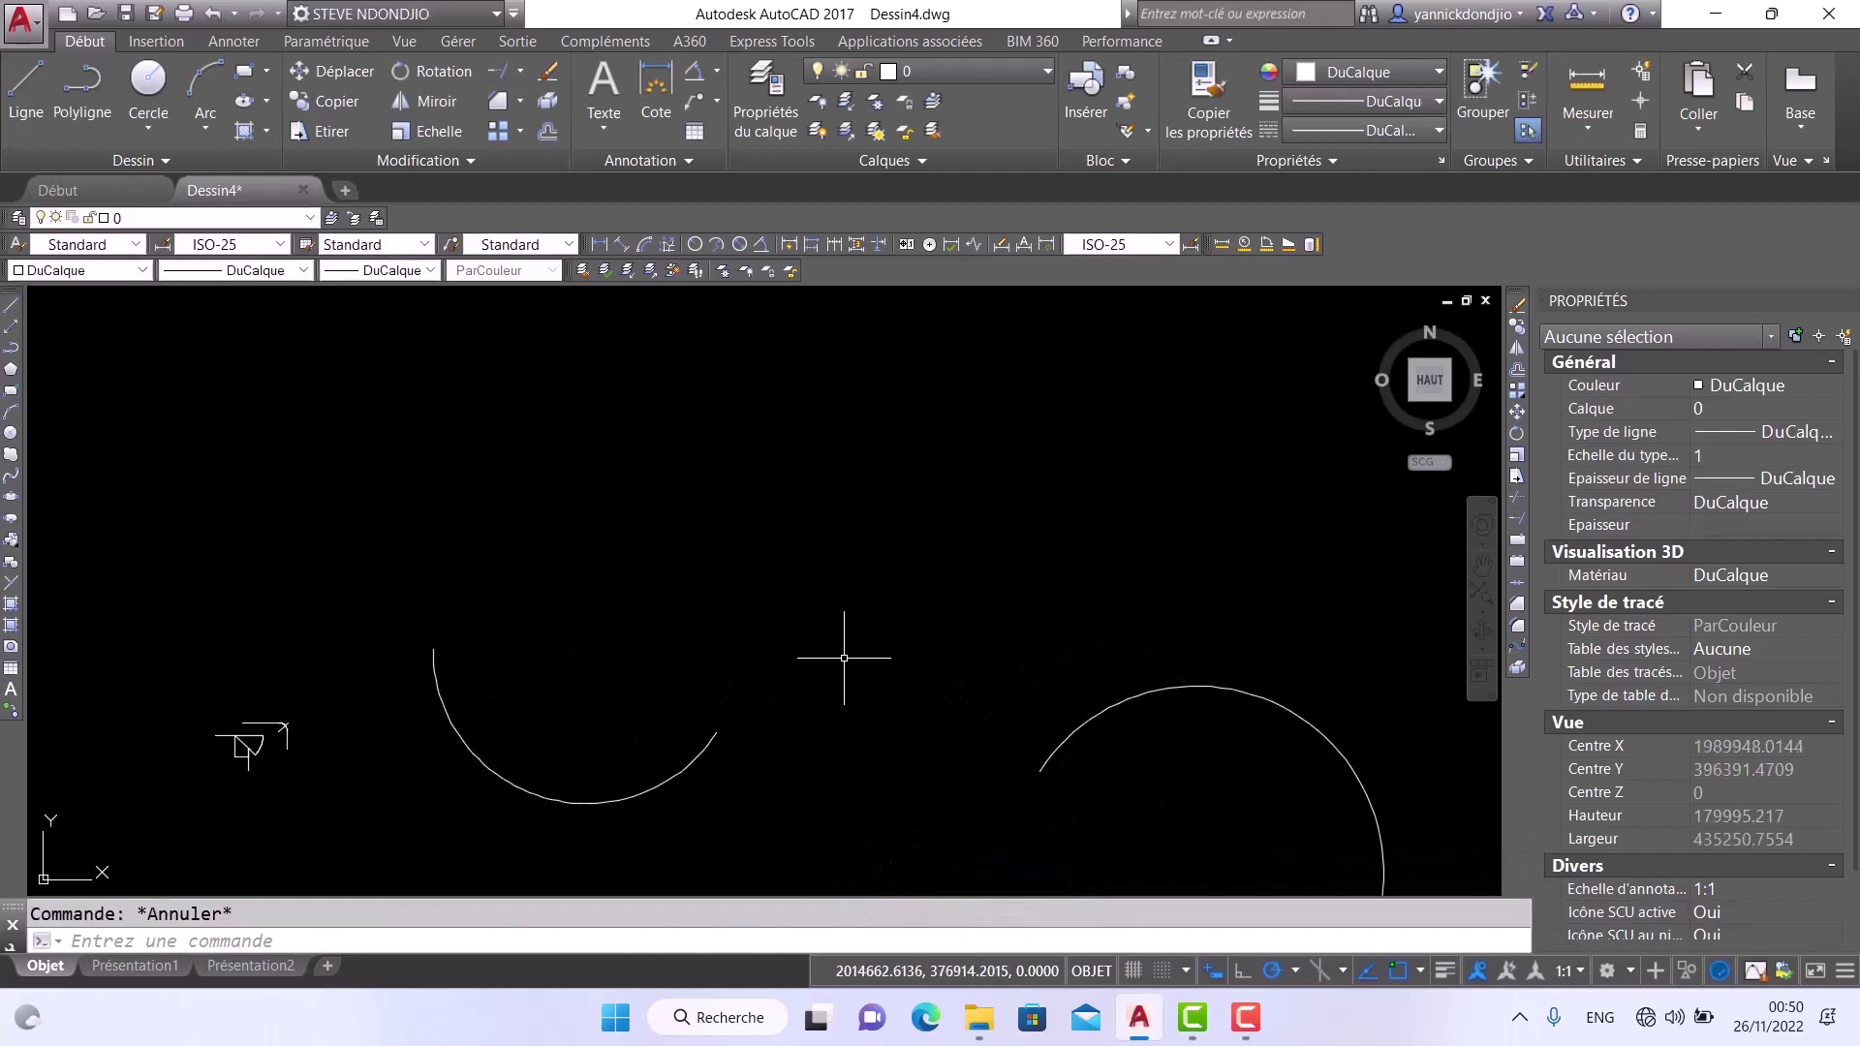
{"action": "scroll", "coordinate": [770, 664], "scroll_direction": "down", "scroll_amount": 6}
{"action": "scroll", "coordinate": [810, 710], "scroll_direction": "up", "scroll_amount": 2}
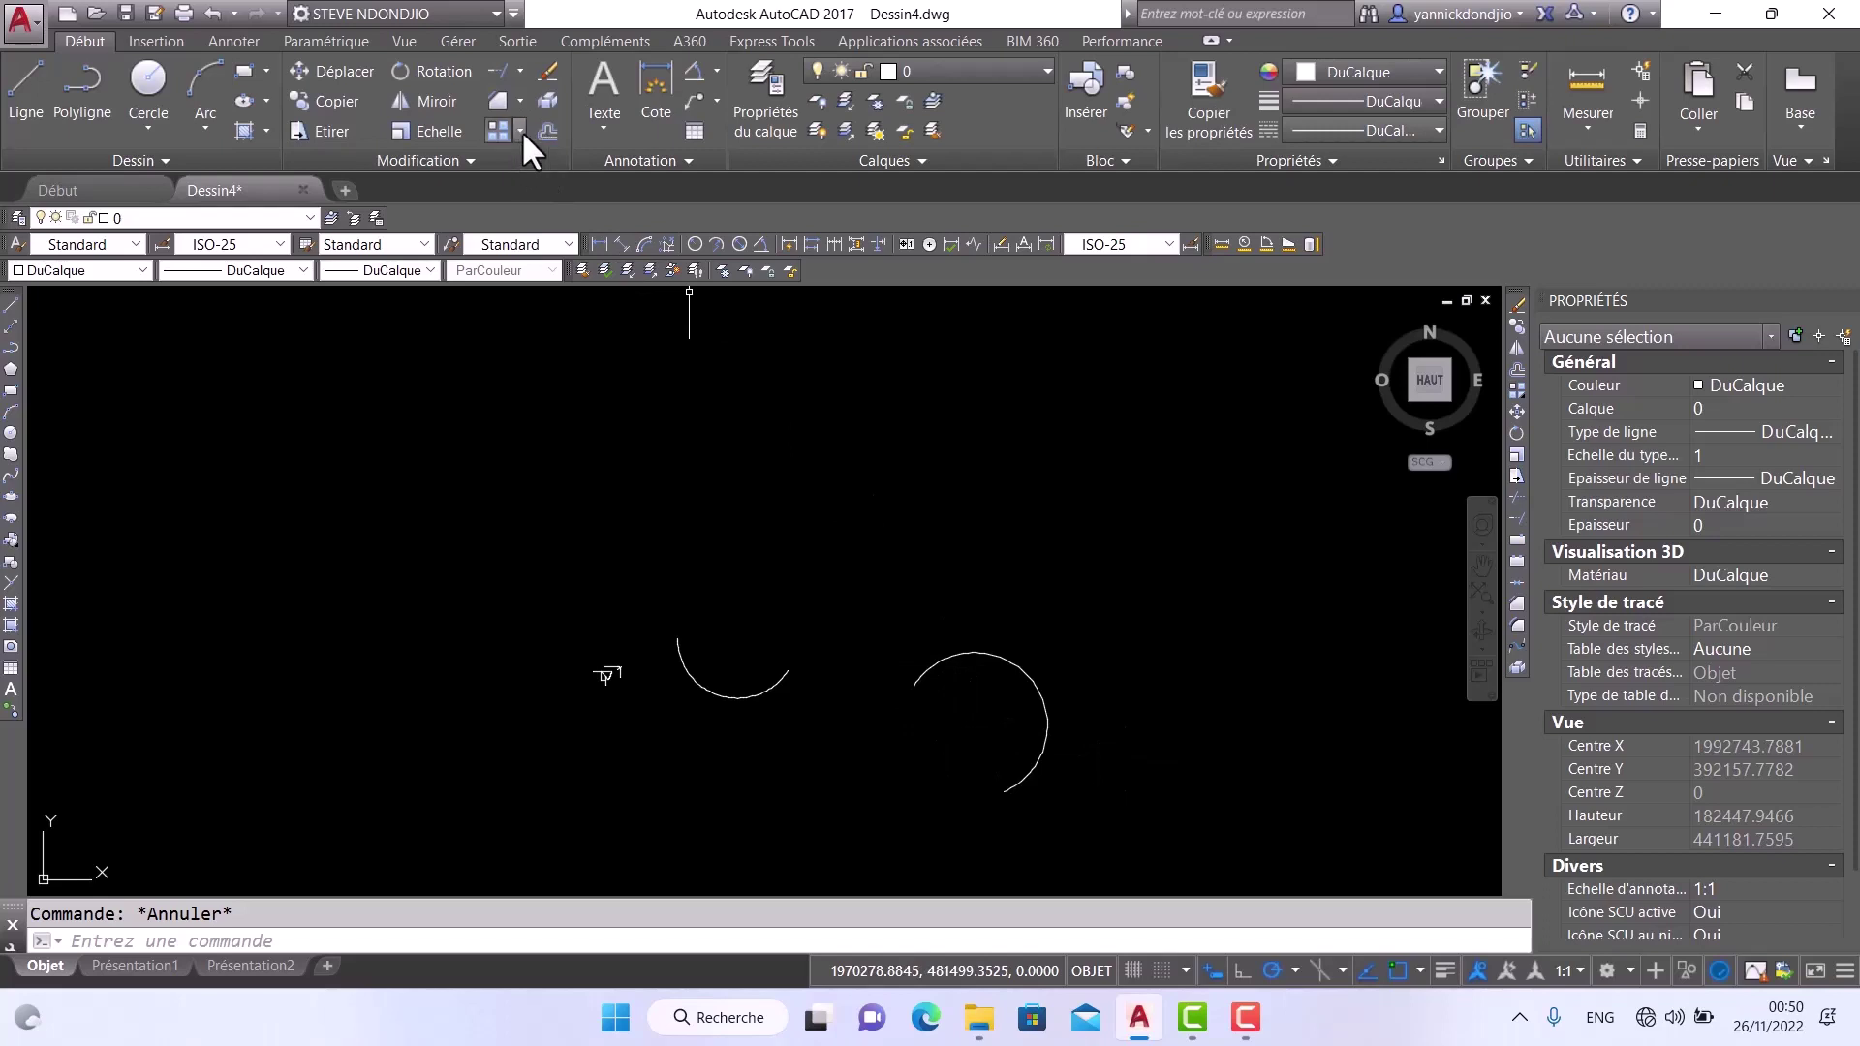
{"action": "left_click", "coordinate": [517, 99]}
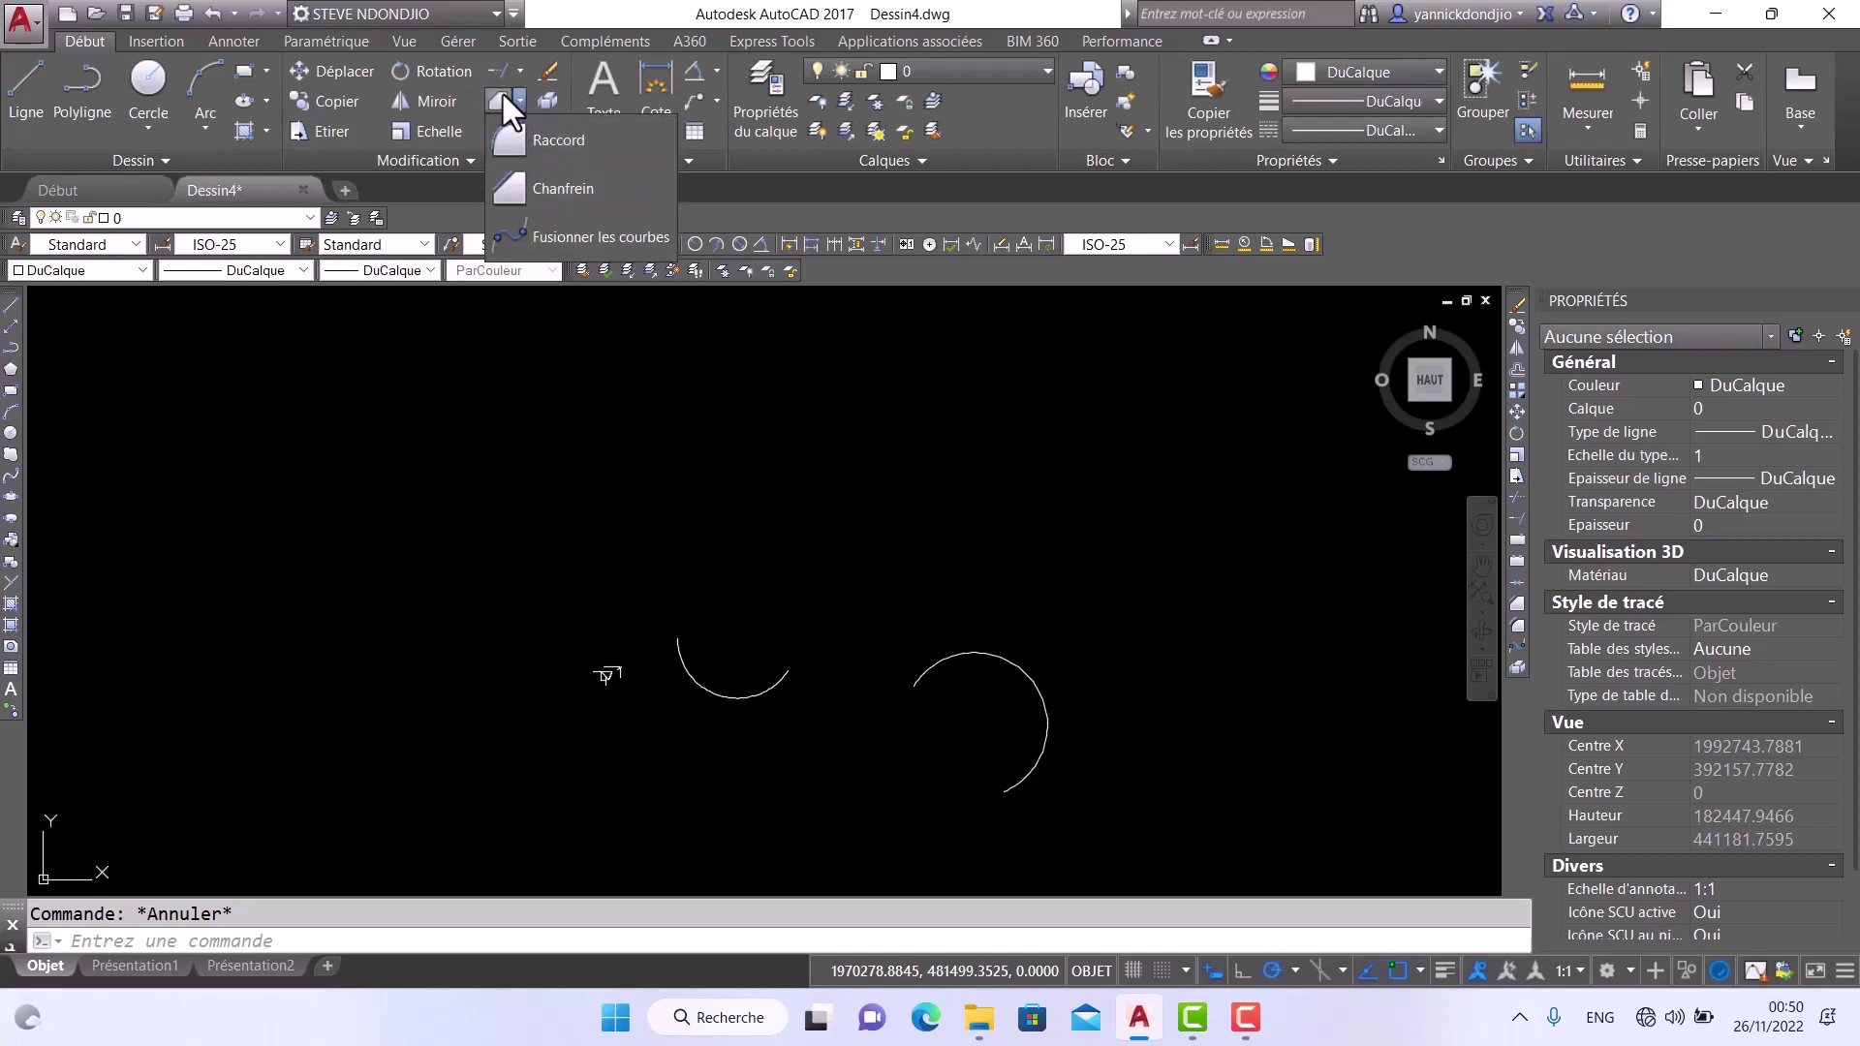
{"action": "left_click", "coordinate": [562, 238]}
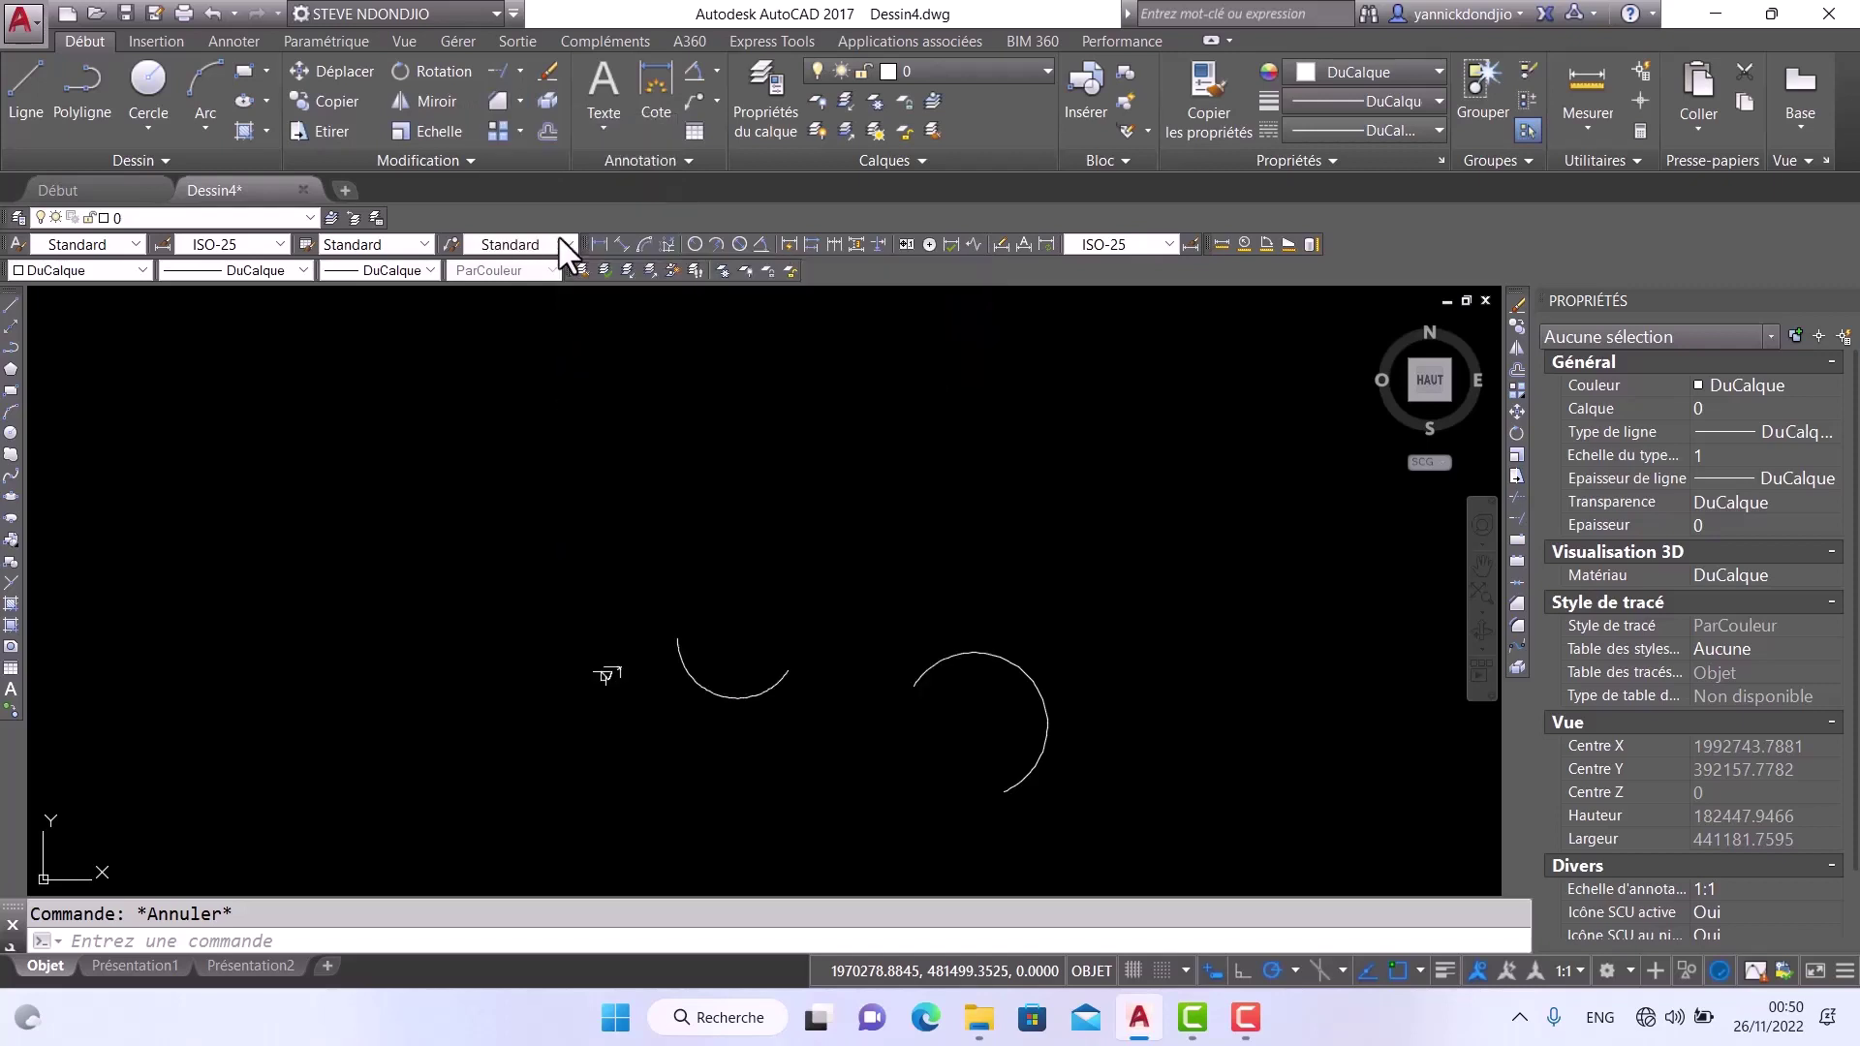
{"action": "left_click", "coordinate": [763, 693]}
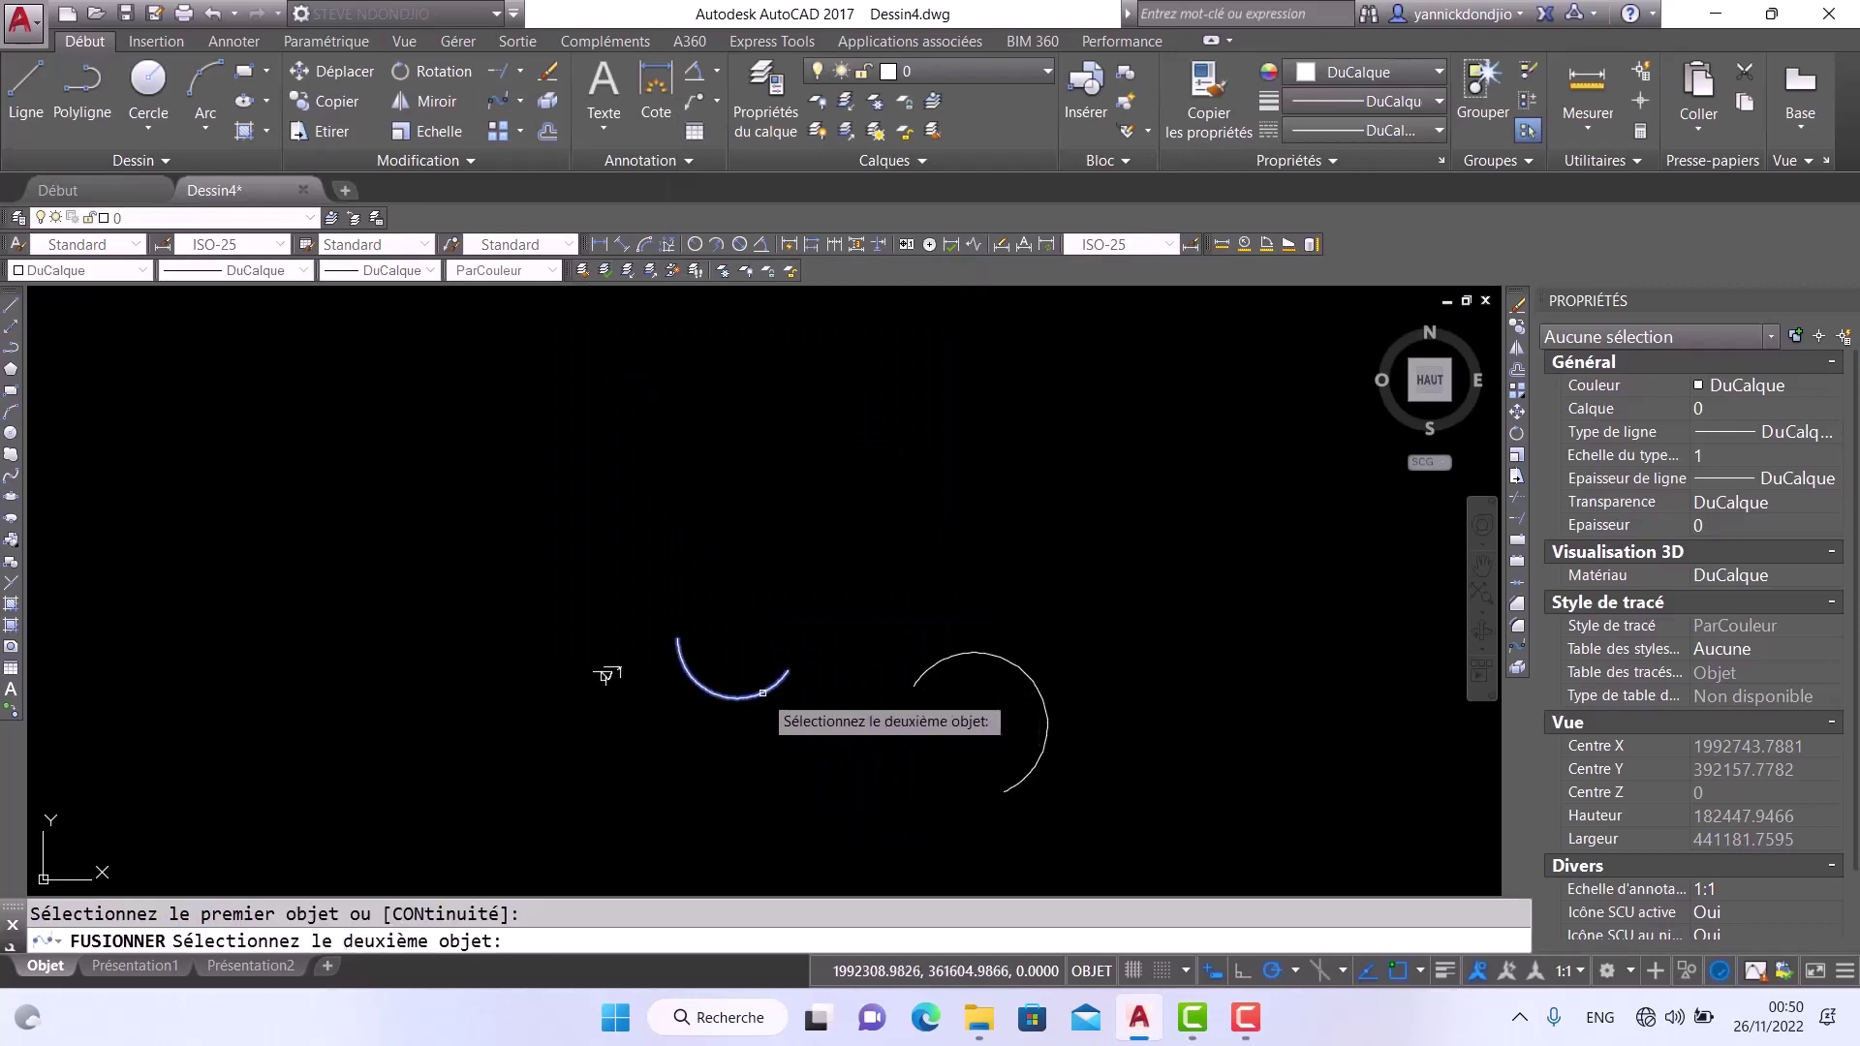
{"action": "left_click", "coordinate": [930, 669]}
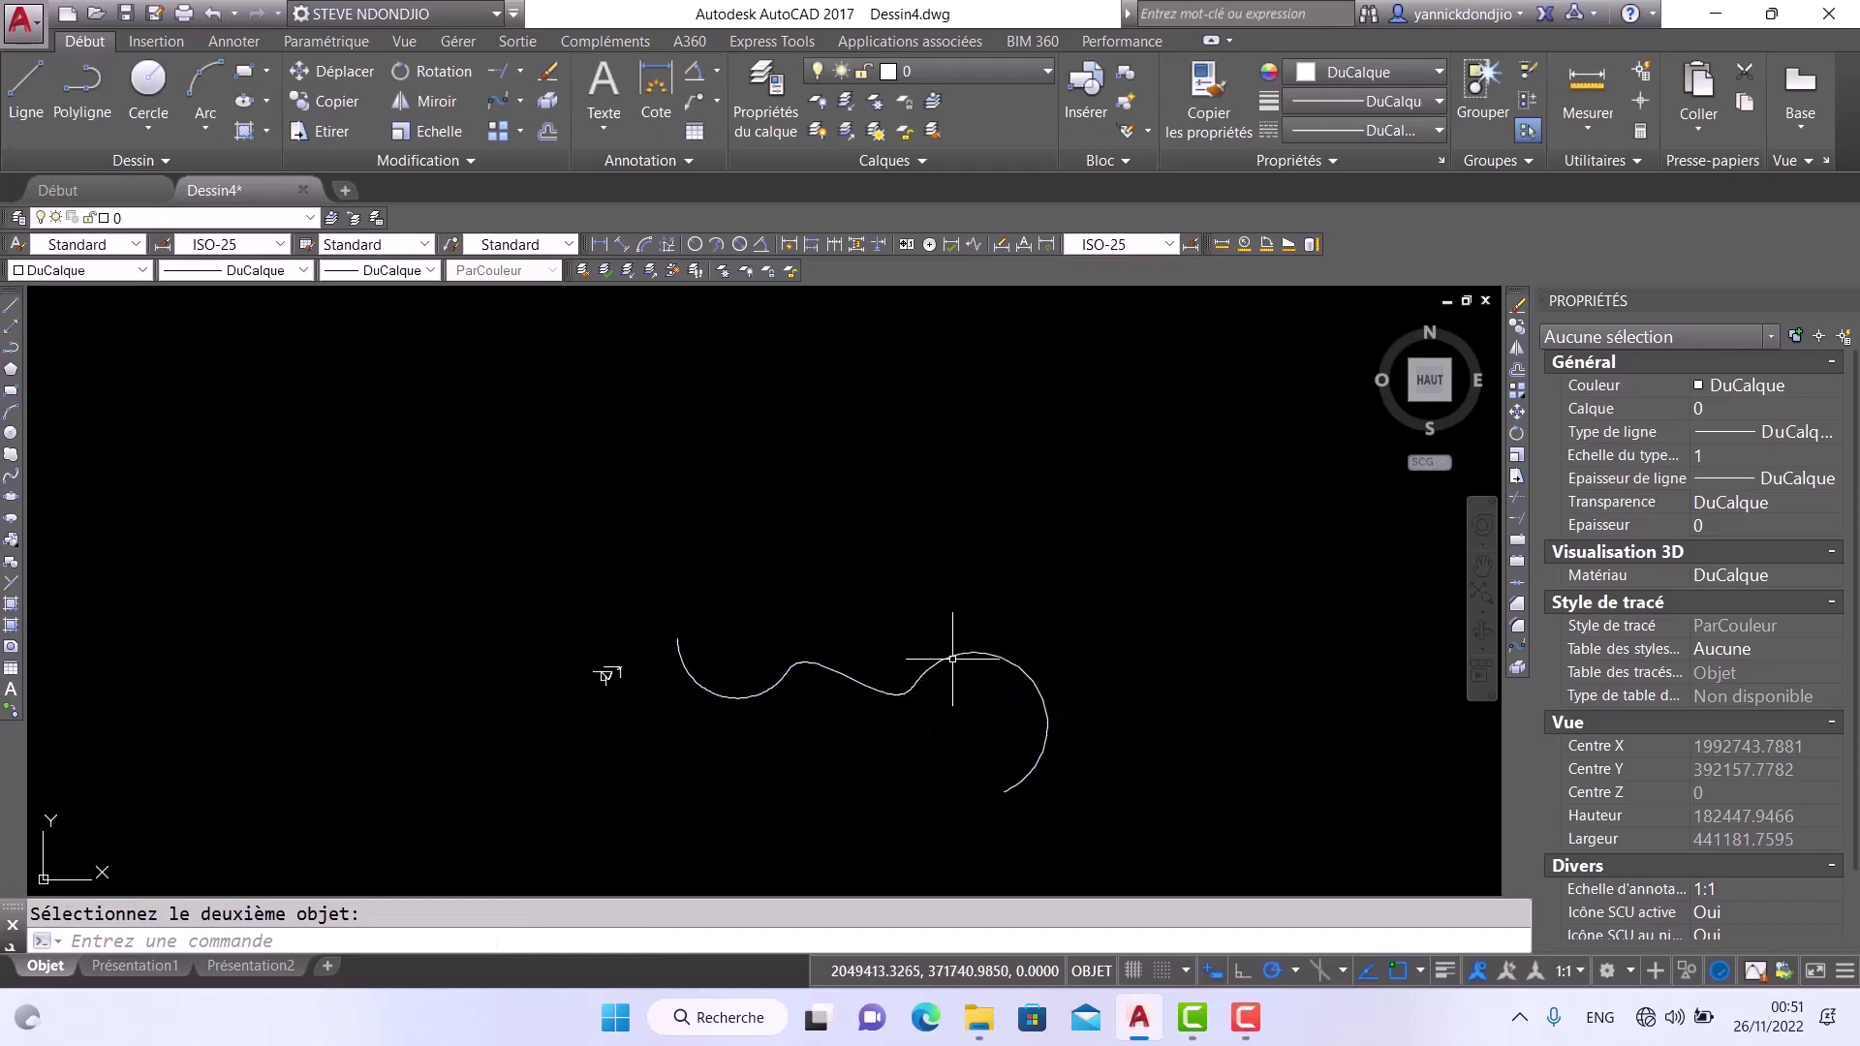